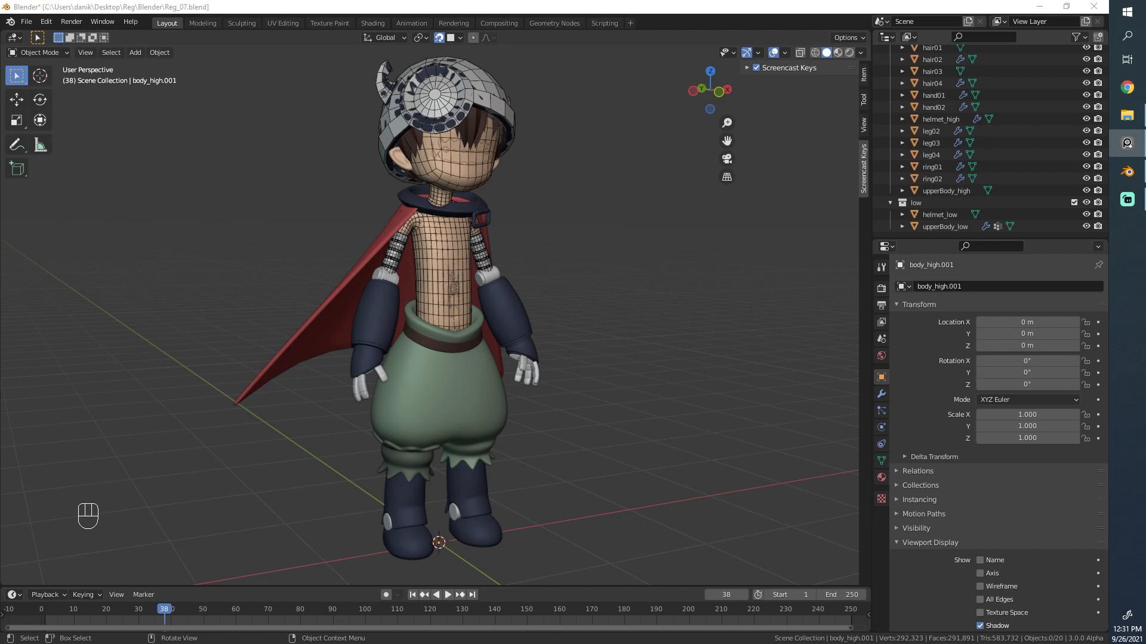
# Step: Inspect the character model's neck, torso and arms up close
pyautogui.click(266, 8)
pyautogui.scroll(2, 505, 221)
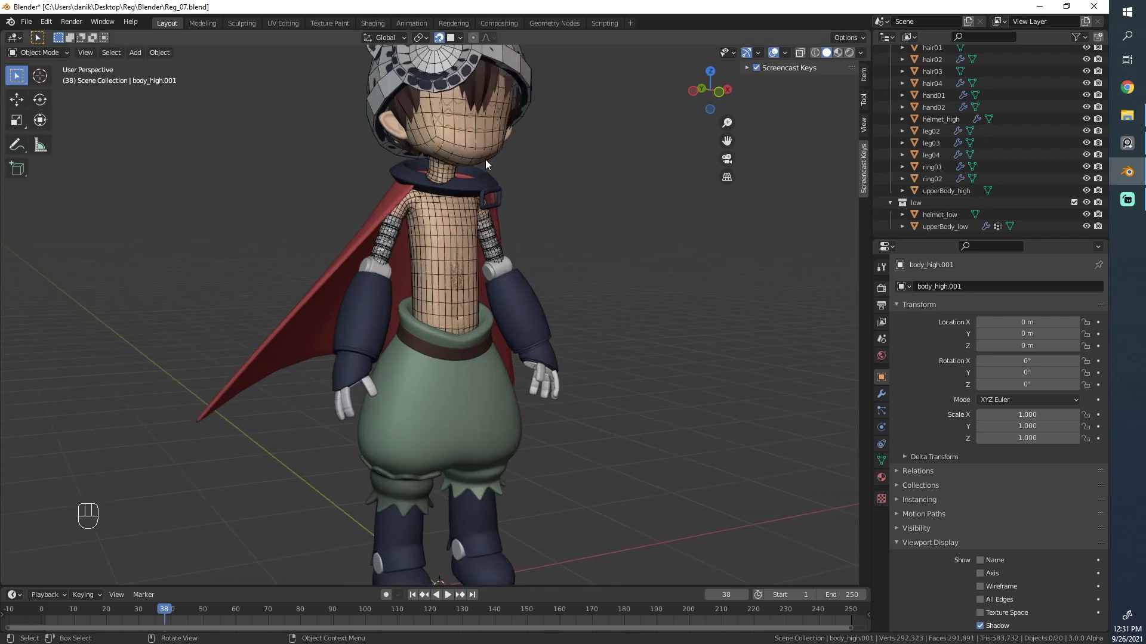
pyautogui.scroll(4, 485, 153)
pyautogui.keyDown('shift'); pyautogui.moveTo(432, 181); pyautogui.dragTo(406, 370, button='middle'); pyautogui.keyUp('shift')
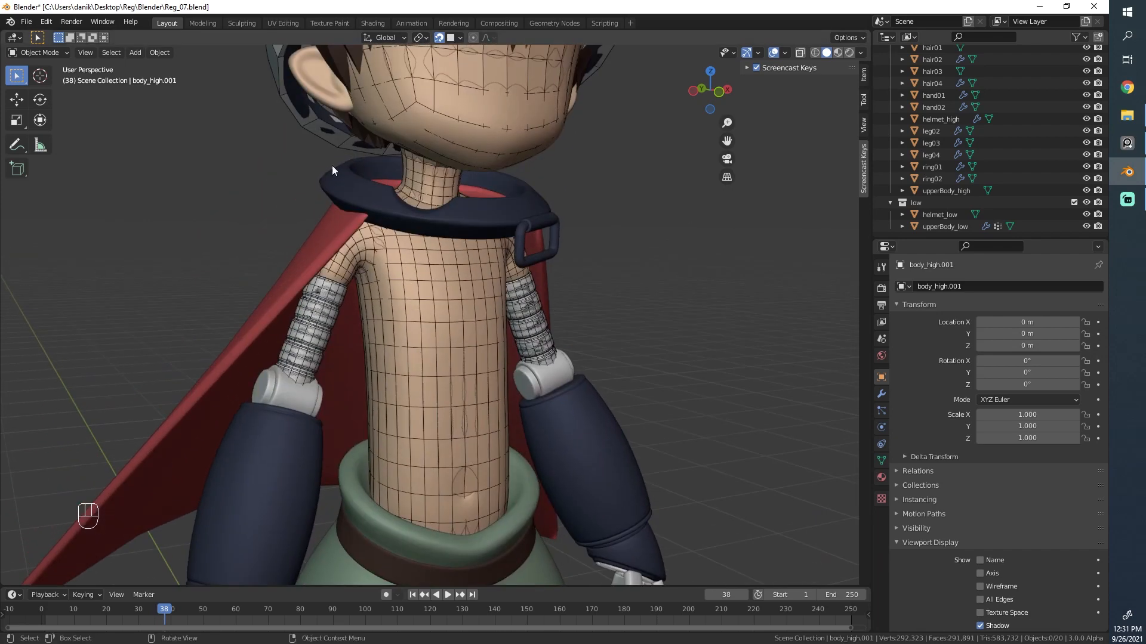
pyautogui.scroll(-4, 497, 145)
pyautogui.keyDown('shift'); pyautogui.moveTo(495, 220); pyautogui.dragTo(507, 119, button='middle'); pyautogui.keyUp('shift')
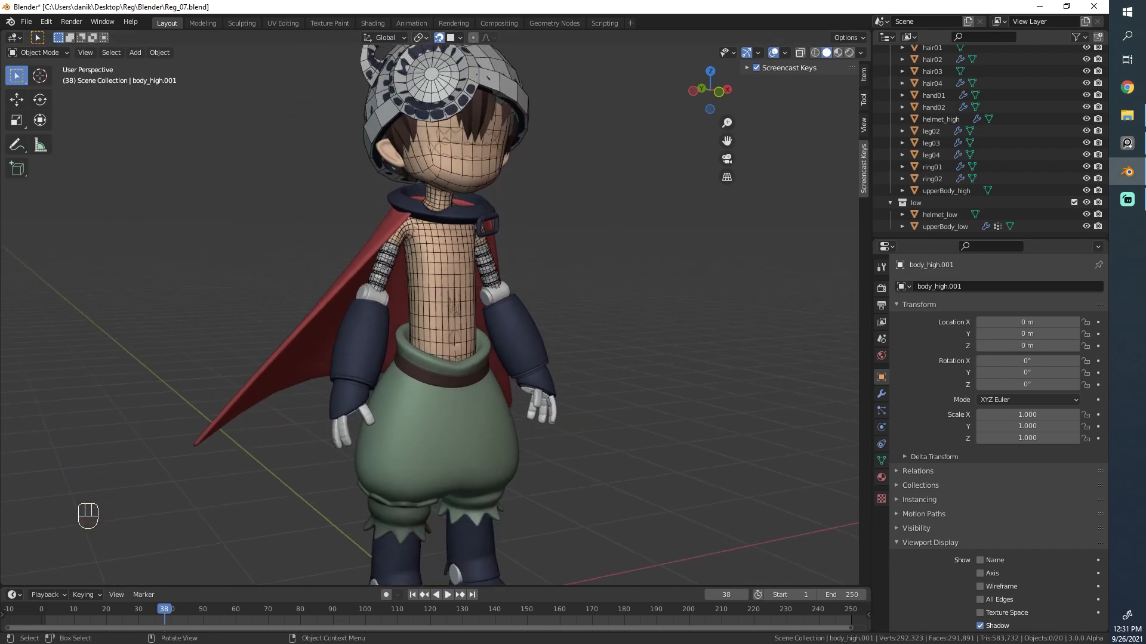
# Step: Bring up the character reference sheet and examine the trousers' waistband, belt ornament, leg patterns, ragged hems and back view
pyautogui.moveTo(385, 0); pyautogui.dragTo(659, 413, button='right')
pyautogui.scroll(4, 574, 336)
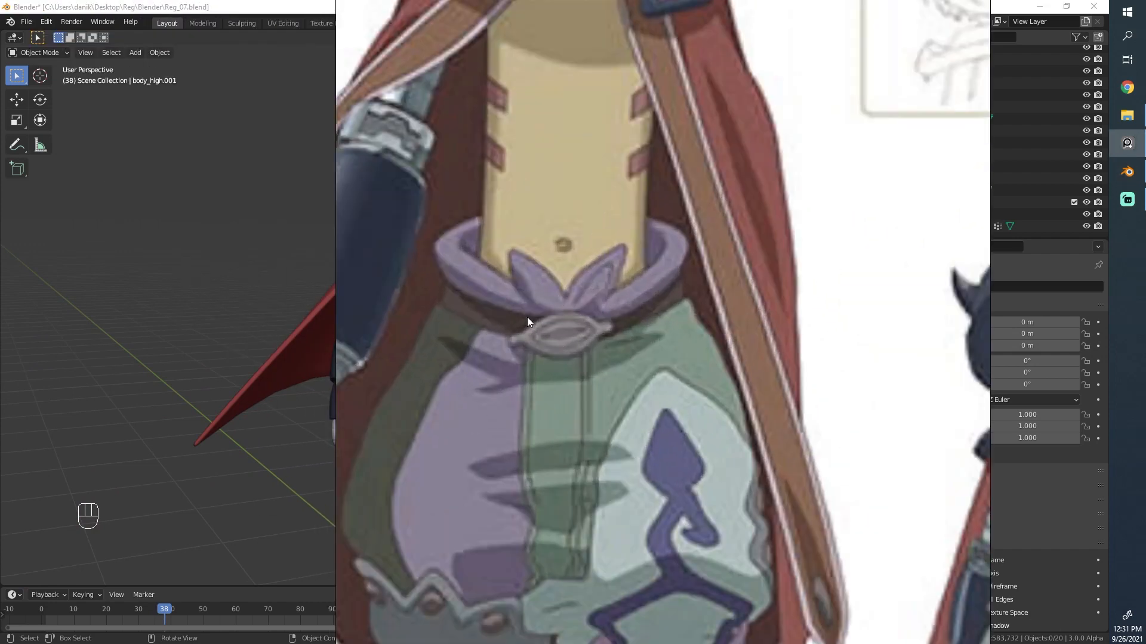
pyautogui.scroll(-5, 529, 319)
pyautogui.scroll(5, 537, 328)
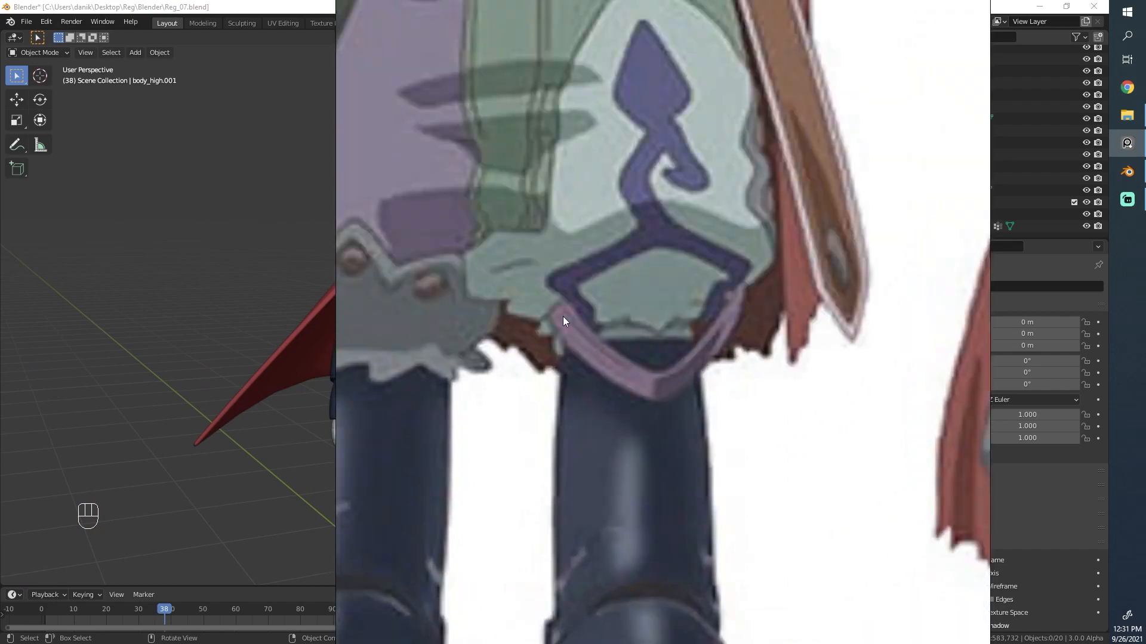
pyautogui.scroll(-5, 604, 362)
pyautogui.scroll(5, 808, 345)
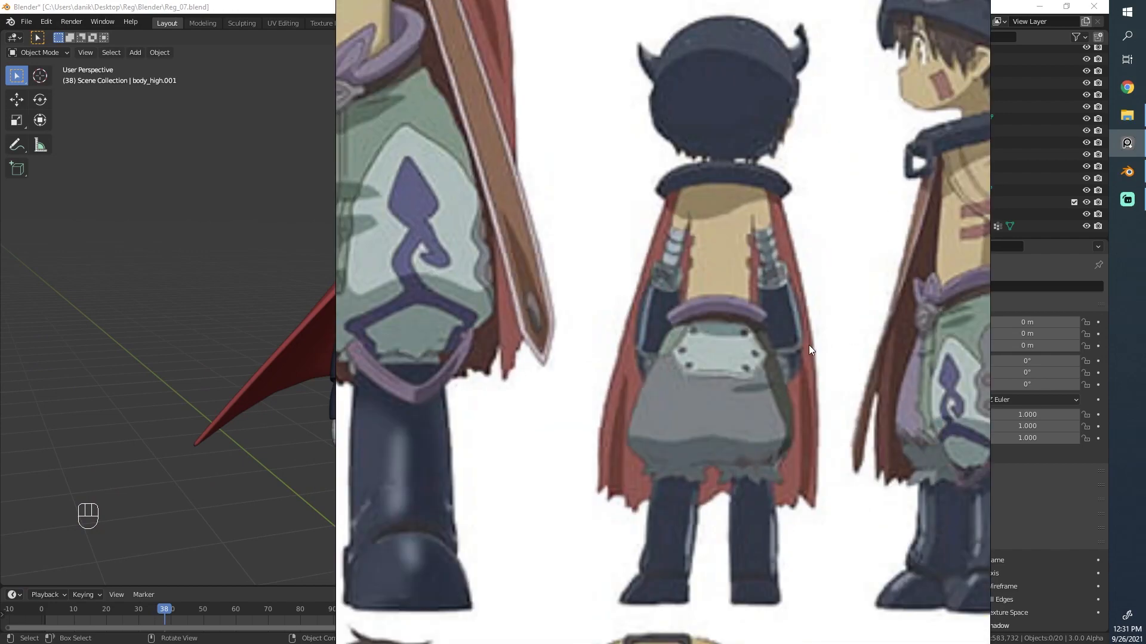
pyautogui.scroll(-3, 735, 370)
pyautogui.scroll(-2, 560, 295)
pyautogui.scroll(3, 415, 278)
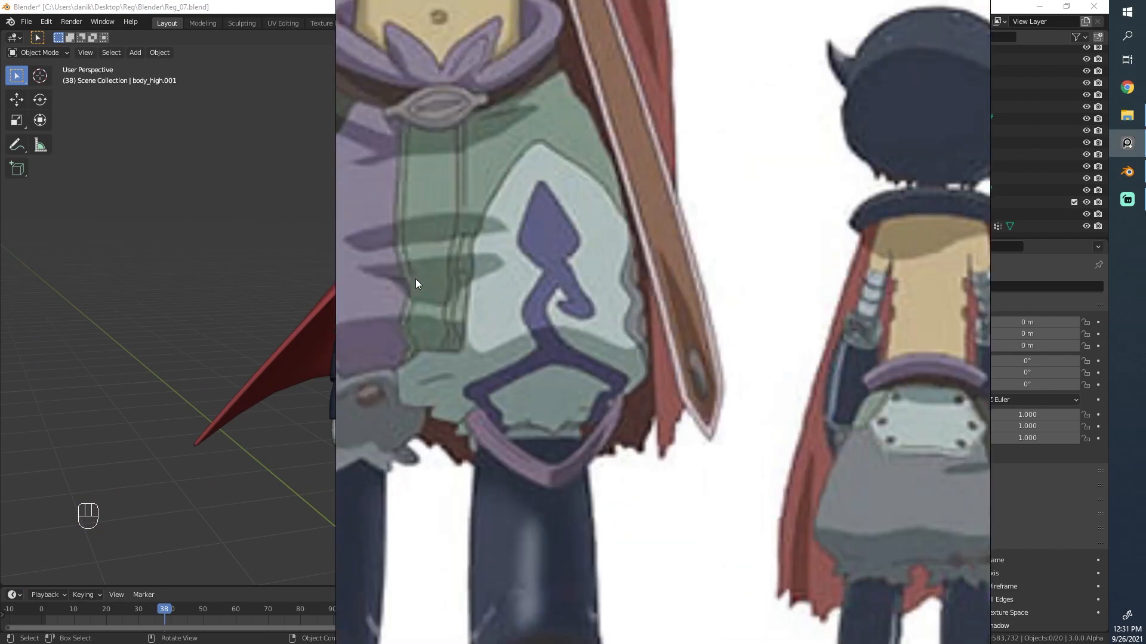
pyautogui.scroll(-3, 645, 339)
pyautogui.scroll(1, 533, 319)
pyautogui.scroll(3, 532, 319)
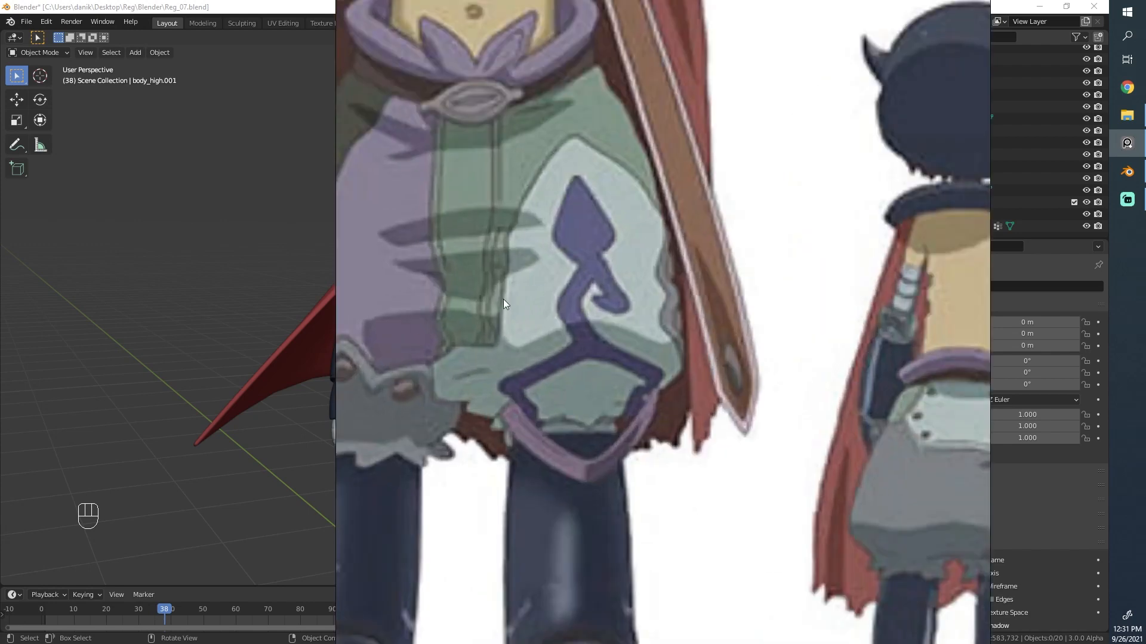
pyautogui.scroll(-2, 640, 263)
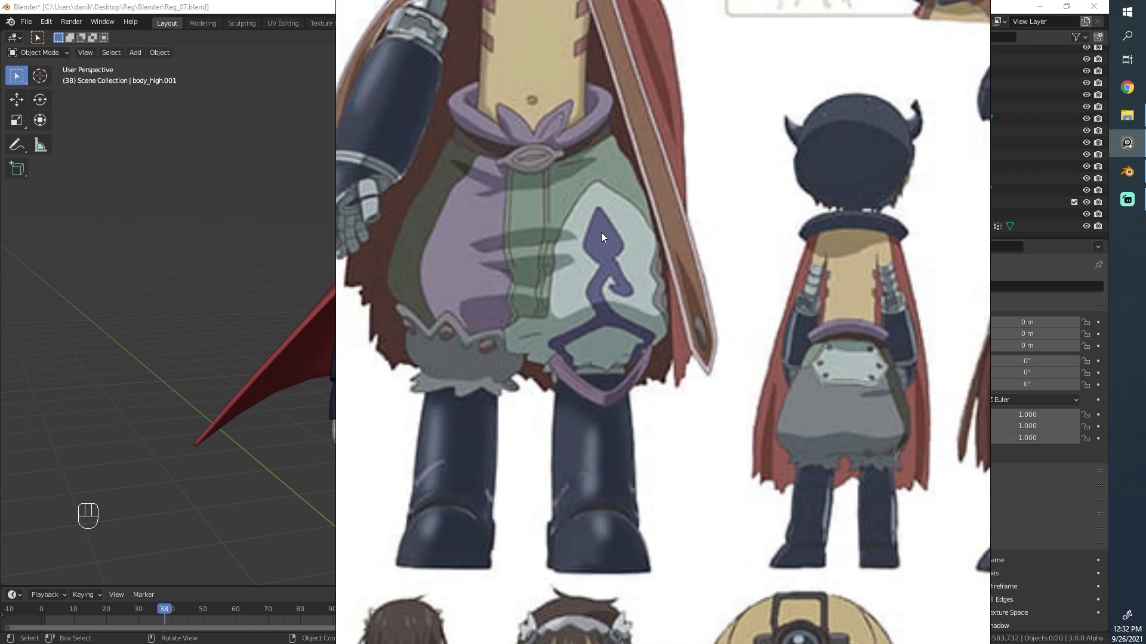
pyautogui.scroll(-5, 600, 231)
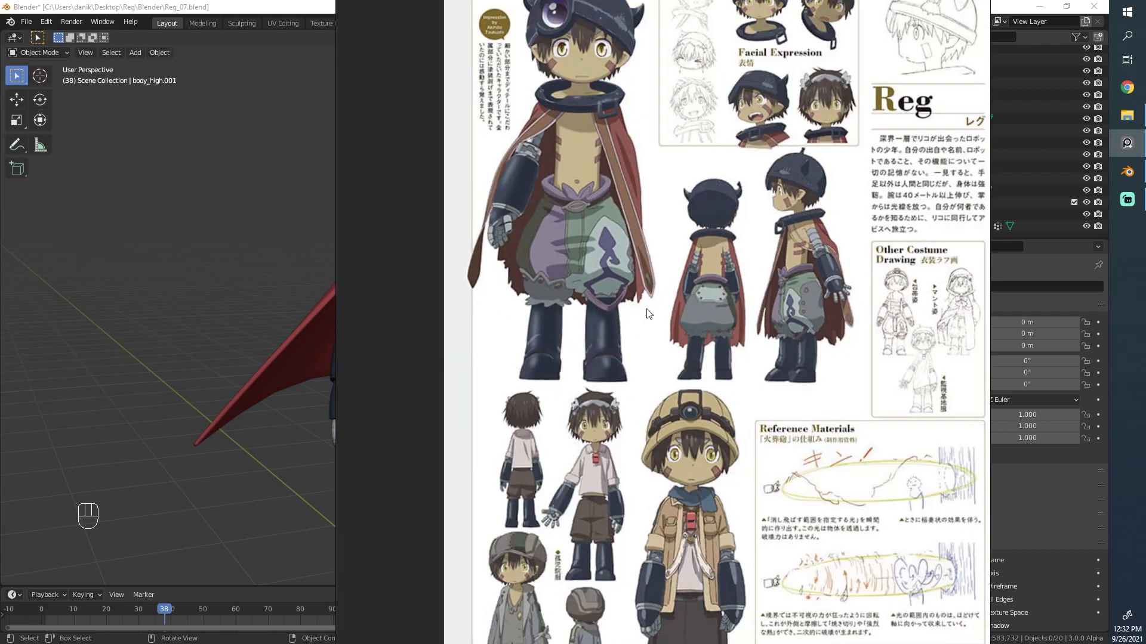
pyautogui.moveTo(738, 442); pyautogui.dragTo(334, 0, button='right')
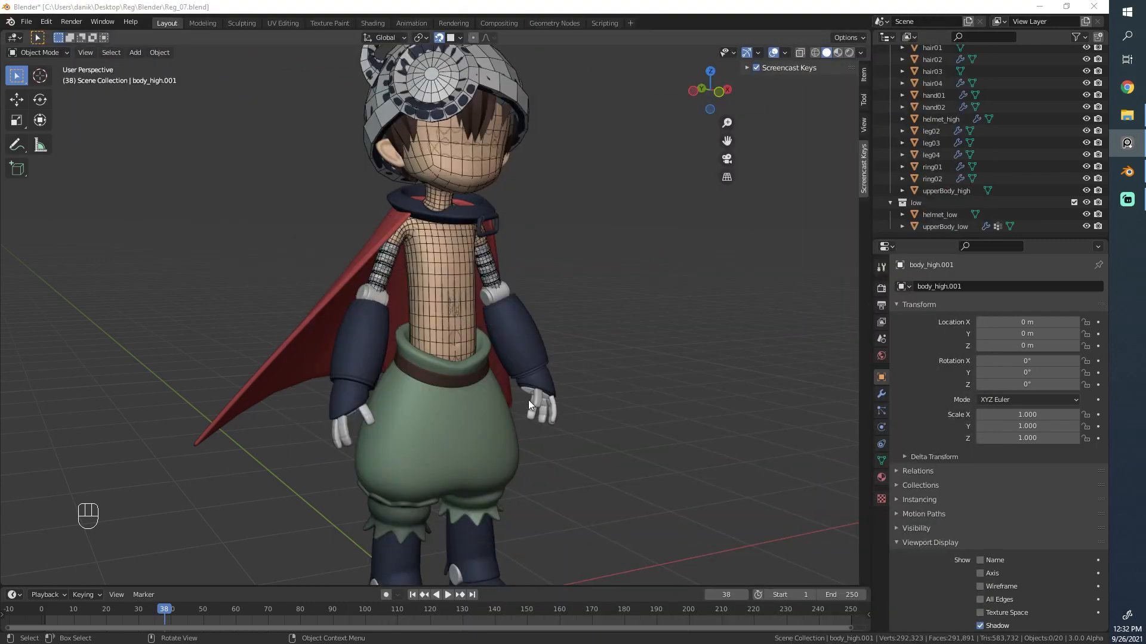
# Step: Examine the trousers, waistband and belt on the model in front view
pyautogui.scroll(2, 511, 364)
pyautogui.scroll(2, 506, 306)
pyautogui.scroll(-3, 506, 307)
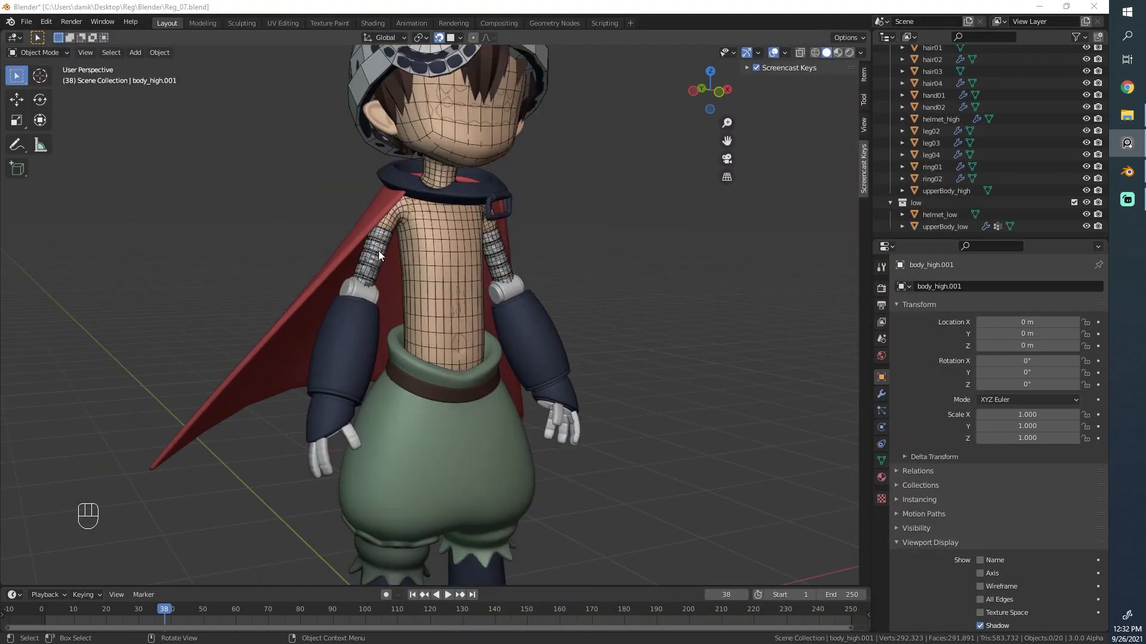
pyautogui.keyDown('alt'); pyautogui.moveTo(378, 251); pyautogui.dragTo(384, 282, button='middle'); pyautogui.keyUp('alt')
pyautogui.keyDown('shift'); pyautogui.moveTo(482, 384); pyautogui.dragTo(555, 303, button='middle'); pyautogui.keyUp('shift')
pyautogui.scroll(3, 555, 303)
pyautogui.click(557, 307)
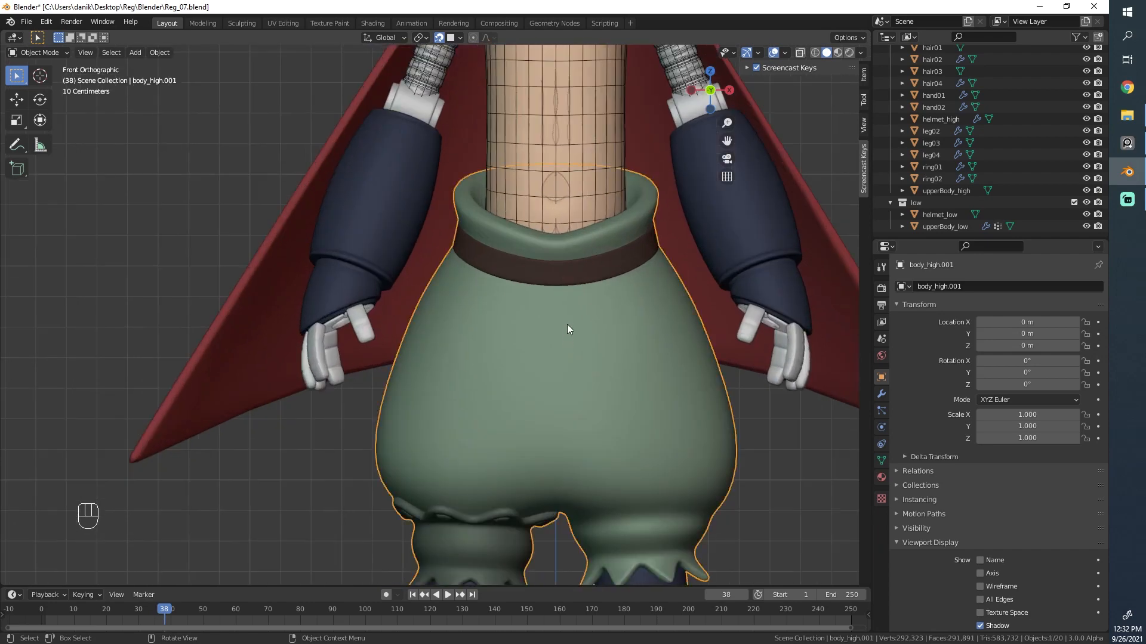
pyautogui.click(568, 280)
pyautogui.click(568, 281)
pyautogui.click(568, 281)
pyautogui.scroll(-5, 624, 500)
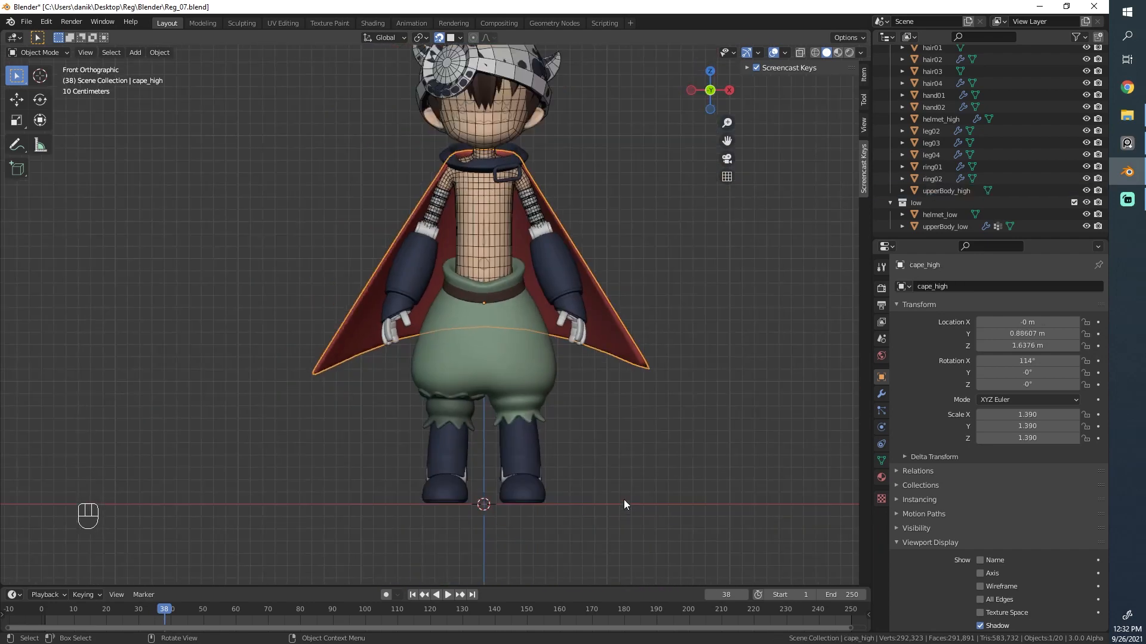
# Step: Deselect all objects and reset the 3D cursor to the world origin
pyautogui.hotkey('alt', 'a')
pyautogui.moveTo(588, 450); pyautogui.dragTo(487, 499, button='middle')
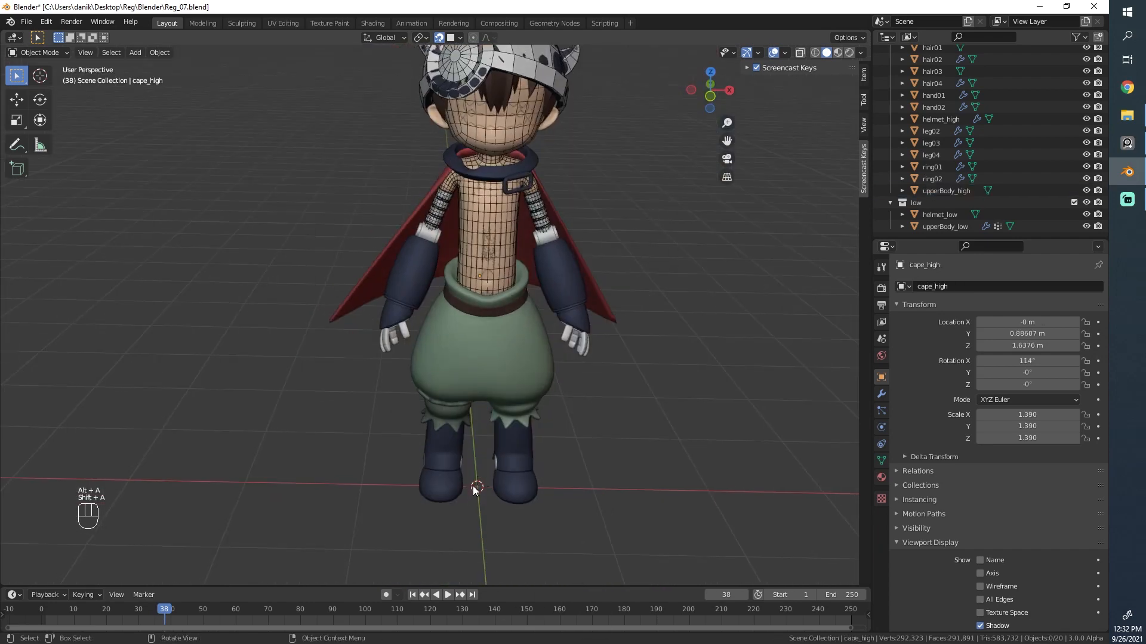
pyautogui.hotkey('shift', 'c')
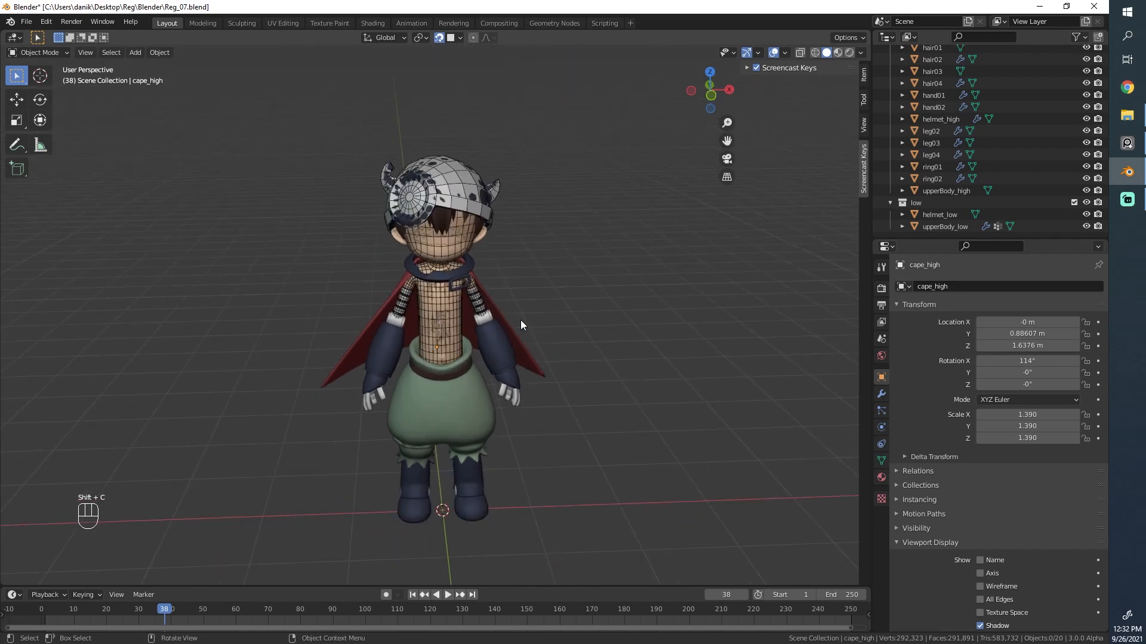
pyautogui.moveTo(520, 320); pyautogui.dragTo(528, 315, button='middle')
# Step: Add a plane mesh at the origin and split it down the middle with one centred loop cut
pyautogui.hotkey('shift', 'a')
pyautogui.moveTo(485, 328)
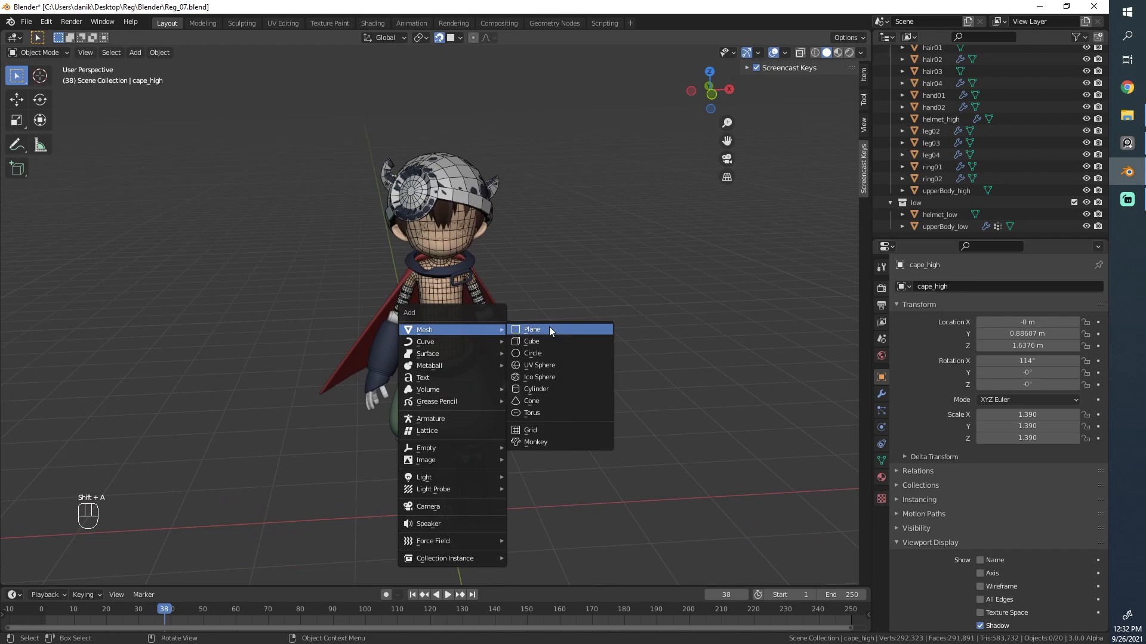
pyautogui.click(549, 329)
pyautogui.press('Tab')
pyautogui.hotkey('ctrl', 'r')
pyautogui.click(444, 544)
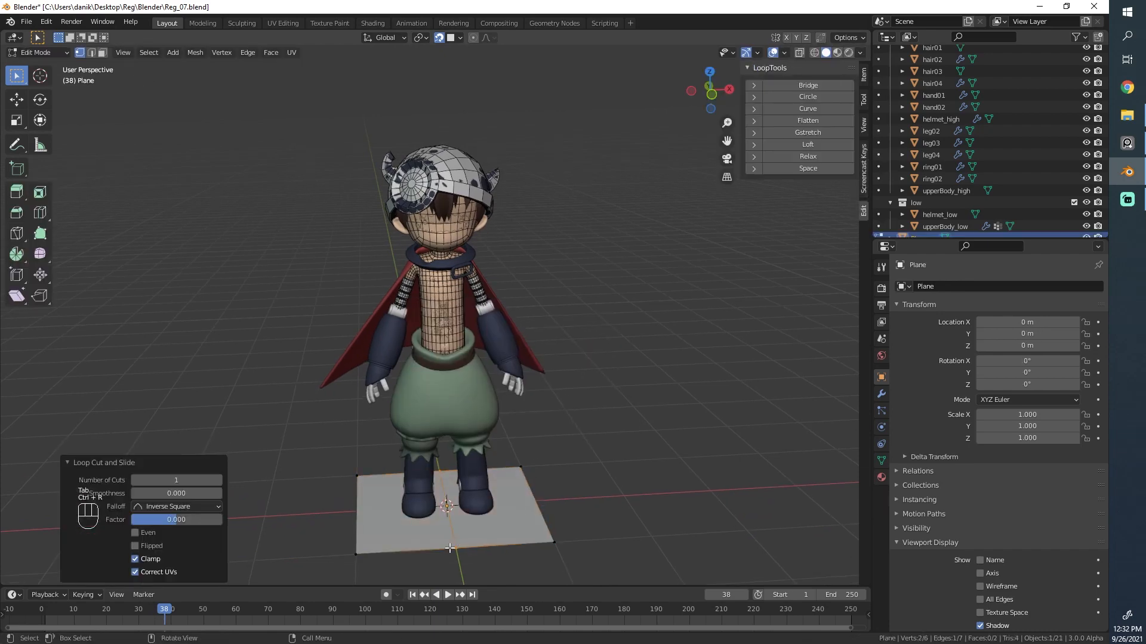
pyautogui.hotkey('alt', 'a')
pyautogui.scroll(-2, 463, 448)
pyautogui.scroll(5, 498, 445)
pyautogui.moveTo(499, 444); pyautogui.dragTo(501, 482, button='middle')
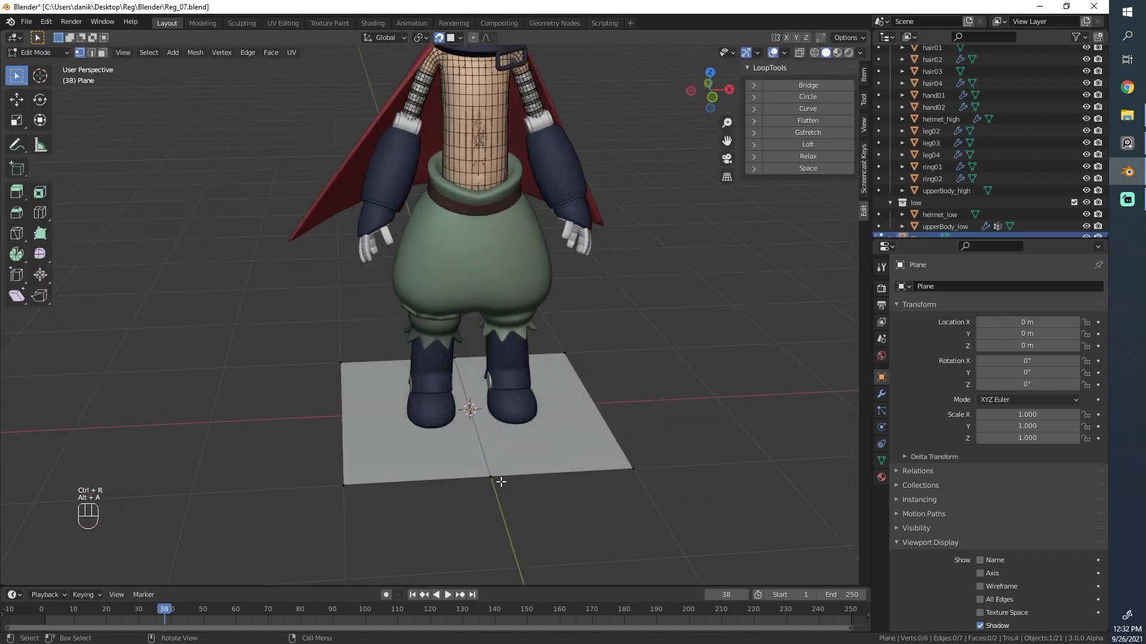
# Step: Delete the outer vertices on the negative X side so that only one half of the plane is left
pyautogui.hotkey('ctrl', 'r')
pyautogui.rightClick(371, 429)
pyautogui.hotkey('alt', 'a')
pyautogui.press('b')
pyautogui.moveTo(388, 519); pyautogui.dragTo(332, 320)
pyautogui.press('x')
pyautogui.click(333, 318)
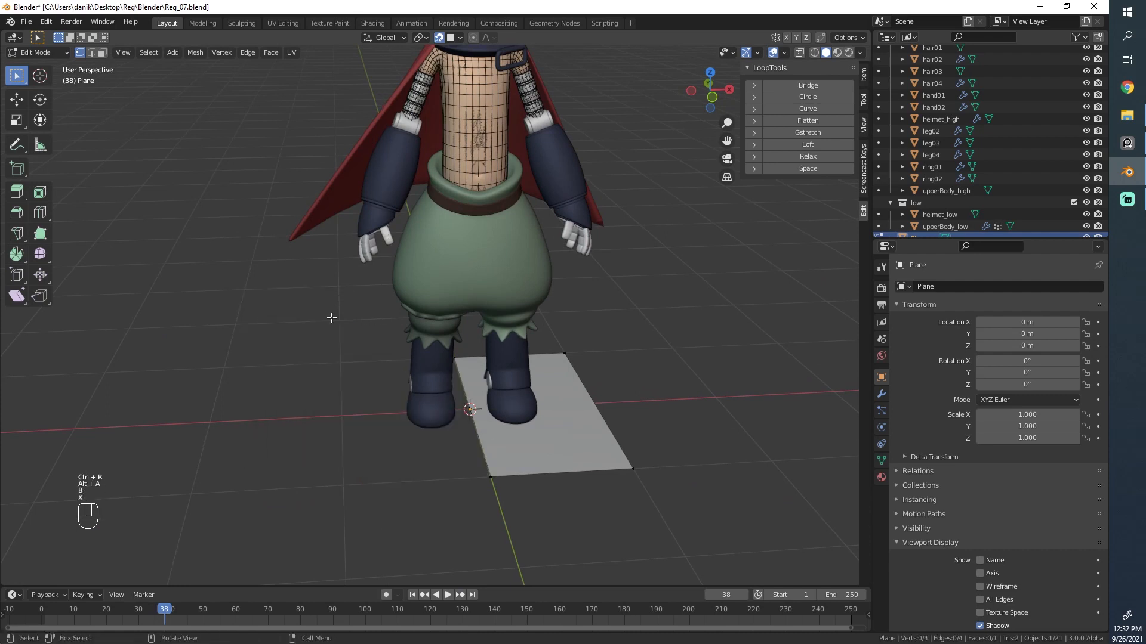
# Step: Add a Mirror modifier to the half plane on the X axis with clipping, and turn on On Cage display
pyautogui.press('a')
pyautogui.click(881, 393)
pyautogui.click(969, 286)
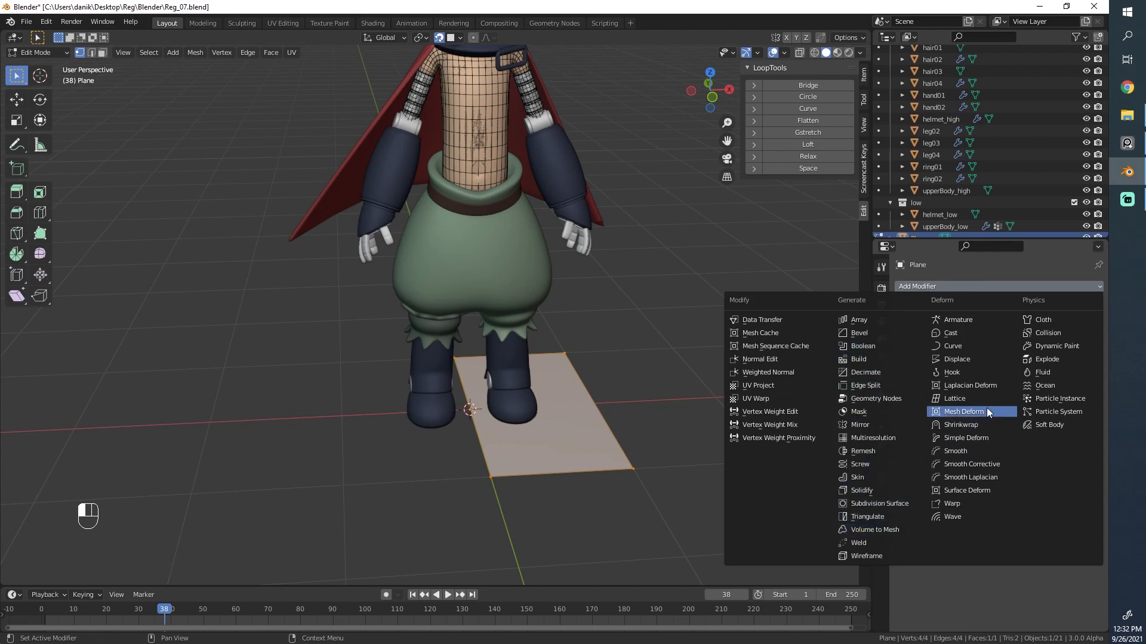
pyautogui.click(865, 424)
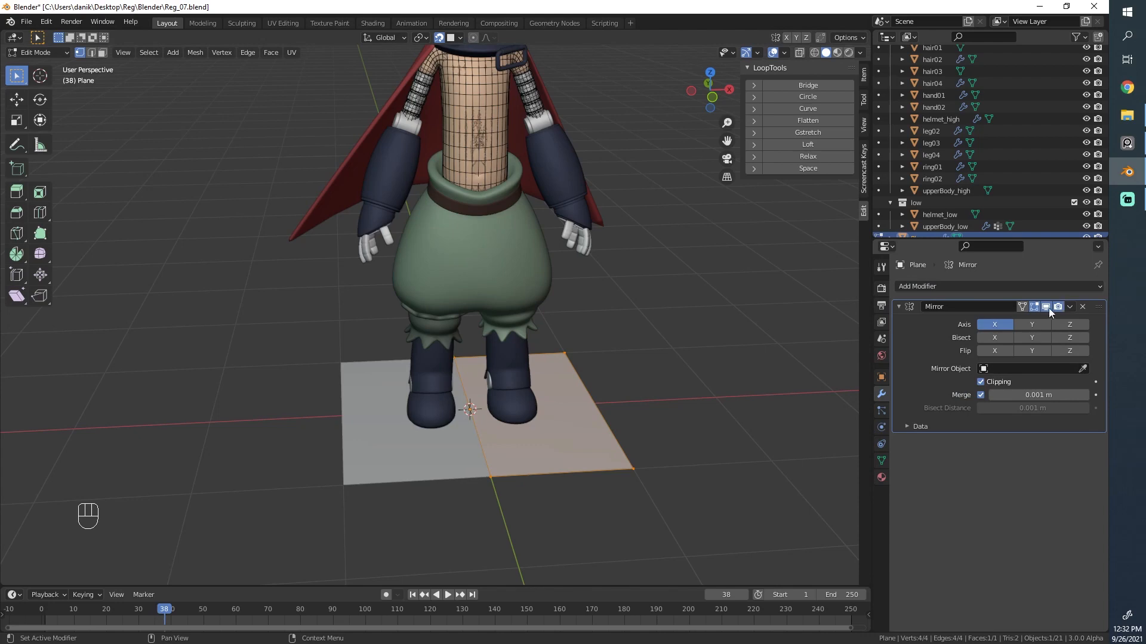
pyautogui.click(1022, 306)
# Step: Rotate the plane -90° in right view to stand upright, and move it about -0.35 m in Y and 1.57 m in Z
pyautogui.scroll(-1, 483, 367)
pyautogui.moveTo(529, 442); pyautogui.dragTo(480, 433, button='middle')
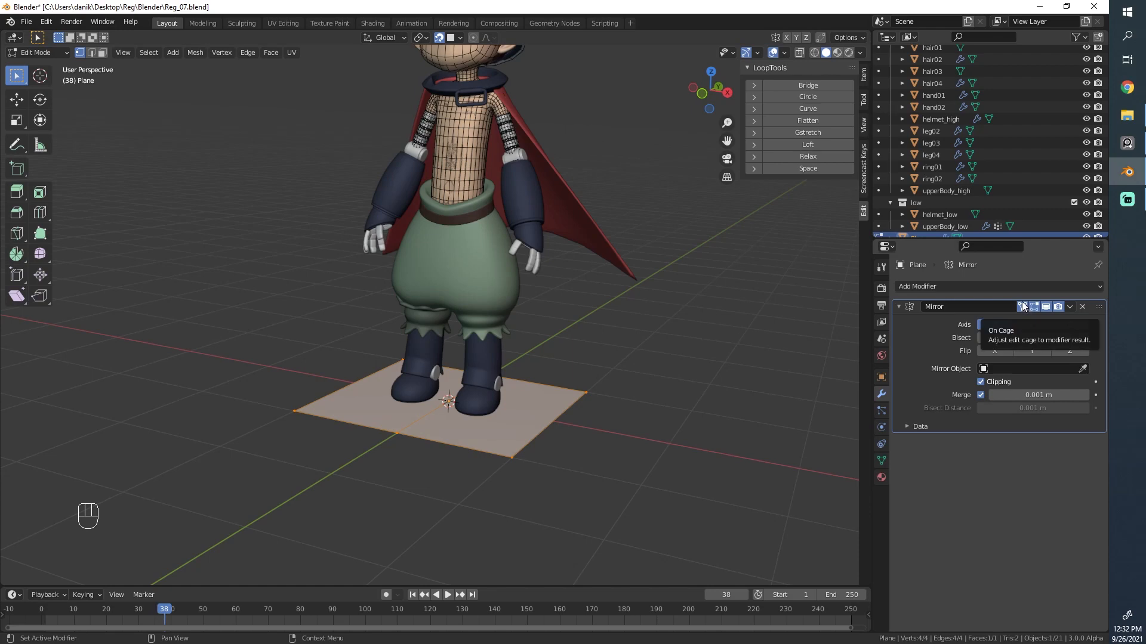
pyautogui.moveTo(675, 286); pyautogui.dragTo(343, 248, button='middle')
pyautogui.press('r')
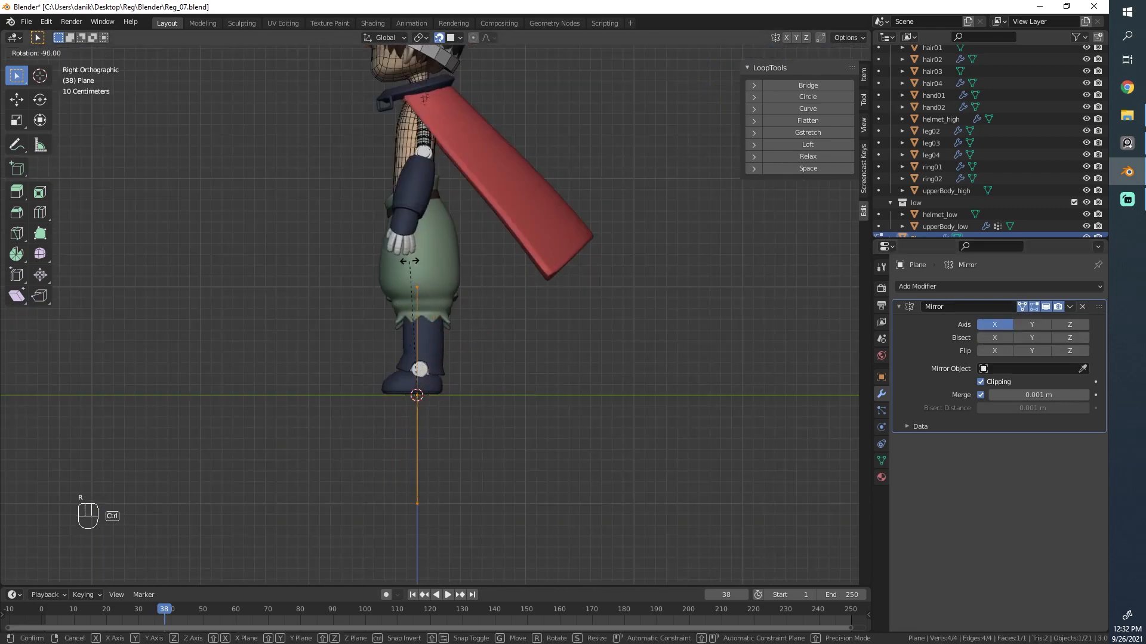
pyautogui.keyDown('ctrl'); pyautogui.click(412, 253); pyautogui.keyUp('ctrl')
pyautogui.press('g')
pyautogui.keyDown('ctrl'); pyautogui.click(482, 261); pyautogui.keyUp('ctrl')
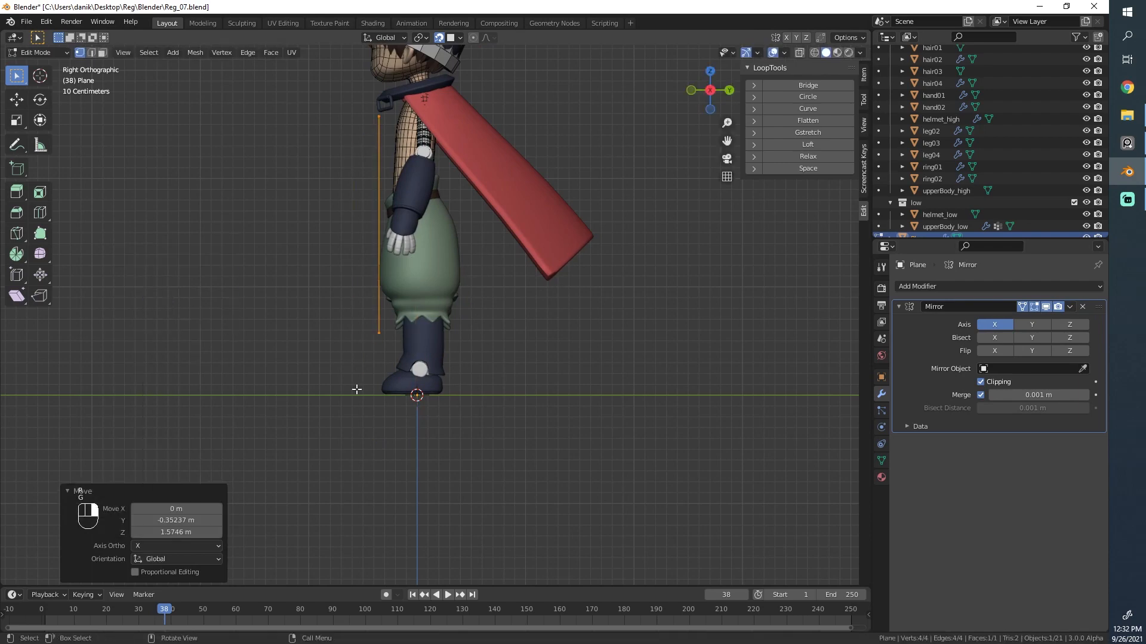
# Step: Scale the plane to 0.1 of its size in front view
pyautogui.moveTo(356, 388); pyautogui.dragTo(581, 361, button='middle')
pyautogui.press('s')
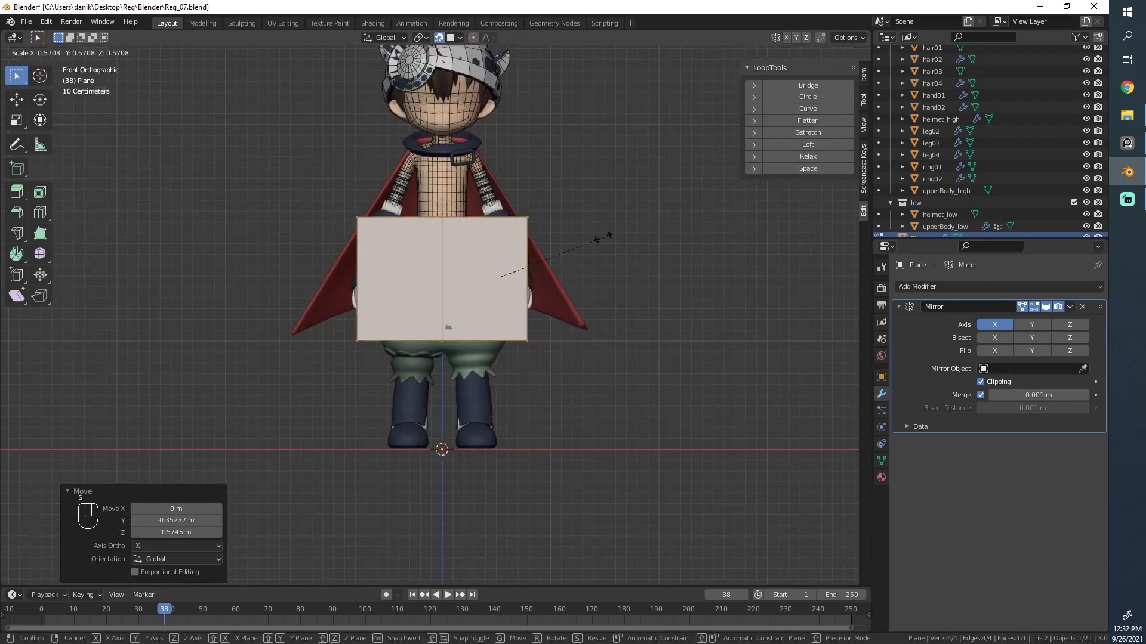
pyautogui.keyDown('ctrl'); pyautogui.click(509, 276); pyautogui.keyUp('ctrl')
pyautogui.scroll(8, 438, 265)
pyautogui.press('g')
pyautogui.moveTo(686, 280); pyautogui.dragTo(636, 276, button='middle')
pyautogui.rightClick(665, 282)
pyautogui.press('g')
pyautogui.rightClick(618, 262)
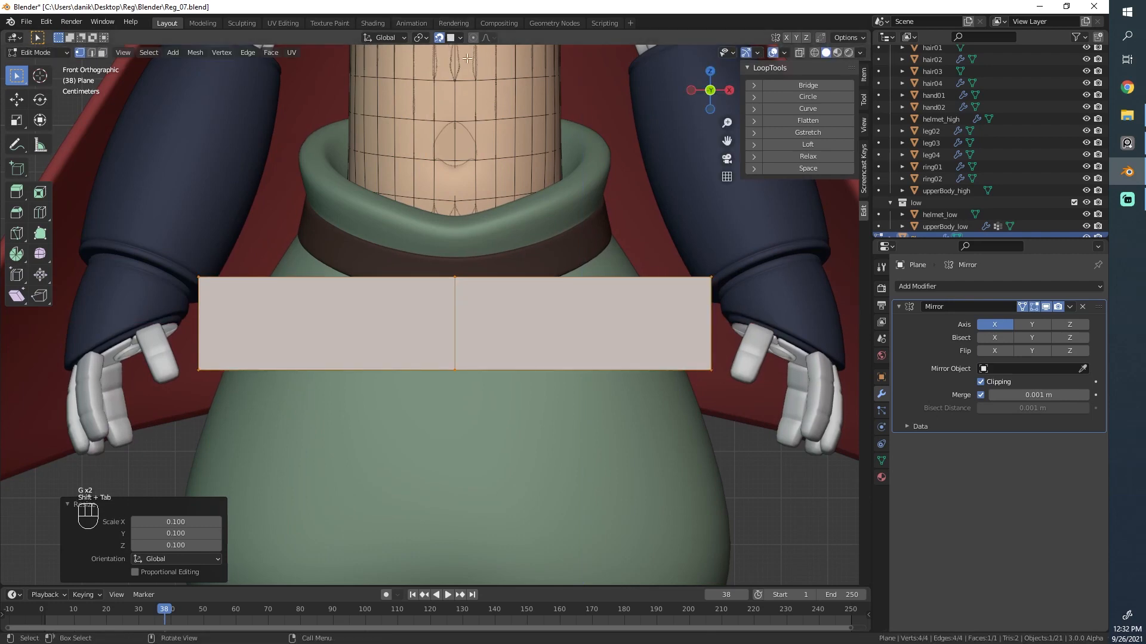
pyautogui.press('g')
pyautogui.rightClick(498, 136)
# Step: Move the plane so that it sits just in front of the belt, centred on the waistband and narrowed towards the mirror line
pyautogui.press('g')
pyautogui.moveTo(614, 218); pyautogui.dragTo(546, 242, button='middle')
pyautogui.click(478, 277)
pyautogui.moveTo(564, 300); pyautogui.dragTo(581, 388, button='middle')
pyautogui.press('g')
pyautogui.click(543, 313)
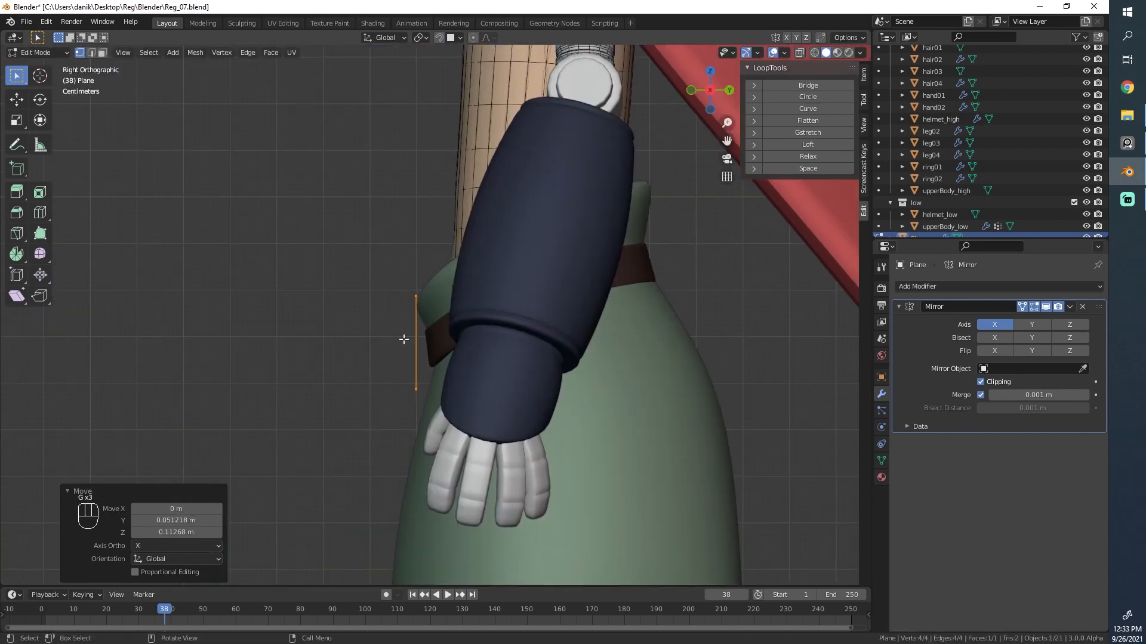
pyautogui.moveTo(404, 340); pyautogui.dragTo(565, 335, button='middle')
pyautogui.scroll(4, 708, 254)
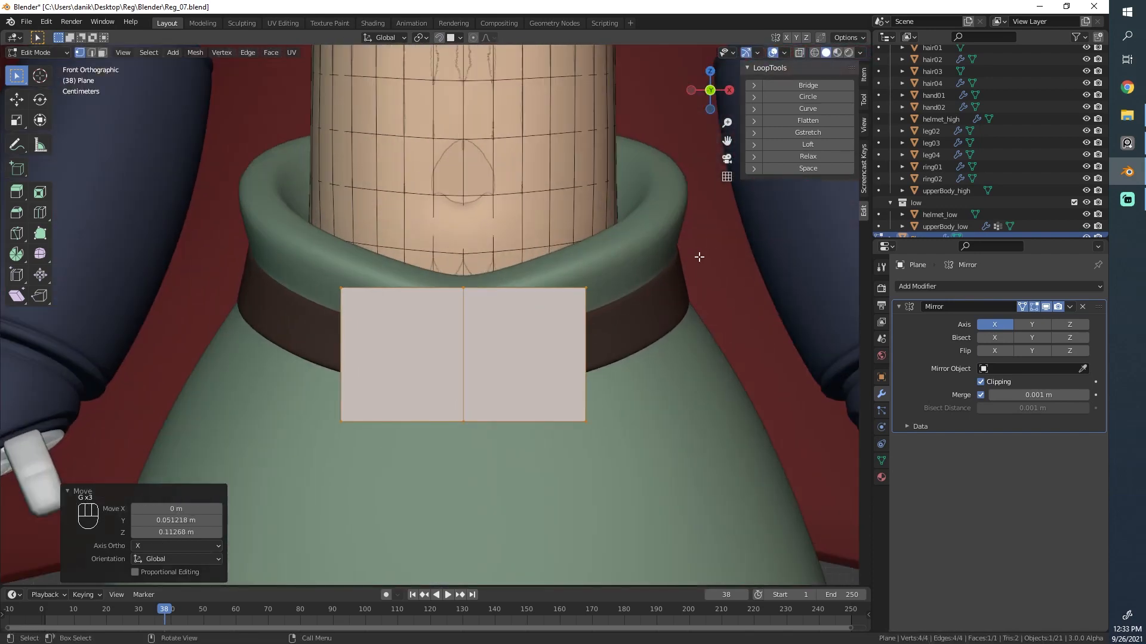
pyautogui.press('g')
pyautogui.click(684, 276)
pyautogui.scroll(1, 597, 313)
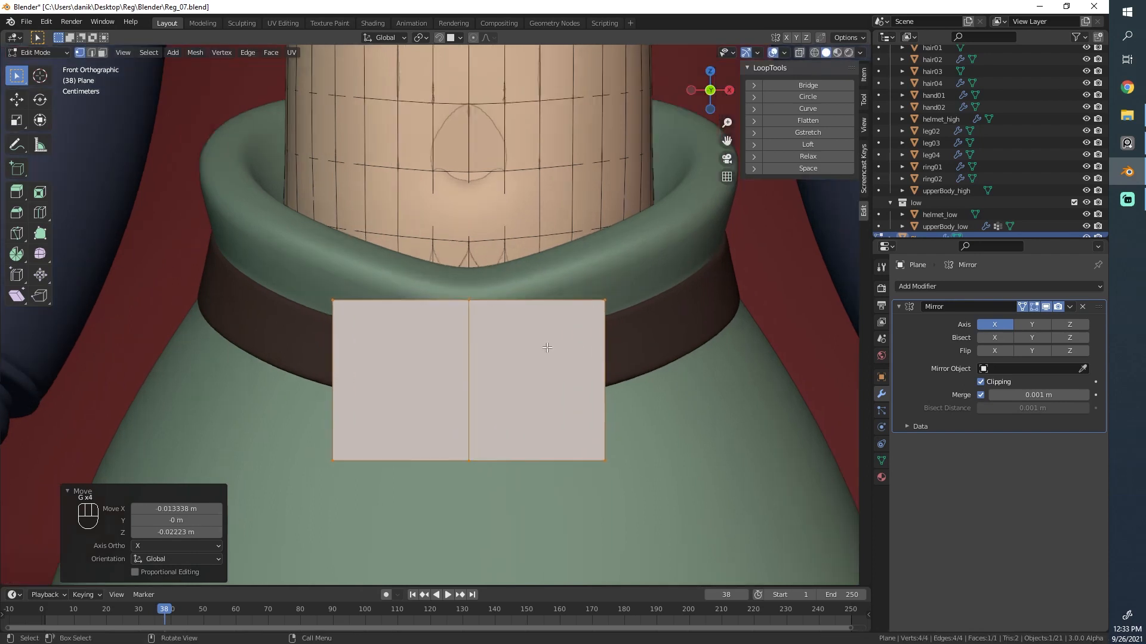
# Step: Add one centred vertical and one centred horizontal loop cut to the plane half, and clear the selection
pyautogui.hotkey('ctrl', 'r')
pyautogui.click(545, 348)
pyautogui.rightClick(545, 348)
pyautogui.hotkey('ctrl', 'r')
pyautogui.click(576, 349)
pyautogui.rightClick(576, 349)
pyautogui.hotkey('alt', 'a')
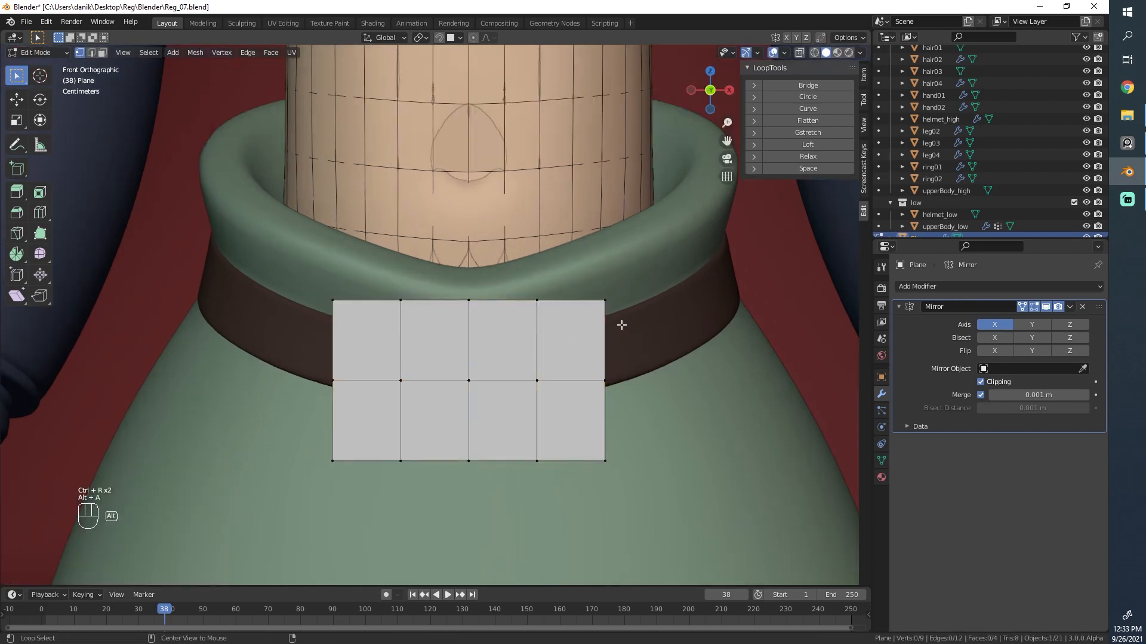
# Step: Select the two outer vertices on the plane's top edge and try moving them along Z
pyautogui.press('b')
pyautogui.moveTo(615, 281); pyautogui.dragTo(512, 321)
pyautogui.press('g')
pyautogui.press('z')
pyautogui.rightClick(509, 323)
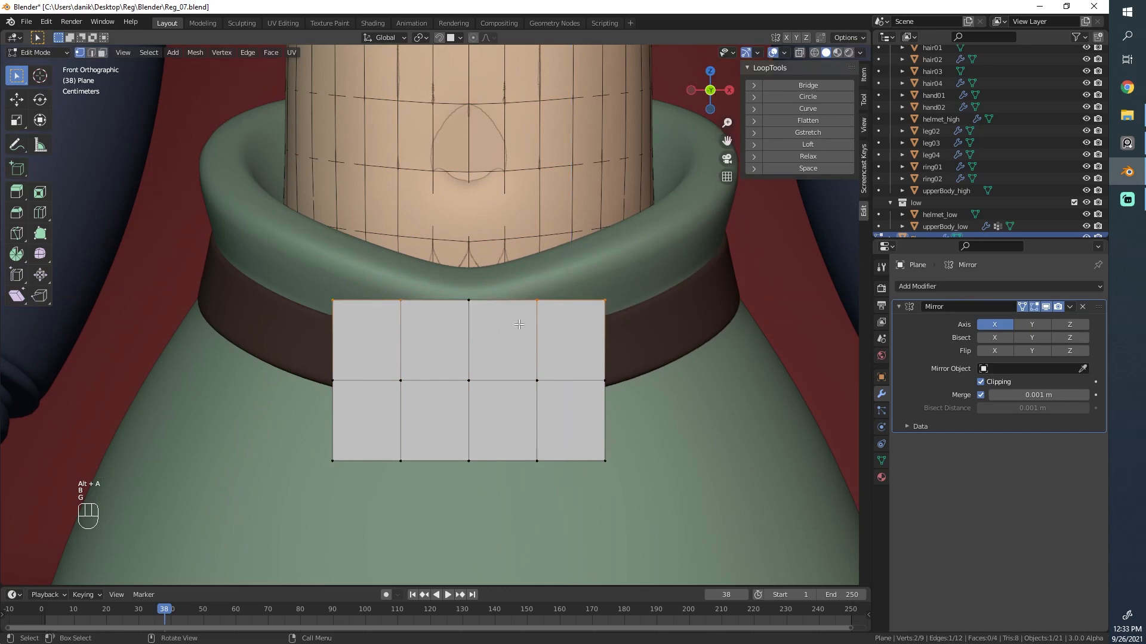
pyautogui.moveTo(519, 325); pyautogui.dragTo(316, 318, button='middle')
pyautogui.scroll(-10, 471, 362)
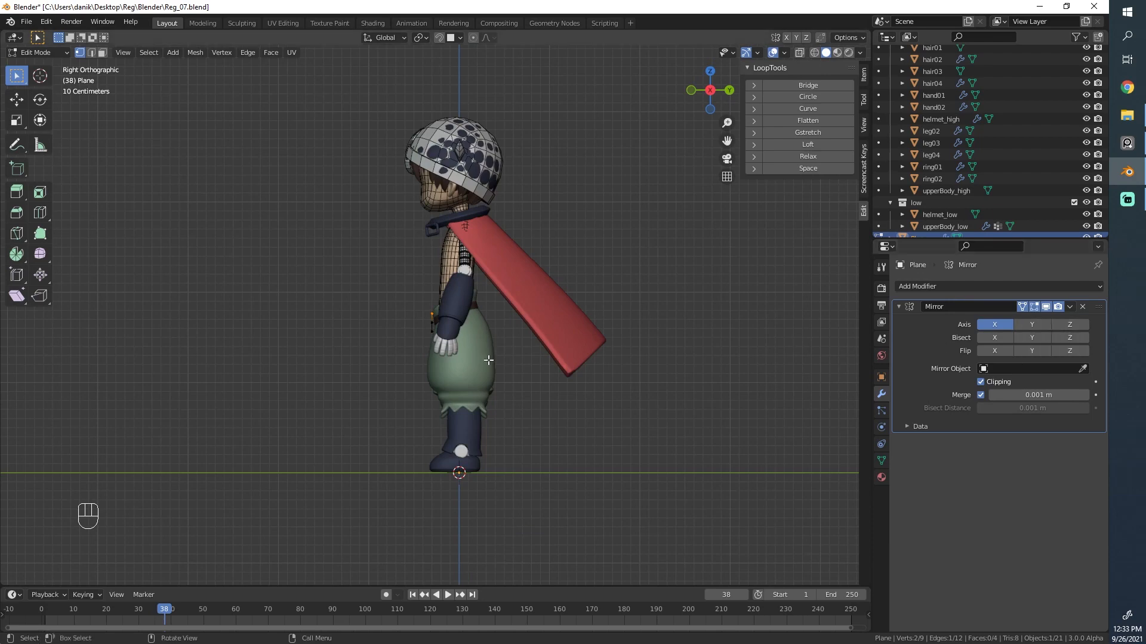
pyautogui.moveTo(597, 358); pyautogui.dragTo(780, 380, button='middle')
pyautogui.scroll(8, 781, 379)
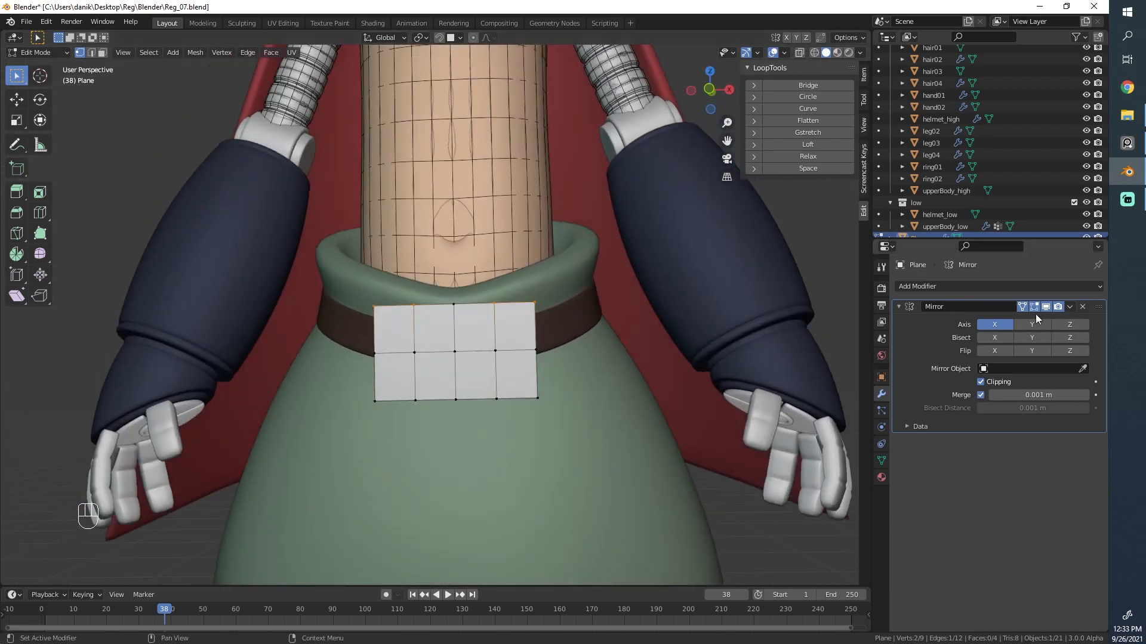
pyautogui.scroll(4, 485, 385)
pyautogui.scroll(-1, 562, 265)
pyautogui.rightClick(524, 352)
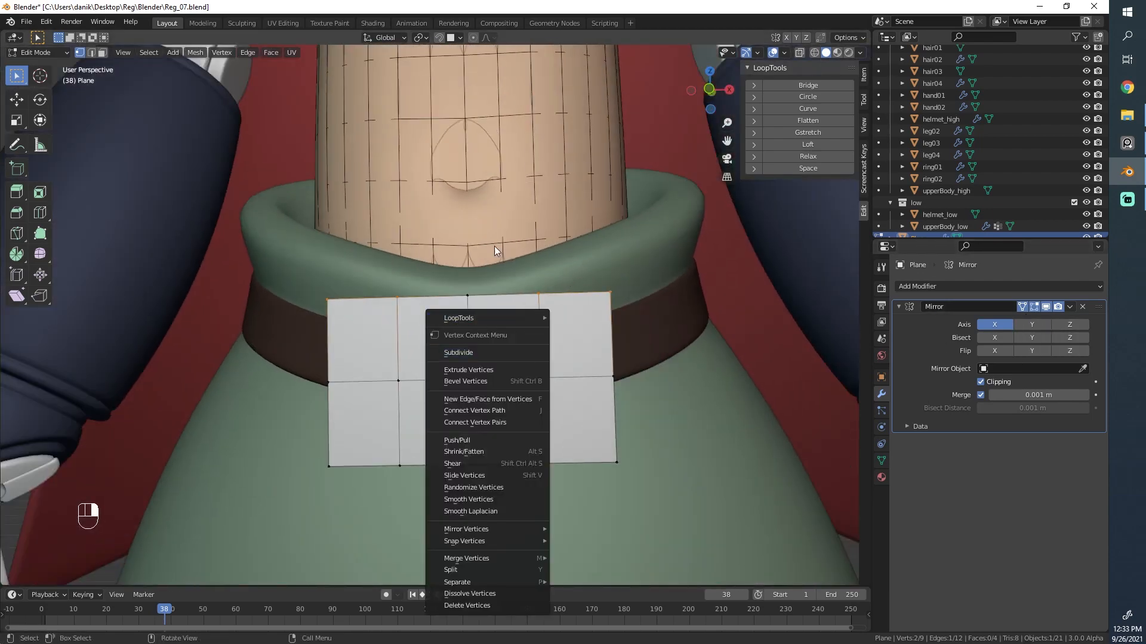
pyautogui.moveTo(596, 295); pyautogui.dragTo(567, 306, button='middle')
pyautogui.scroll(2, 640, 312)
# Step: Scale the plane's inner top and bottom vertices closer together, and the centre top and bottom vertices slightly less, to begin an oval outline
pyautogui.click(568, 293)
pyautogui.press('g')
pyautogui.rightClick(567, 306)
pyautogui.keyDown('shift'); pyautogui.click(588, 533); pyautogui.keyUp('shift')
pyautogui.press('s')
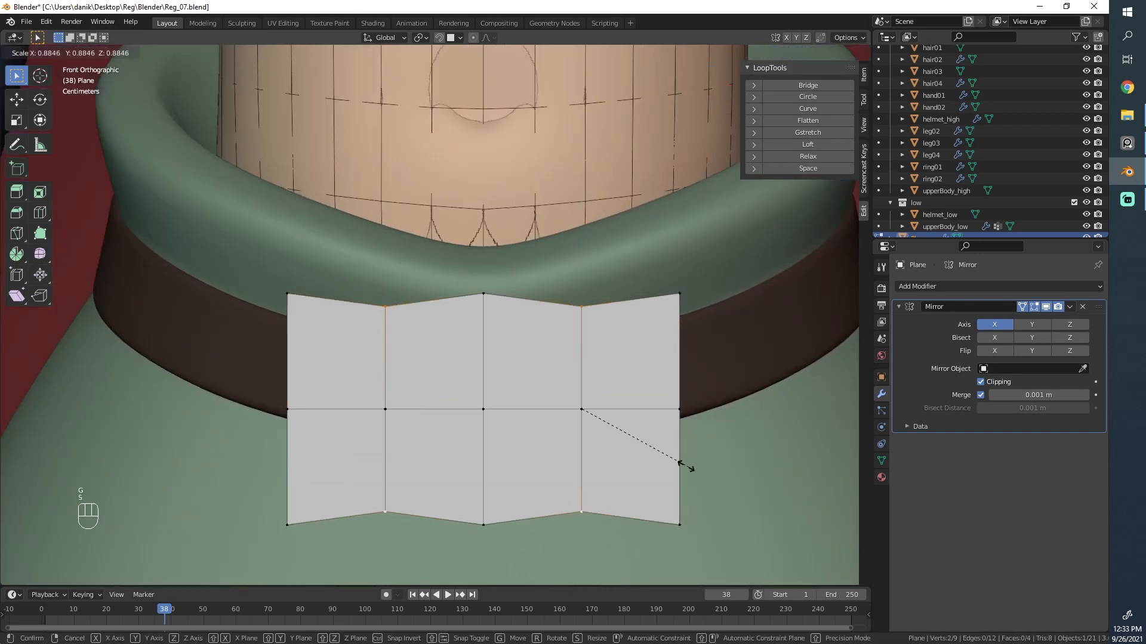
pyautogui.click(649, 456)
pyautogui.click(465, 535)
pyautogui.keyDown('shift'); pyautogui.click(471, 303); pyautogui.keyUp('shift')
pyautogui.press('s')
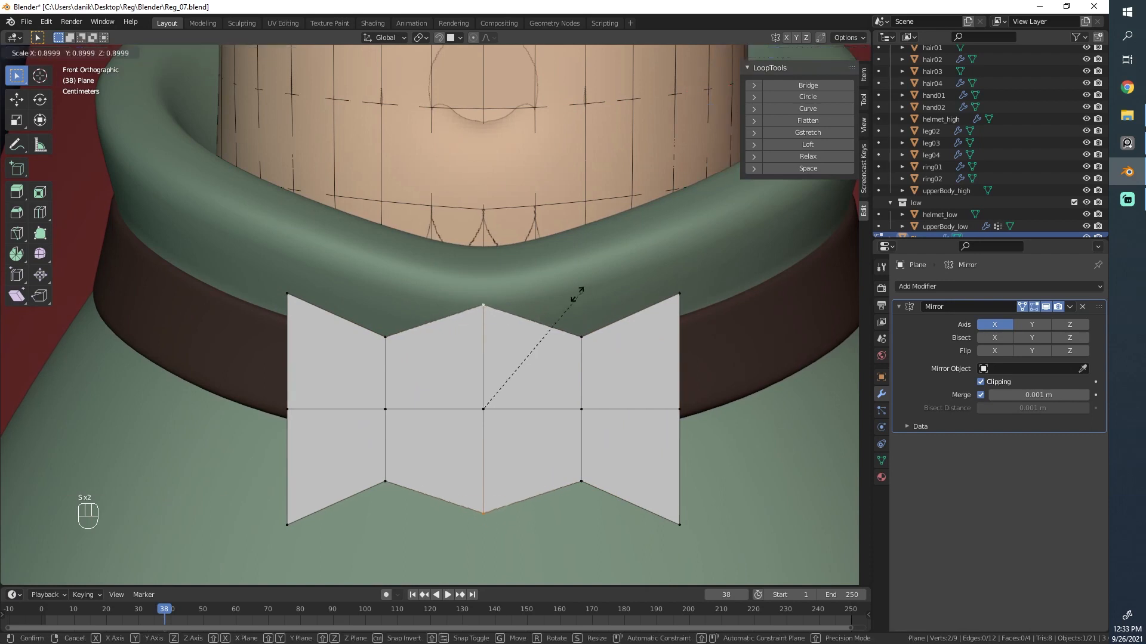
pyautogui.click(568, 309)
# Step: Scale the outer corner vertices towards each other and move the whole outer edge about 0.035 m inward along X
pyautogui.click(687, 307)
pyautogui.press('s')
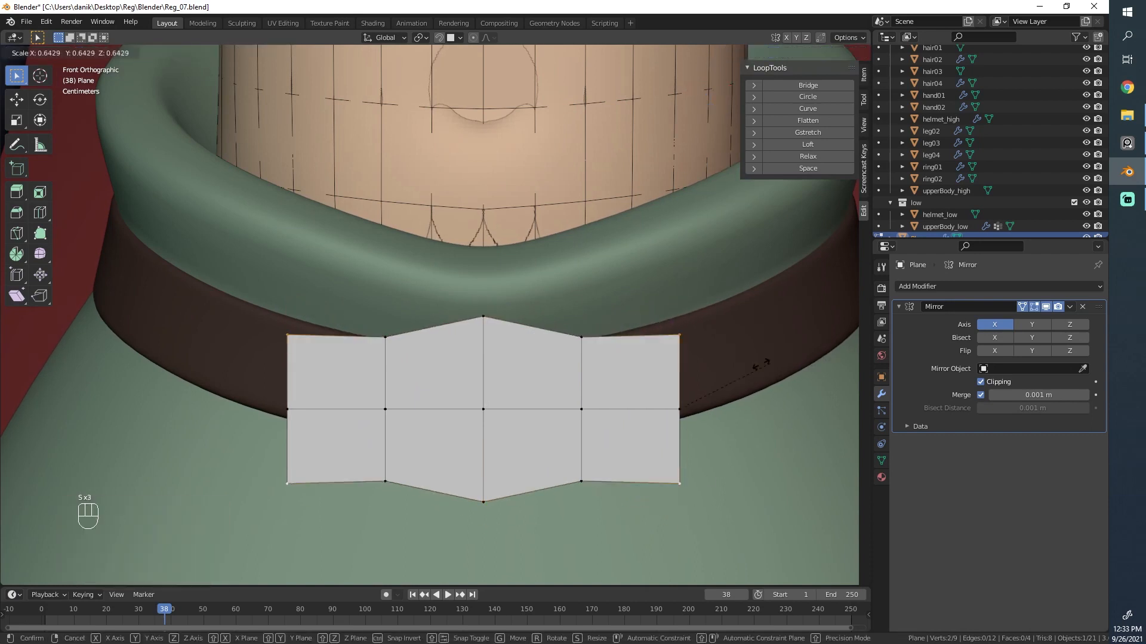
pyautogui.click(709, 376)
pyautogui.keyDown('shift'); pyautogui.click(672, 408); pyautogui.keyUp('shift')
pyautogui.press('g')
pyautogui.press('x')
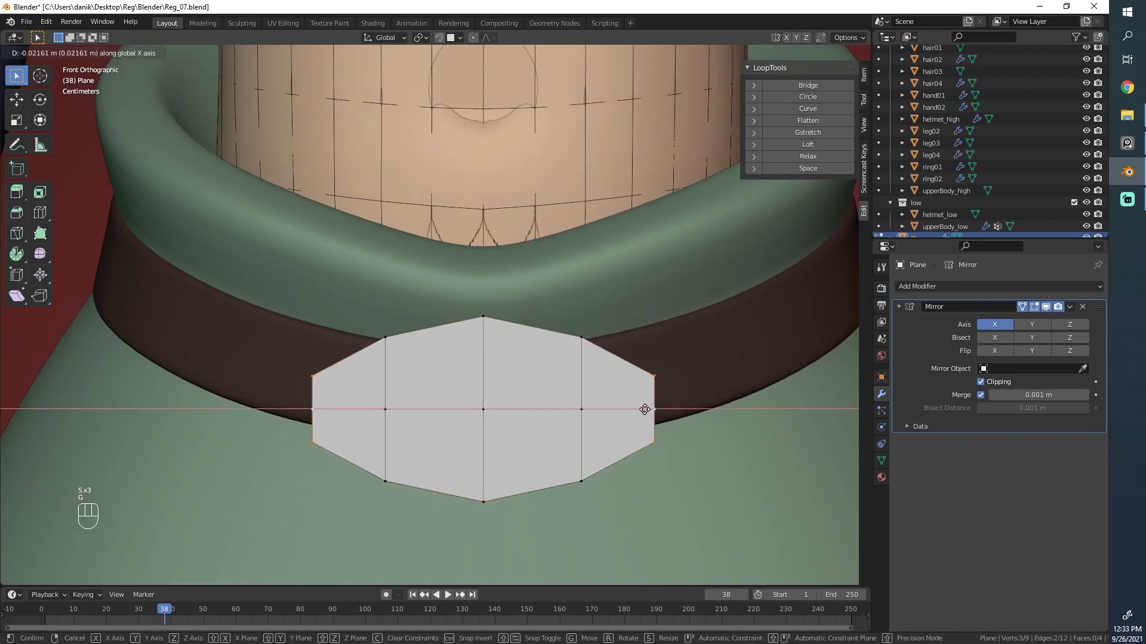
pyautogui.click(629, 412)
# Step: Extrude the oval's outer edge, move it about 0.009 m outward along X, and scale it down to a short edge
pyautogui.scroll(-3, 649, 368)
pyautogui.scroll(2, 521, 339)
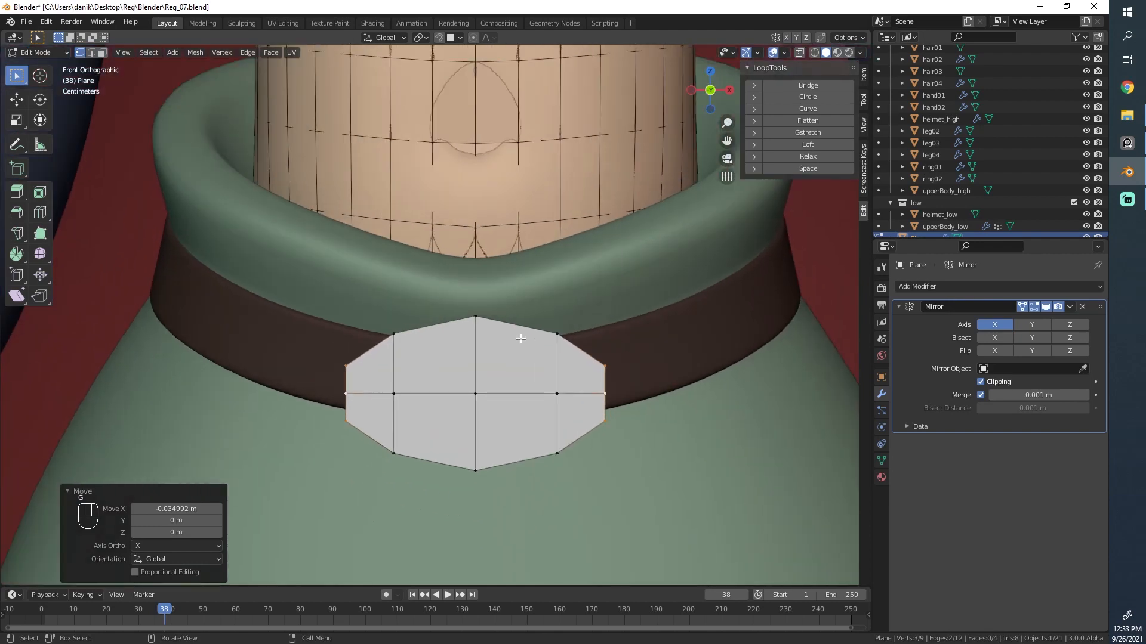
pyautogui.scroll(-5, 581, 377)
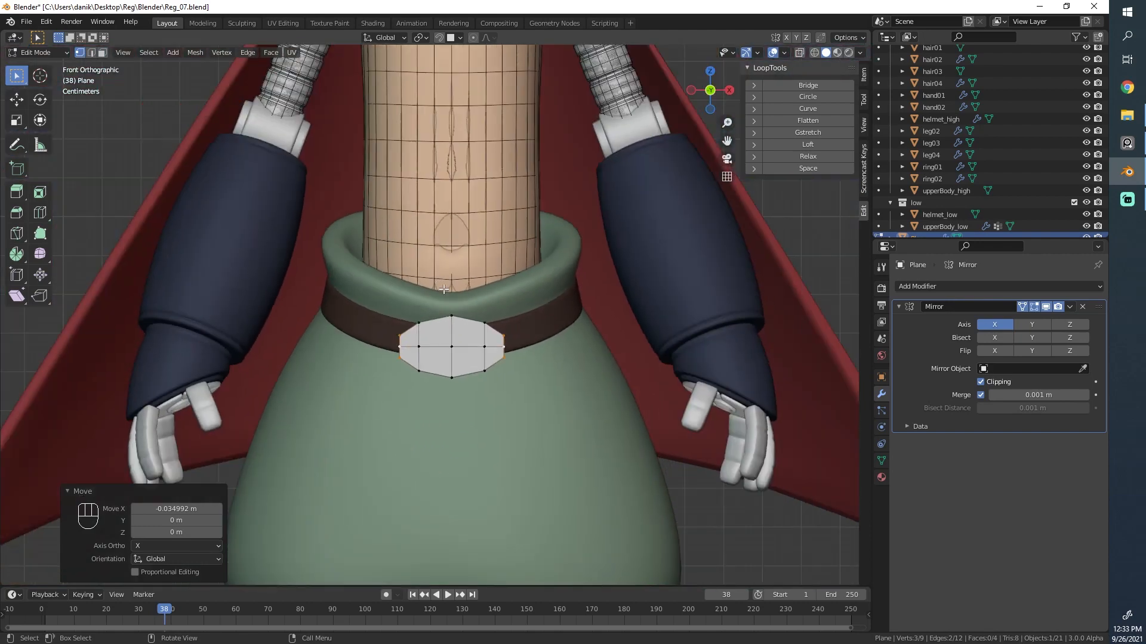
pyautogui.scroll(-2, 444, 289)
pyautogui.scroll(10, 456, 285)
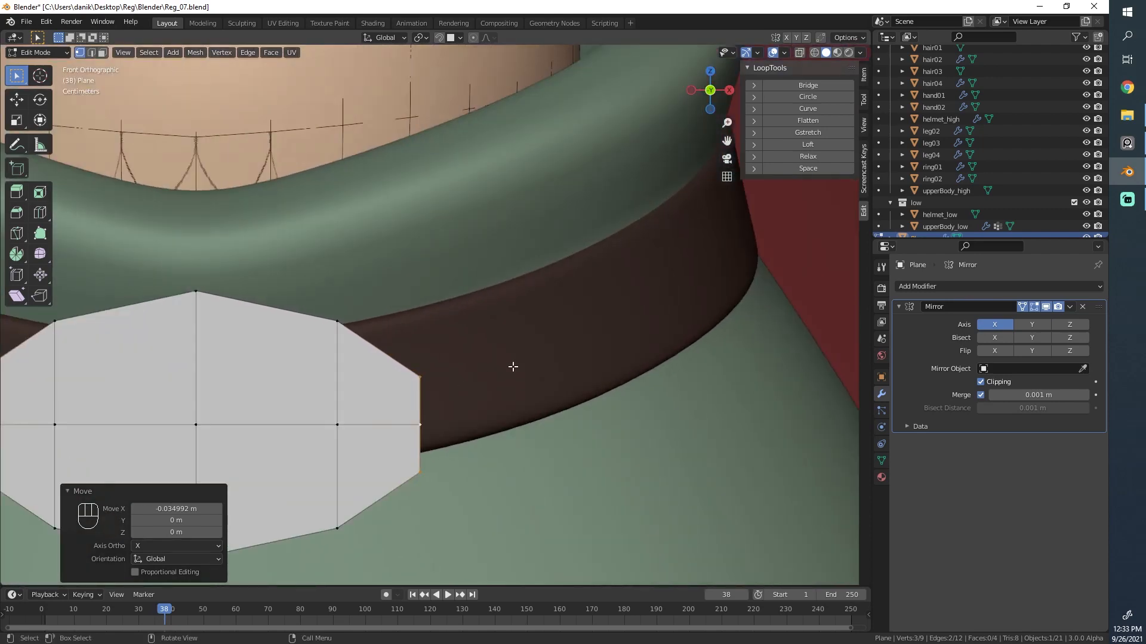
pyautogui.press('e')
pyautogui.click(522, 365)
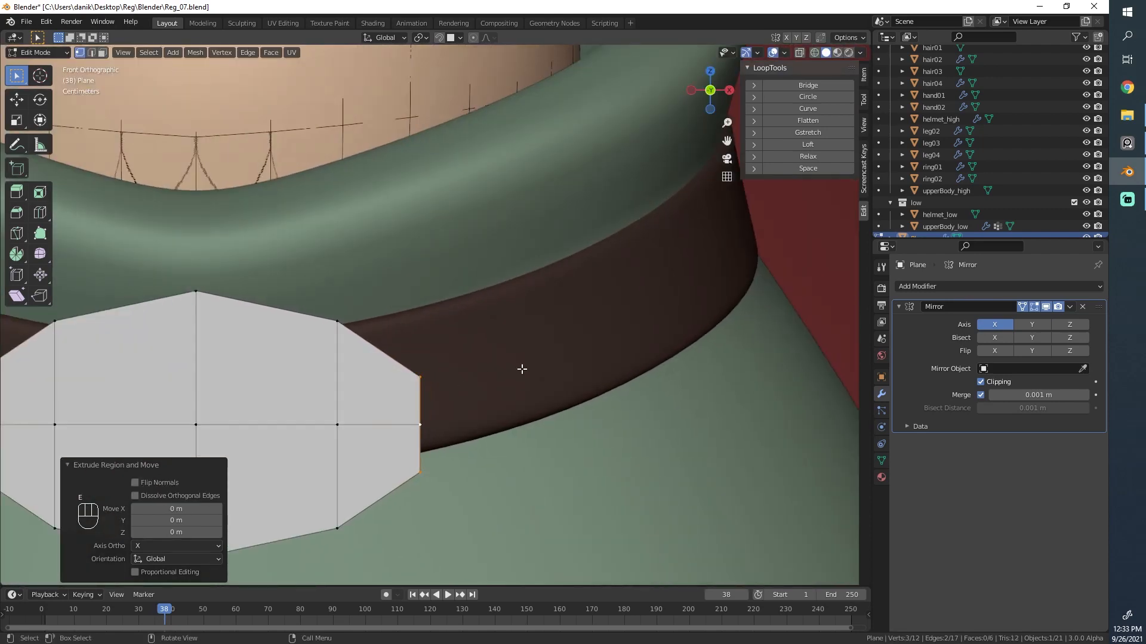
pyautogui.press('g')
pyautogui.click(517, 373)
pyautogui.scroll(-4, 517, 373)
pyautogui.press('s')
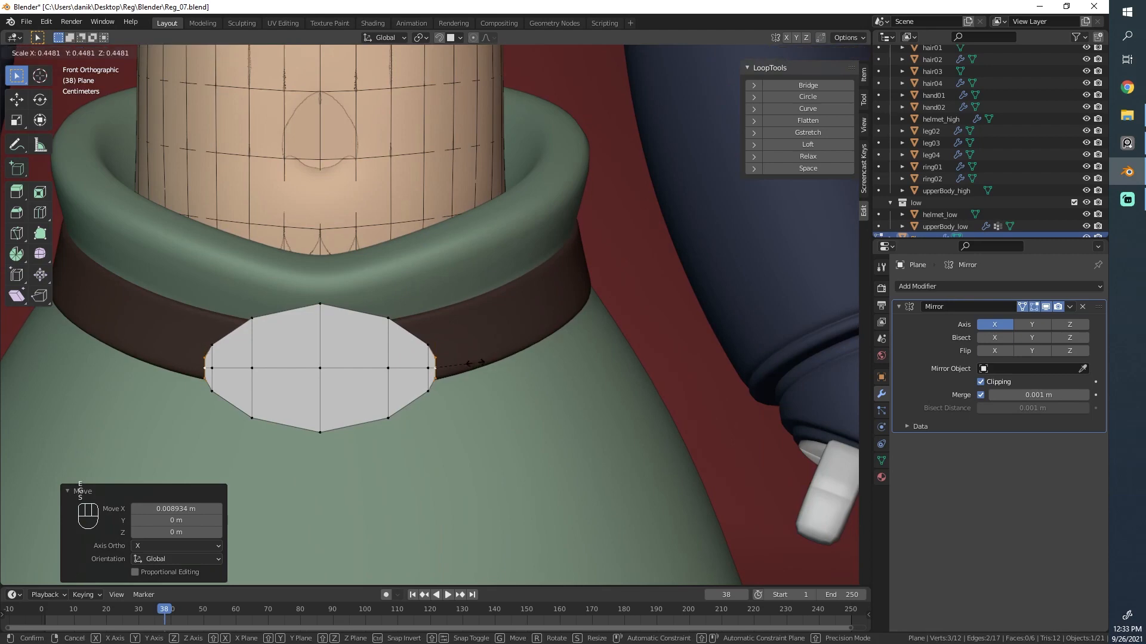
pyautogui.click(478, 363)
# Step: Extrude the short outer edge about 0.05 m along X to form the ornament's side tab
pyautogui.press('e')
pyautogui.click(532, 366)
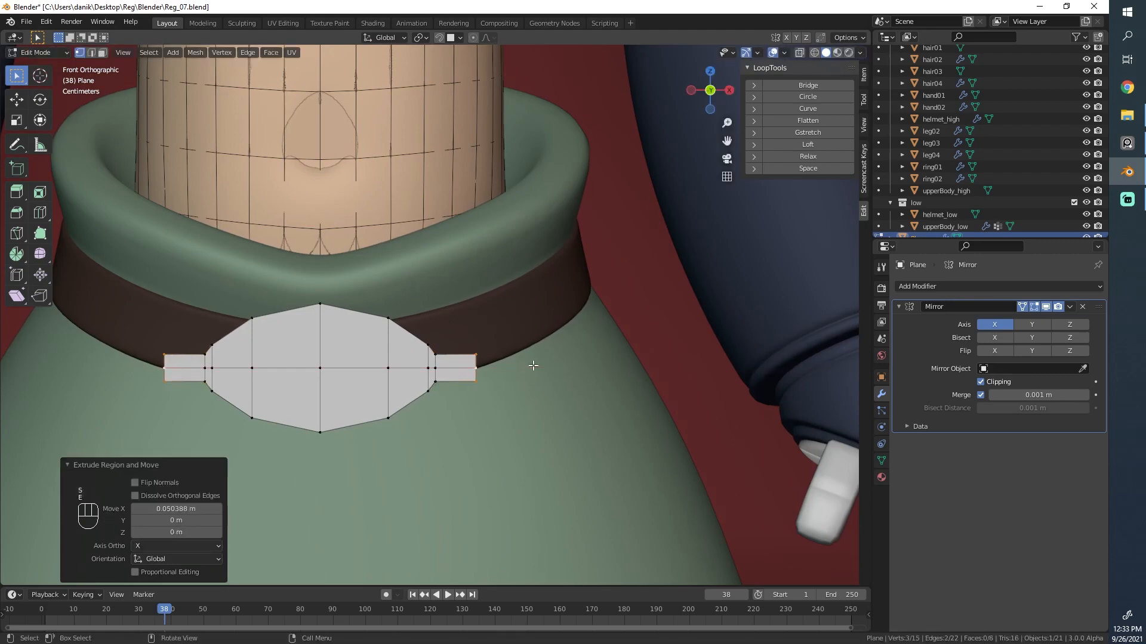
pyautogui.press('Tab')
pyautogui.scroll(-3, 497, 388)
pyautogui.scroll(3, 378, 422)
pyautogui.press('Tab')
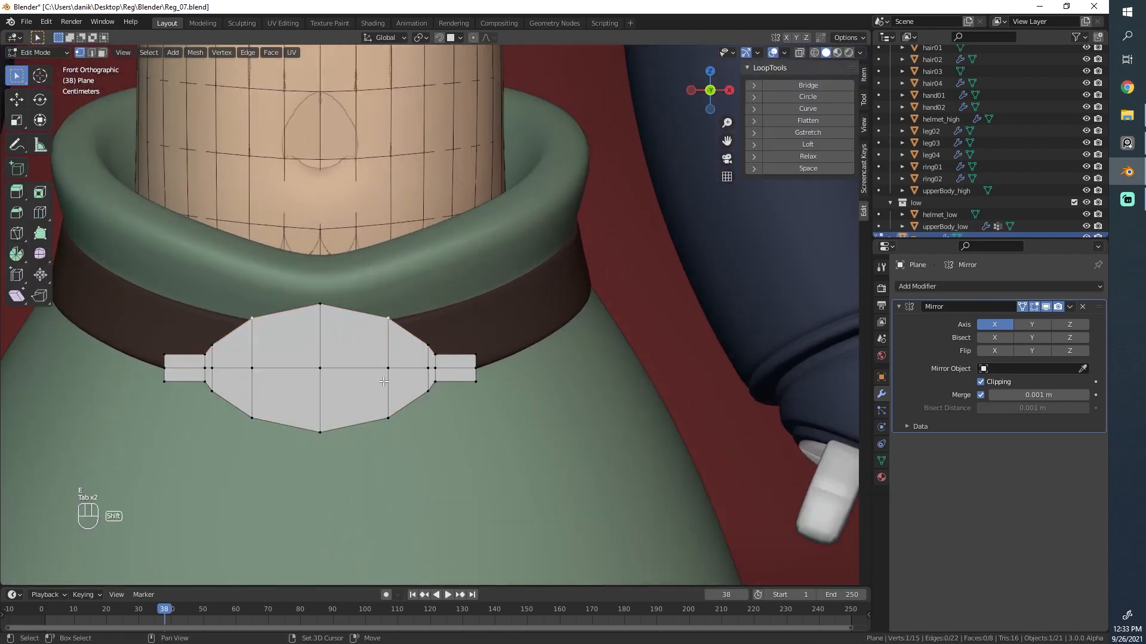
# Step: Slide the oval's inner vertical loop towards the centre by a factor of 0.171 and scale it up slightly
pyautogui.press('g')
pyautogui.press('s')
pyautogui.click(391, 414)
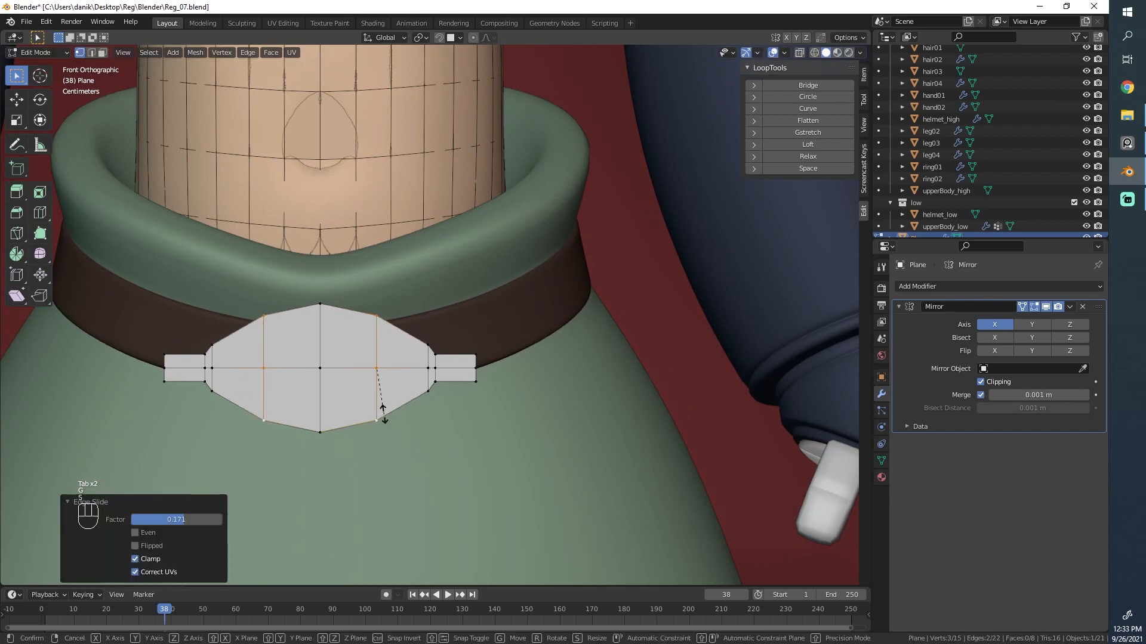
pyautogui.click(435, 344)
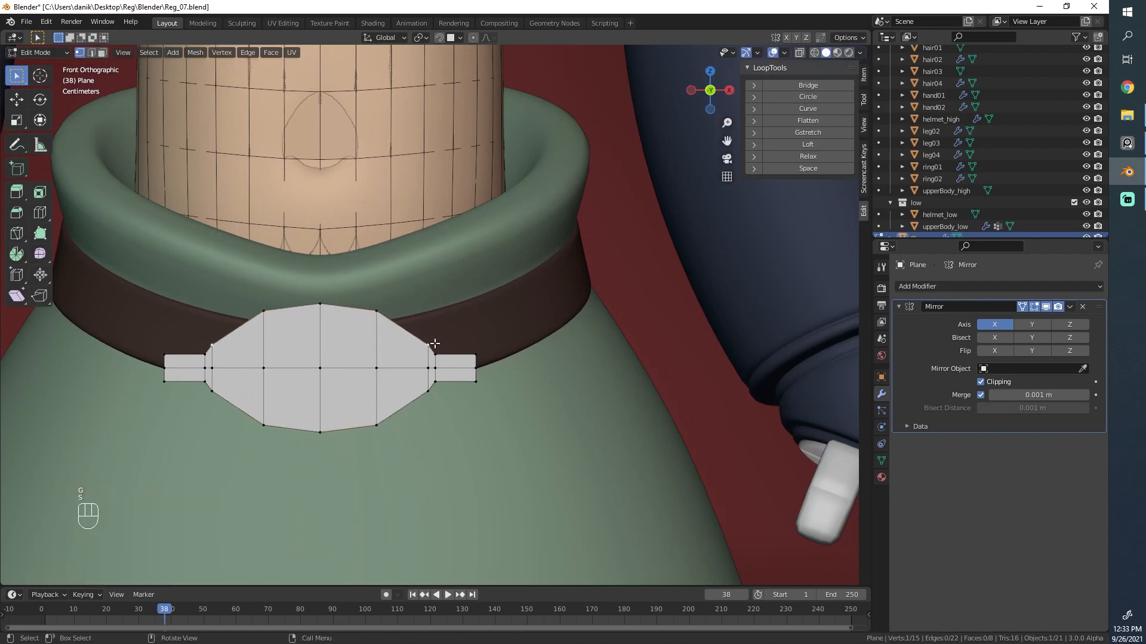
# Step: Slide the oval's outer vertical loop towards the centre and scale it by 1.086 to round the outline
pyautogui.press('g')
pyautogui.press('g')
pyautogui.click(419, 400)
pyautogui.press('s')
pyautogui.click(426, 406)
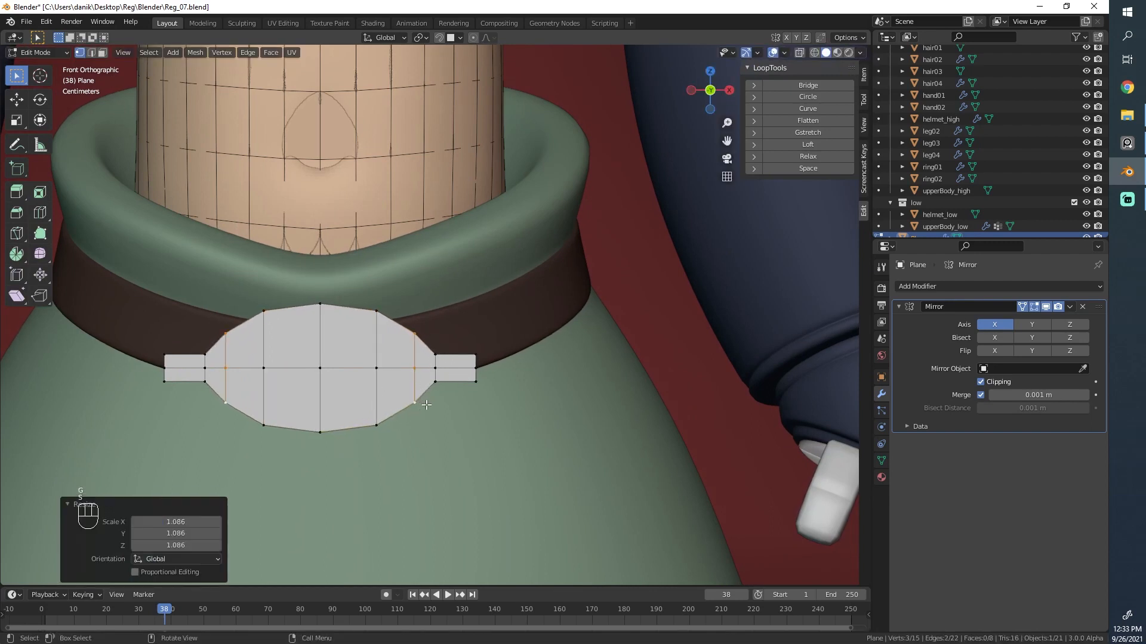
# Step: Add a Subdivision Surface modifier to the ornament and resume editing its mesh
pyautogui.press('Tab')
pyautogui.click(964, 287)
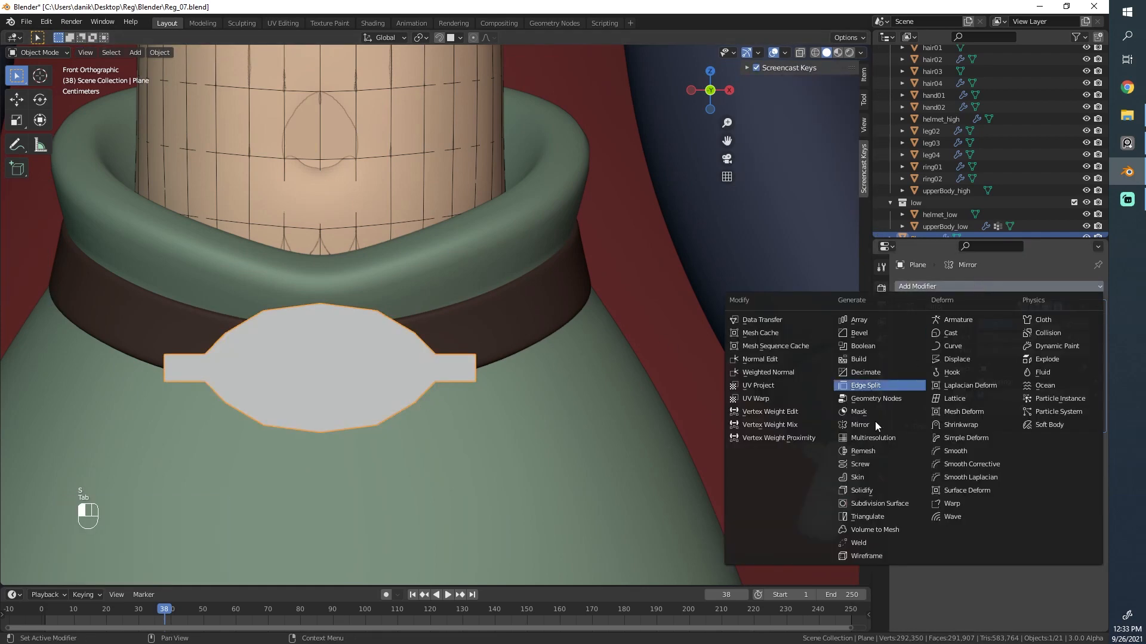
pyautogui.click(870, 503)
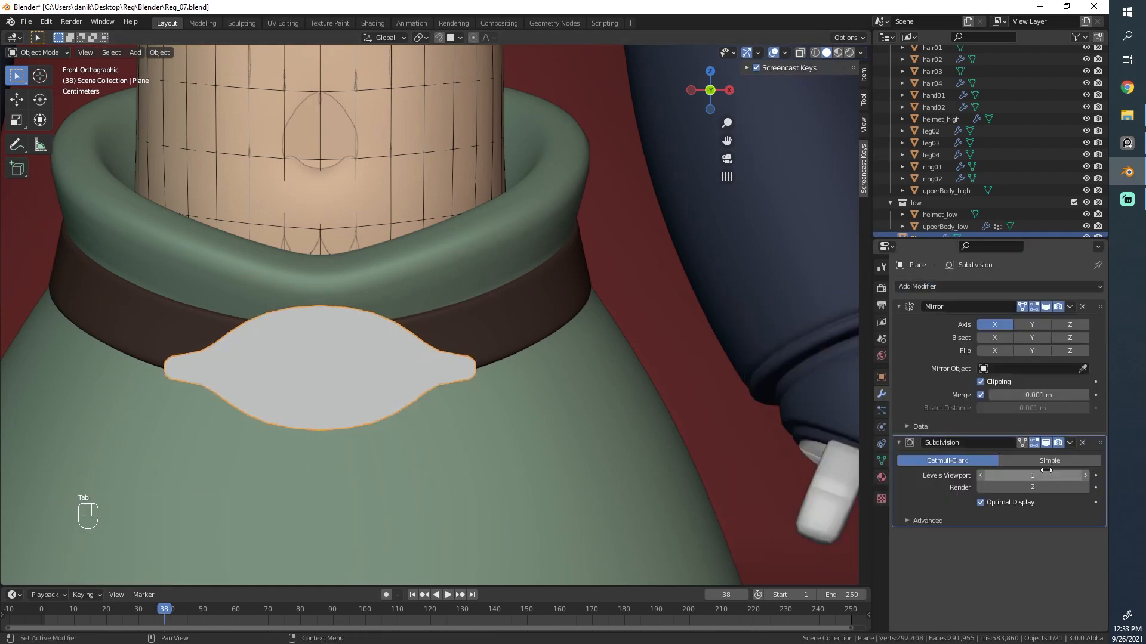
pyautogui.scroll(-1, 497, 448)
pyautogui.scroll(-4, 496, 451)
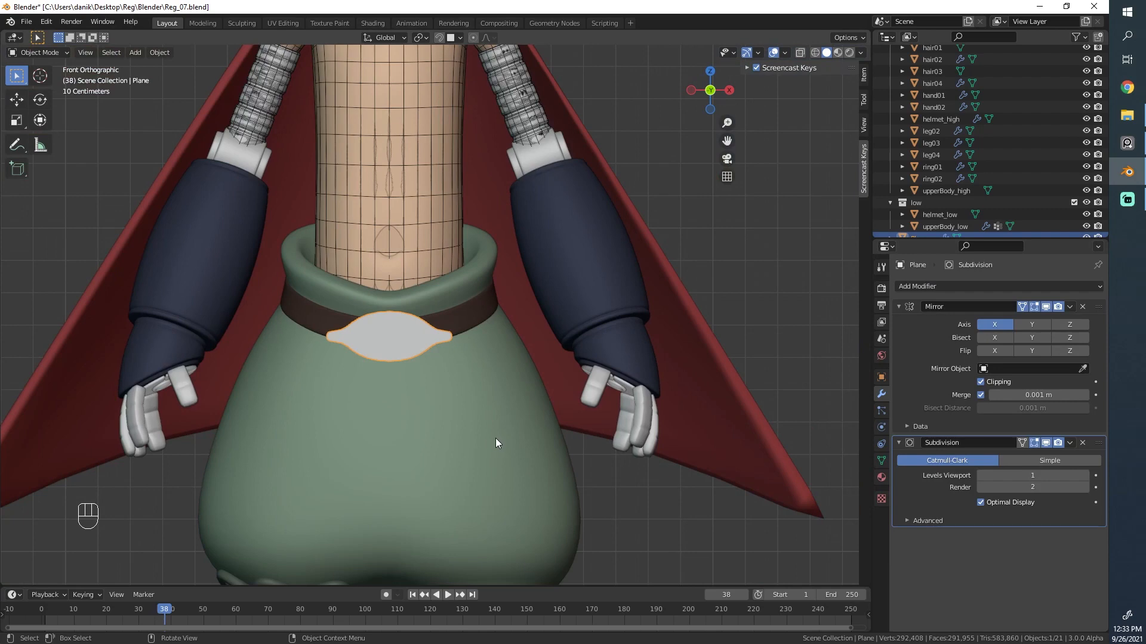
pyautogui.scroll(6, 441, 382)
pyautogui.press('Tab')
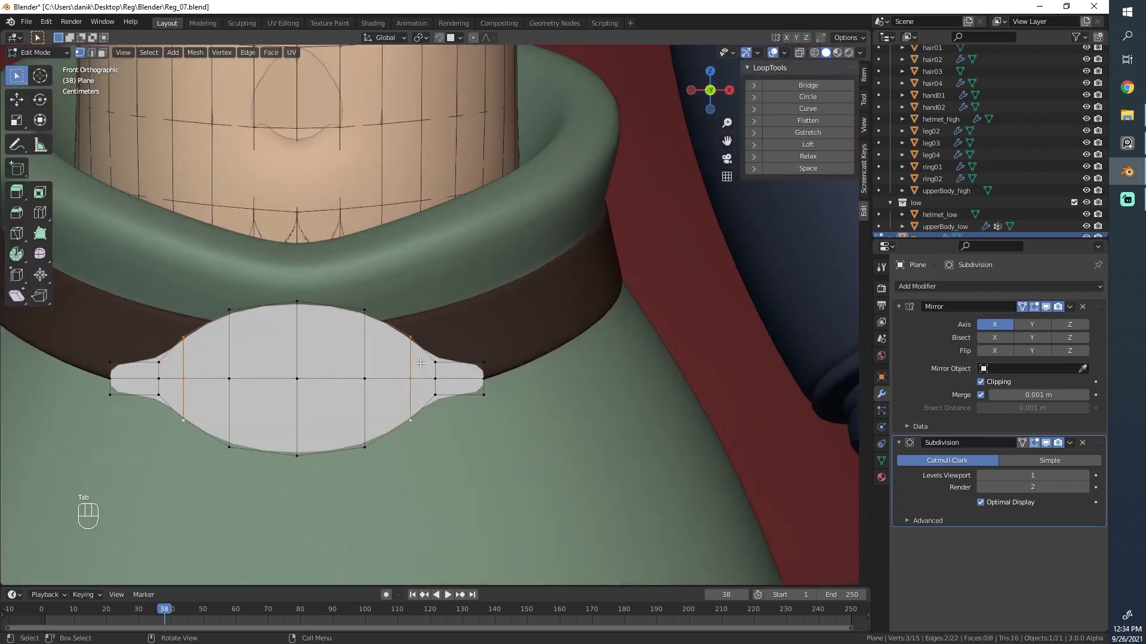
# Step: Try a loop cut within the oval just before the side tab, and undo it
pyautogui.scroll(2, 421, 364)
pyautogui.hotkey('ctrl', 'r')
pyautogui.click(432, 378)
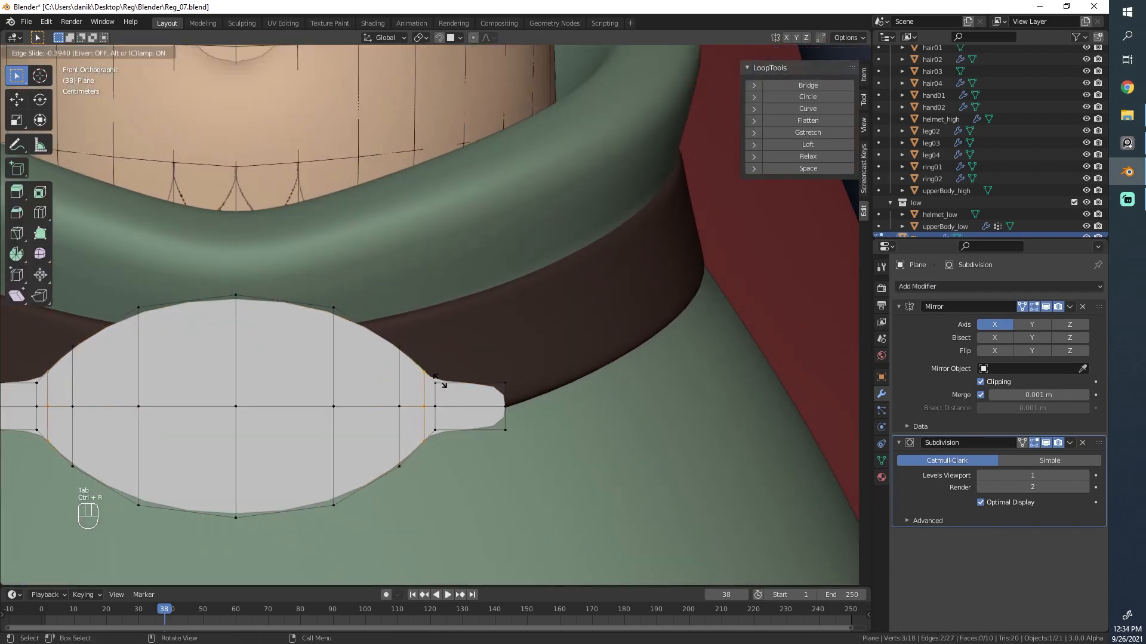
pyautogui.click(444, 380)
pyautogui.hotkey('ctrl', 'z')
# Step: Add two supporting loop cuts to the side tab, one close to the oval and one near the tab's outer end
pyautogui.hotkey('ctrl', 'r')
pyautogui.click(450, 387)
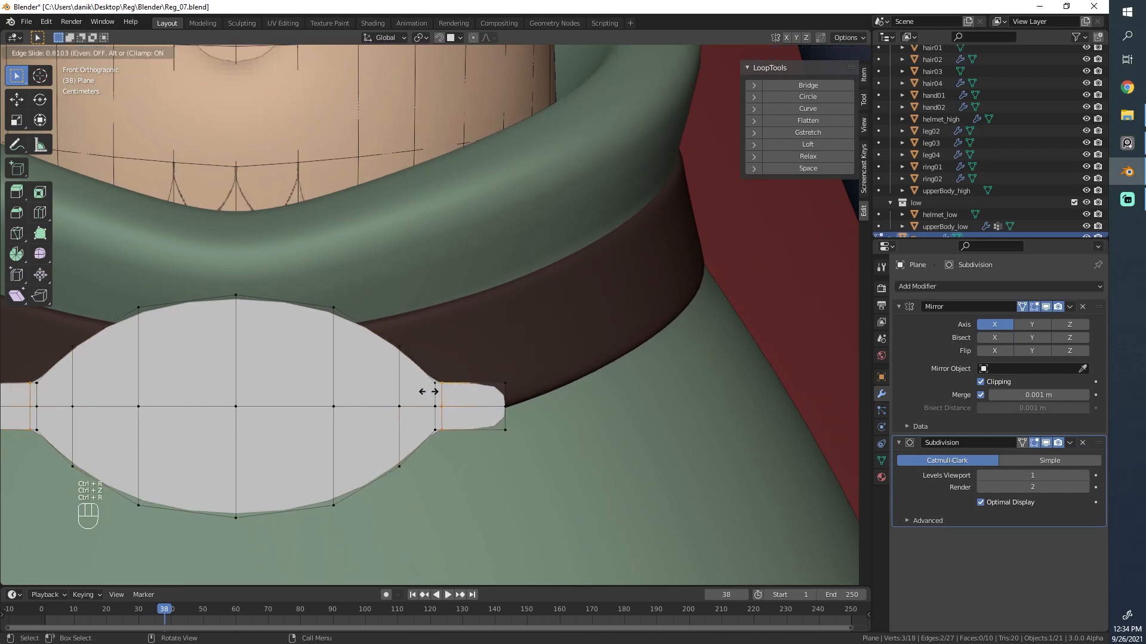
pyautogui.click(432, 382)
pyautogui.scroll(-1, 438, 381)
pyautogui.hotkey('ctrl', 'r')
pyautogui.click(474, 391)
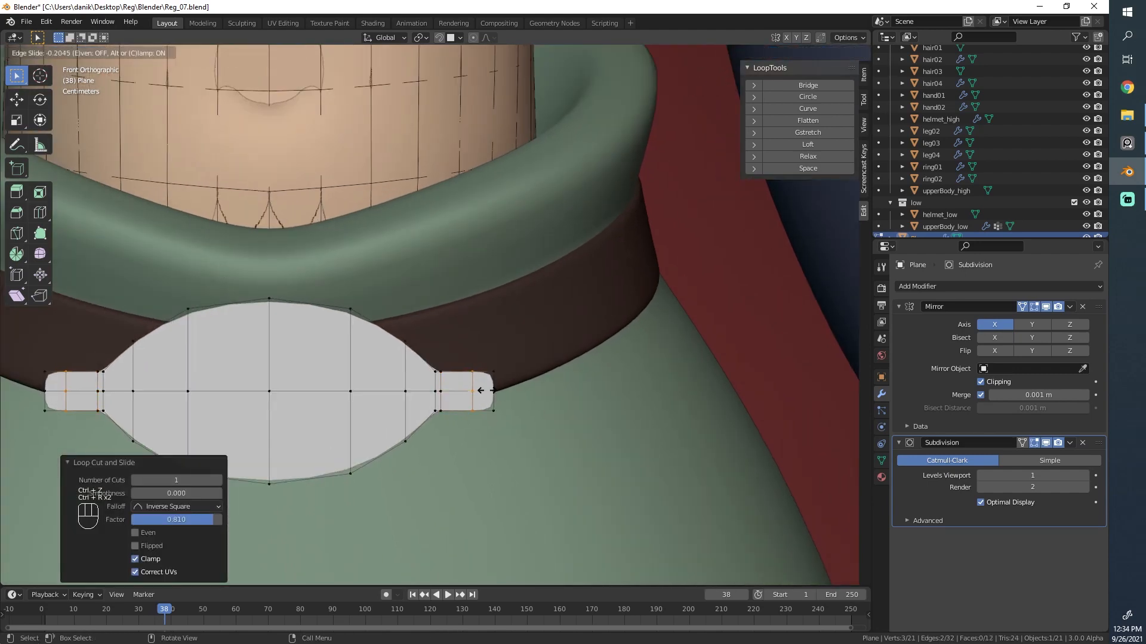
pyautogui.click(498, 390)
pyautogui.press('Tab')
pyautogui.scroll(-6, 508, 406)
pyautogui.hotkey('alt', 'a')
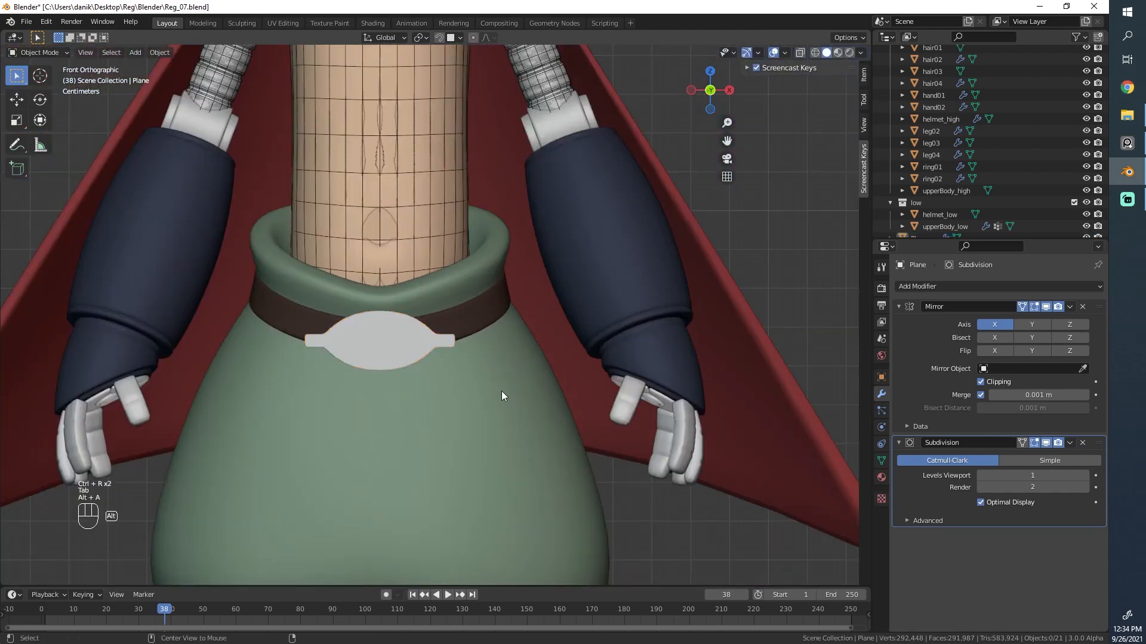
pyautogui.scroll(6, 501, 391)
pyautogui.press('Tab')
pyautogui.press('z')
pyautogui.hotkey('alt', 'a')
pyautogui.press('b')
pyautogui.moveTo(466, 493); pyautogui.dragTo(71, 281)
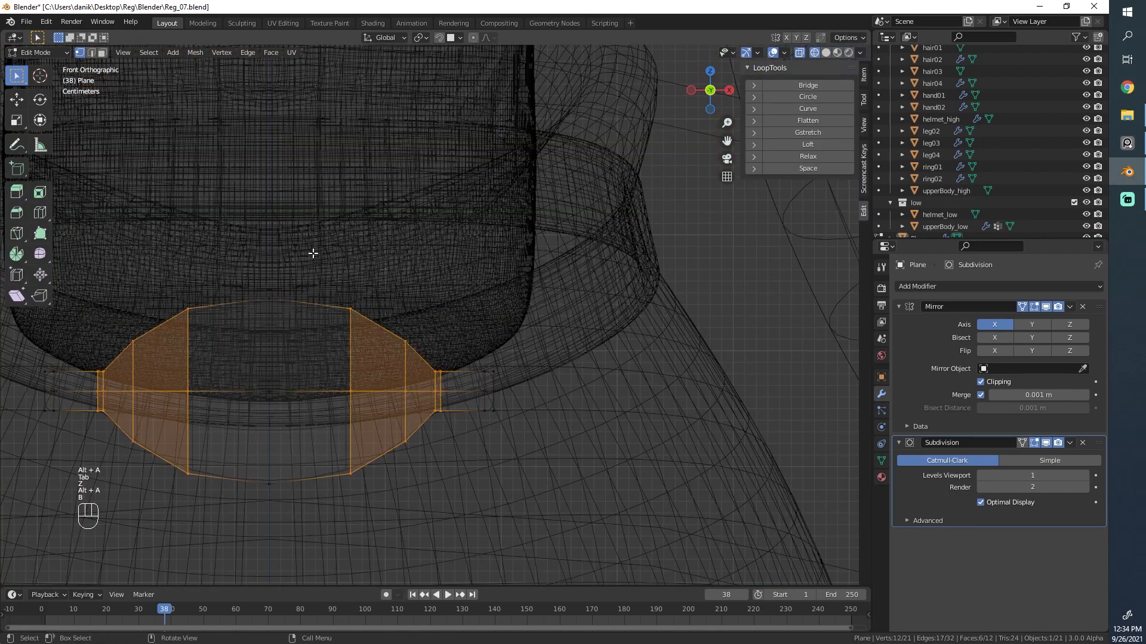
pyautogui.press('s')
pyautogui.rightClick(611, 270)
pyautogui.press('z')
pyautogui.keyDown('shift'); pyautogui.moveTo(426, 350); pyautogui.dragTo(577, 343, button='middle'); pyautogui.keyUp('shift')
pyautogui.scroll(-13, 577, 343)
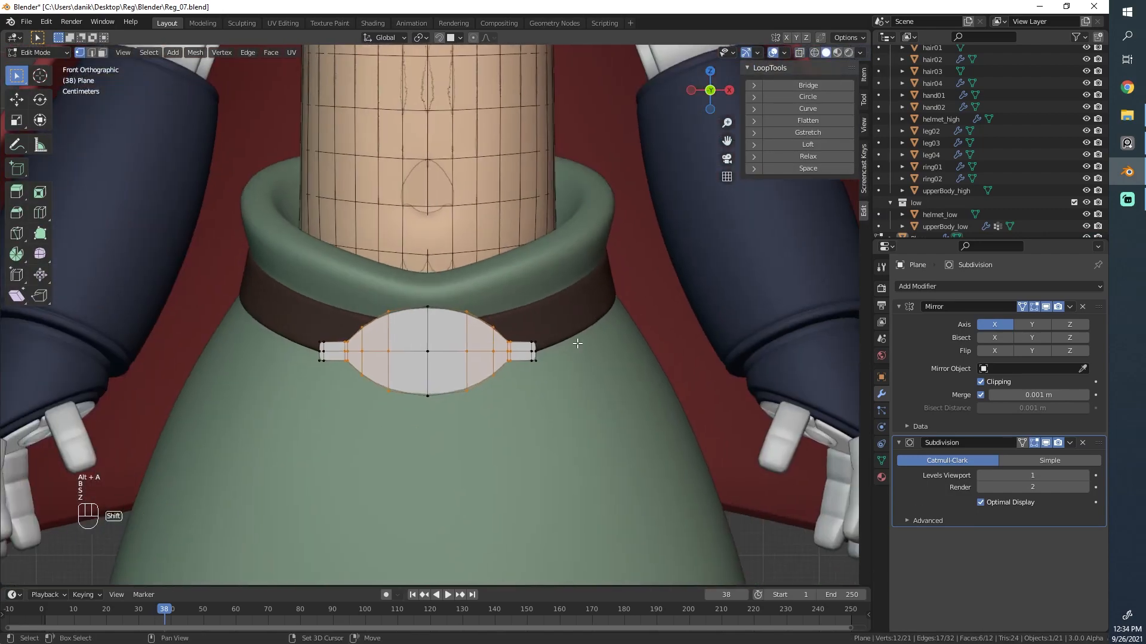
pyautogui.press('Tab')
# Step: Scale the oval's centre top and bottom vertices slightly apart to make the middle of the ornament taller
pyautogui.scroll(-3, 563, 339)
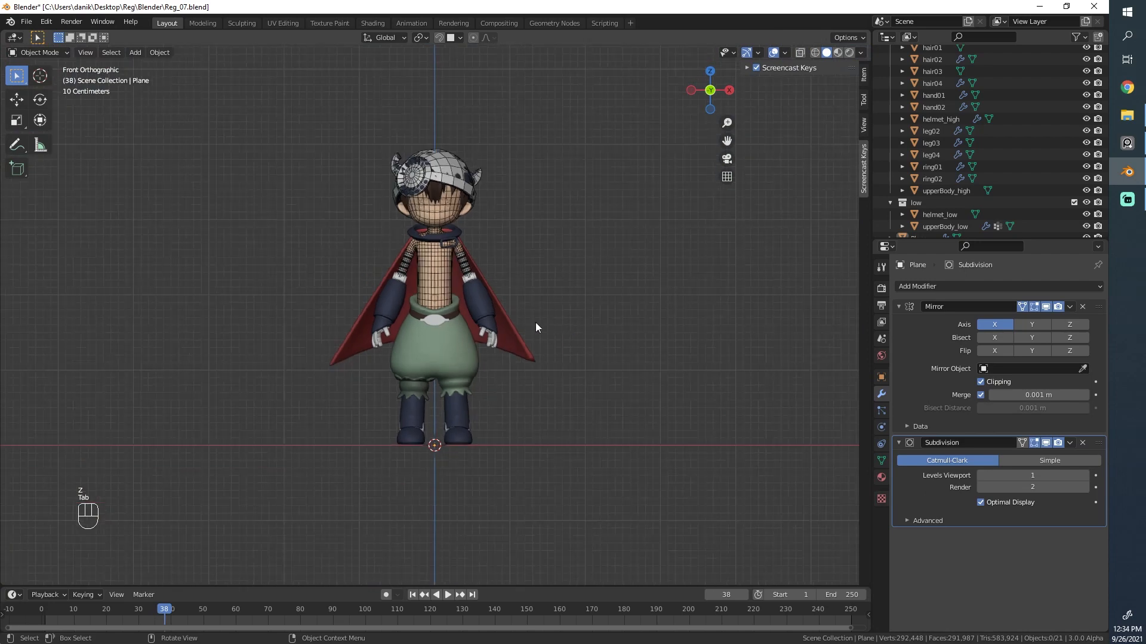
pyautogui.scroll(10, 525, 314)
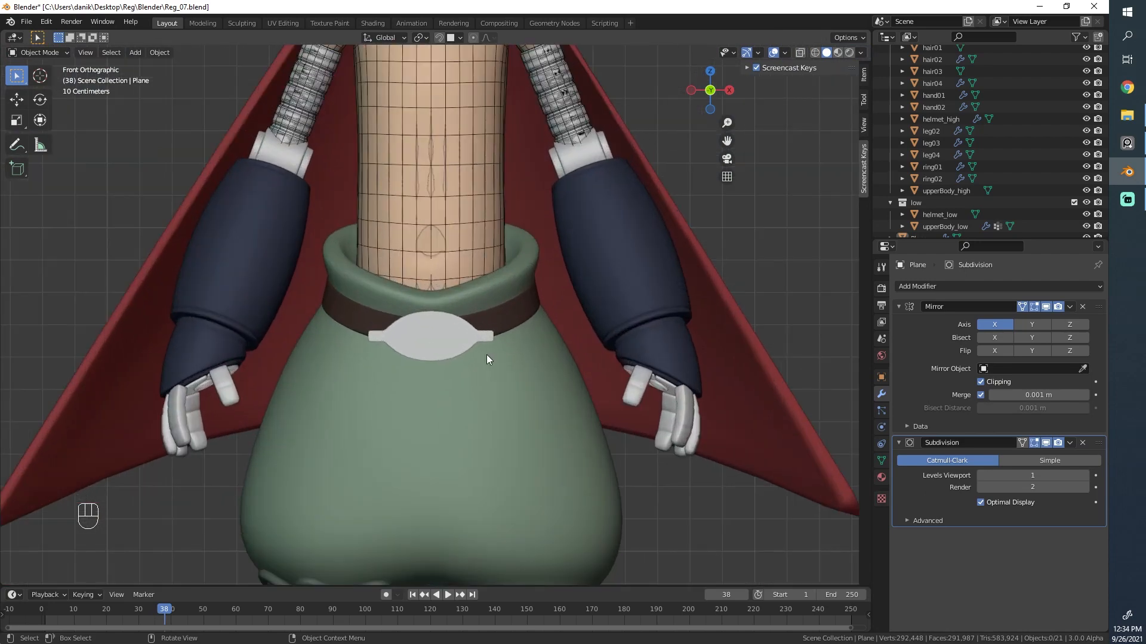
pyautogui.press('Tab')
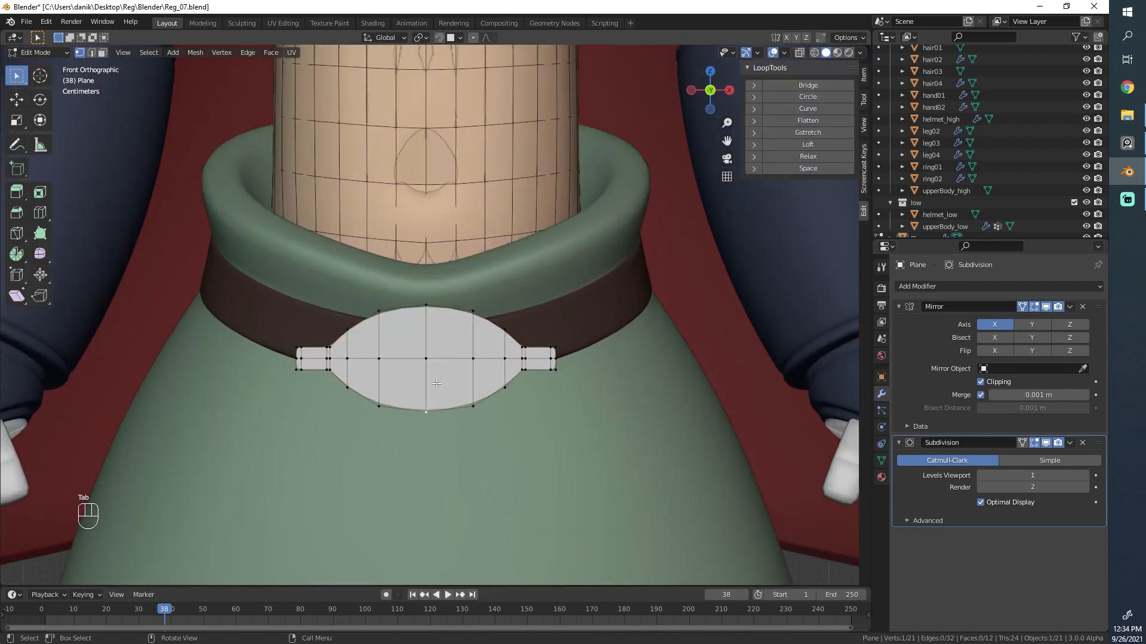
pyautogui.press('s')
pyautogui.click(478, 287)
pyautogui.press('Tab')
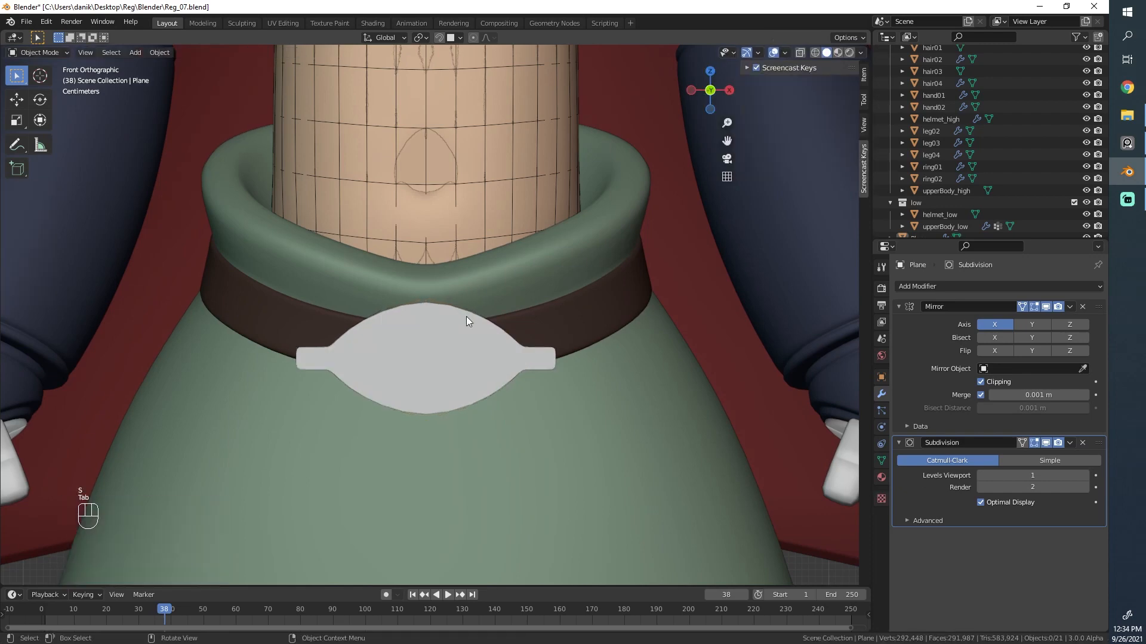
# Step: Add a centred vertical loop cut between the oval's centre line and its inner loop, and check the smoothed outline
pyautogui.scroll(-4, 507, 317)
pyautogui.scroll(4, 549, 322)
pyautogui.press('Tab')
pyautogui.hotkey('ctrl', 'r')
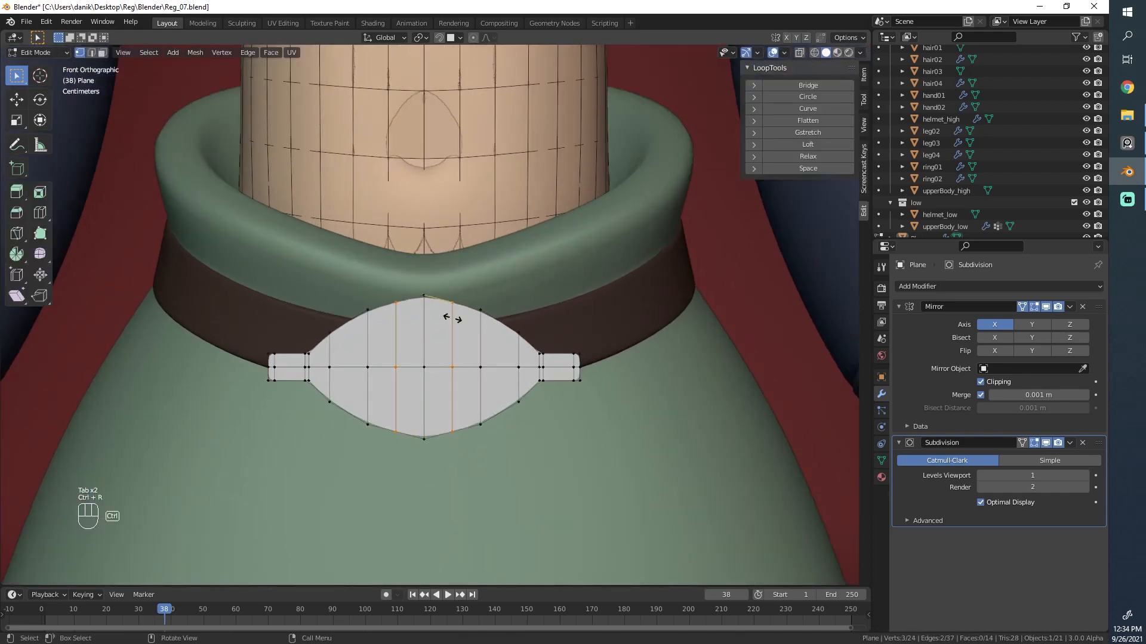
pyautogui.click(470, 357)
pyautogui.press('Tab')
pyautogui.scroll(-5, 547, 324)
pyautogui.scroll(-3, 531, 345)
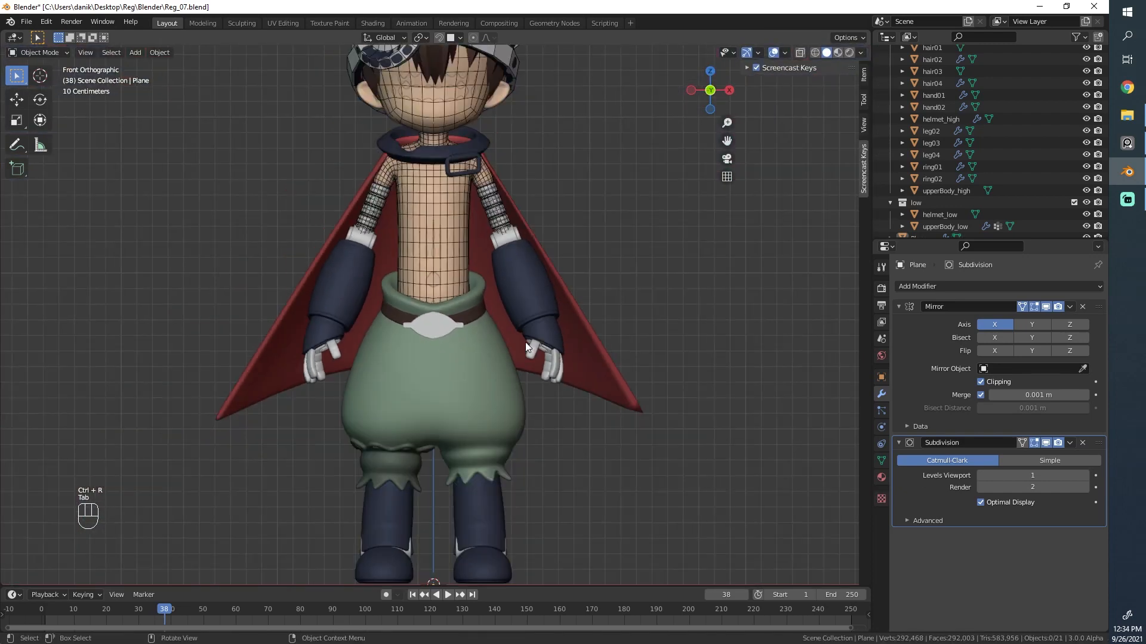
pyautogui.scroll(7, 517, 353)
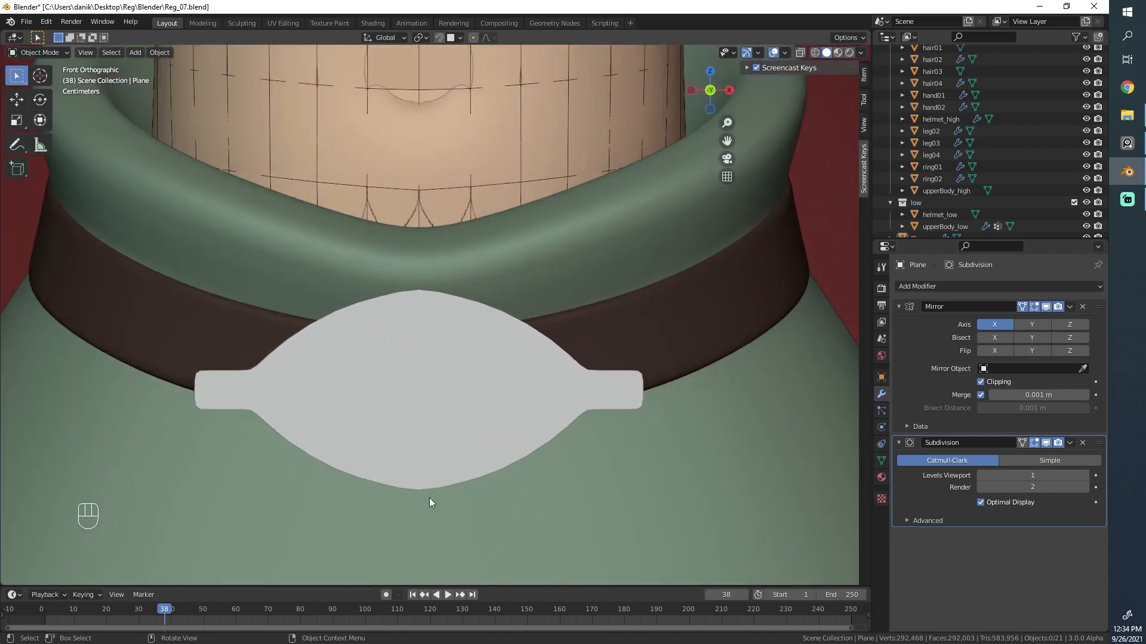
pyautogui.scroll(-3, 550, 435)
pyautogui.scroll(3, 532, 412)
pyautogui.press('Tab')
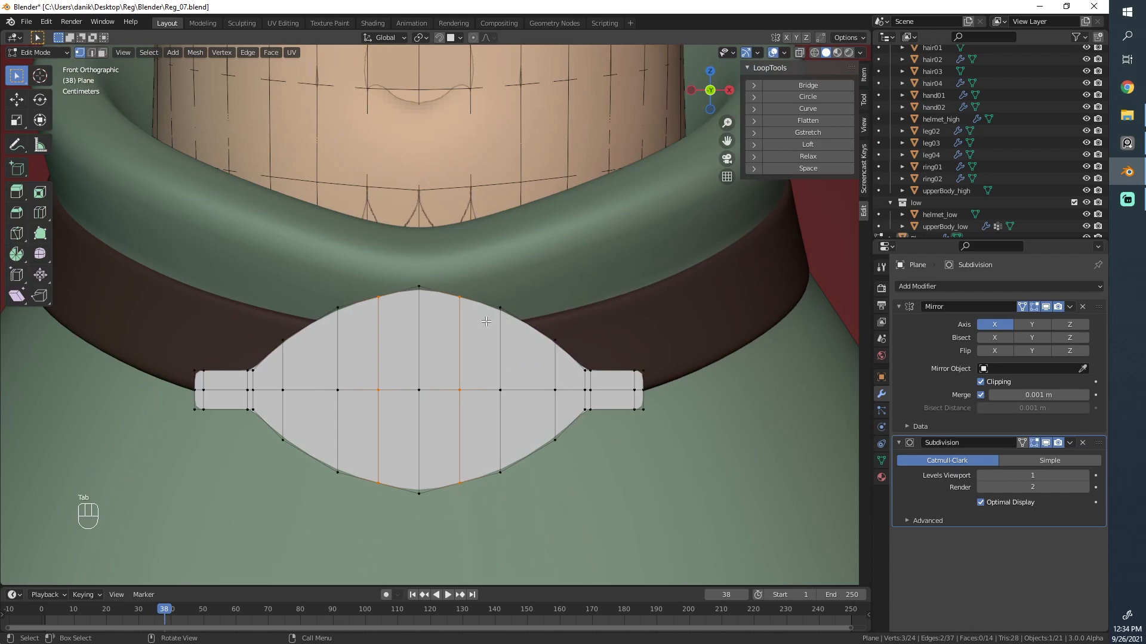
# Step: Move the whole ornament mesh down about 0.006 m along the global Z axis and check its placement on the waistband
pyautogui.moveTo(302, 384); pyautogui.dragTo(540, 281, button='middle')
pyautogui.keyDown('alt'); pyautogui.scroll(-1, 540, 281); pyautogui.keyUp('alt')
pyautogui.click(540, 281)
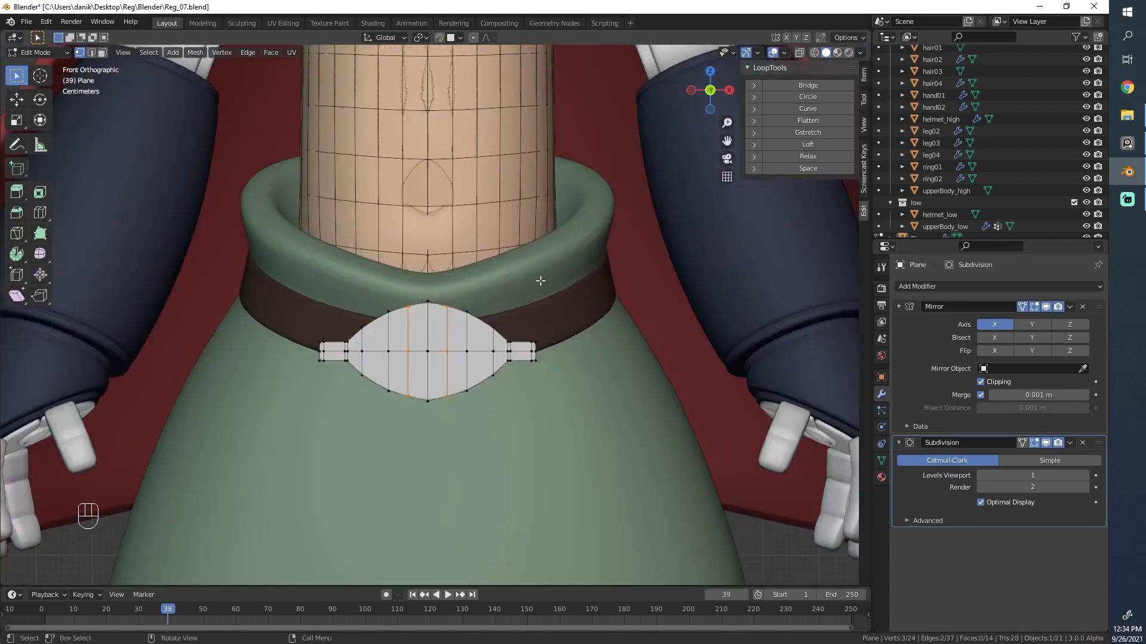
pyautogui.press('a')
pyautogui.press('s')
pyautogui.click(554, 286)
pyautogui.hotkey('ctrl', 'z')
pyautogui.press('g')
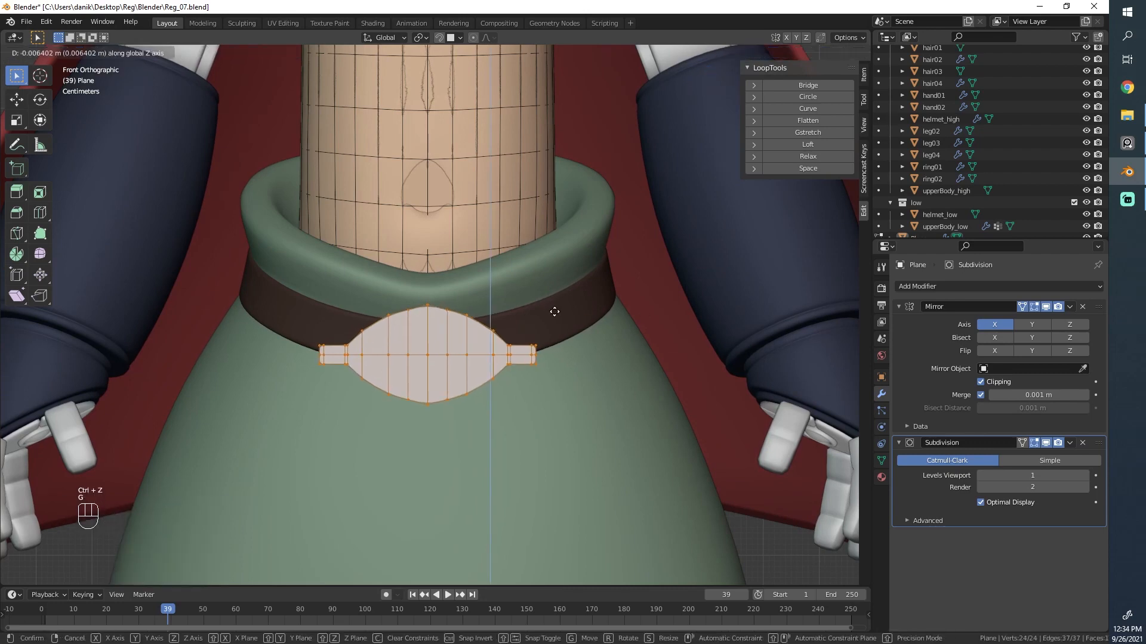
pyautogui.click(554, 311)
pyautogui.press('Tab')
pyautogui.moveTo(552, 314); pyautogui.dragTo(460, 382, button='middle')
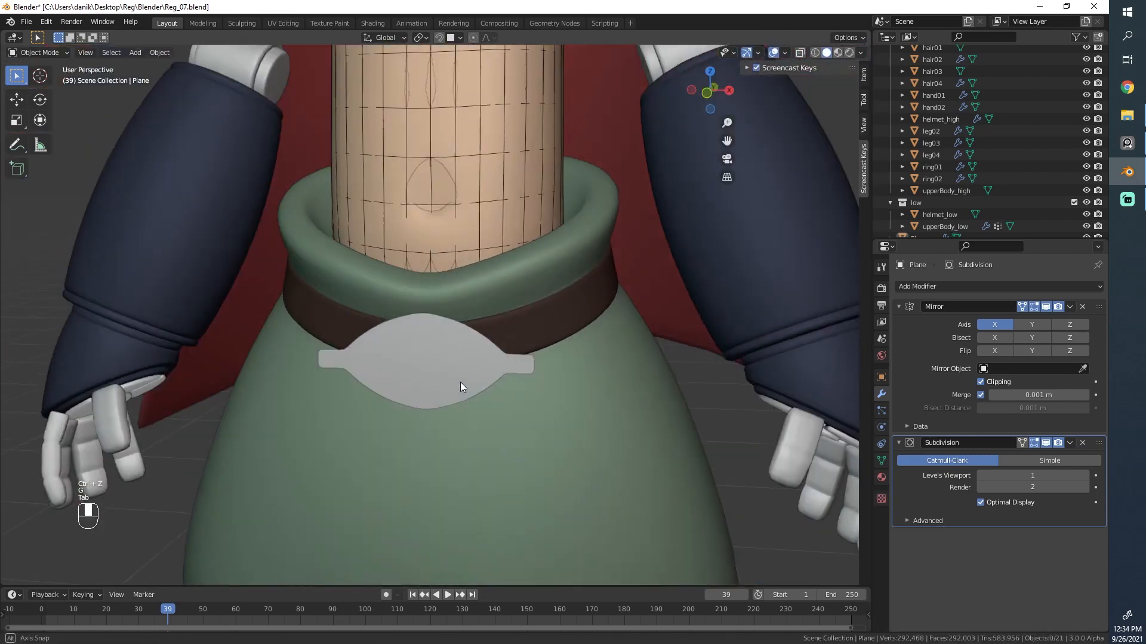
# Step: Inset all the oval's faces, leaving out the side tabs, by about 0.014 m
pyautogui.scroll(3, 460, 382)
pyautogui.press('Tab')
pyautogui.click(102, 53)
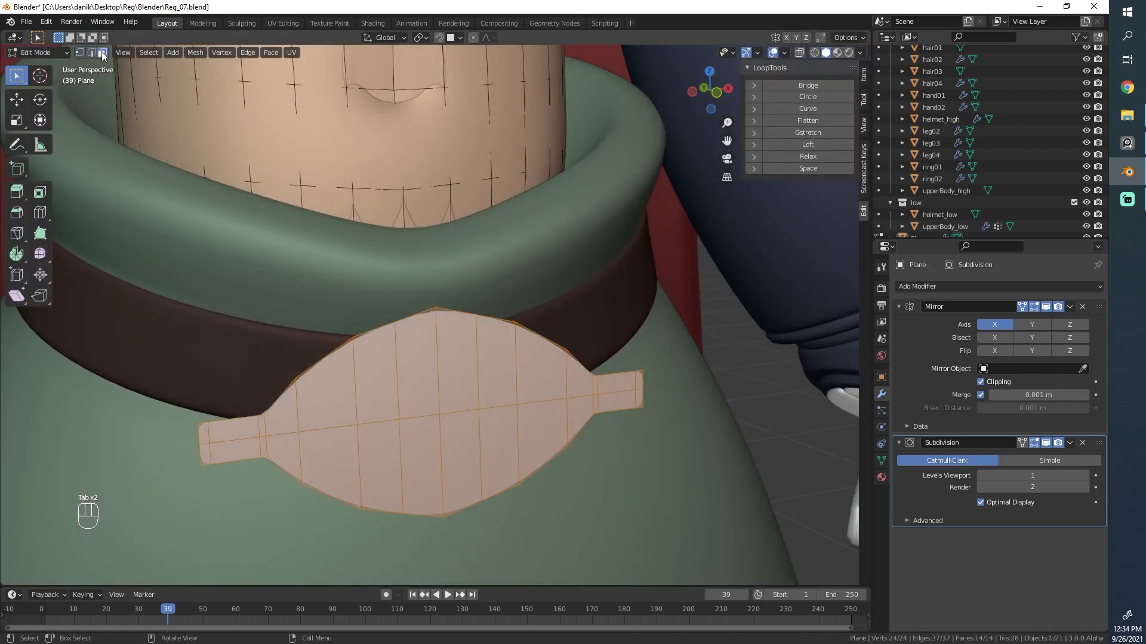
pyautogui.click(286, 413)
pyautogui.keyDown('shift'); pyautogui.click(328, 396); pyautogui.keyUp('shift')
pyautogui.keyDown('shift'); pyautogui.click(414, 383); pyautogui.keyUp('shift')
pyautogui.keyDown('shift'); pyautogui.click(370, 403); pyautogui.keyUp('shift')
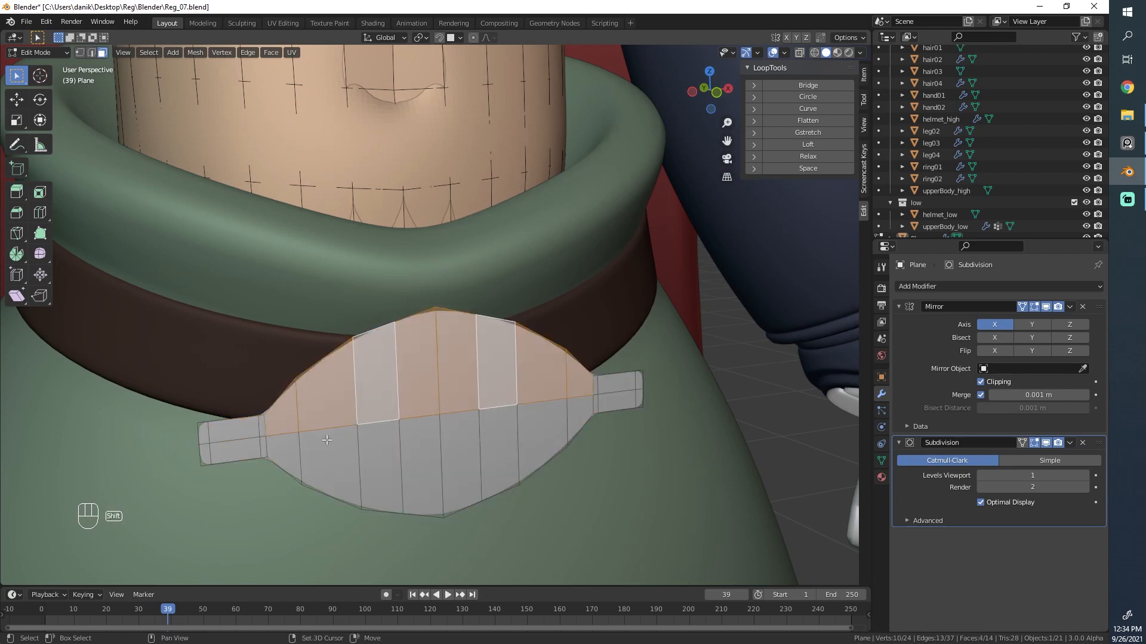
pyautogui.keyDown('shift'); pyautogui.click(292, 453); pyautogui.keyUp('shift')
pyautogui.keyDown('shift'); pyautogui.click(330, 455); pyautogui.keyUp('shift')
pyautogui.keyDown('shift'); pyautogui.click(380, 462); pyautogui.keyUp('shift')
pyautogui.keyDown('shift'); pyautogui.click(441, 459); pyautogui.keyUp('shift')
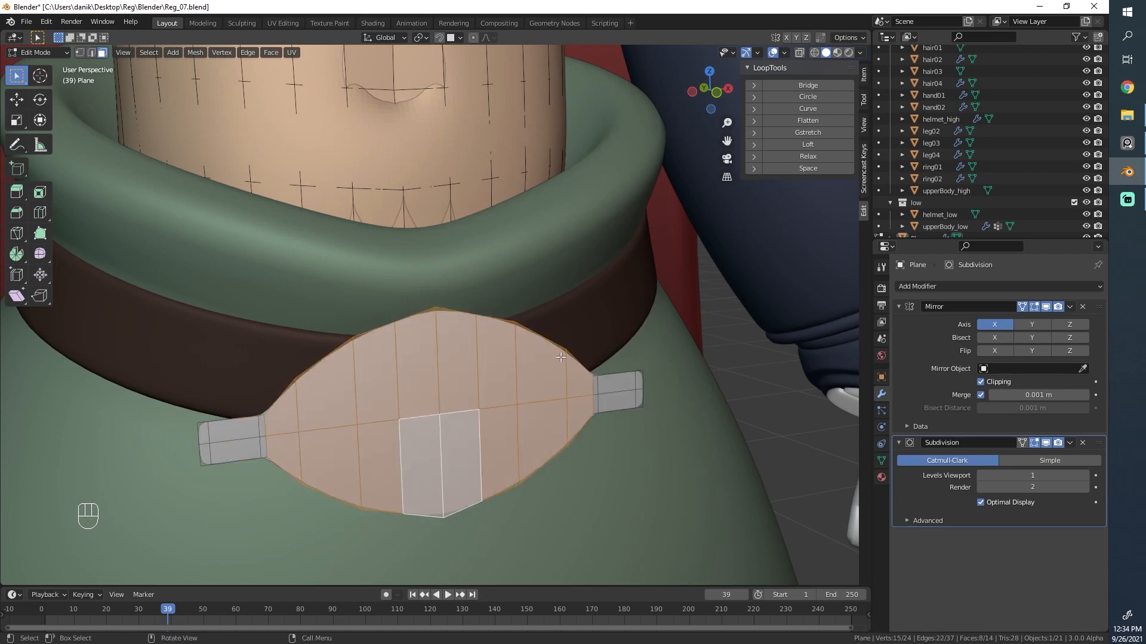
pyautogui.press('i')
pyautogui.click(136, 138)
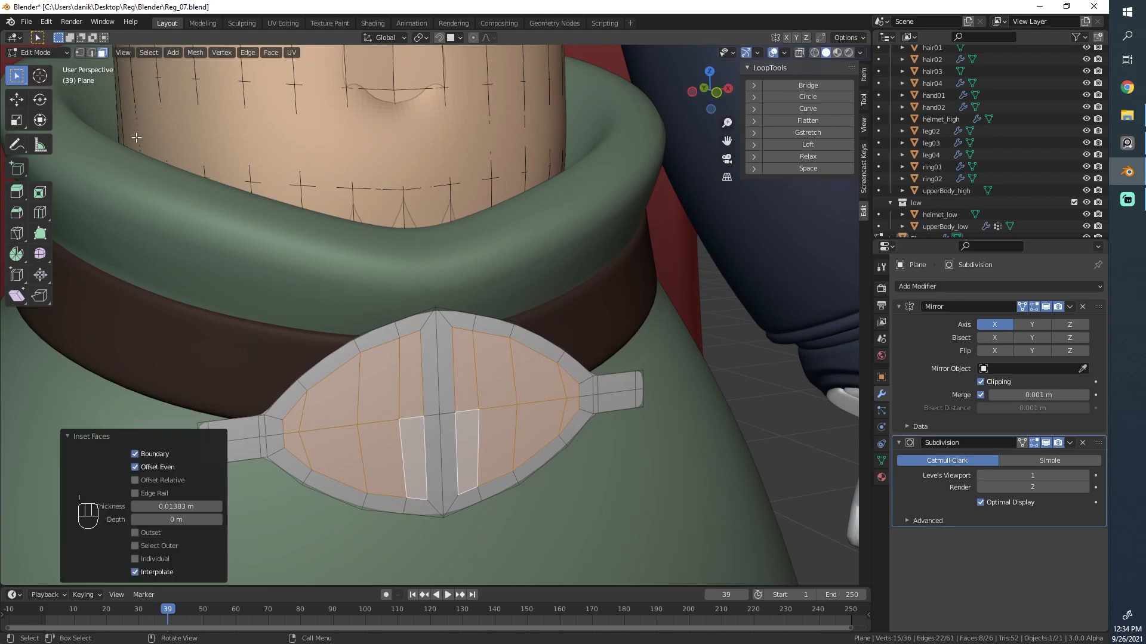
# Step: Delete the oval's centre vertex and move the inset's inner edge vertices along X onto the mirror line to close the gap
pyautogui.click(79, 53)
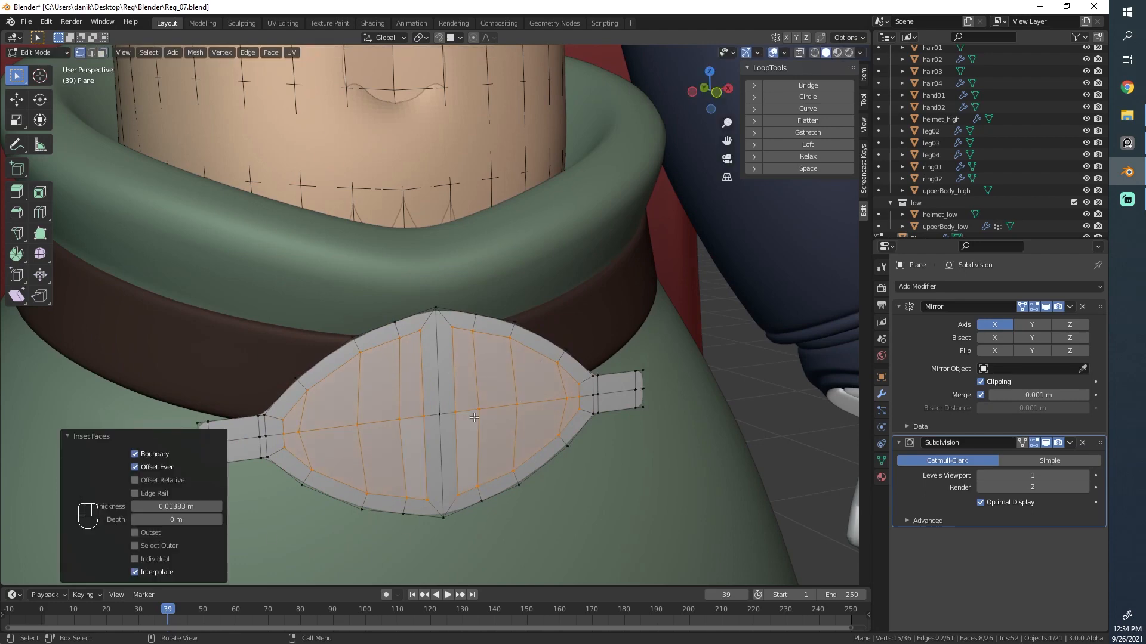
pyautogui.keyDown('alt'); pyautogui.moveTo(474, 418); pyautogui.dragTo(428, 405, button='middle'); pyautogui.keyUp('alt')
pyautogui.click(419, 401)
pyautogui.press('x')
pyautogui.click(412, 394)
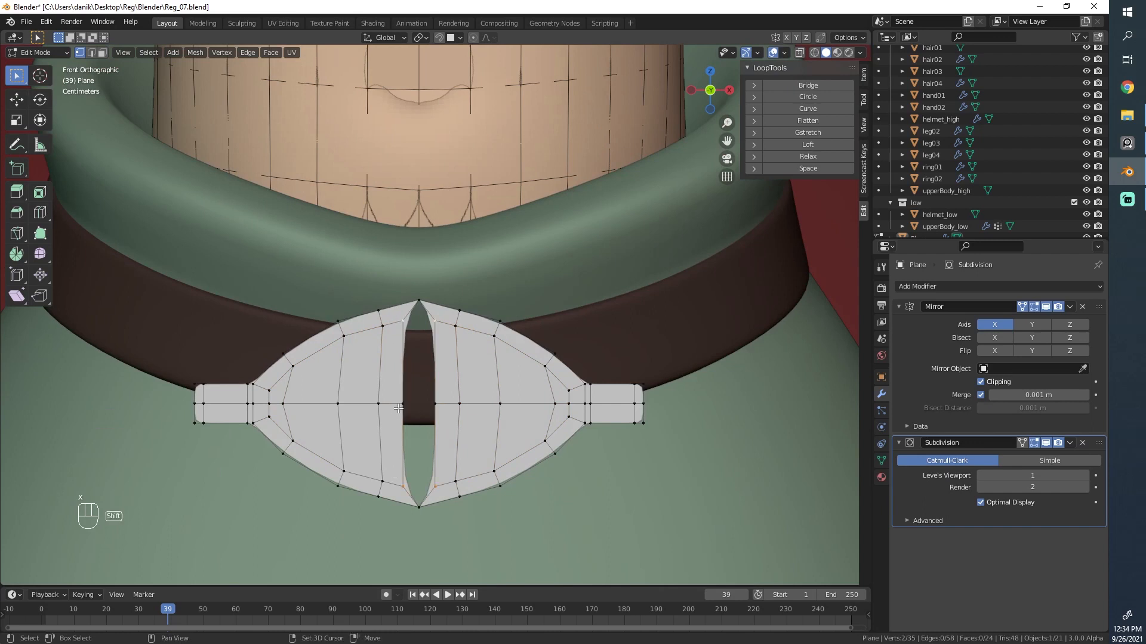
pyautogui.keyDown('shift'); pyautogui.click(398, 407); pyautogui.keyUp('shift')
pyautogui.press('g')
pyautogui.press('x')
pyautogui.click(358, 400)
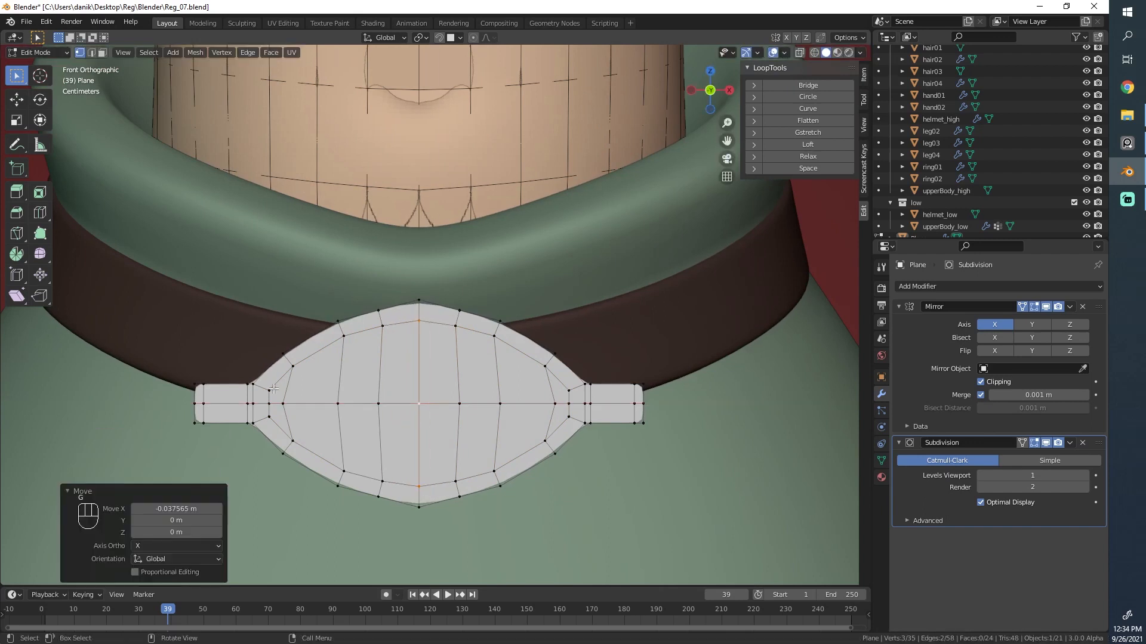
# Step: Slide the vertices on the oval's horizontal centre line slightly inward, one by one, to curve the vertical edge lines outward again
pyautogui.press('g')
pyautogui.press('g')
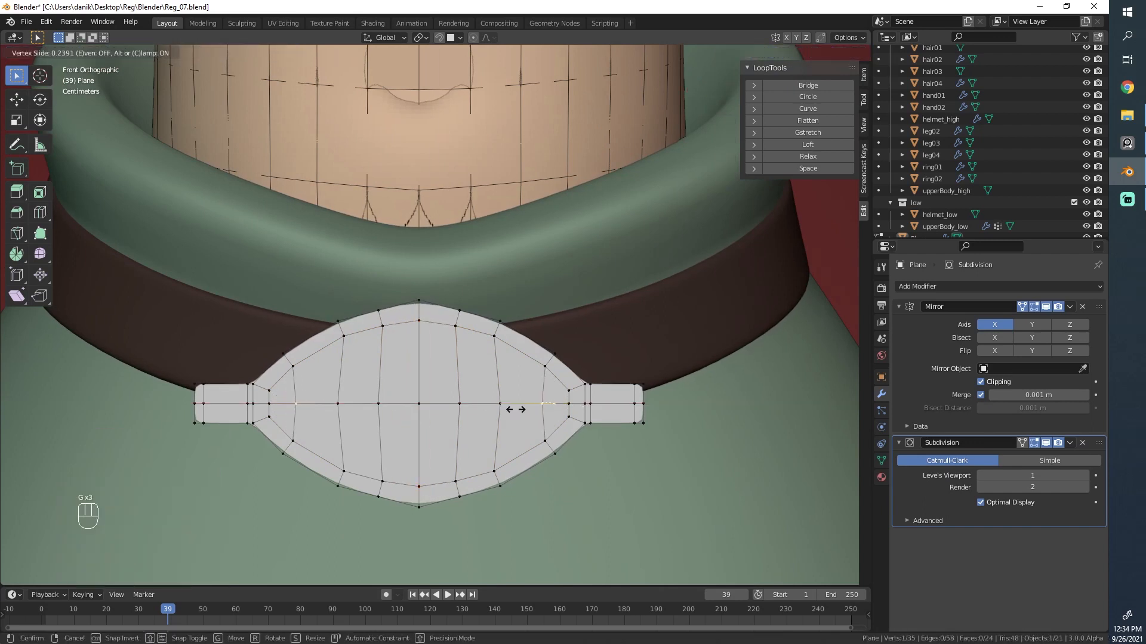
pyautogui.click(499, 410)
pyautogui.click(499, 409)
pyautogui.press('g')
pyautogui.press('g')
pyautogui.click(490, 409)
pyautogui.click(455, 405)
pyautogui.press('g')
pyautogui.press('g')
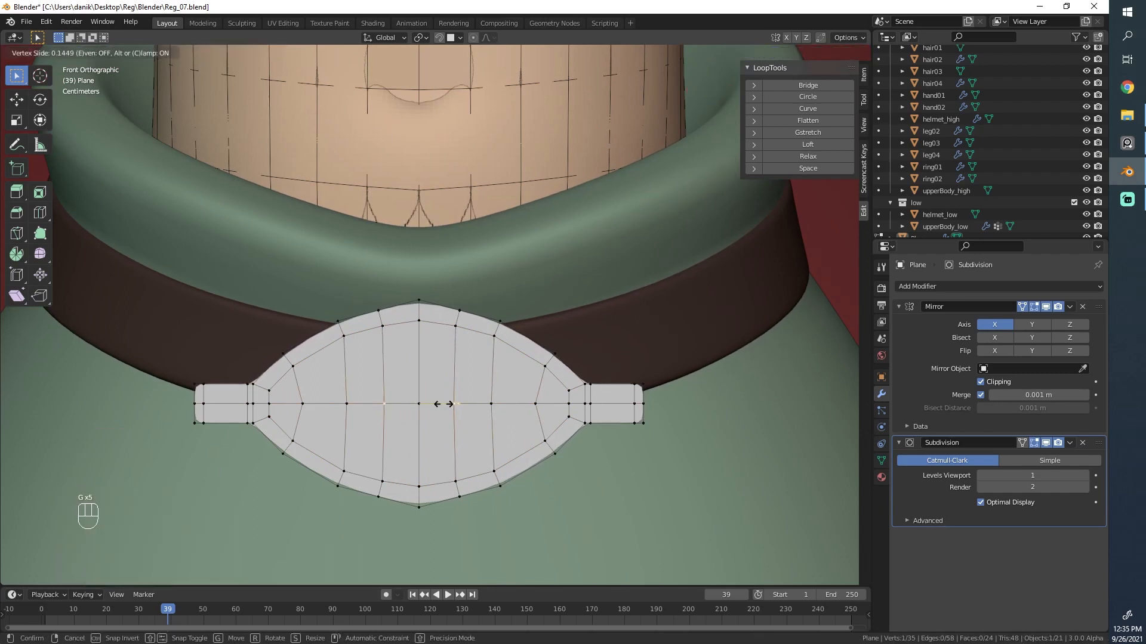
pyautogui.click(443, 405)
# Step: Slide the whole inner oval loop inward, away from the outline, with Even enabled and a factor of about 0.239
pyautogui.keyDown('alt'); pyautogui.click(444, 476); pyautogui.keyUp('alt')
pyautogui.keyDown('alt'); pyautogui.keyDown('shift'); pyautogui.click(532, 361); pyautogui.keyUp('shift'); pyautogui.keyUp('alt')
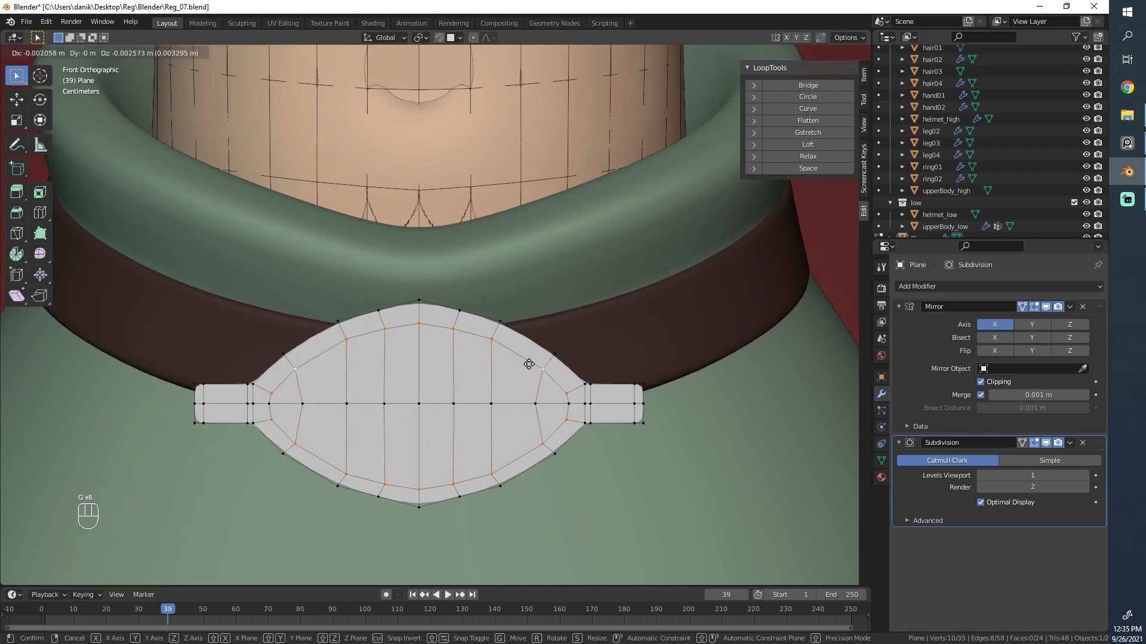
pyautogui.press('g')
pyautogui.press('g')
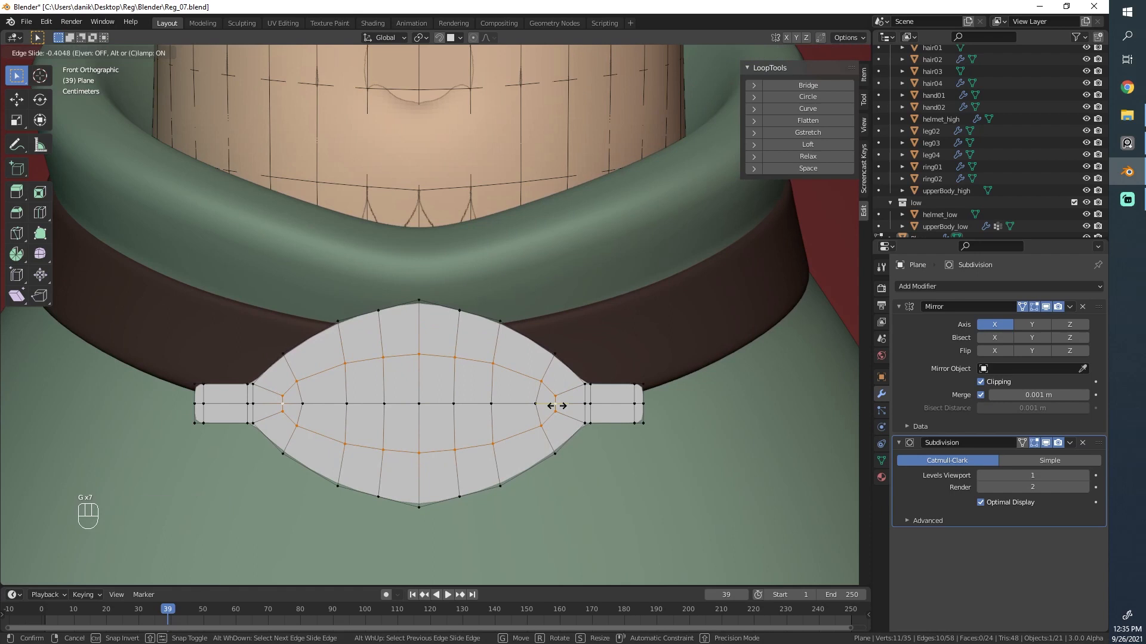
pyautogui.click(556, 406)
pyautogui.hotkey('ctrl', 'z')
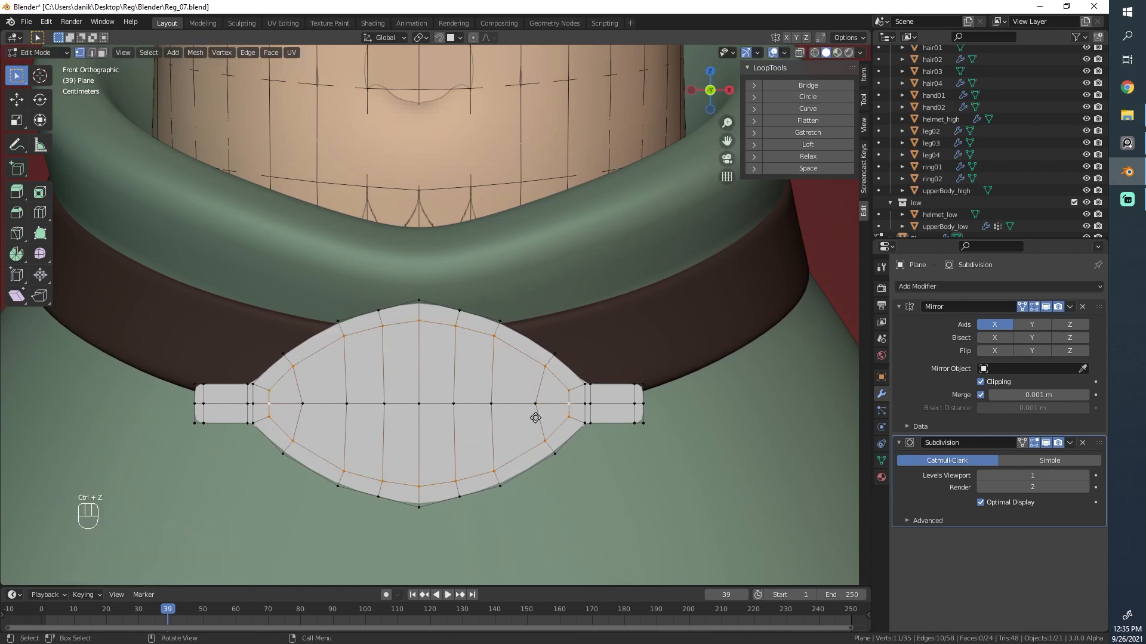
pyautogui.press('g')
pyautogui.press('g')
pyautogui.click(492, 429)
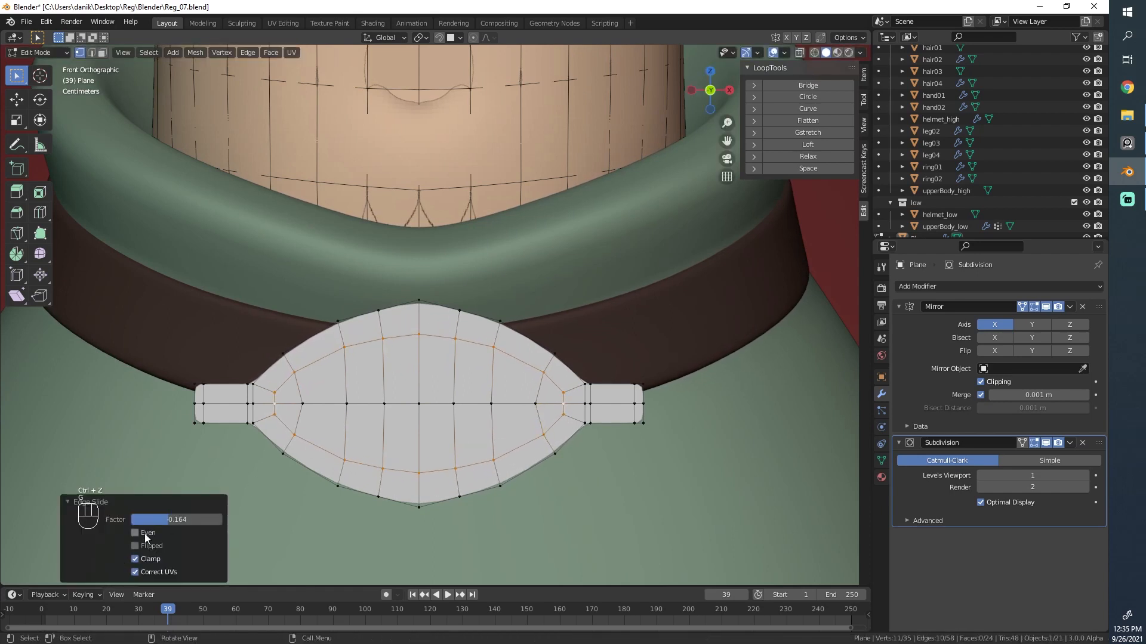
pyautogui.click(145, 534)
pyautogui.moveTo(169, 521); pyautogui.dragTo(194, 521)
# Step: Slide the inner loop's end vertex on the horizontal centre line slightly toward the side tab to round the tip
pyautogui.scroll(2, 548, 384)
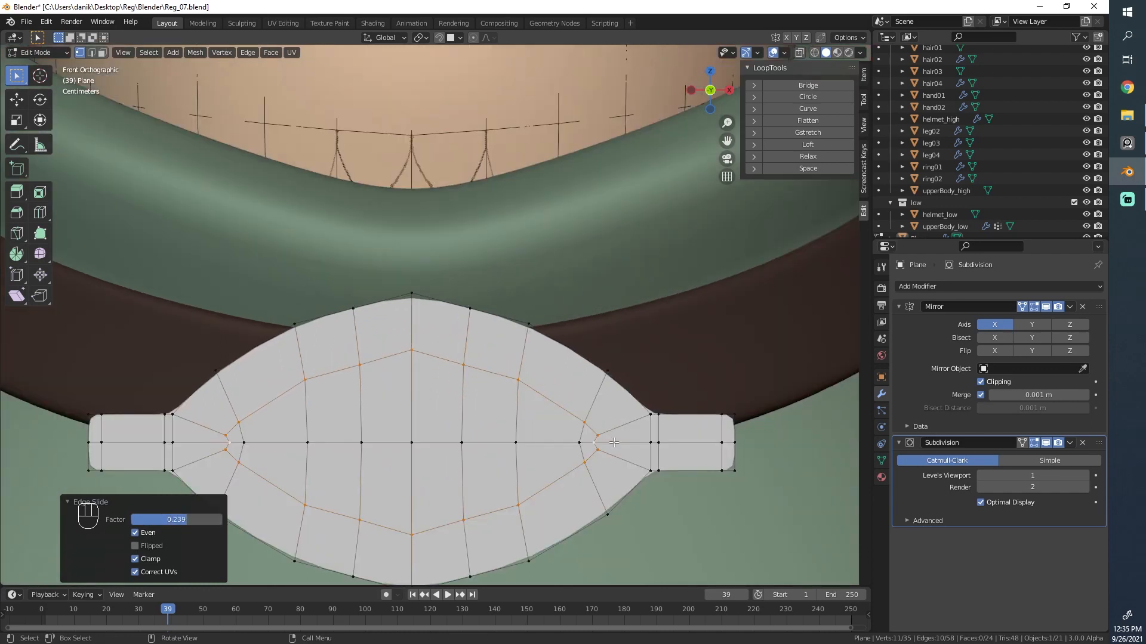
pyautogui.click(603, 443)
pyautogui.press('g')
pyautogui.press('g')
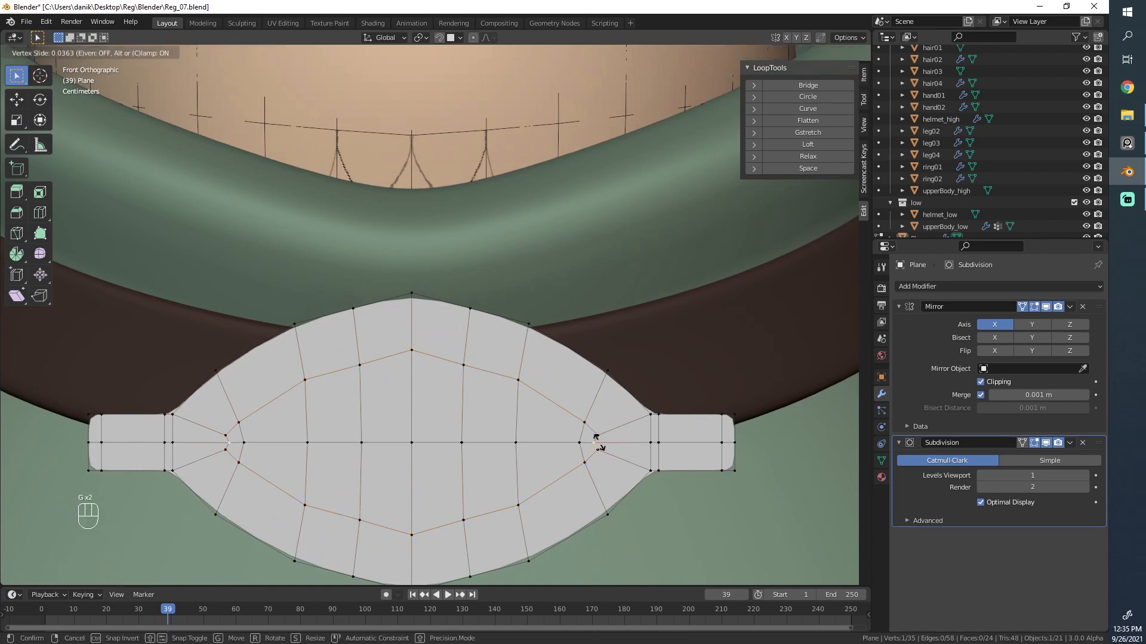
pyautogui.click(606, 444)
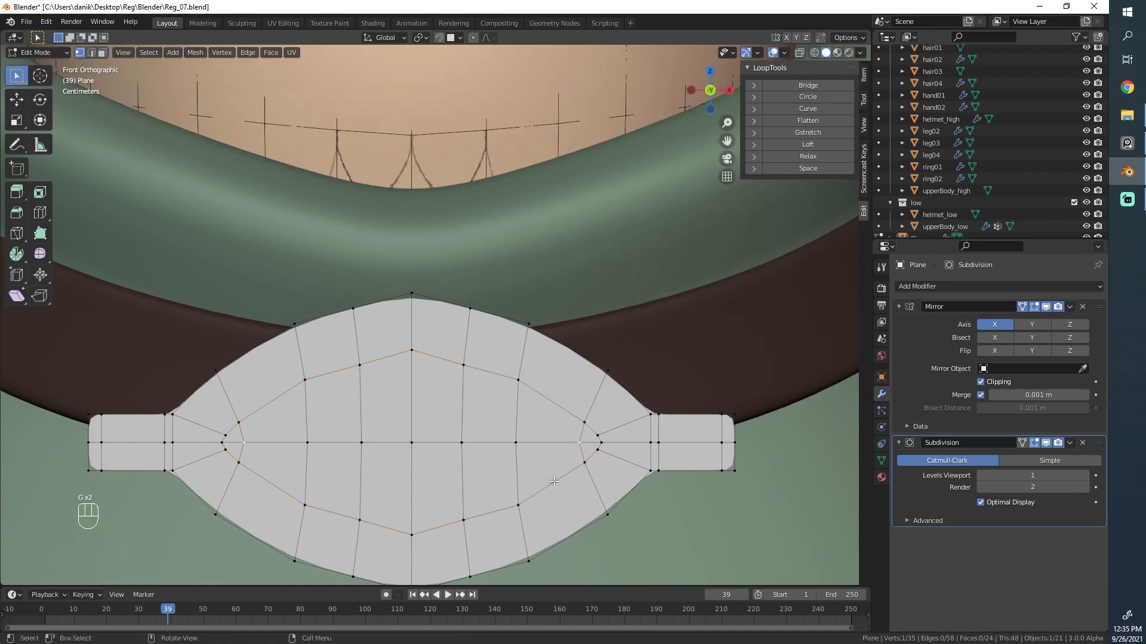
# Step: Slide the inner loop's lower and upper vertices beside the vertical centre line slightly outward to smooth the curve
pyautogui.press('g')
pyautogui.press('g')
pyautogui.click(447, 540)
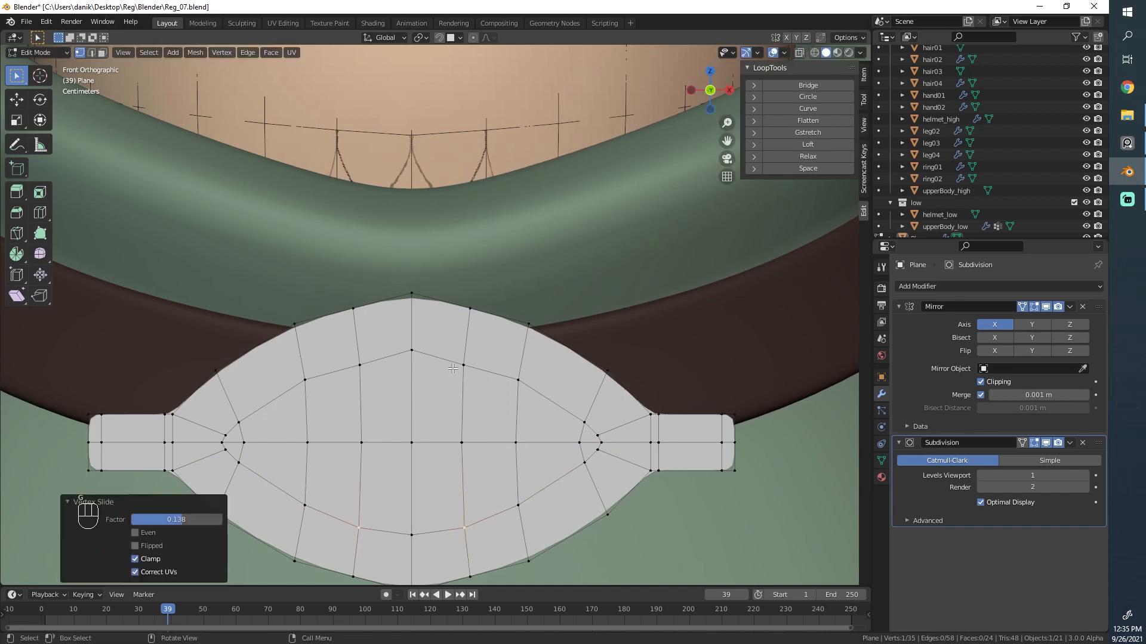
pyautogui.click(456, 368)
pyautogui.press('g')
pyautogui.press('g')
pyautogui.click(453, 361)
# Step: Slide the vertical edge line midway between the centre and the side tab slightly outward toward the tab
pyautogui.click(520, 379)
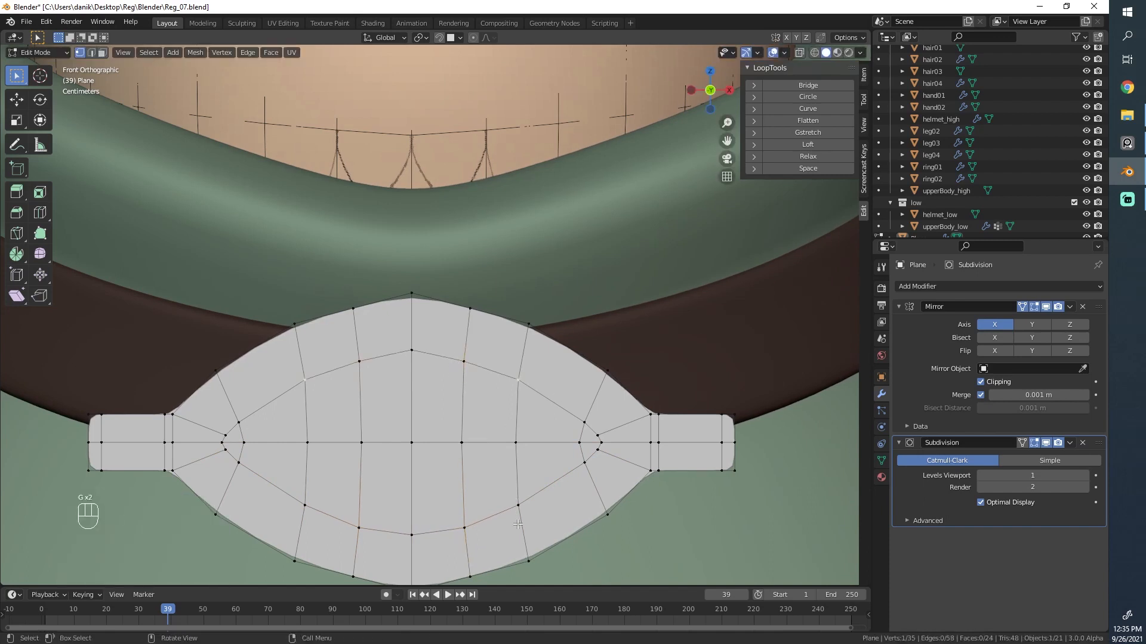
pyautogui.press('g')
pyautogui.press('g')
pyautogui.click(540, 521)
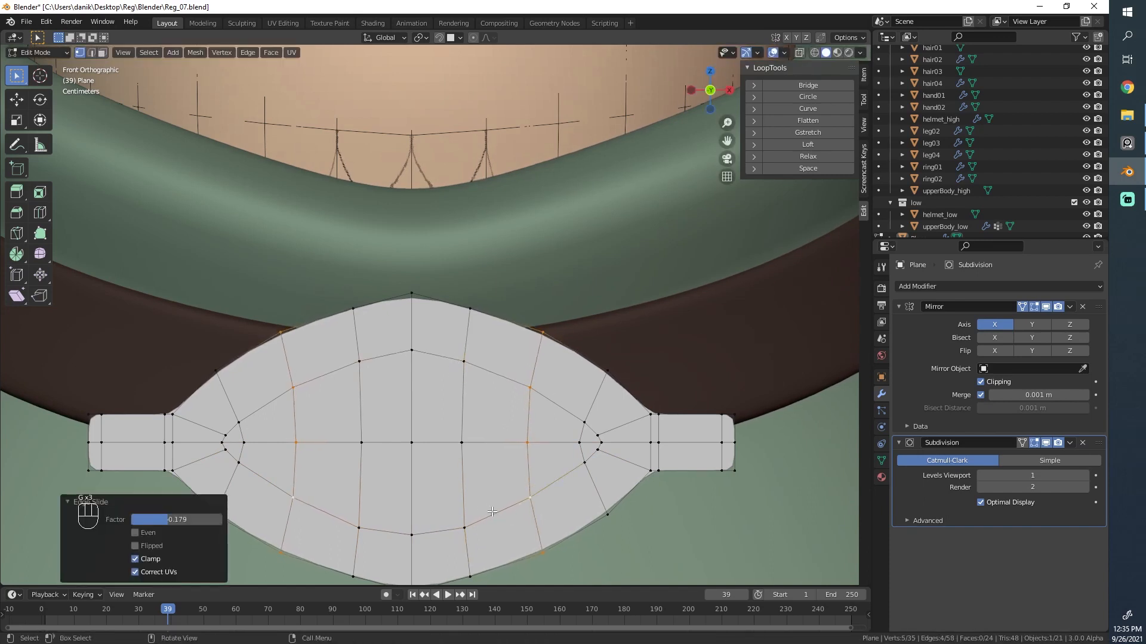
# Step: Extrude the faces inside the inner loop about 0.008 m into the plate and inset the recessed faces slightly
pyautogui.keyDown('alt'); pyautogui.click(490, 503); pyautogui.keyUp('alt')
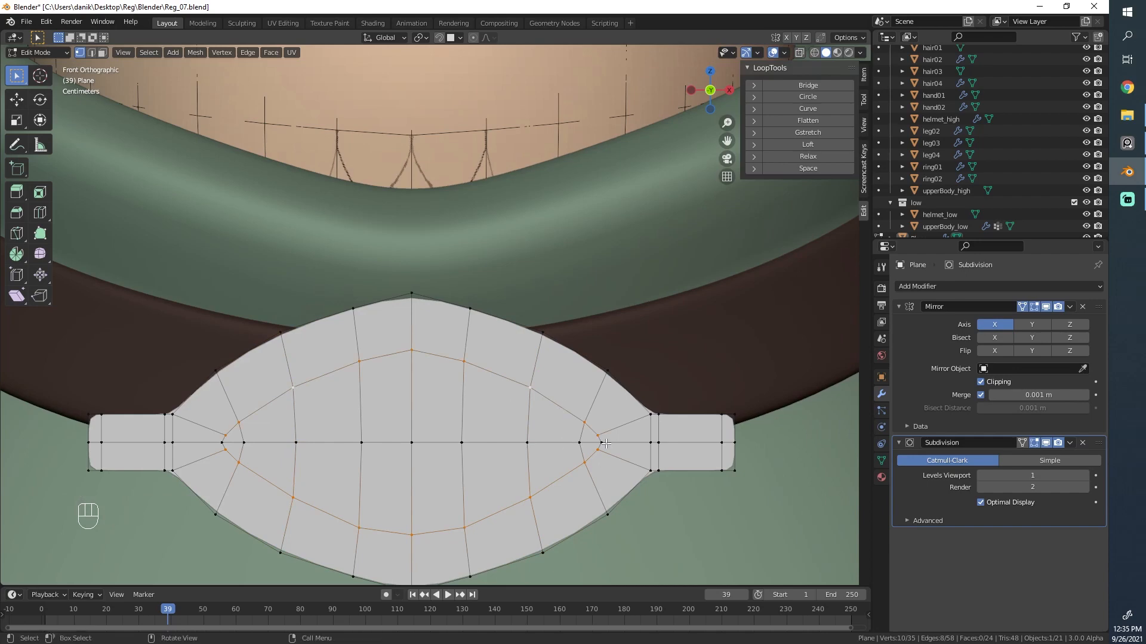
pyautogui.keyDown('ctrl'); pyautogui.click(411, 443); pyautogui.keyUp('ctrl')
pyautogui.moveTo(598, 330); pyautogui.dragTo(672, 376, button='middle')
pyautogui.press('e')
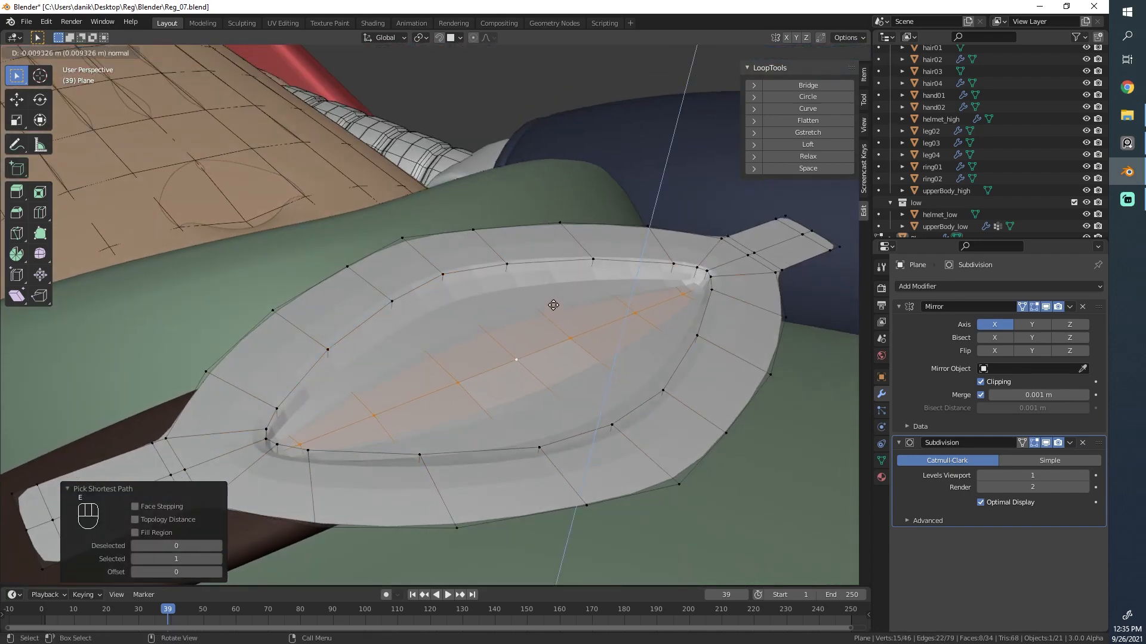
pyautogui.click(555, 302)
pyautogui.press('i')
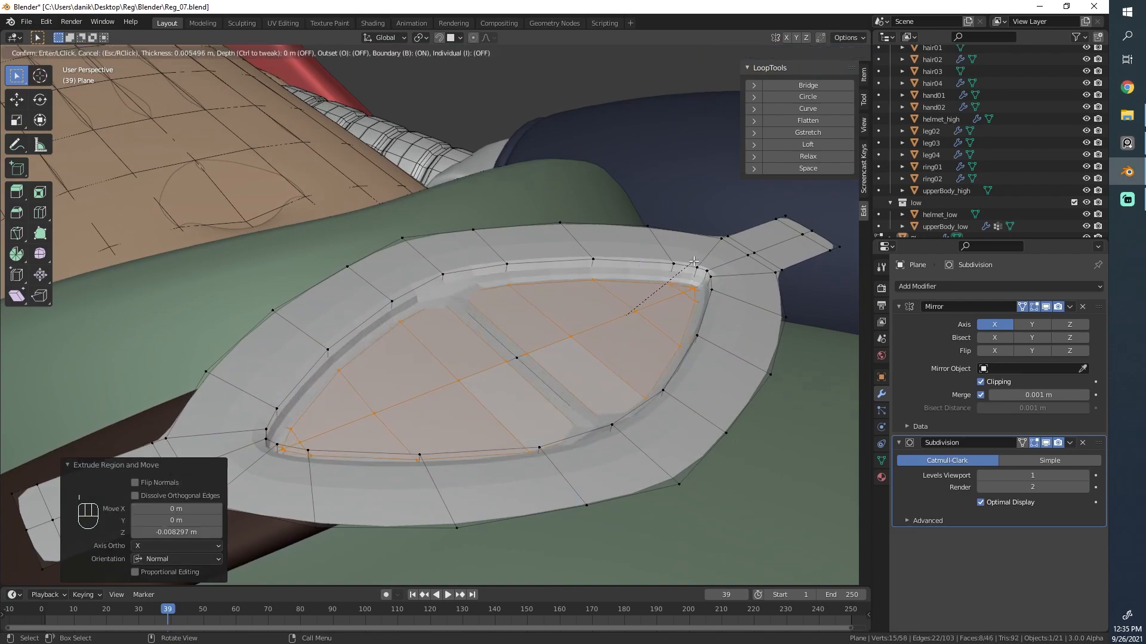
pyautogui.click(690, 259)
# Step: Delete the recessed area's centre vertex and move the adjacent inner edge vertices along X onto the mirror line
pyautogui.moveTo(334, 299)
pyautogui.mouseDown(button='middle')
pyautogui.moveTo(398, 269)
pyautogui.moveTo(460, 389)
pyautogui.moveTo(524, 235)
pyautogui.mouseUp(button='middle')
pyautogui.press('z')
pyautogui.press('z')
pyautogui.scroll(3, 524, 235)
pyautogui.press('z')
pyautogui.click(543, 241)
pyautogui.press('x')
pyautogui.click(561, 222)
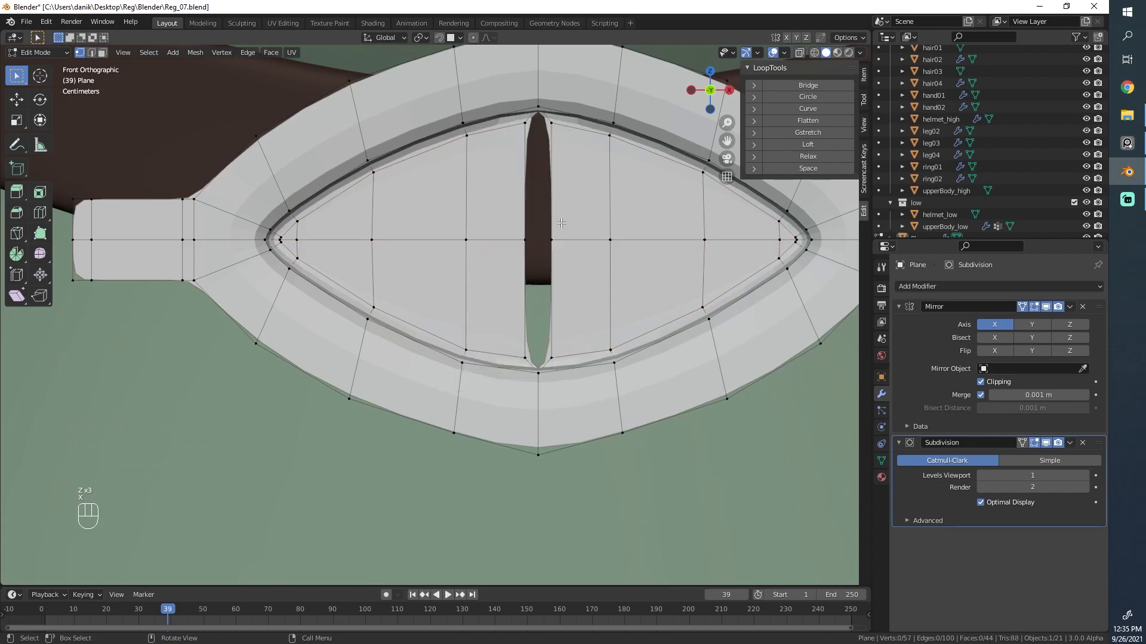
pyautogui.click(547, 123)
pyautogui.keyDown('ctrl'); pyautogui.click(563, 353); pyautogui.keyUp('ctrl')
pyautogui.press('g')
pyautogui.press('x')
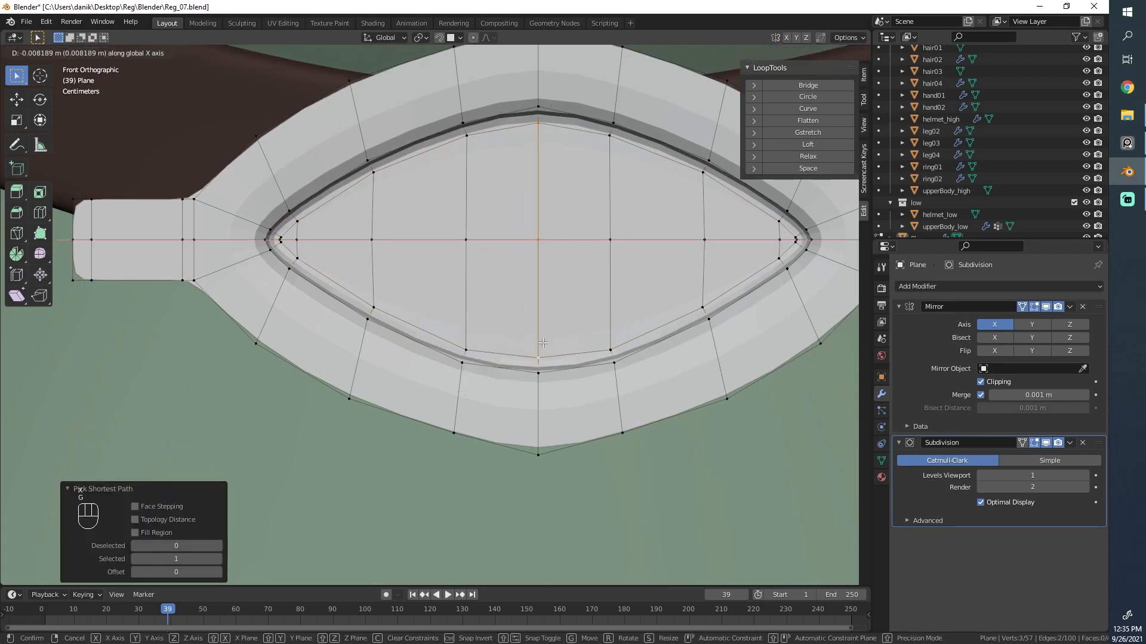
pyautogui.click(540, 343)
# Step: Spread the crowded vertices at the recessed area's pointed end by sliding and moving them apart in wireframe view
pyautogui.moveTo(604, 312)
pyautogui.keyDown('shift'); pyautogui.mouseDown(button='middle')
pyautogui.moveTo(470, 349)
pyautogui.moveTo(603, 242)
pyautogui.moveTo(448, 328)
pyautogui.moveTo(471, 396)
pyautogui.mouseUp(button='middle'); pyautogui.keyUp('shift')
pyautogui.scroll(8, 448, 327)
pyautogui.press('z')
pyautogui.click(442, 317)
pyautogui.press('a')
pyautogui.scroll(-4, 470, 367)
pyautogui.scroll(5, 470, 396)
pyautogui.hotkey('alt', 'a')
pyautogui.press('b')
pyautogui.moveTo(521, 435); pyautogui.dragTo(467, 375)
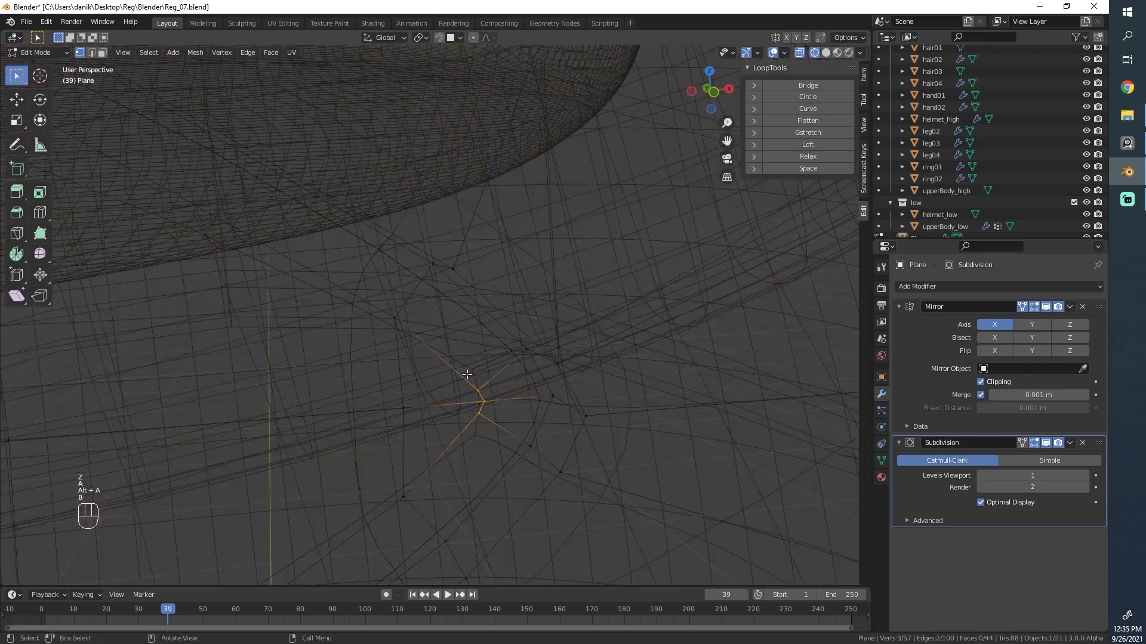
pyautogui.press('g')
pyautogui.press('g')
pyautogui.click(464, 434)
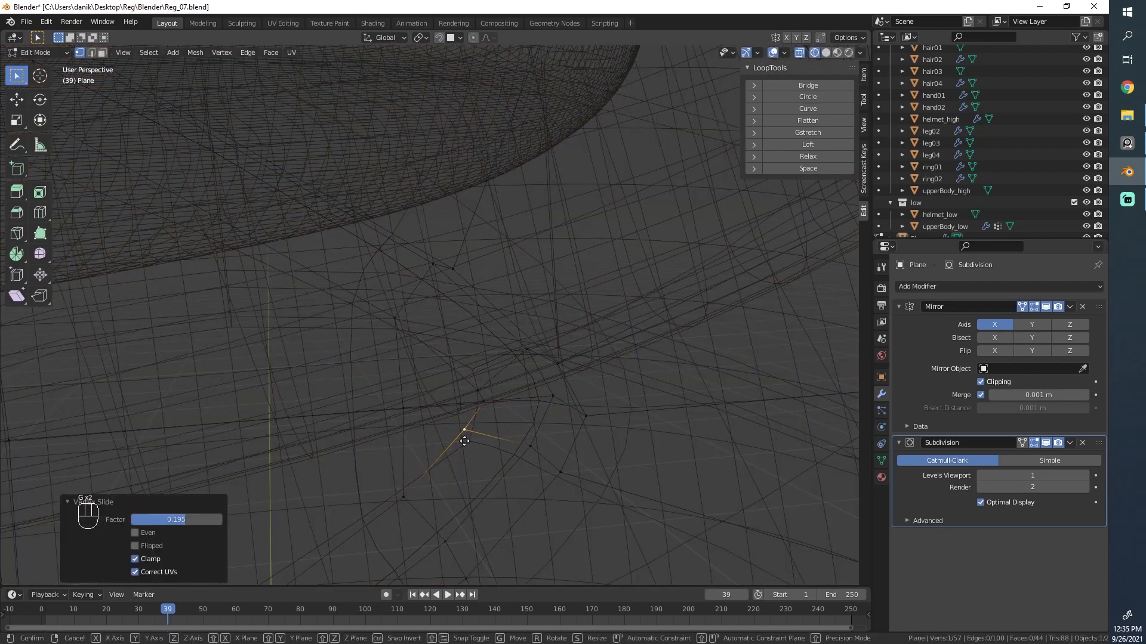
pyautogui.click(66, 502)
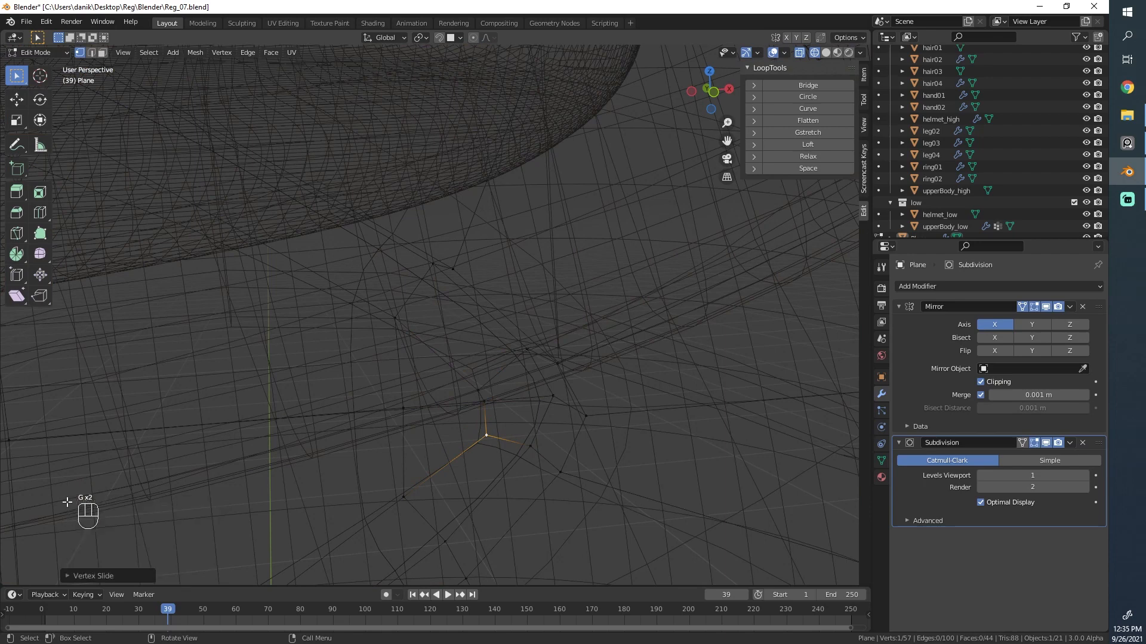
# Step: Set the Screencast Keys overlay's font size to 30 and its Y offset to 200
pyautogui.click(866, 192)
pyautogui.click(746, 68)
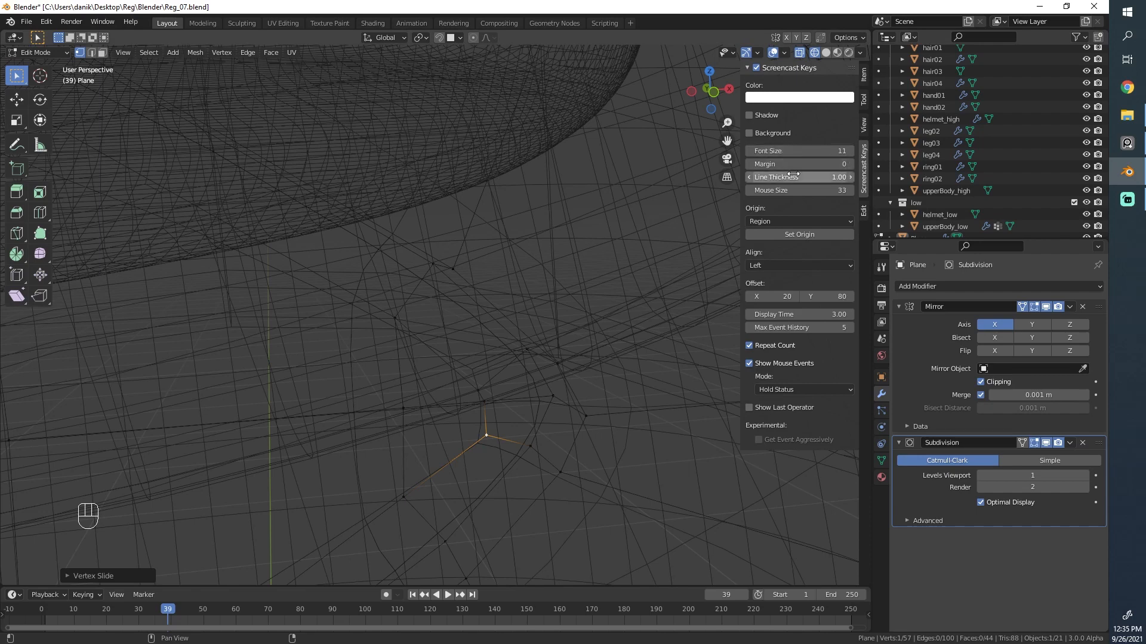
pyautogui.moveTo(796, 155); pyautogui.dragTo(807, 151)
pyautogui.scroll(-2, 432, 334)
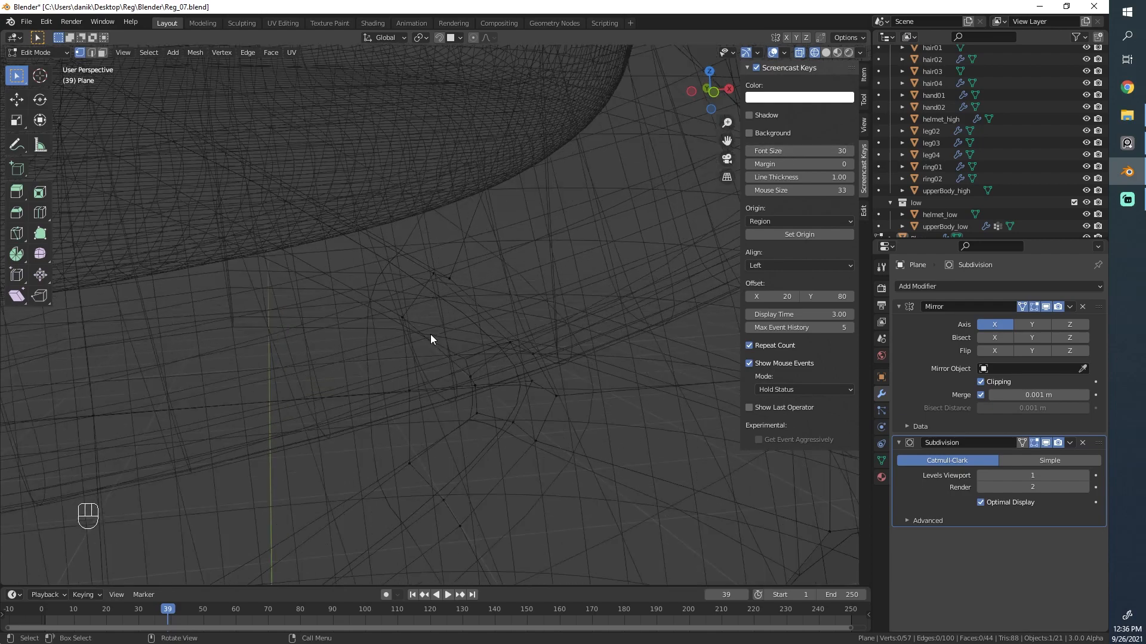
pyautogui.press('g')
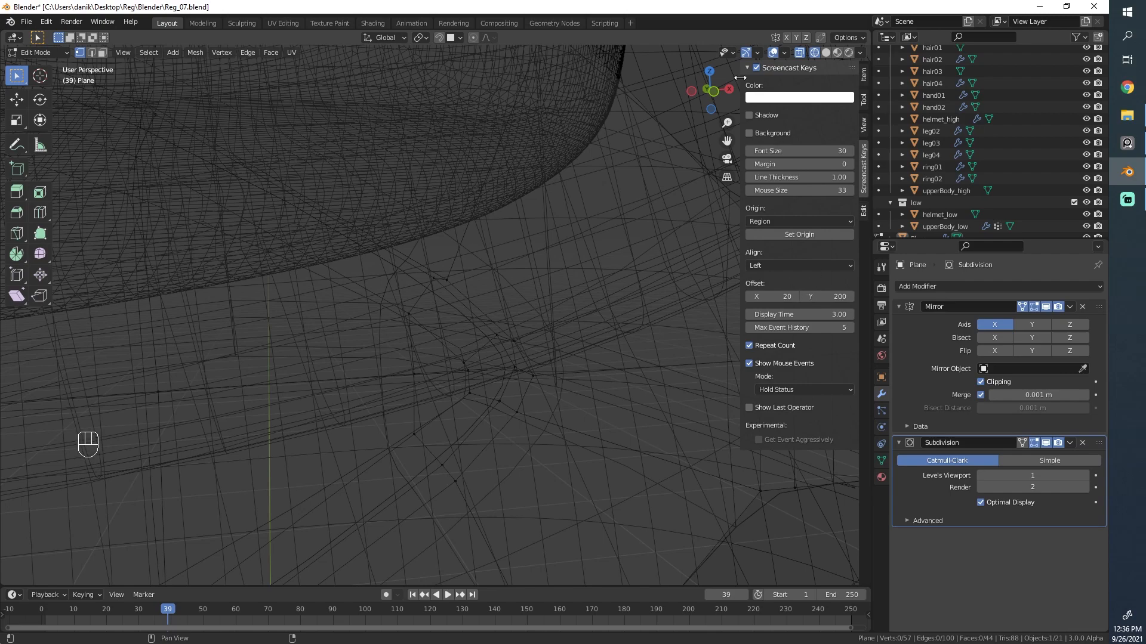
pyautogui.click(746, 68)
# Step: Slide the upper inner vertex at the recess's pointed end along its edge in wireframe view
pyautogui.scroll(-2, 476, 354)
pyautogui.press('z')
pyautogui.scroll(-1, 554, 309)
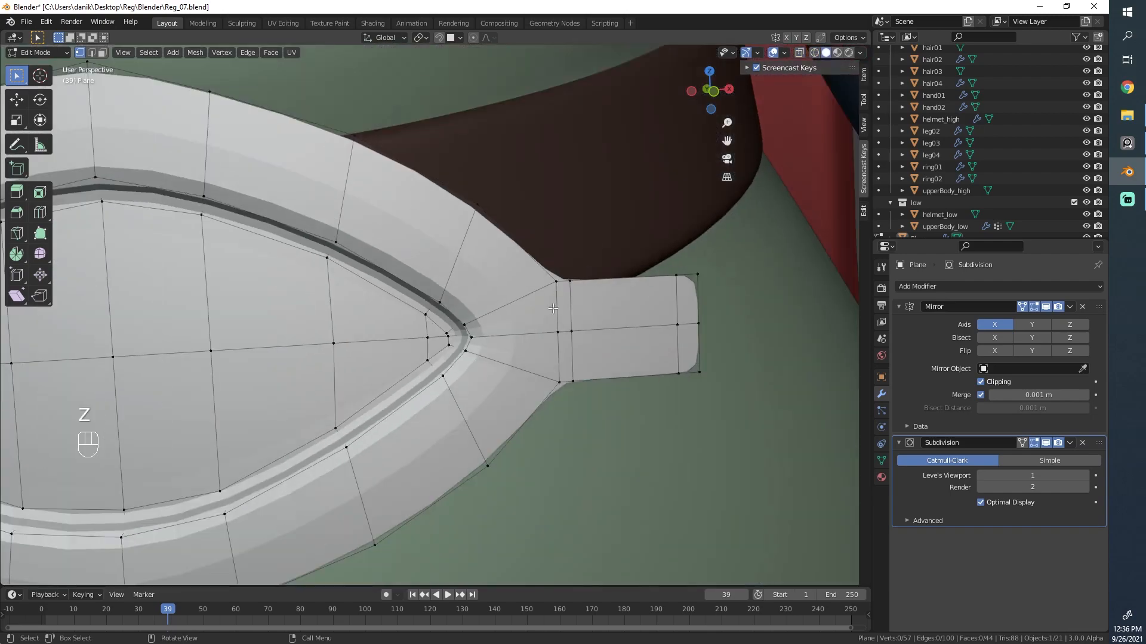
pyautogui.scroll(3, 554, 309)
pyautogui.press('z')
pyautogui.press('a')
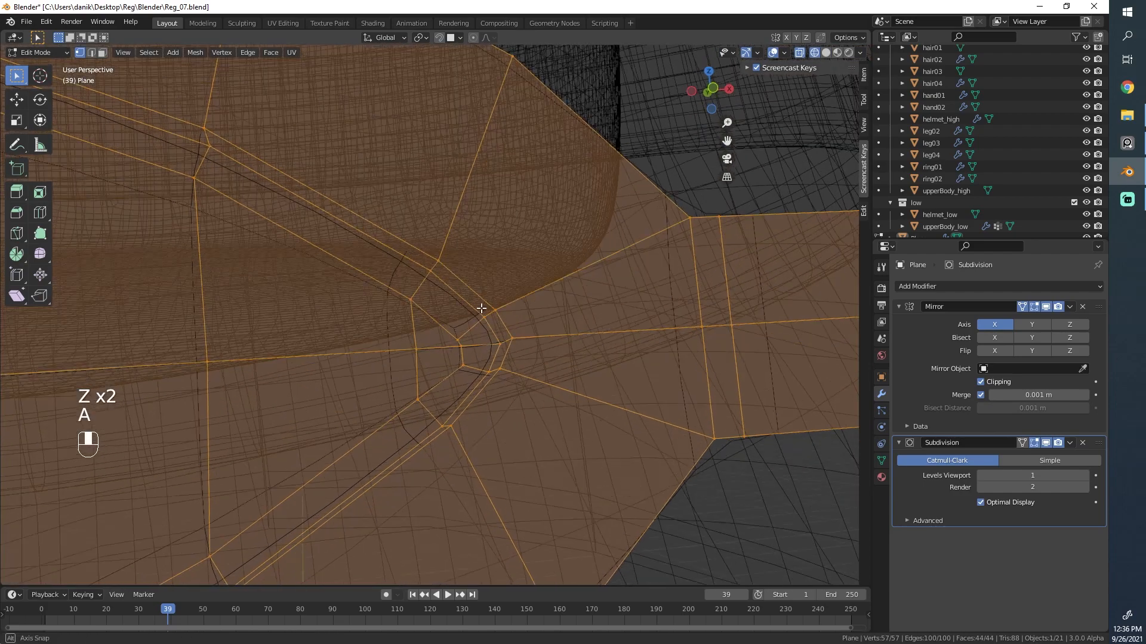
pyautogui.hotkey('ctrl', 'z')
pyautogui.click(458, 339)
pyautogui.press('g')
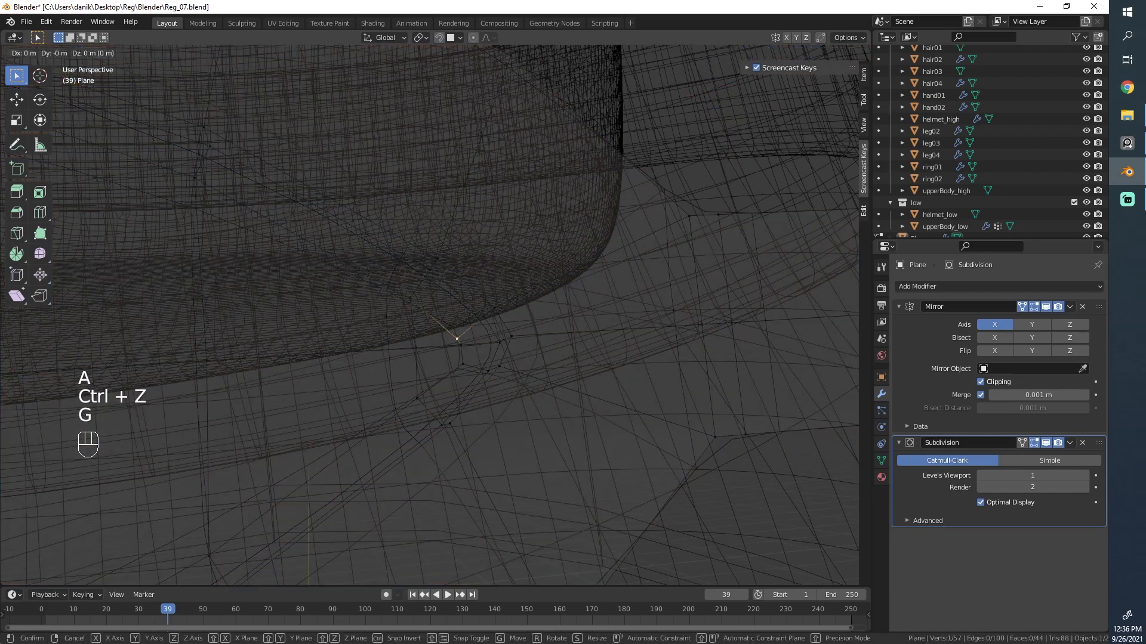
pyautogui.press('g')
pyautogui.click(442, 322)
# Step: Nudge the slid vertex slightly along the global X axis and return to Object Mode in solid view
pyautogui.keyDown('alt'); pyautogui.moveTo(442, 322); pyautogui.dragTo(378, 348, button='middle'); pyautogui.keyUp('alt')
pyautogui.press('g')
pyautogui.press('x')
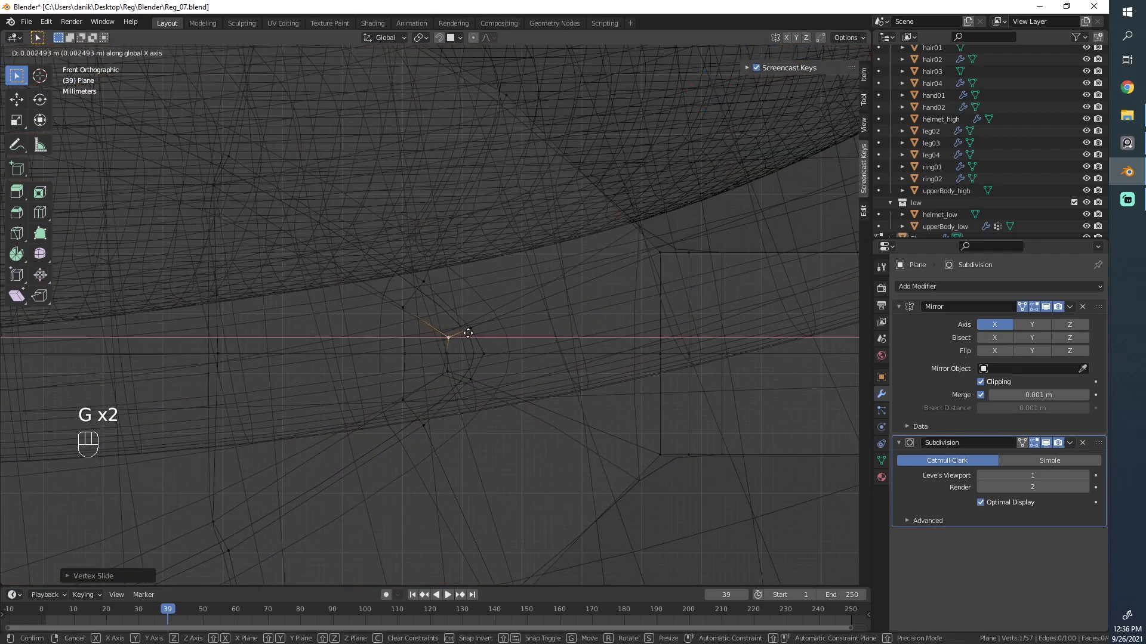
pyautogui.click(458, 333)
pyautogui.press('a')
pyautogui.press('z')
pyautogui.click(714, 325)
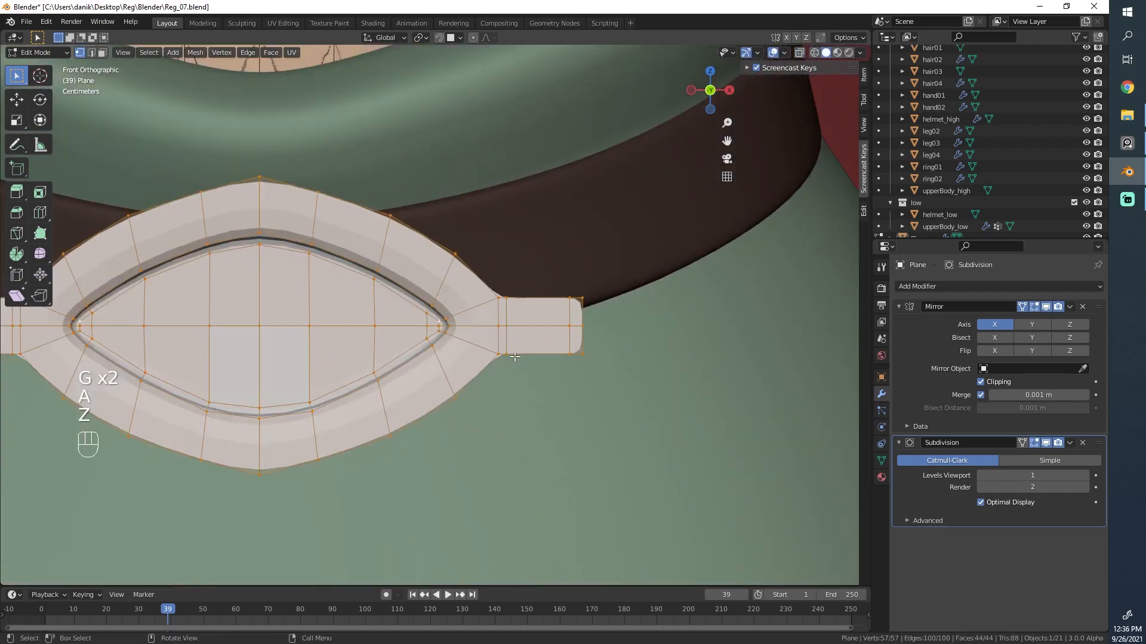
pyautogui.press('Tab')
pyautogui.scroll(-5, 515, 356)
pyautogui.moveTo(422, 376); pyautogui.dragTo(533, 361, button='middle')
pyautogui.hotkey('alt', 'a')
pyautogui.moveTo(437, 358); pyautogui.dragTo(548, 352, button='middle')
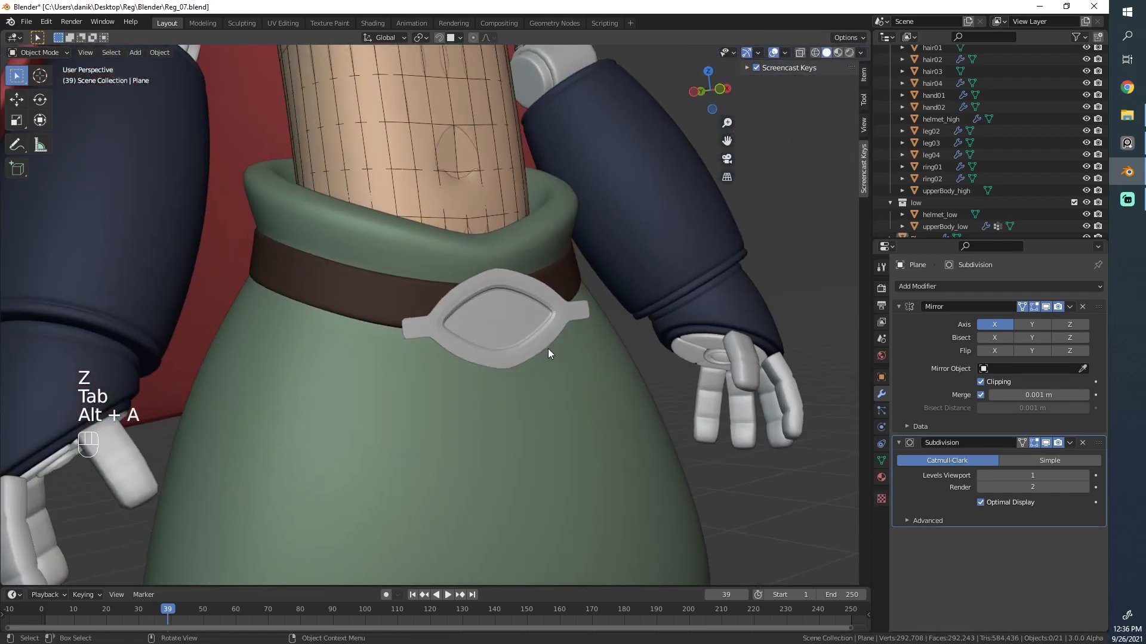
# Step: Set the Screencast Keys overlay's font size to 20
pyautogui.press('b')
pyautogui.press('n')
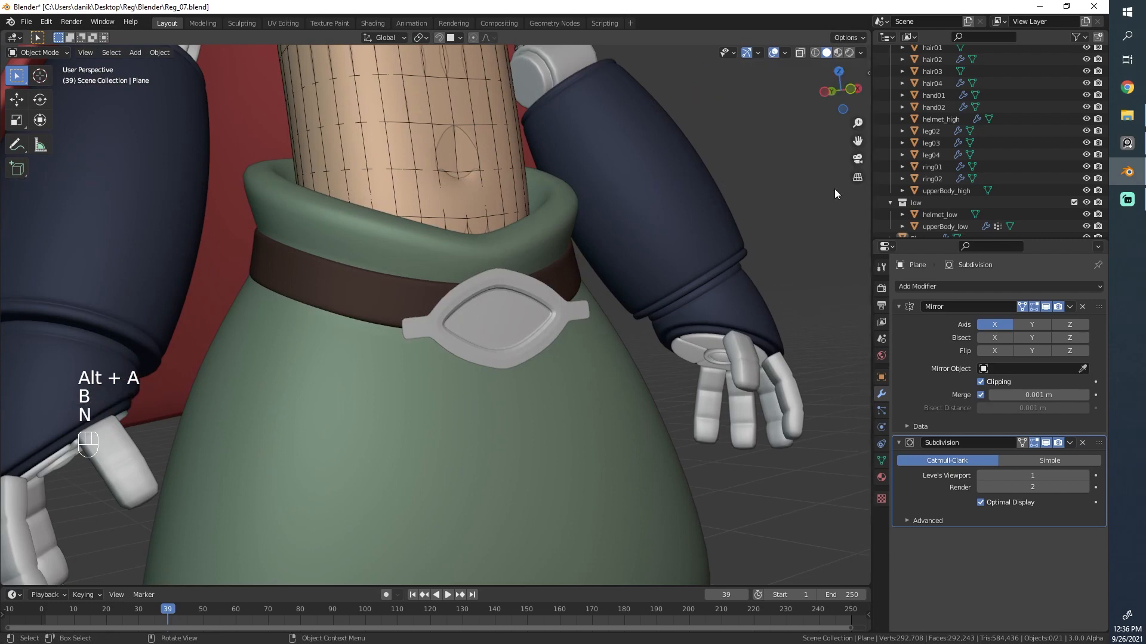
pyautogui.press('n')
pyautogui.click(746, 67)
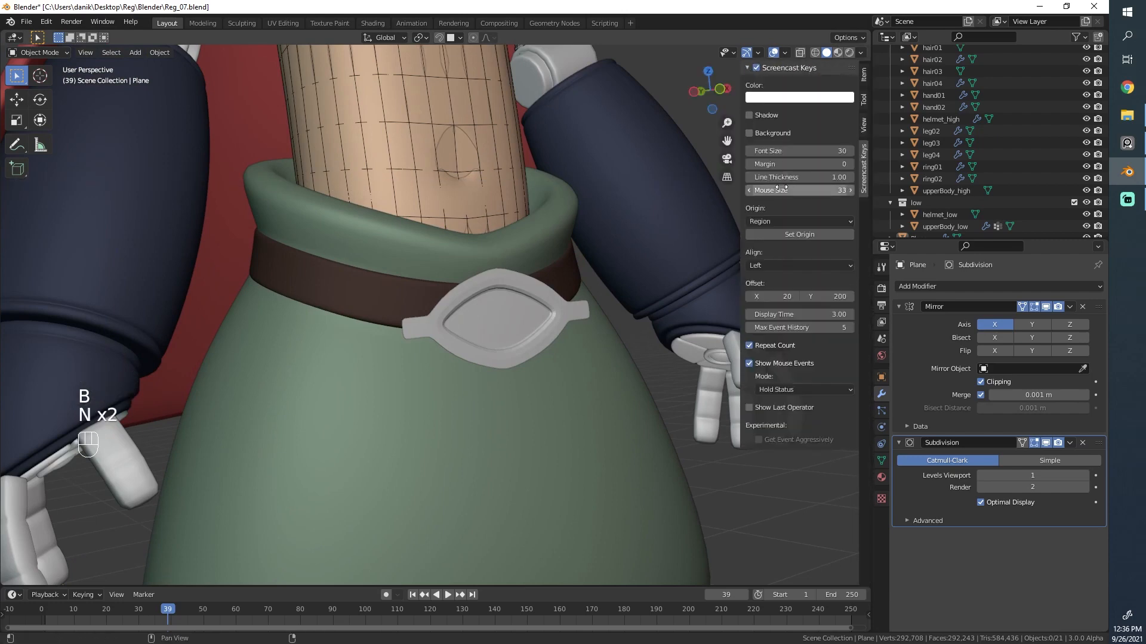
pyautogui.doubleClick(815, 150)
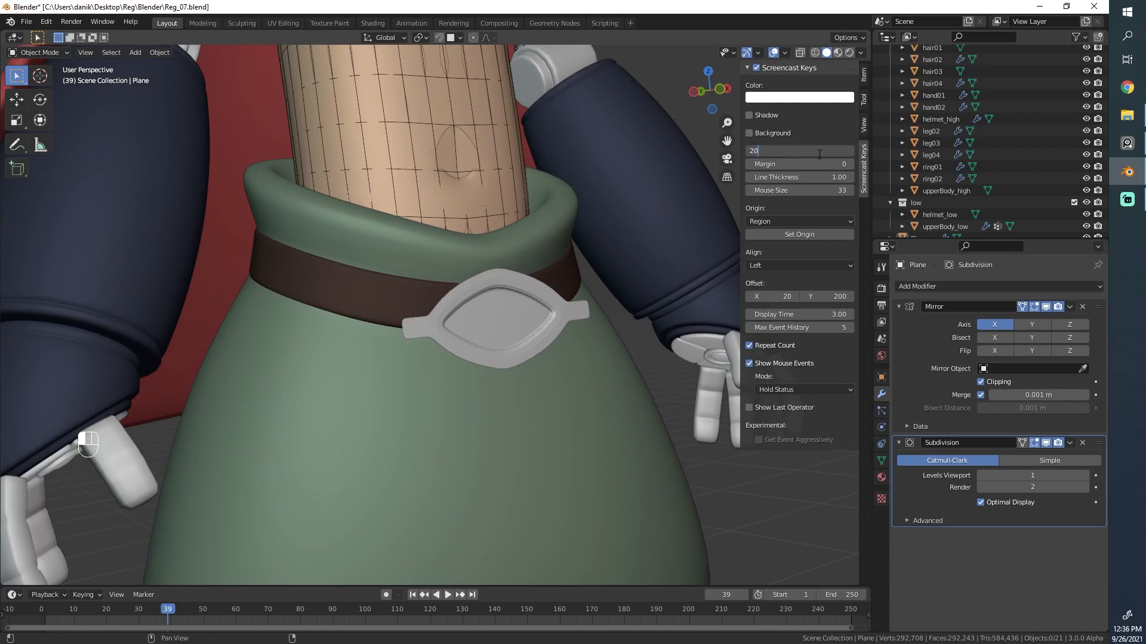
pyautogui.write('20')
pyautogui.press('Return')
pyautogui.click(746, 67)
pyautogui.scroll(-8, 552, 302)
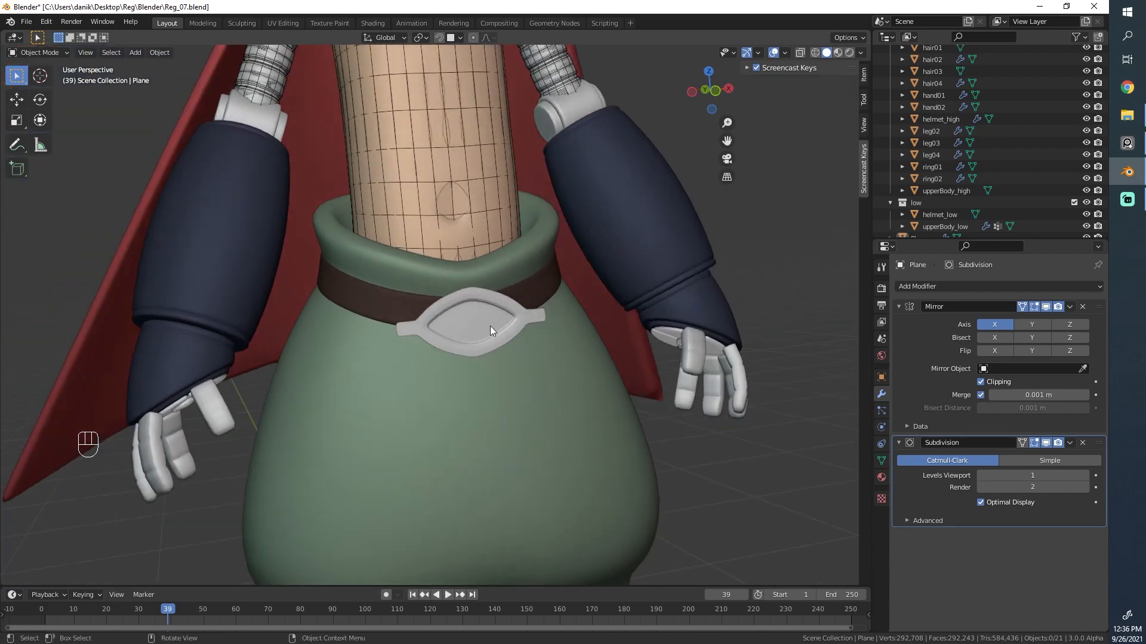
# Step: Extrude the ornament's outer edge loop backward along Y in three consecutive segments toward the belt
pyautogui.hotkey('alt', 'a')
pyautogui.scroll(20, 499, 333)
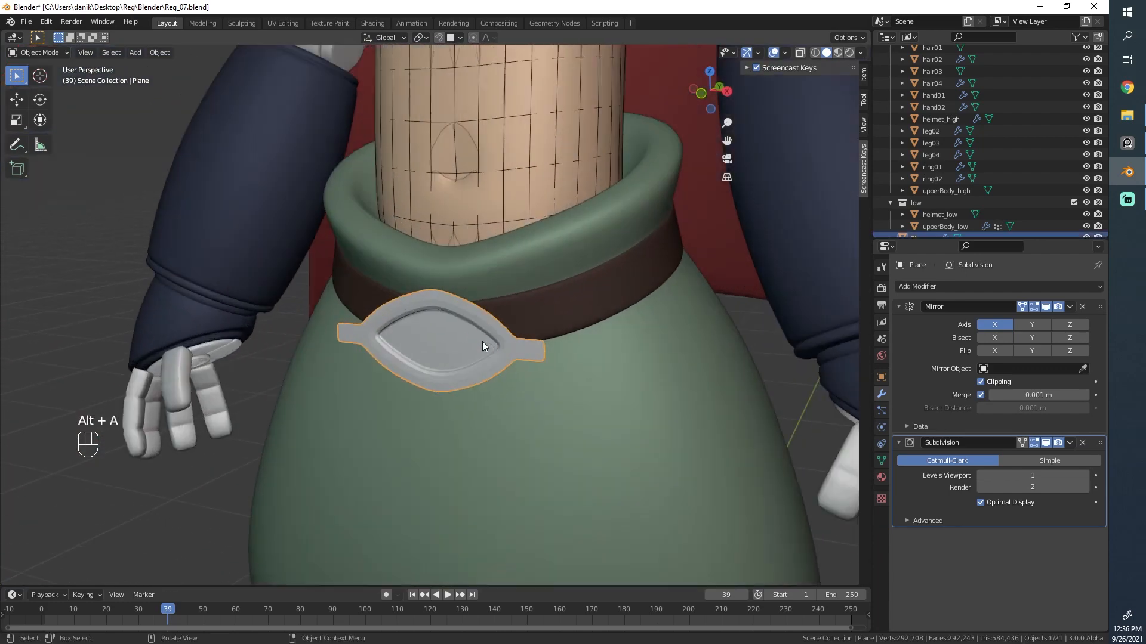
pyautogui.press('Tab')
pyautogui.scroll(-8, 626, 259)
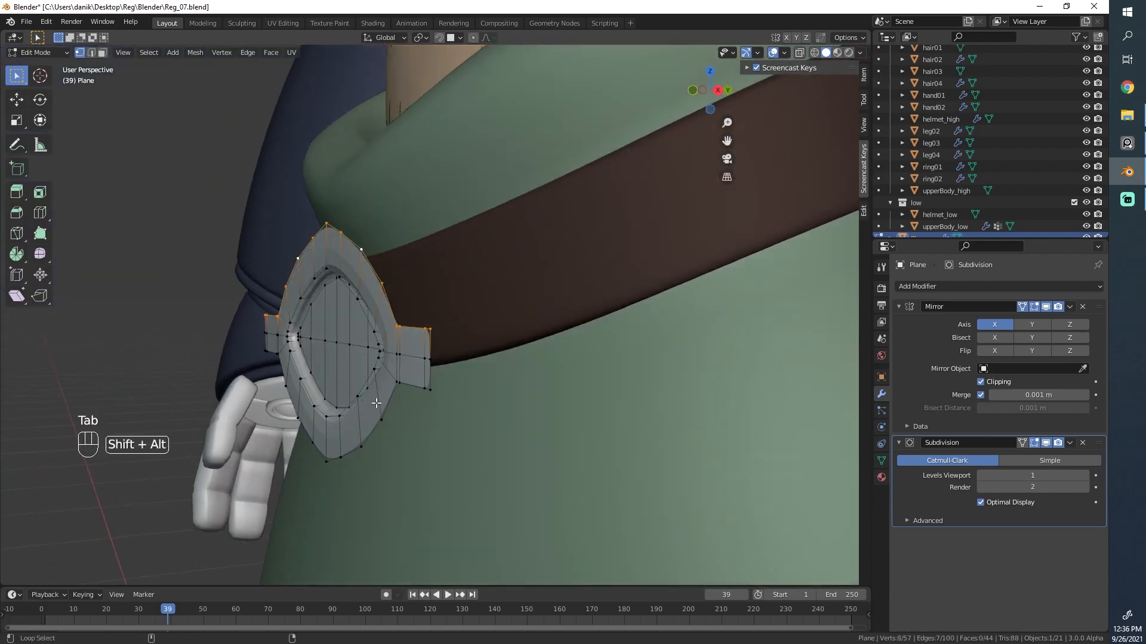
pyautogui.keyDown('alt'); pyautogui.keyDown('shift'); pyautogui.click(431, 358); pyautogui.keyUp('shift'); pyautogui.keyUp('alt')
pyautogui.moveTo(432, 358); pyautogui.dragTo(419, 391, button='middle')
pyautogui.press('e')
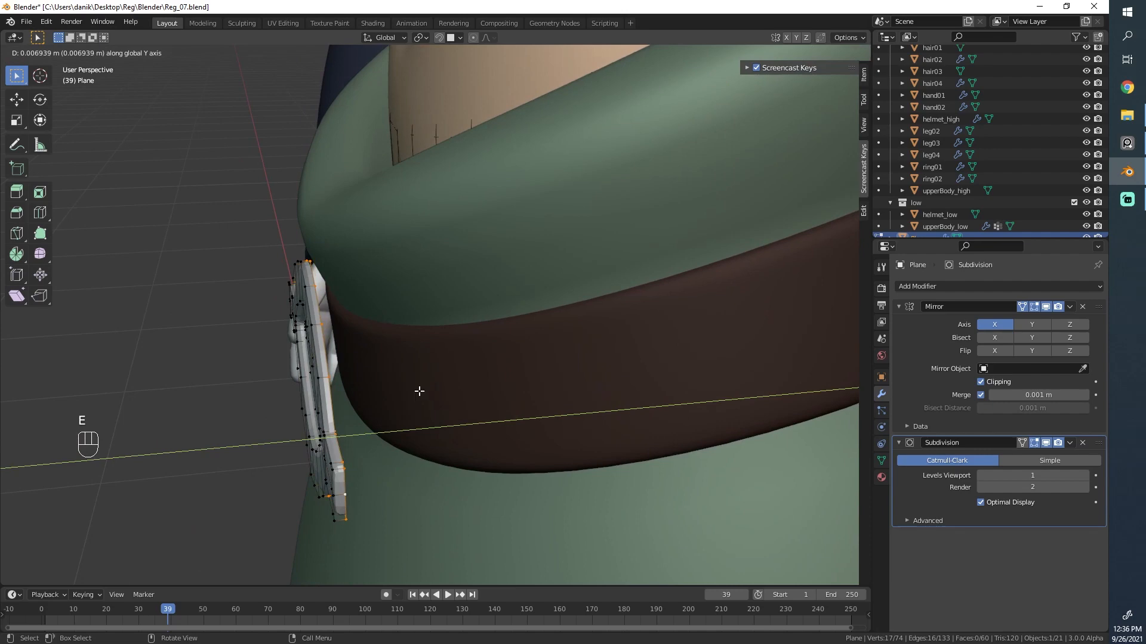
pyautogui.click(424, 391)
pyautogui.press('e')
pyautogui.click(445, 383)
pyautogui.press('e')
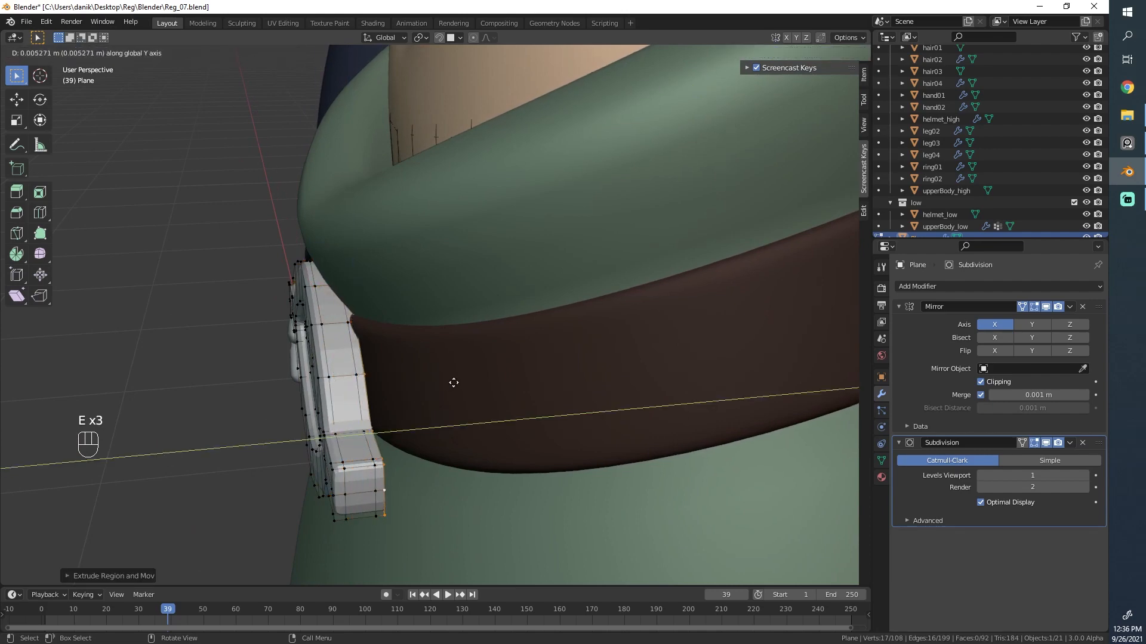
pyautogui.click(456, 383)
# Step: Isolate the ornament and duplicate its front vertices, moving the copy about 0.03 m along Y onto the back rim
pyautogui.moveTo(456, 382); pyautogui.dragTo(376, 312, button='middle')
pyautogui.press('Tab')
pyautogui.press('/')
pyautogui.scroll(4, 229, 318)
pyautogui.press('Tab')
pyautogui.hotkey('alt', 'z')
pyautogui.hotkey('alt', 'a')
pyautogui.press('b')
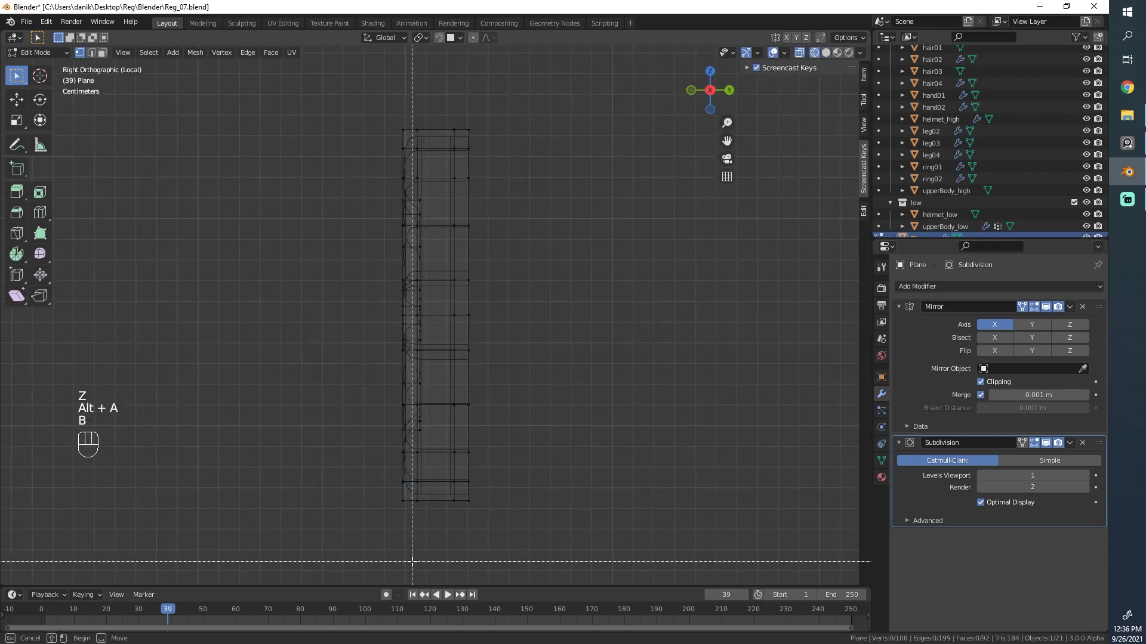
pyautogui.moveTo(412, 562); pyautogui.dragTo(341, 128)
pyautogui.hotkey('shift', 'd')
pyautogui.press('g')
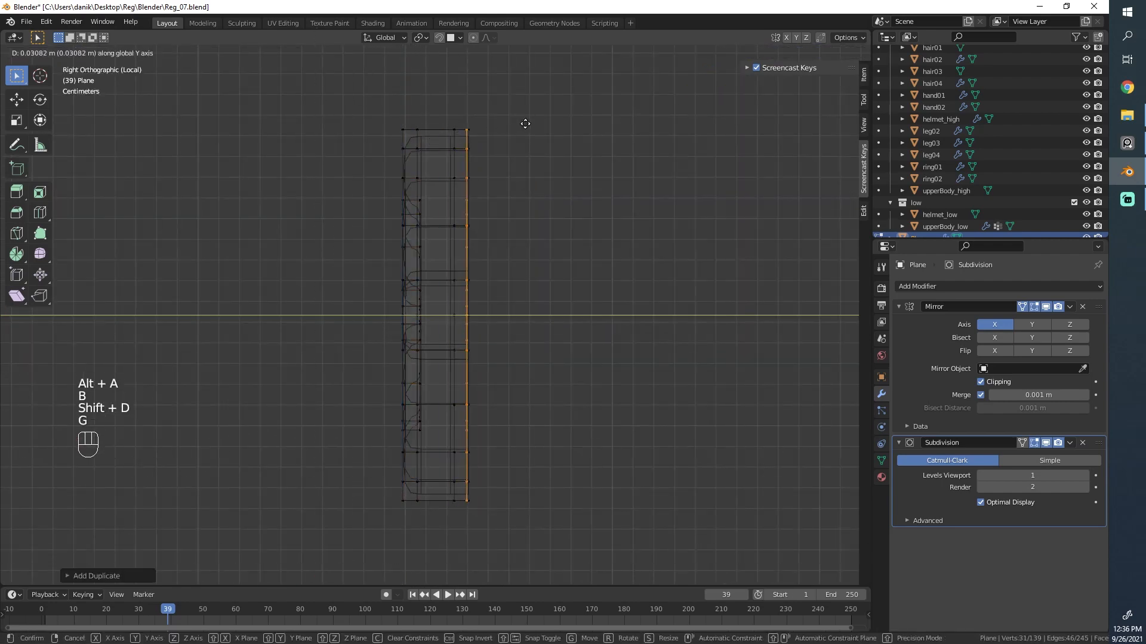
pyautogui.click(527, 123)
pyautogui.moveTo(527, 123); pyautogui.dragTo(418, 176, button='middle')
pyautogui.press('z')
pyautogui.scroll(1, 493, 179)
pyautogui.keyDown('alt'); pyautogui.click(413, 177); pyautogui.keyUp('alt')
pyautogui.keyDown('alt'); pyautogui.click(407, 197); pyautogui.keyUp('alt')
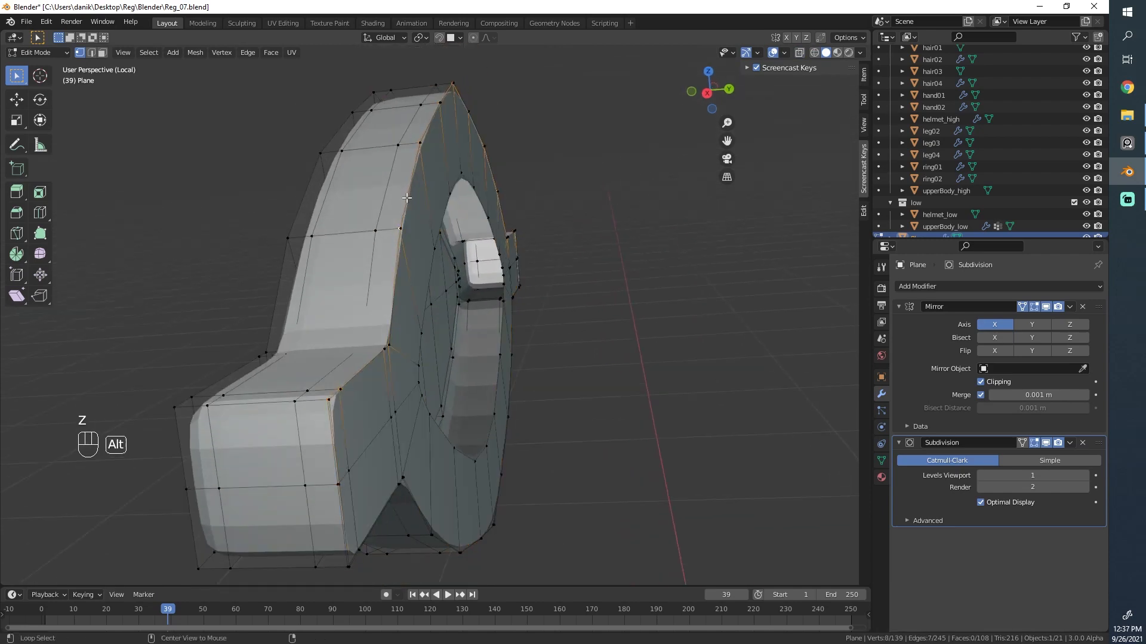
pyautogui.keyDown('alt'); pyautogui.click(354, 380); pyautogui.keyUp('alt')
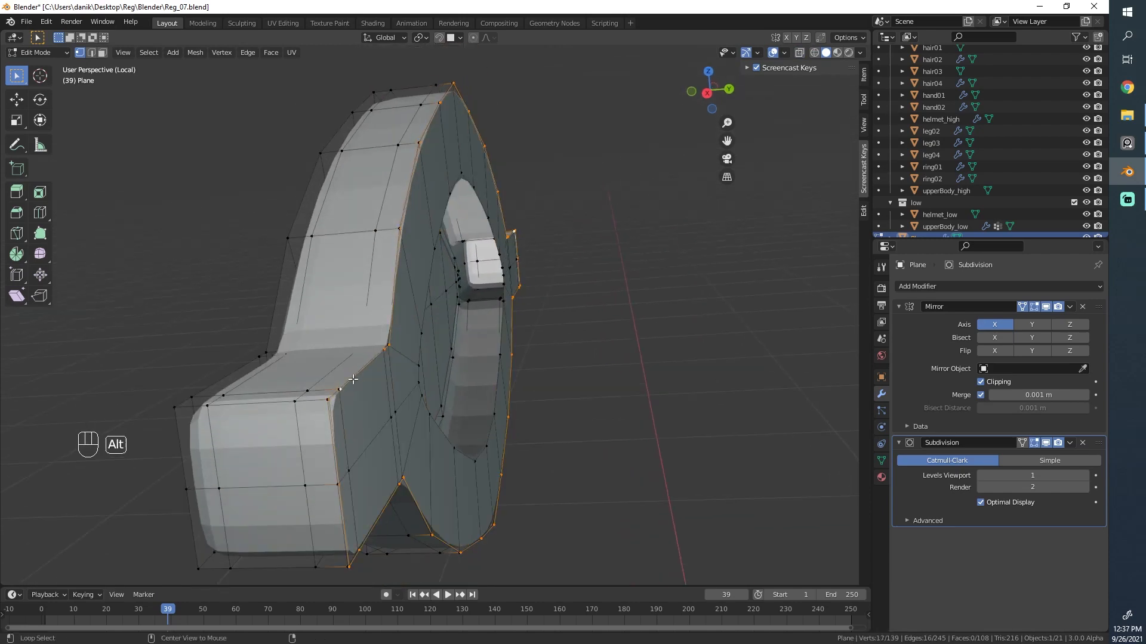
pyautogui.keyDown('alt'); pyautogui.keyDown('shift'); pyautogui.click(353, 380); pyautogui.keyUp('shift'); pyautogui.keyUp('alt')
pyautogui.keyDown('alt'); pyautogui.keyDown('shift'); pyautogui.click(353, 380); pyautogui.keyUp('shift'); pyautogui.keyUp('alt')
pyautogui.keyDown('alt'); pyautogui.keyDown('shift'); pyautogui.click(352, 379); pyautogui.keyUp('shift'); pyautogui.keyUp('alt')
pyautogui.moveTo(353, 380); pyautogui.dragTo(557, 371, button='middle')
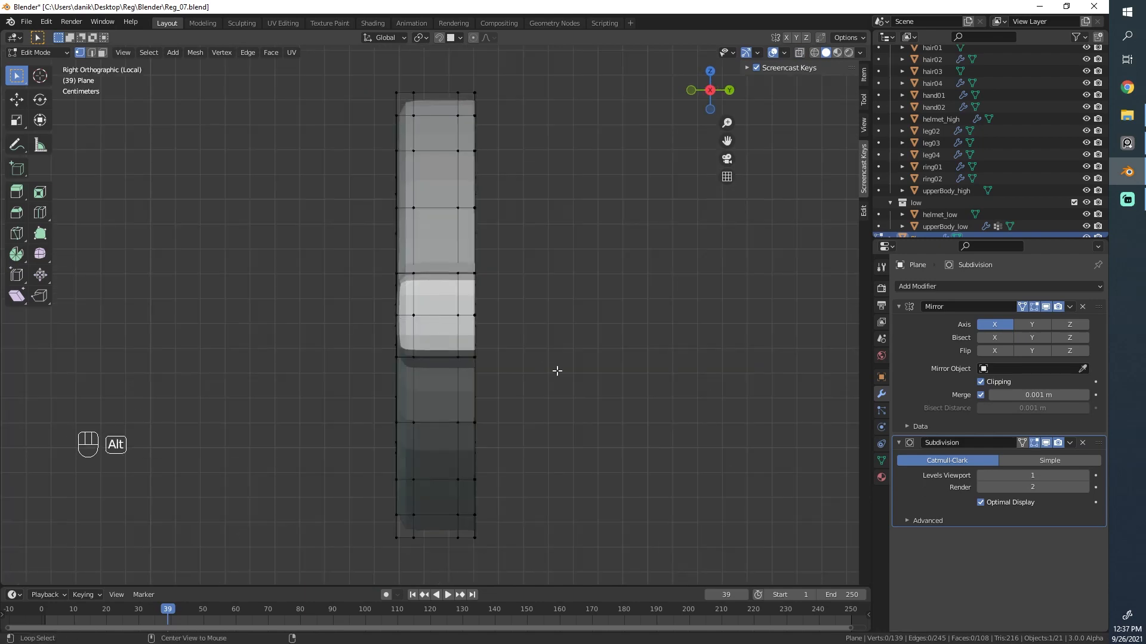
pyautogui.hotkey('alt', 'a')
# Step: Select the two overlapping outer loops at the back rim and bridge them with Merge enabled
pyautogui.press('z')
pyautogui.hotkey('alt', 'a')
pyautogui.press('b')
pyautogui.moveTo(524, 576)
pyautogui.mouseDown()
pyautogui.moveTo(476, 302)
pyautogui.moveTo(469, 75)
pyautogui.mouseUp()
pyautogui.moveTo(469, 75)
pyautogui.mouseDown(button='middle')
pyautogui.moveTo(469, 274)
pyautogui.moveTo(496, 197)
pyautogui.moveTo(402, 214)
pyautogui.moveTo(434, 246)
pyautogui.moveTo(391, 192)
pyautogui.moveTo(524, 236)
pyautogui.moveTo(416, 289)
pyautogui.mouseUp(button='middle')
pyautogui.press('z')
pyautogui.keyDown('alt'); pyautogui.keyDown('shift'); pyautogui.click(399, 238); pyautogui.keyUp('shift'); pyautogui.keyUp('alt')
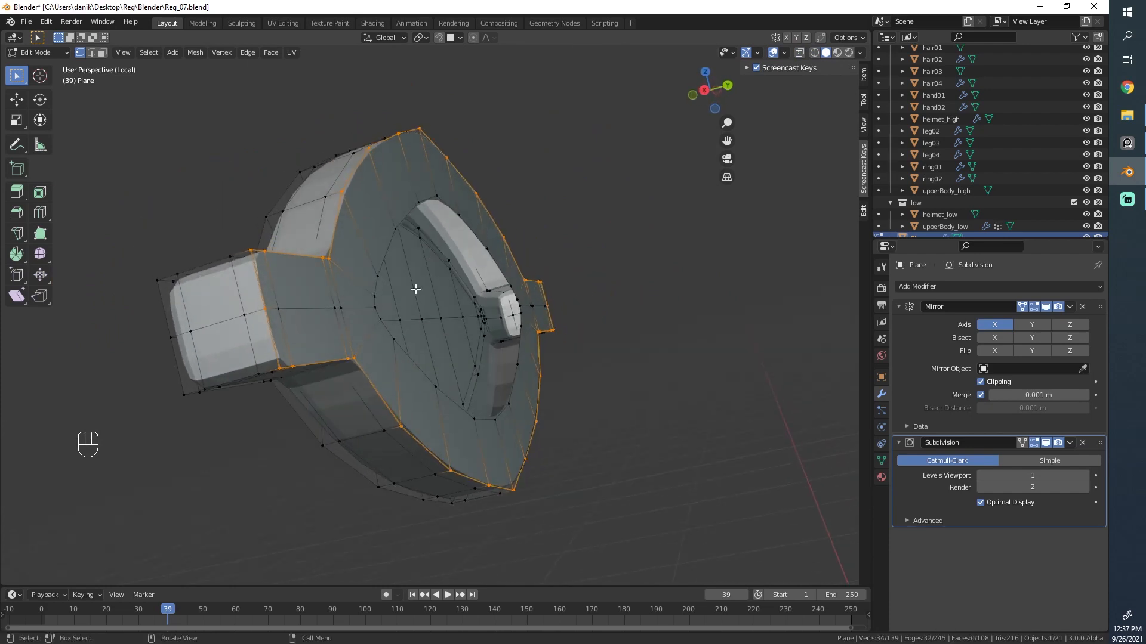
pyautogui.hotkey('ctrl', 'e')
pyautogui.click(404, 255)
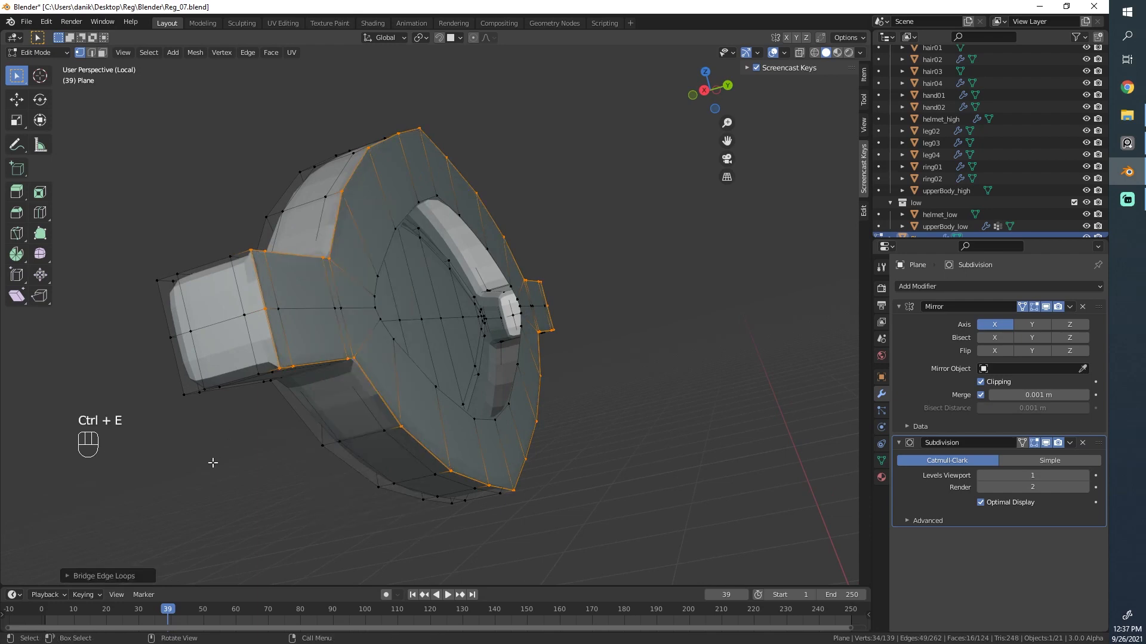
pyautogui.click(80, 575)
pyautogui.click(145, 482)
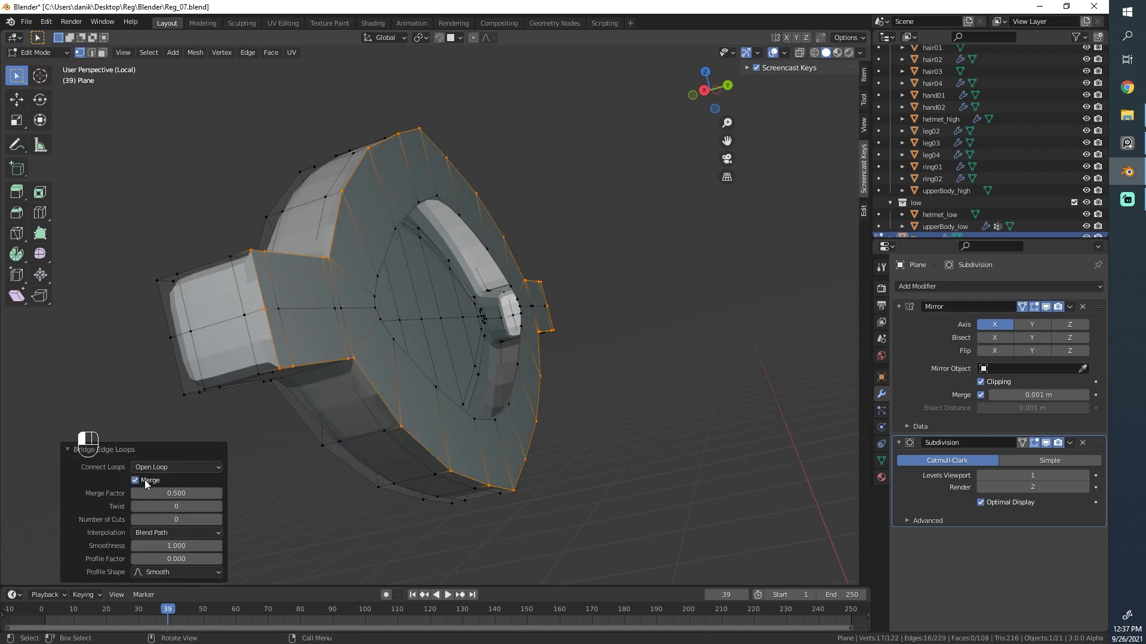
# Step: Try a different Merge Factor for the bridged back rim, undo the bridge and redo it
pyautogui.scroll(3, 417, 298)
pyautogui.keyDown('shift'); pyautogui.moveTo(339, 281); pyautogui.dragTo(470, 307, button='middle'); pyautogui.keyUp('shift')
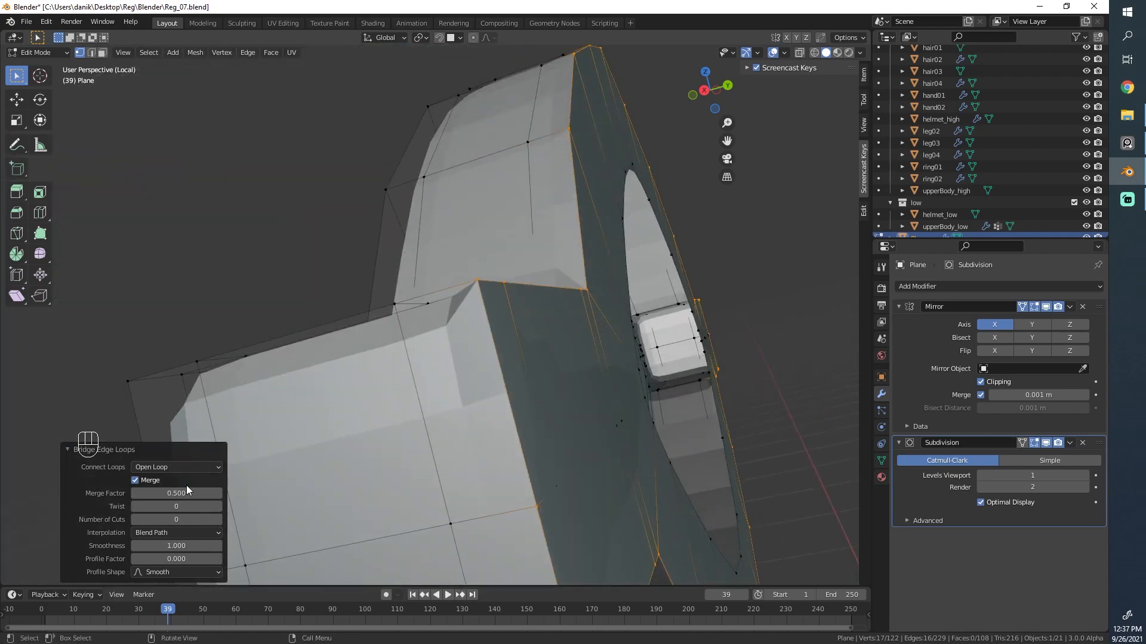
pyautogui.moveTo(176, 493); pyautogui.dragTo(135, 494)
pyautogui.hotkey('ctrl', 'z')
pyautogui.hotkey('ctrl', 'shift', 'z')
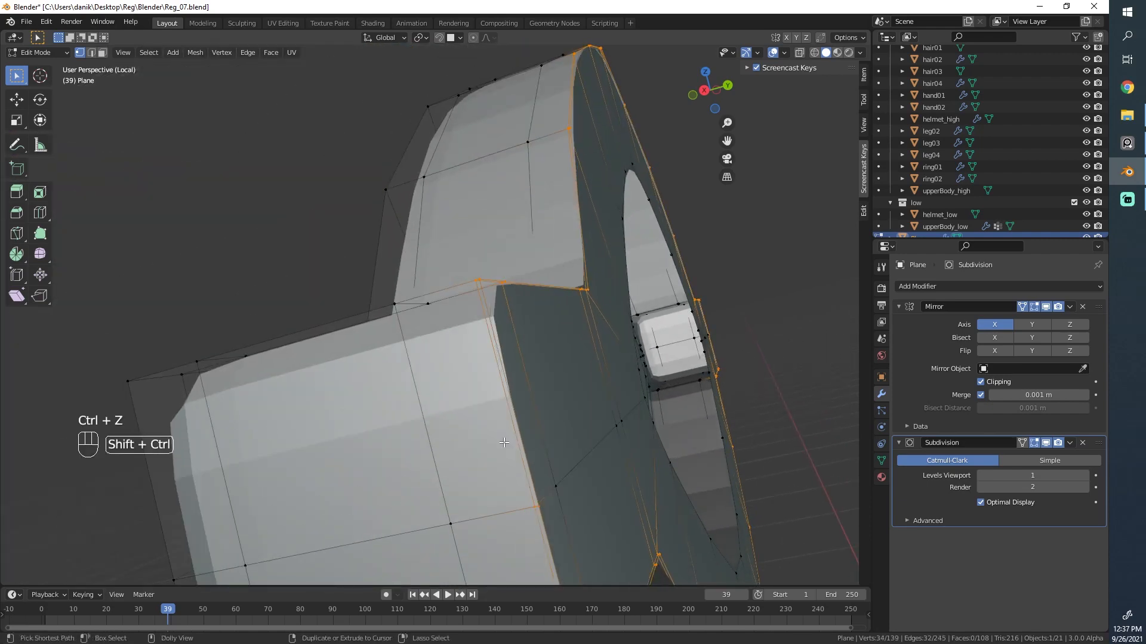
# Step: Recalculate the normals of the whole ornament mesh to face outward
pyautogui.scroll(-6, 513, 430)
pyautogui.press('a')
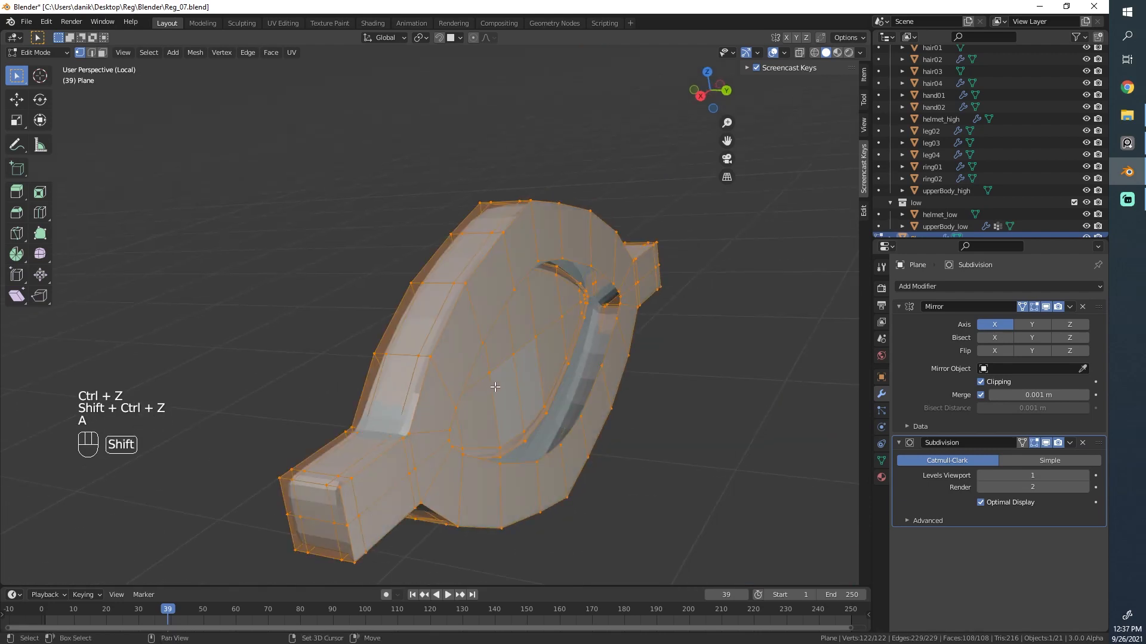
pyautogui.hotkey('shift', 'n')
pyautogui.scroll(5, 496, 386)
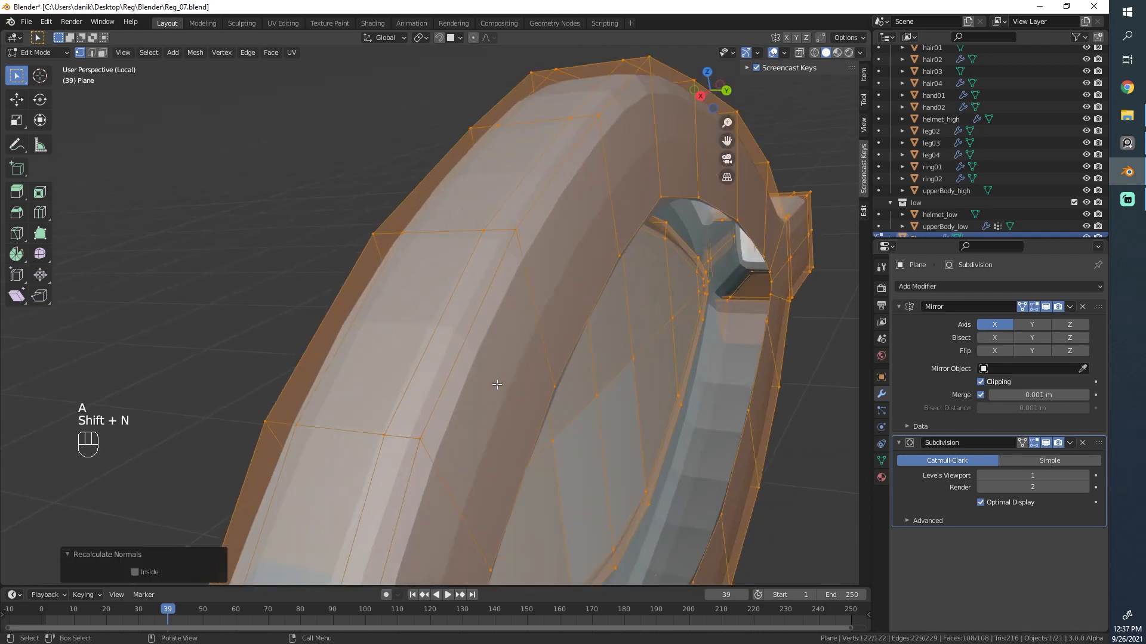
pyautogui.moveTo(496, 385); pyautogui.dragTo(473, 384, button='middle')
pyautogui.press('Tab')
pyautogui.press('Tab')
# Step: Fill the opening in the back plate with faces between its upper and lower inner edges, working out toward the pointed ends
pyautogui.moveTo(503, 451); pyautogui.dragTo(448, 442, button='middle')
pyautogui.scroll(-4, 454, 418)
pyautogui.scroll(3, 453, 382)
pyautogui.moveTo(453, 382); pyautogui.dragTo(445, 393, button='middle')
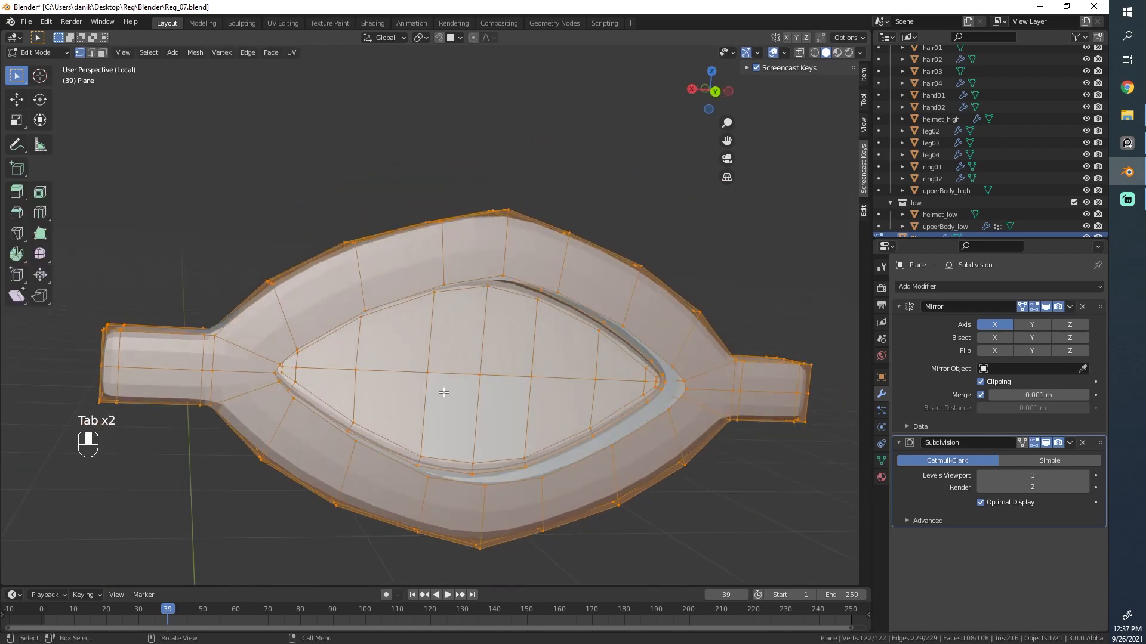
pyautogui.scroll(1, 445, 393)
pyautogui.click(493, 522)
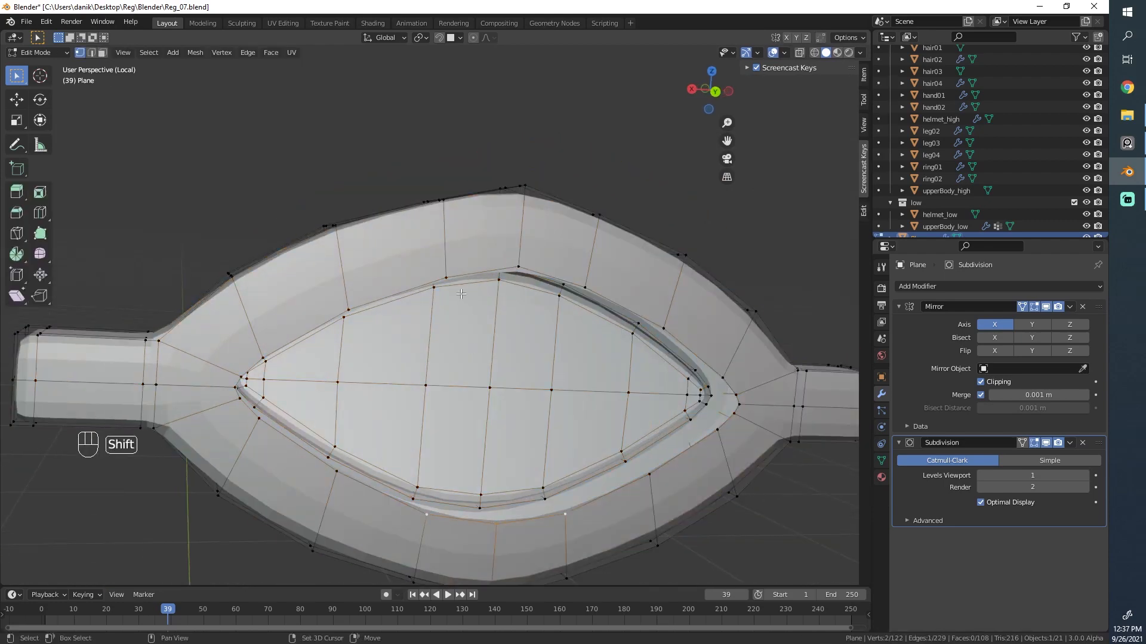
pyautogui.keyDown('shift'); pyautogui.click(515, 250); pyautogui.keyUp('shift')
pyautogui.press('f')
pyautogui.press('f')
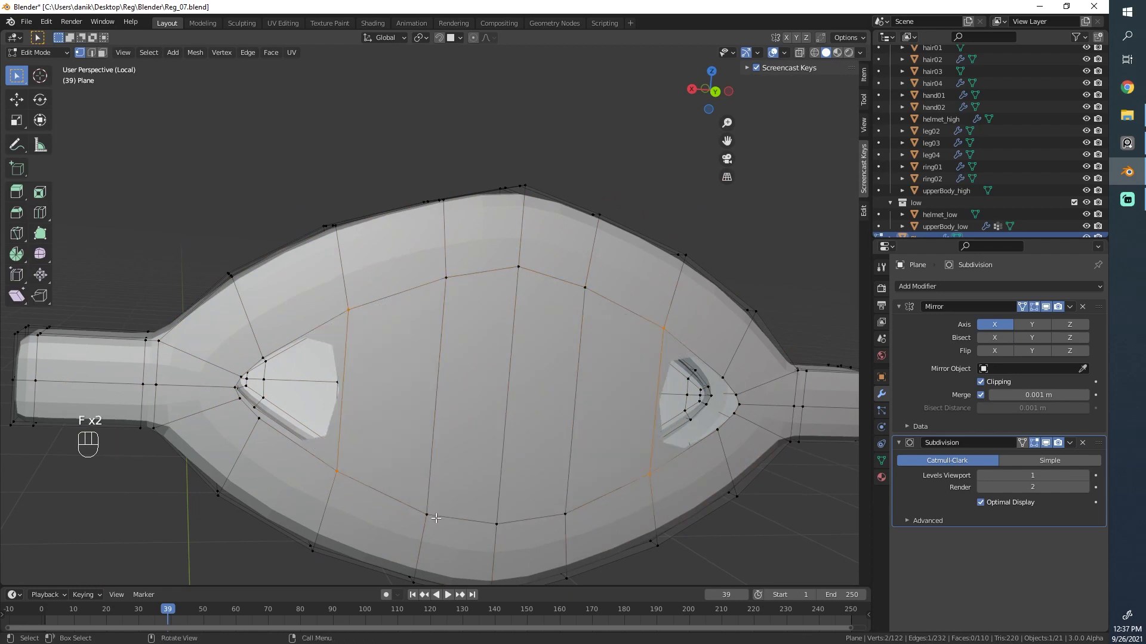
pyautogui.press('f')
# Step: Add a centred lengthwise loop cut through the new back faces and fill the remaining gaps at the pointed ends
pyautogui.hotkey('ctrl', 'r')
pyautogui.rightClick(264, 394)
pyautogui.click(249, 422)
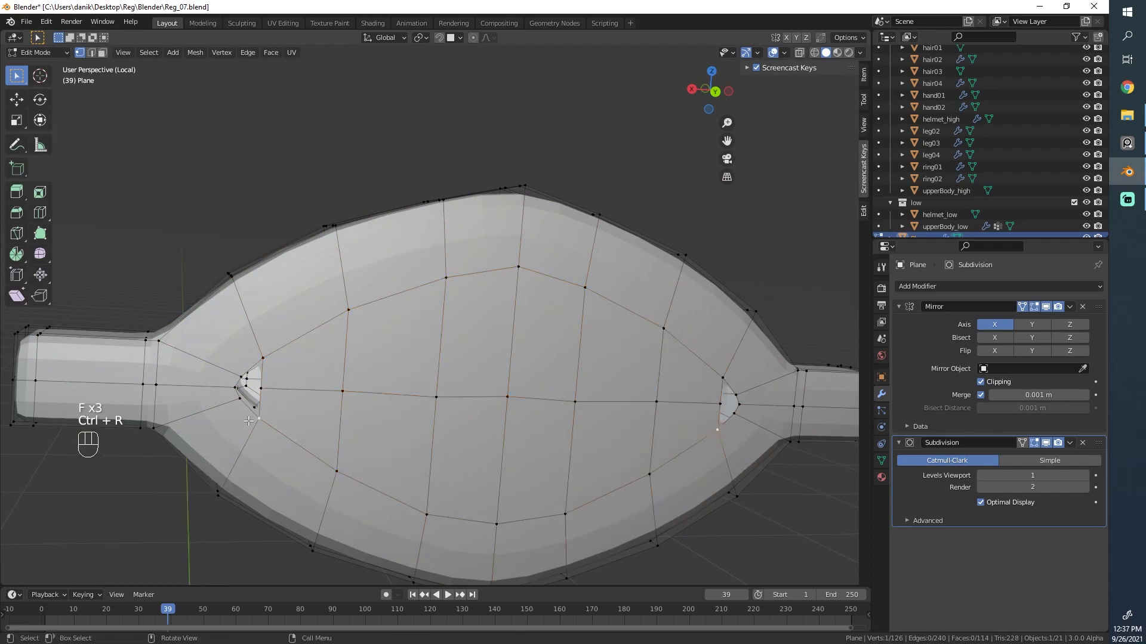
pyautogui.press('f')
pyautogui.press('f')
pyautogui.scroll(-4, 347, 381)
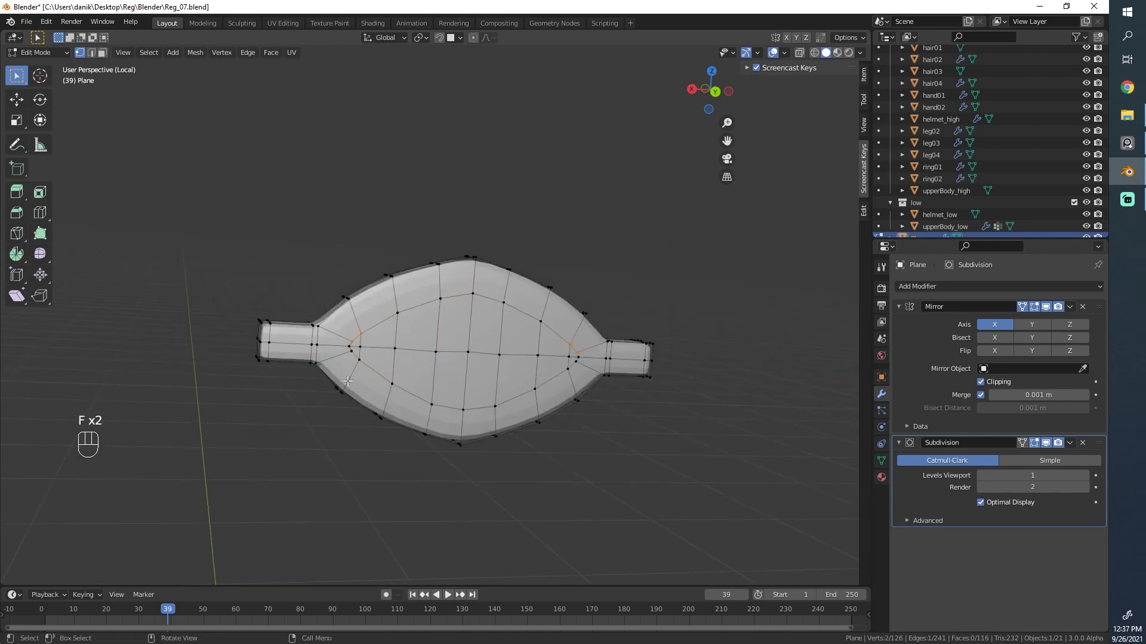
pyautogui.scroll(2, 348, 381)
pyautogui.press('g')
pyautogui.rightClick(347, 380)
# Step: Return to Object Mode and shade the ornament smooth
pyautogui.scroll(-3, 347, 381)
pyautogui.moveTo(412, 417); pyautogui.dragTo(586, 405, button='middle')
pyautogui.press('Tab')
pyautogui.scroll(-2, 537, 376)
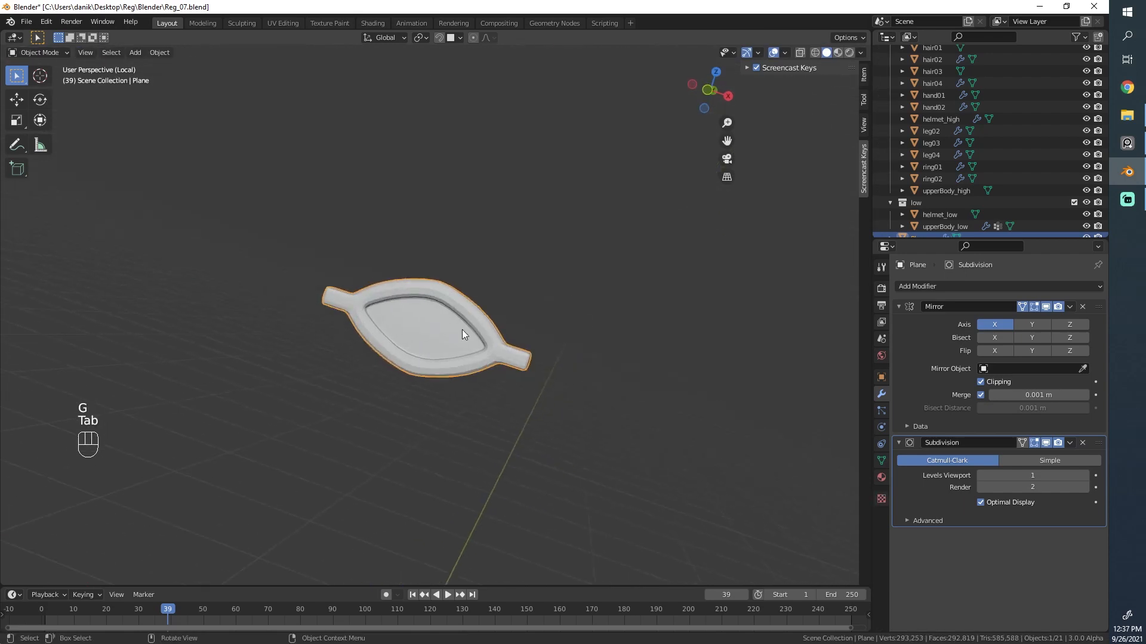
pyautogui.rightClick(449, 332)
pyautogui.click(448, 332)
pyautogui.scroll(3, 420, 367)
pyautogui.moveTo(396, 400); pyautogui.dragTo(482, 418, button='middle')
pyautogui.hotkey('alt', 'a')
pyautogui.scroll(3, 475, 376)
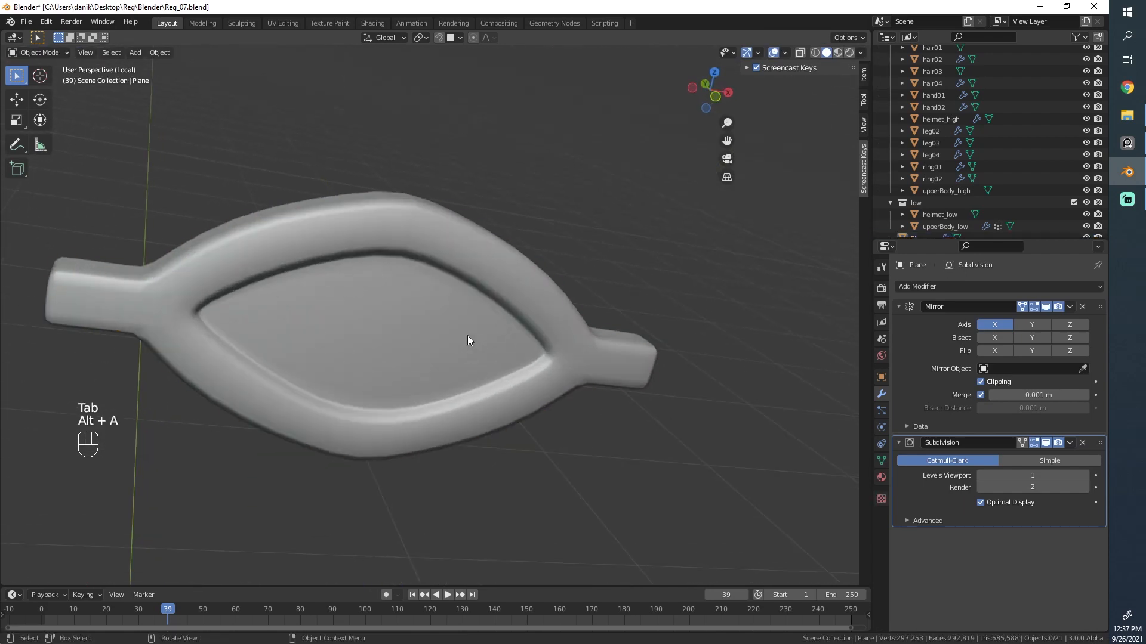
pyautogui.click(467, 341)
pyautogui.scroll(-3, 471, 358)
pyautogui.rightClick(453, 342)
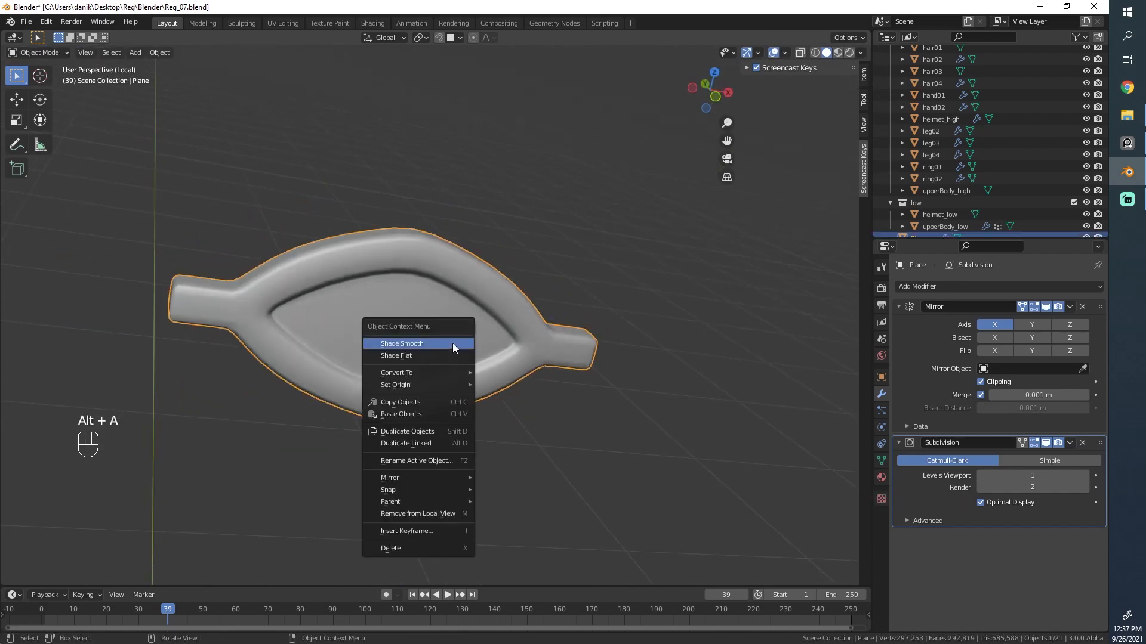
pyautogui.rightClick(459, 306)
pyautogui.scroll(-3, 522, 278)
pyautogui.keyDown('alt'); pyautogui.moveTo(521, 278); pyautogui.dragTo(486, 314, button='middle'); pyautogui.keyUp('alt')
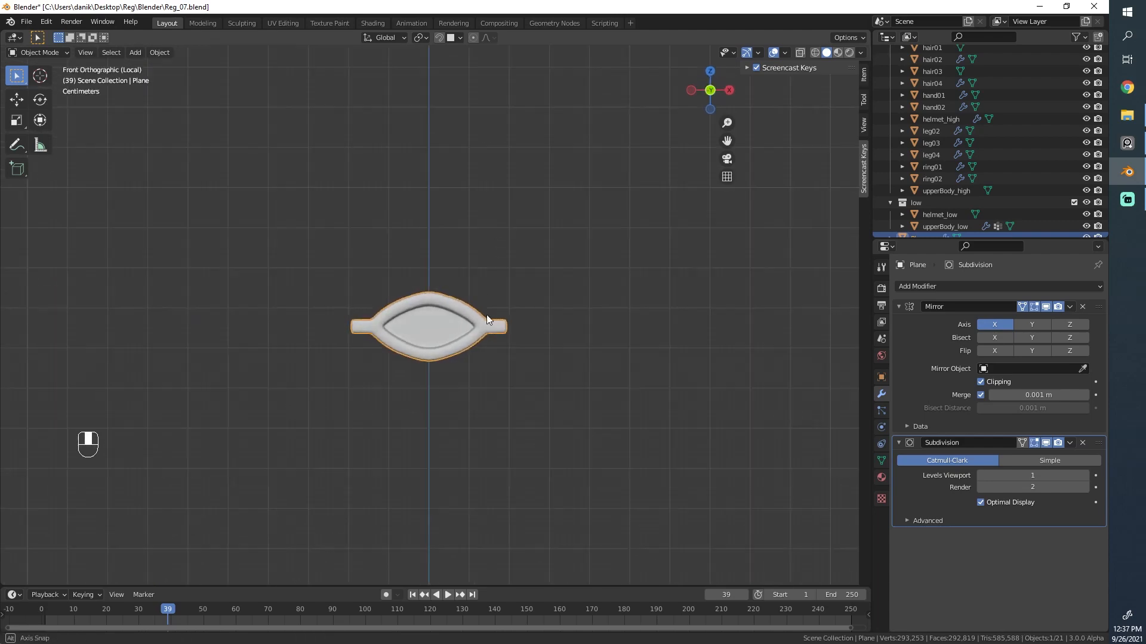
# Step: Exit local view and select the ornament in right side view, keeping the waistband and body in sight
pyautogui.press('/')
pyautogui.hotkey('alt', 'a')
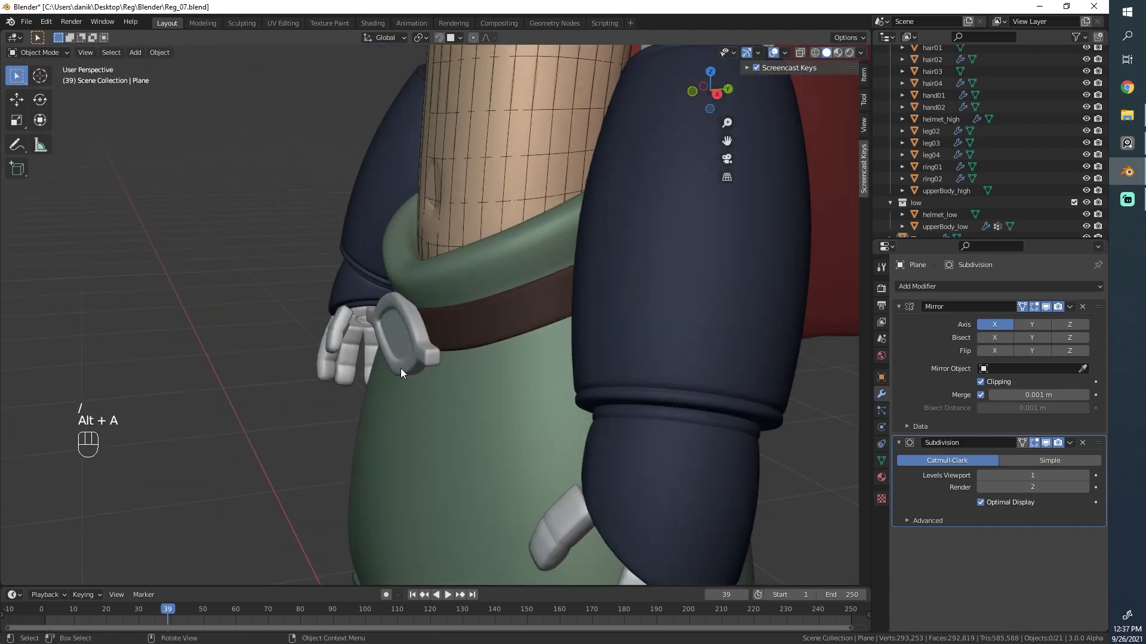
pyautogui.moveTo(401, 368); pyautogui.dragTo(358, 352, button='middle')
pyautogui.click(379, 308)
pyautogui.keyDown('alt'); pyautogui.moveTo(378, 306); pyautogui.dragTo(387, 336, button='middle'); pyautogui.keyUp('alt')
pyautogui.scroll(2, 363, 342)
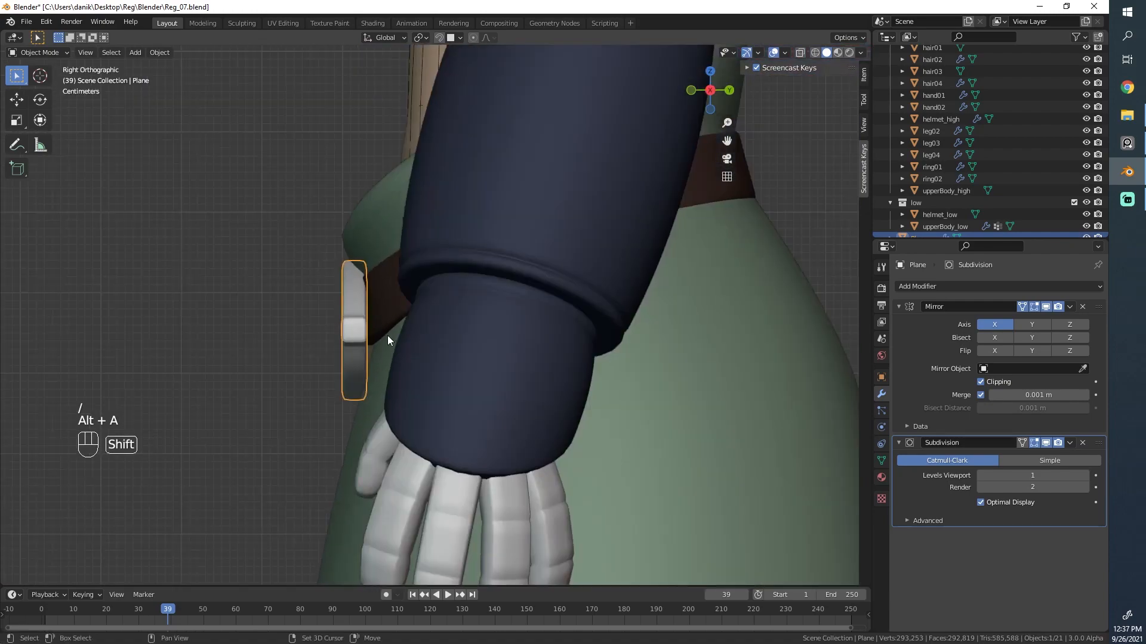
pyautogui.press('Tab')
pyautogui.press('a')
pyautogui.scroll(-6, 382, 346)
pyautogui.press('Tab')
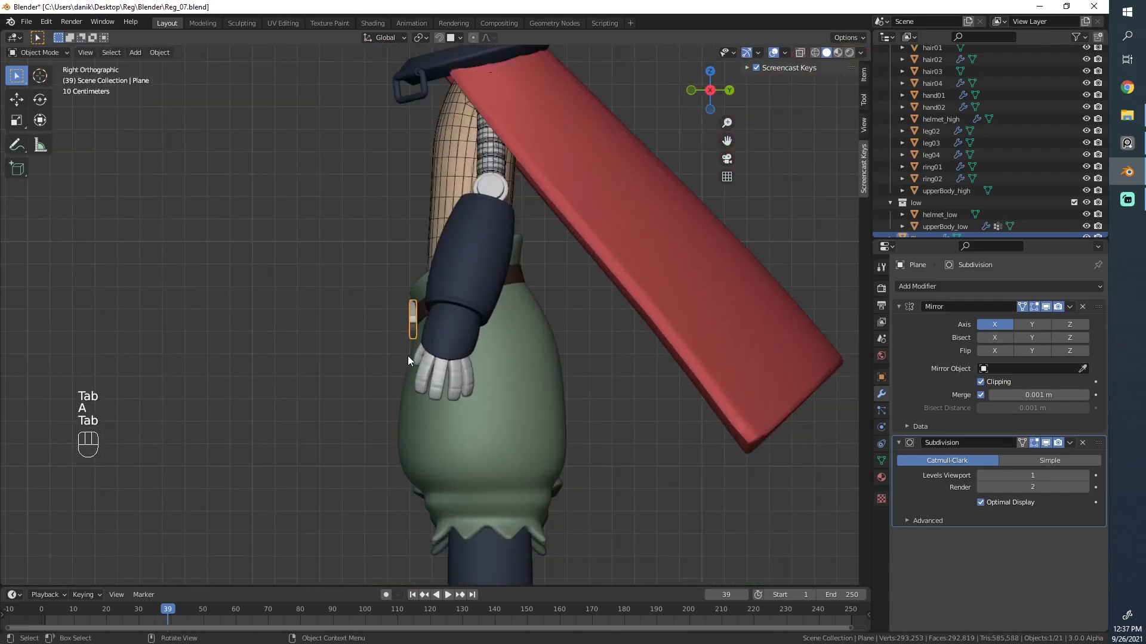
# Step: Select the ornament's vertical centre edge loop in Edit Mode and switch the viewport to wireframe
pyautogui.moveTo(358, 226); pyautogui.dragTo(501, 263, button='middle')
pyautogui.press('Tab')
pyautogui.scroll(6, 391, 323)
pyautogui.keyDown('alt'); pyautogui.click(443, 334); pyautogui.keyUp('alt')
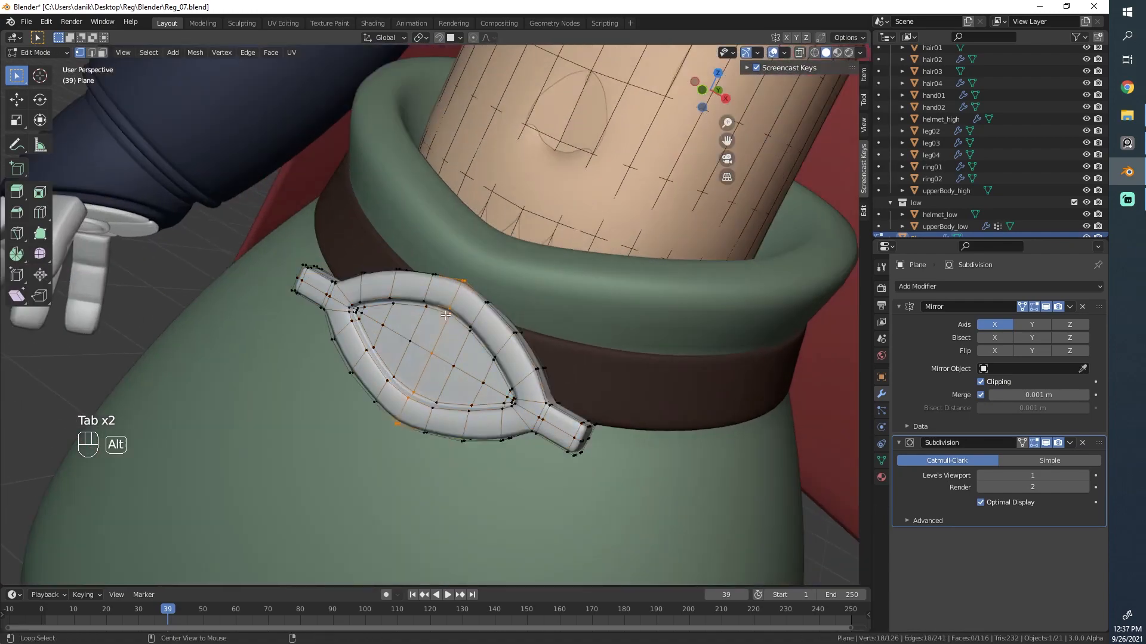
pyautogui.moveTo(442, 343); pyautogui.dragTo(435, 391, button='middle')
pyautogui.press('z')
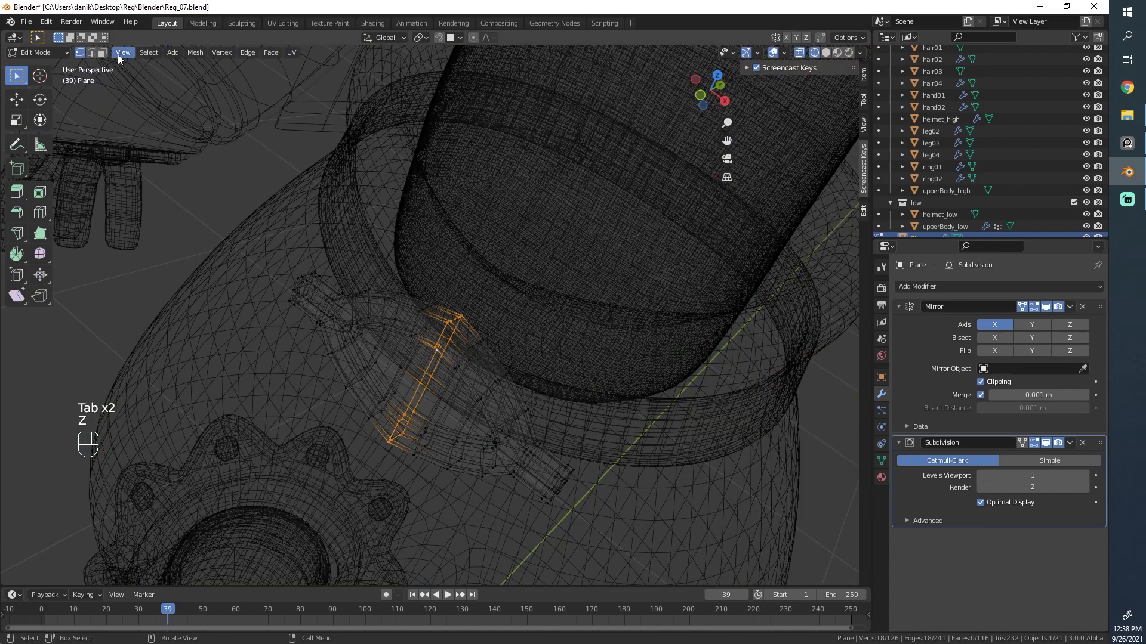
# Step: Try to set the ornament's origin to the 3D cursor
pyautogui.press('Tab')
pyautogui.click(157, 53)
pyautogui.moveTo(201, 78)
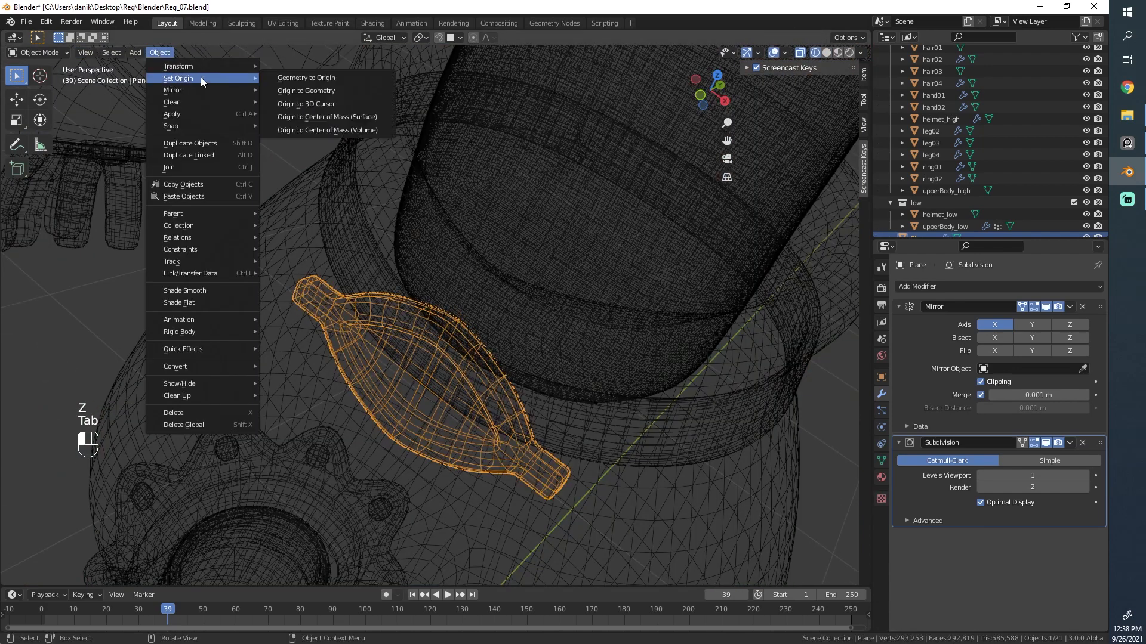
pyautogui.click(300, 104)
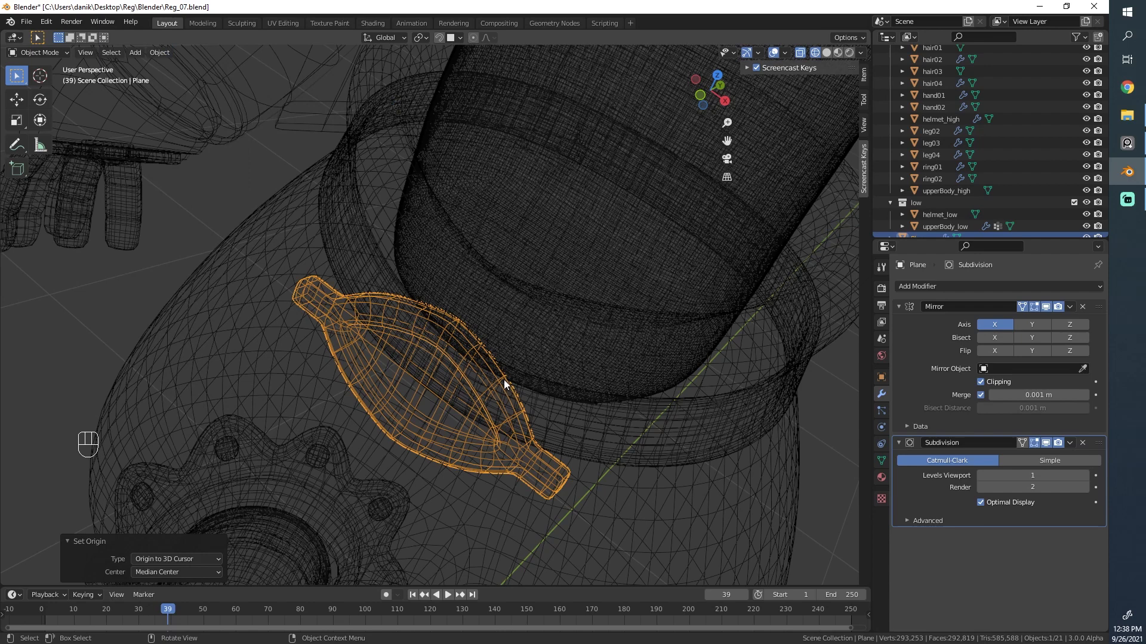
pyautogui.hotkey('ctrl', 'z')
# Step: Snap the 3D cursor to the ornament's selected centre edge loop
pyautogui.press('Tab')
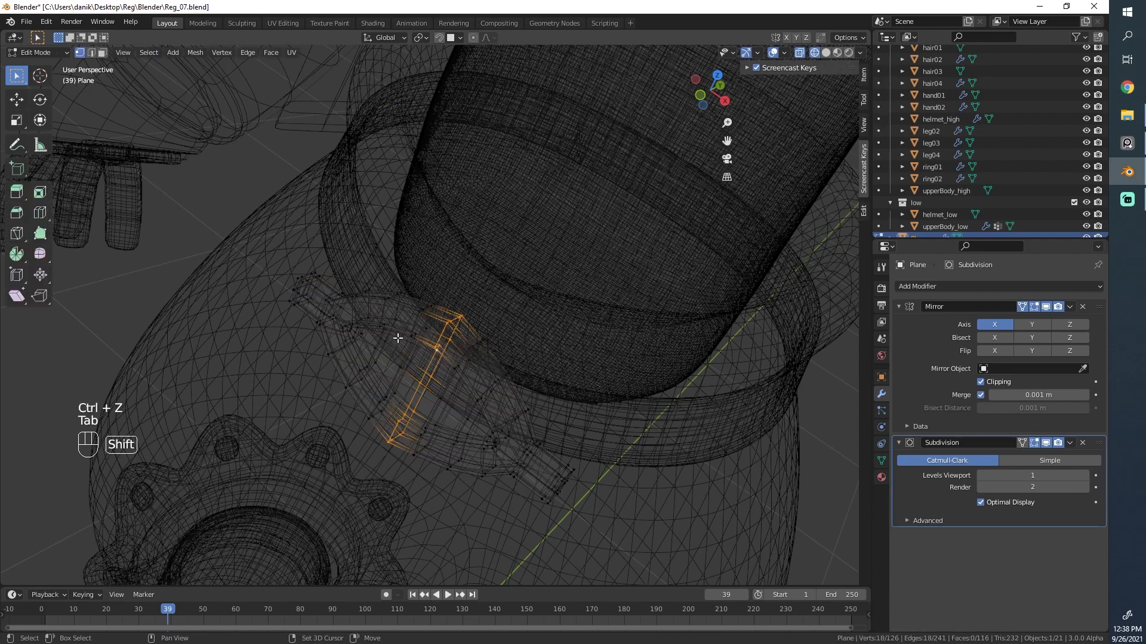
pyautogui.hotkey('shift', 's')
pyautogui.press('Escape')
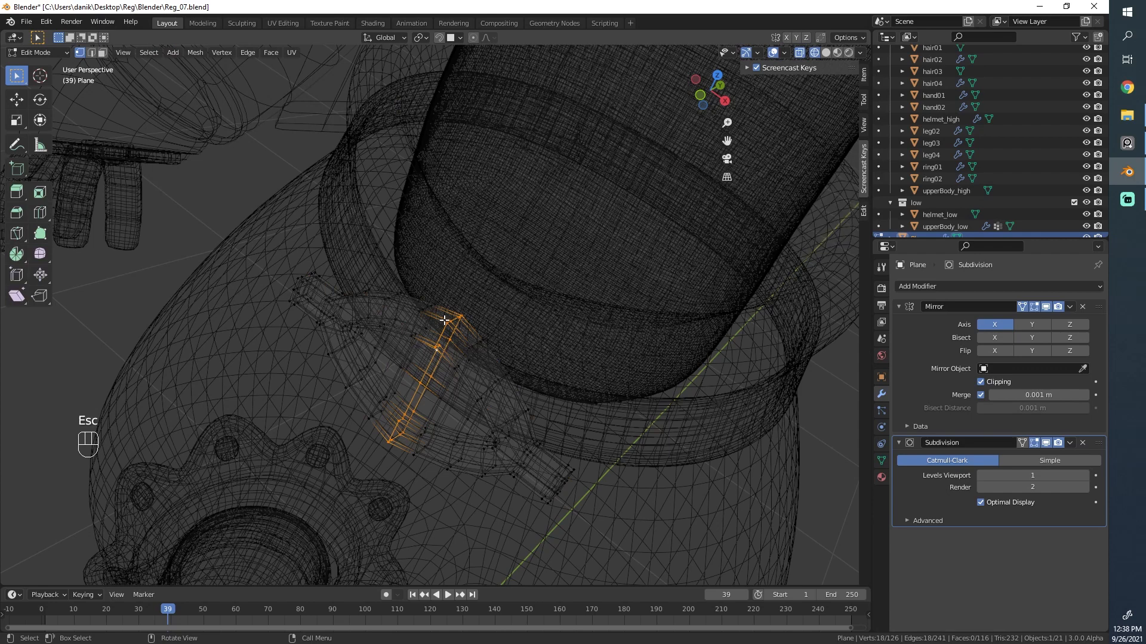
pyautogui.hotkey('shift', 's')
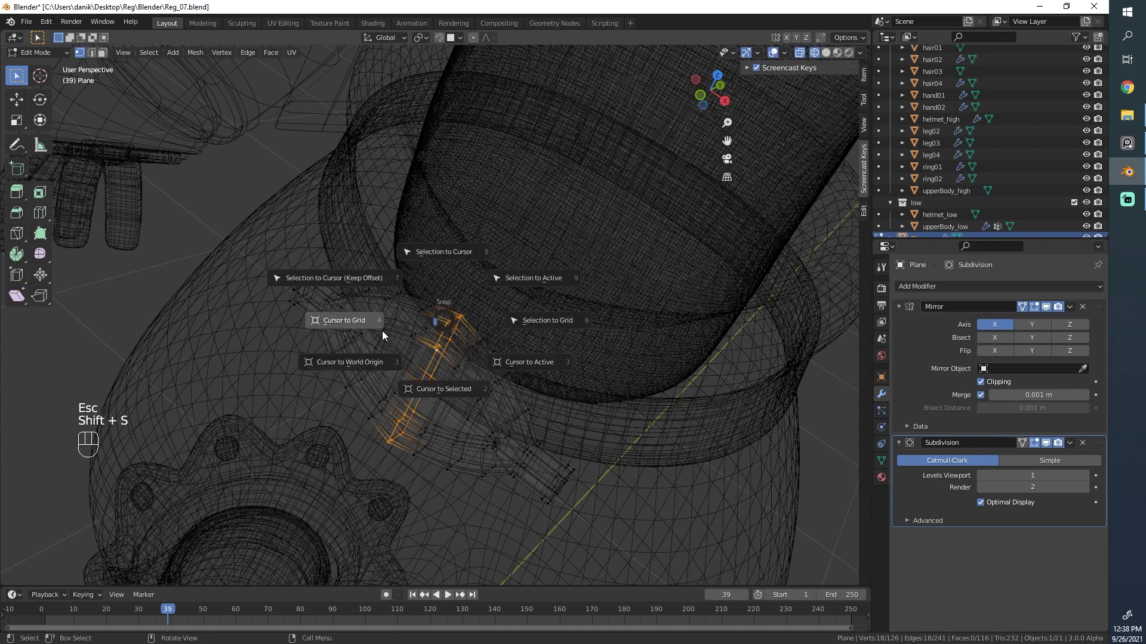
pyautogui.click(457, 397)
# Step: Return to Object Mode and set the ornament's origin to the 3D cursor
pyautogui.press('Tab')
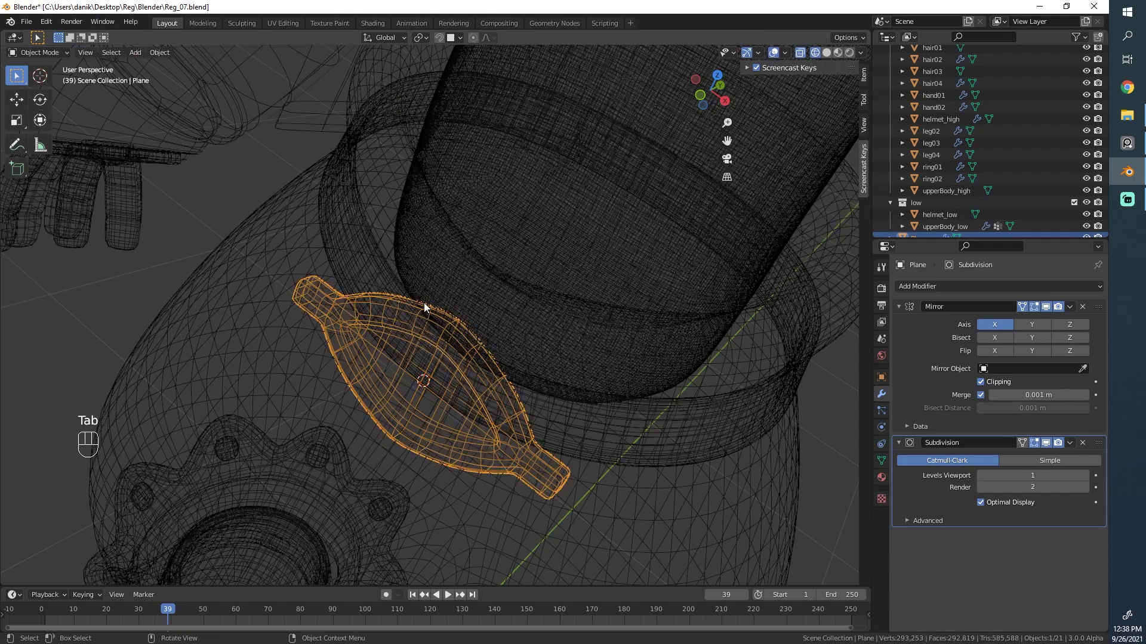
pyautogui.click(150, 53)
pyautogui.moveTo(165, 78)
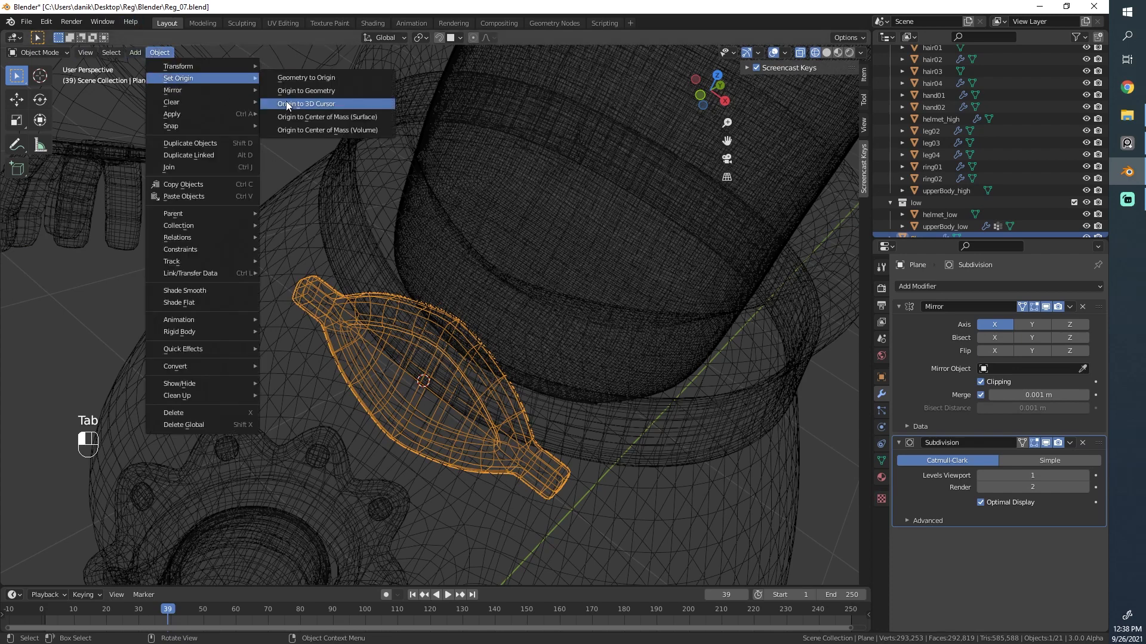
pyautogui.click(287, 104)
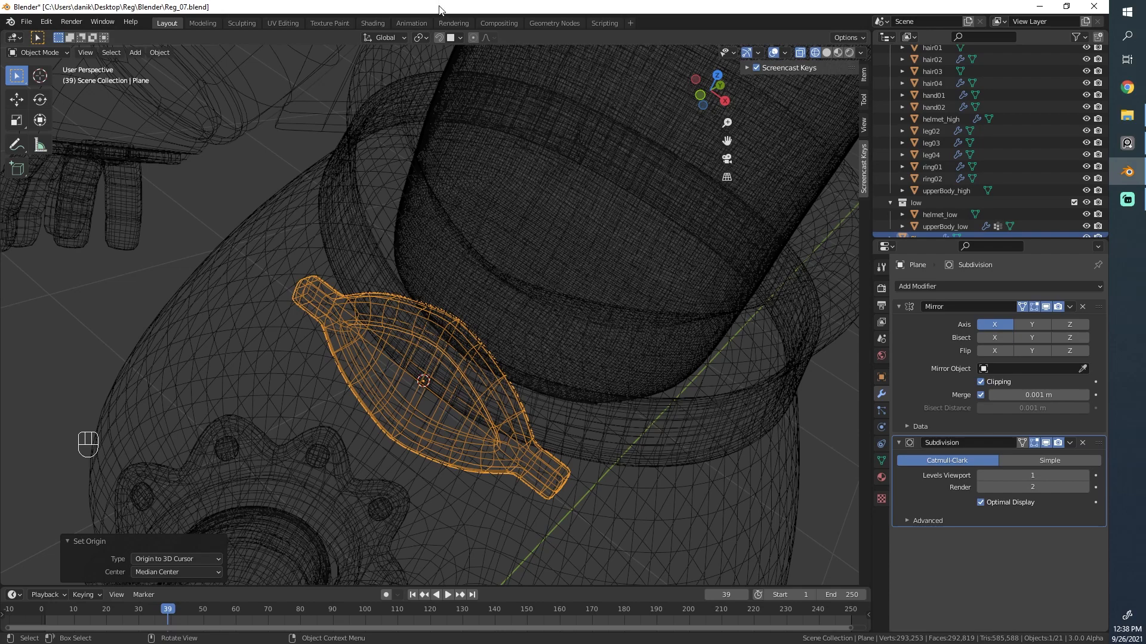
# Step: In solid shading and right side view, rotate the ornament by -6.93° and move it slightly up and away from the body
pyautogui.press('z')
pyautogui.moveTo(581, 304)
pyautogui.mouseDown(button='middle')
pyautogui.moveTo(360, 349)
pyautogui.moveTo(470, 330)
pyautogui.mouseUp(button='middle')
pyautogui.scroll(1, 470, 331)
pyautogui.press('r')
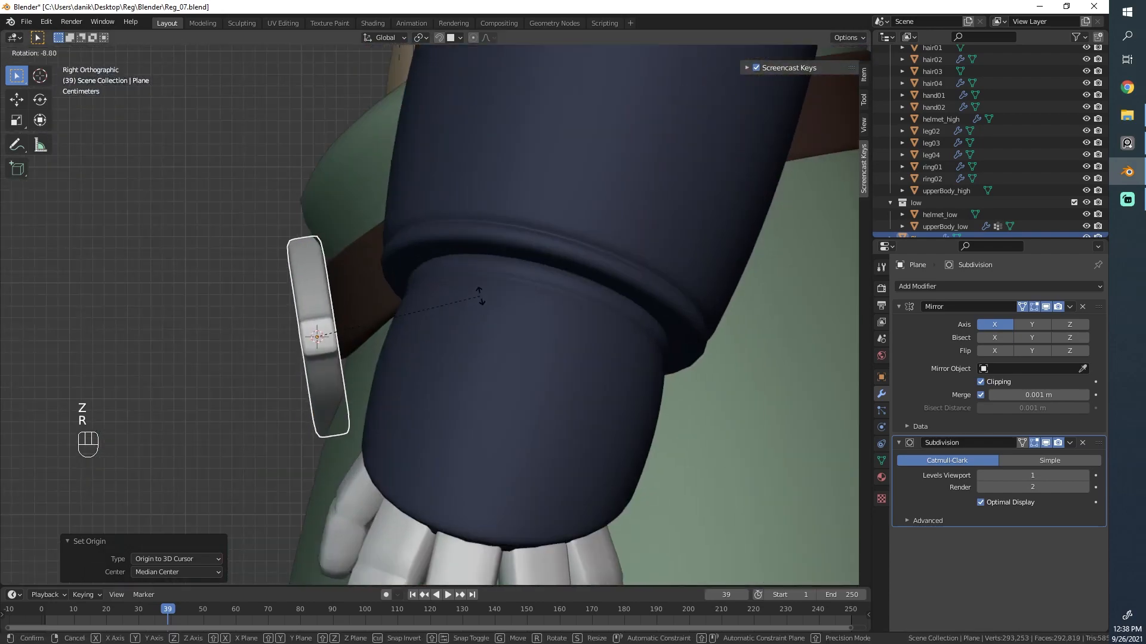
pyautogui.click(478, 302)
pyautogui.press('g')
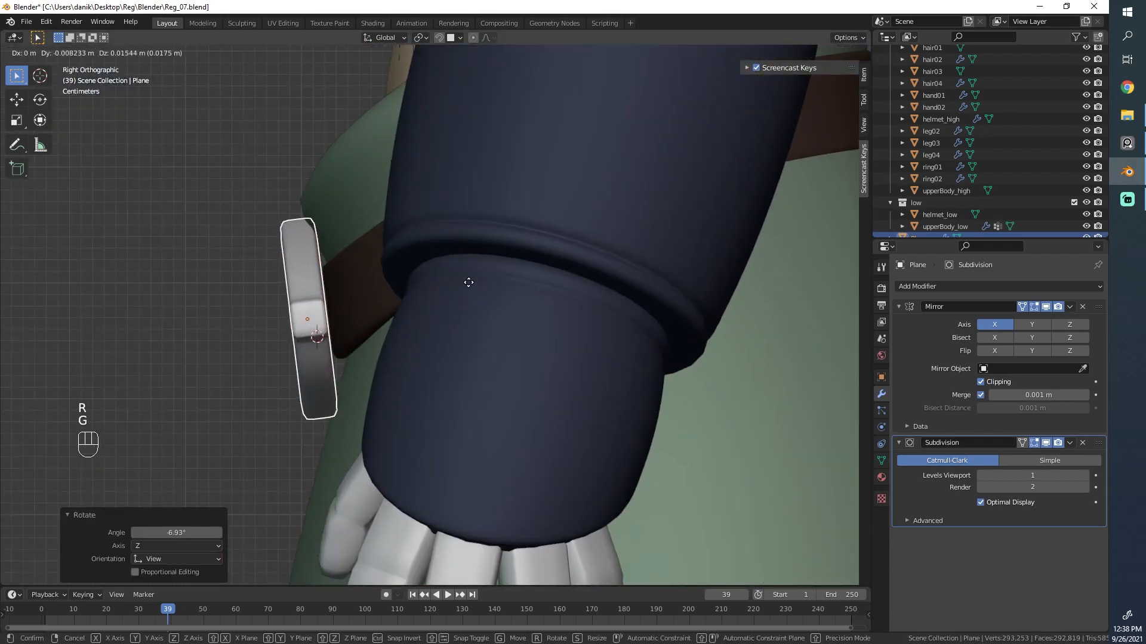
pyautogui.click(469, 282)
# Step: Examine how the tilted ornament sits against the waistband from the front and the side
pyautogui.moveTo(319, 282); pyautogui.dragTo(429, 323, button='middle')
pyautogui.scroll(-2, 345, 320)
pyautogui.hotkey('alt', 'a')
pyautogui.keyDown('alt'); pyautogui.scroll(-1, 478, 328); pyautogui.keyUp('alt')
pyautogui.moveTo(507, 328); pyautogui.dragTo(395, 327, button='middle')
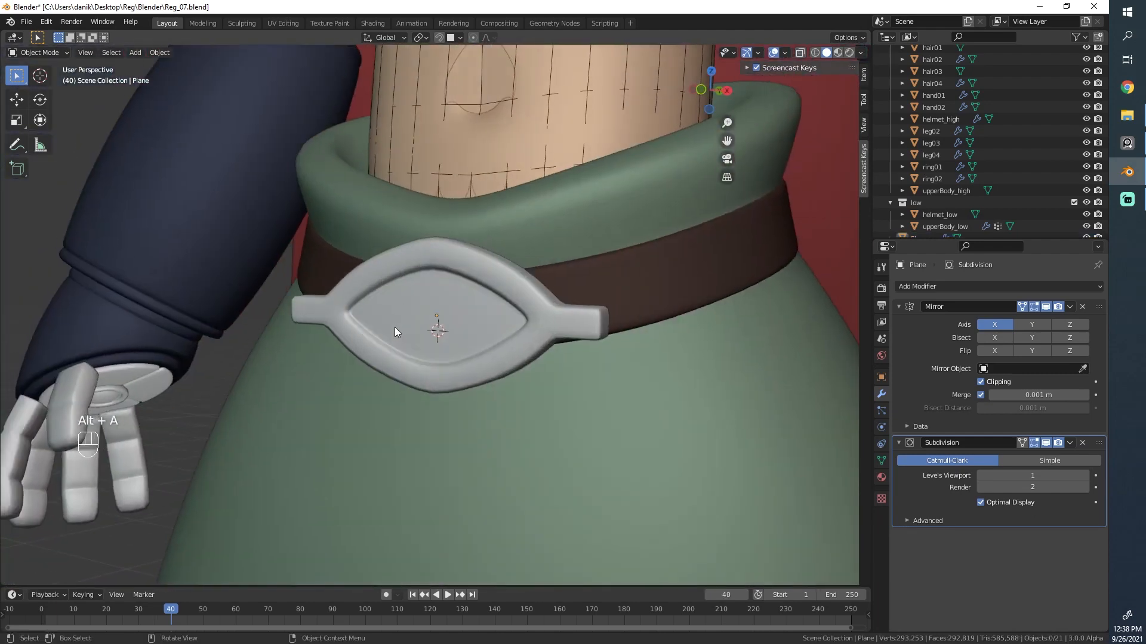
pyautogui.scroll(-2, 394, 327)
pyautogui.click(395, 328)
pyautogui.moveTo(553, 284); pyautogui.dragTo(337, 228, button='middle')
pyautogui.press('Tab')
pyautogui.press('Tab')
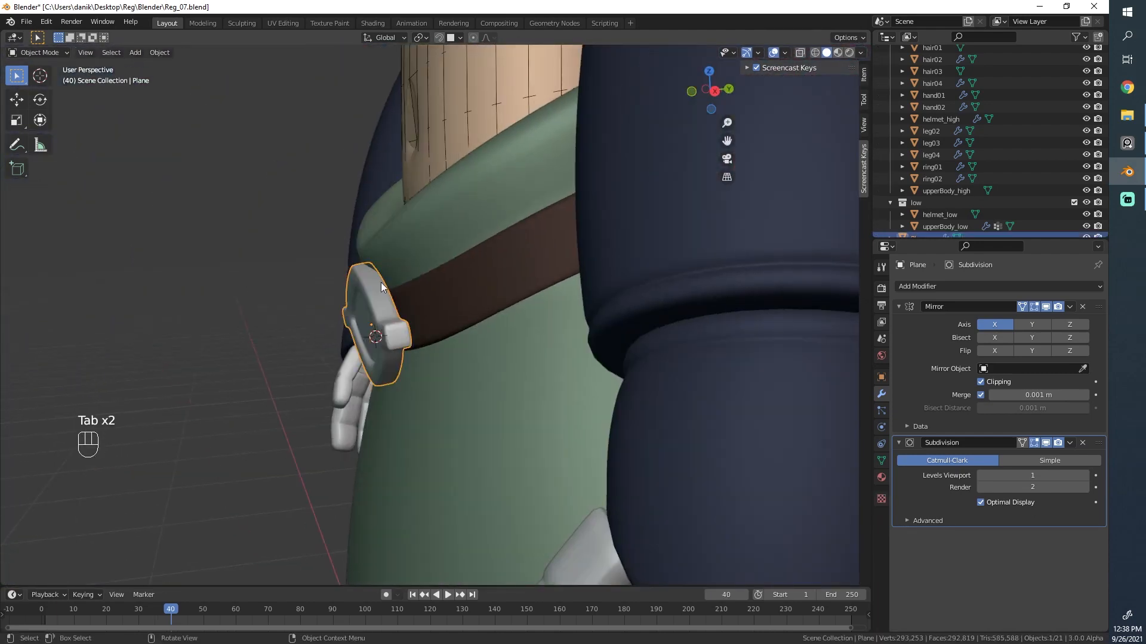
pyautogui.keyDown('alt'); pyautogui.moveTo(381, 282); pyautogui.dragTo(347, 224, button='middle'); pyautogui.keyUp('alt')
pyautogui.press('Escape')
pyautogui.press('Escape')
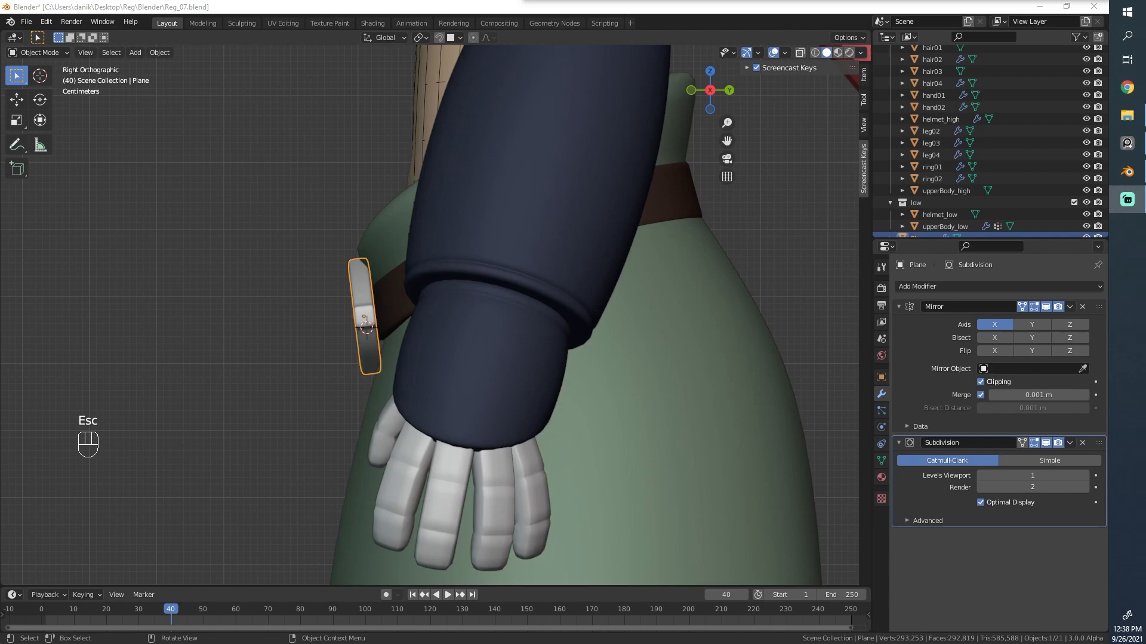
# Step: Move the ornament slightly in left side view to adjust its fit against the waistband
pyautogui.moveTo(525, 352); pyautogui.dragTo(672, 386, button='middle')
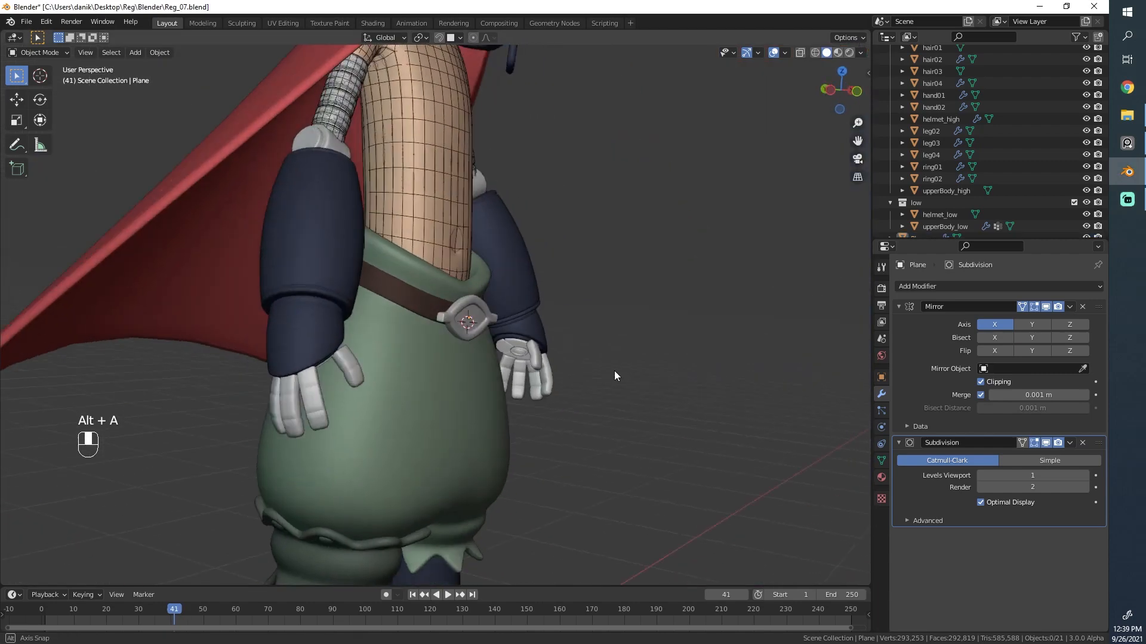
pyautogui.scroll(3, 495, 334)
pyautogui.click(486, 330)
pyautogui.keyDown('alt'); pyautogui.moveTo(487, 330); pyautogui.dragTo(502, 318, button='middle'); pyautogui.keyUp('alt')
pyautogui.scroll(3, 541, 311)
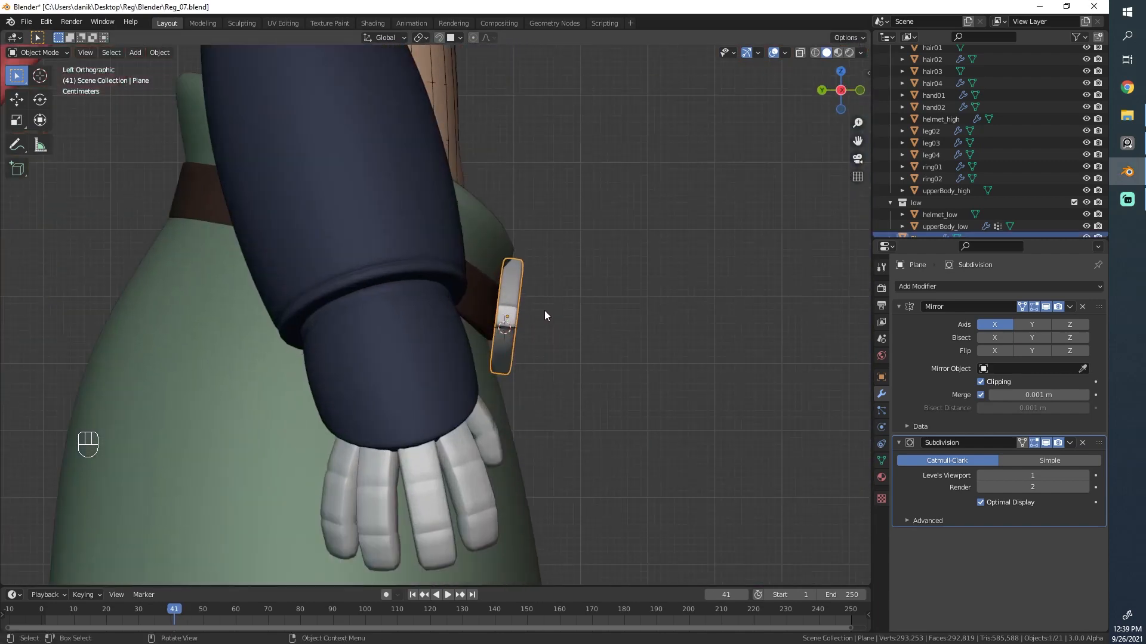
pyautogui.press('g')
pyautogui.middleClick(577, 311)
pyautogui.click(578, 312)
pyautogui.hotkey('alt', 'a')
pyautogui.moveTo(578, 312); pyautogui.dragTo(473, 313, button='middle')
pyautogui.scroll(-5, 473, 313)
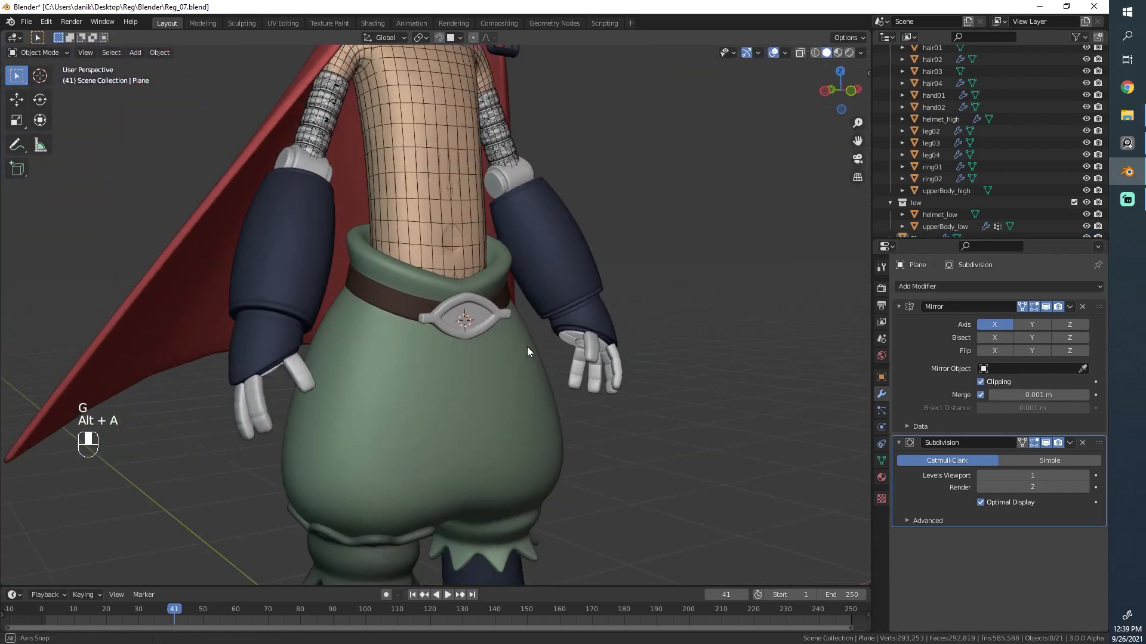
# Step: Box-select the ornament's upper centre vertices through the mesh in front wireframe view and return to solid shading
pyautogui.keyDown('alt'); pyautogui.moveTo(528, 346); pyautogui.dragTo(475, 348, button='middle'); pyautogui.keyUp('alt')
pyautogui.scroll(5, 485, 340)
pyautogui.press('Tab')
pyautogui.press('z')
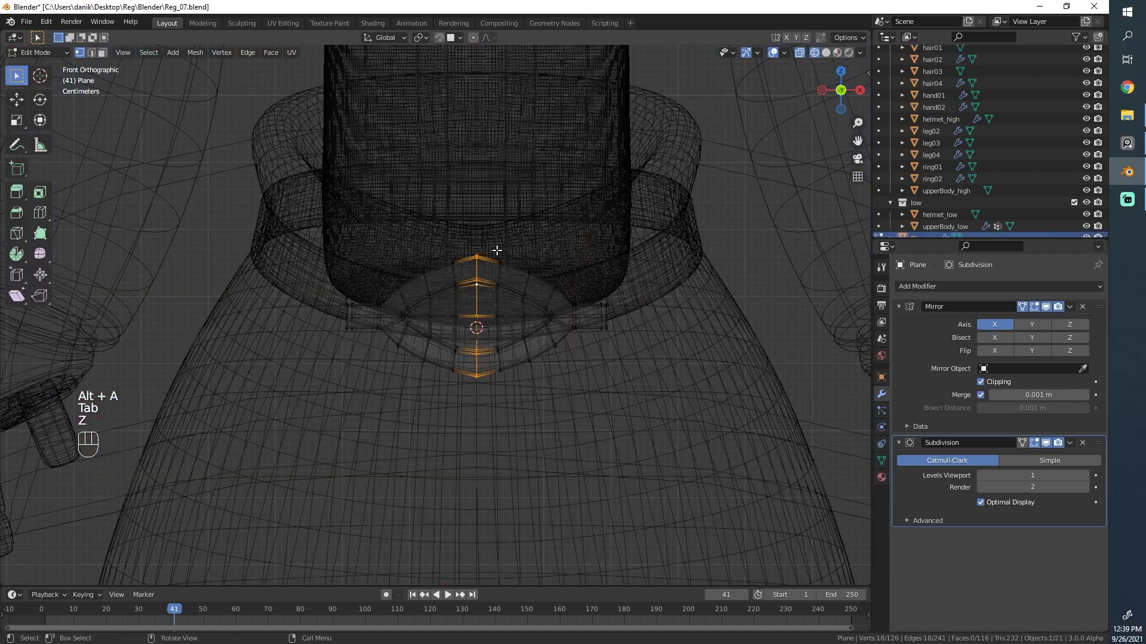
pyautogui.scroll(3, 537, 274)
pyautogui.hotkey('alt', 'a')
pyautogui.moveTo(511, 185); pyautogui.dragTo(510, 183)
pyautogui.moveTo(431, 303); pyautogui.dragTo(374, 285, button='middle')
pyautogui.press('z')
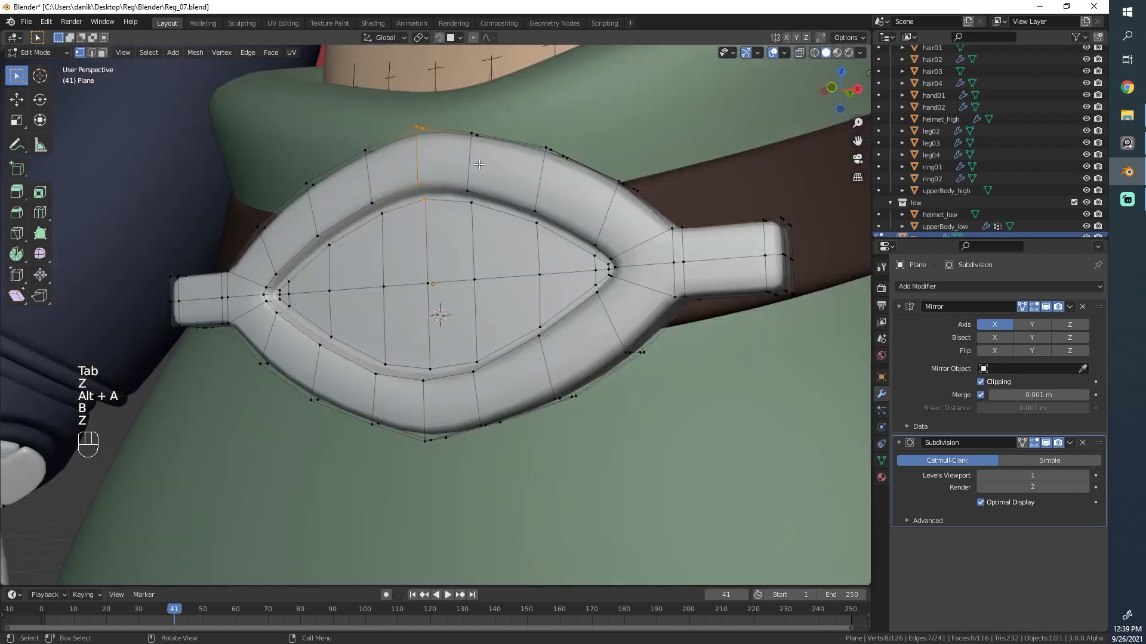
# Step: Lower the selected upper centre vertices about 0.0045 m along local Z and return to Object Mode
pyautogui.keyDown('shift'); pyautogui.moveTo(404, 140); pyautogui.dragTo(410, 274, button='middle'); pyautogui.keyUp('shift')
pyautogui.scroll(3, 432, 204)
pyautogui.scroll(-3, 422, 258)
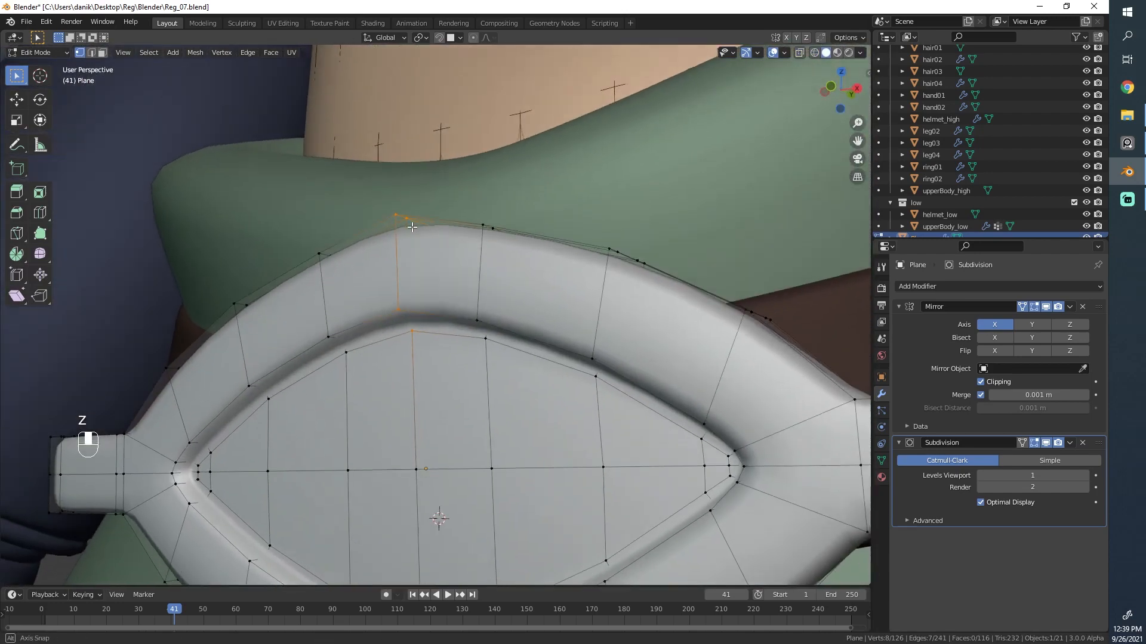
pyautogui.press('g')
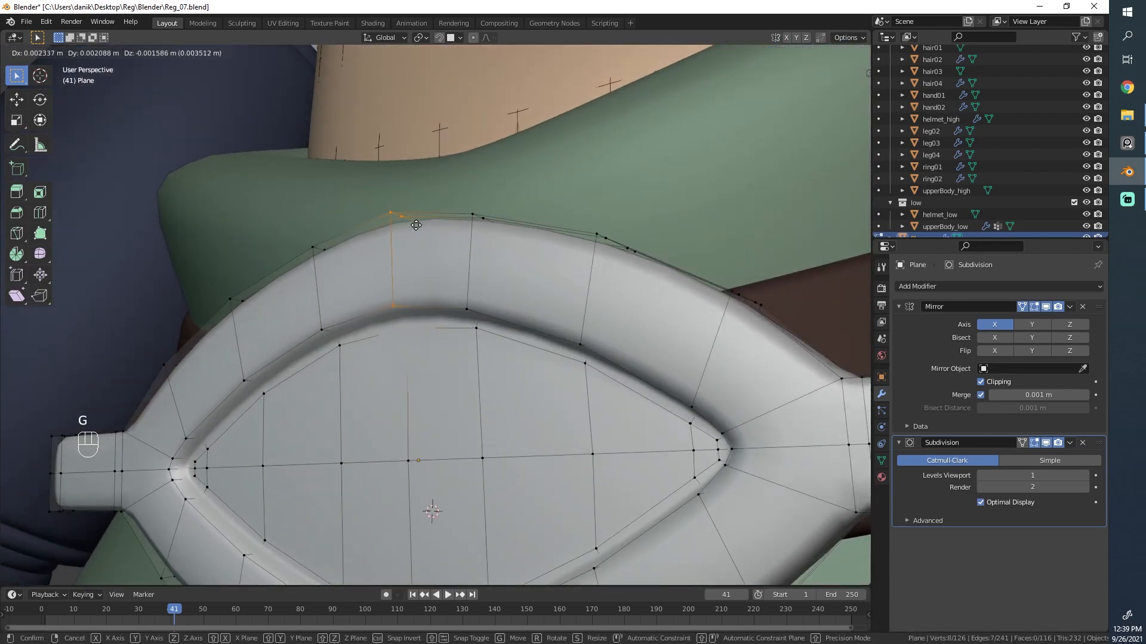
pyautogui.press('z')
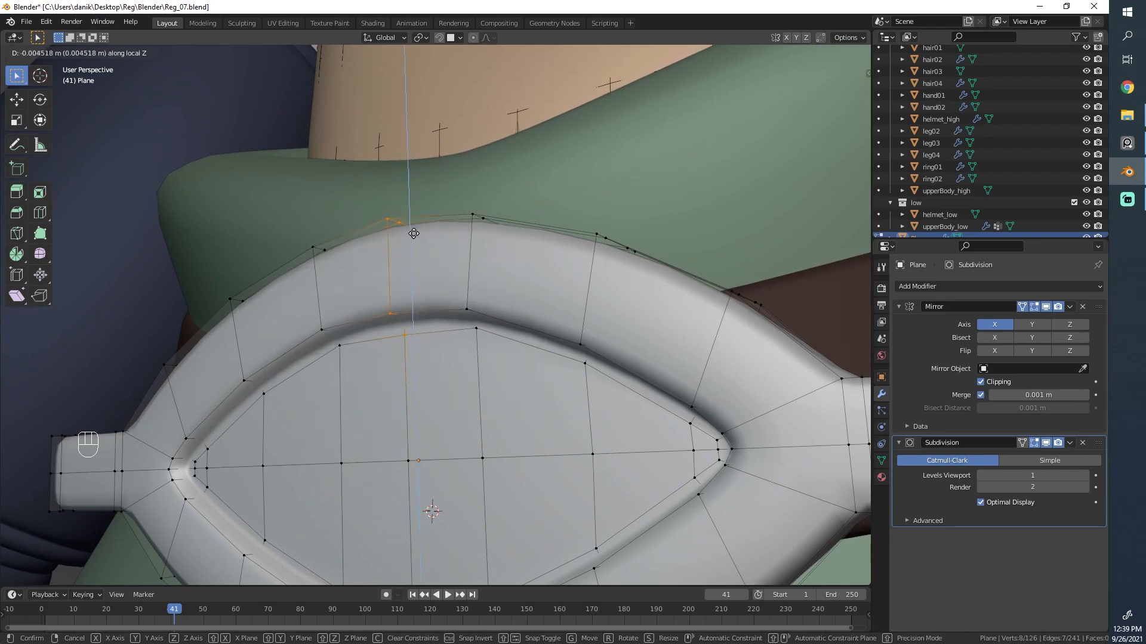
pyautogui.click(413, 234)
pyautogui.scroll(-4, 413, 233)
pyautogui.moveTo(414, 233); pyautogui.dragTo(498, 418, button='middle')
pyautogui.scroll(1, 503, 438)
pyautogui.press('Tab')
pyautogui.scroll(-5, 502, 438)
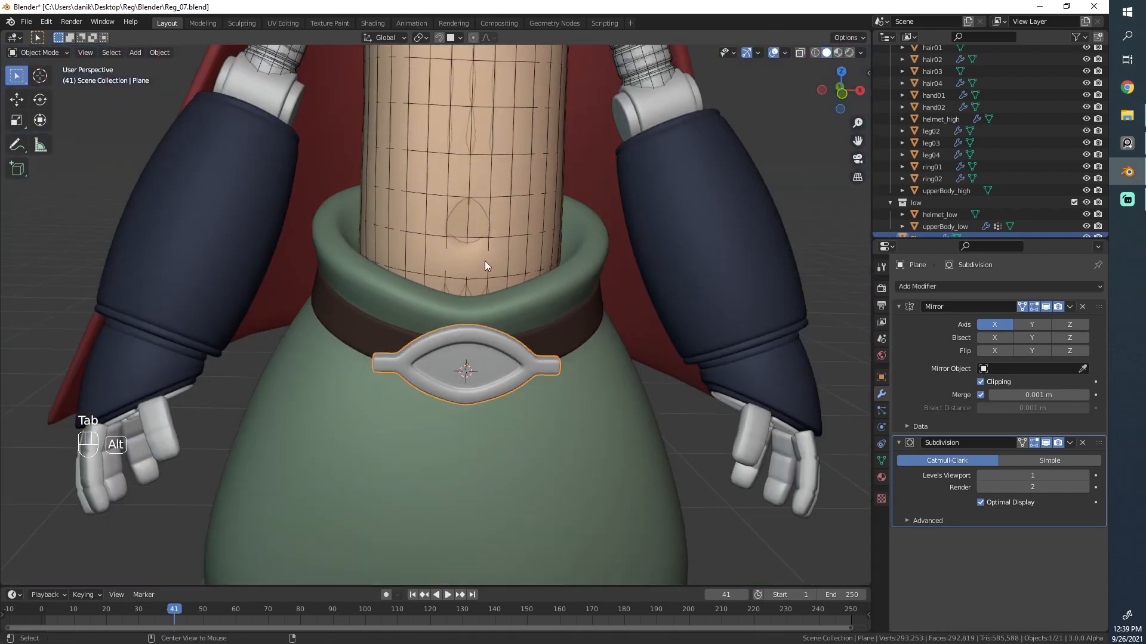
# Step: Compare the ornament's upper rim before and after the vertex move by undoing and redoing it
pyautogui.hotkey('alt', 'a')
pyautogui.moveTo(485, 262); pyautogui.dragTo(469, 253, button='middle')
pyautogui.hotkey('ctrl', 'z')
pyautogui.hotkey('ctrl', 'z')
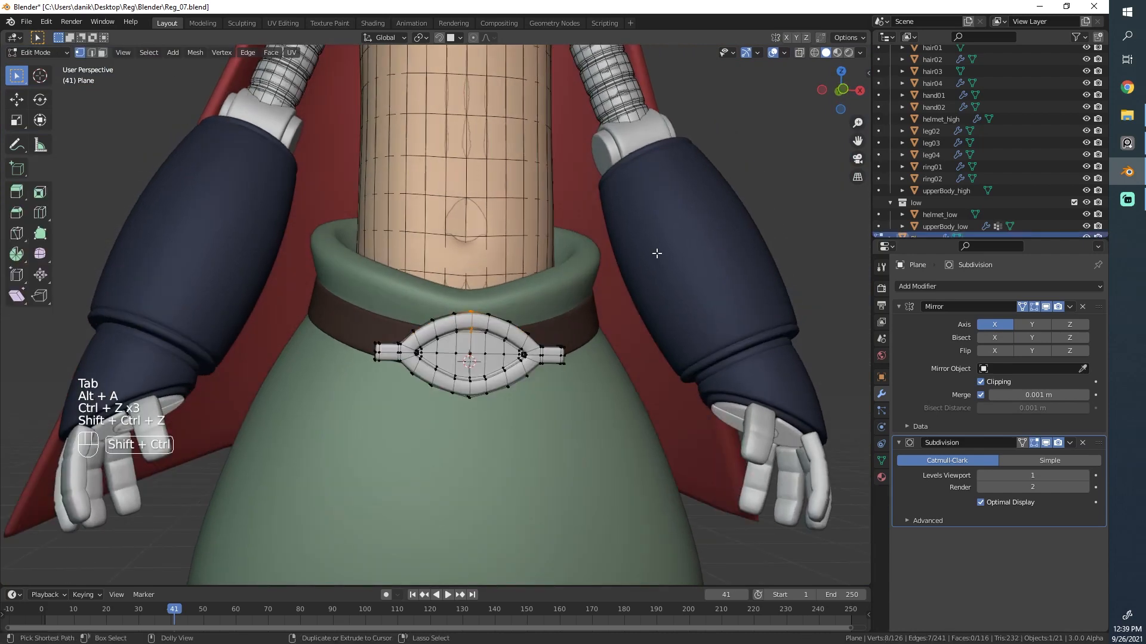
pyautogui.moveTo(657, 253); pyautogui.dragTo(628, 283, button='middle')
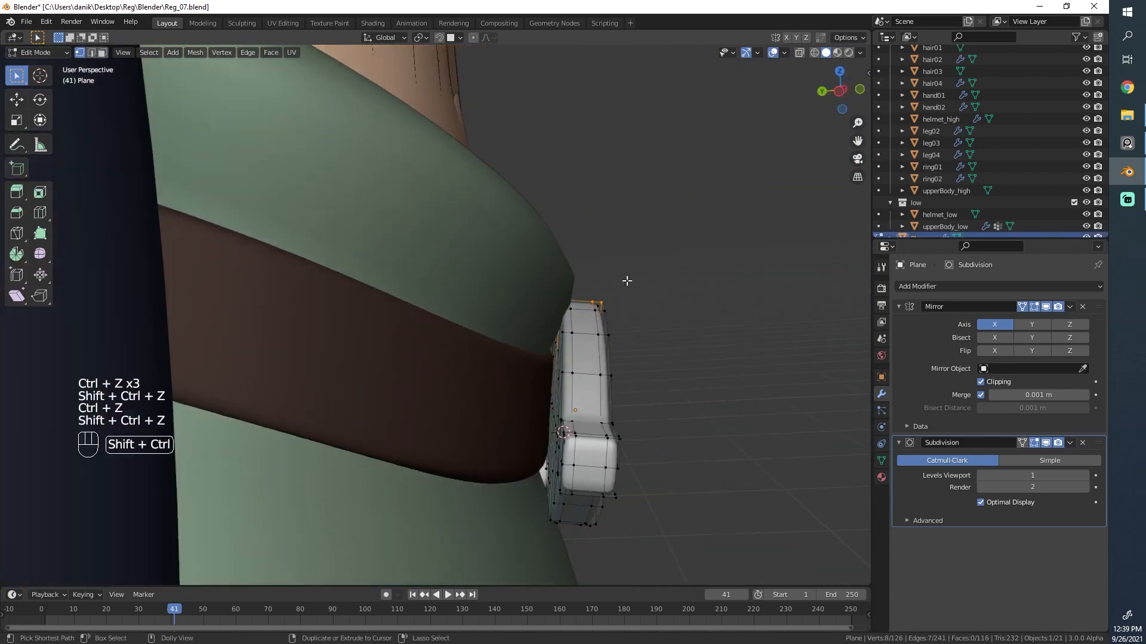
# Step: Box-select the vertices at the ornament's lower centre peak in wireframe shading
pyautogui.moveTo(478, 273); pyautogui.dragTo(531, 333, button='middle')
pyautogui.press('z')
pyautogui.click(338, 311)
pyautogui.moveTo(647, 502); pyautogui.dragTo(466, 404, button='middle')
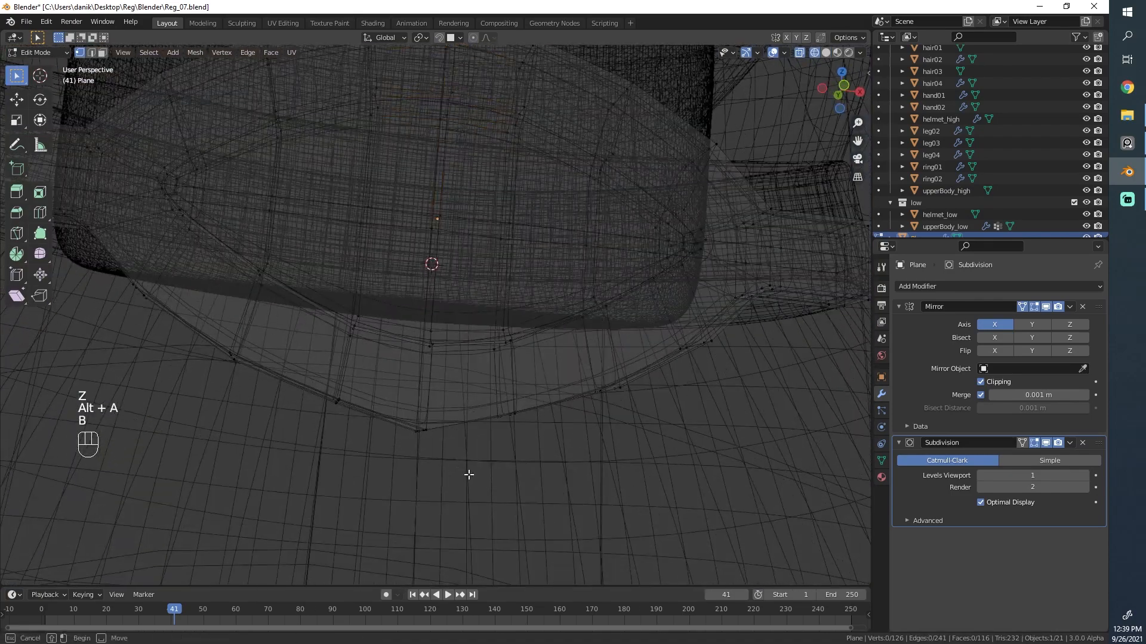
pyautogui.moveTo(469, 474); pyautogui.dragTo(395, 394)
pyautogui.moveTo(462, 394); pyautogui.dragTo(556, 420, button='middle')
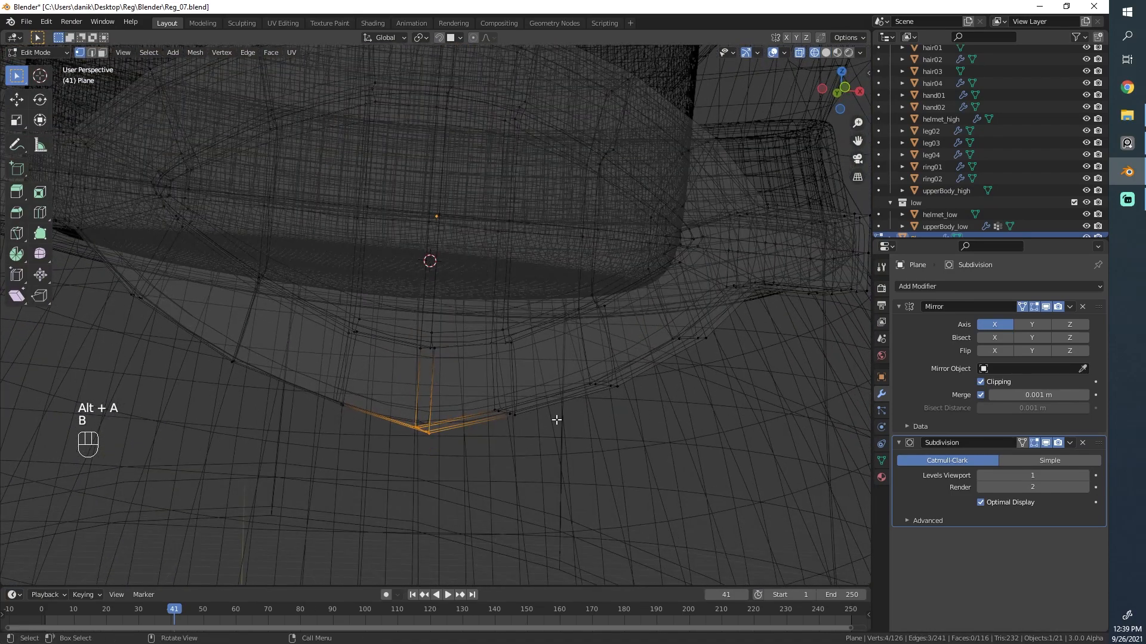
# Step: Try to raise the lower centre vertices about 0.0015 m along global Z in solid shading
pyautogui.click(664, 410)
pyautogui.press('g')
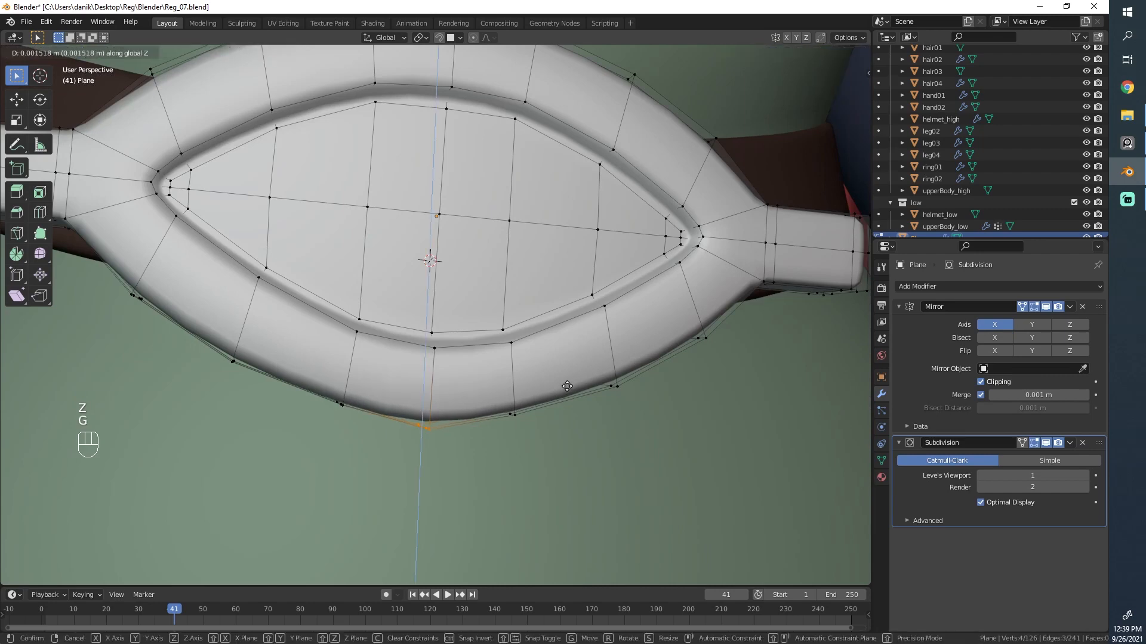
pyautogui.click(567, 383)
pyautogui.press('Tab')
pyautogui.scroll(-5, 557, 375)
pyautogui.hotkey('alt', 'a')
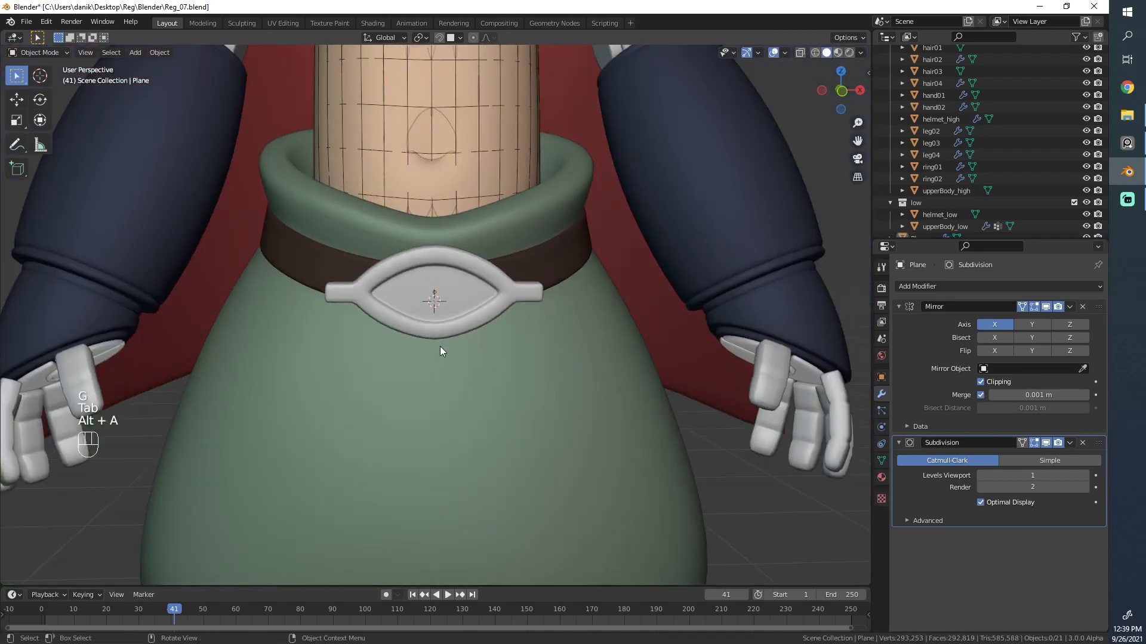
# Step: Select the whole ornament mesh in wireframe, and undo back to before the last move of the lower centre vertices
pyautogui.scroll(8, 449, 325)
pyautogui.press('Tab')
pyautogui.press('z')
pyautogui.click(337, 345)
pyautogui.press('a')
pyautogui.press('z')
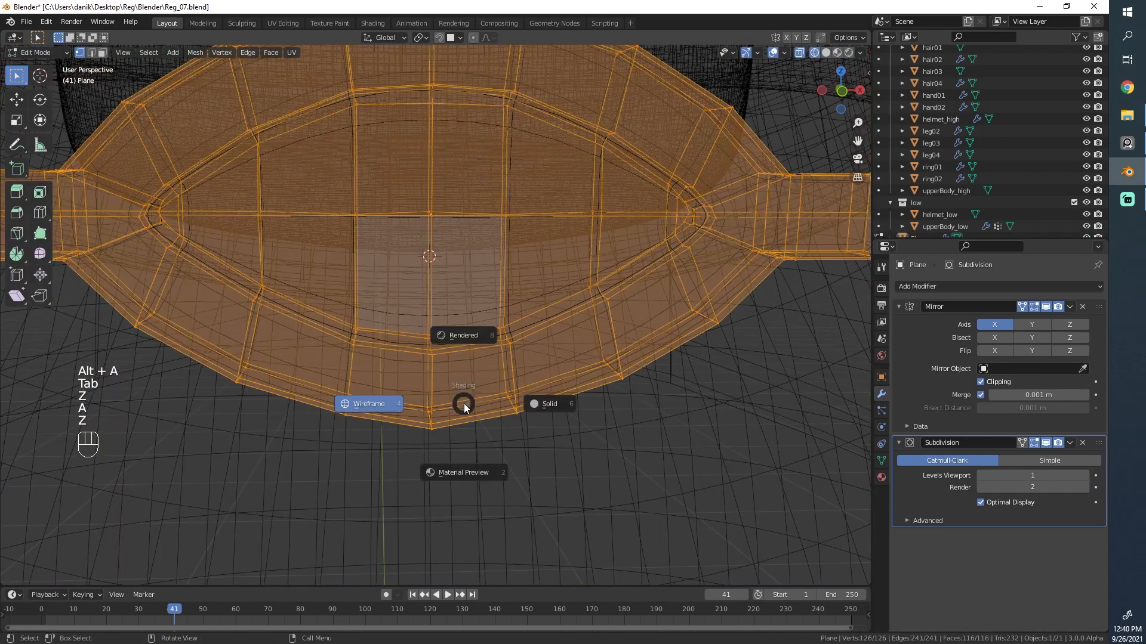
pyautogui.hotkey('ctrl', 'z')
pyautogui.hotkey('ctrl', 'z')
pyautogui.hotkey('ctrl', 'z')
pyautogui.hotkey('ctrl', 'z')
pyautogui.hotkey('ctrl', 'z')
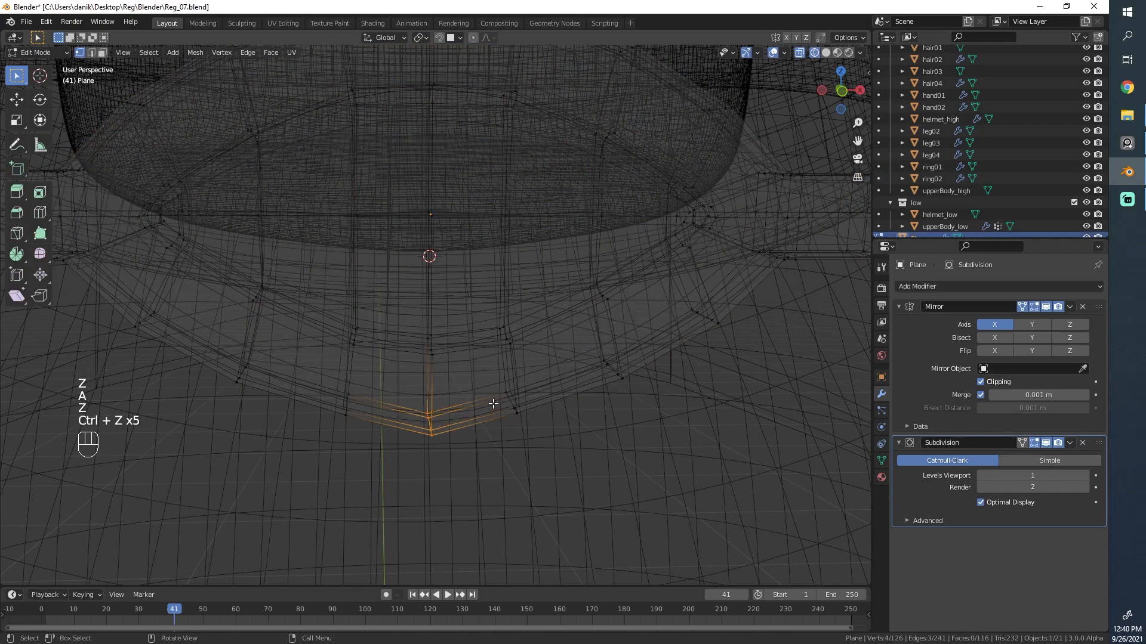
# Step: Move the vertices beside the ornament's lower centre peak outward, away from the mirror line
pyautogui.moveTo(534, 439); pyautogui.dragTo(469, 316)
pyautogui.press('g')
pyautogui.press('g')
pyautogui.click(485, 310)
pyautogui.hotkey('alt', 'a')
# Step: Raise the ornament's lower centre vertices about 0.0023 m along local Z and check the rounded rim in solid shading
pyautogui.press('b')
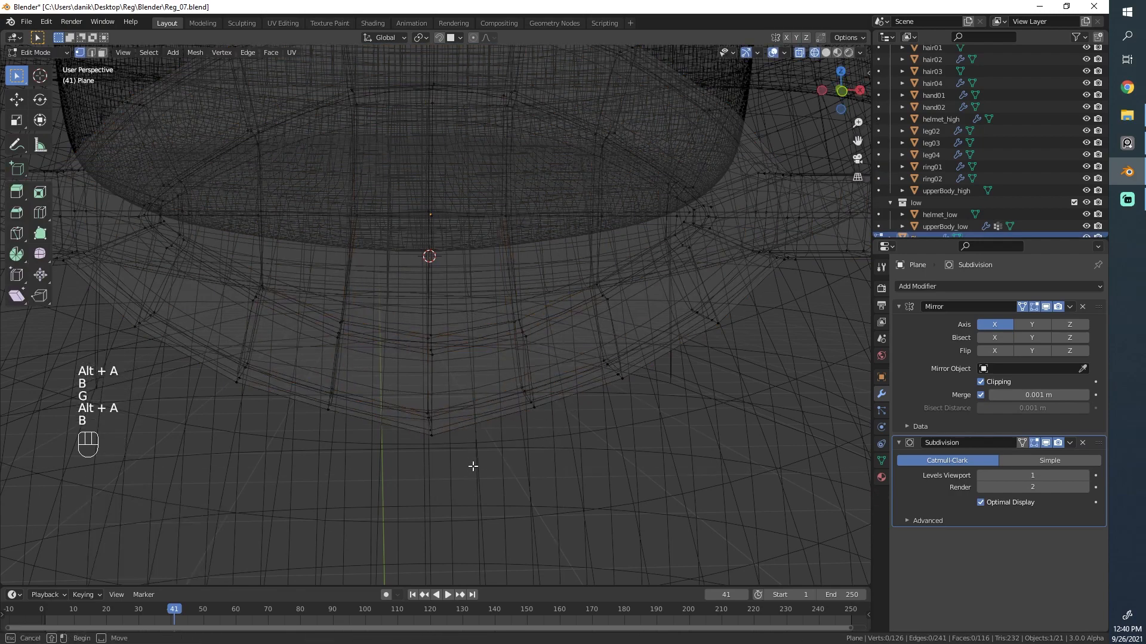
pyautogui.moveTo(473, 465); pyautogui.dragTo(375, 295)
pyautogui.press('g')
pyautogui.click(410, 289)
pyautogui.press('z')
pyautogui.click(532, 299)
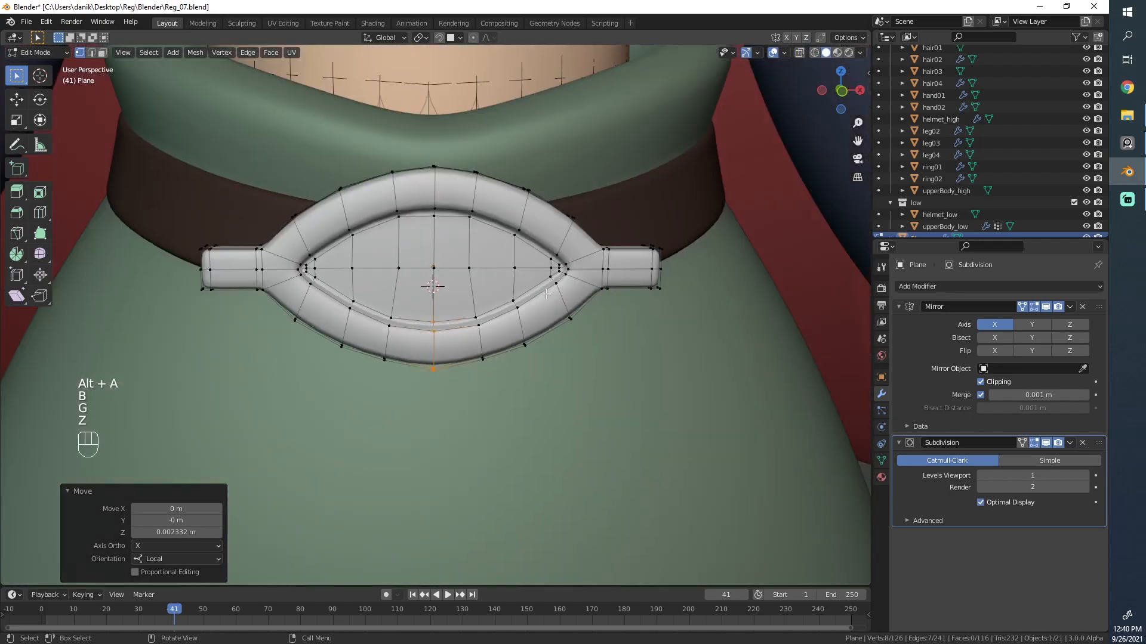
pyautogui.press('Tab')
pyautogui.hotkey('alt', 'a')
pyautogui.scroll(-4, 386, 299)
pyautogui.scroll(8, 546, 301)
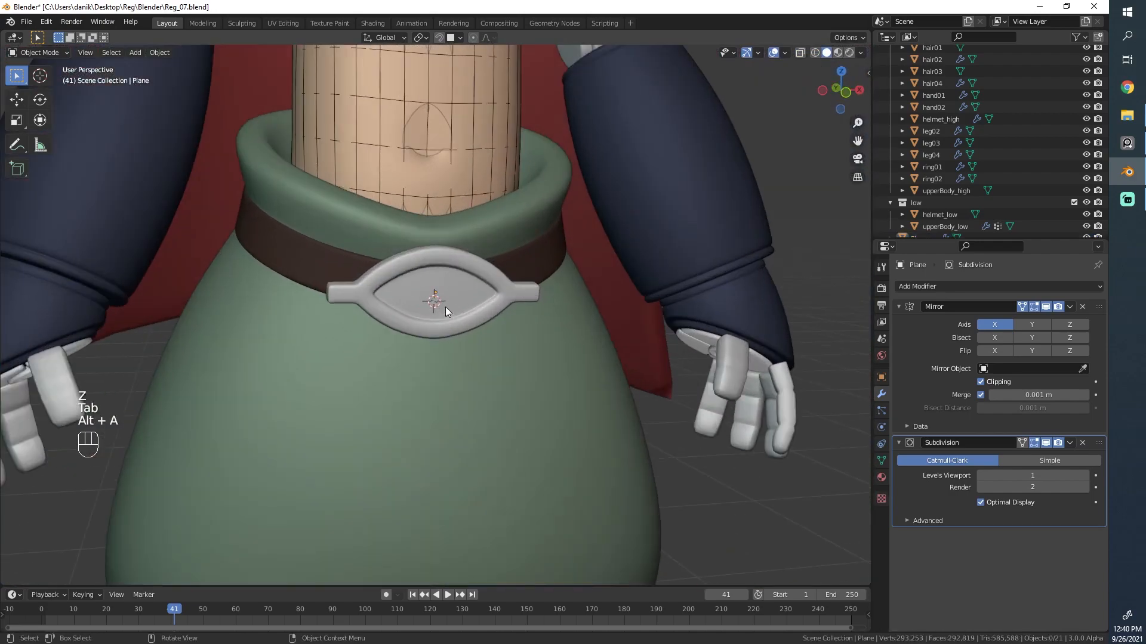
# Step: Select the upper and lower edge loops around the ornament's inner recess, including its pointed corners
pyautogui.press('Tab')
pyautogui.keyDown('alt'); pyautogui.click(564, 289); pyautogui.keyUp('alt')
pyautogui.press('z')
pyautogui.press('a')
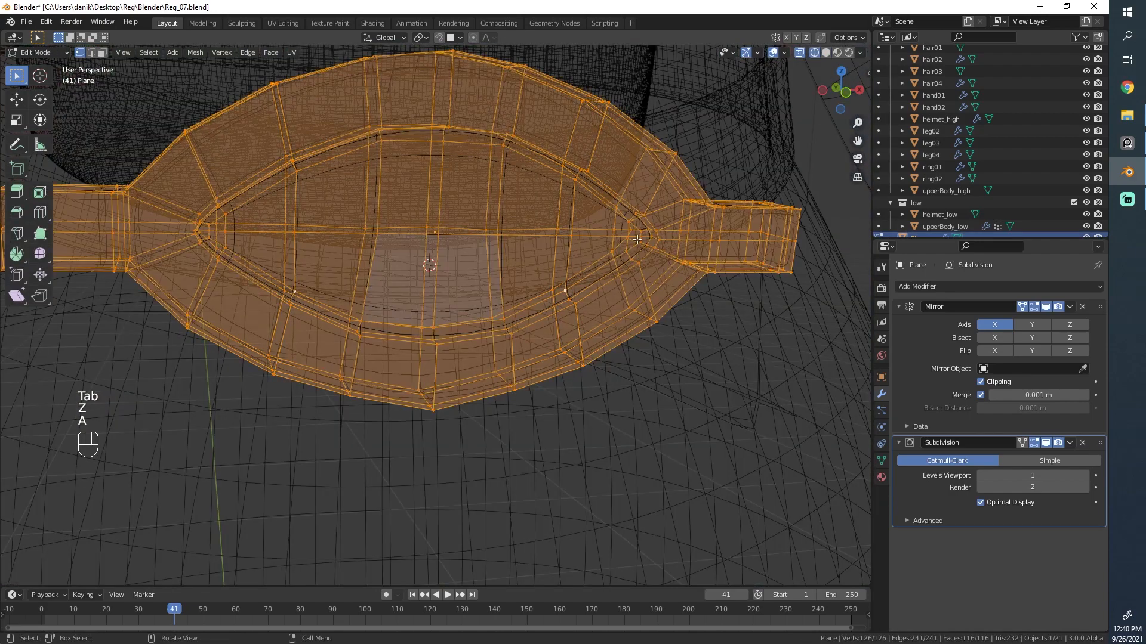
pyautogui.keyDown('alt'); pyautogui.click(617, 264); pyautogui.keyUp('alt')
pyautogui.keyDown('alt'); pyautogui.click(595, 281); pyautogui.keyUp('alt')
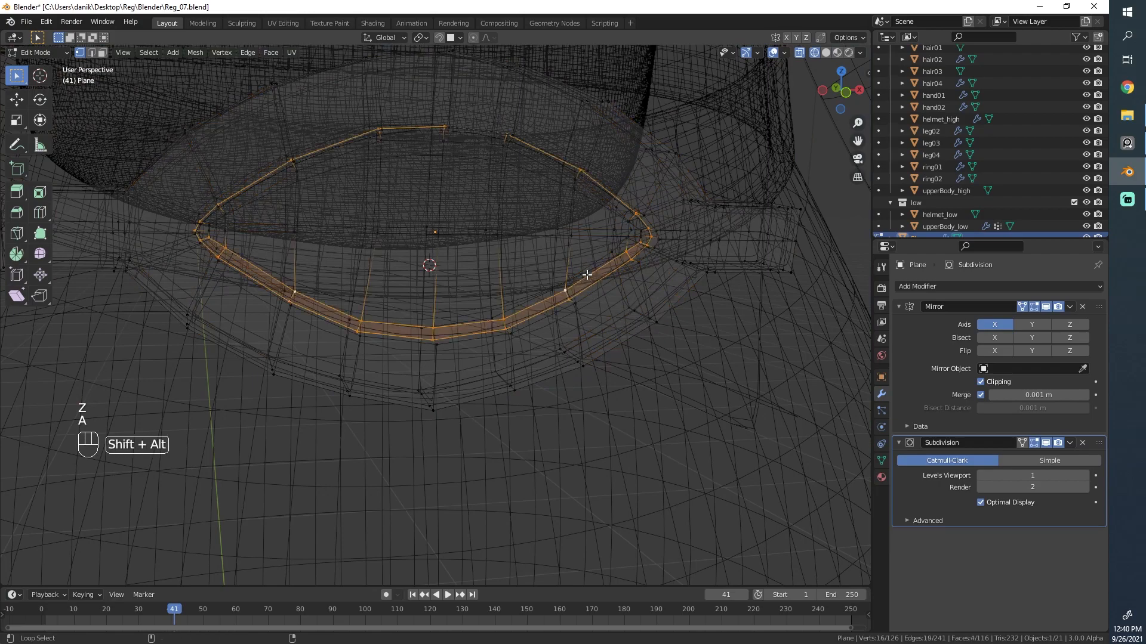
pyautogui.moveTo(477, 163); pyautogui.dragTo(465, 78, button='middle')
pyautogui.press('z')
pyautogui.moveTo(587, 271); pyautogui.dragTo(612, 283, button='middle')
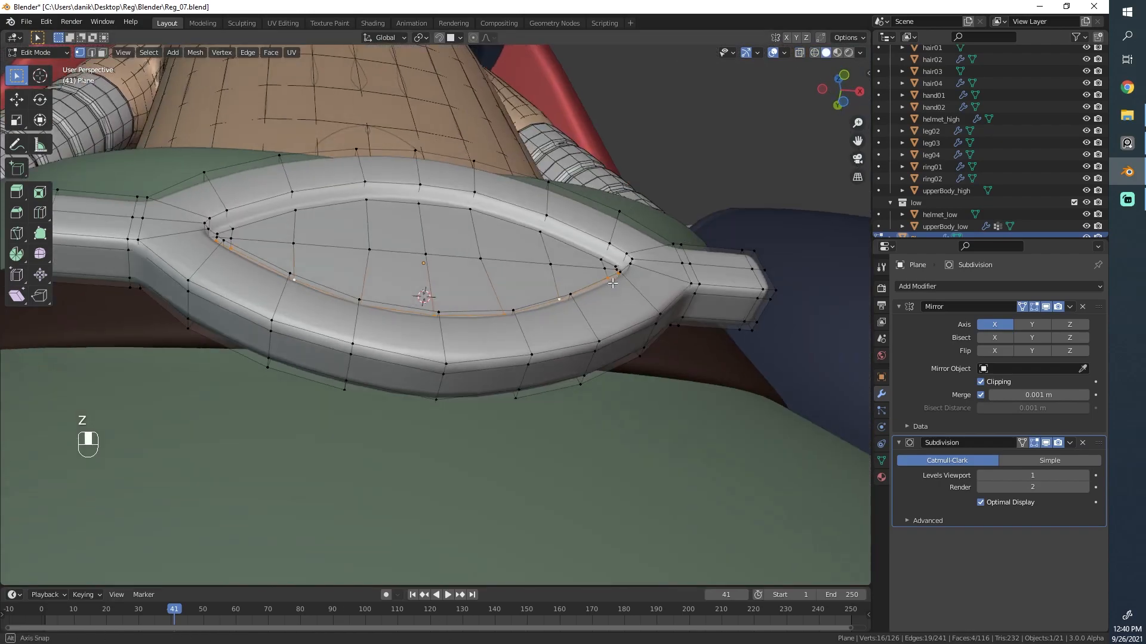
pyautogui.press('z')
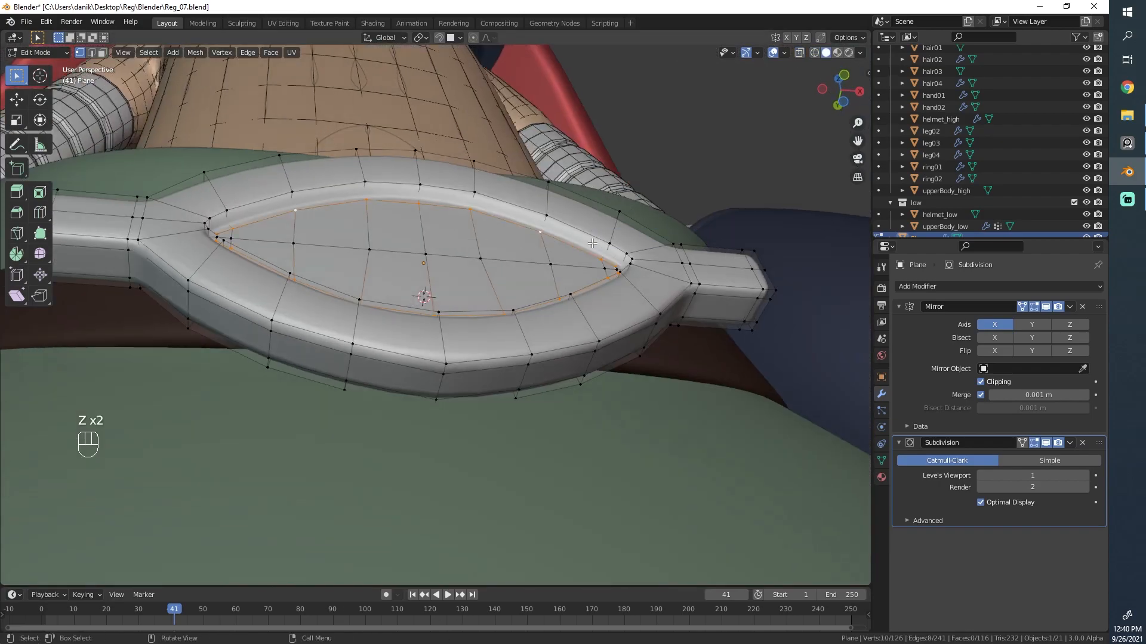
pyautogui.press('z')
pyautogui.keyDown('alt'); pyautogui.keyDown('shift'); pyautogui.click(580, 245); pyautogui.keyUp('shift'); pyautogui.keyUp('alt')
pyautogui.moveTo(580, 245); pyautogui.dragTo(572, 397, button='middle')
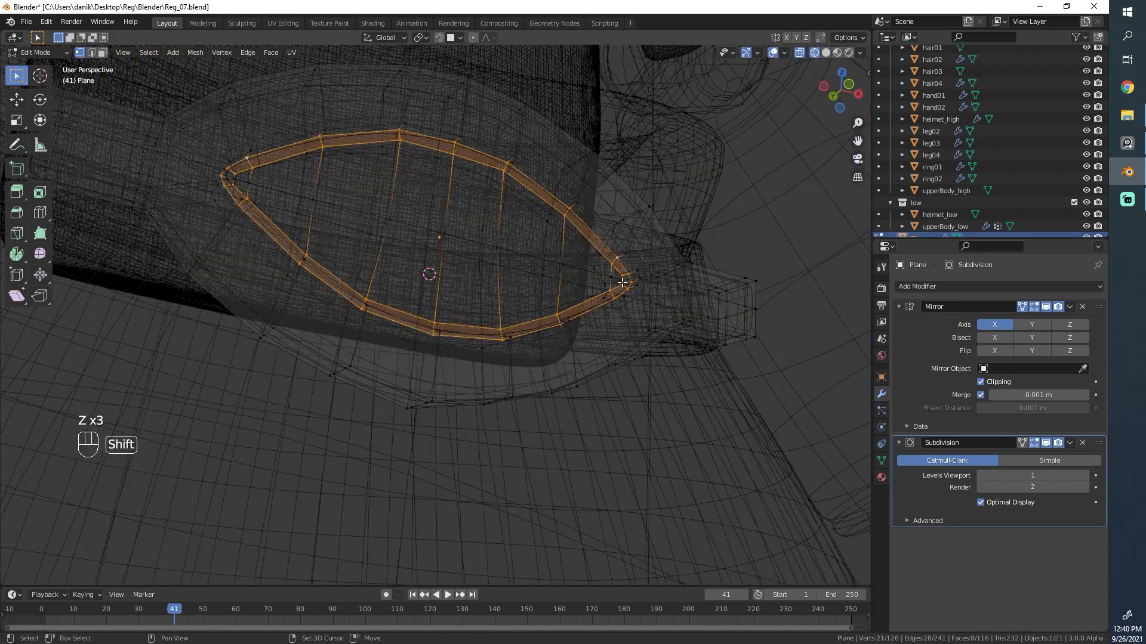
pyautogui.keyDown('alt'); pyautogui.keyDown('shift'); pyautogui.click(631, 267); pyautogui.keyUp('shift'); pyautogui.keyUp('alt')
# Step: Try to scale the recess loops to about 0.876 along local X in front view, and undo it
pyautogui.moveTo(412, 298); pyautogui.dragTo(382, 316, button='middle')
pyautogui.press('z')
pyautogui.moveTo(454, 301); pyautogui.dragTo(421, 323, button='middle')
pyautogui.press('s')
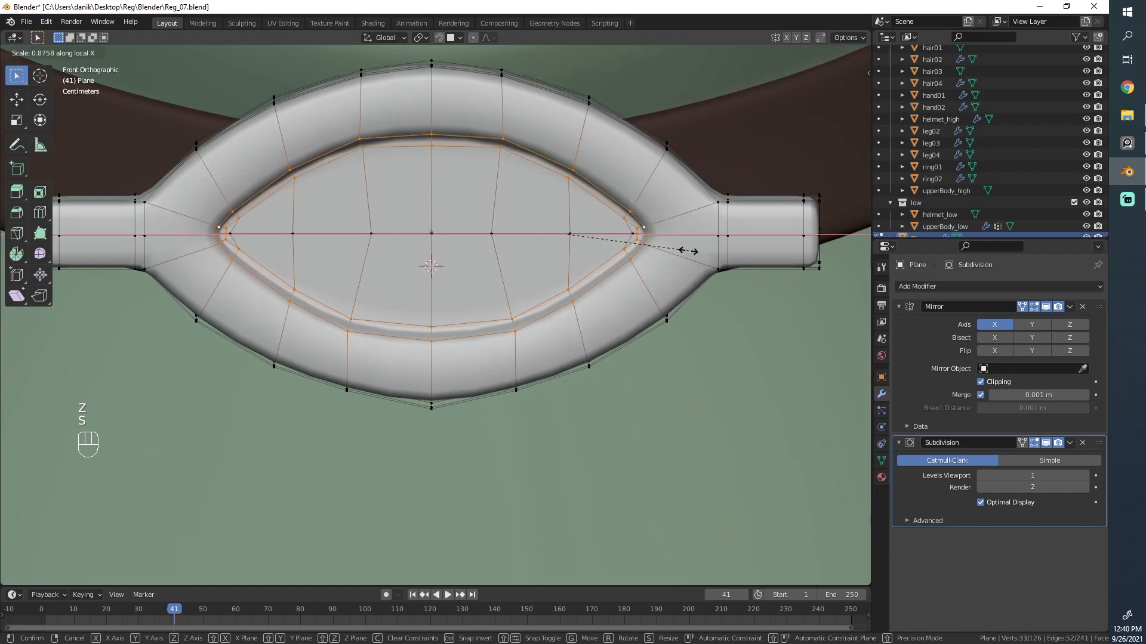
pyautogui.click(686, 250)
pyautogui.hotkey('ctrl', 'z')
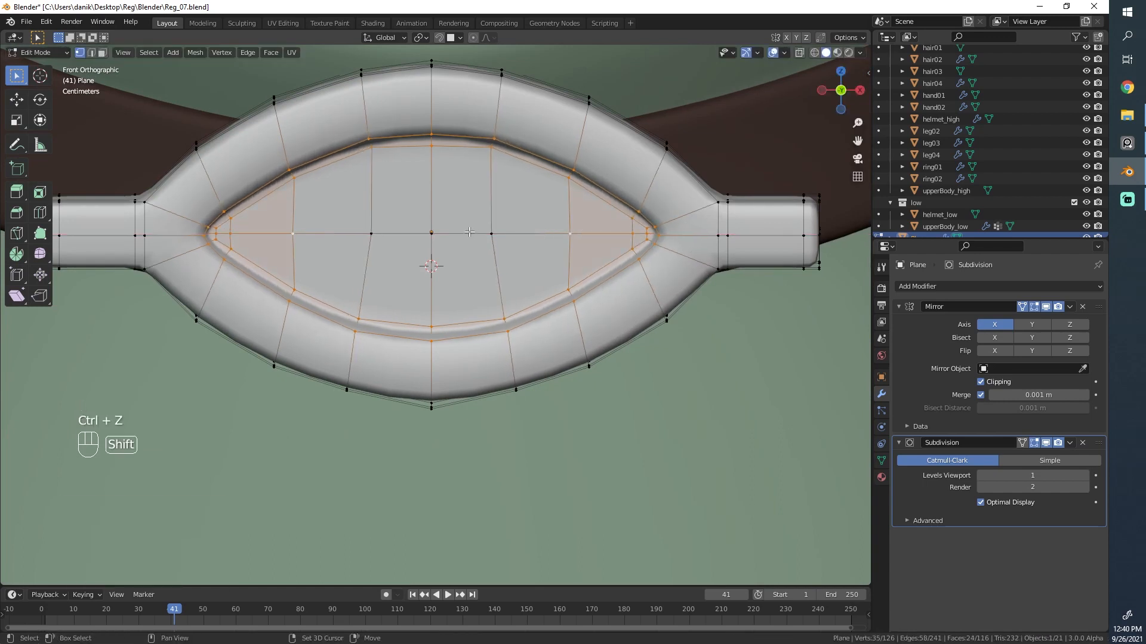
# Step: Shrink the inner recess by scaling it to 0.829 along local Z, narrowing it along global X and shifting it about -0.0074 m on X
pyautogui.press('s')
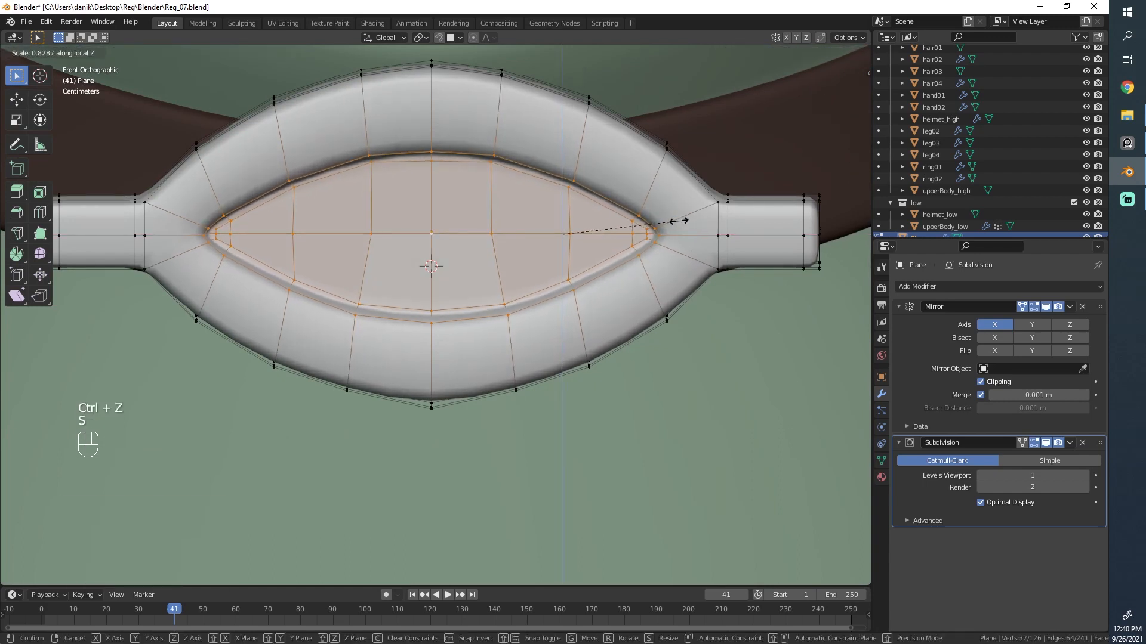
pyautogui.click(676, 218)
pyautogui.press('s')
pyautogui.press('x')
pyautogui.press('x')
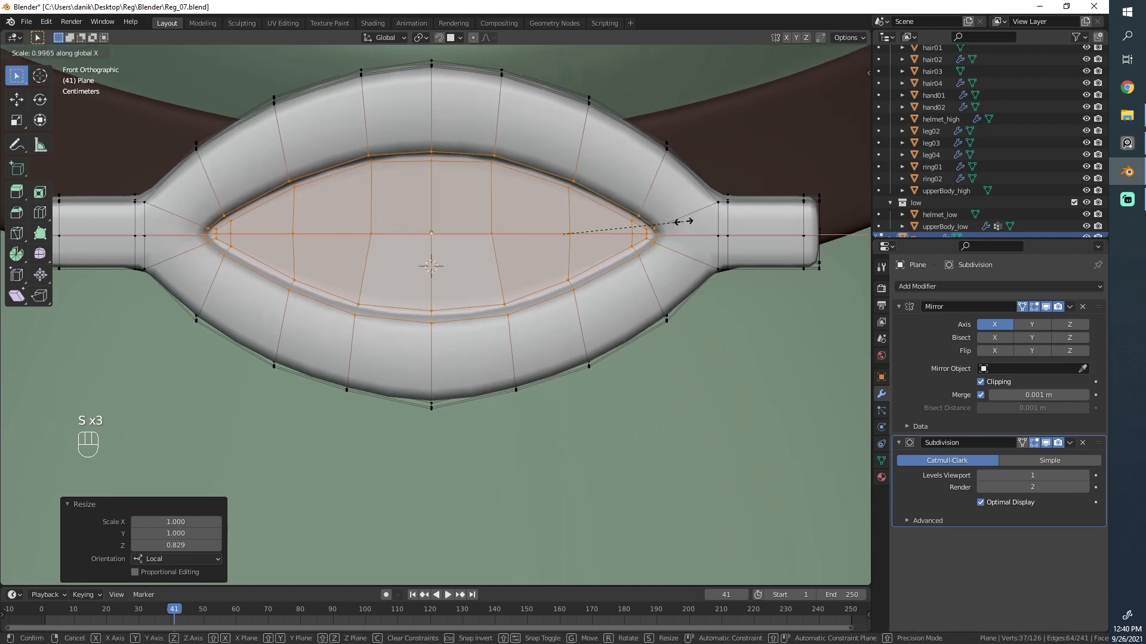
pyautogui.click(666, 221)
pyautogui.press('g')
pyautogui.press('x')
pyautogui.click(643, 220)
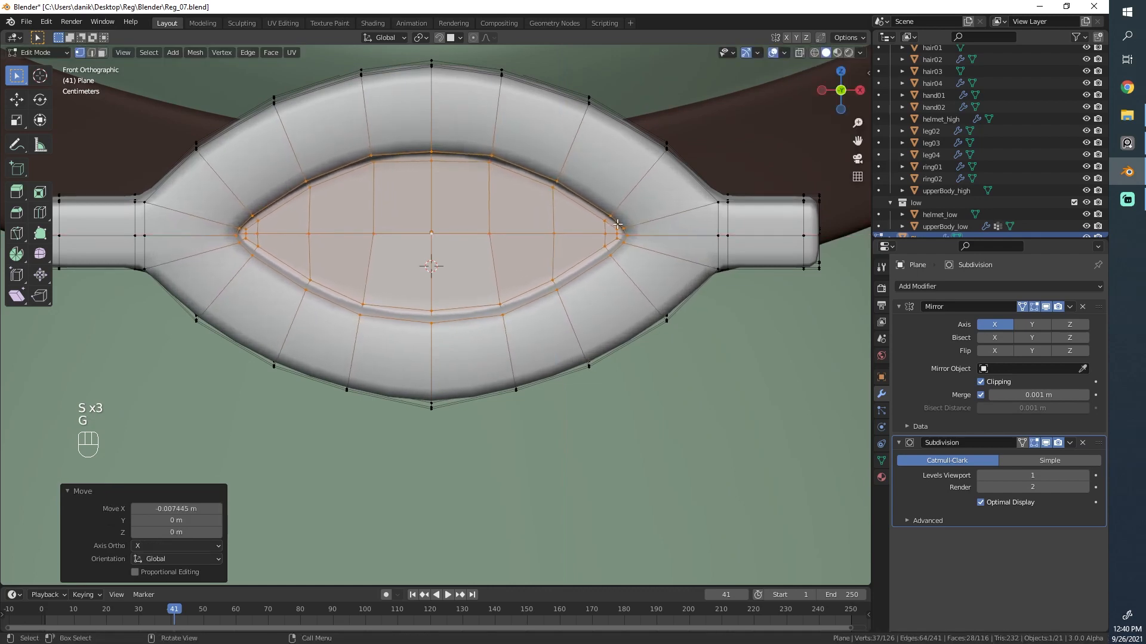
# Step: Inspect the ornament's reshaped recess against the belt from several distances and angles in Object Mode
pyautogui.press('Tab')
pyautogui.scroll(-9, 460, 305)
pyautogui.hotkey('alt', 'a')
pyautogui.scroll(-4, 460, 306)
pyautogui.moveTo(416, 334); pyautogui.dragTo(368, 340, button='middle')
pyautogui.scroll(8, 561, 330)
pyautogui.click(469, 293)
pyautogui.scroll(4, 496, 342)
# Step: Add an edge loop to the ornament's rim in Edit Mode
pyautogui.press('Tab')
pyautogui.scroll(-2, 368, 340)
pyautogui.press('a')
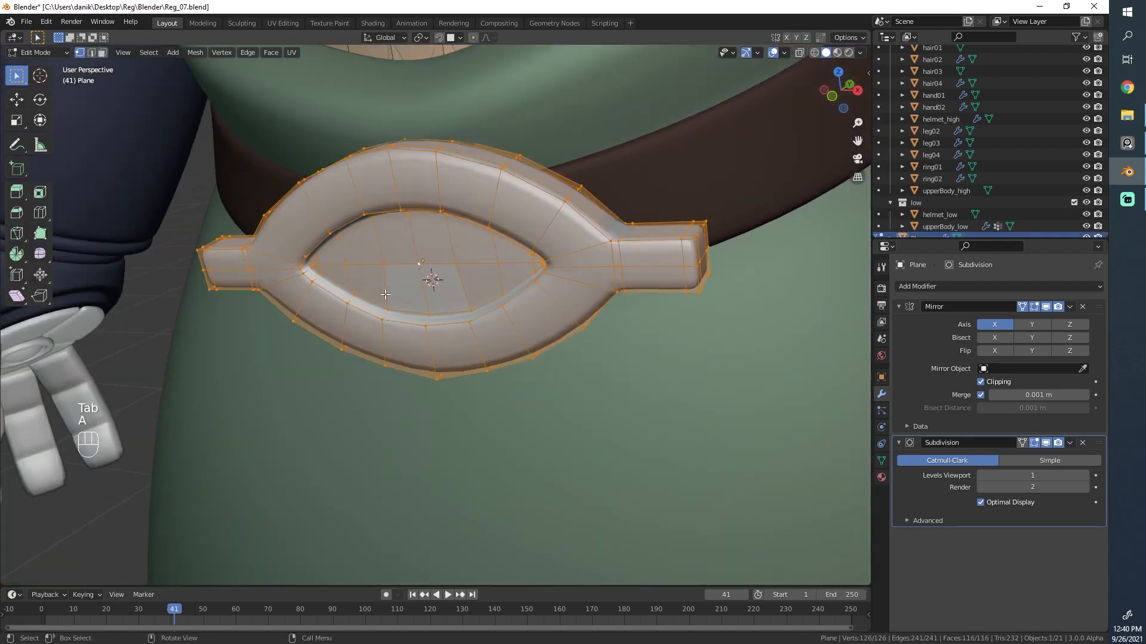
pyautogui.scroll(1, 383, 297)
pyautogui.hotkey('ctrl', 'r')
pyautogui.click(570, 204)
pyautogui.moveTo(570, 204); pyautogui.dragTo(516, 320, button='middle')
pyautogui.press('Tab')
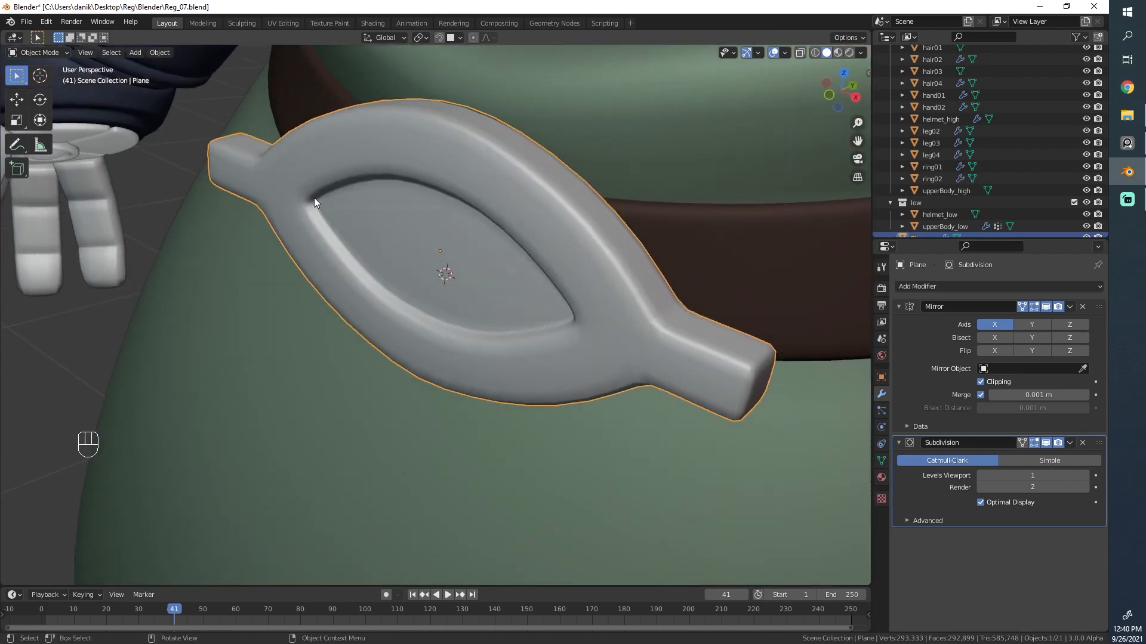
# Step: Apply the ornament's Mirror modifier in Object Mode
pyautogui.press('Tab')
pyautogui.press('a')
pyautogui.press('Tab')
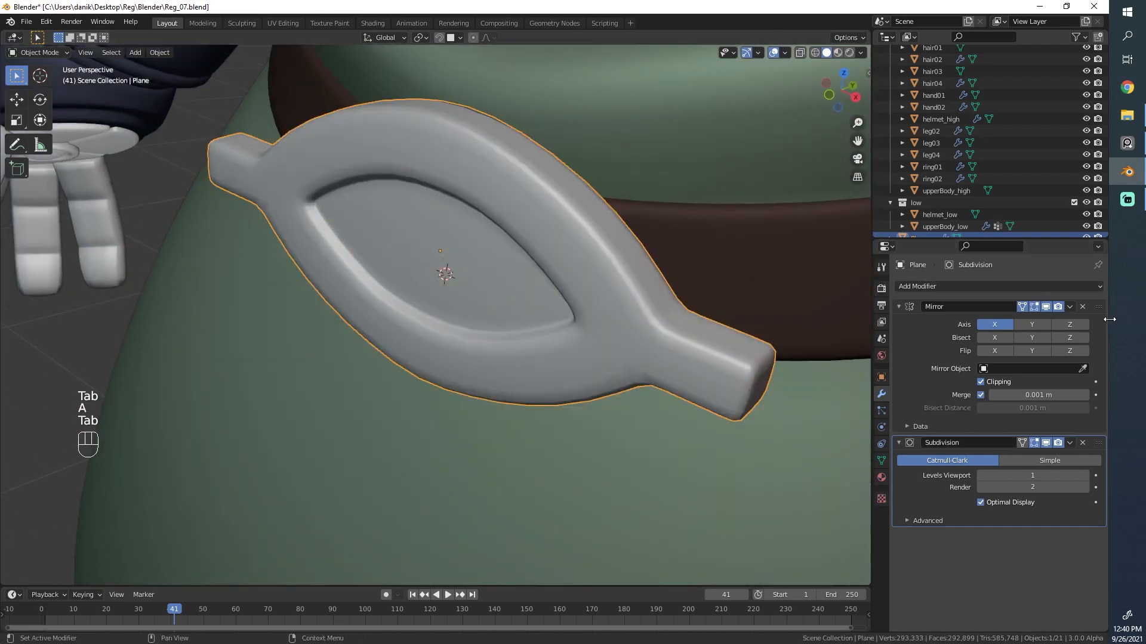
pyautogui.click(1069, 307)
pyautogui.click(1050, 321)
# Step: Smooth the vertices of the whole ornament mesh with the Smooth tool in Edit Mode
pyautogui.press('Tab')
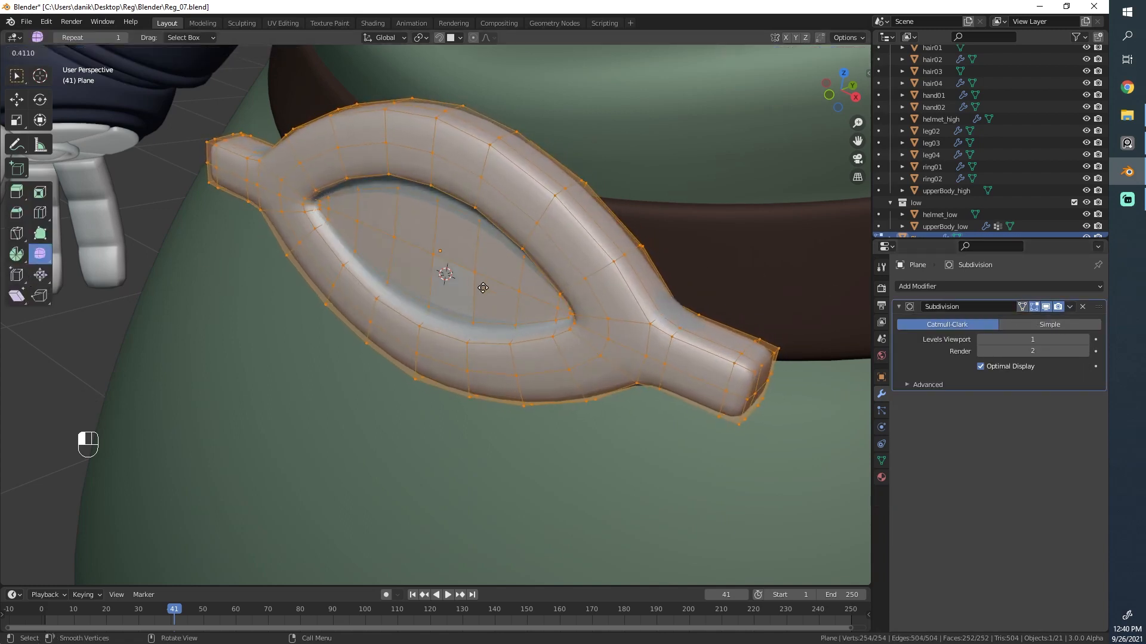
pyautogui.click(408, 298)
pyautogui.press('Tab')
# Step: Add a Simple Deform modifier to the ornament and place it above Subdivision in the stack
pyautogui.scroll(-5, 352, 376)
pyautogui.moveTo(352, 376); pyautogui.dragTo(873, 221, button='middle')
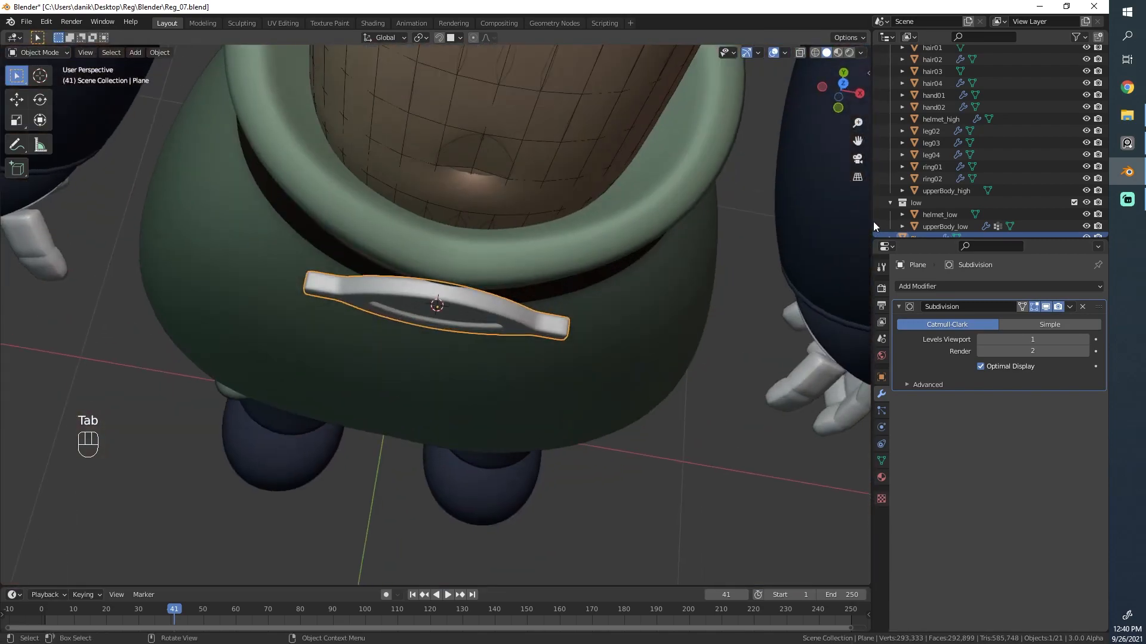
pyautogui.click(911, 287)
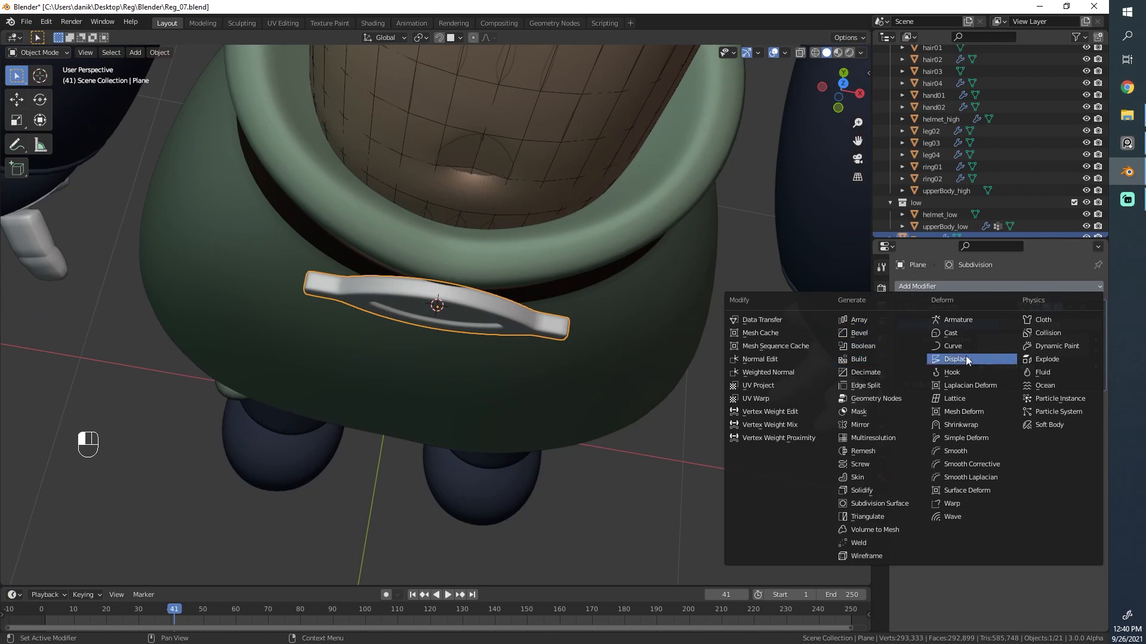
pyautogui.click(972, 439)
pyautogui.moveTo(808, 475); pyautogui.dragTo(836, 382, button='middle')
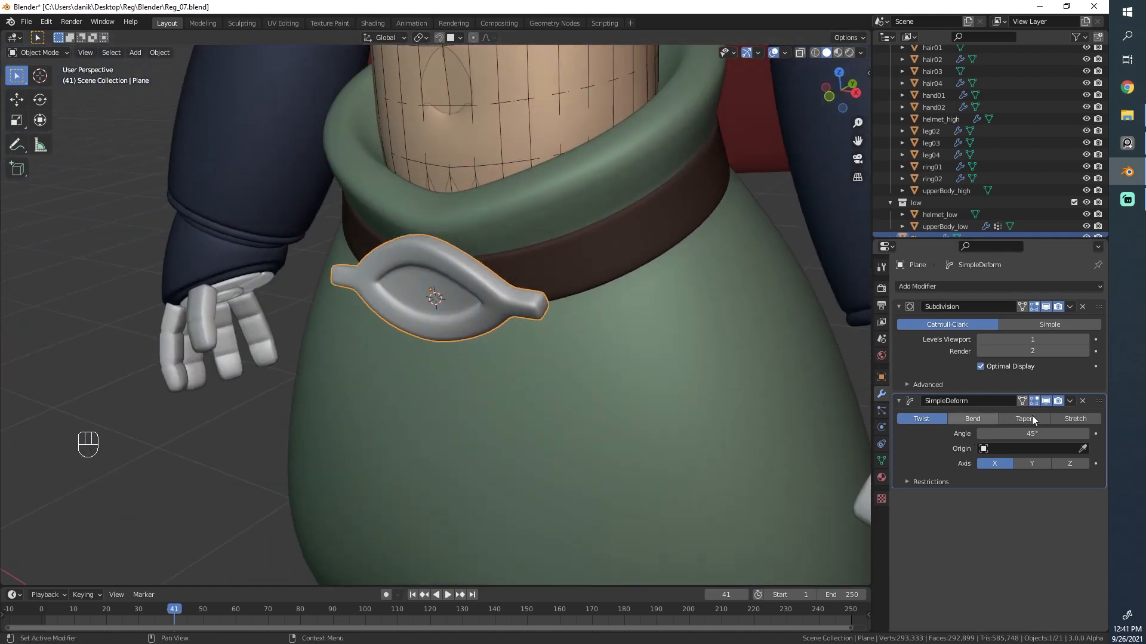
pyautogui.moveTo(1099, 403); pyautogui.dragTo(1092, 308)
# Step: Switch the Simple Deform modifier to Bend and set its axis to Z
pyautogui.moveTo(490, 416); pyautogui.dragTo(540, 472, button='middle')
pyautogui.scroll(4, 512, 437)
pyautogui.click(972, 324)
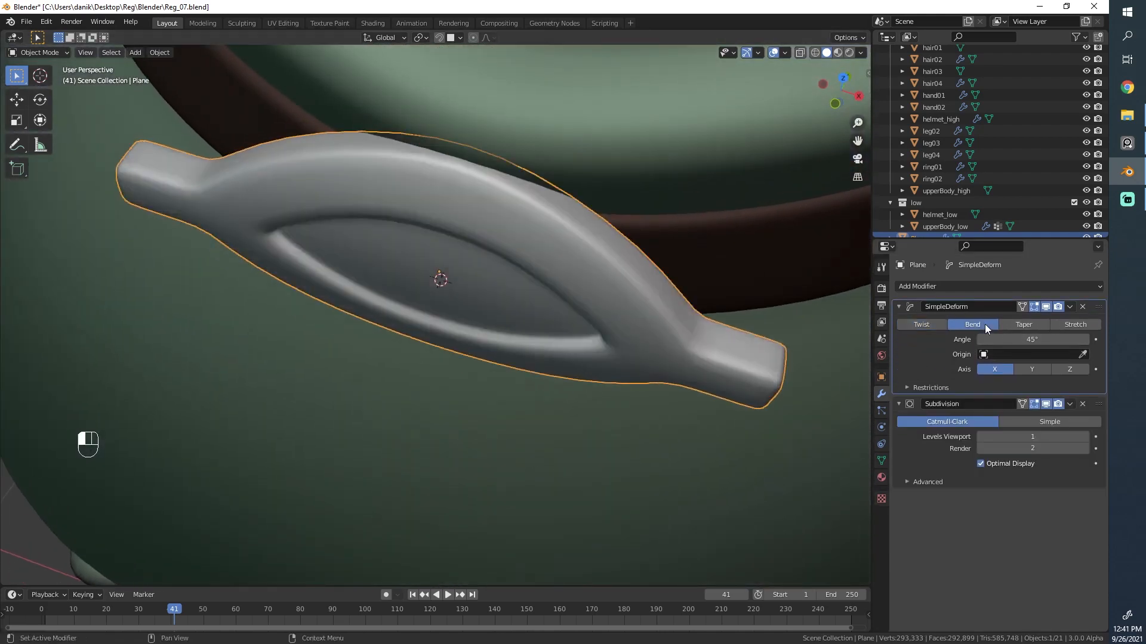
pyautogui.moveTo(453, 322); pyautogui.dragTo(714, 291, button='middle')
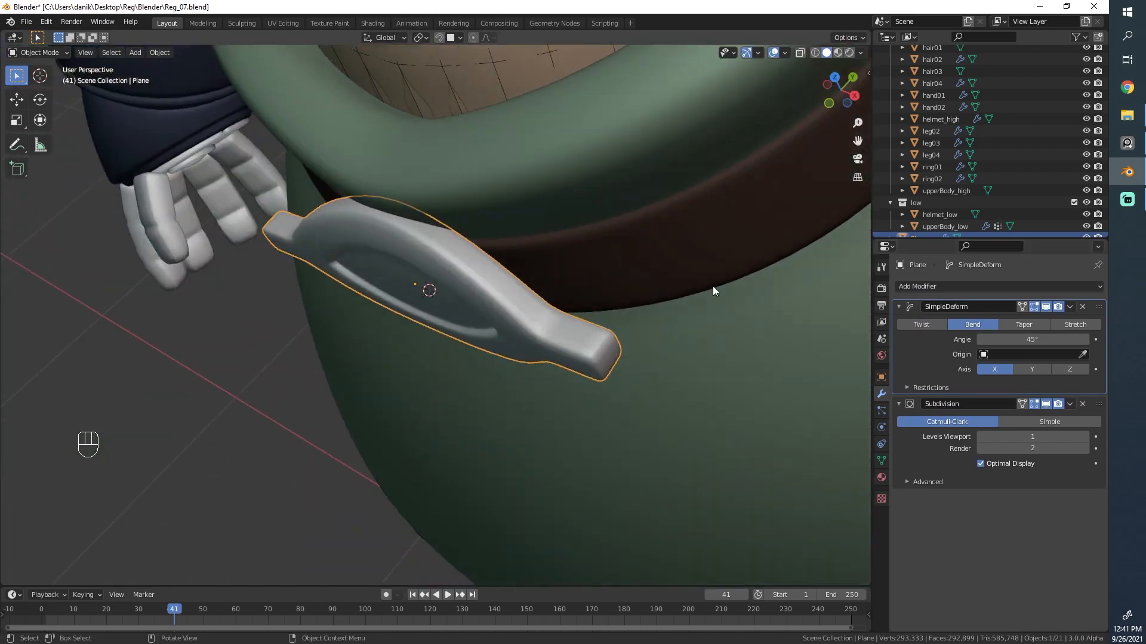
pyautogui.click(1032, 368)
pyautogui.click(1069, 369)
pyautogui.moveTo(465, 358); pyautogui.dragTo(525, 431, button='middle')
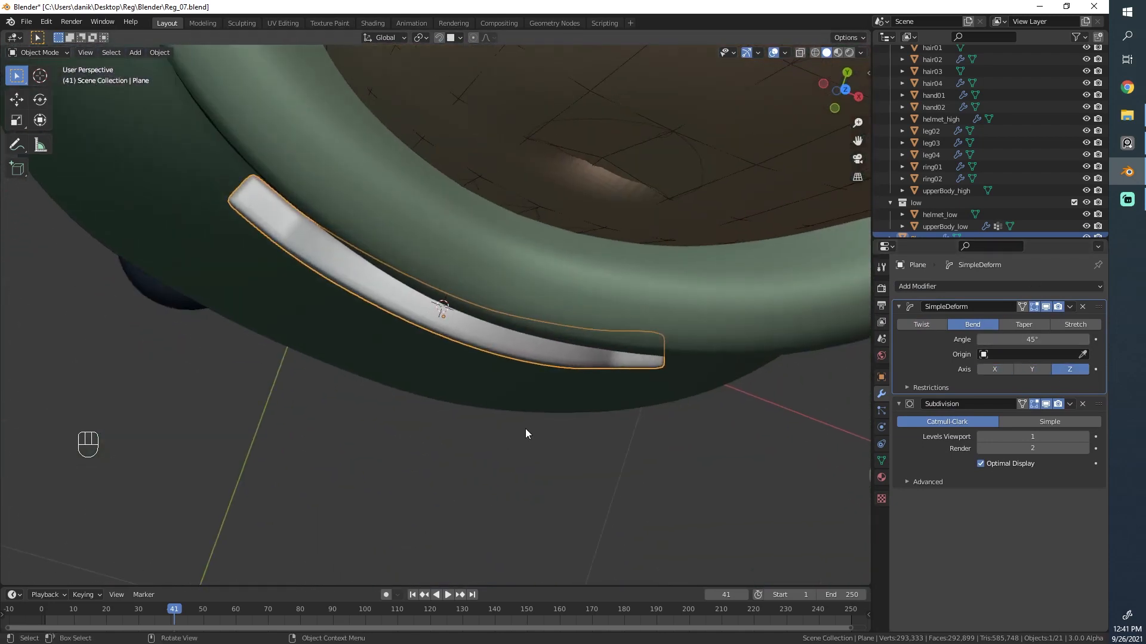
# Step: Set the ornament's bend angle to 25° and check its fit around the belt
pyautogui.scroll(-6, 419, 315)
pyautogui.moveTo(430, 385); pyautogui.dragTo(726, 369, button='middle')
pyautogui.hotkey('alt', 'a')
pyautogui.scroll(-1, 726, 370)
pyautogui.moveTo(442, 325); pyautogui.dragTo(583, 296, button='middle')
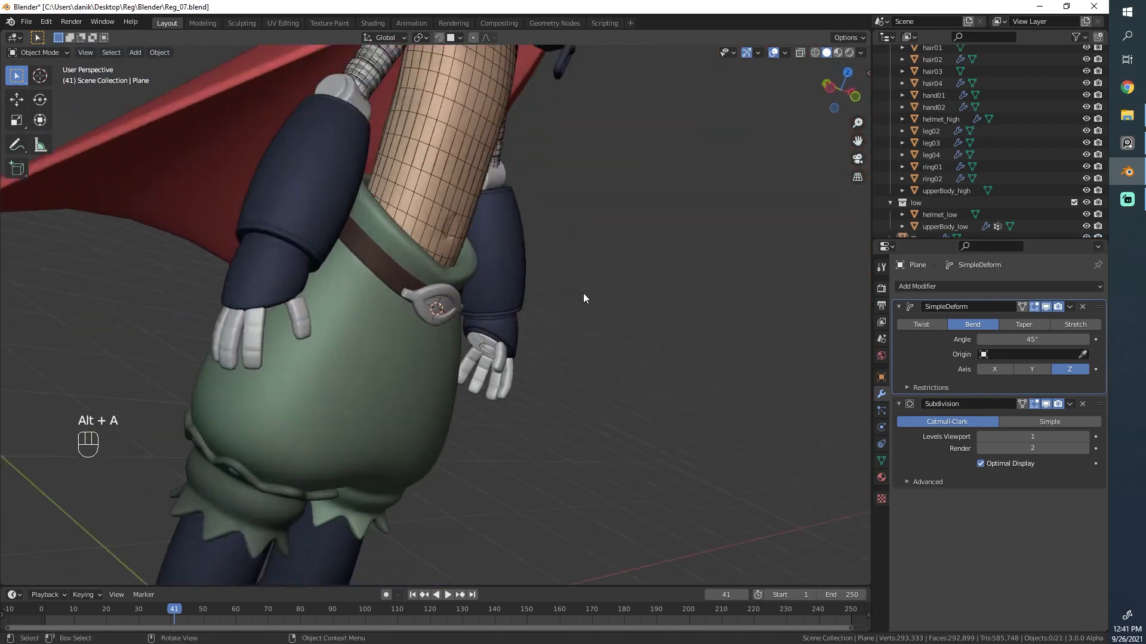
pyautogui.scroll(6, 583, 297)
pyautogui.moveTo(417, 385); pyautogui.dragTo(412, 422, button='middle')
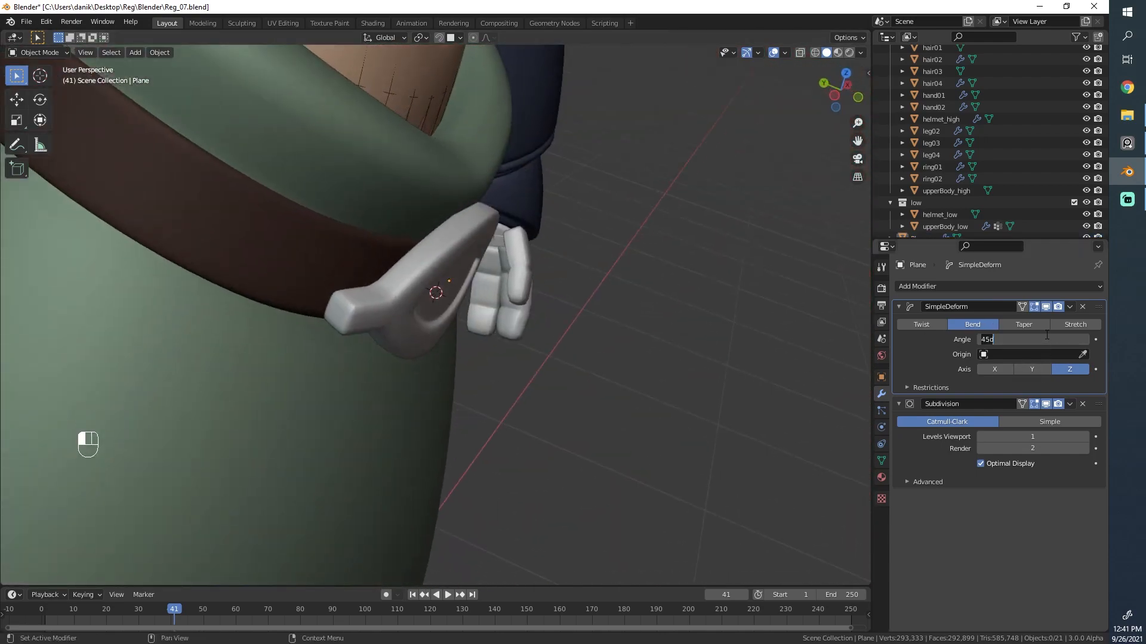
pyautogui.write('5')
pyautogui.press('Return')
pyautogui.moveTo(454, 381); pyautogui.dragTo(669, 356, button='middle')
pyautogui.hotkey('alt', 'a')
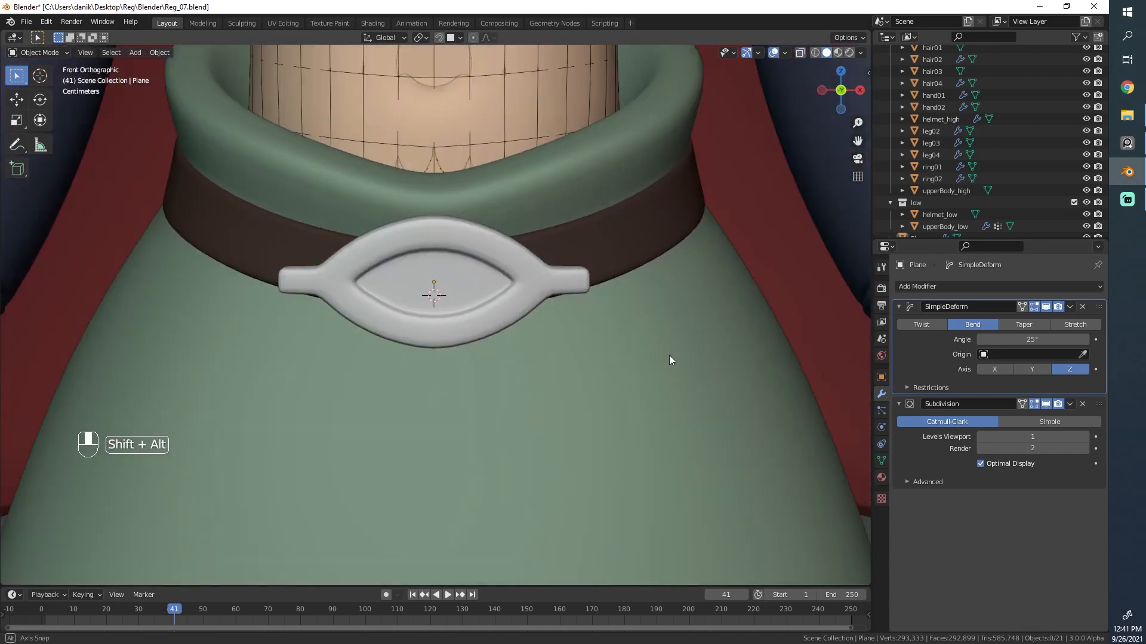
# Step: Duplicate the bend modifier and set the copy's axis to X
pyautogui.click(1069, 306)
pyautogui.click(1033, 358)
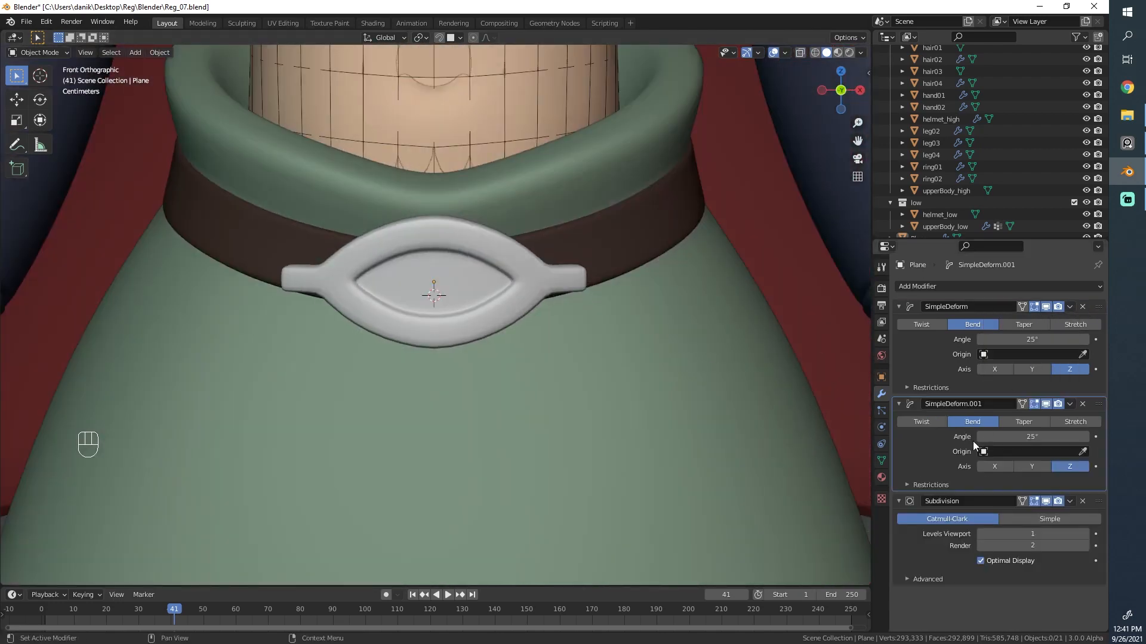
pyautogui.click(1032, 469)
pyautogui.click(994, 466)
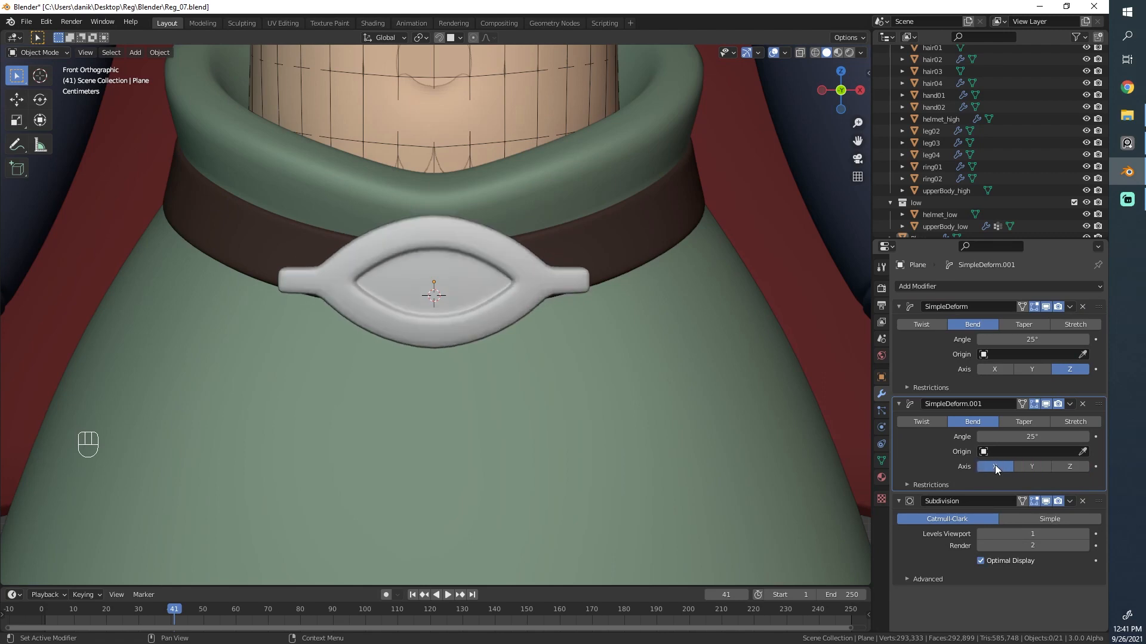
# Step: Set the second bend's angle to -26.6° so the ornament curves vertically against the waist
pyautogui.moveTo(1031, 436); pyautogui.dragTo(724, 400)
pyautogui.moveTo(724, 400); pyautogui.dragTo(1102, 533, button='middle')
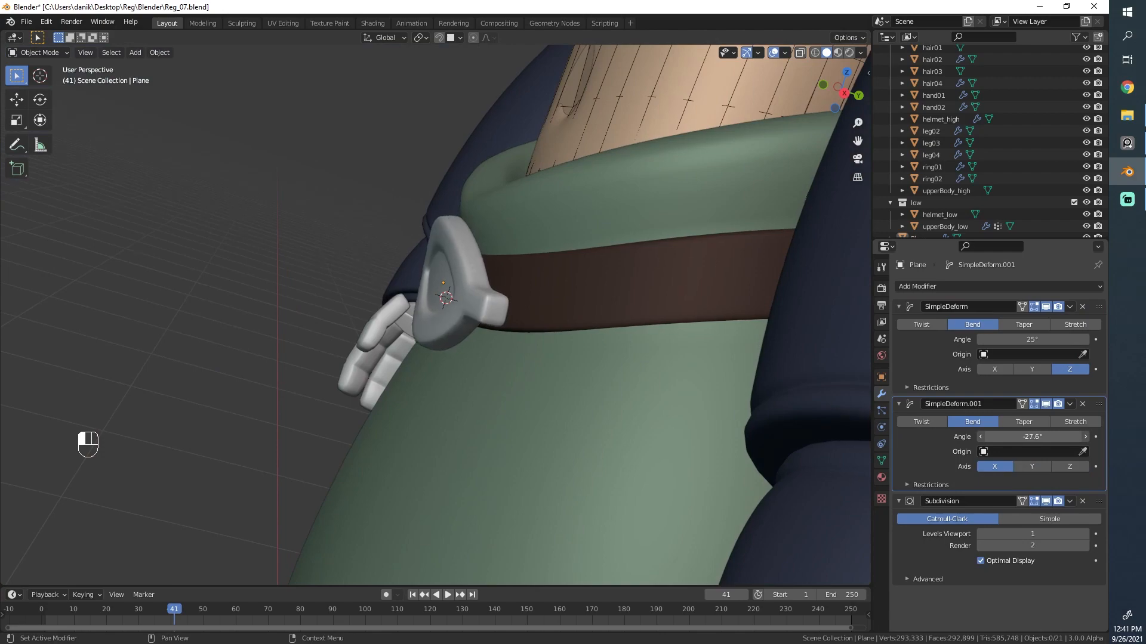
pyautogui.moveTo(1046, 432); pyautogui.dragTo(703, 304, button='middle')
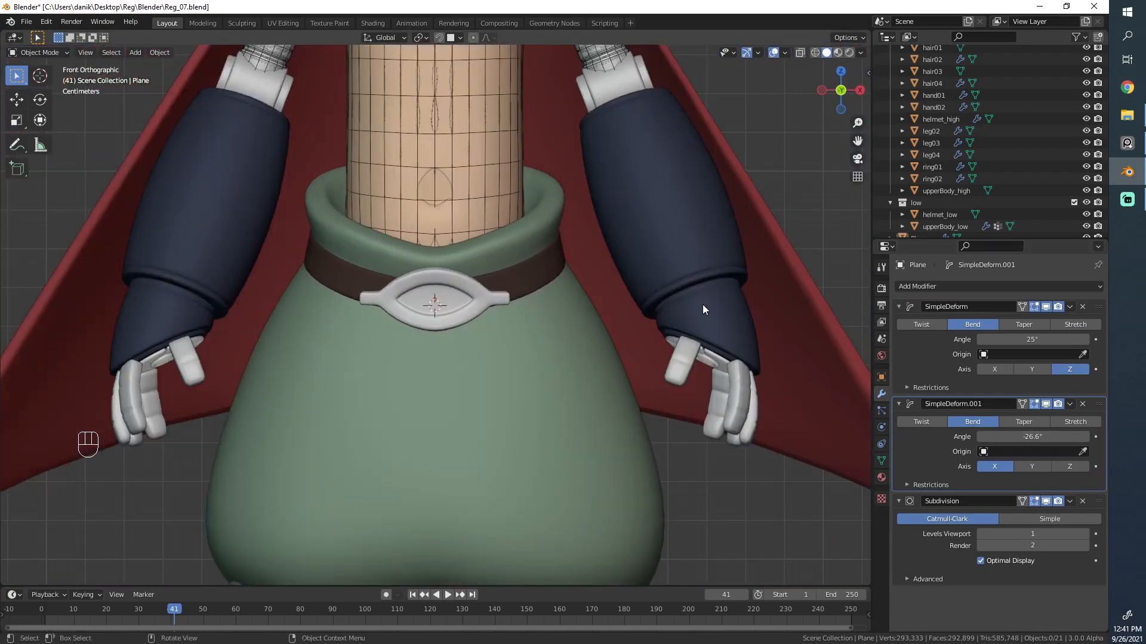
pyautogui.scroll(5, 469, 302)
pyautogui.scroll(-8, 492, 273)
# Step: Nudge the bent ornament in small moves to seat it against the front of the belt
pyautogui.moveTo(492, 273); pyautogui.dragTo(418, 286, button='middle')
pyautogui.scroll(6, 639, 332)
pyautogui.press('g')
pyautogui.middleClick(520, 249)
pyautogui.click(528, 257)
pyautogui.press('g')
pyautogui.middleClick(531, 256)
pyautogui.click(531, 256)
pyautogui.press('g')
pyautogui.click(533, 263)
pyautogui.hotkey('alt', 'a')
pyautogui.scroll(-5, 550, 306)
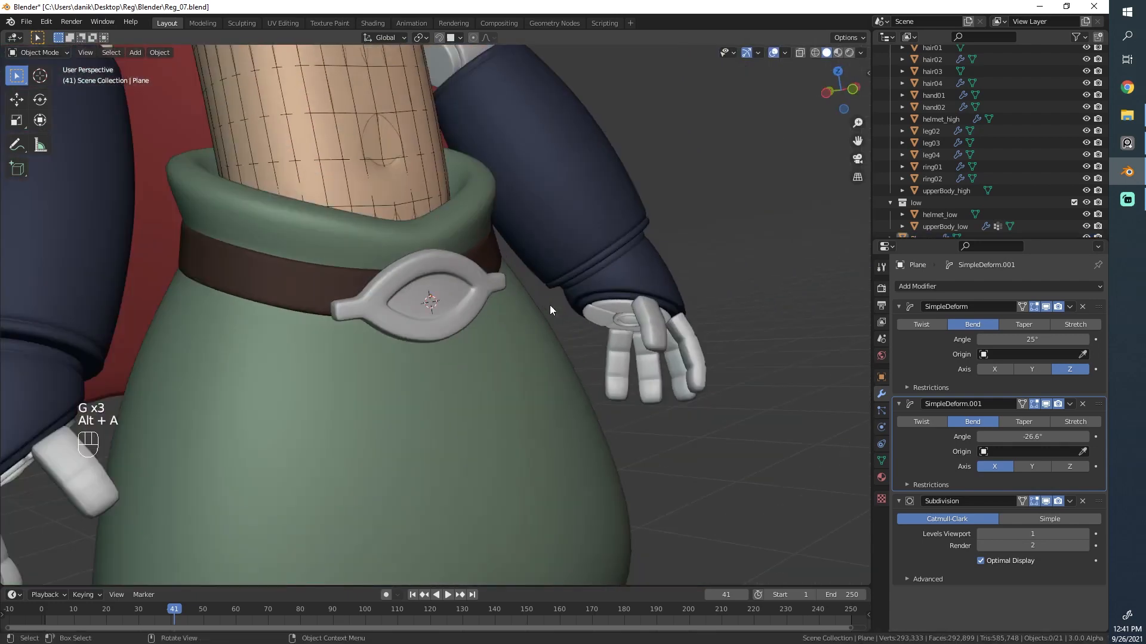
# Step: Compare the ornament's shape and placement on the waistband with the character reference sheet
pyautogui.keyDown('alt'); pyautogui.moveTo(549, 306); pyautogui.dragTo(409, 342, button='middle'); pyautogui.keyUp('alt')
pyautogui.scroll(-6, 442, 305)
pyautogui.scroll(5, 460, 290)
pyautogui.scroll(-2, 461, 292)
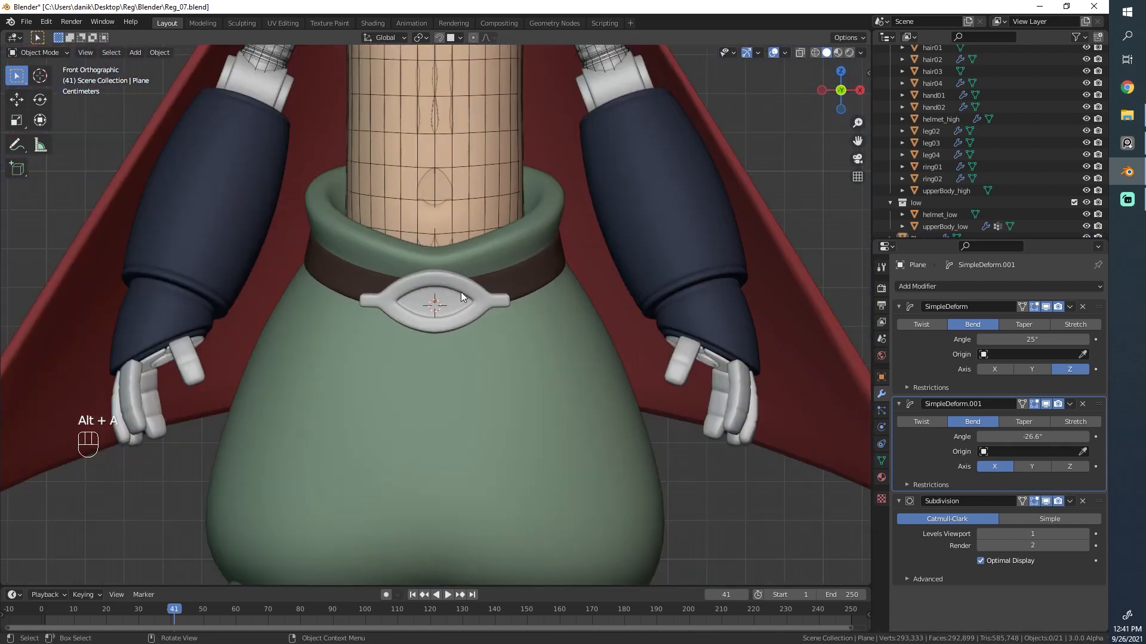
pyautogui.scroll(2, 461, 292)
pyautogui.hotkey('alt', 'Tab')
pyautogui.scroll(5, 536, 374)
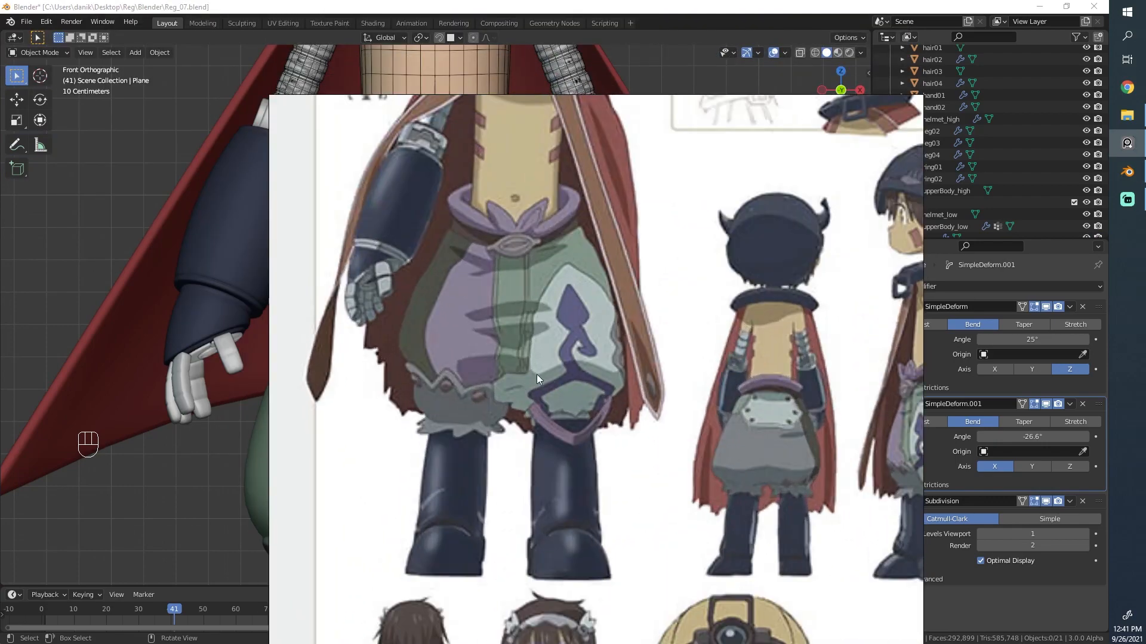
pyautogui.scroll(-5, 485, 136)
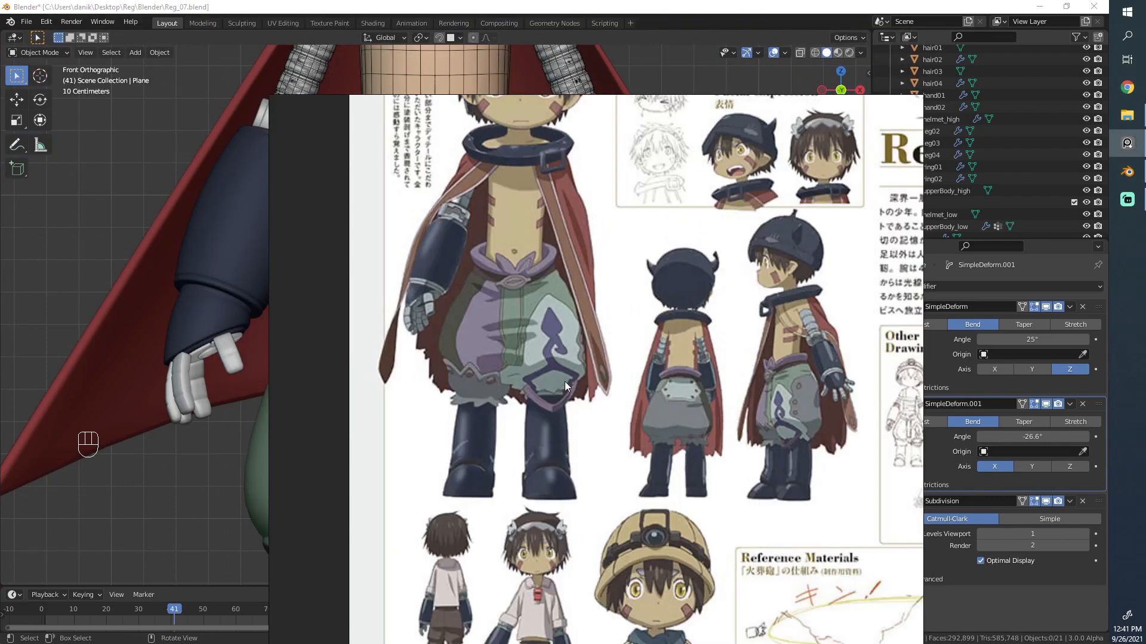
pyautogui.hotkey('alt', 'Tab')
pyautogui.scroll(-3, 535, 361)
pyautogui.scroll(5, 468, 267)
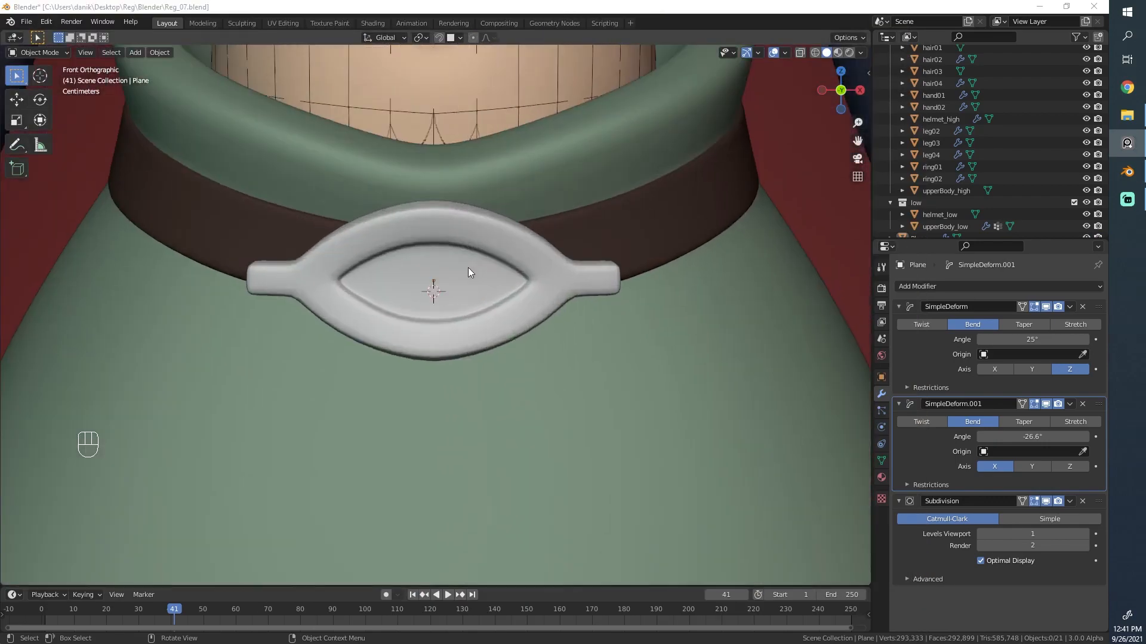
# Step: Examine the bent ornament's mesh and how it fits against the belt from an angled view
pyautogui.scroll(2, 467, 256)
pyautogui.click(466, 256)
pyautogui.press('Tab')
pyautogui.moveTo(466, 253); pyautogui.dragTo(328, 328, button='middle')
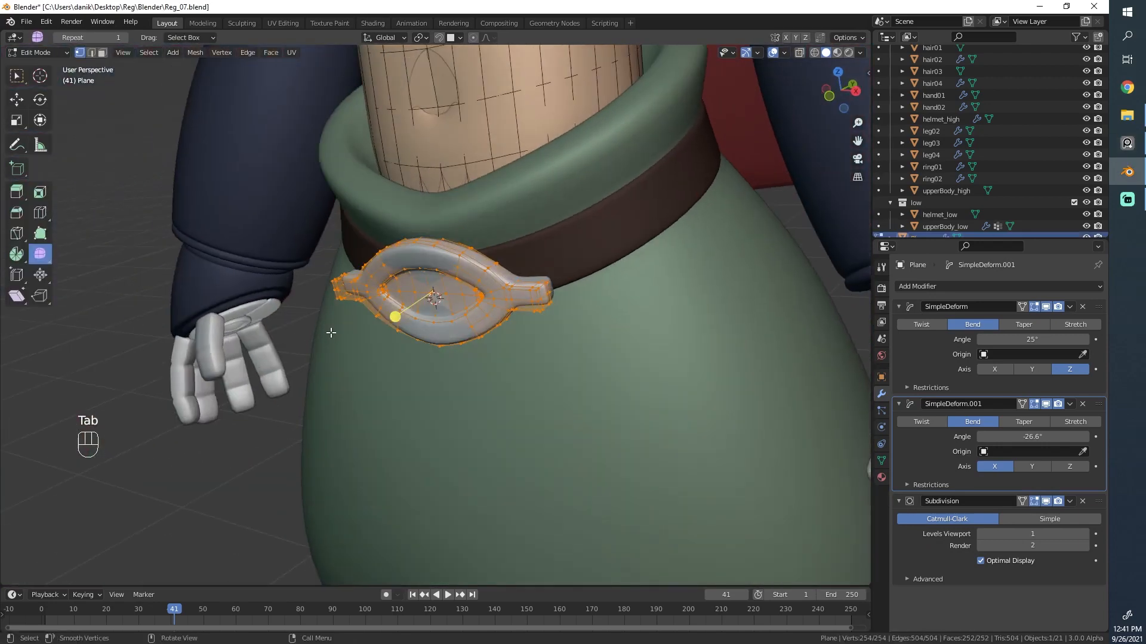
pyautogui.hotkey('alt', 'a')
pyautogui.scroll(3, 422, 245)
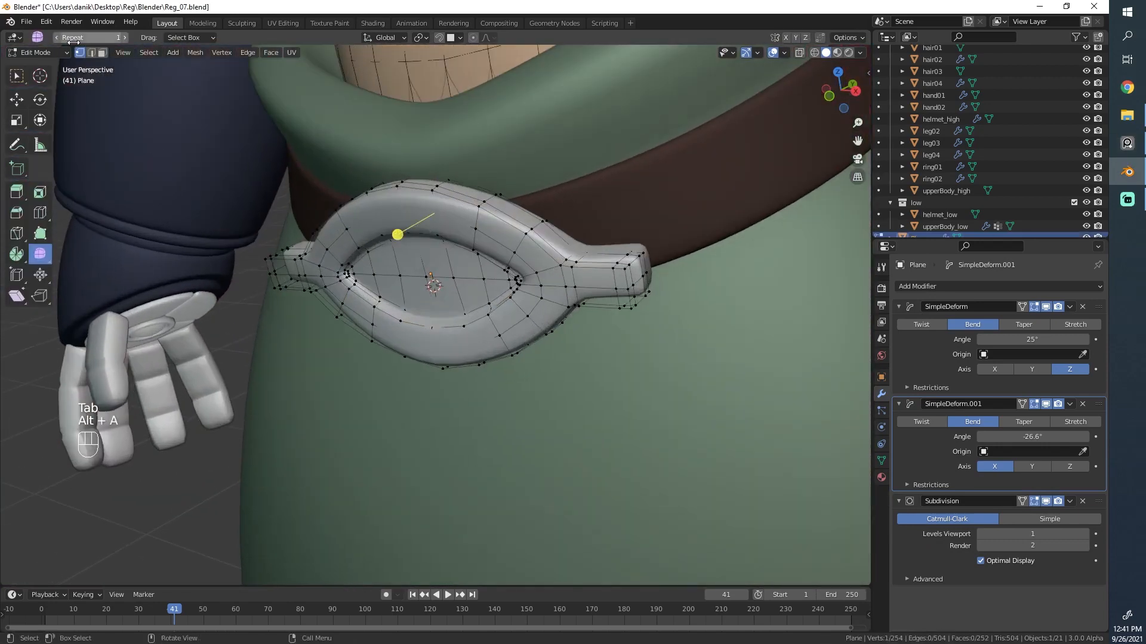
pyautogui.scroll(-9, 410, 277)
pyautogui.press('Tab')
pyautogui.moveTo(418, 275); pyautogui.dragTo(488, 244, button='middle')
# Step: Add a mesh plane and rotate it 90° about the X axis so it faces the front
pyautogui.hotkey('shift', 'a')
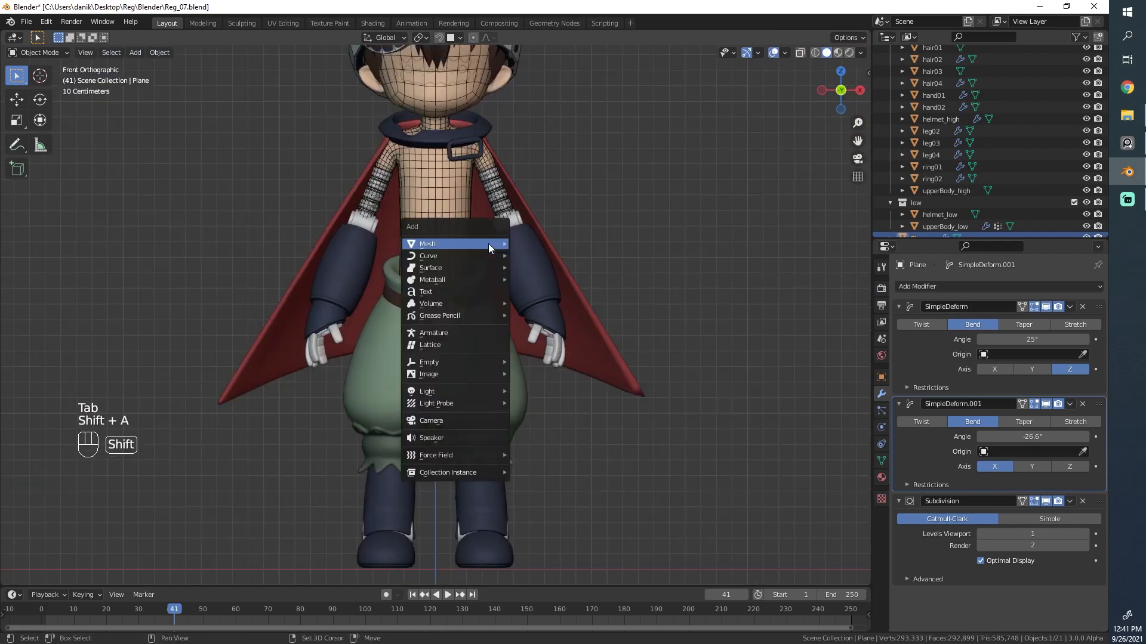
pyautogui.moveTo(488, 243)
pyautogui.click(534, 244)
pyautogui.scroll(-5, 459, 292)
pyautogui.press('r')
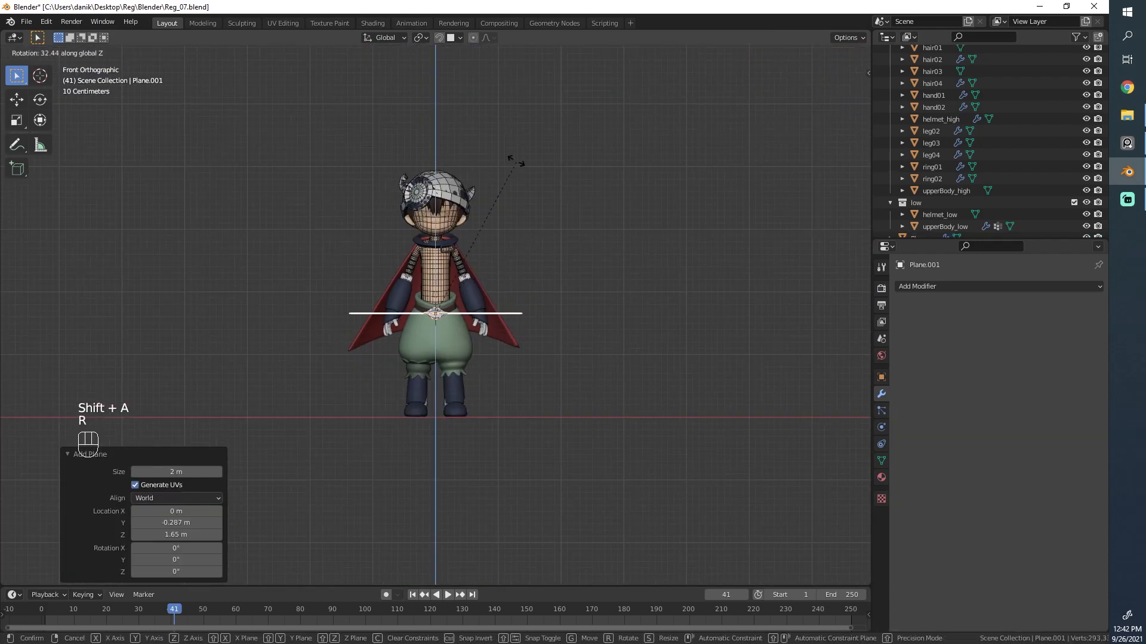
pyautogui.write('90')
pyautogui.press('Return')
# Step: Scale the upright plane down to 0.1 of its size on all axes
pyautogui.scroll(5, 734, 292)
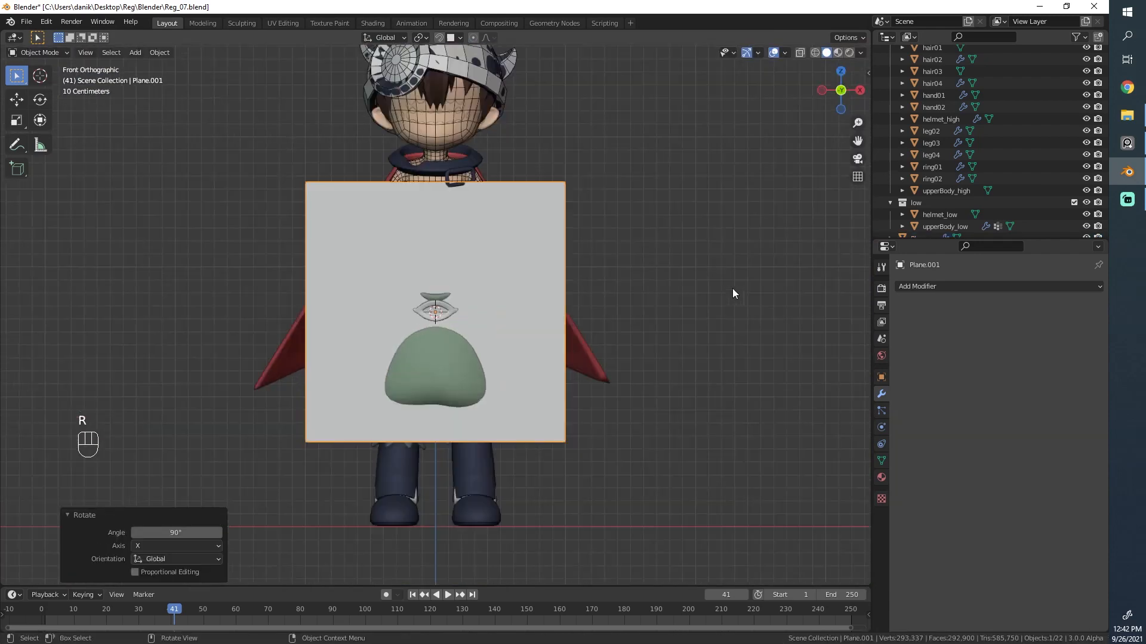
pyautogui.press('s')
pyautogui.click(458, 281)
pyautogui.scroll(4, 509, 283)
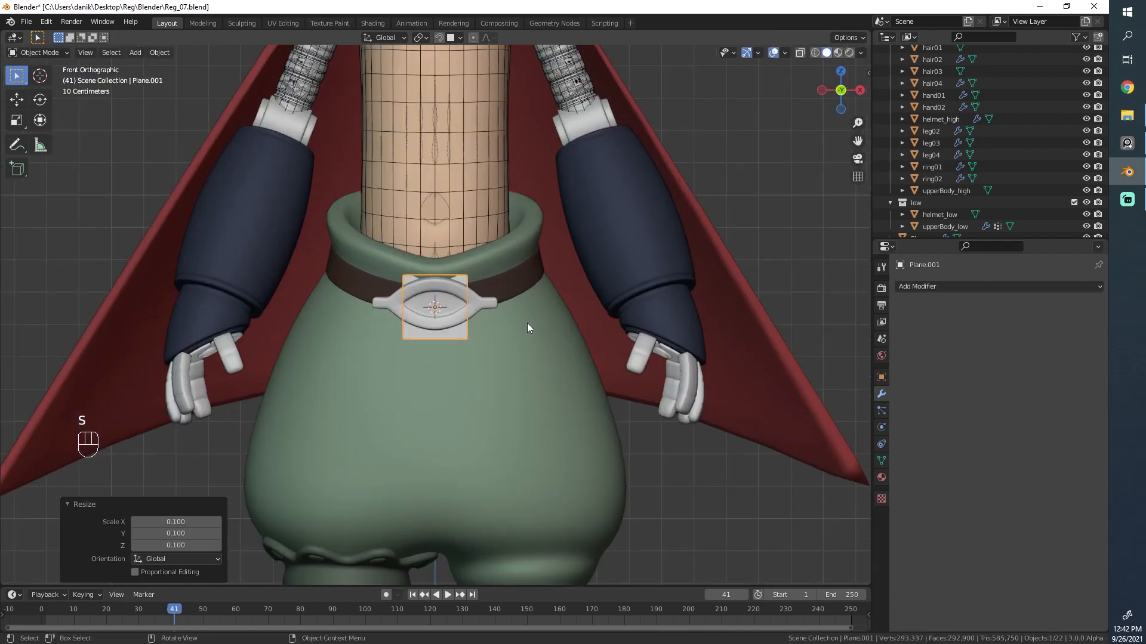
# Step: Move the plane's geometry straight up along Z so it sits above the ornament, in front of the torso
pyautogui.press('Tab')
pyautogui.press('g')
pyautogui.keyDown('ctrl'); pyautogui.click(502, 230); pyautogui.keyUp('ctrl')
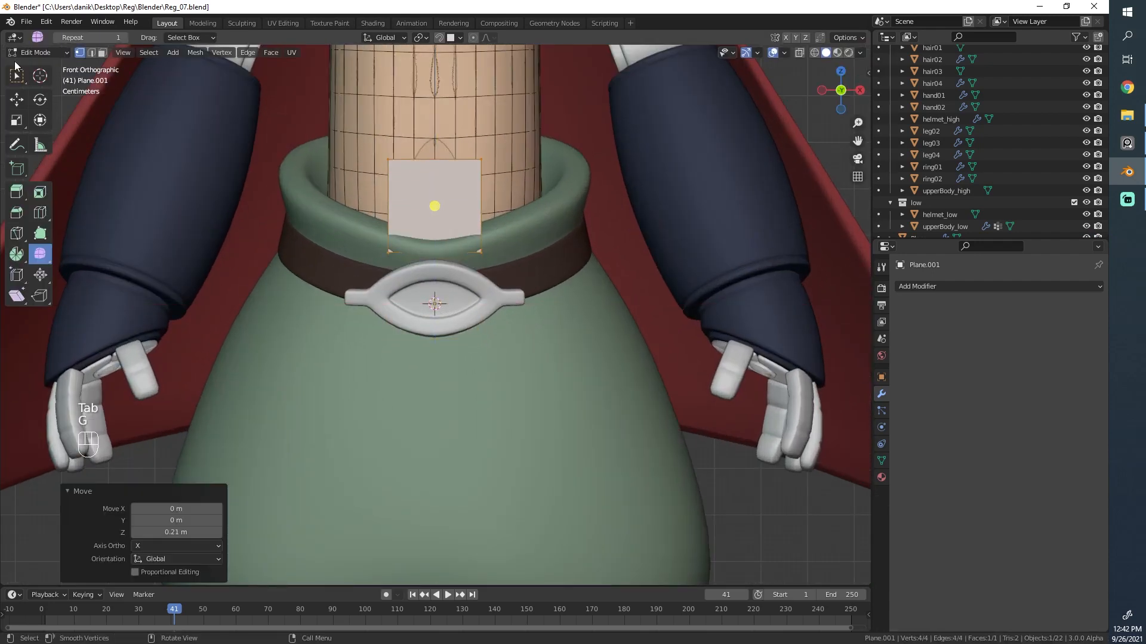
pyautogui.click(17, 74)
pyautogui.scroll(2, 611, 225)
pyautogui.keyDown('shift'); pyautogui.moveTo(596, 225); pyautogui.dragTo(601, 317, button='middle'); pyautogui.keyUp('shift')
pyautogui.press('g')
pyautogui.middleClick(601, 311)
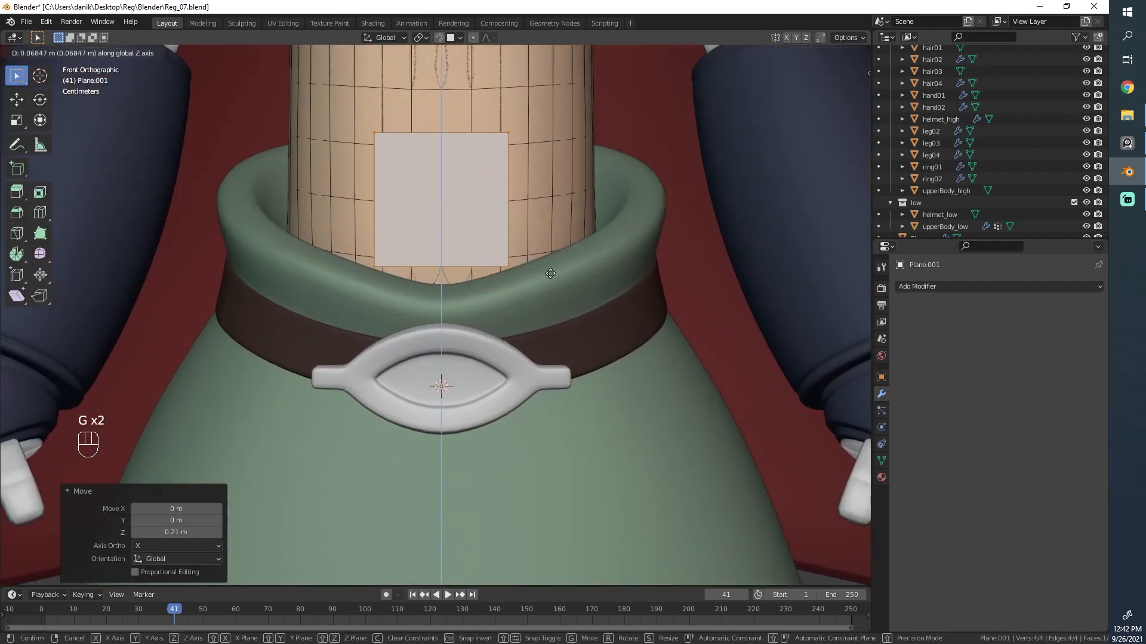
pyautogui.click(547, 273)
# Step: Add one centered vertical loop cut to the plane
pyautogui.keyDown('shift'); pyautogui.moveTo(503, 167); pyautogui.dragTo(511, 255, button='middle'); pyautogui.keyUp('shift')
pyautogui.hotkey('ctrl', 'r')
pyautogui.click(448, 234)
pyautogui.rightClick(448, 234)
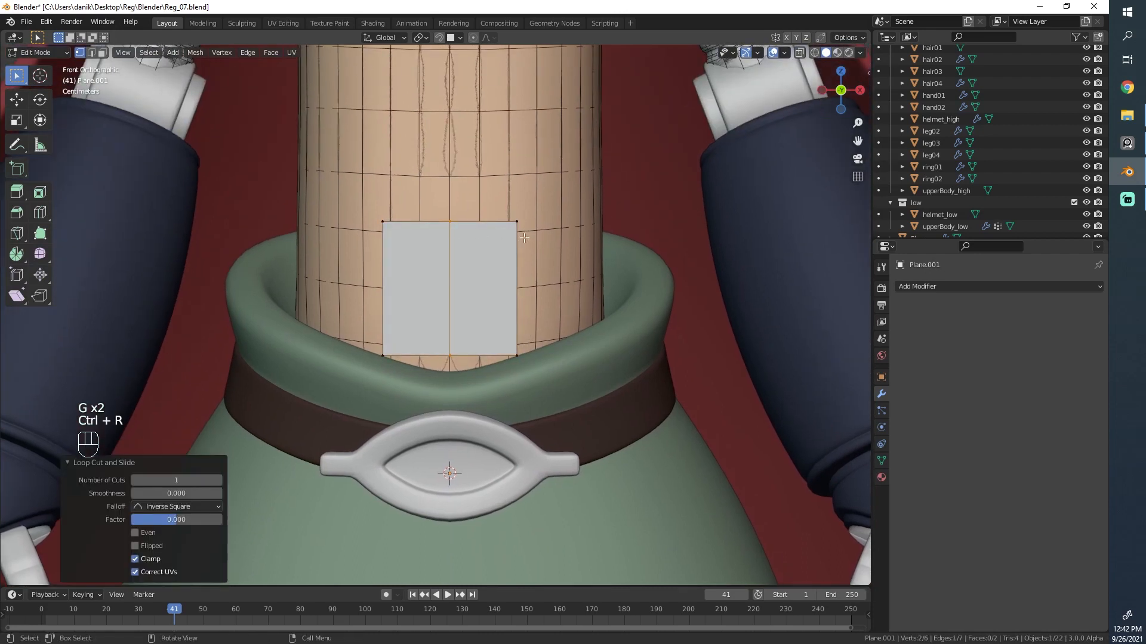
# Step: Narrow the plane's upper edge by scaling its vertices to 0.249
pyautogui.hotkey('alt', 'a')
pyautogui.press('b')
pyautogui.moveTo(305, 169); pyautogui.dragTo(598, 261)
pyautogui.press('s')
pyautogui.click(493, 232)
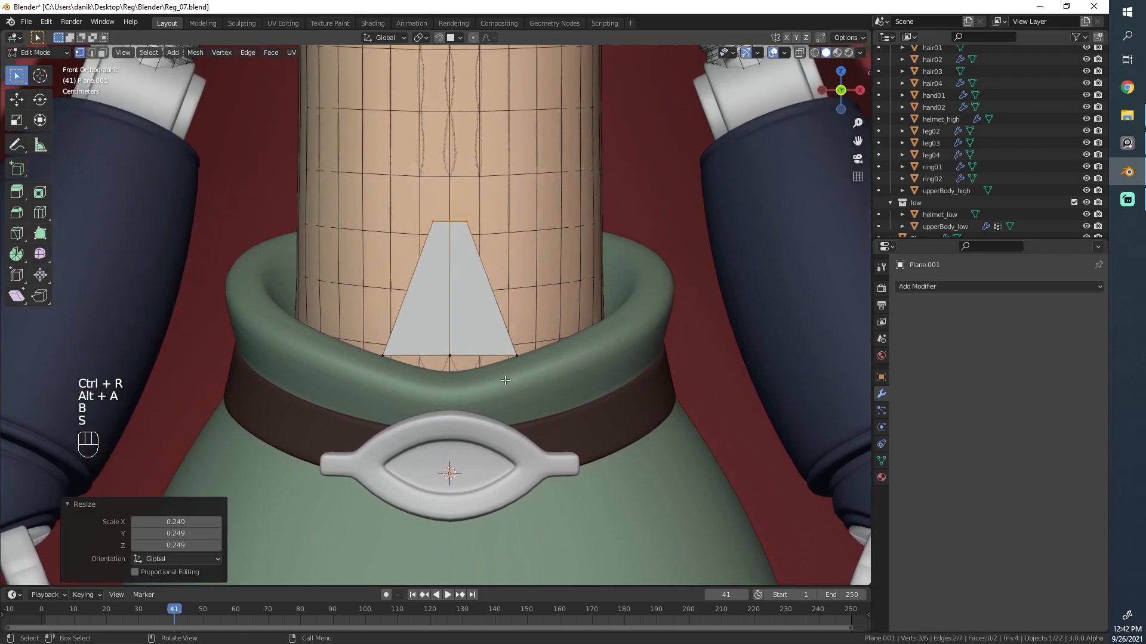
# Step: Add a centered horizontal loop cut and narrow the lower edge by scaling its vertices to 0.128
pyautogui.click(483, 323)
pyautogui.rightClick(483, 323)
pyautogui.hotkey('alt', 'a')
pyautogui.press('b')
pyautogui.moveTo(238, 322); pyautogui.dragTo(680, 406)
pyautogui.press('s')
pyautogui.click(480, 362)
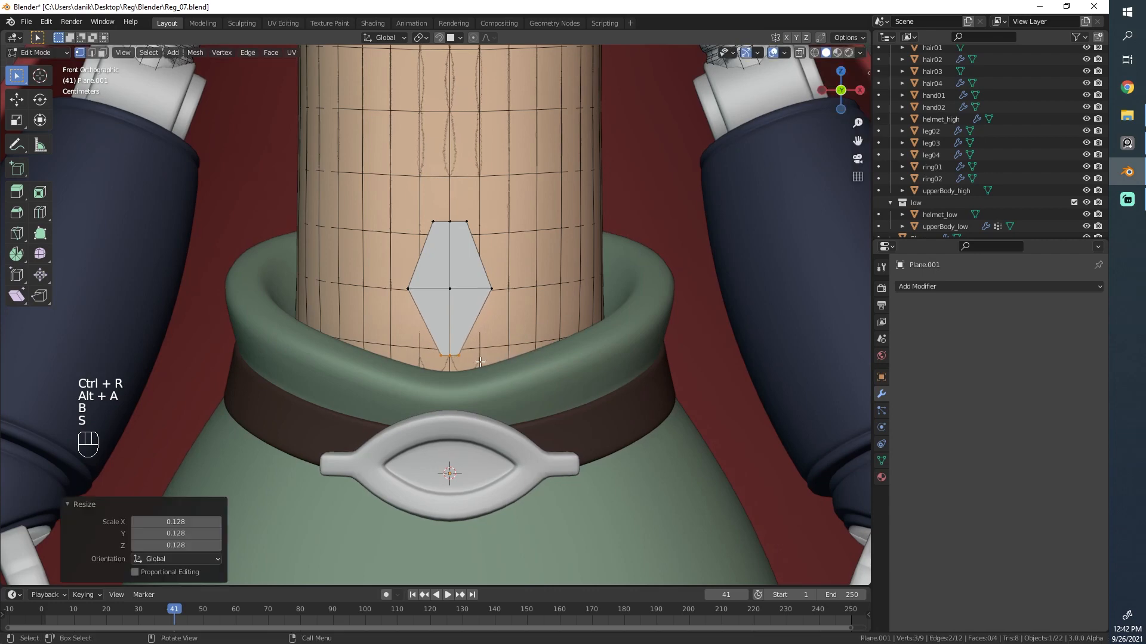
# Step: Narrow the upper edge further and scale up the central vertical loop to form pointed tips at both ends
pyautogui.hotkey('alt', 'a')
pyautogui.press('b')
pyautogui.moveTo(381, 246); pyautogui.dragTo(570, 182)
pyautogui.press('s')
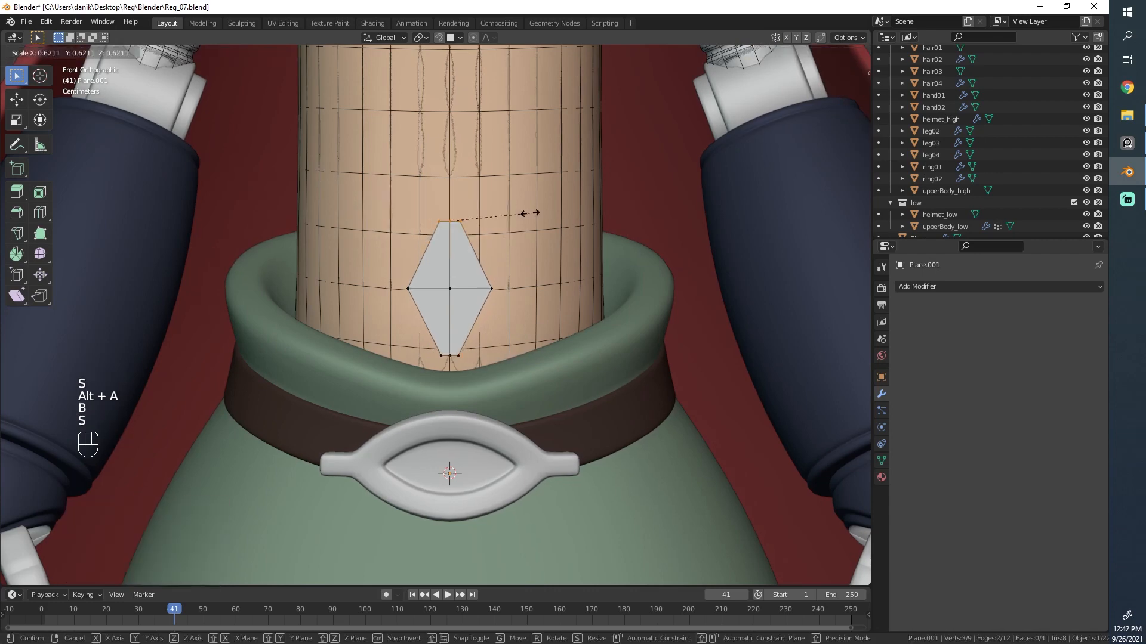
pyautogui.click(513, 228)
pyautogui.hotkey('alt', 'a')
pyautogui.keyDown('alt'); pyautogui.click(451, 233); pyautogui.keyUp('alt')
pyautogui.press('s')
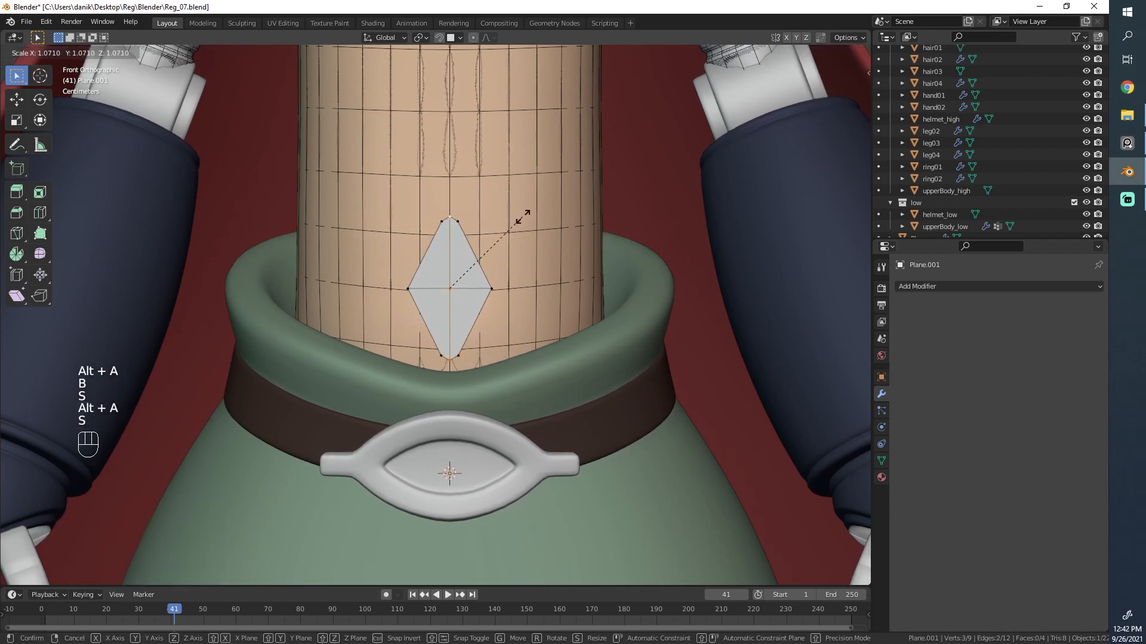
pyautogui.click(522, 220)
# Step: Add a horizontal loop cut across the diamond's upper half and widen it slightly to round the outline
pyautogui.hotkey('alt', 'a')
pyautogui.hotkey('ctrl', 'r')
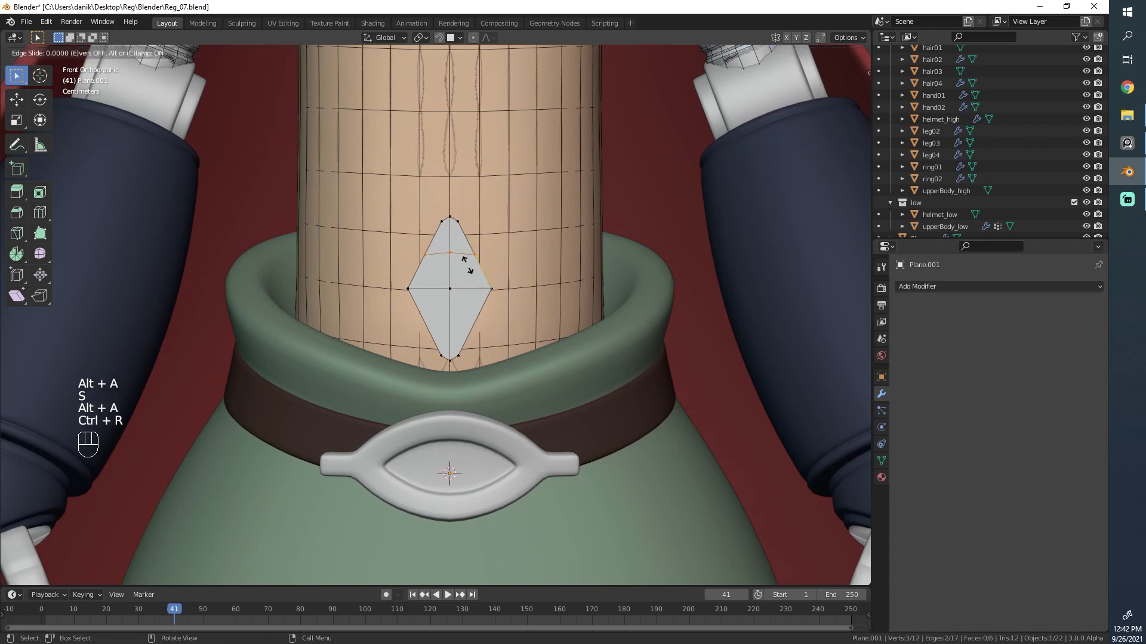
pyautogui.click(467, 249)
pyautogui.rightClick(466, 249)
pyautogui.press('s')
pyautogui.click(506, 309)
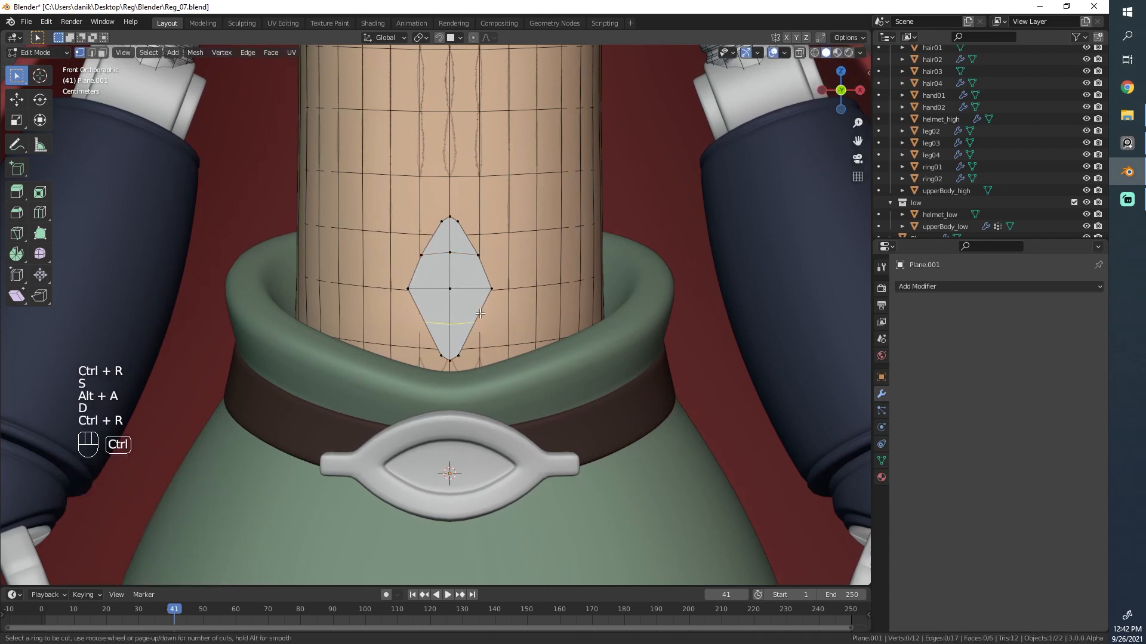
# Step: Add a matching horizontal loop cut across the diamond's lower half and widen it slightly
pyautogui.click(480, 313)
pyautogui.rightClick(481, 314)
pyautogui.press('s')
pyautogui.click(524, 304)
# Step: Scale the whole diamond shape to 0.6 along the X axis
pyautogui.press('a')
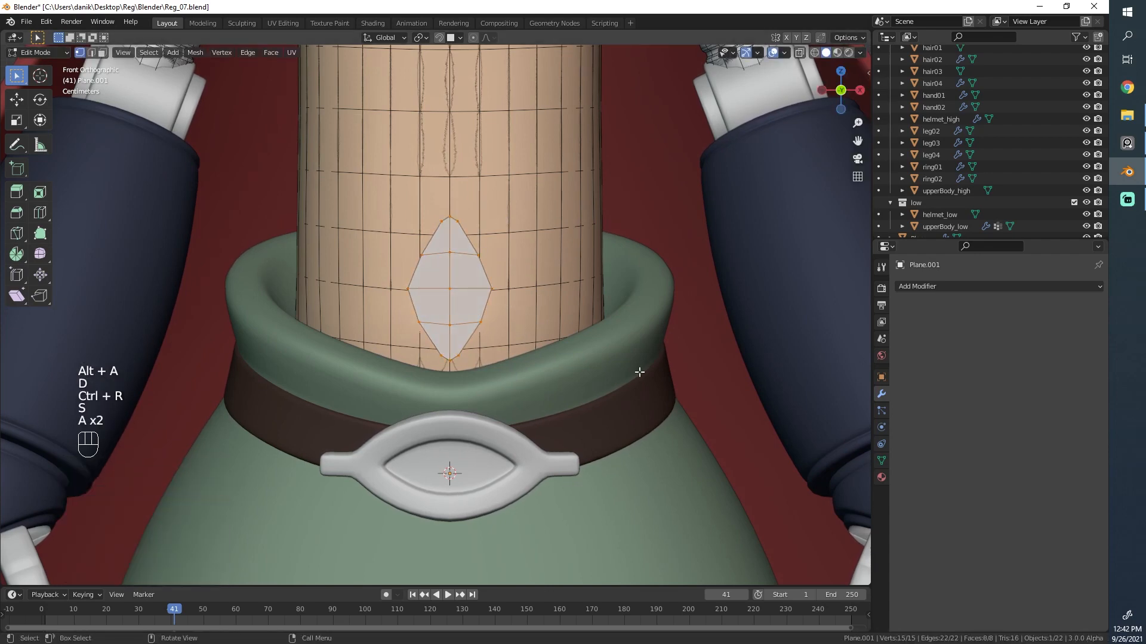
pyautogui.press('s')
pyautogui.press('x')
pyautogui.click(573, 332)
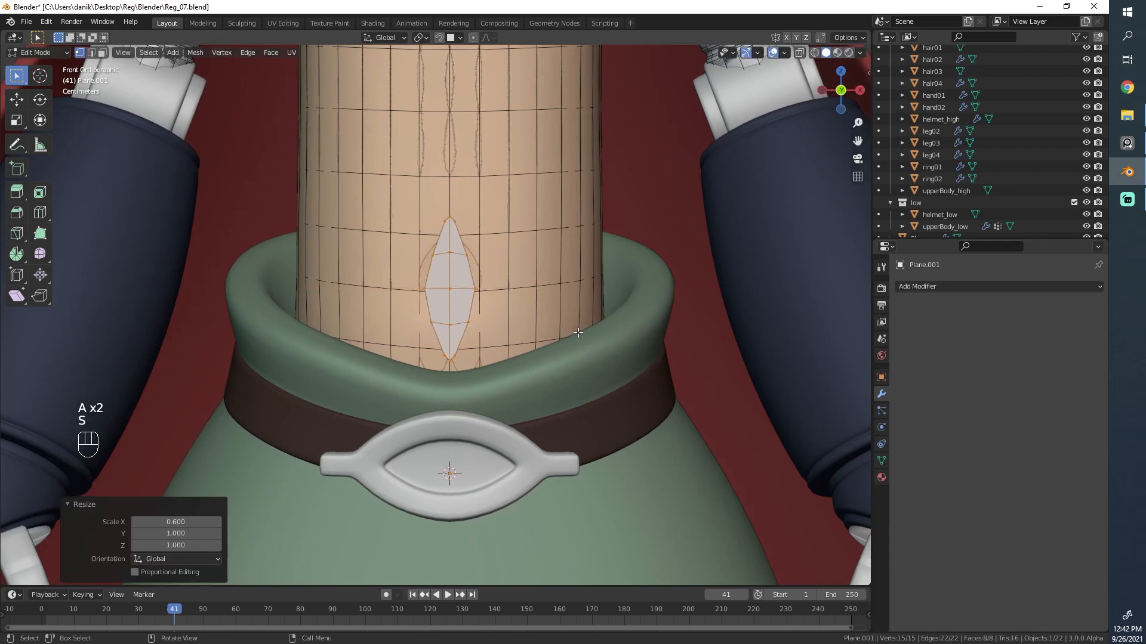
# Step: Try rotating the narrowed diamond in the front view and undo the rotation
pyautogui.press('r')
pyautogui.click(548, 338)
pyautogui.hotkey('ctrl', 'z')
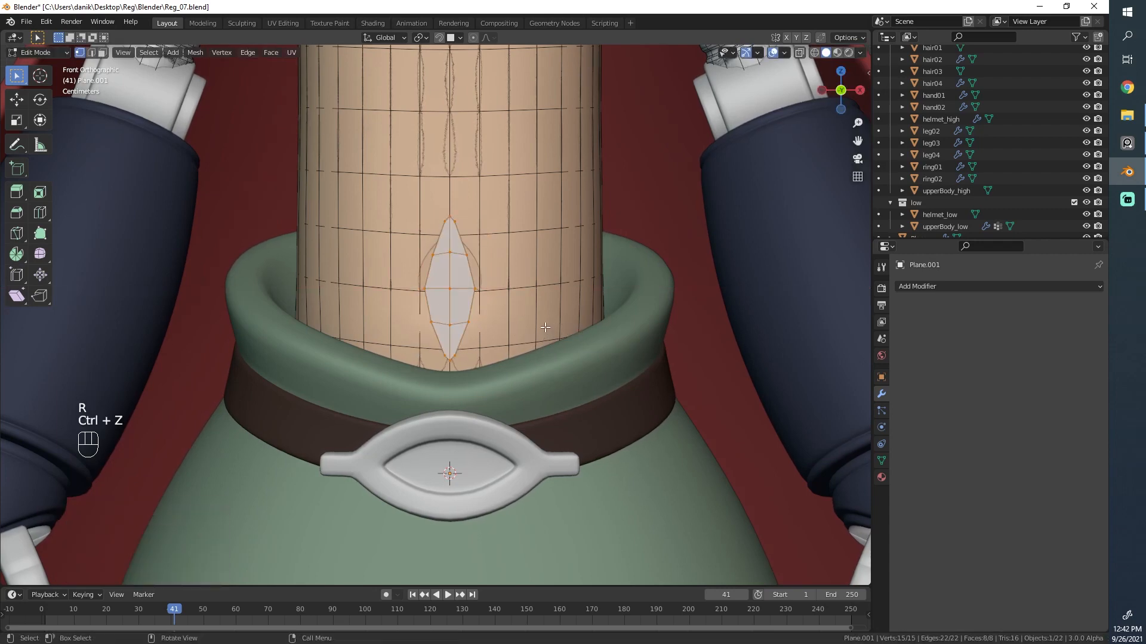
# Step: Extrude the diamond's faces along their normal to give the flat shape thickness
pyautogui.scroll(5, 546, 328)
pyautogui.moveTo(542, 328); pyautogui.dragTo(657, 337, button='middle')
pyautogui.press('e')
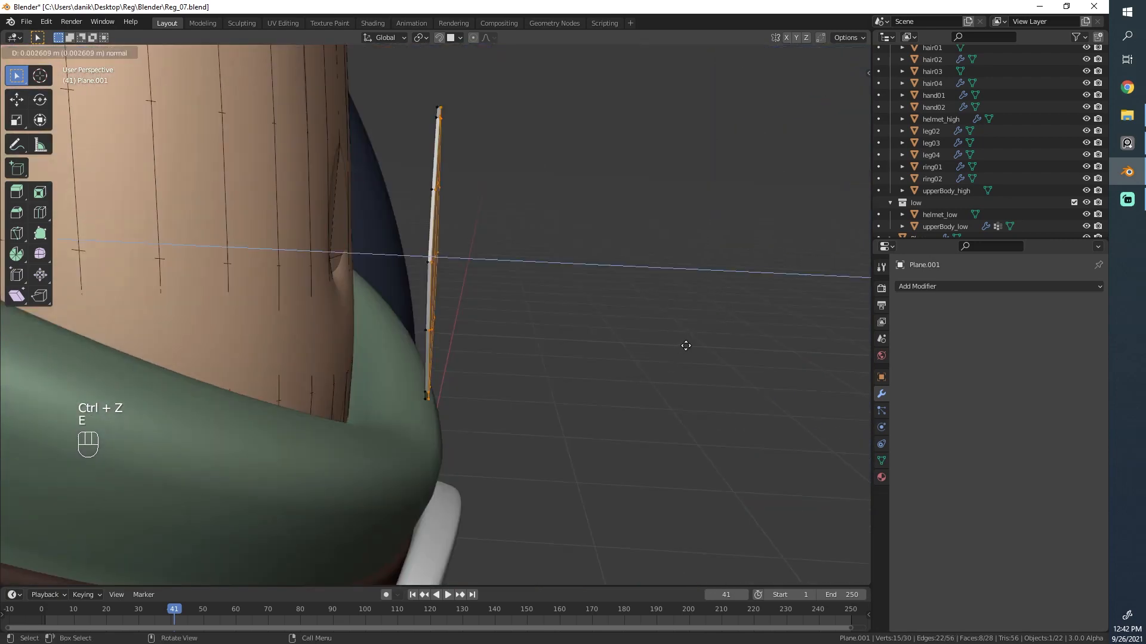
pyautogui.click(614, 393)
pyautogui.moveTo(614, 392); pyautogui.dragTo(545, 327, button='middle')
pyautogui.press('Tab')
pyautogui.press('Tab')
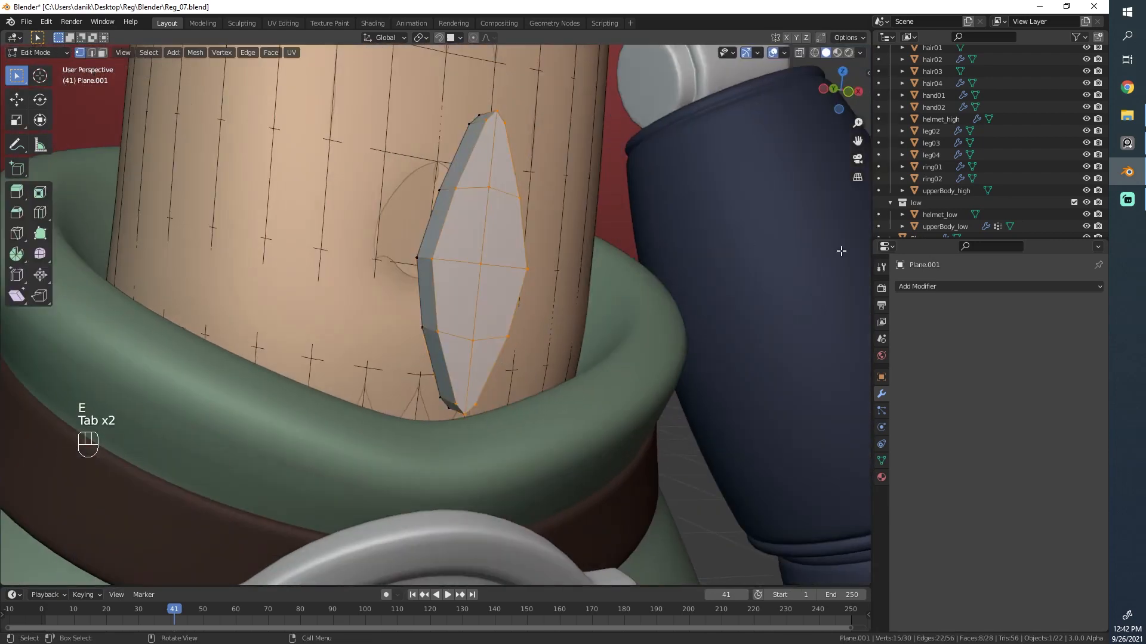
# Step: Try a Subdivision Surface modifier on the extruded diamond and remove it again
pyautogui.click(972, 287)
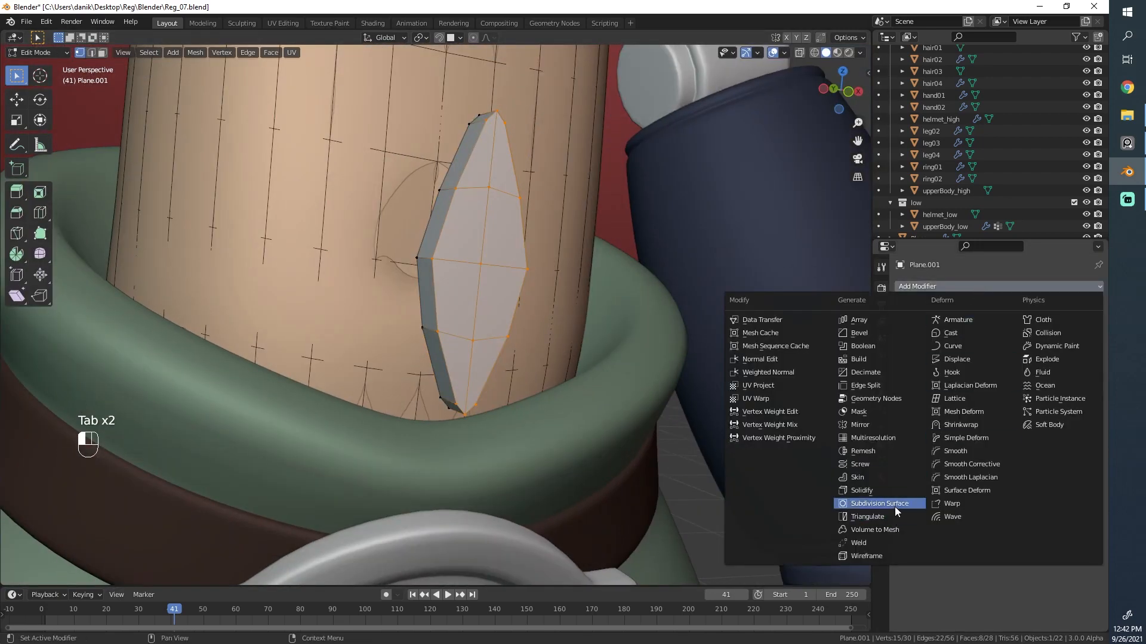
pyautogui.click(894, 506)
pyautogui.moveTo(621, 334); pyautogui.dragTo(594, 319, button='middle')
pyautogui.hotkey('ctrl', 'z')
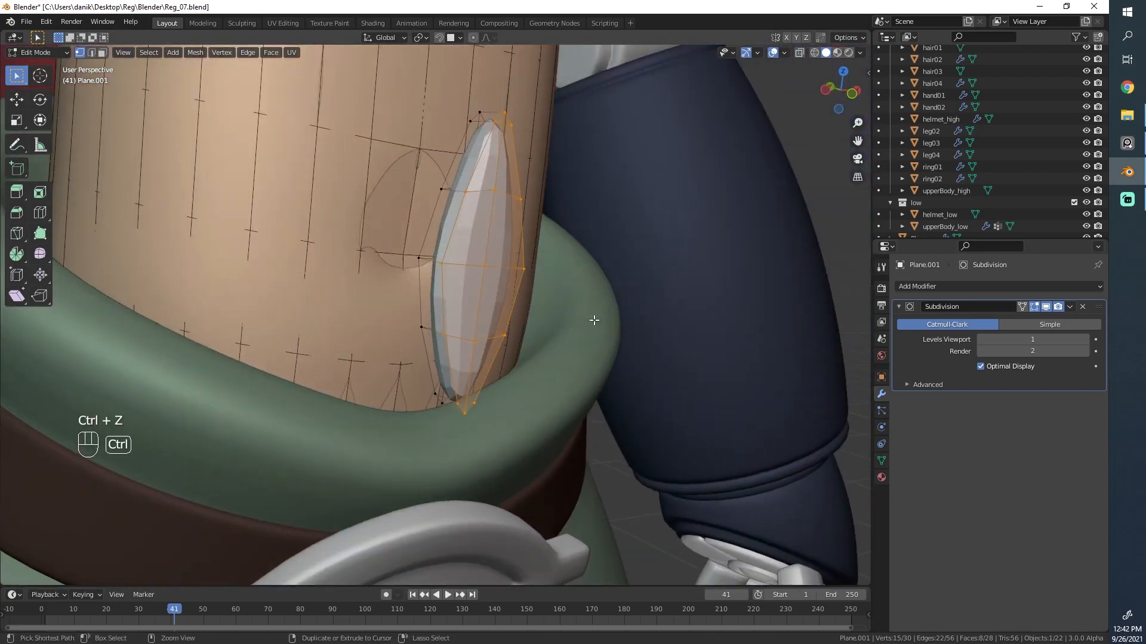
pyautogui.hotkey('ctrl', 'z')
pyautogui.click(1083, 306)
pyautogui.press('Tab')
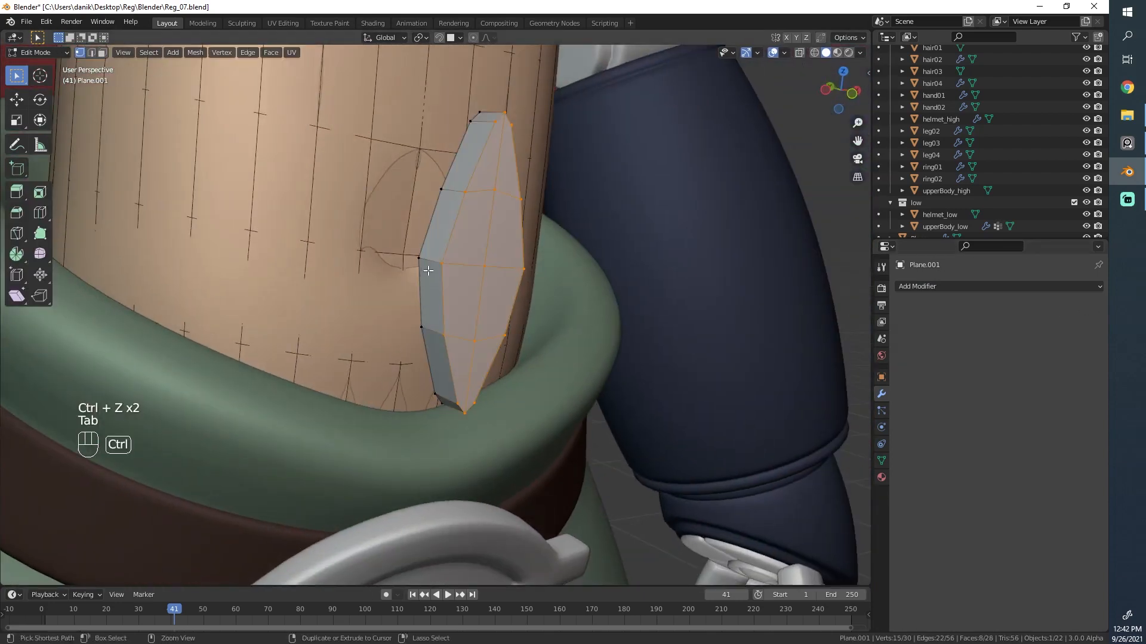
# Step: Try a loop cut around the diamond's side faces and undo it
pyautogui.hotkey('ctrl', 'r')
pyautogui.click(429, 268)
pyautogui.rightClick(429, 268)
pyautogui.hotkey('ctrl', 'z')
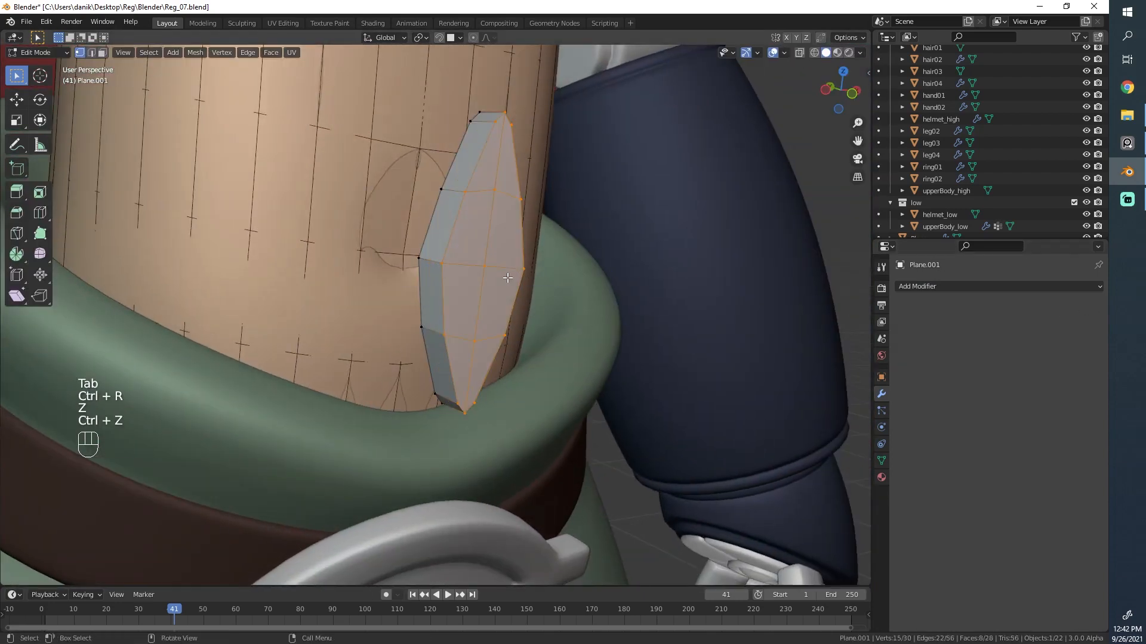
pyautogui.hotkey('ctrl', 'r')
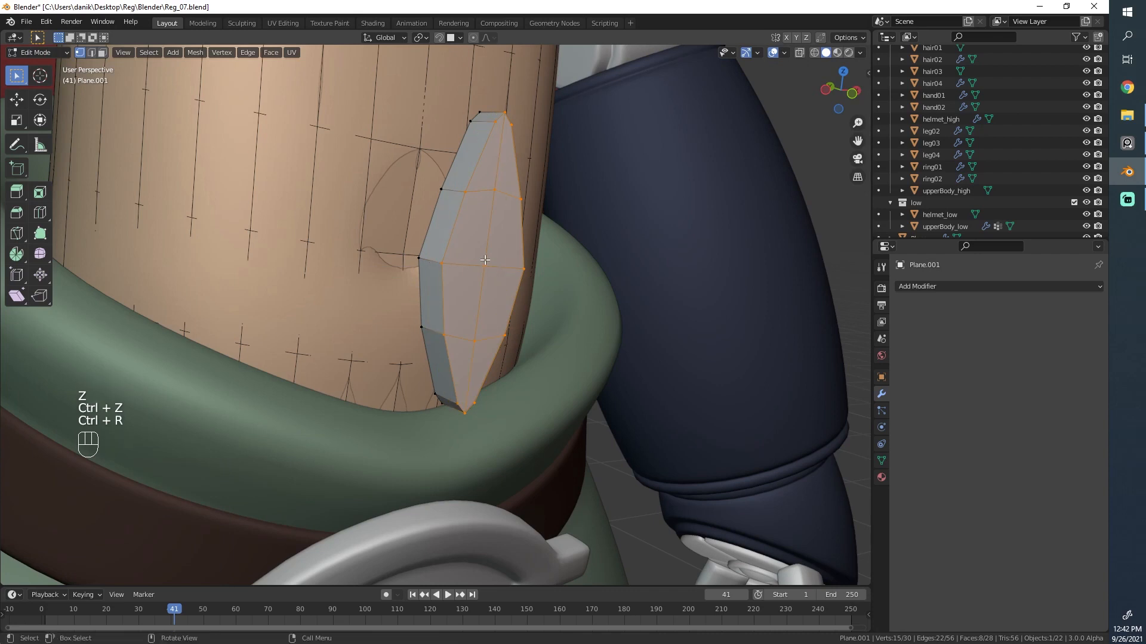
# Step: Subdivide the entire diamond mesh with one cut
pyautogui.press('a')
pyautogui.rightClick(484, 260)
pyautogui.click(484, 260)
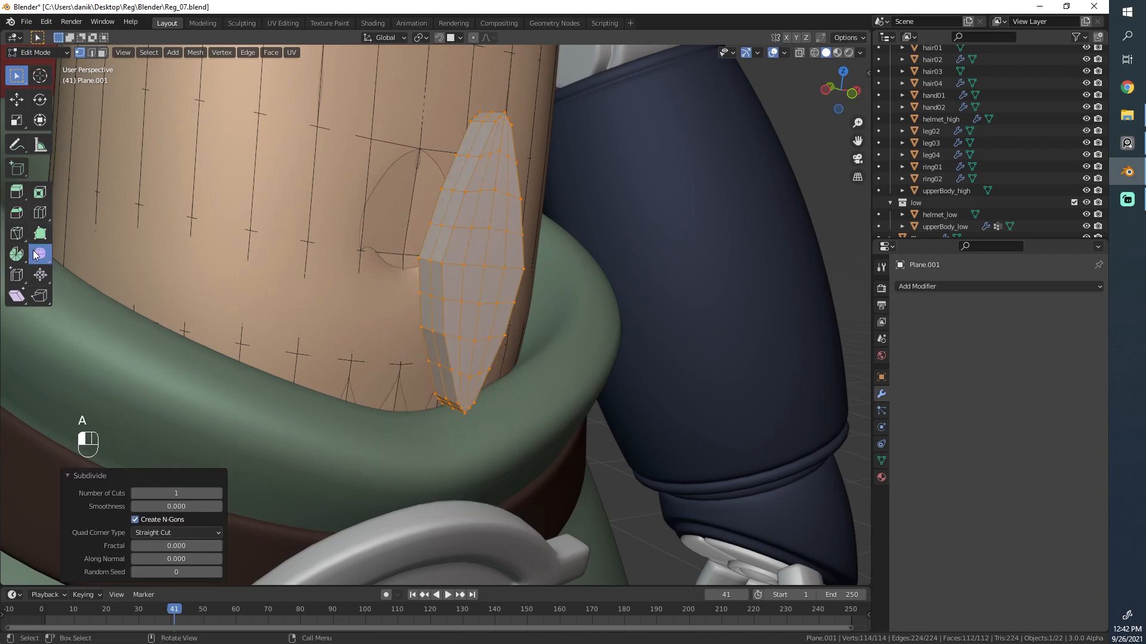
# Step: Smooth the subdivided diamond's vertices in repeated passes, using a smoothing factor of 1.000 for the last one
pyautogui.moveTo(458, 336); pyautogui.dragTo(632, 418)
pyautogui.moveTo(587, 385); pyautogui.dragTo(586, 386)
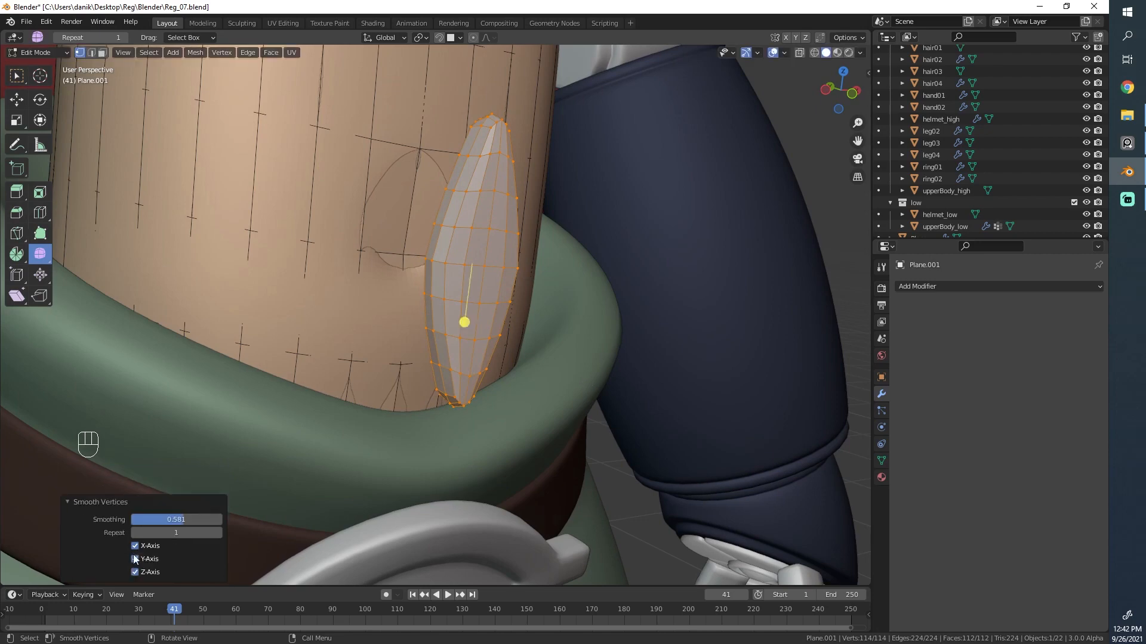
pyautogui.press('Tab')
pyautogui.moveTo(647, 345); pyautogui.dragTo(491, 290, button='middle')
pyautogui.press('Tab')
pyautogui.moveTo(471, 306); pyautogui.dragTo(372, 347)
pyautogui.moveTo(507, 347); pyautogui.dragTo(325, 263, button='middle')
pyautogui.keyDown('shift'); pyautogui.moveTo(534, 255); pyautogui.dragTo(515, 298, button='middle'); pyautogui.keyUp('shift')
pyautogui.moveTo(514, 299); pyautogui.dragTo(662, 290, button='middle')
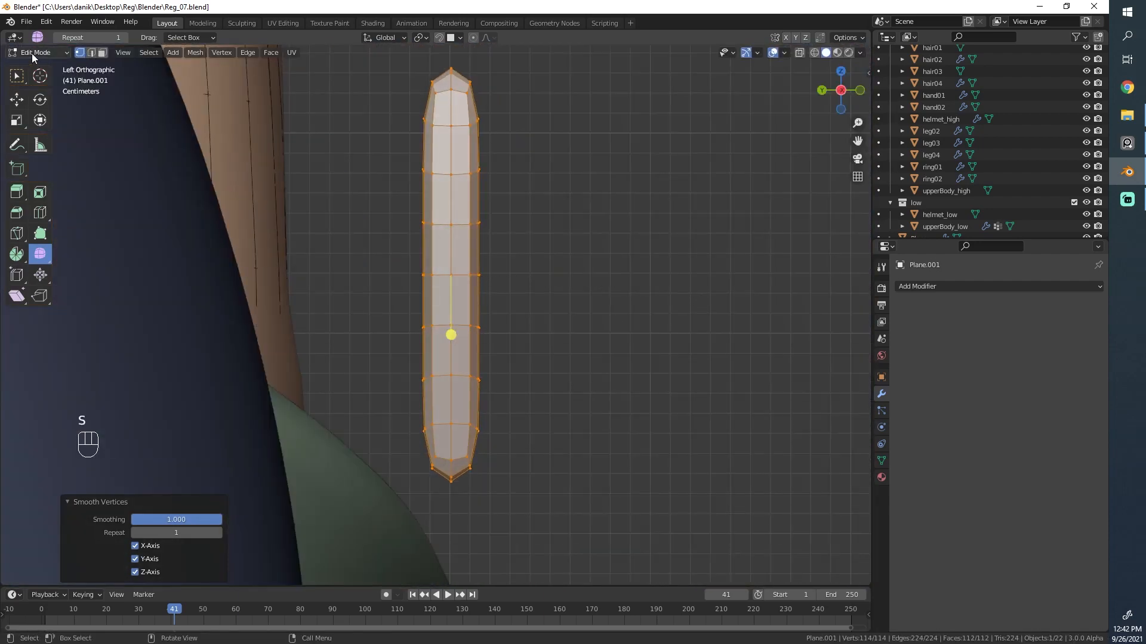
# Step: Select the inner vertices of the diamond's front face and move them to shape its relief
pyautogui.moveTo(498, 232); pyautogui.dragTo(259, 208, button='middle')
pyautogui.scroll(-2, 382, 134)
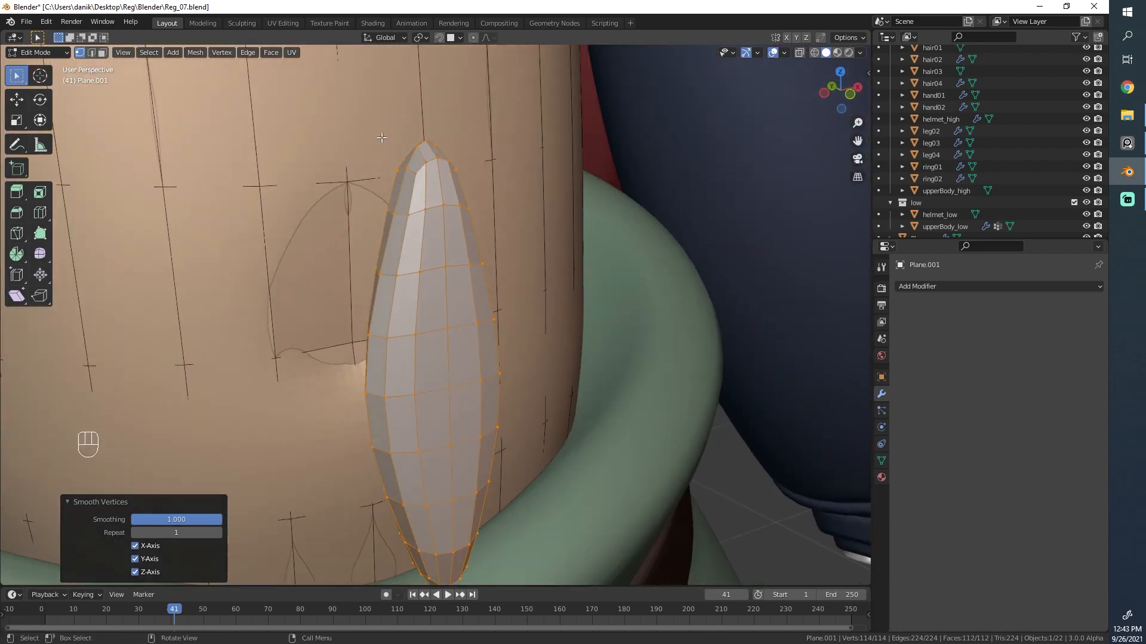
pyautogui.moveTo(383, 136); pyautogui.dragTo(387, 197, button='middle')
pyautogui.scroll(-1, 386, 196)
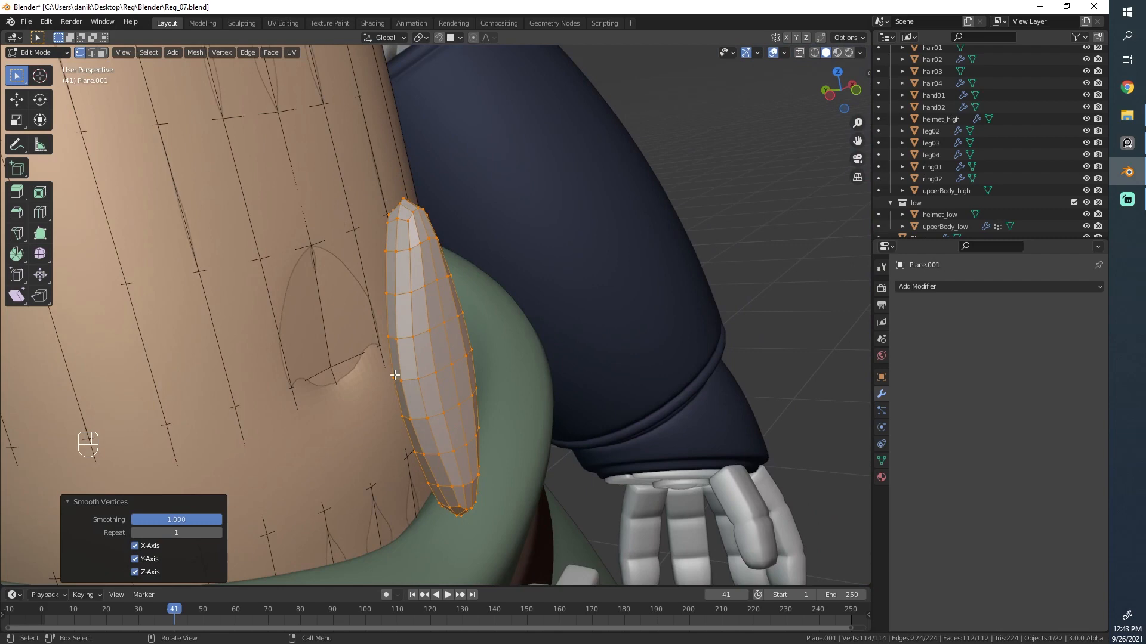
pyautogui.moveTo(395, 375); pyautogui.dragTo(447, 260, button='middle')
pyautogui.click(445, 227)
pyautogui.keyDown('ctrl'); pyautogui.click(411, 530); pyautogui.keyUp('ctrl')
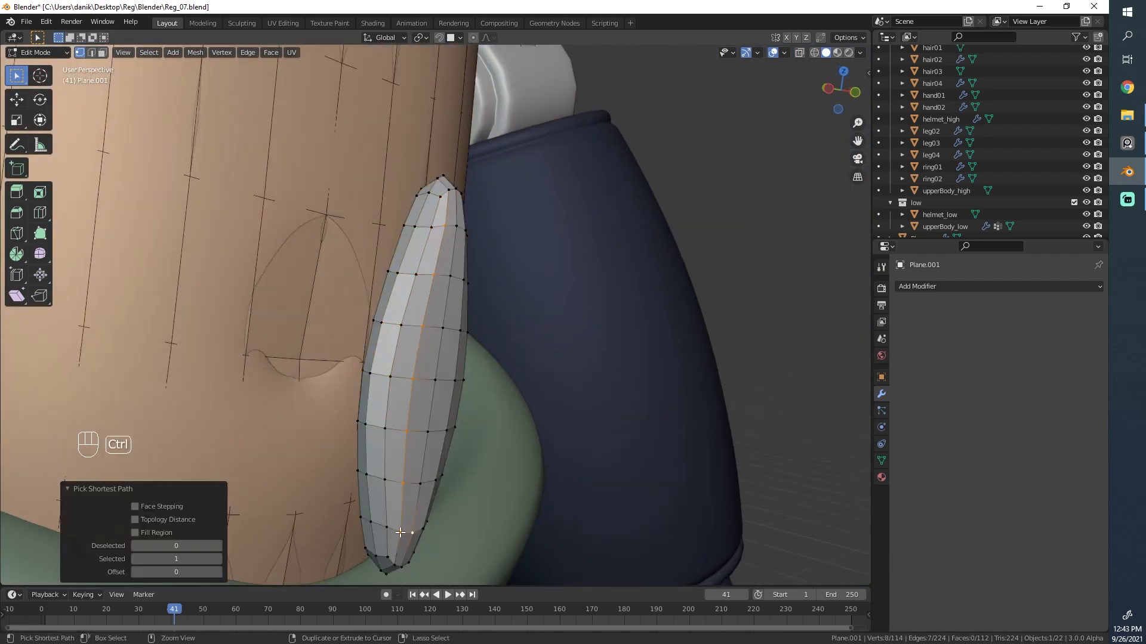
pyautogui.moveTo(420, 524); pyautogui.dragTo(373, 399, button='middle')
pyautogui.keyDown('ctrl'); pyautogui.click(471, 231); pyautogui.keyUp('ctrl')
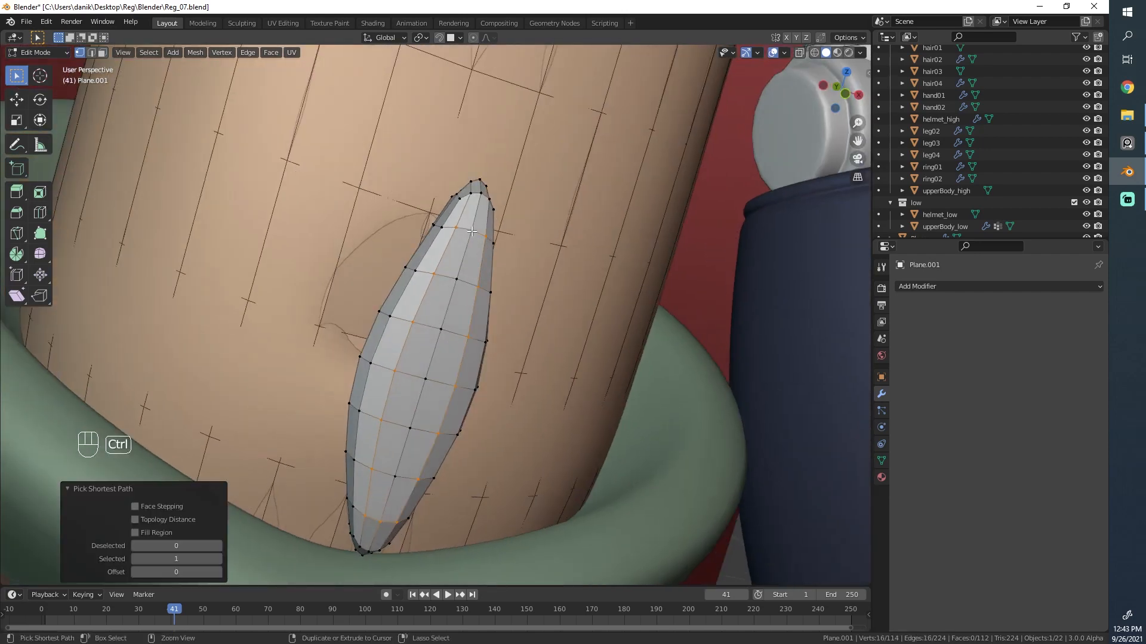
pyautogui.keyDown('alt'); pyautogui.moveTo(353, 445); pyautogui.dragTo(366, 308, button='middle'); pyautogui.keyUp('alt')
pyautogui.press('g')
pyautogui.click(553, 381)
pyautogui.press('Tab')
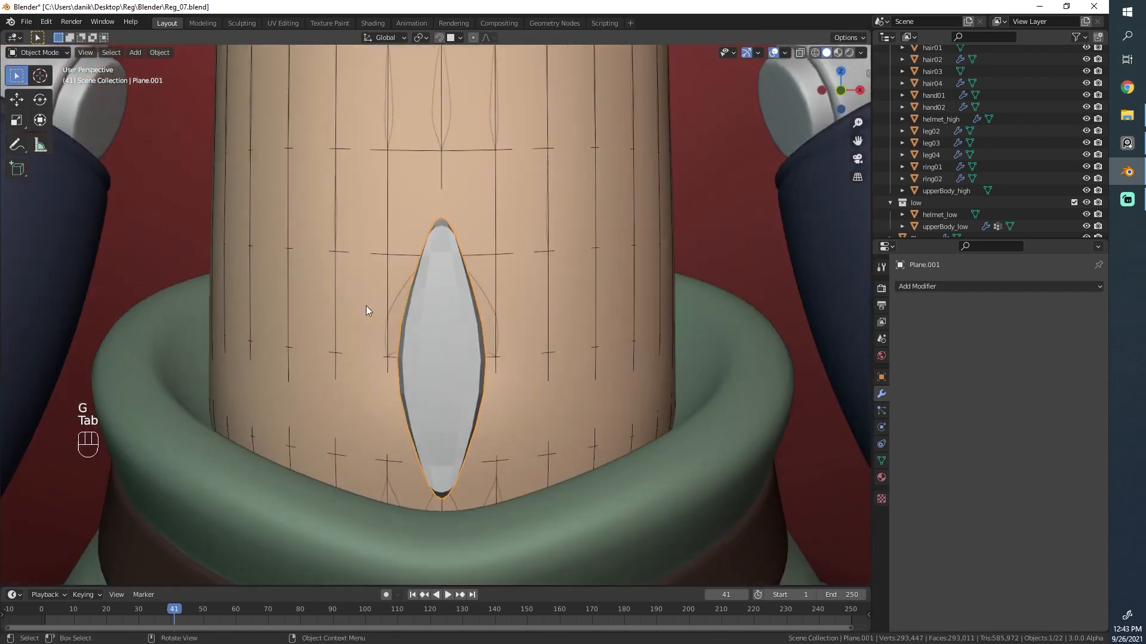
# Step: Scale the front face's inner vertices to 0.953 overall, and rescale them along the X axis
pyautogui.press('Tab')
pyautogui.scroll(3, 614, 314)
pyautogui.press('s')
pyautogui.click(582, 307)
pyautogui.press('s')
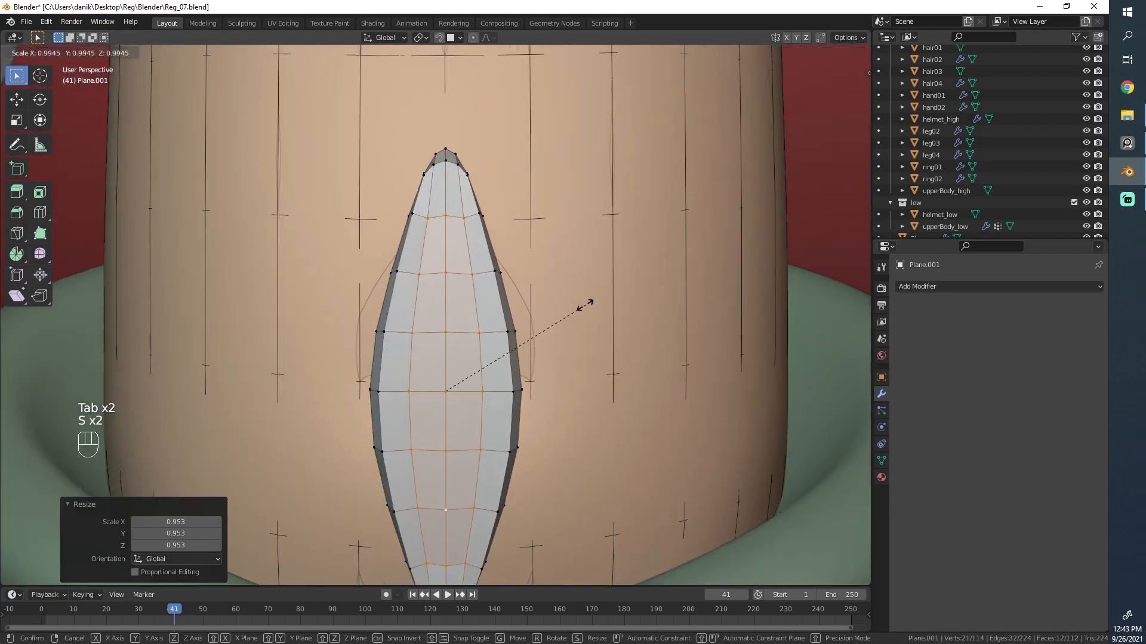
pyautogui.press('x')
pyautogui.click(551, 304)
# Step: Move the front face's inner vertices along the Y axis to adjust the depth of the relief
pyautogui.moveTo(551, 304); pyautogui.dragTo(431, 283, button='middle')
pyautogui.press('g')
pyautogui.press('y')
pyautogui.click(328, 378)
# Step: Examine the reshaped diamond's surface and silhouette in both edit and object mode
pyautogui.scroll(-4, 328, 378)
pyautogui.scroll(4, 429, 283)
pyautogui.press('Tab')
pyautogui.press('Tab')
pyautogui.scroll(-1, 476, 227)
pyautogui.moveTo(431, 283)
pyautogui.keyDown('shift'); pyautogui.mouseDown(button='middle')
pyautogui.moveTo(412, 356)
pyautogui.moveTo(514, 356)
pyautogui.moveTo(542, 328)
pyautogui.moveTo(427, 280)
pyautogui.mouseUp(button='middle'); pyautogui.keyUp('shift')
pyautogui.scroll(5, 412, 357)
pyautogui.scroll(-5, 427, 281)
pyautogui.press('Tab')
pyautogui.moveTo(453, 324); pyautogui.dragTo(454, 324, button='middle')
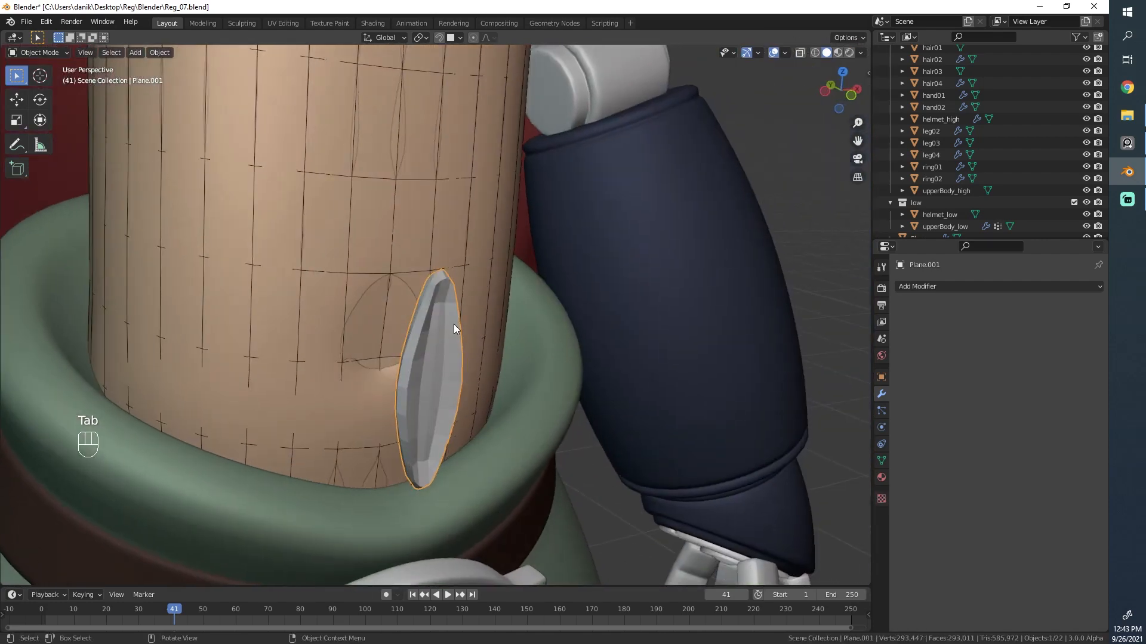
# Step: Add a Subdivision modifier to the diamond and shade it smooth
pyautogui.click(947, 286)
pyautogui.click(908, 499)
pyautogui.moveTo(746, 454); pyautogui.dragTo(496, 378, button='middle')
pyautogui.rightClick(419, 357)
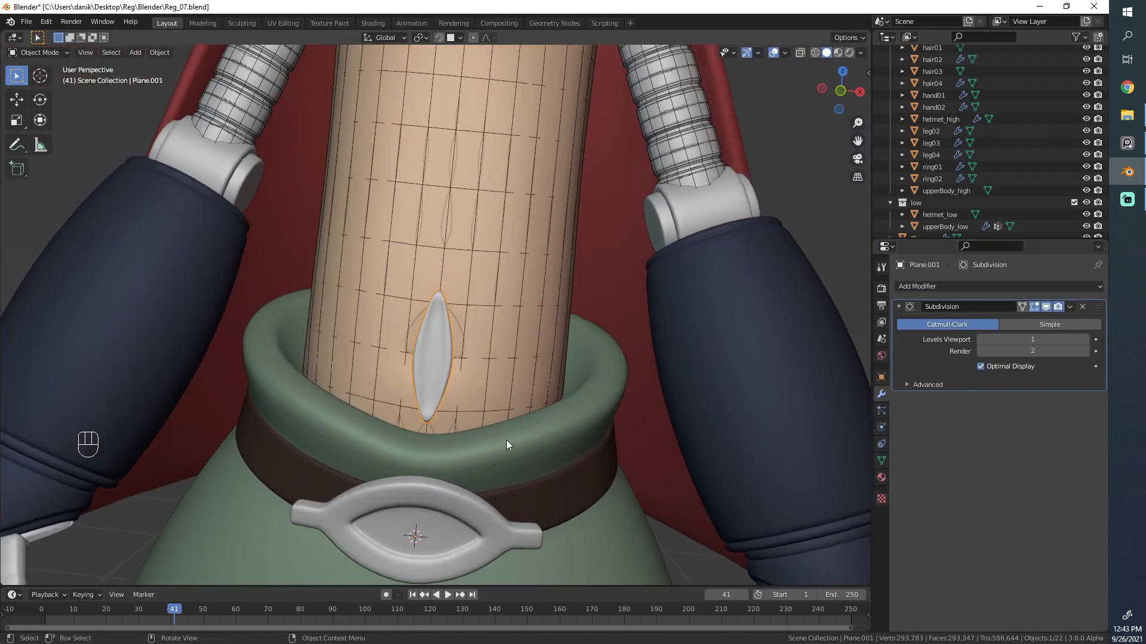
# Step: Link the materials of the green body object to the diamond
pyautogui.keyDown('shift'); pyautogui.click(507, 443); pyautogui.keyUp('shift')
pyautogui.click(432, 357)
pyautogui.keyDown('shift'); pyautogui.click(498, 441); pyautogui.keyUp('shift')
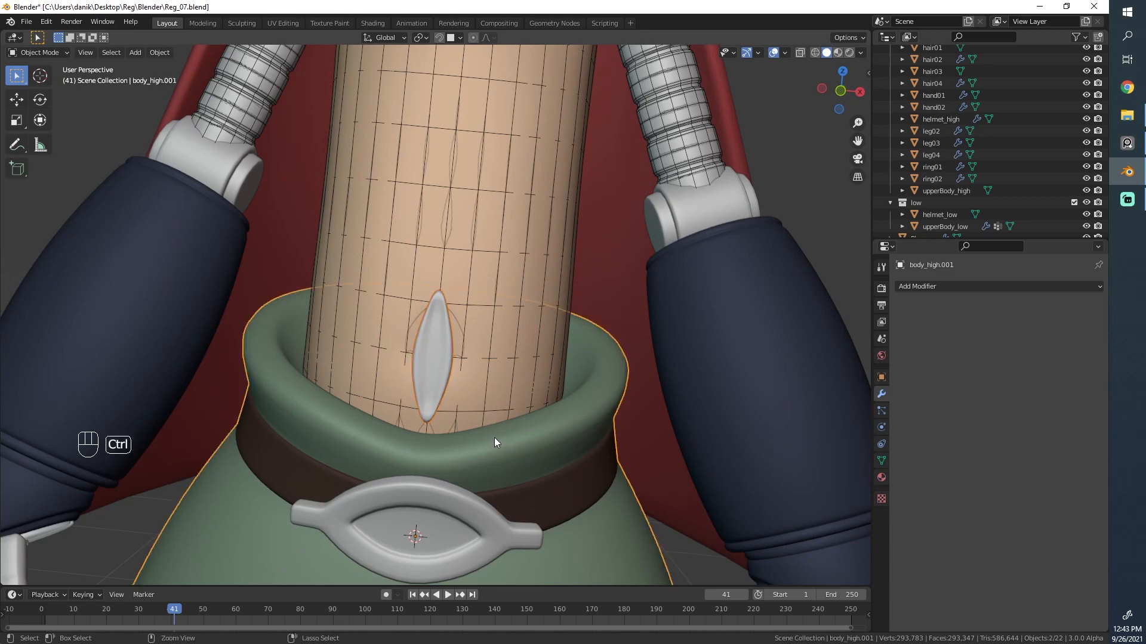
pyautogui.hotkey('ctrl', 'l')
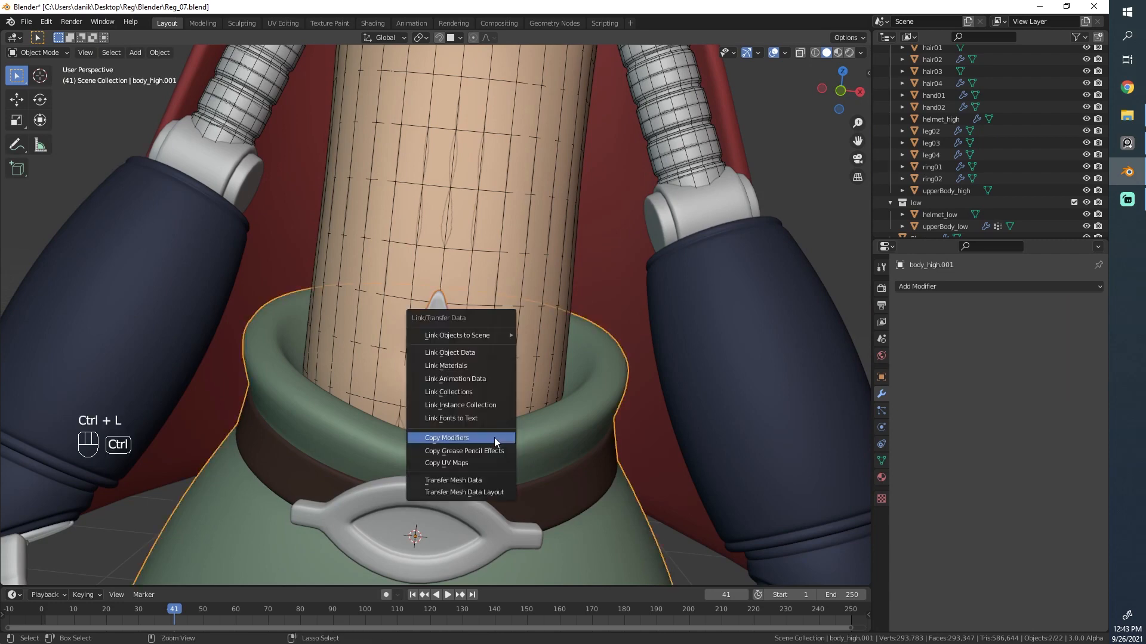
pyautogui.click(467, 365)
pyautogui.scroll(-1, 518, 417)
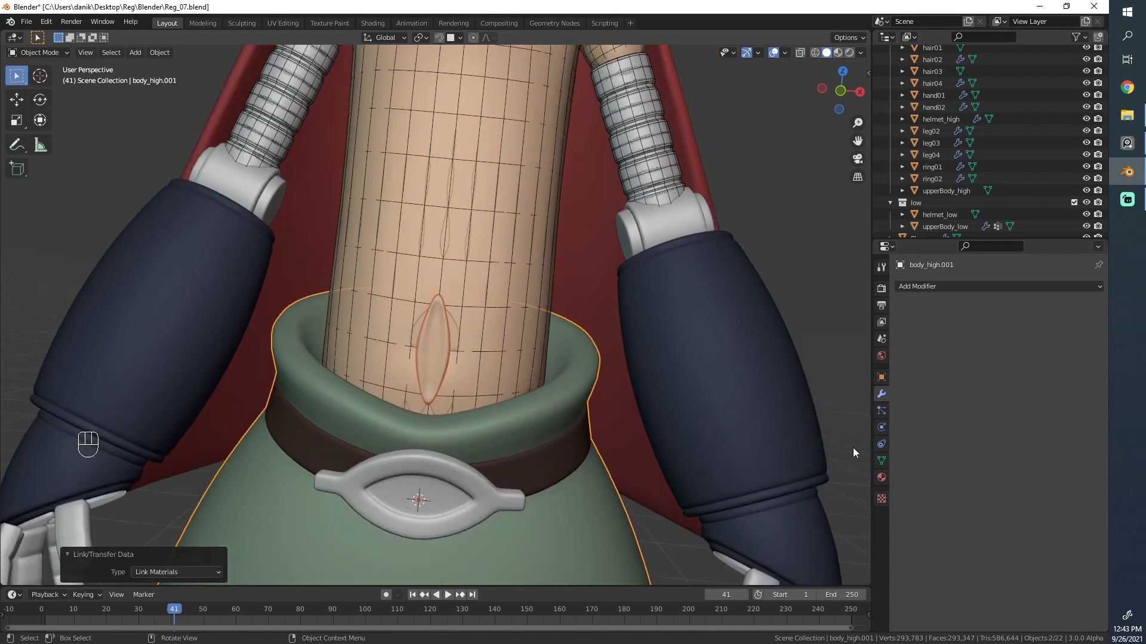
# Step: Check the body's material slots and their viewport colors to identify which material is the green one
pyautogui.click(881, 477)
pyautogui.scroll(-1, 930, 338)
pyautogui.scroll(-2, 530, 475)
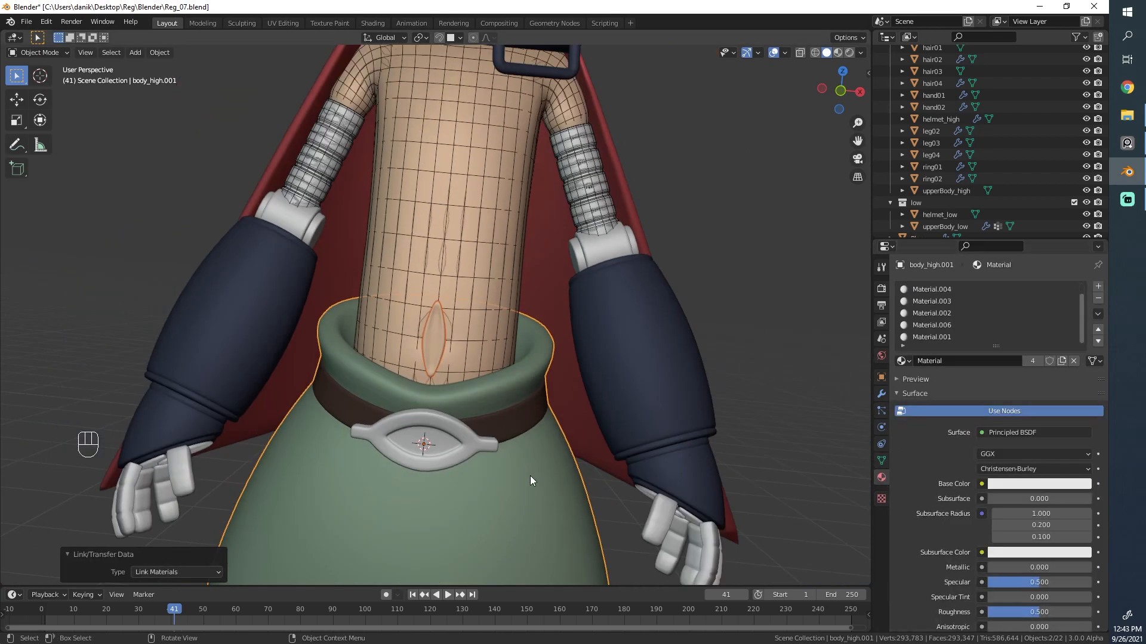
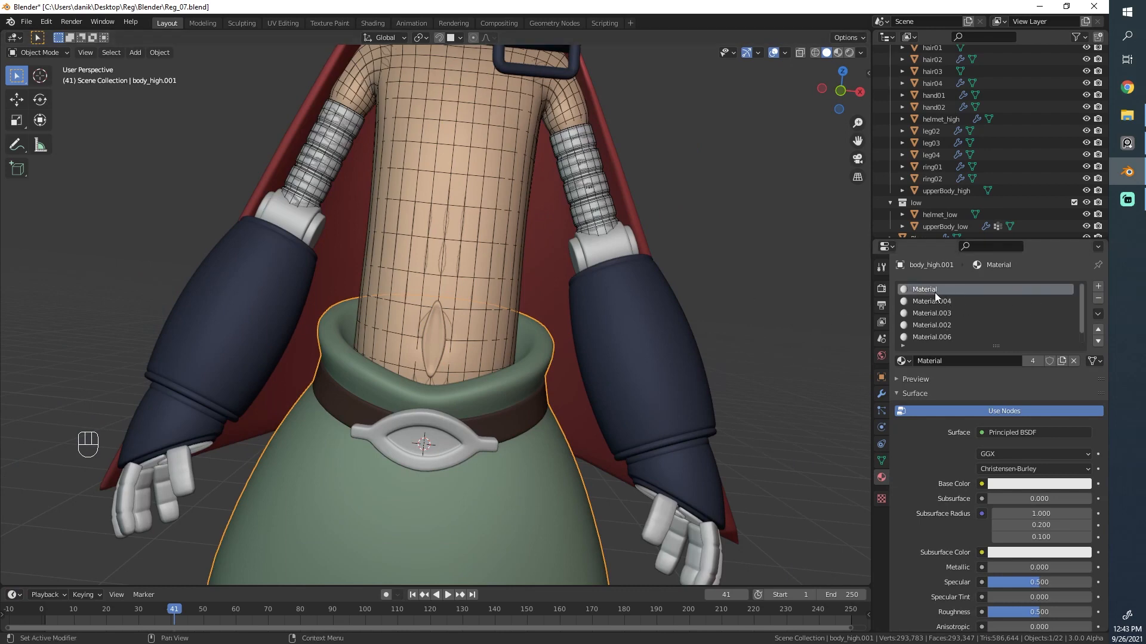
pyautogui.scroll(-3, 543, 420)
pyautogui.scroll(6, 452, 360)
pyautogui.click(438, 350)
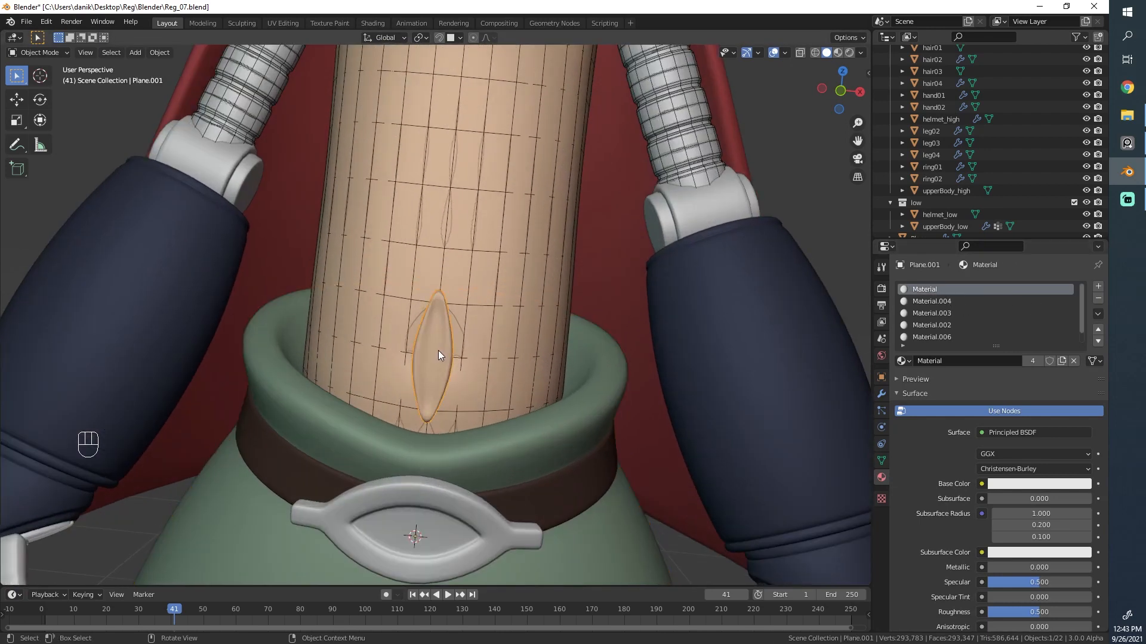
pyautogui.click(539, 432)
pyautogui.scroll(-15, 979, 418)
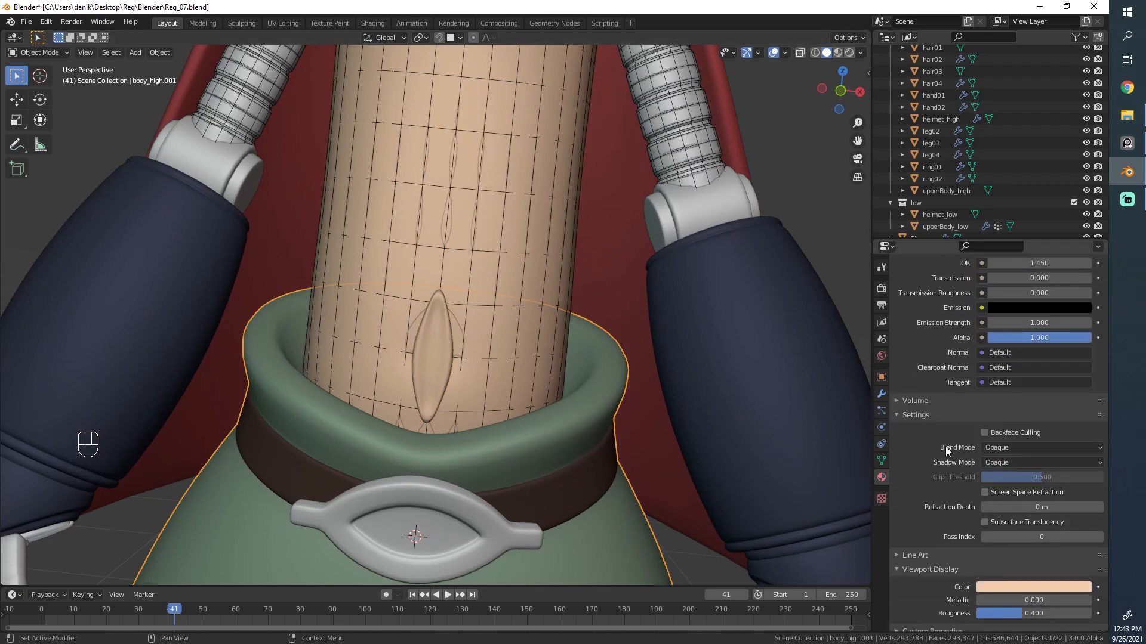
pyautogui.scroll(12, 949, 418)
pyautogui.click(893, 334)
pyautogui.scroll(2, 904, 319)
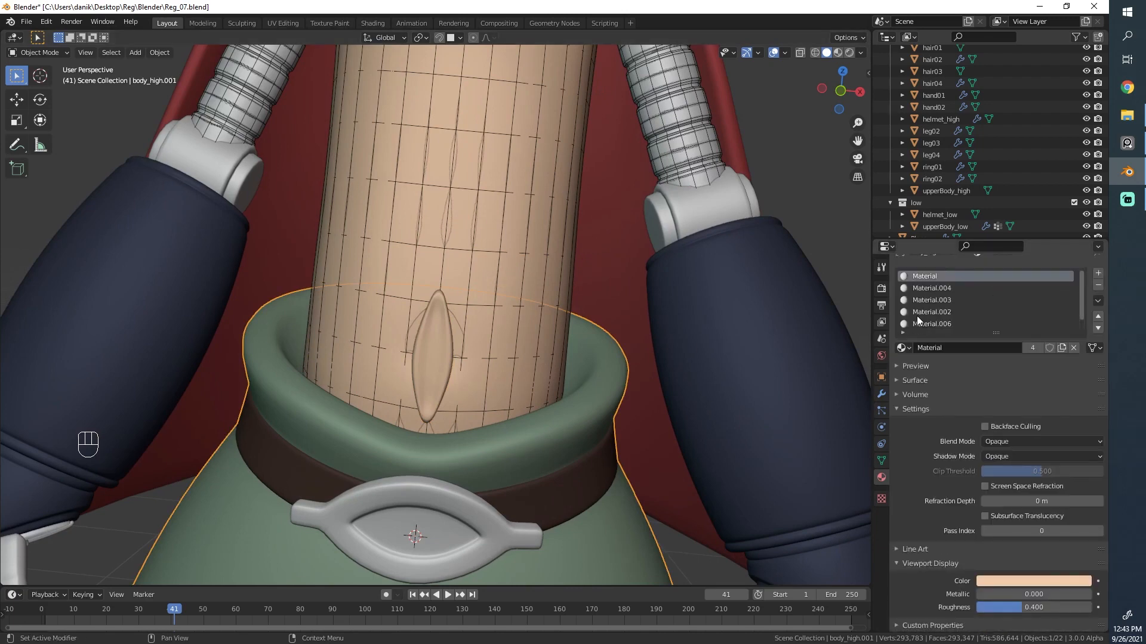
pyautogui.click(928, 288)
pyautogui.click(930, 296)
pyautogui.click(931, 312)
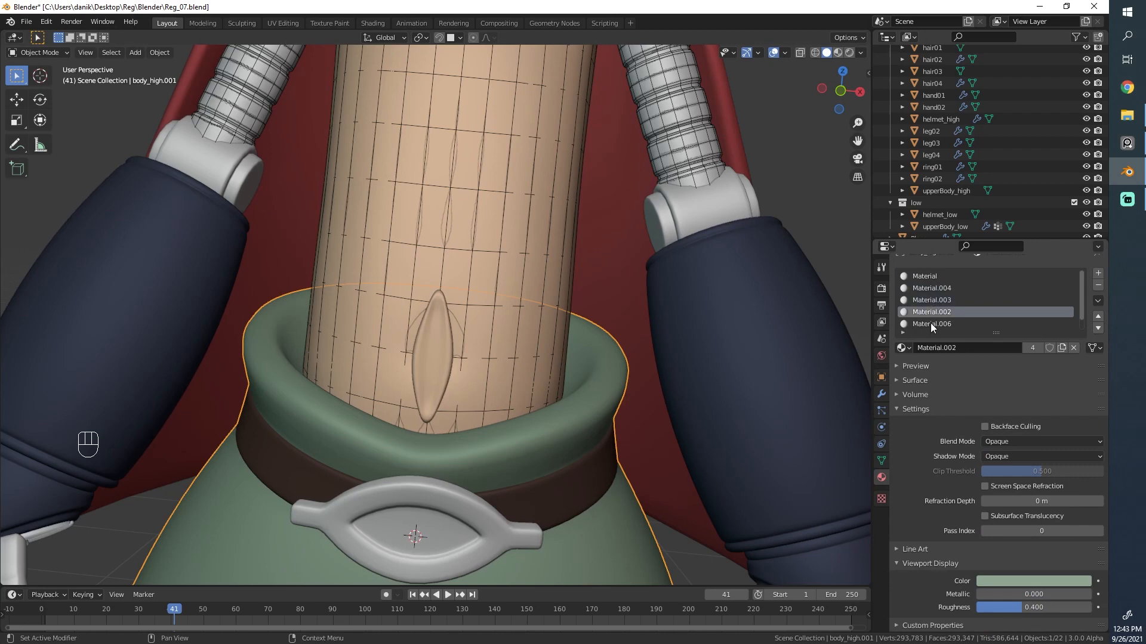
# Step: Assign Material.002 to the diamond's first material slot
pyautogui.click(437, 389)
pyautogui.click(904, 348)
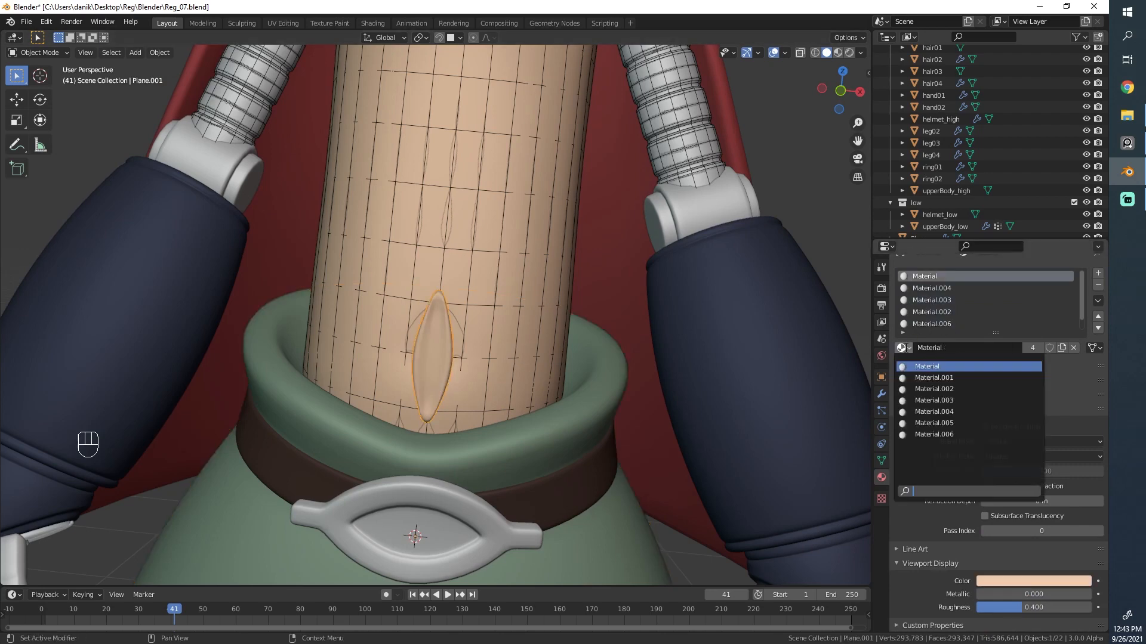
pyautogui.click(934, 389)
pyautogui.press('Tab')
pyautogui.scroll(-3, 466, 410)
pyautogui.scroll(8, 468, 378)
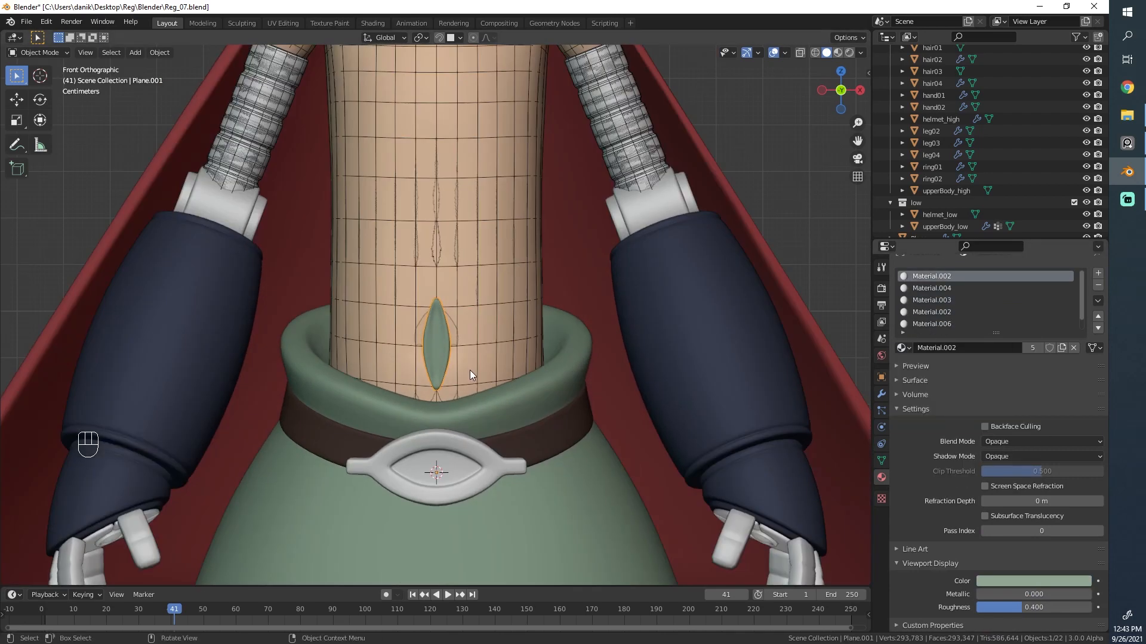
# Step: Examine the diamond's smoothed surface and edge flow up close in edit mode
pyautogui.scroll(6, 432, 318)
pyautogui.moveTo(468, 363)
pyautogui.mouseDown(button='middle')
pyautogui.moveTo(455, 334)
pyautogui.moveTo(493, 332)
pyautogui.moveTo(478, 410)
pyautogui.mouseUp(button='middle')
pyautogui.press('z')
pyautogui.scroll(-5, 468, 299)
pyautogui.press('a')
pyautogui.keyDown('shift'); pyautogui.moveTo(474, 515); pyautogui.dragTo(471, 375, button='middle'); pyautogui.keyUp('shift')
pyautogui.scroll(2, 470, 376)
pyautogui.moveTo(449, 418)
pyautogui.keyDown('shift'); pyautogui.mouseDown(button='middle')
pyautogui.moveTo(448, 366)
pyautogui.moveTo(524, 269)
pyautogui.mouseUp(button='middle'); pyautogui.keyUp('shift')
pyautogui.scroll(3, 445, 385)
pyautogui.press('z')
pyautogui.scroll(-4, 470, 274)
pyautogui.scroll(2, 469, 273)
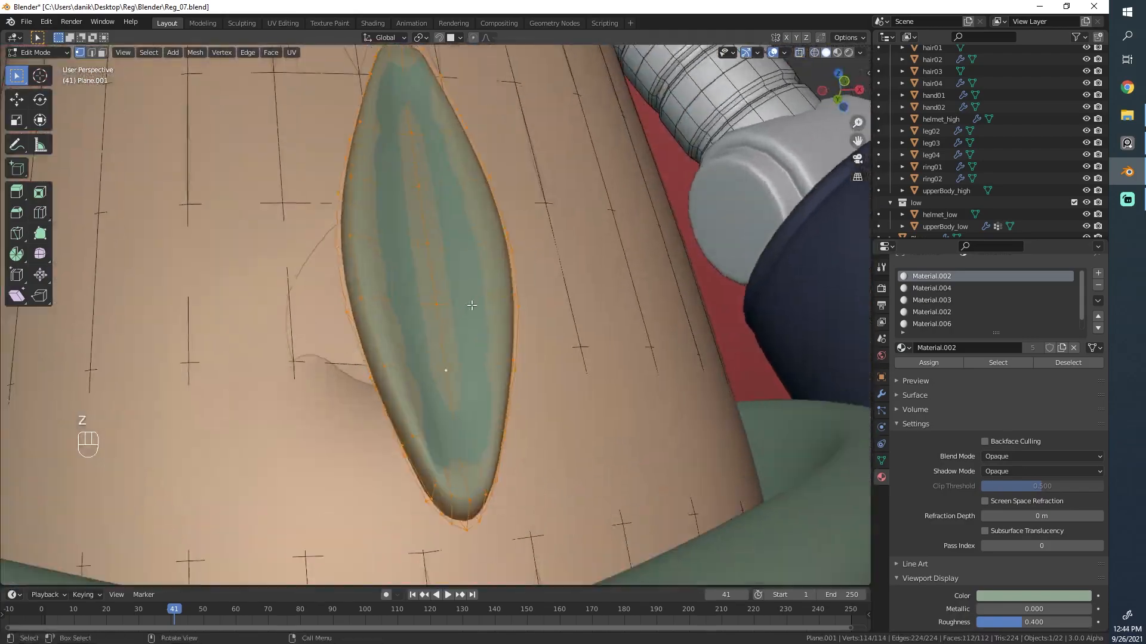
pyautogui.click(882, 398)
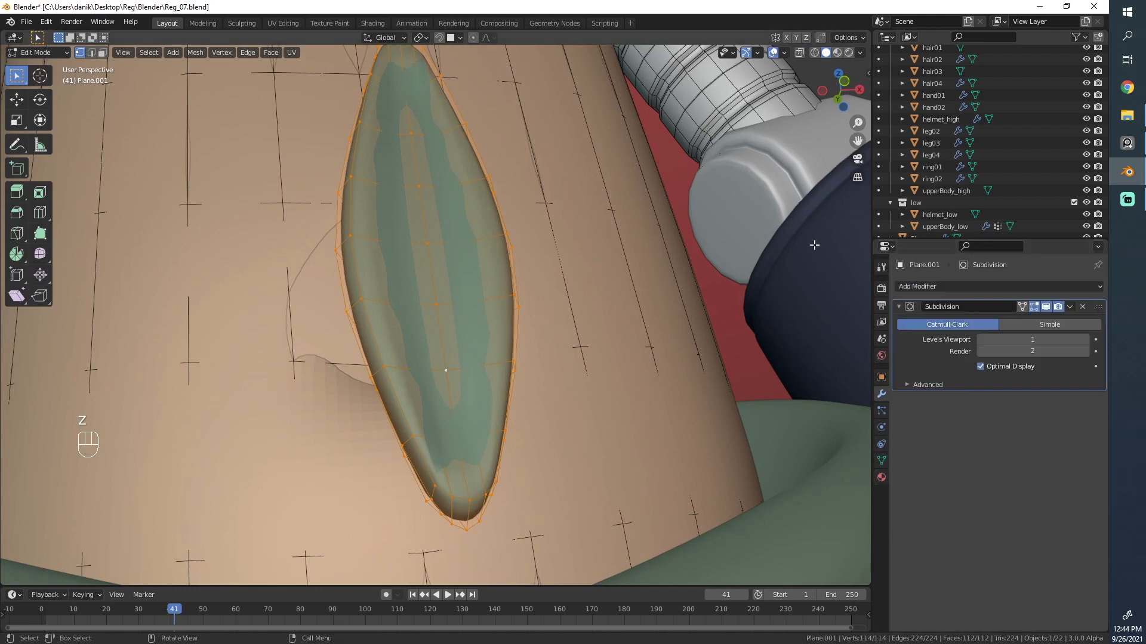
pyautogui.click(800, 53)
pyautogui.click(800, 53)
pyautogui.moveTo(418, 334); pyautogui.dragTo(436, 381, button='middle')
pyautogui.hotkey('alt', 'a')
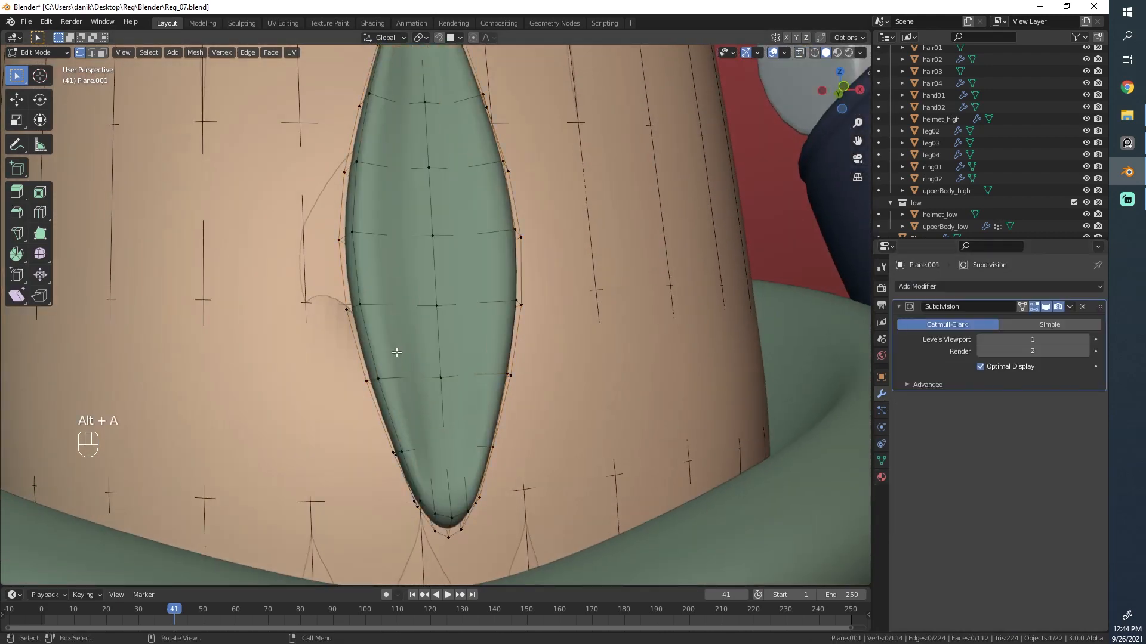
pyautogui.rightClick(359, 348)
# Step: Cut an additional edge loop around the diamond's front face
pyautogui.moveTo(454, 448); pyautogui.dragTo(463, 400, button='middle')
pyautogui.hotkey('ctrl', 'r')
pyautogui.click(495, 407)
pyautogui.click(498, 398)
pyautogui.hotkey('alt', 'a')
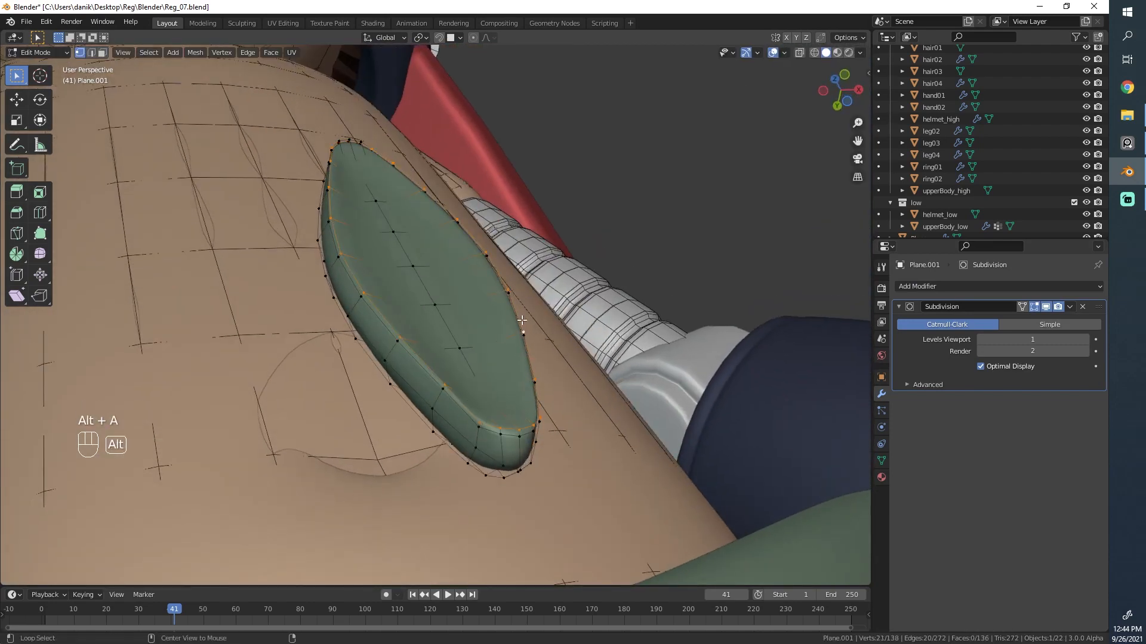
# Step: Edge-slide the loop on the diamond's front face inward with a factor of 0.413
pyautogui.moveTo(522, 320); pyautogui.dragTo(496, 366, button='middle')
pyautogui.keyDown('shift'); pyautogui.moveTo(468, 119); pyautogui.dragTo(468, 284, button='middle'); pyautogui.keyUp('shift')
pyautogui.scroll(1, 468, 284)
pyautogui.keyDown('shift'); pyautogui.moveTo(468, 241); pyautogui.dragTo(428, 186, button='middle'); pyautogui.keyUp('shift')
pyautogui.press('g')
pyautogui.press('g')
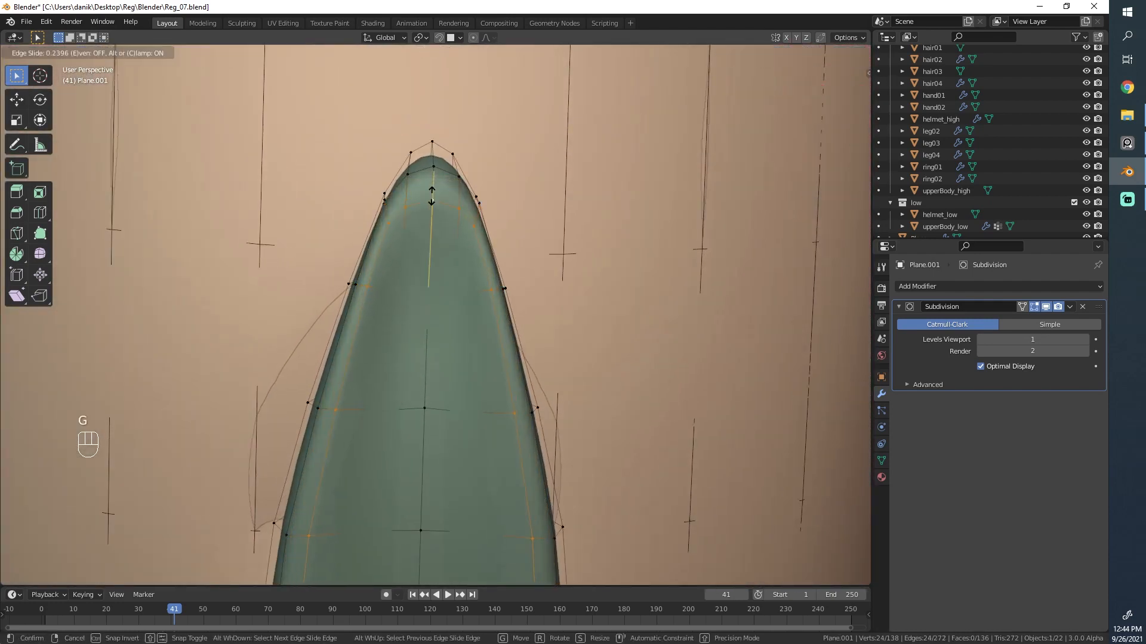
pyautogui.click(424, 207)
pyautogui.scroll(-5, 442, 450)
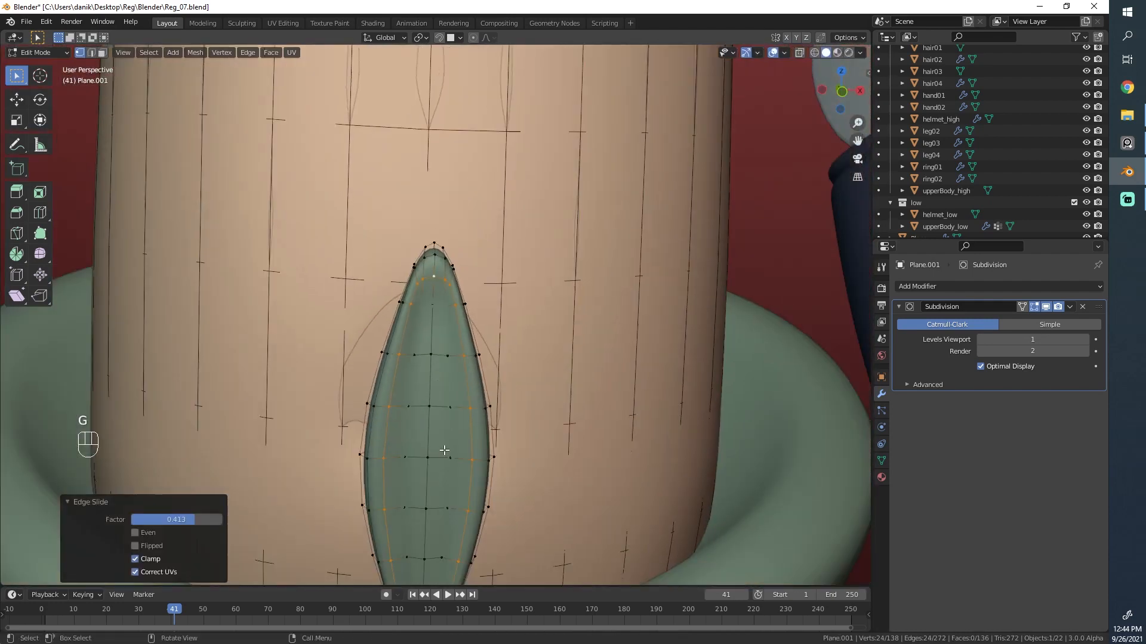
# Step: Scale the diamond's inner front loop to 0.842 along the X axis
pyautogui.moveTo(443, 450); pyautogui.dragTo(399, 207, button='middle')
pyautogui.scroll(1, 564, 312)
pyautogui.press('s')
pyautogui.press('x')
pyautogui.click(538, 294)
# Step: Select the inner loop's vertices at the diamond's upper tip and scale them to about 0.37 along X
pyautogui.scroll(-4, 539, 294)
pyautogui.scroll(5, 399, 207)
pyautogui.press('z')
pyautogui.scroll(-4, 364, 167)
pyautogui.scroll(3, 375, 156)
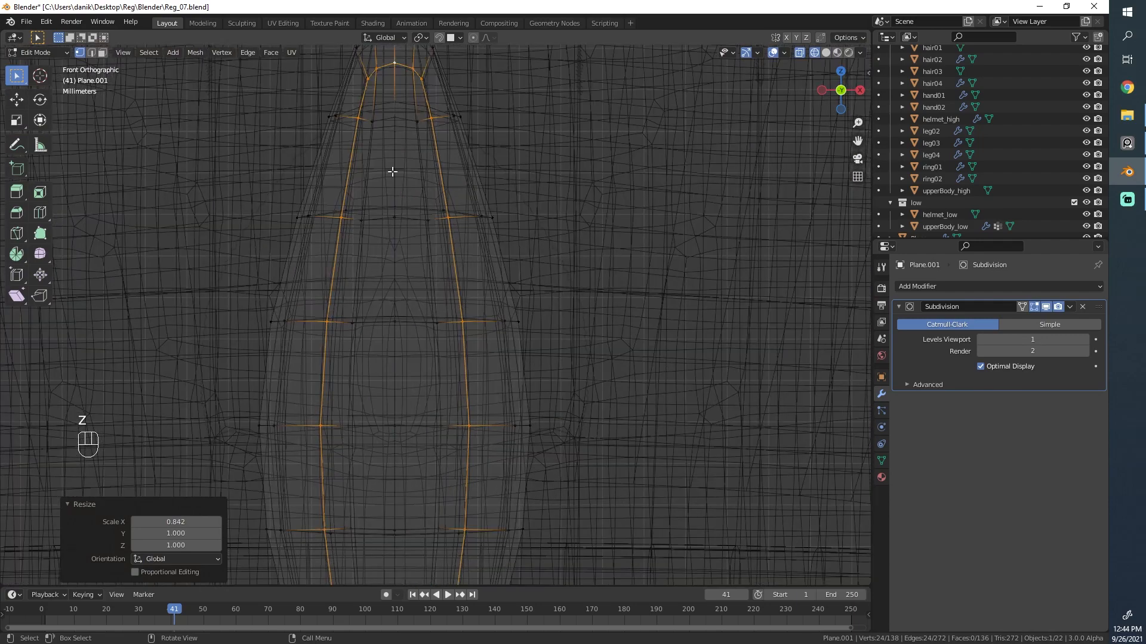
pyautogui.click(400, 130)
pyautogui.scroll(-2, 425, 104)
pyautogui.keyDown('alt'); pyautogui.keyDown('shift'); pyautogui.click(440, 216); pyautogui.keyUp('shift'); pyautogui.keyUp('alt')
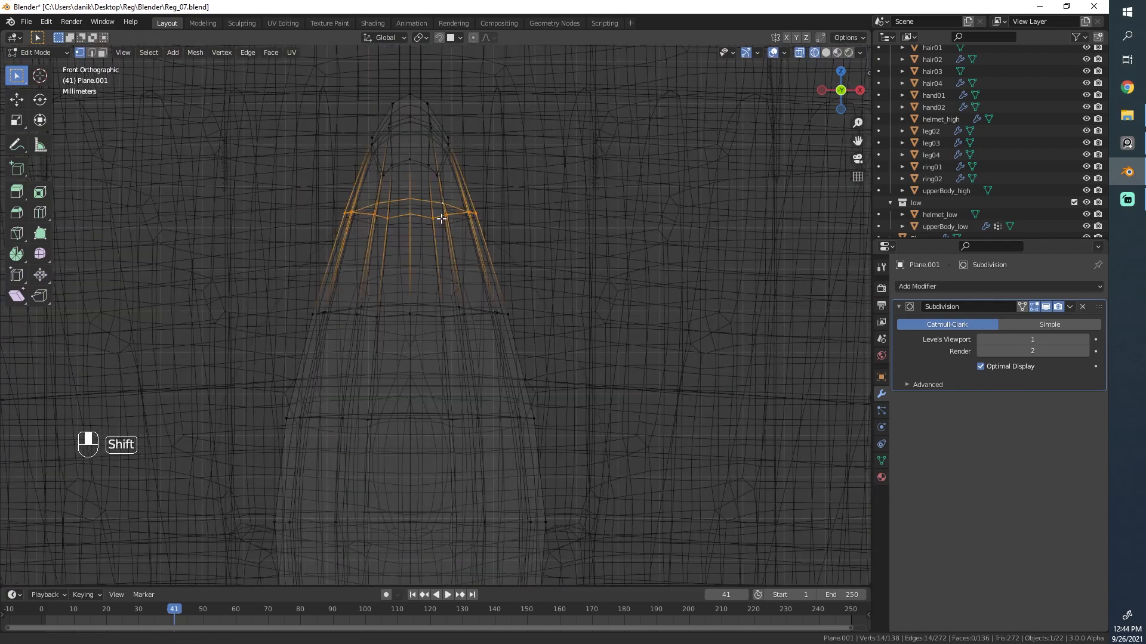
pyautogui.hotkey('alt', 'a')
pyautogui.press('s')
pyautogui.press('x')
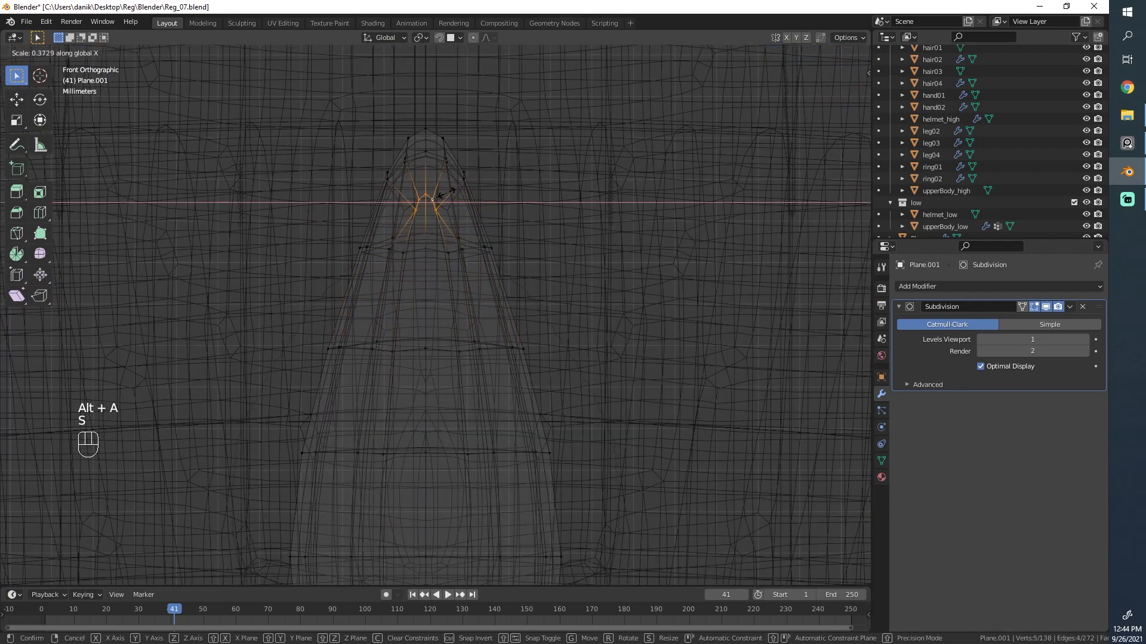
pyautogui.click(434, 199)
# Step: Scale the next pair of inner loop vertices below the upper tip to 0.602
pyautogui.click(385, 247)
pyautogui.keyDown('shift'); pyautogui.click(476, 248); pyautogui.keyUp('shift')
pyautogui.press('s')
pyautogui.click(471, 252)
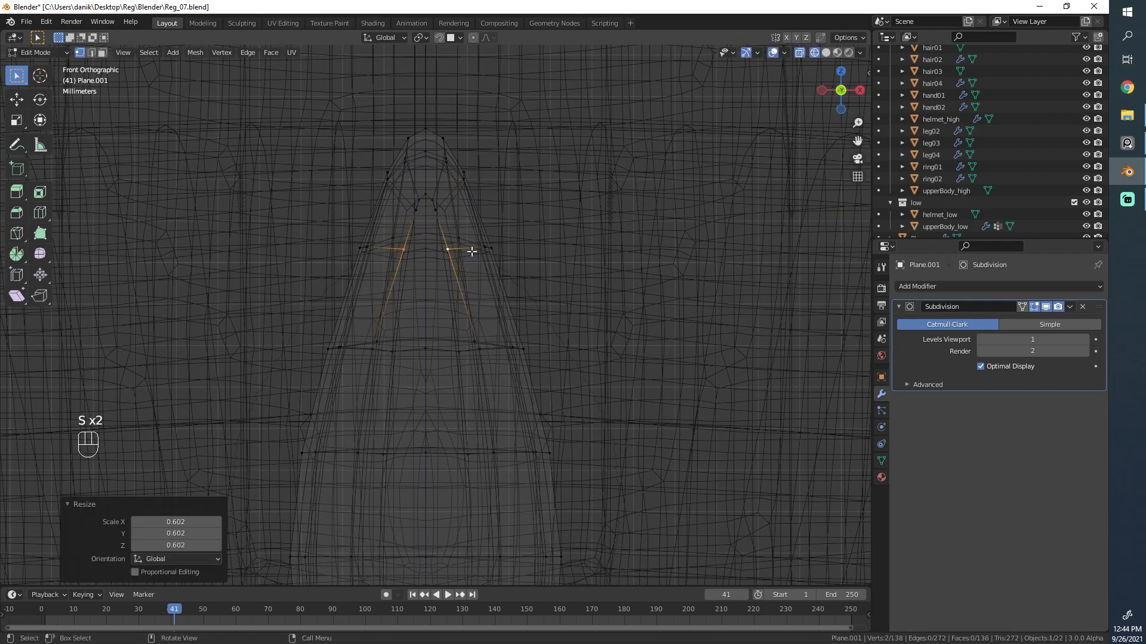
# Step: Select the inner loop's vertices around the diamond's lower tip and scale them to 0.326 along X
pyautogui.press('z')
pyautogui.press('Tab')
pyautogui.scroll(-7, 588, 313)
pyautogui.keyDown('shift'); pyautogui.moveTo(548, 394); pyautogui.dragTo(570, 177, button='middle'); pyautogui.keyUp('shift')
pyautogui.scroll(7, 519, 327)
pyautogui.press('Tab')
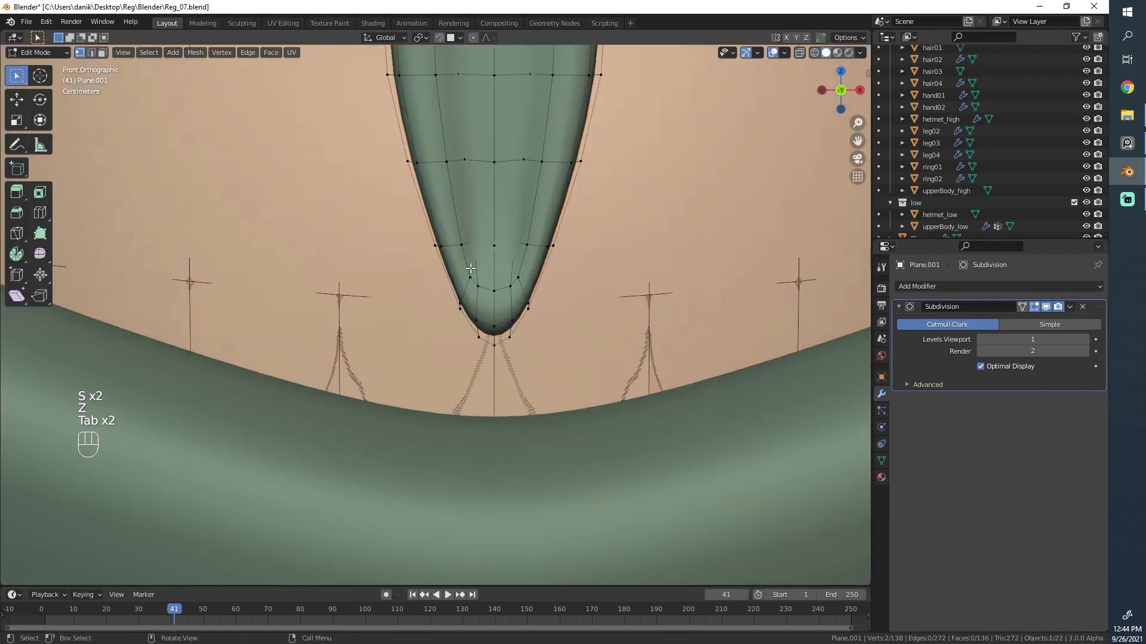
pyautogui.keyDown('ctrl'); pyautogui.click(518, 277); pyautogui.keyUp('ctrl')
pyautogui.press('s')
pyautogui.rightClick(555, 248)
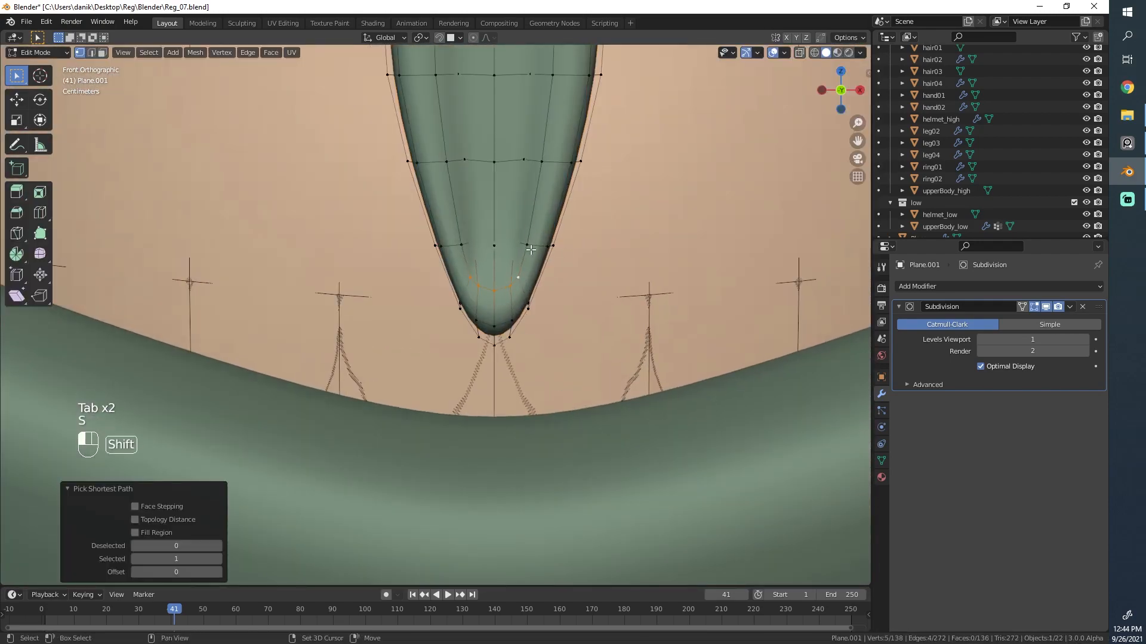
pyautogui.keyDown('shift'); pyautogui.click(527, 244); pyautogui.keyUp('shift')
pyautogui.keyDown('shift'); pyautogui.click(461, 245); pyautogui.keyUp('shift')
pyautogui.press('s')
pyautogui.press('x')
pyautogui.click(554, 259)
# Step: Smooth all of the diamond's vertices with a smoothing value of 0.584
pyautogui.press('z')
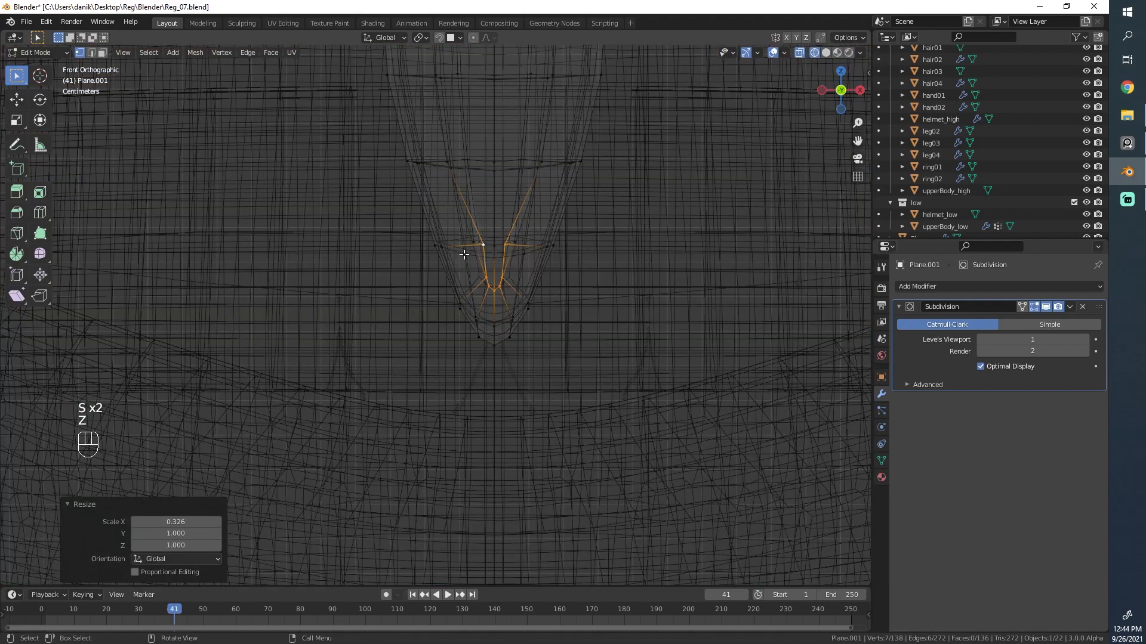
pyautogui.hotkey('alt', 'a')
pyautogui.press('a')
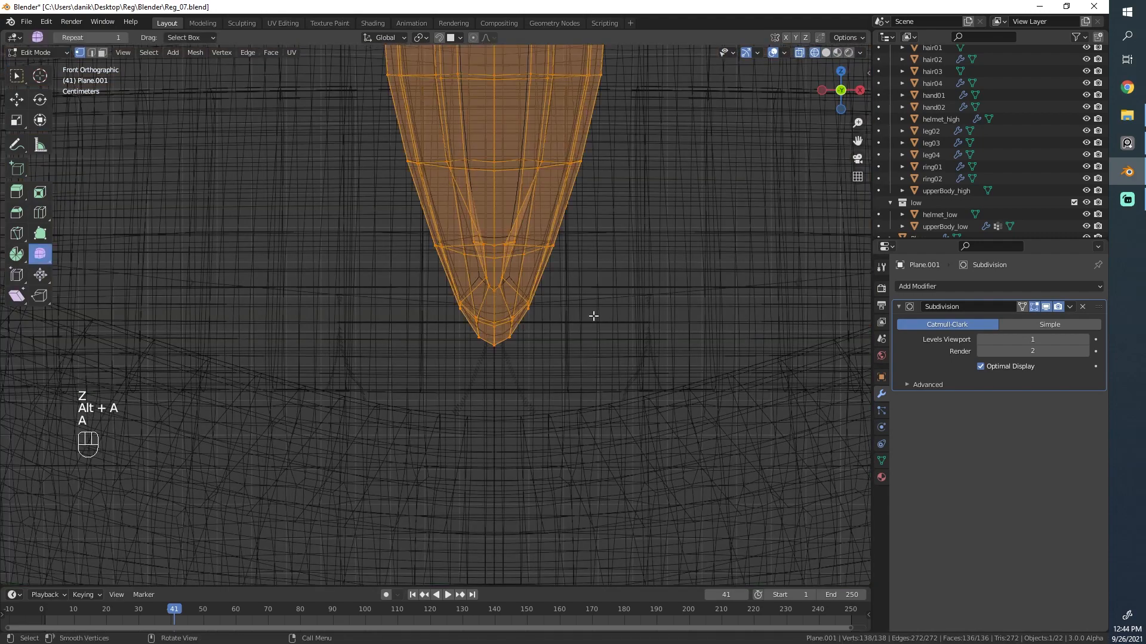
pyautogui.scroll(-4, 483, 267)
pyautogui.keyDown('shift'); pyautogui.moveTo(466, 160); pyautogui.dragTo(465, 255, button='middle'); pyautogui.keyUp('shift')
pyautogui.moveTo(465, 255); pyautogui.dragTo(585, 239)
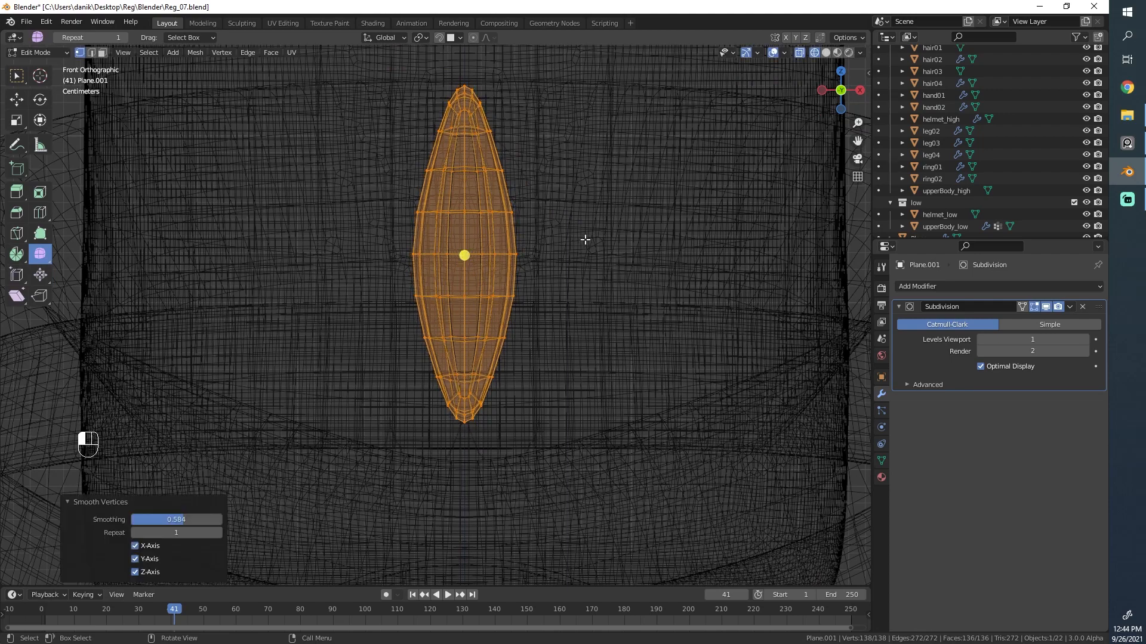
# Step: Examine the smoothed diamond in object mode from several angles against the body
pyautogui.press('z')
pyautogui.press('Tab')
pyautogui.scroll(-1, 499, 342)
pyautogui.moveTo(499, 341)
pyautogui.mouseDown(button='middle')
pyautogui.moveTo(577, 342)
pyautogui.moveTo(474, 391)
pyautogui.moveTo(382, 314)
pyautogui.mouseUp(button='middle')
pyautogui.hotkey('alt', 'a')
pyautogui.keyDown('alt'); pyautogui.scroll(-3, 578, 342); pyautogui.keyUp('alt')
pyautogui.scroll(-3, 382, 314)
pyautogui.scroll(2, 373, 333)
# Step: Select the diamond's back vertices in the side view and move them along Y toward the front to thin it
pyautogui.press('Tab')
pyautogui.moveTo(510, 321); pyautogui.dragTo(391, 285, button='middle')
pyautogui.scroll(1, 460, 267)
pyautogui.keyDown('shift'); pyautogui.moveTo(390, 285); pyautogui.dragTo(494, 297, button='middle'); pyautogui.keyUp('shift')
pyautogui.scroll(2, 494, 297)
pyautogui.press('z')
pyautogui.scroll(-3, 457, 435)
pyautogui.hotkey('alt', 'a')
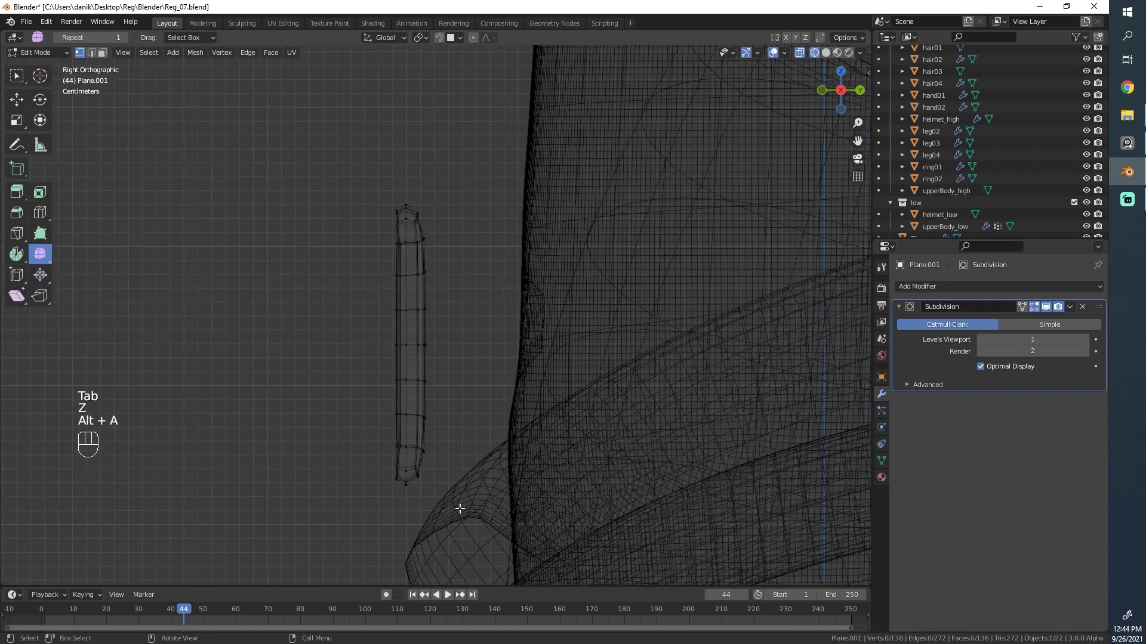
pyautogui.press('b')
pyautogui.moveTo(461, 509); pyautogui.dragTo(420, 197)
pyautogui.scroll(4, 460, 225)
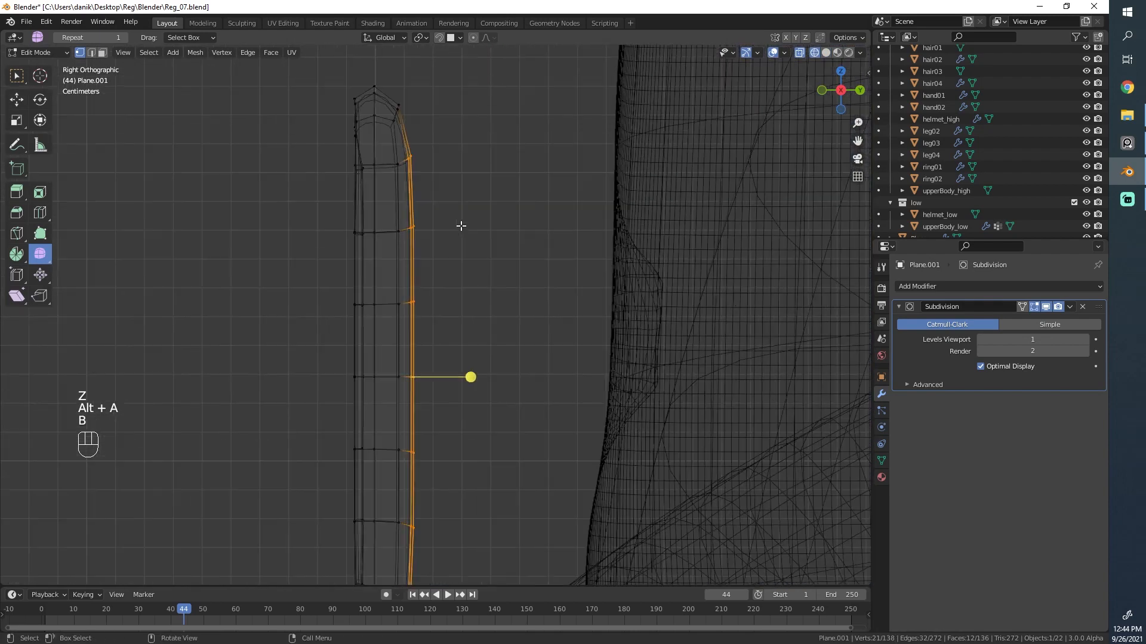
pyautogui.press('g')
pyautogui.middleClick(456, 225)
pyautogui.click(451, 224)
# Step: Select the whole diamond mesh and fatten it outward along its normals
pyautogui.press('a')
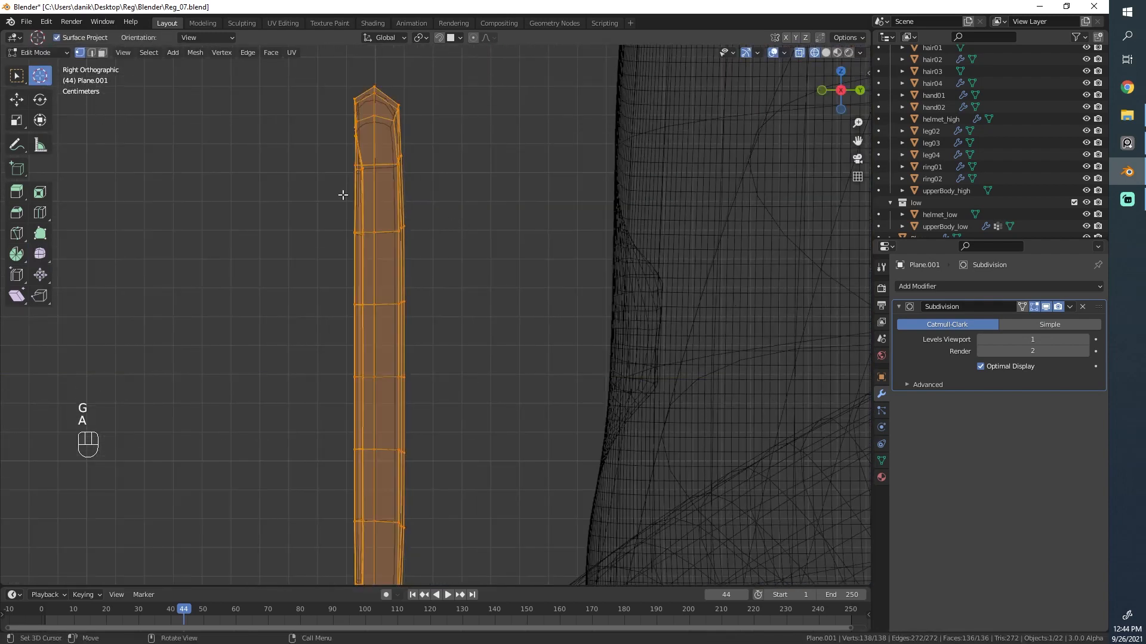
pyautogui.scroll(-4, 344, 195)
pyautogui.moveTo(412, 304)
pyautogui.mouseDown(button='middle')
pyautogui.moveTo(438, 320)
pyautogui.moveTo(567, 294)
pyautogui.mouseUp(button='middle')
pyautogui.press('z')
pyautogui.scroll(4, 567, 295)
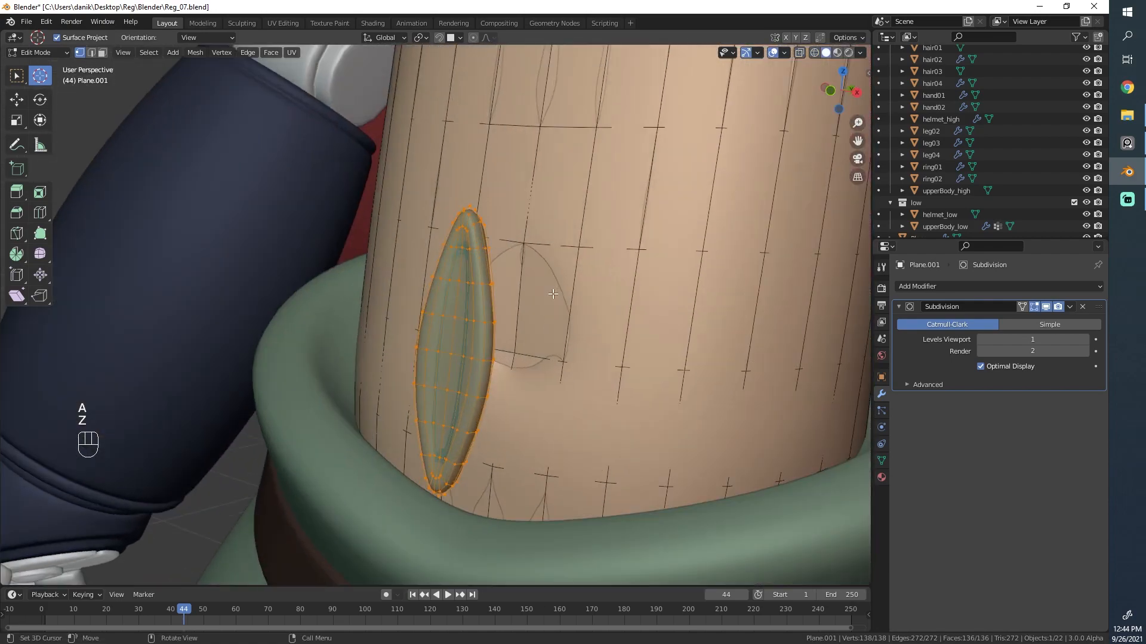
pyautogui.hotkey('alt', 's')
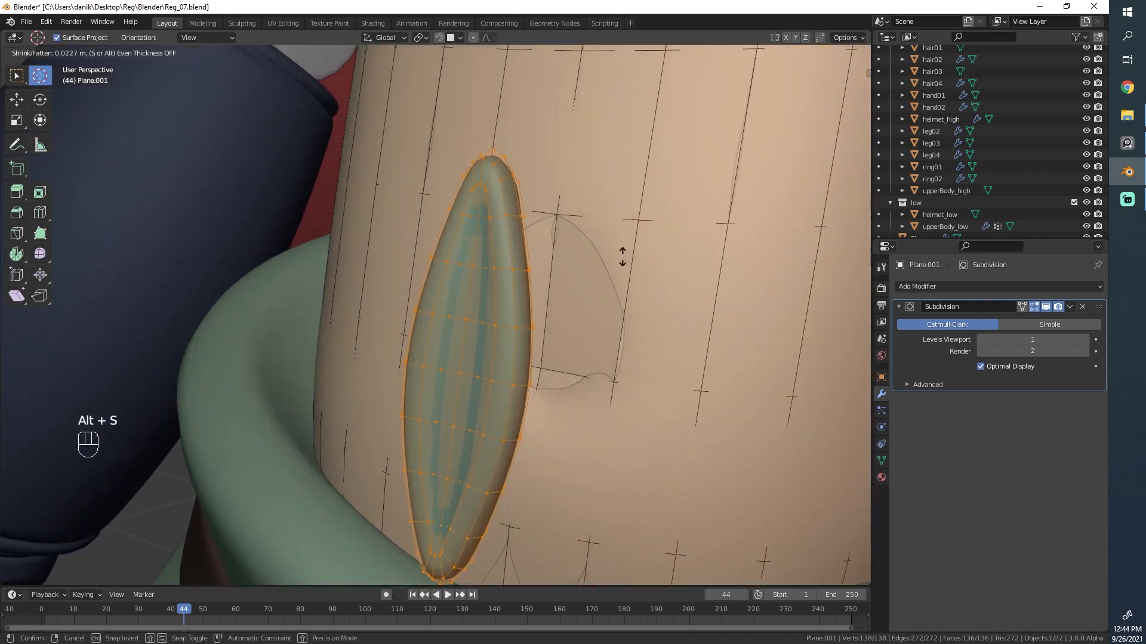
pyautogui.click(644, 230)
# Step: Examine the thickened diamond in object mode against the waistband and torso
pyautogui.press('Tab')
pyautogui.scroll(-8, 587, 360)
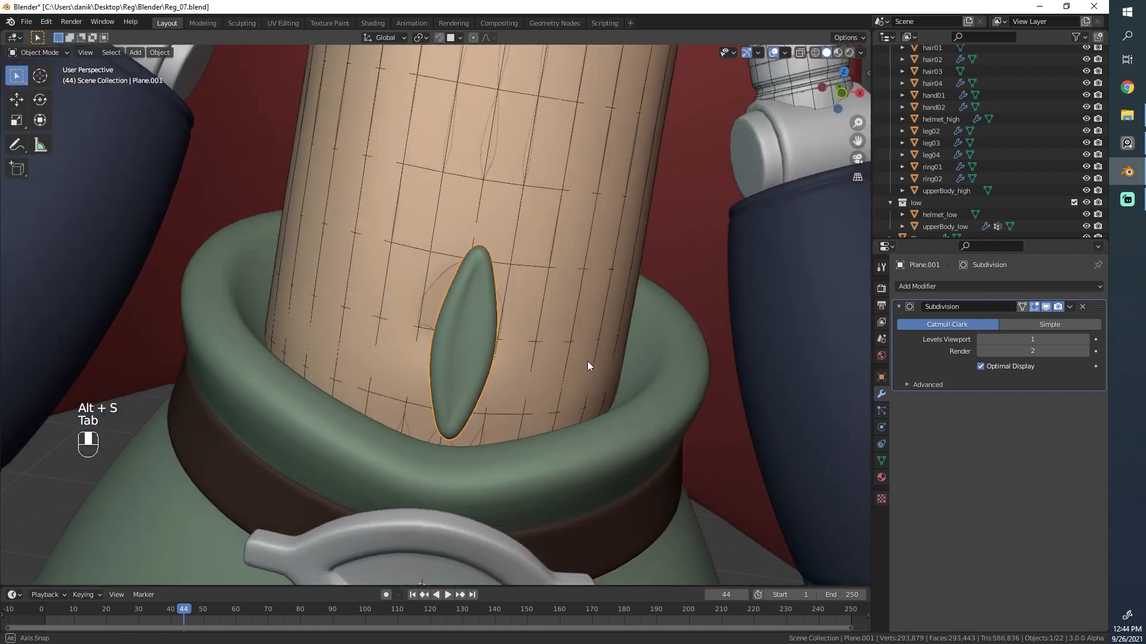
pyautogui.hotkey('alt', 'a')
pyautogui.moveTo(461, 341); pyautogui.dragTo(316, 345, button='middle')
pyautogui.scroll(6, 501, 363)
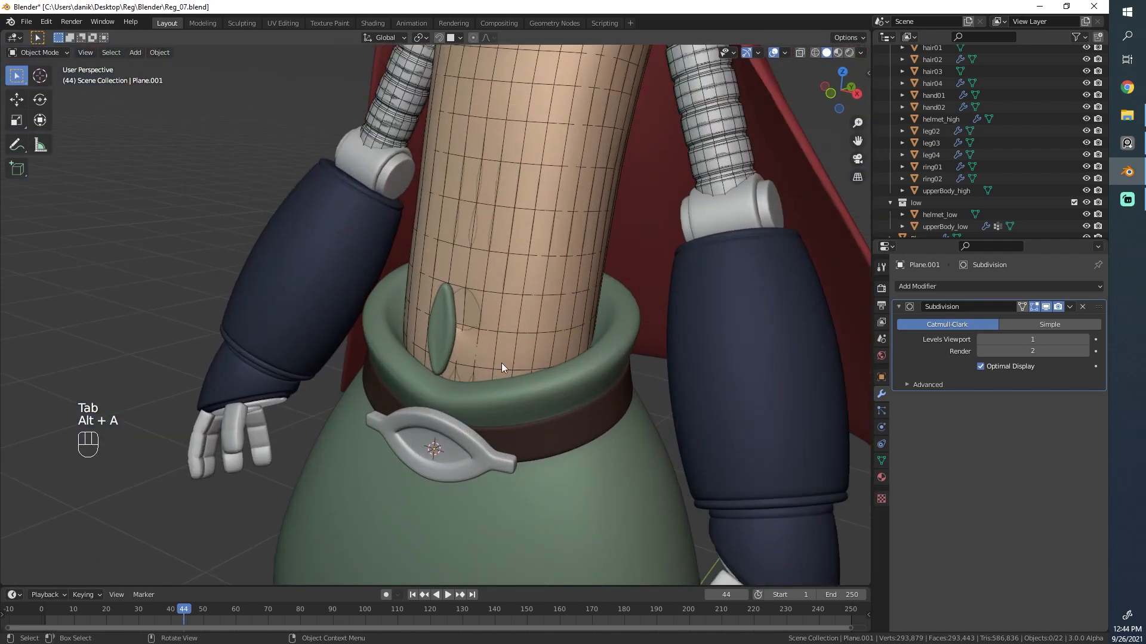
pyautogui.click(438, 323)
pyautogui.scroll(-7, 431, 361)
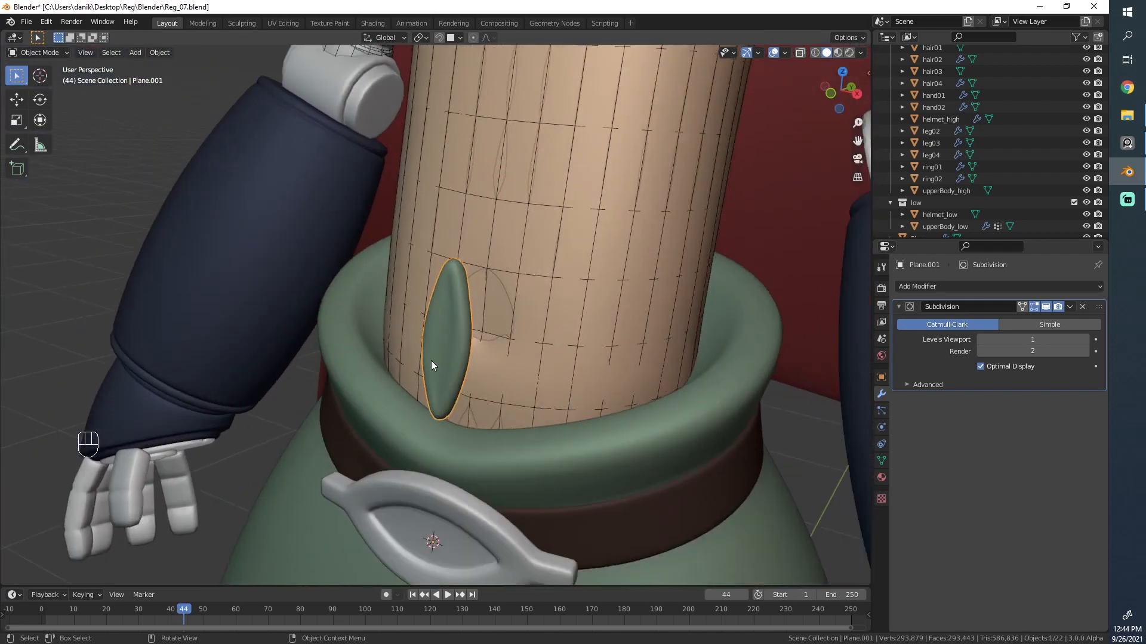
# Step: Scale the whole diamond mesh up to about 1.4 times its size in the front view
pyautogui.hotkey('alt', 'a')
pyautogui.scroll(3, 478, 344)
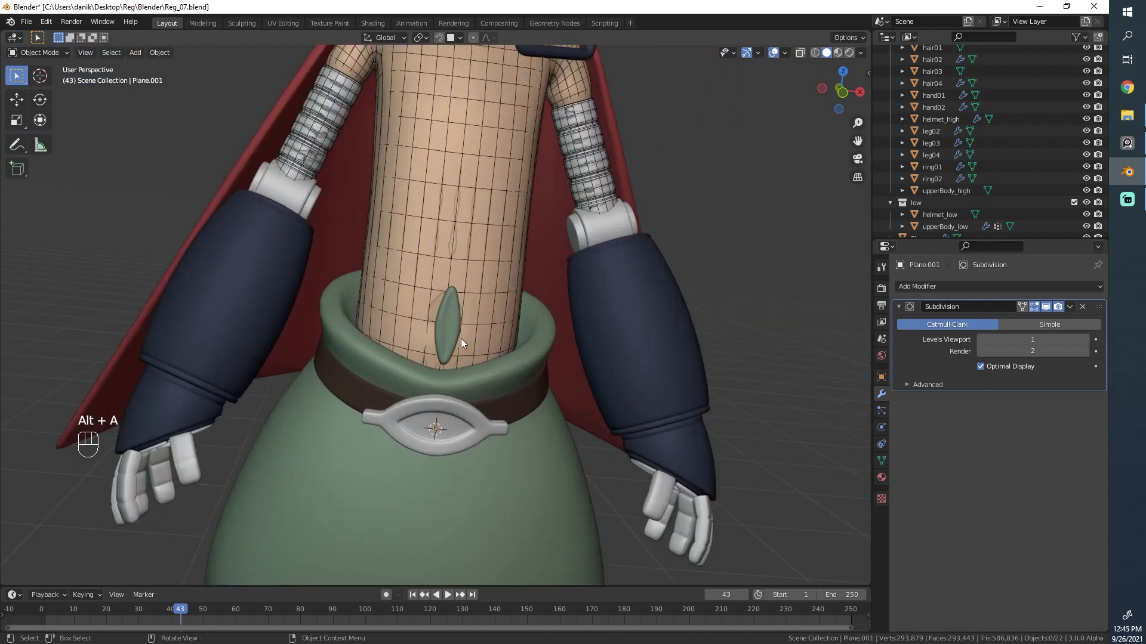
pyautogui.scroll(-1, 461, 334)
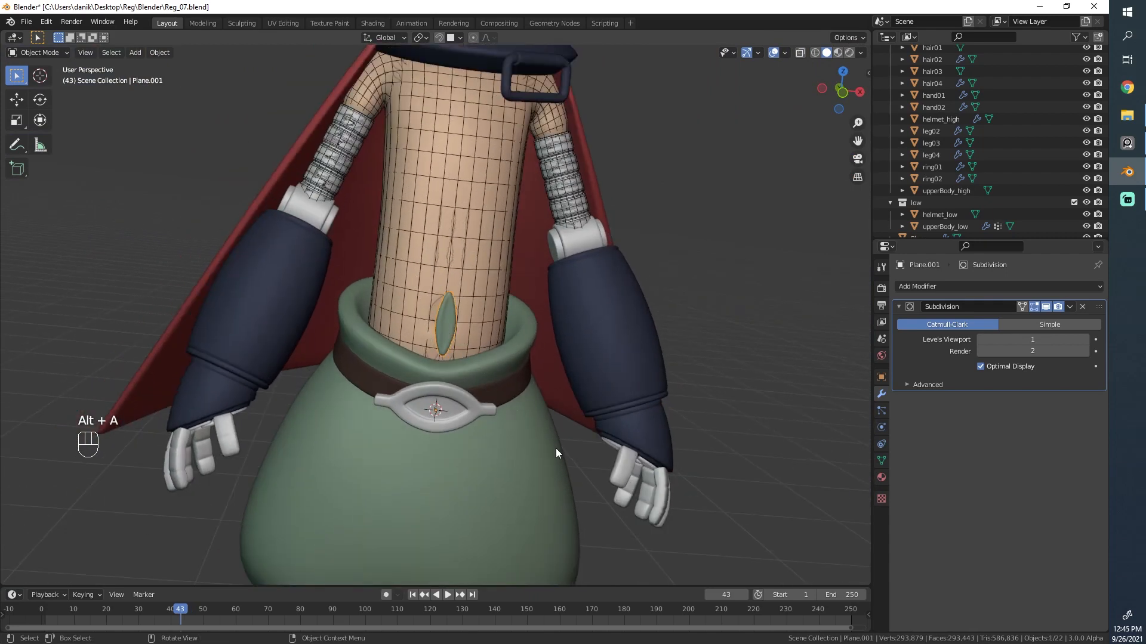
pyautogui.scroll(3, 556, 449)
pyautogui.keyDown('alt'); pyautogui.moveTo(514, 368); pyautogui.dragTo(546, 368, button='middle'); pyautogui.keyUp('alt')
pyautogui.press('Tab')
pyautogui.press('a')
pyautogui.press('s')
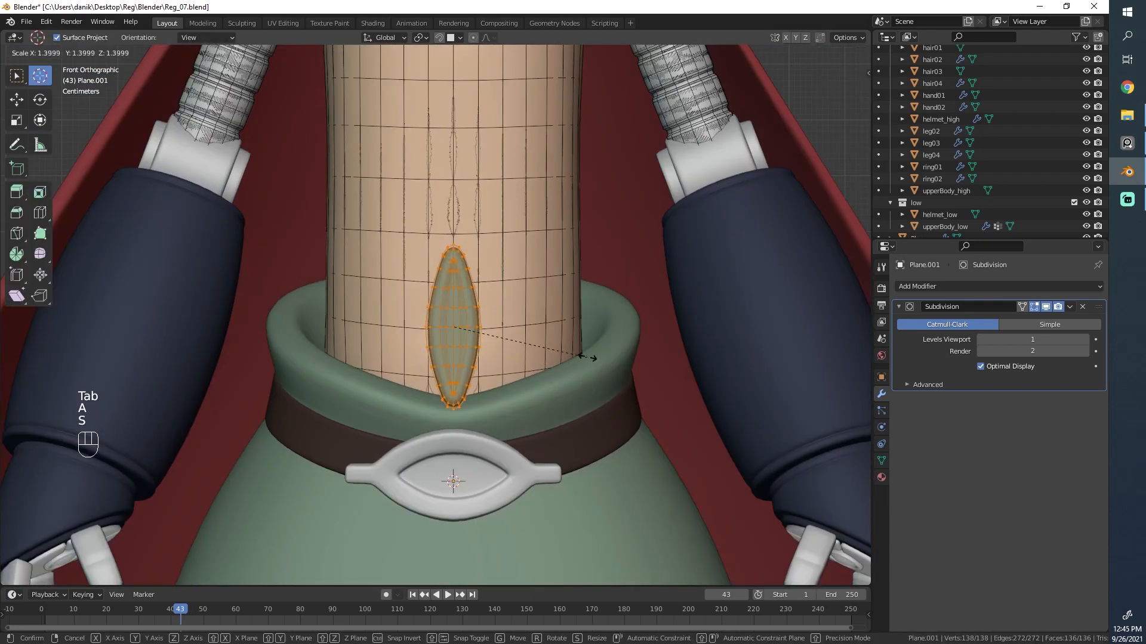
pyautogui.click(591, 354)
# Step: Try tilting the enlarged diamond mesh and moving it beside the oval, and undo these rotations and moves
pyautogui.press('r')
pyautogui.click(530, 366)
pyautogui.press('g')
pyautogui.click(583, 409)
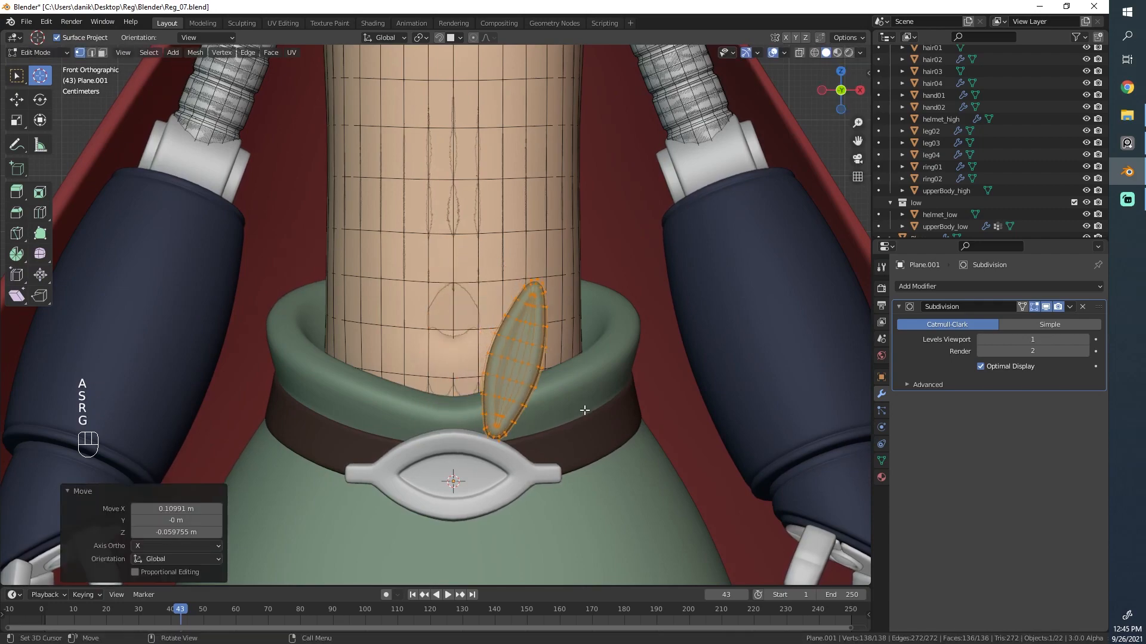
pyautogui.press('r')
pyautogui.click(575, 441)
pyautogui.press('g')
pyautogui.click(593, 417)
pyautogui.moveTo(593, 417); pyautogui.dragTo(652, 267, button='middle')
pyautogui.moveTo(470, 261); pyautogui.dragTo(406, 286, button='middle')
pyautogui.hotkey('ctrl', 'z')
pyautogui.hotkey('ctrl', 'z')
pyautogui.hotkey('ctrl', 'z')
pyautogui.hotkey('ctrl', 'z')
# Step: Move the diamond mesh down in the side view so it sits just in front of the oval
pyautogui.press('g')
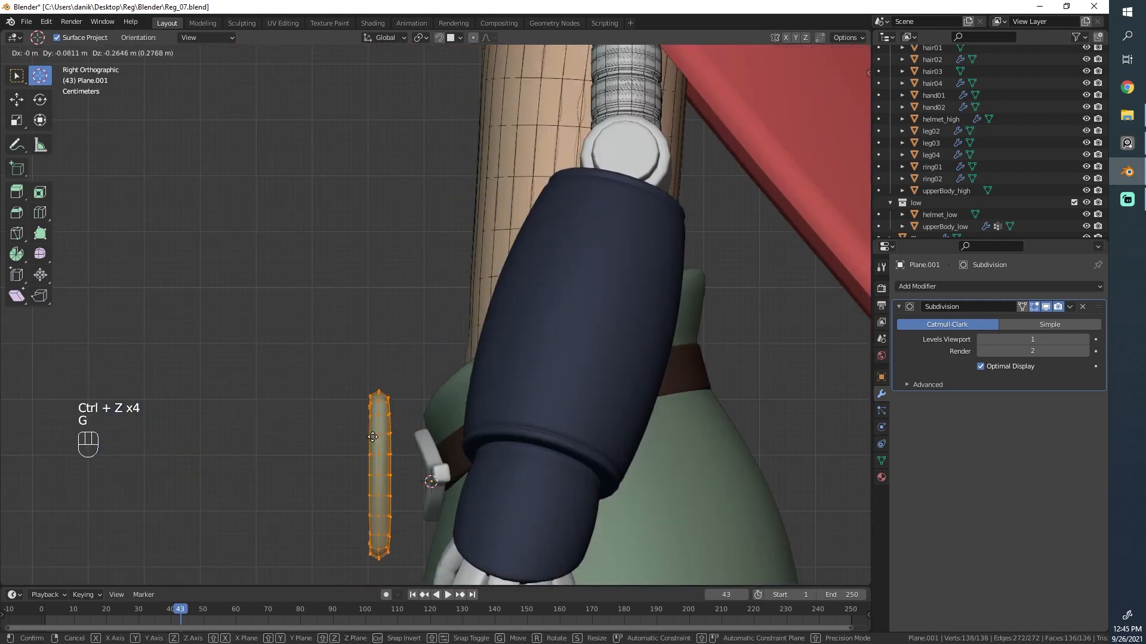
pyautogui.click(400, 442)
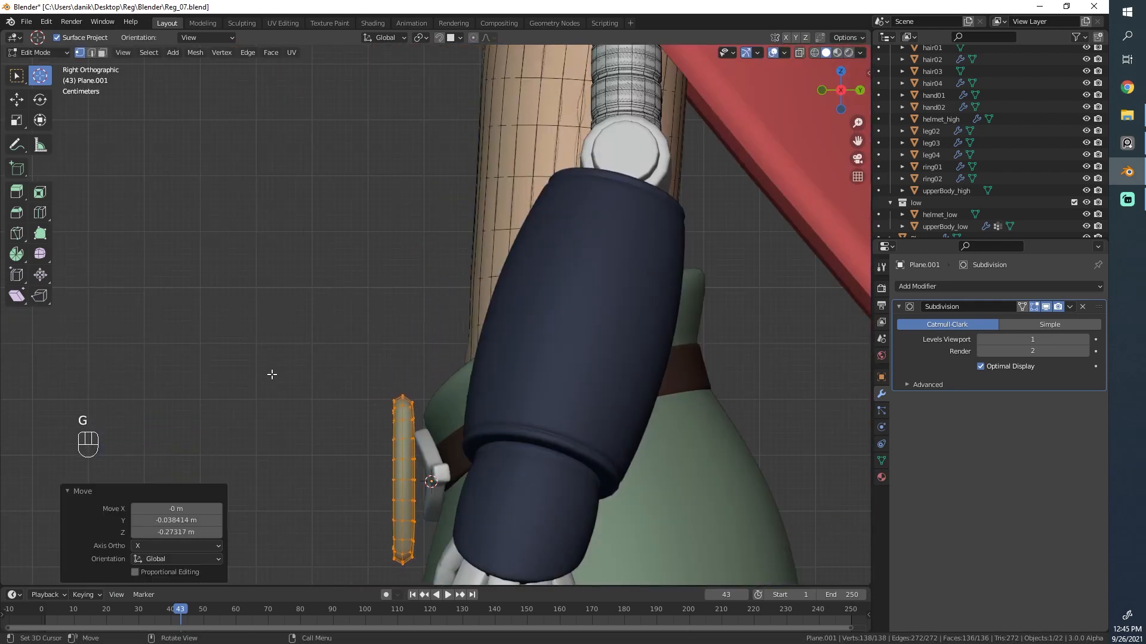
pyautogui.press('Tab')
pyautogui.moveTo(271, 376); pyautogui.dragTo(379, 336, button='middle')
pyautogui.scroll(5, 514, 364)
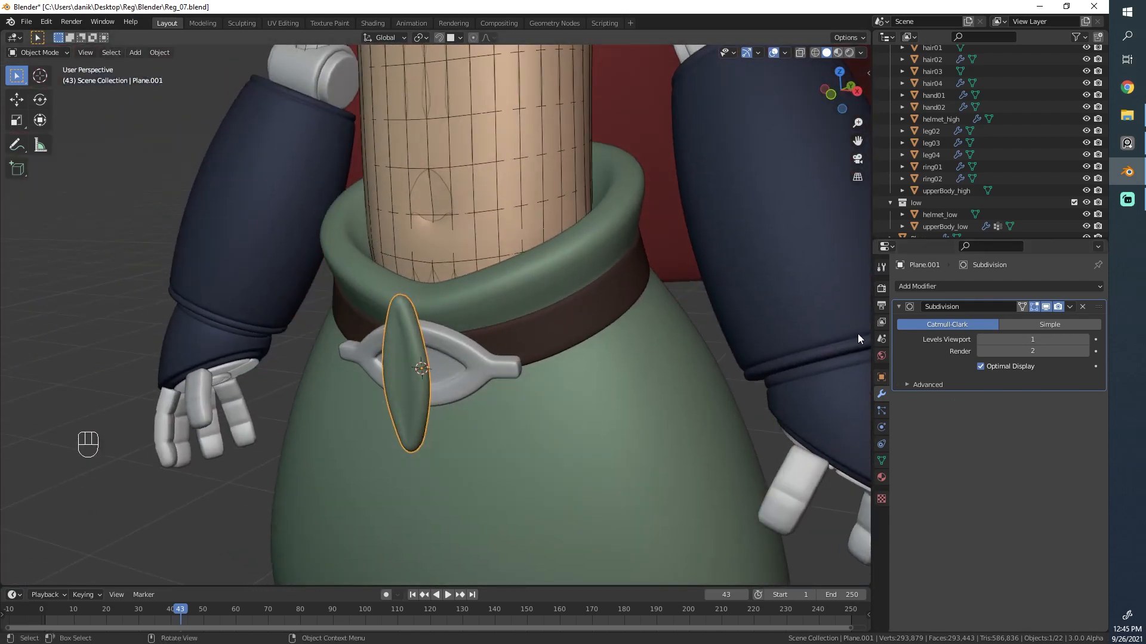
# Step: Add a Simple Deform modifier to the diamond, place it above the Subdivision modifier, and set it to Bend
pyautogui.click(916, 287)
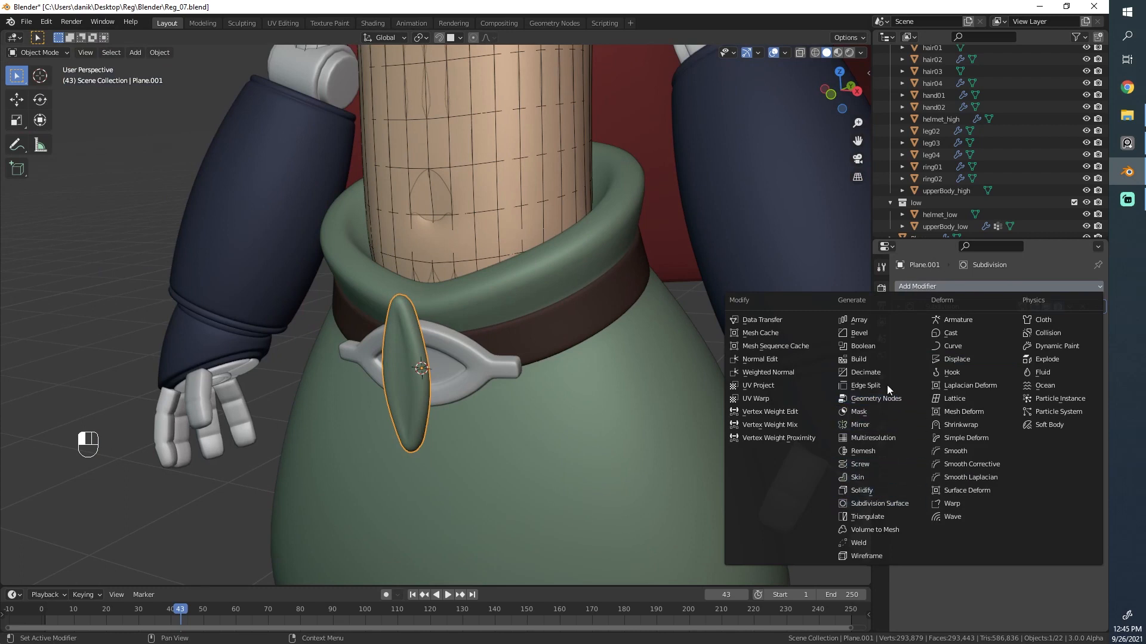
pyautogui.click(957, 439)
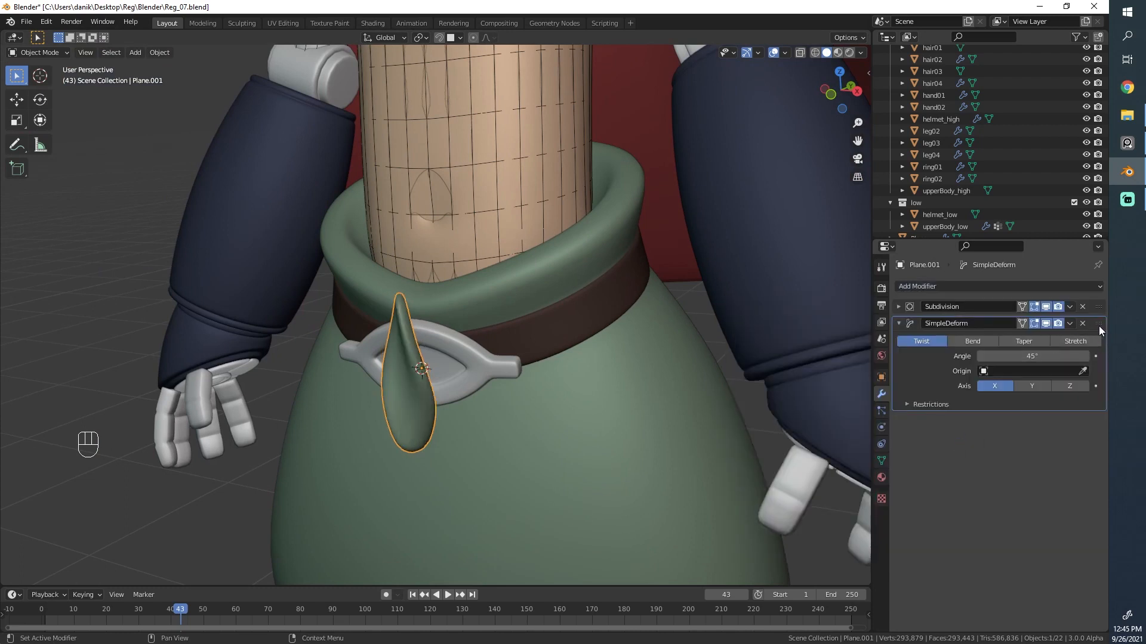
pyautogui.moveTo(1098, 324); pyautogui.dragTo(1098, 307)
pyautogui.click(967, 324)
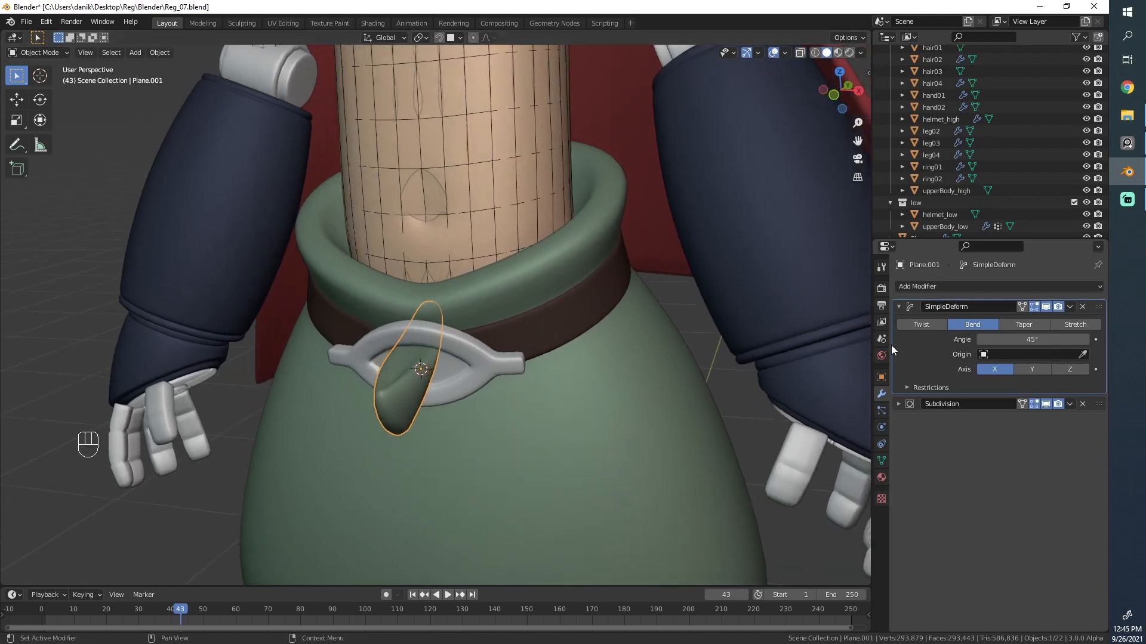
# Step: Try the Twist mode and the Bend mode's Y and Z axes on the diamond's Simple Deform modifier
pyautogui.click(922, 324)
pyautogui.moveTo(555, 355); pyautogui.dragTo(835, 346, button='middle')
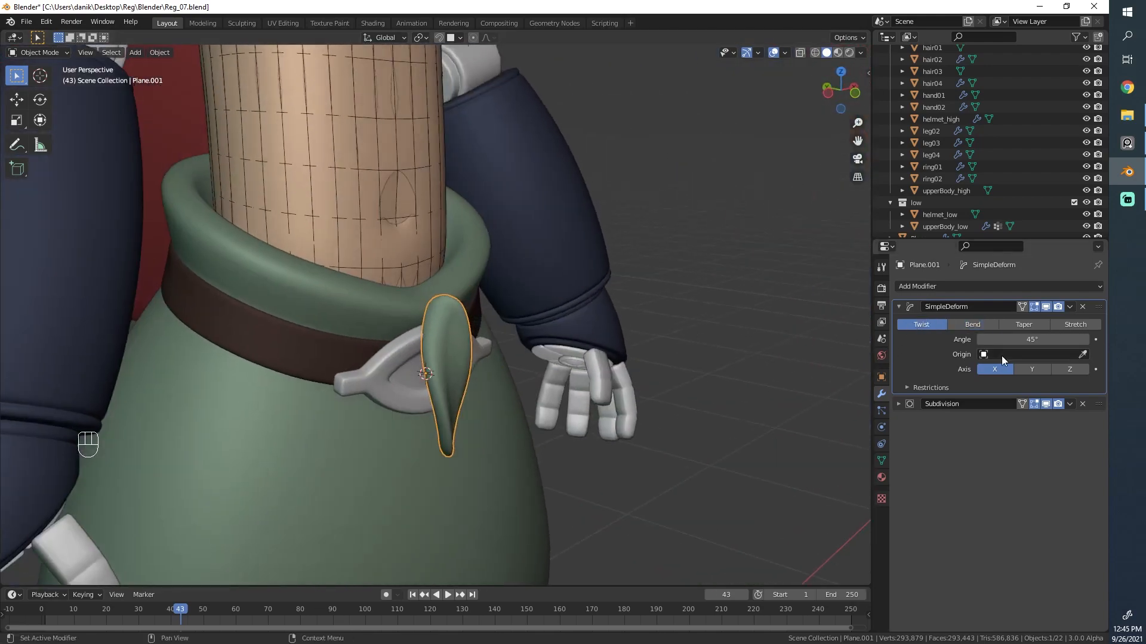
pyautogui.moveTo(657, 394); pyautogui.dragTo(729, 439, button='middle')
pyautogui.click(972, 324)
pyautogui.click(1032, 369)
pyautogui.click(1056, 370)
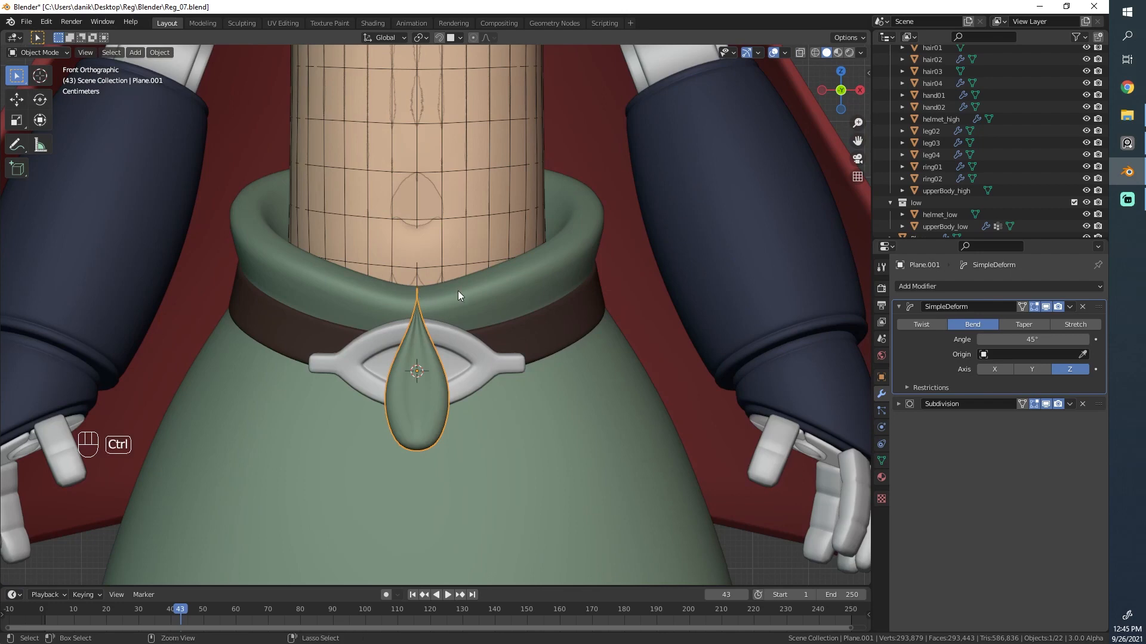
# Step: Apply the diamond's rotation and scale
pyautogui.hotkey('ctrl', 'a')
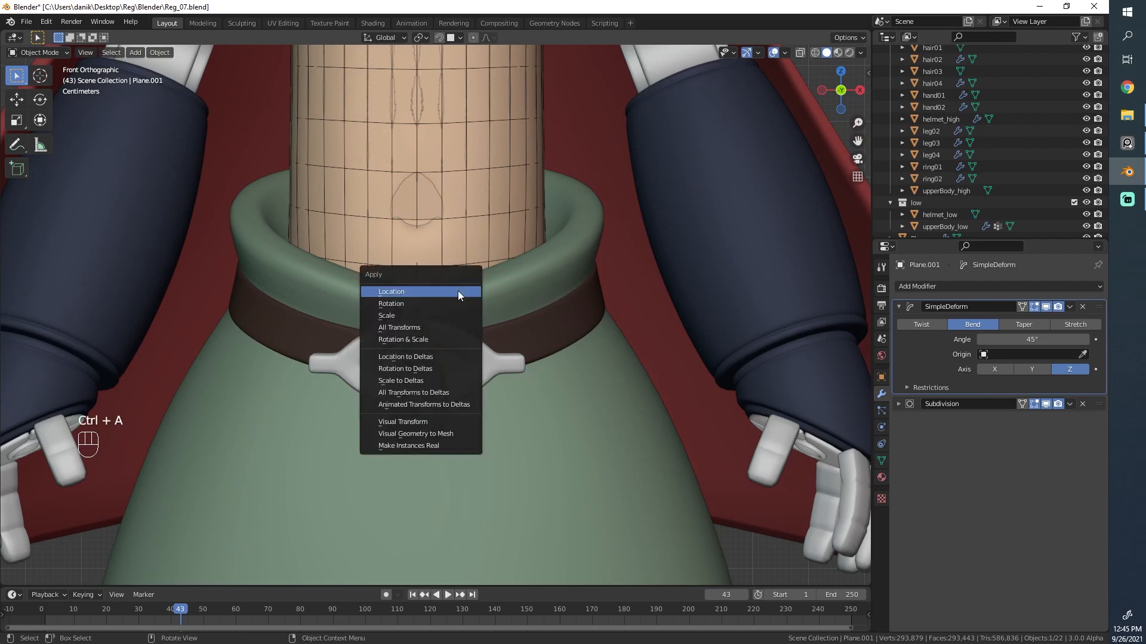
pyautogui.click(427, 340)
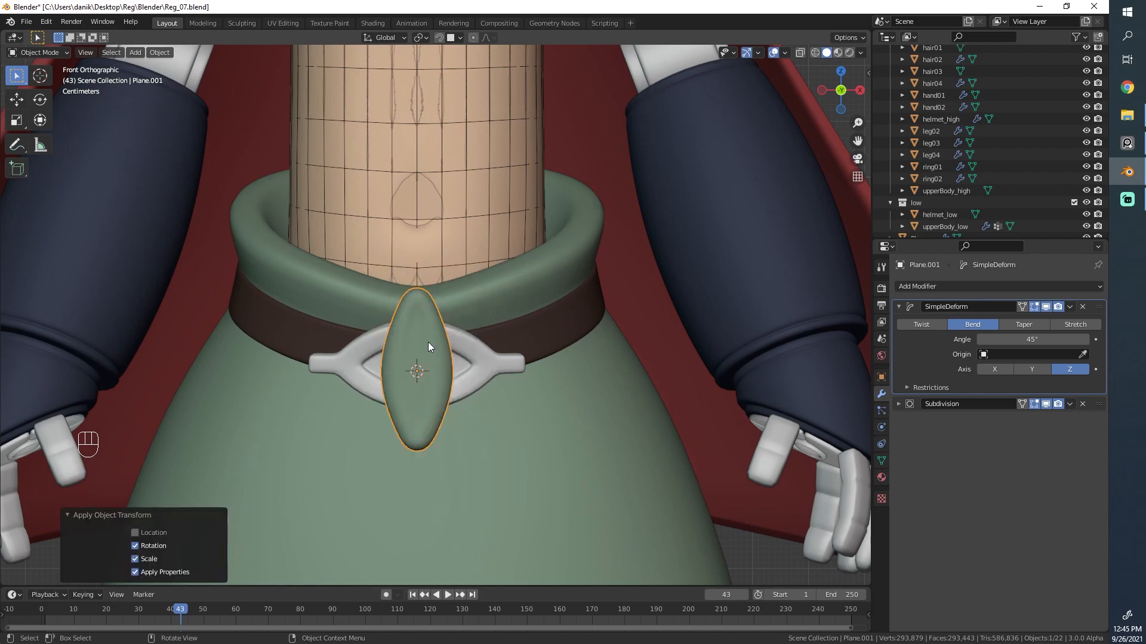
pyautogui.moveTo(428, 342); pyautogui.dragTo(460, 381, button='middle')
pyautogui.scroll(5, 411, 352)
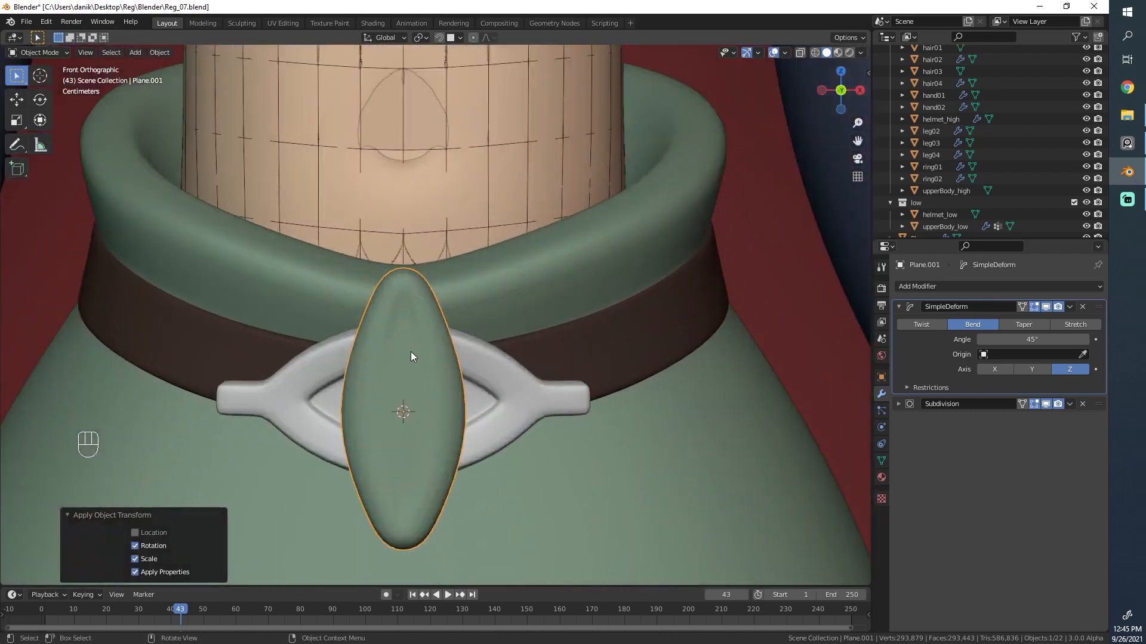
pyautogui.keyDown('shift'); pyautogui.moveTo(361, 380); pyautogui.dragTo(472, 366, button='middle'); pyautogui.keyUp('shift')
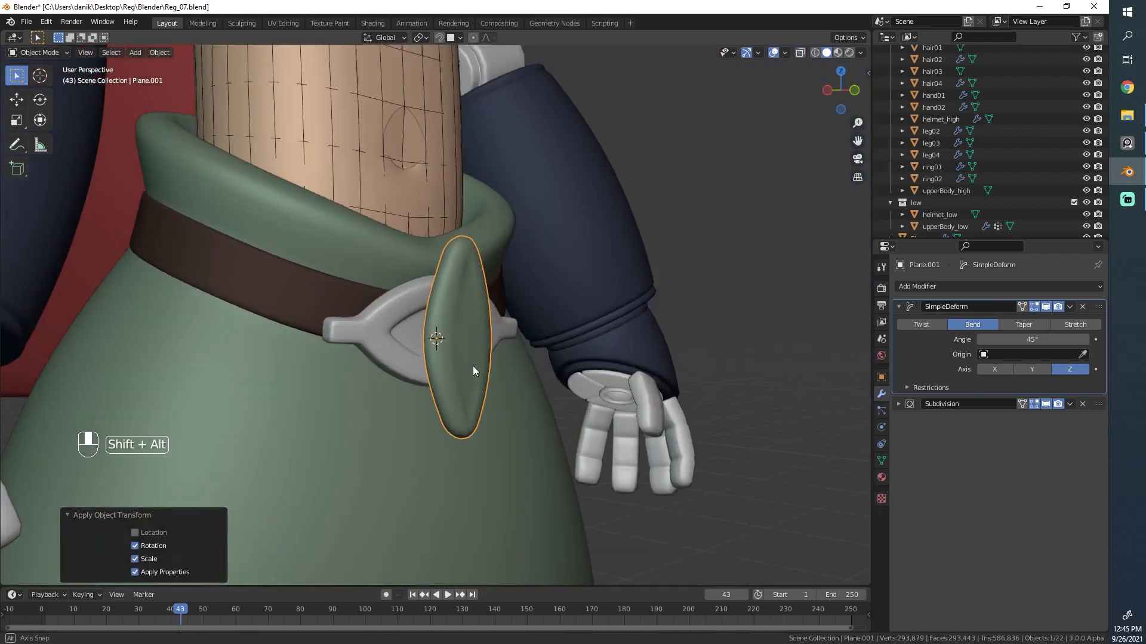
# Step: Set the diamond's Bend axis to X and its angle to -29.1°
pyautogui.click(1033, 370)
pyautogui.click(1008, 367)
pyautogui.keyDown('alt'); pyautogui.moveTo(657, 357); pyautogui.dragTo(571, 352, button='middle'); pyautogui.keyUp('alt')
pyautogui.moveTo(588, 312); pyautogui.dragTo(472, 310, button='middle')
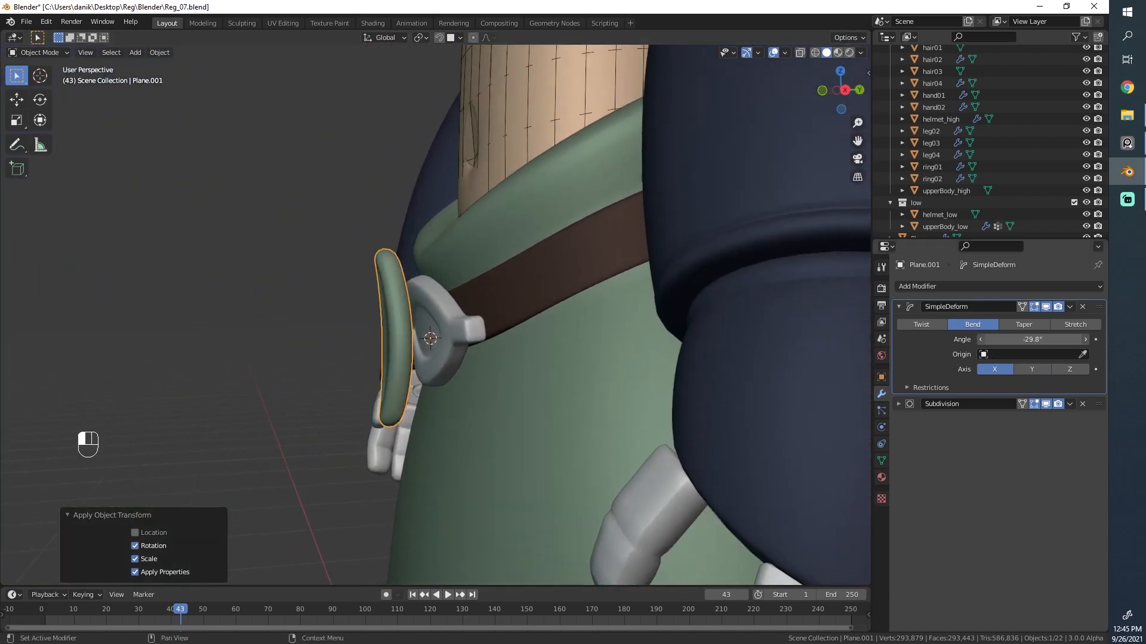
pyautogui.moveTo(1032, 339); pyautogui.dragTo(1024, 339)
# Step: Move the diamond's whole mesh about 0.048 m along Y toward the waist
pyautogui.moveTo(600, 354); pyautogui.dragTo(347, 303, button='middle')
pyautogui.press('Tab')
pyautogui.press('a')
pyautogui.scroll(3, 337, 303)
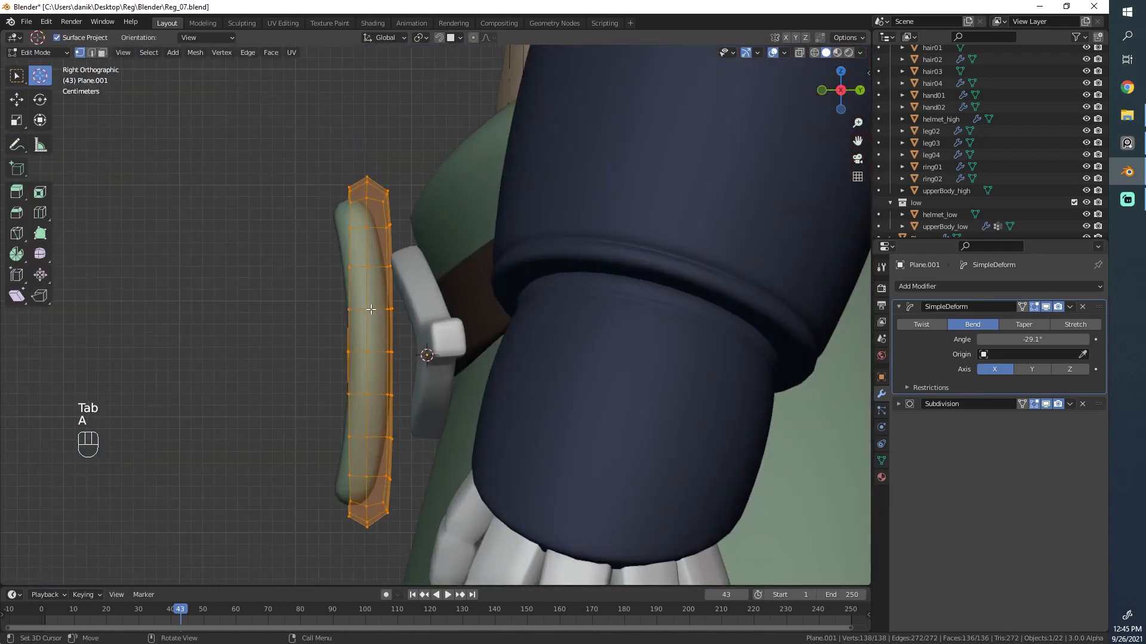
pyautogui.press('g')
pyautogui.press('y')
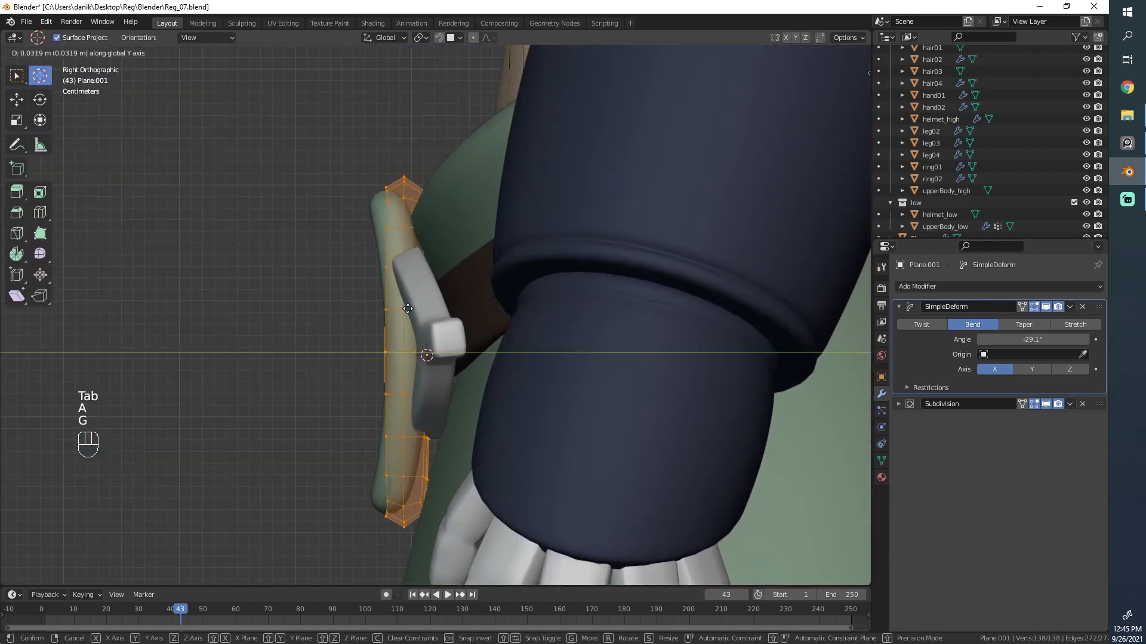
pyautogui.click(426, 307)
pyautogui.scroll(-3, 426, 308)
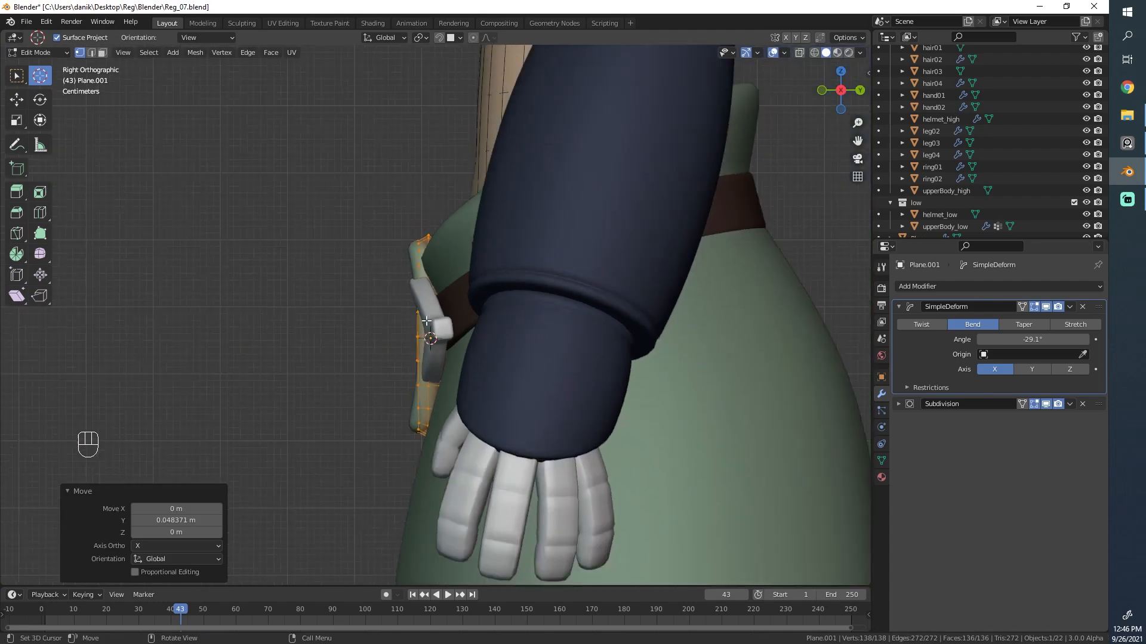
pyautogui.moveTo(729, 372); pyautogui.dragTo(3, 316, button='middle')
pyautogui.press('Tab')
# Step: Rotate the bent diamond by about 19° in the side view and position its lower end at the oval's upper edge
pyautogui.moveTo(179, 263); pyautogui.dragTo(460, 233, button='middle')
pyautogui.press('g')
pyautogui.click(471, 209)
pyautogui.press('r')
pyautogui.click(554, 238)
pyautogui.press('g')
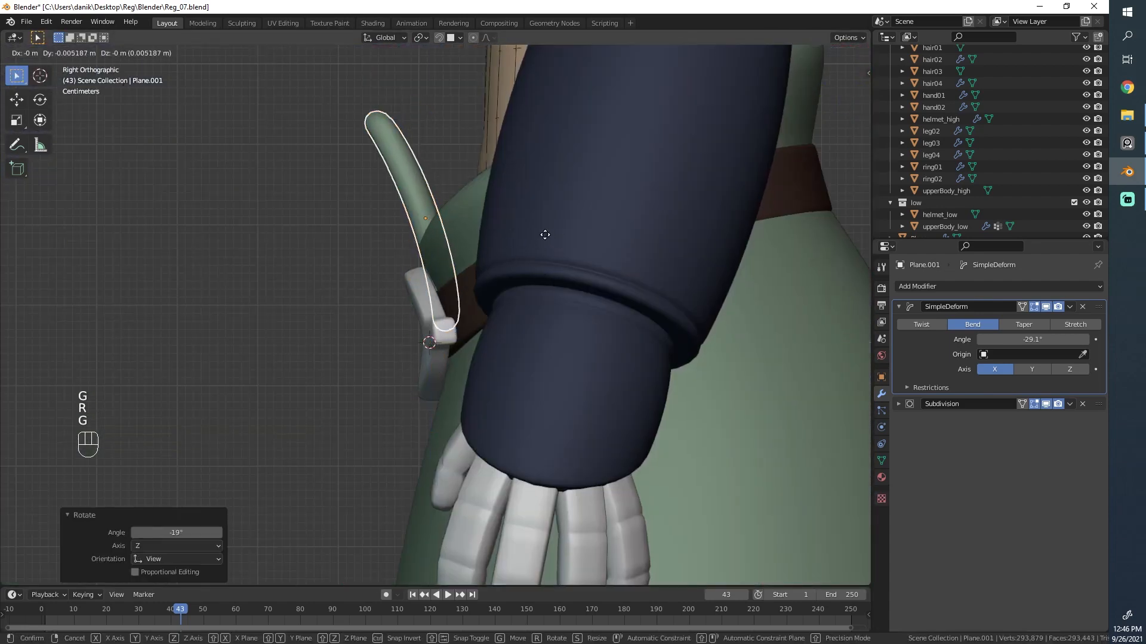
pyautogui.click(531, 212)
# Step: Turn the bent diamond slightly and shift it so it rests above the oval against the waistband
pyautogui.moveTo(277, 202); pyautogui.dragTo(523, 322, button='middle')
pyautogui.press('r')
pyautogui.click(546, 315)
pyautogui.press('g')
pyautogui.click(604, 296)
pyautogui.press('g')
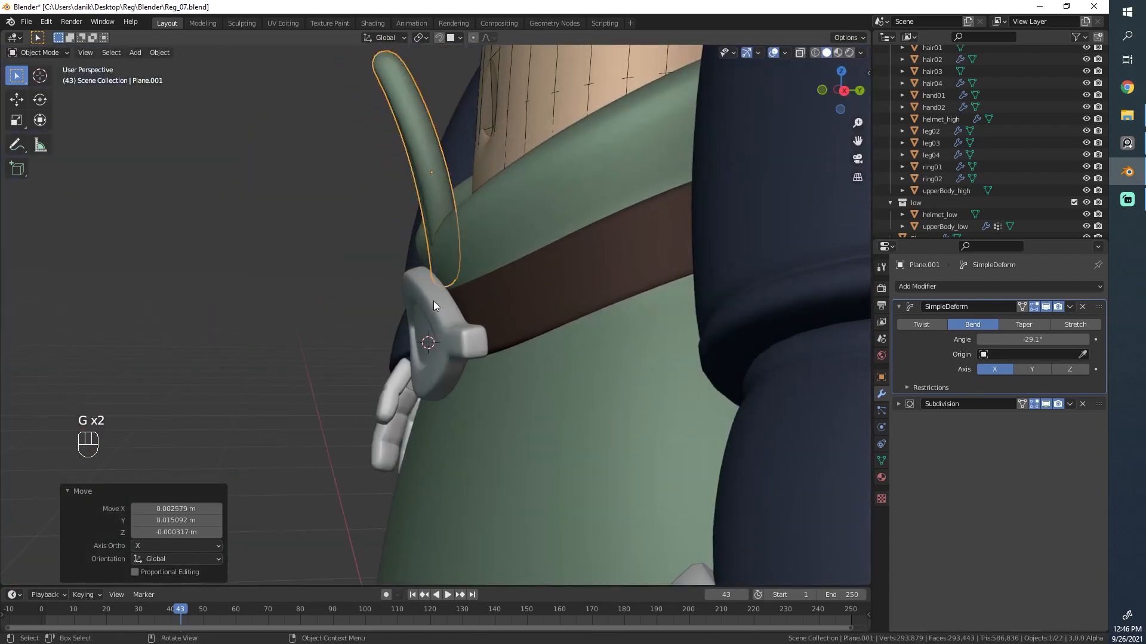
pyautogui.click(433, 300)
# Step: Tilt the bent diamond sideways like a leaf and place its lower tip behind the oval's upper rim
pyautogui.moveTo(433, 301); pyautogui.dragTo(546, 299, button='middle')
pyautogui.press('r')
pyautogui.press('r')
pyautogui.click(563, 348)
pyautogui.press('g')
pyautogui.click(568, 365)
pyautogui.press('r')
pyautogui.click(593, 337)
pyautogui.press('g')
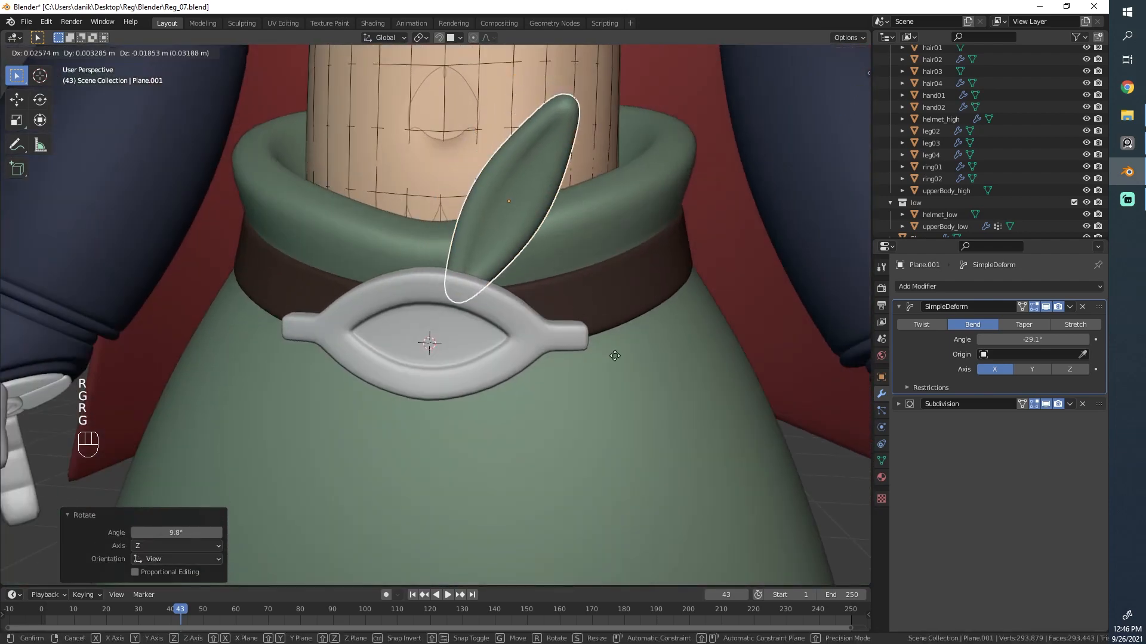
pyautogui.click(619, 358)
pyautogui.press('Tab')
pyautogui.press('Tab')
# Step: Shift the oval along Y and rotate it slightly in the side view to sit closer to the belt
pyautogui.moveTo(619, 358); pyautogui.dragTo(420, 269, button='middle')
pyautogui.click(482, 329)
pyautogui.press('g')
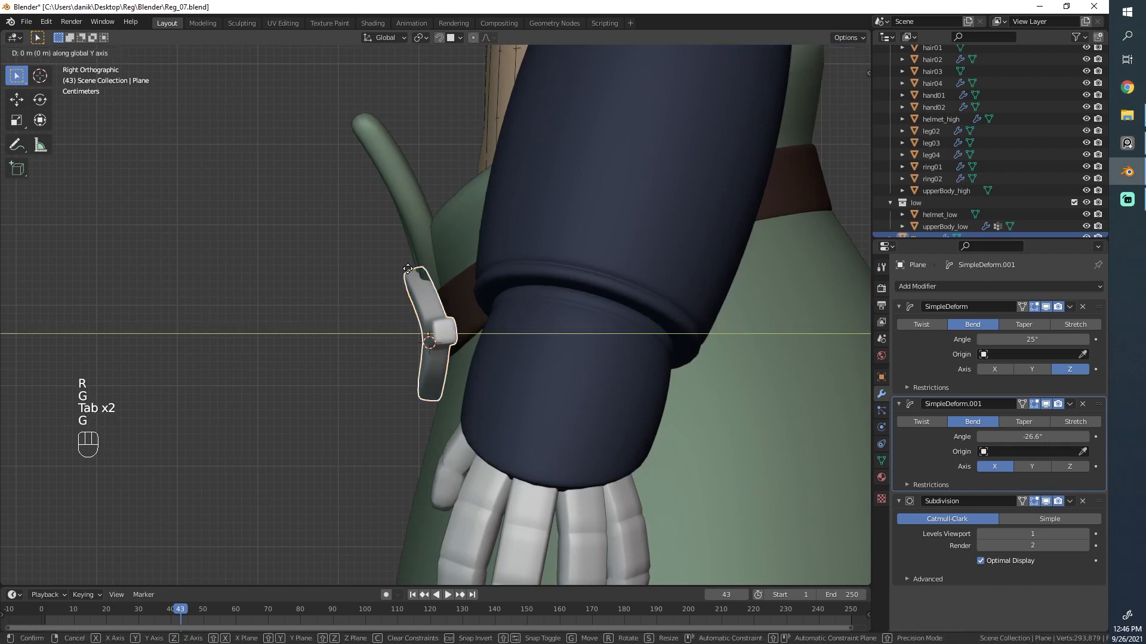
pyautogui.click(417, 272)
pyautogui.click(517, 240)
pyautogui.press('r')
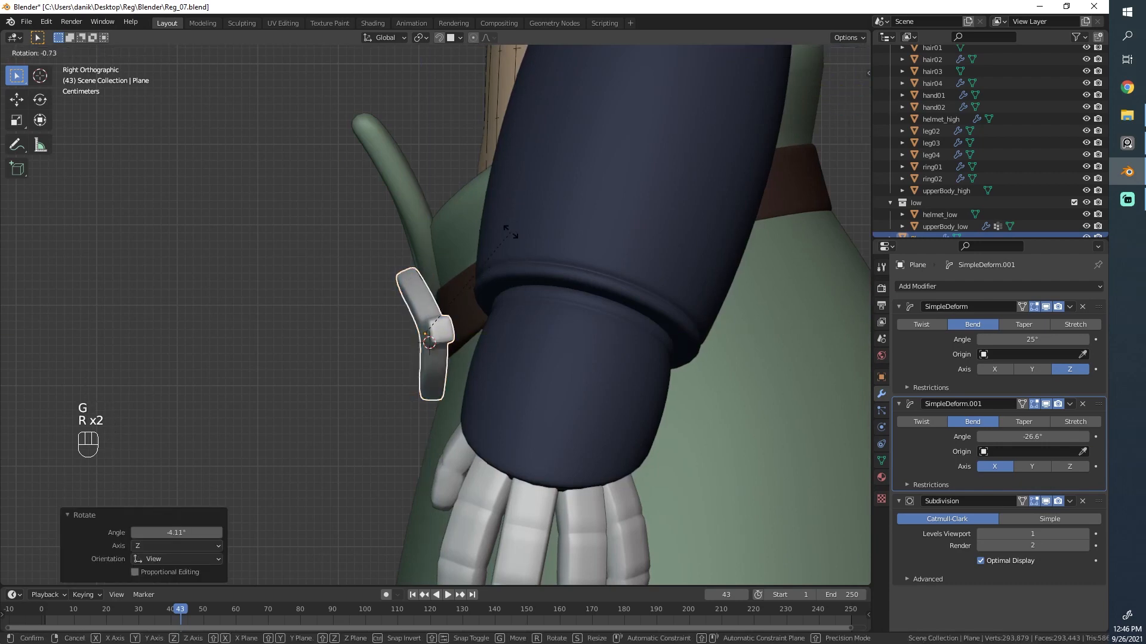
pyautogui.click(508, 230)
# Step: Select the leaf piece again, reposition it behind the oval, and adjust its rotation
pyautogui.click(398, 218)
pyautogui.moveTo(388, 216); pyautogui.dragTo(402, 397, button='middle')
pyautogui.press('g')
pyautogui.click(467, 337)
pyautogui.moveTo(493, 329); pyautogui.dragTo(448, 287, button='middle')
pyautogui.press('r')
pyautogui.click(552, 309)
# Step: Duplicate the leaf, move the copy to the opposite side of the oval, and rotate it about 61° to mirror the original
pyautogui.hotkey('alt', 'a')
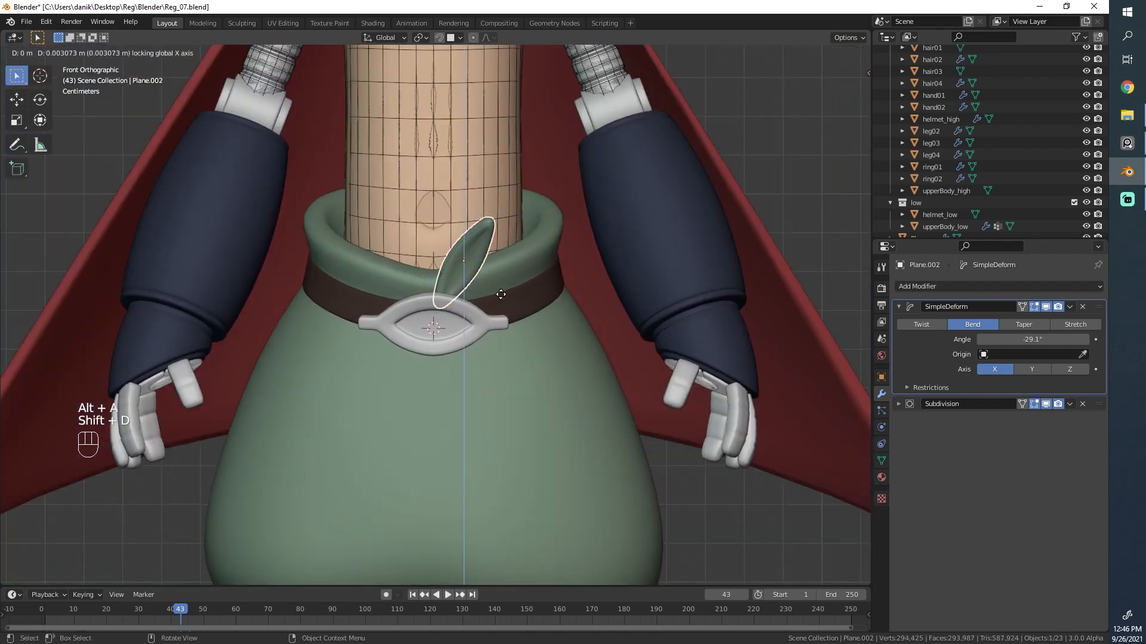
pyautogui.click(501, 294)
pyautogui.press('g')
pyautogui.click(500, 310)
pyautogui.press('r')
pyautogui.click(523, 238)
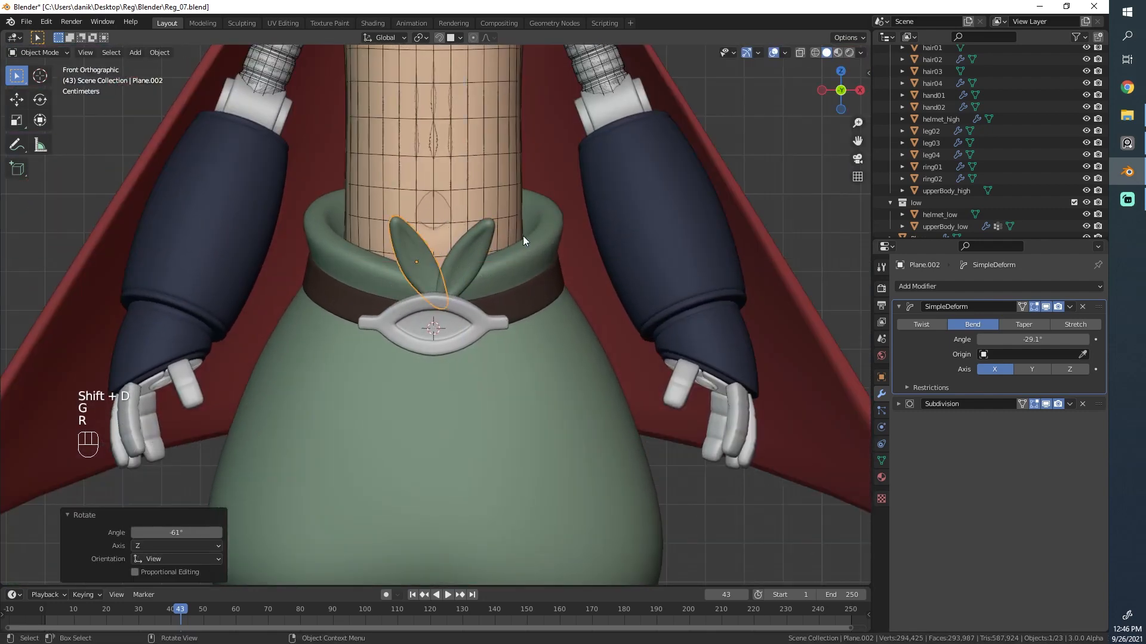
# Step: Set the duplicate leaf's bend angle to 17.1°, then rotate and reposition it from above against the waistband
pyautogui.moveTo(1032, 340); pyautogui.dragTo(1035, 340)
pyautogui.moveTo(376, 334); pyautogui.dragTo(516, 439, button='middle')
pyautogui.scroll(5, 516, 440)
pyautogui.press('r')
pyautogui.click(494, 430)
pyautogui.press('g')
pyautogui.click(469, 423)
pyautogui.press('g')
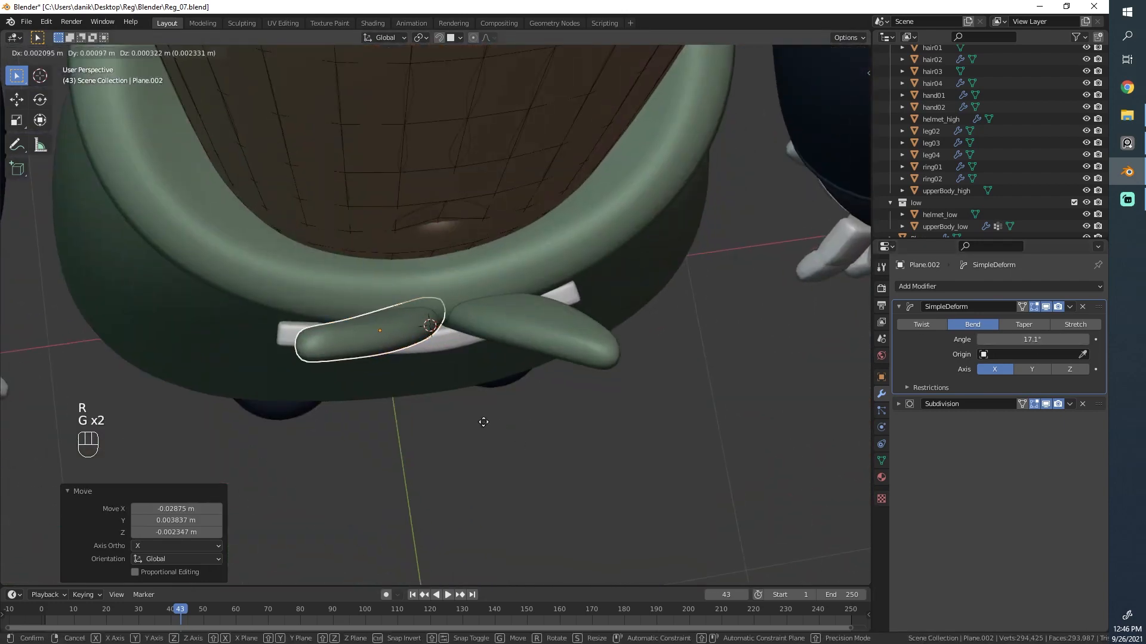
pyautogui.click(510, 425)
pyautogui.press('g')
pyautogui.click(488, 417)
# Step: Adjust the leaf placement above the oval so the lower tips sit behind its upper rim
pyautogui.moveTo(488, 417); pyautogui.dragTo(410, 300, button='middle')
pyautogui.keyDown('shift'); pyautogui.click(499, 214); pyautogui.keyUp('shift')
pyautogui.press('g')
pyautogui.moveTo(499, 214); pyautogui.dragTo(471, 270, button='middle')
pyautogui.click(489, 213)
pyautogui.hotkey('alt', 'a')
pyautogui.scroll(-5, 448, 234)
pyautogui.scroll(5, 428, 281)
pyautogui.scroll(2, 484, 269)
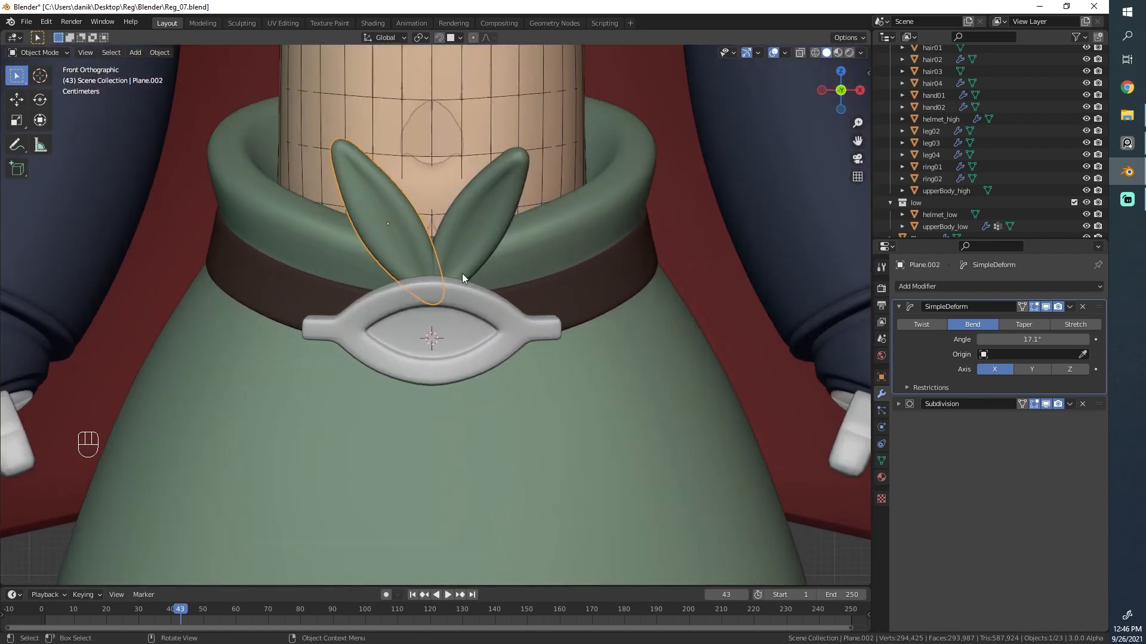
# Step: Tilt the duplicate leaf farther outward and move its lower tip back behind the oval
pyautogui.press('r')
pyautogui.click(481, 250)
pyautogui.press('g')
pyautogui.click(465, 254)
# Step: Rotate the original leaf outward by about 9.56° and move it to match the duplicate across the center
pyautogui.click(501, 226)
pyautogui.press('r')
pyautogui.click(551, 240)
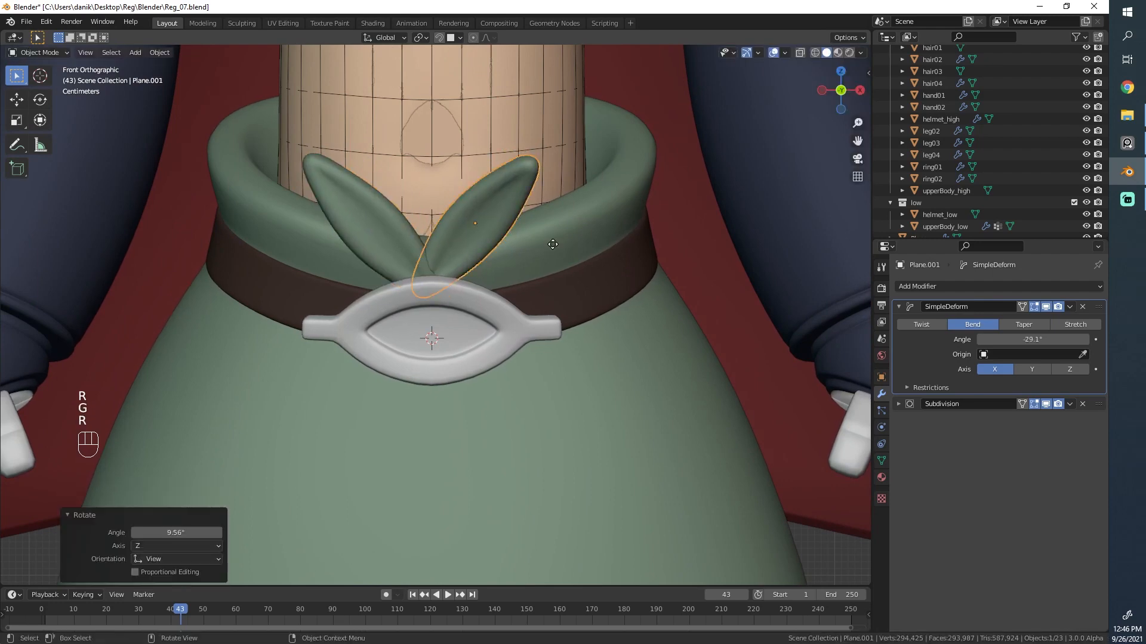
pyautogui.press('g')
pyautogui.click(559, 248)
pyautogui.press('Tab')
pyautogui.scroll(-4, 525, 258)
pyautogui.press('Tab')
# Step: Examine the leaf pair on the whole character and compare the waistband ornament with the reference sheet
pyautogui.hotkey('alt', 'a')
pyautogui.scroll(-5, 514, 261)
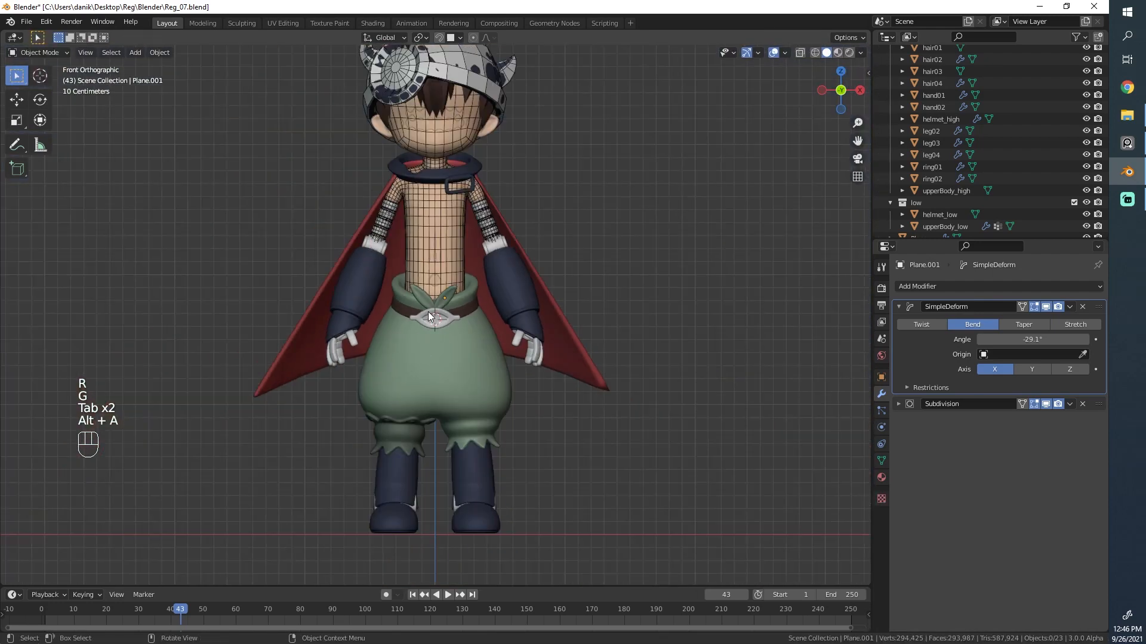
pyautogui.moveTo(427, 311); pyautogui.dragTo(463, 345, button='middle')
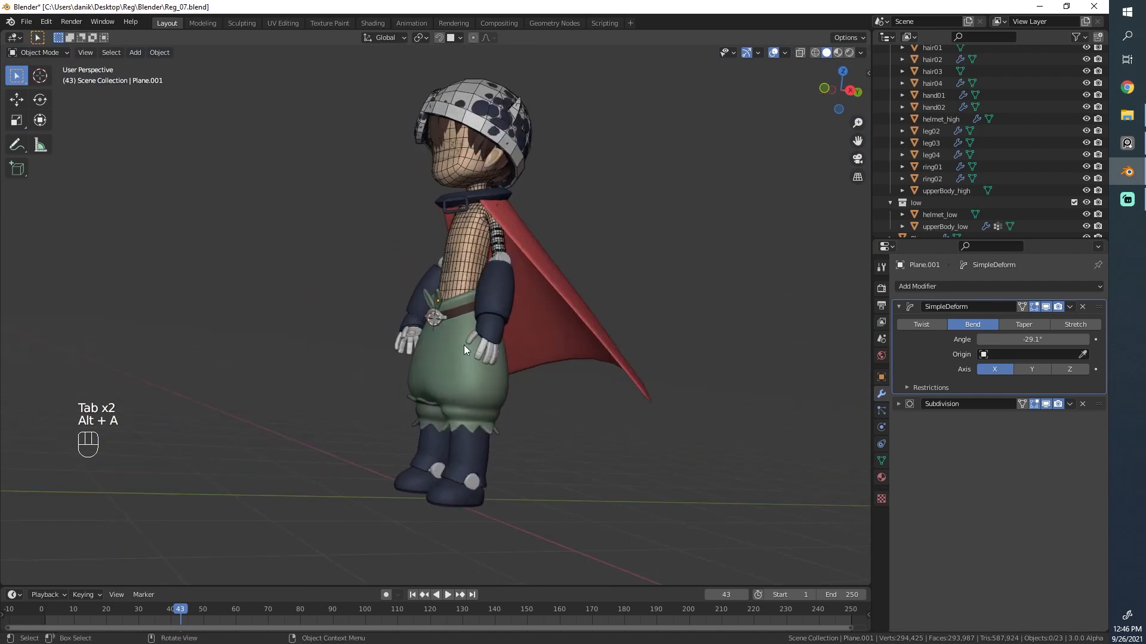
pyautogui.hotkey('alt', 'Tab')
pyautogui.scroll(-1, 868, 572)
pyautogui.moveTo(864, 573); pyautogui.dragTo(912, 607, button='right')
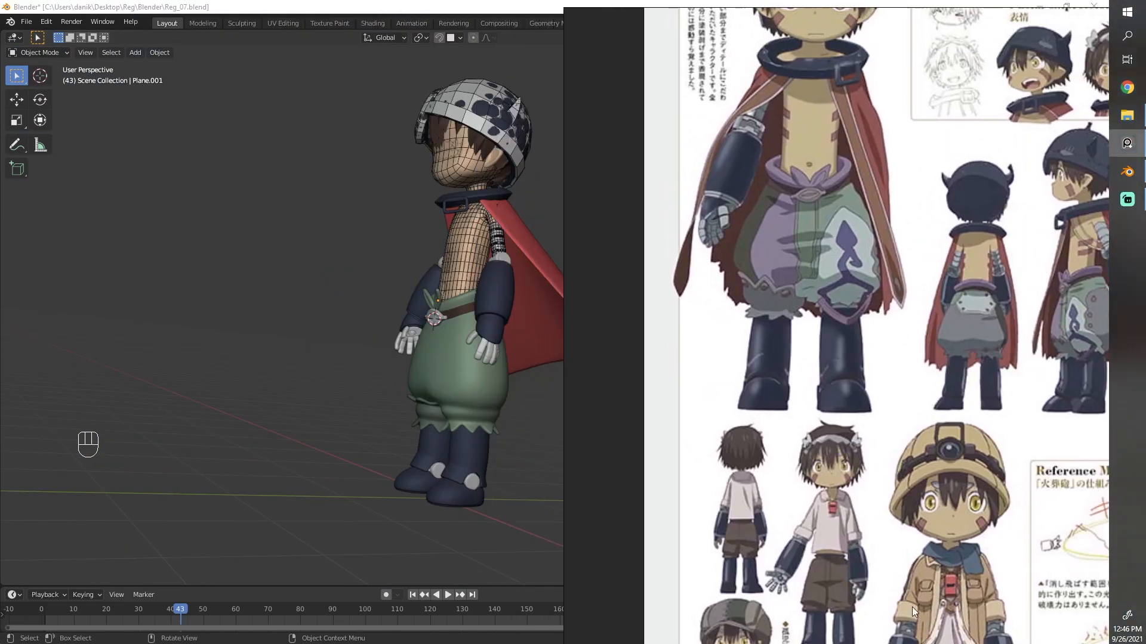
pyautogui.scroll(2, 800, 132)
pyautogui.moveTo(300, 350); pyautogui.dragTo(454, 308, button='middle')
pyautogui.scroll(4, 471, 358)
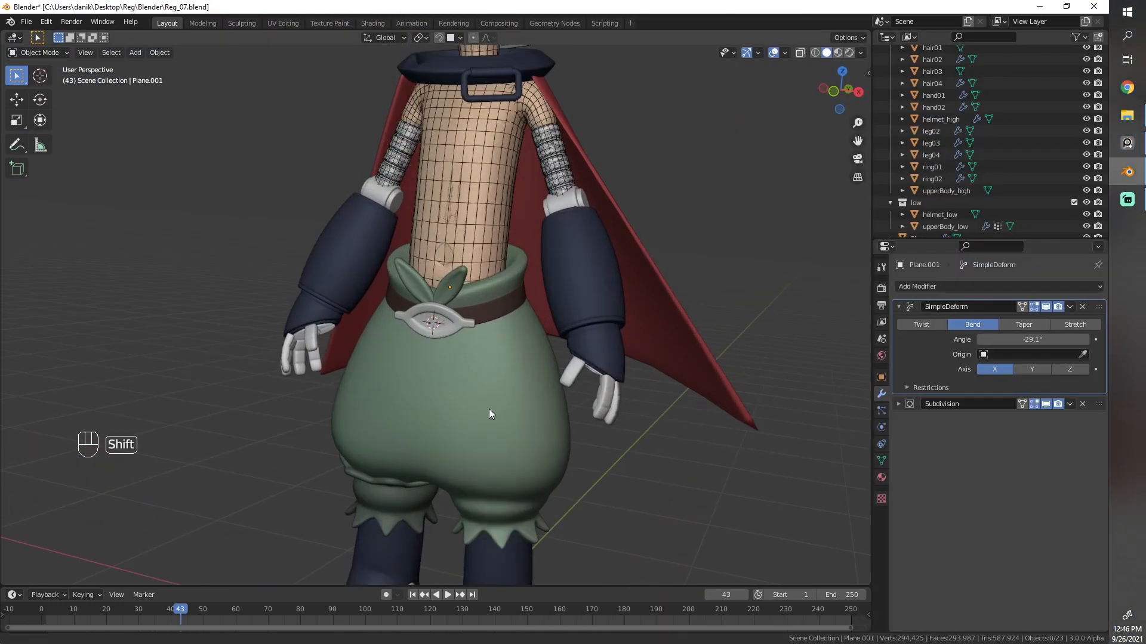
pyautogui.keyDown('shift'); pyautogui.moveTo(489, 409); pyautogui.dragTo(469, 423, button='middle'); pyautogui.keyUp('shift')
pyautogui.scroll(2, 406, 320)
pyautogui.scroll(-1, 406, 320)
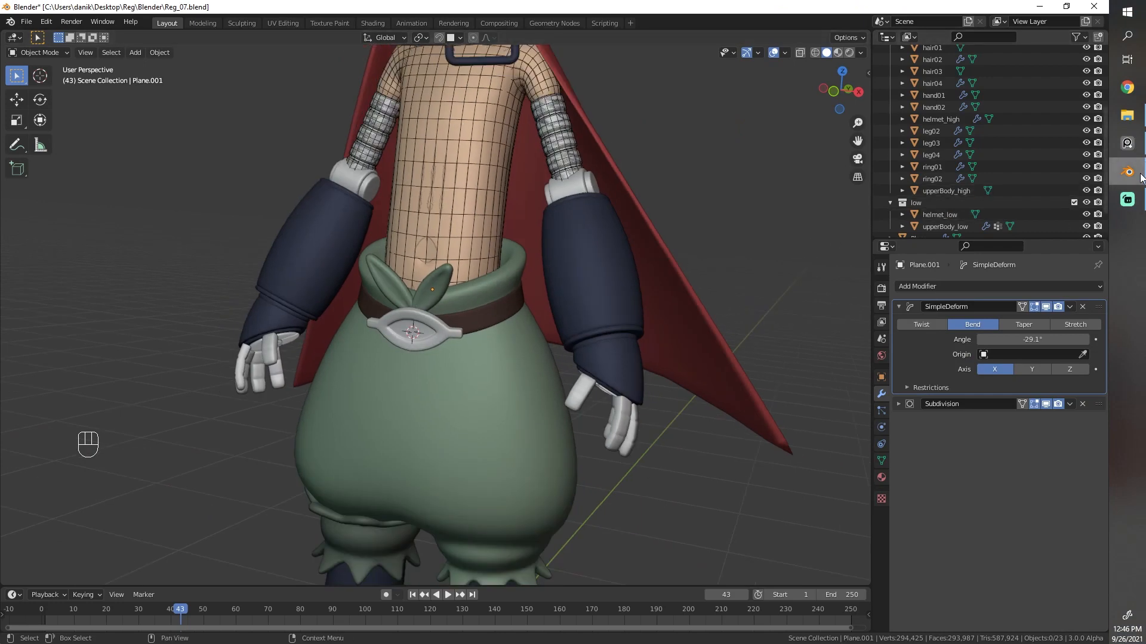
# Step: Check the leaf proportions of the waistband ornament on the reference sheet, with the sheet beside the model
pyautogui.click(1120, 154)
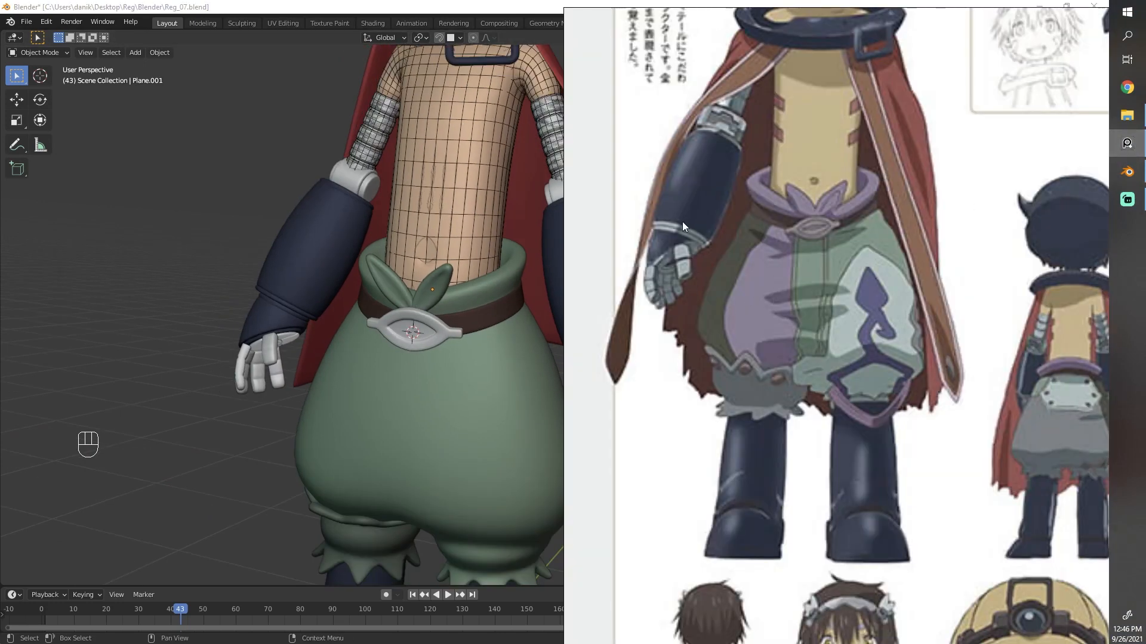
pyautogui.moveTo(912, 370); pyautogui.dragTo(0, 0, button='right')
pyautogui.scroll(2, 442, 313)
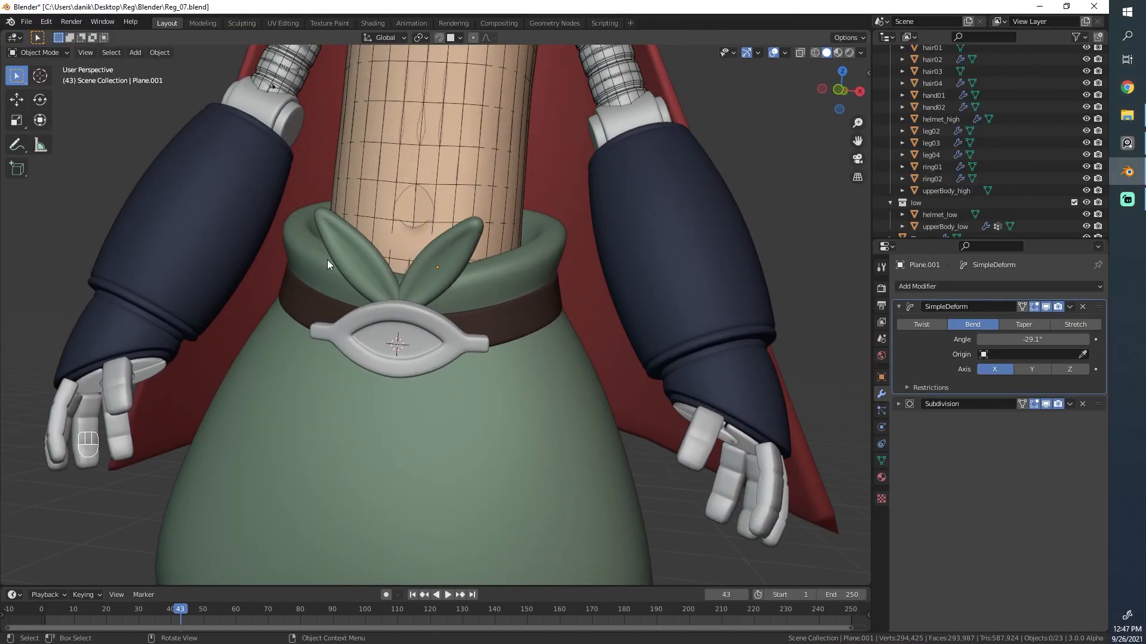
# Step: Scale Plane.002, the leaf on the character's right side, to 0.715 along its local Z and move it -0.04404 m along that axis
pyautogui.click(327, 259)
pyautogui.scroll(3, 355, 252)
pyautogui.press('s')
pyautogui.press('z')
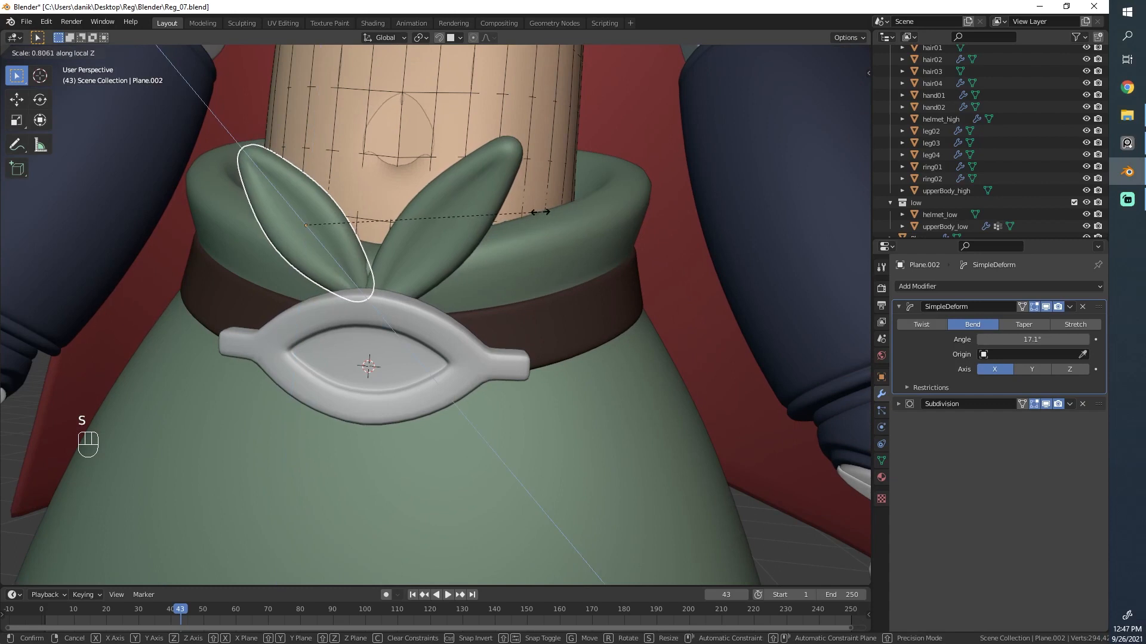
pyautogui.click(515, 207)
pyautogui.press('g')
pyautogui.press('z')
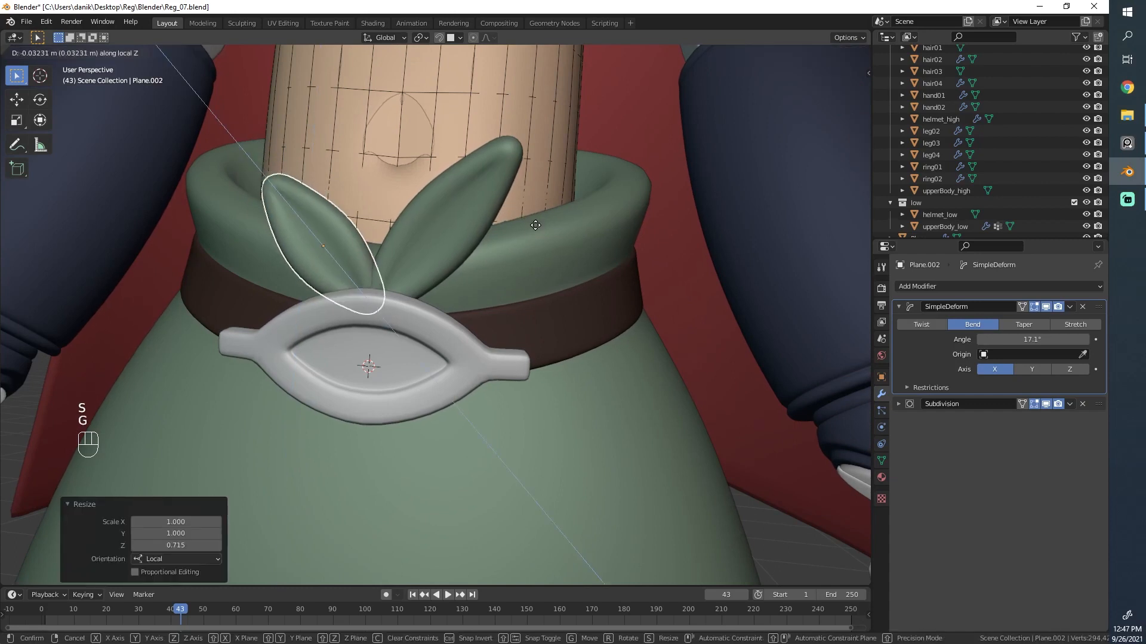
pyautogui.click(545, 230)
pyautogui.press('g')
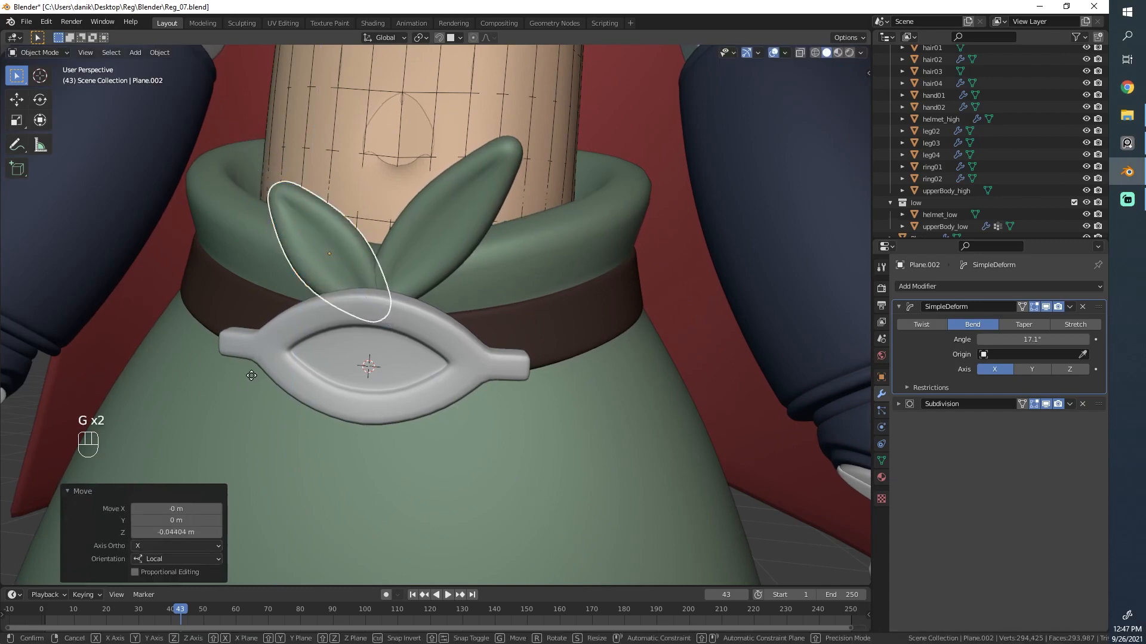
pyautogui.press('z')
pyautogui.press('z')
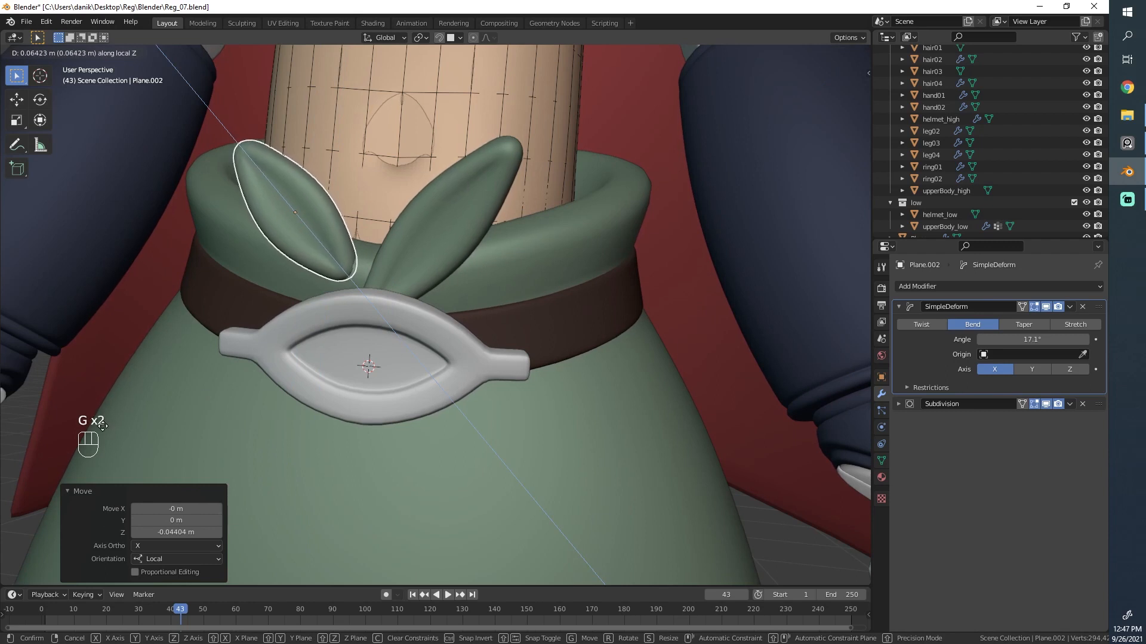
pyautogui.rightClick(280, 384)
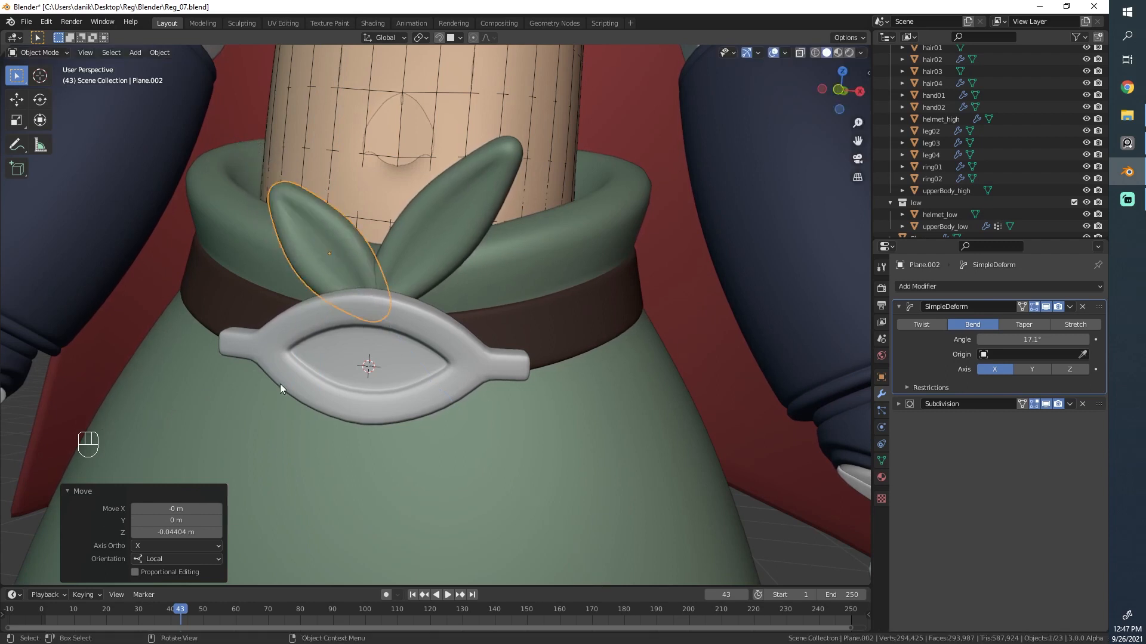
pyautogui.press('n')
pyautogui.click(864, 170)
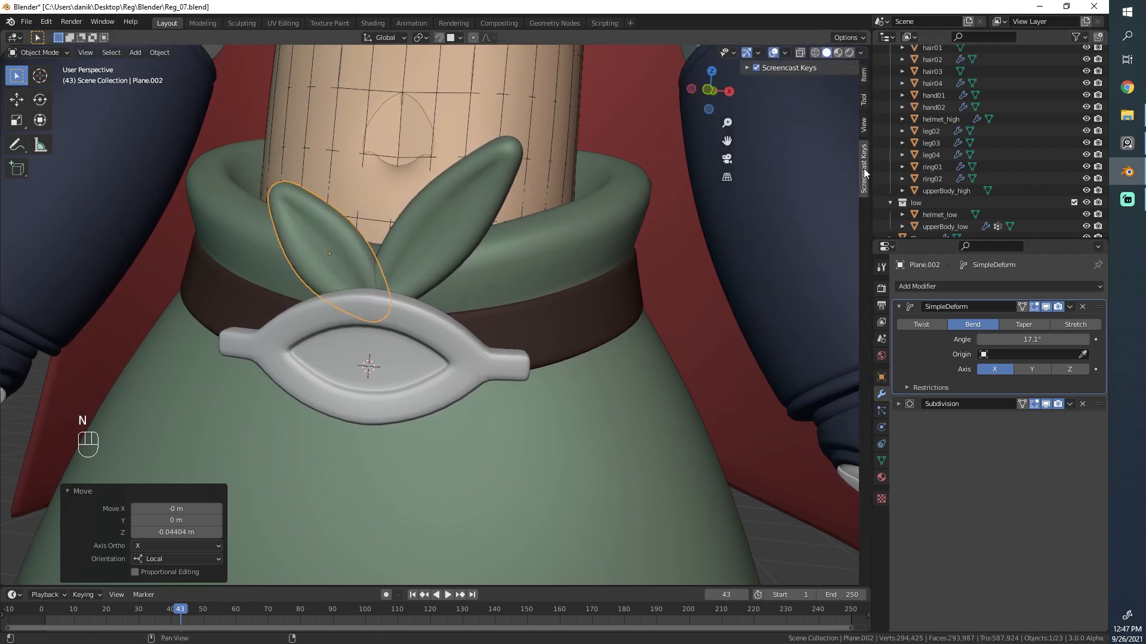
pyautogui.click(747, 68)
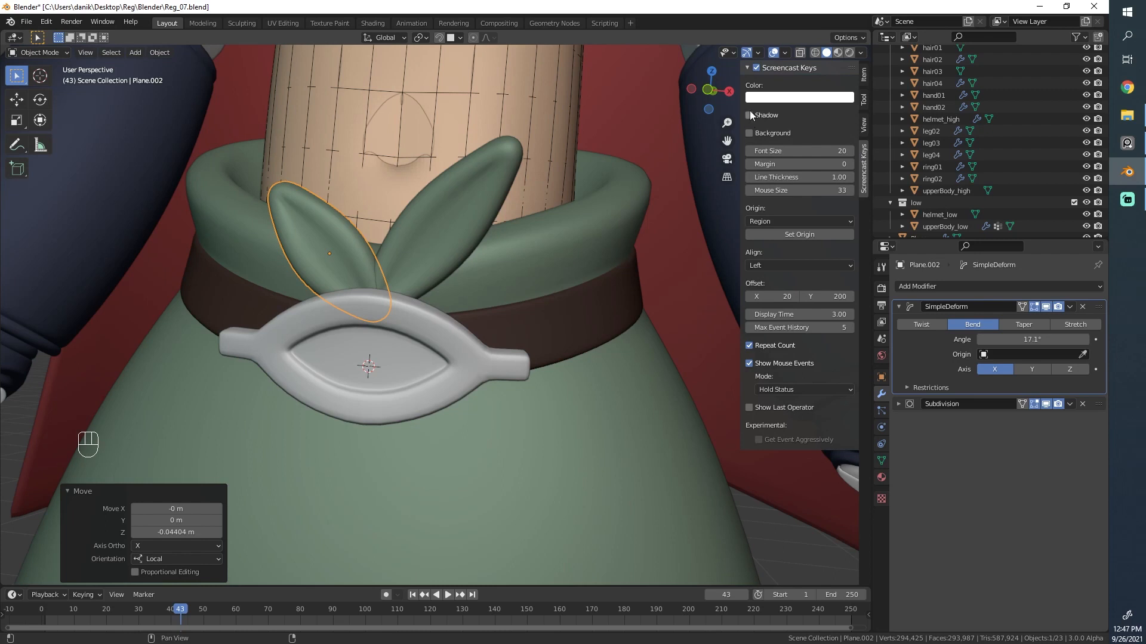
pyautogui.click(747, 67)
pyautogui.press('n')
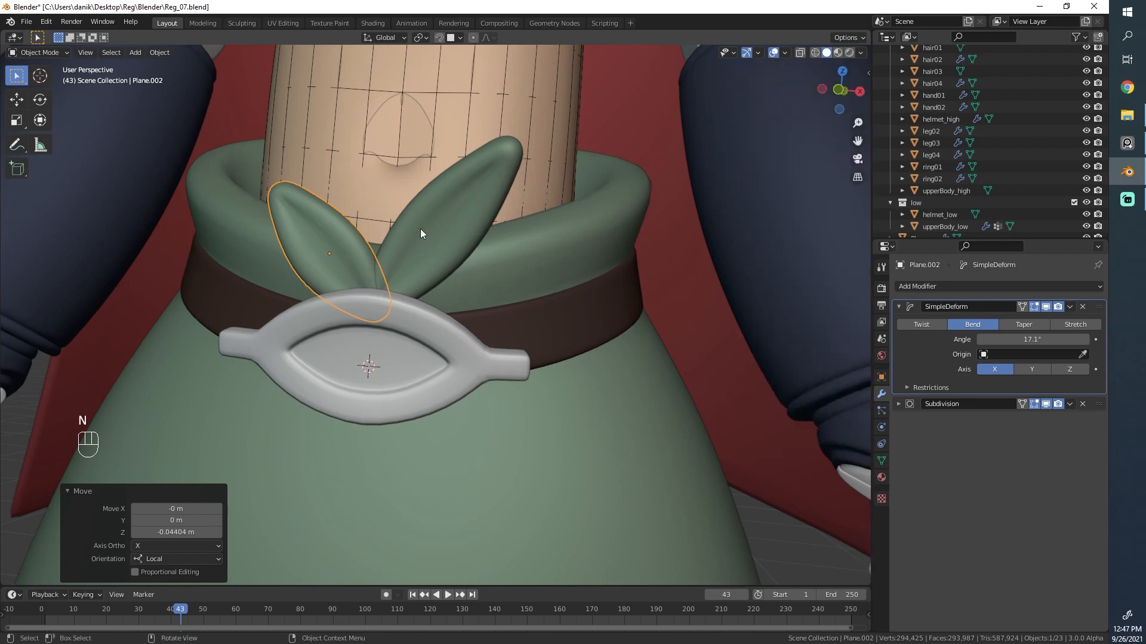
# Step: Fine-tune the shortened leaf's position along its local Z axis so its lower tip stays behind the oval, and deselect it
pyautogui.press('g')
pyautogui.press('z')
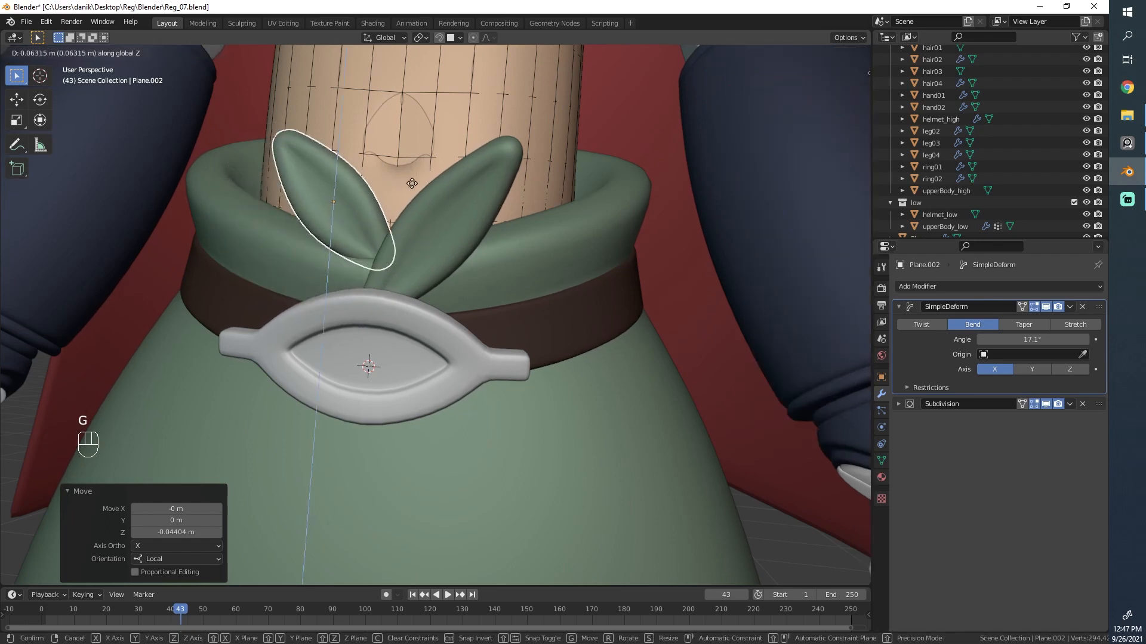
pyautogui.press('z')
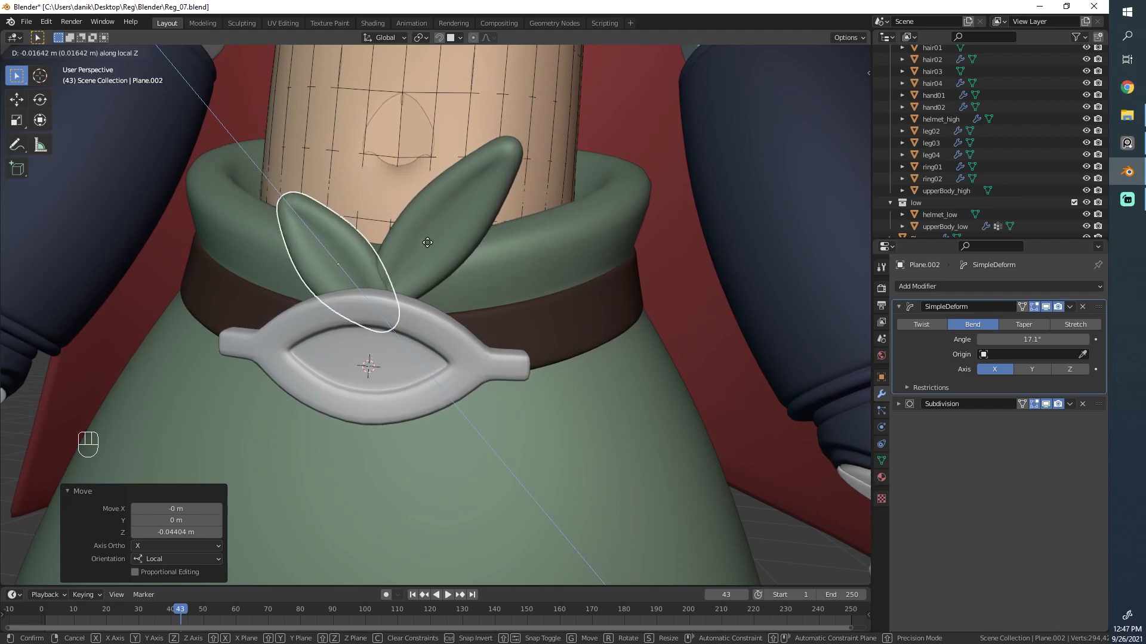
pyautogui.click(413, 207)
pyautogui.press('g')
pyautogui.press('z')
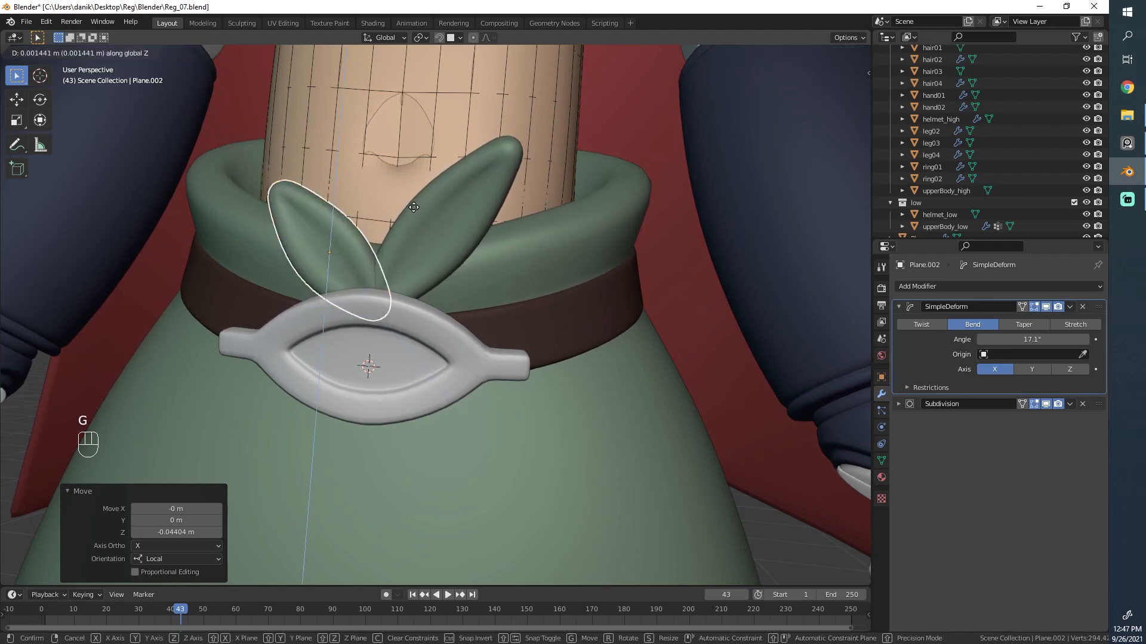
pyautogui.press('z')
pyautogui.click(407, 200)
pyautogui.moveTo(430, 235); pyautogui.dragTo(471, 219, button='middle')
pyautogui.hotkey('alt', 'a')
# Step: Scale the other leaf, Plane.001, to 0.778 along its local Z and slide it down that axis behind the oval
pyautogui.click(460, 222)
pyautogui.press('s')
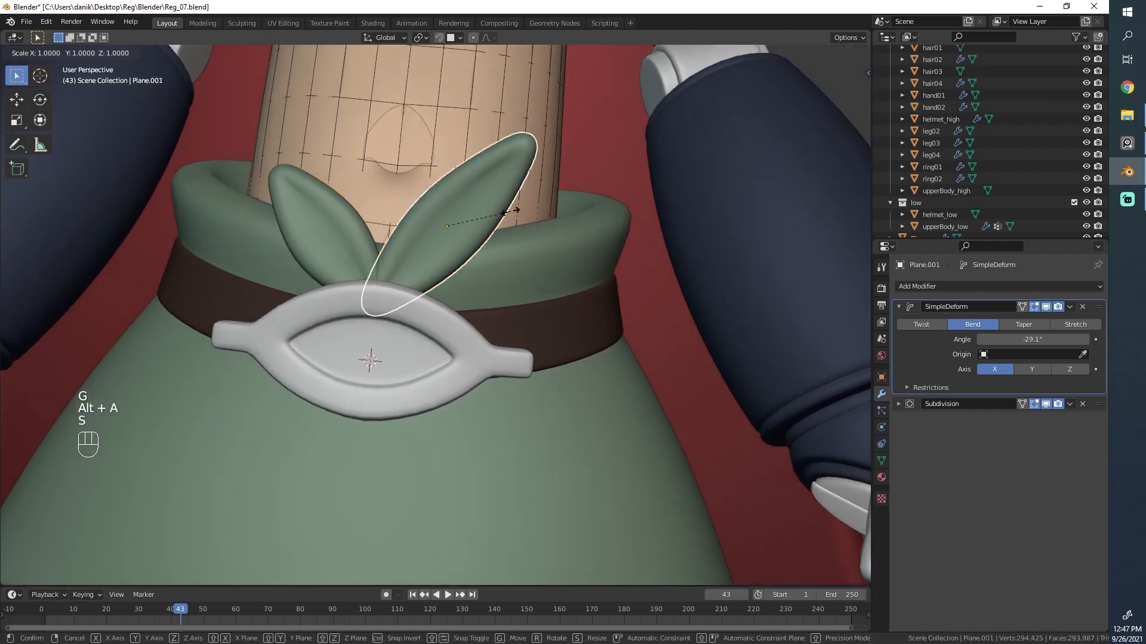
pyautogui.press('z')
pyautogui.press('z')
pyautogui.click(495, 212)
pyautogui.press('g')
pyautogui.press('z')
pyautogui.press('z')
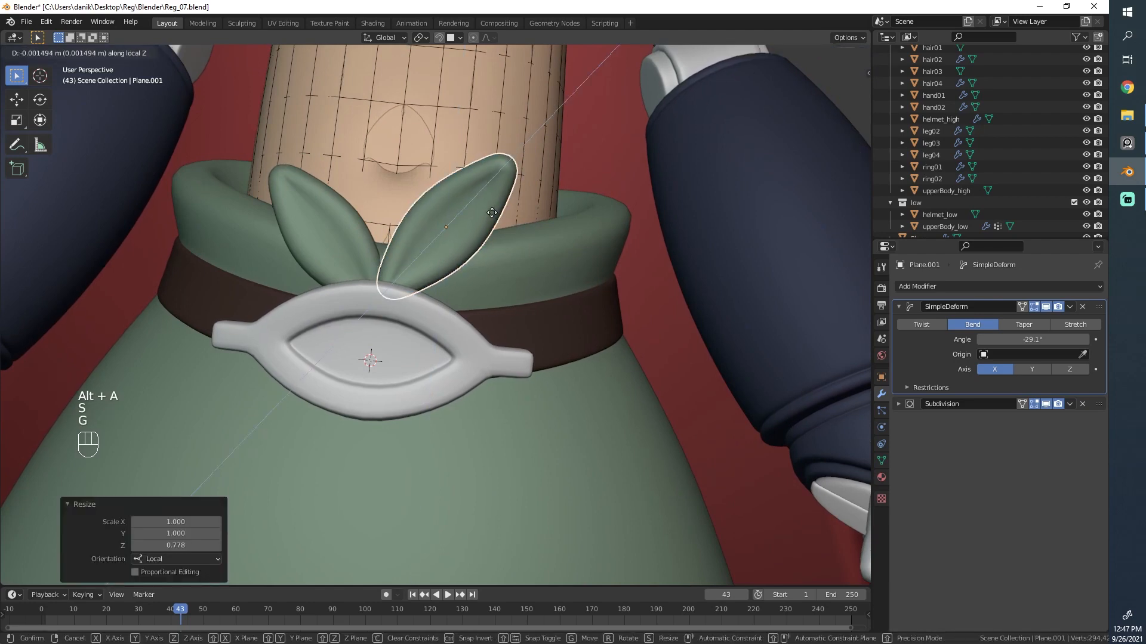
pyautogui.click(480, 220)
pyautogui.hotkey('alt', 'a')
# Step: In front view, scale Plane.001 to 0.958 along its local Z and shift it along that axis to match the opposite leaf
pyautogui.moveTo(533, 263); pyautogui.dragTo(381, 277, button='middle')
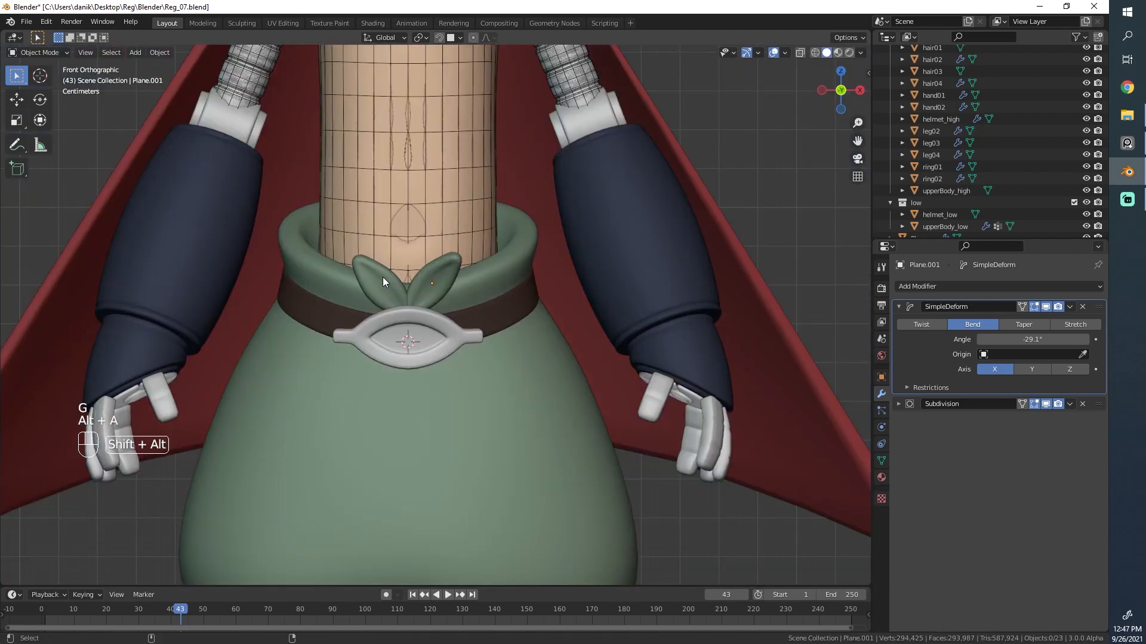
pyautogui.scroll(3, 417, 292)
pyautogui.click(448, 269)
pyautogui.press('s')
pyautogui.press('z')
pyautogui.click(553, 249)
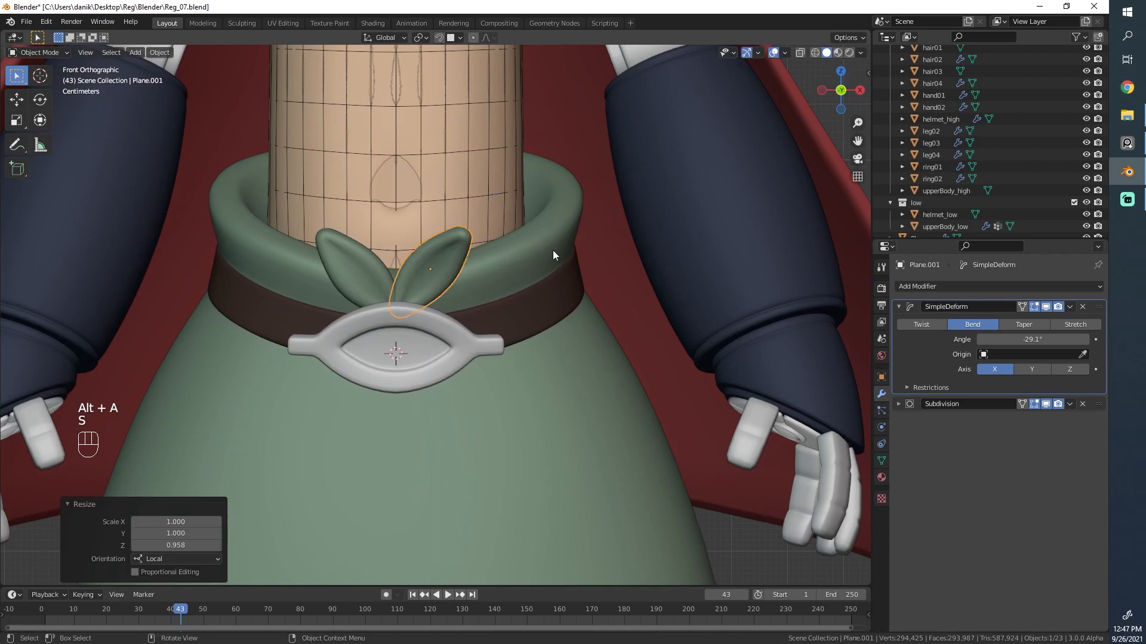
pyautogui.press('g')
pyautogui.press('z')
pyautogui.press('z')
pyautogui.click(550, 251)
pyautogui.hotkey('alt', 'a')
# Step: Rotate the ornament piece in side view to adjust its tilt against the waistband
pyautogui.scroll(-3, 465, 285)
pyautogui.moveTo(465, 285); pyautogui.dragTo(671, 257, button='middle')
pyautogui.moveTo(346, 266); pyautogui.dragTo(477, 394, button='middle')
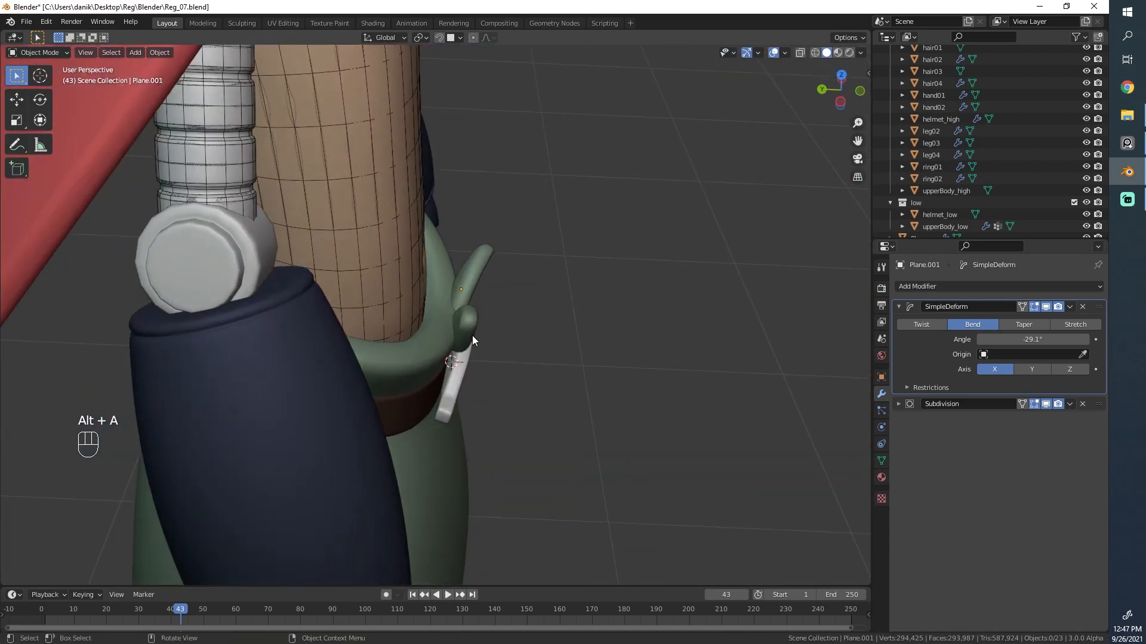
pyautogui.moveTo(472, 336); pyautogui.dragTo(449, 376, button='middle')
pyautogui.click(455, 353)
pyautogui.press('r')
pyautogui.click(568, 413)
pyautogui.hotkey('alt', 'a')
# Step: Reposition both leaves, seen from above, so they sit between the waistband's rolled rim and the oval
pyautogui.moveTo(568, 413); pyautogui.dragTo(450, 306, button='middle')
pyautogui.scroll(-3, 418, 370)
pyautogui.scroll(4, 450, 306)
pyautogui.click(318, 242)
pyautogui.moveTo(318, 242); pyautogui.dragTo(382, 343, button='middle')
pyautogui.press('f')
pyautogui.press('g')
pyautogui.click(428, 360)
pyautogui.hotkey('alt', 'a')
pyautogui.click(383, 345)
pyautogui.press('g')
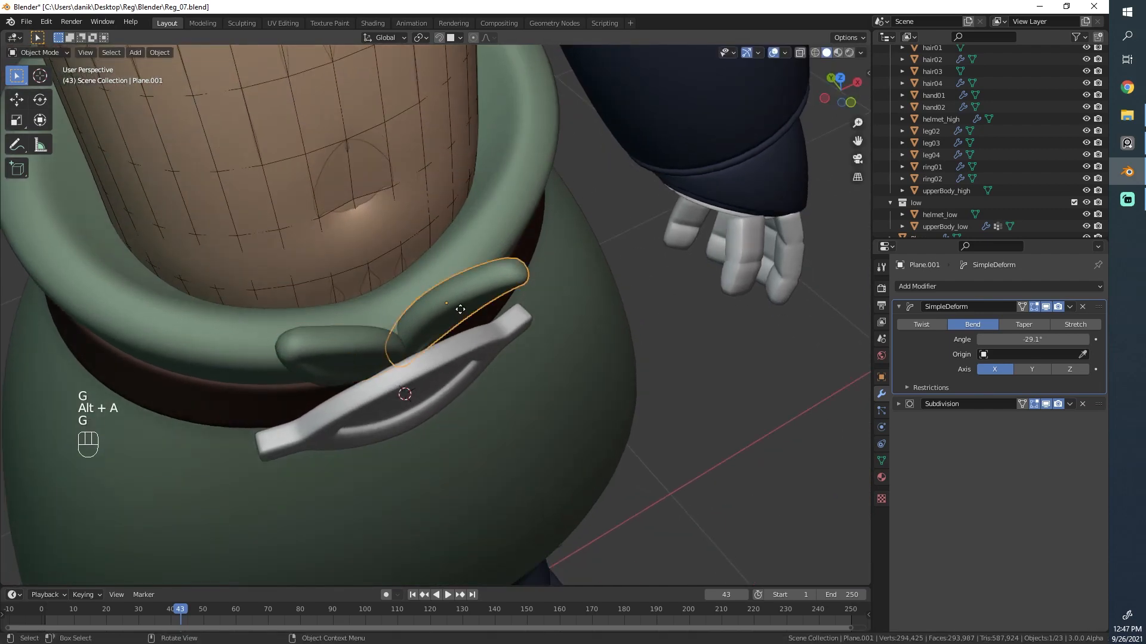
pyautogui.press('g')
pyautogui.click(461, 313)
pyautogui.hotkey('alt', 'a')
# Step: Reset the 3D cursor to the world origin and frame the whole character
pyautogui.scroll(-4, 403, 389)
pyautogui.moveTo(404, 387); pyautogui.dragTo(418, 213, button='middle')
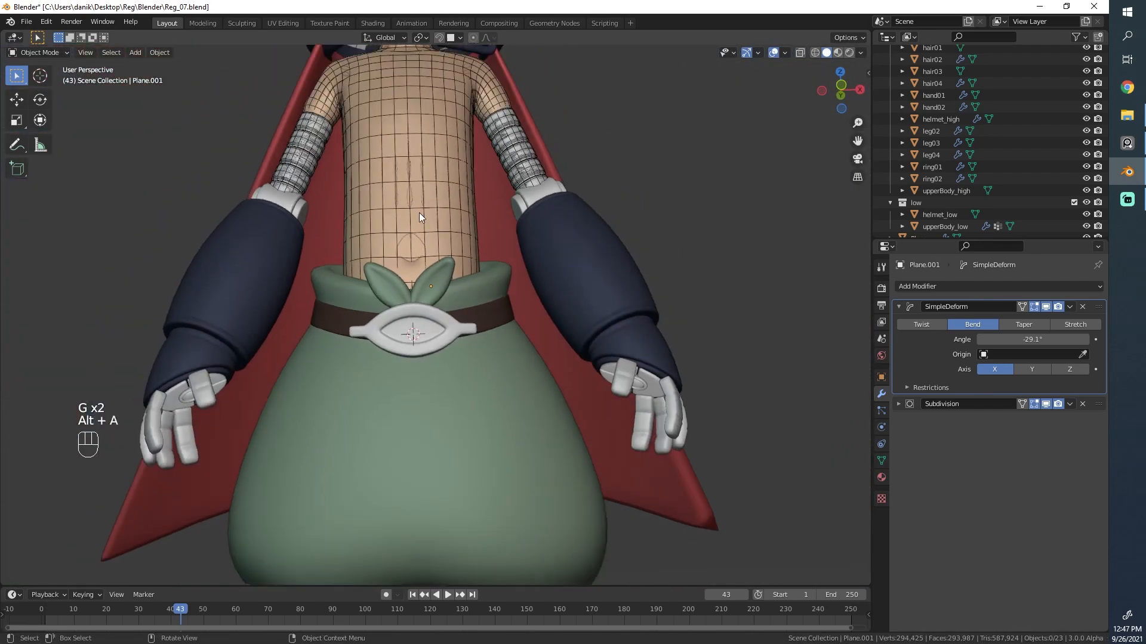
pyautogui.scroll(-6, 419, 212)
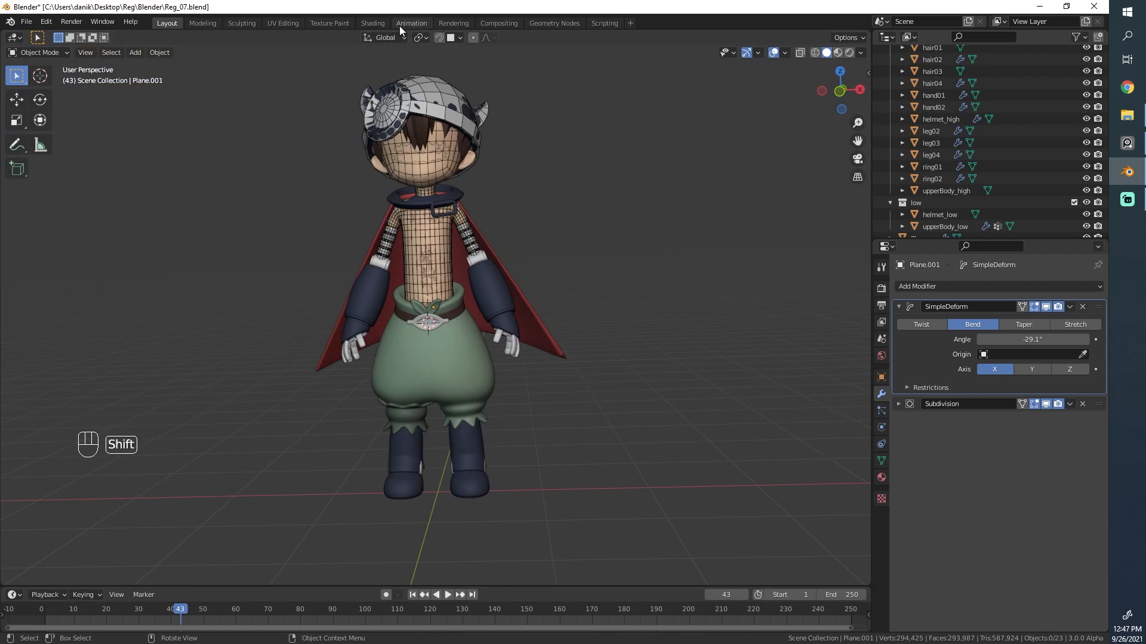
pyautogui.hotkey('shift', 'c')
pyautogui.hotkey('shift', 'c')
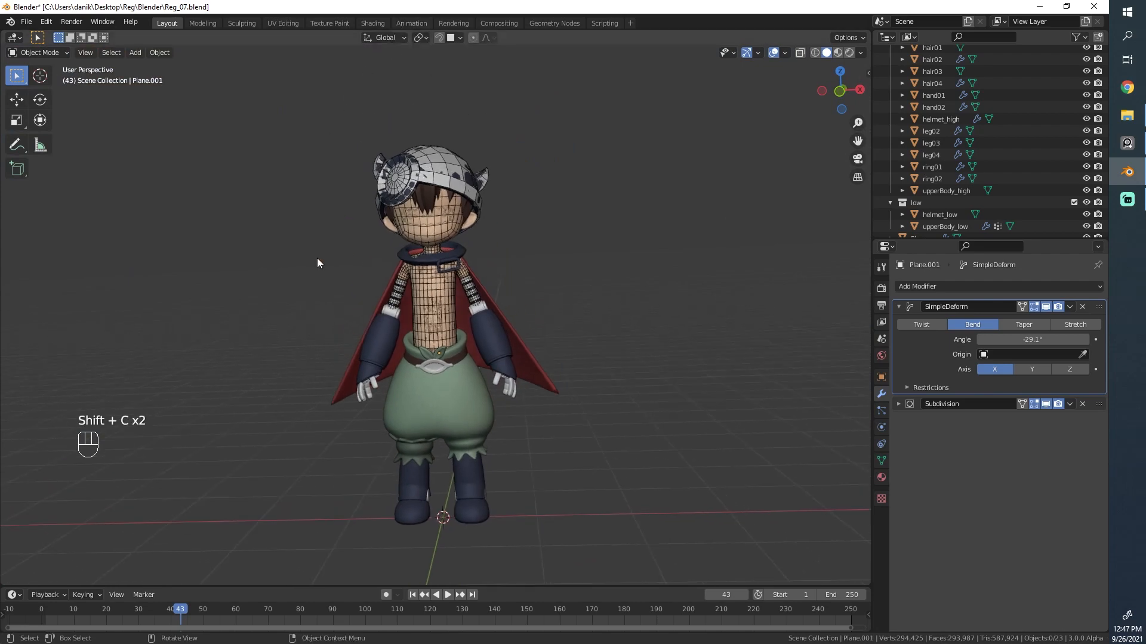
# Step: Examine the waistband ornament, trousers and boots on the whole character from several angles
pyautogui.moveTo(345, 431); pyautogui.dragTo(360, 456, button='middle')
pyautogui.scroll(2, 359, 455)
pyautogui.keyDown('shift'); pyautogui.moveTo(465, 565); pyautogui.dragTo(444, 438, button='middle'); pyautogui.keyUp('shift')
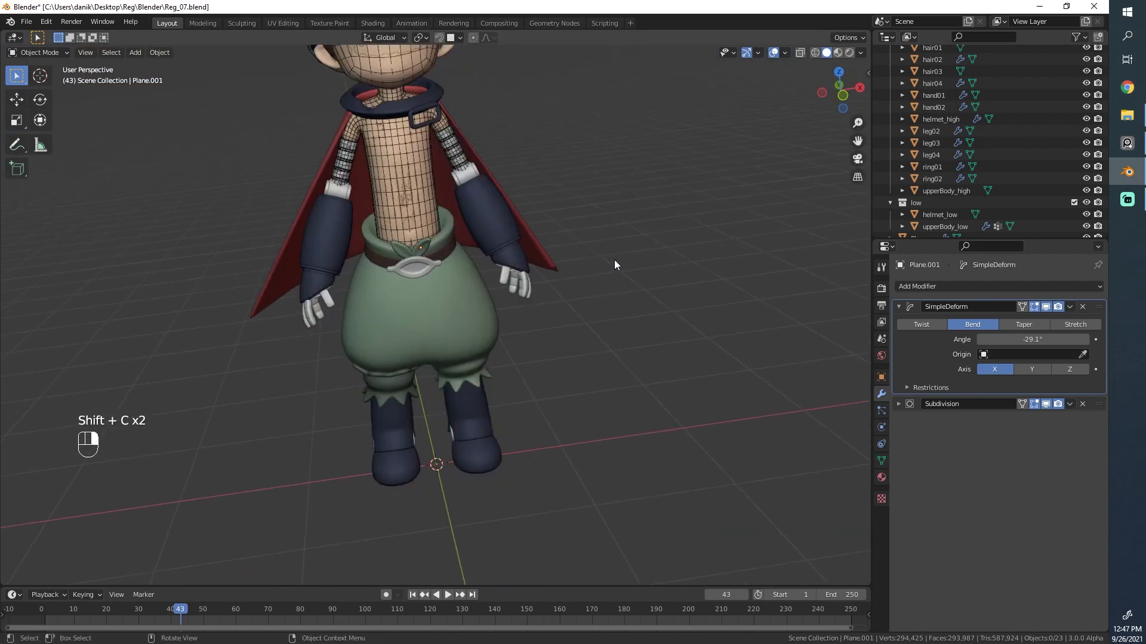
pyautogui.scroll(-3, 375, 273)
pyautogui.scroll(4, 468, 229)
pyautogui.moveTo(418, 253); pyautogui.dragTo(376, 248, button='middle')
pyautogui.scroll(-2, 357, 248)
pyautogui.scroll(-2, 381, 269)
pyautogui.moveTo(499, 357); pyautogui.dragTo(596, 343, button='middle')
pyautogui.scroll(5, 596, 344)
# Step: Hide the low collection in the viewport so only the high-poly parts are shown
pyautogui.scroll(5, 1047, 192)
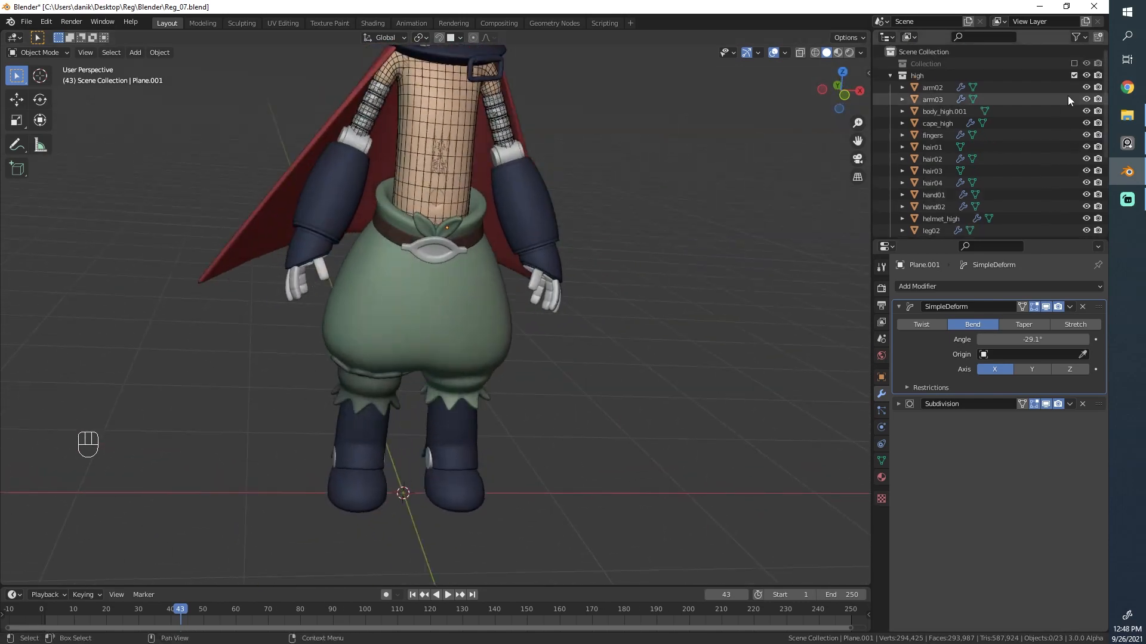
pyautogui.scroll(-5, 1062, 179)
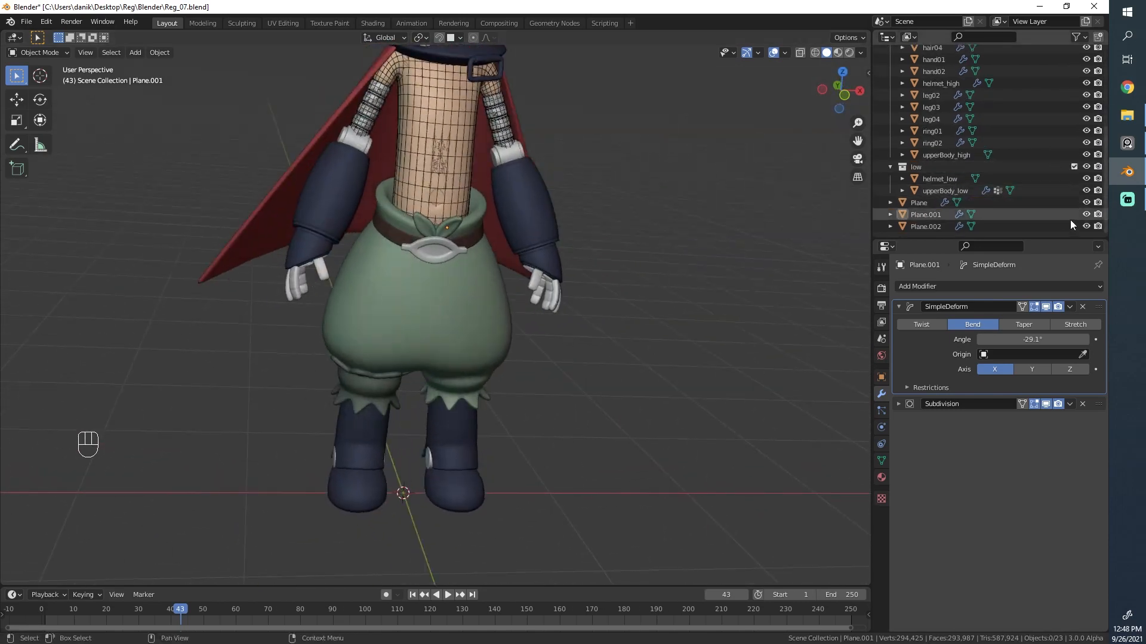
pyautogui.click(1086, 166)
pyautogui.scroll(-3, 379, 290)
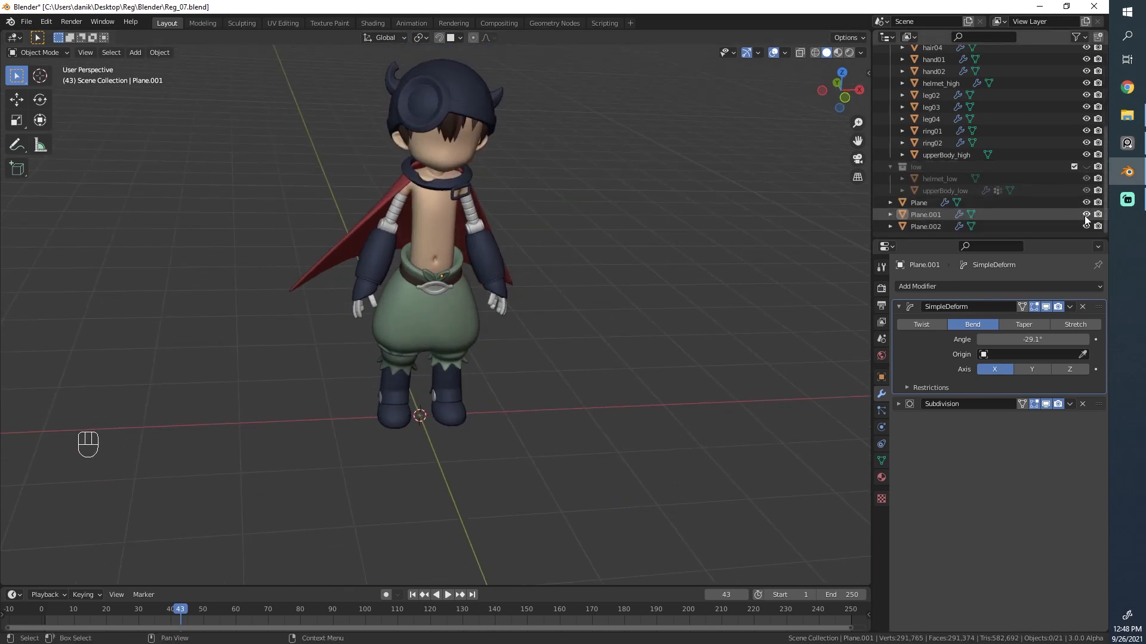
# Step: Rename the oval Plane as badge, the leaf Plane.001 as detail01 and the leaf Plane.002 as detail02
pyautogui.doubleClick(922, 205)
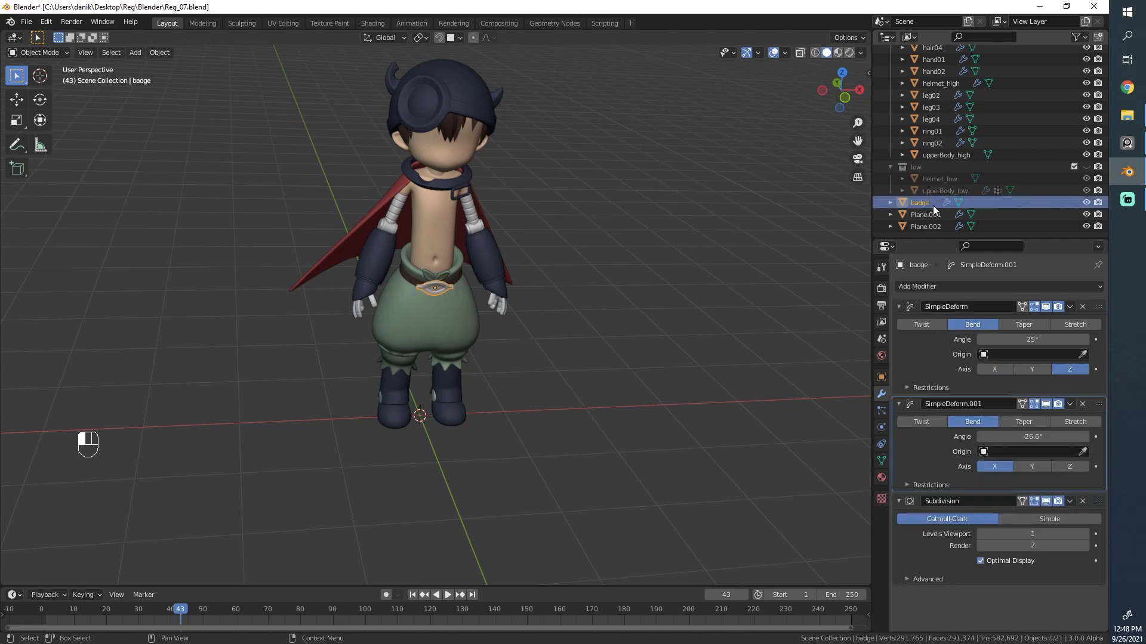
pyautogui.doubleClick(928, 214)
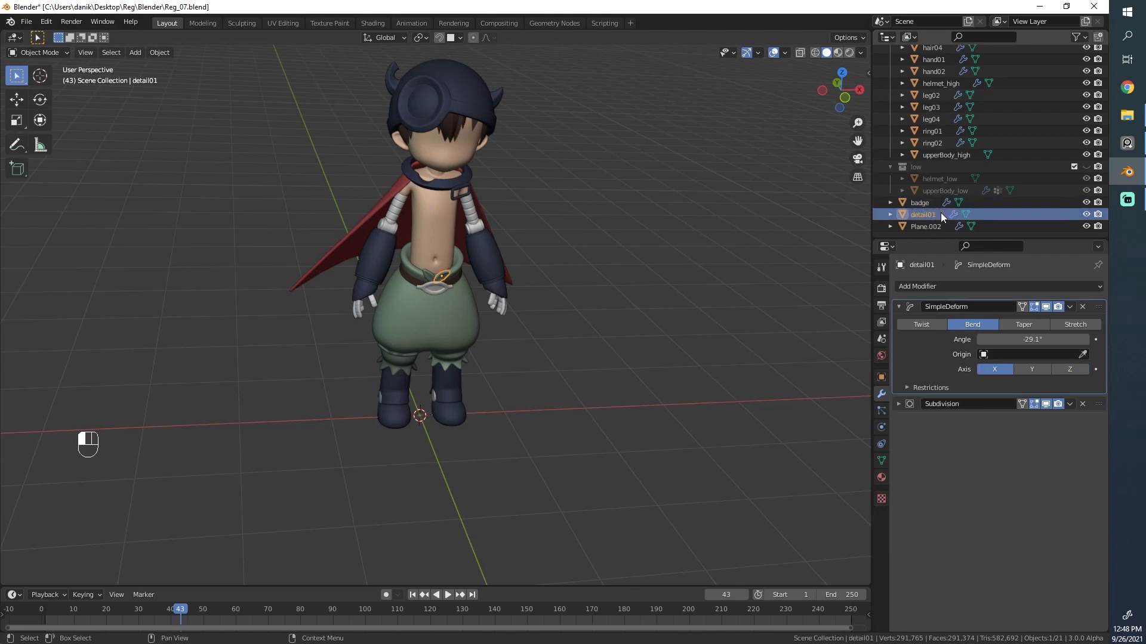
pyautogui.doubleClick(930, 226)
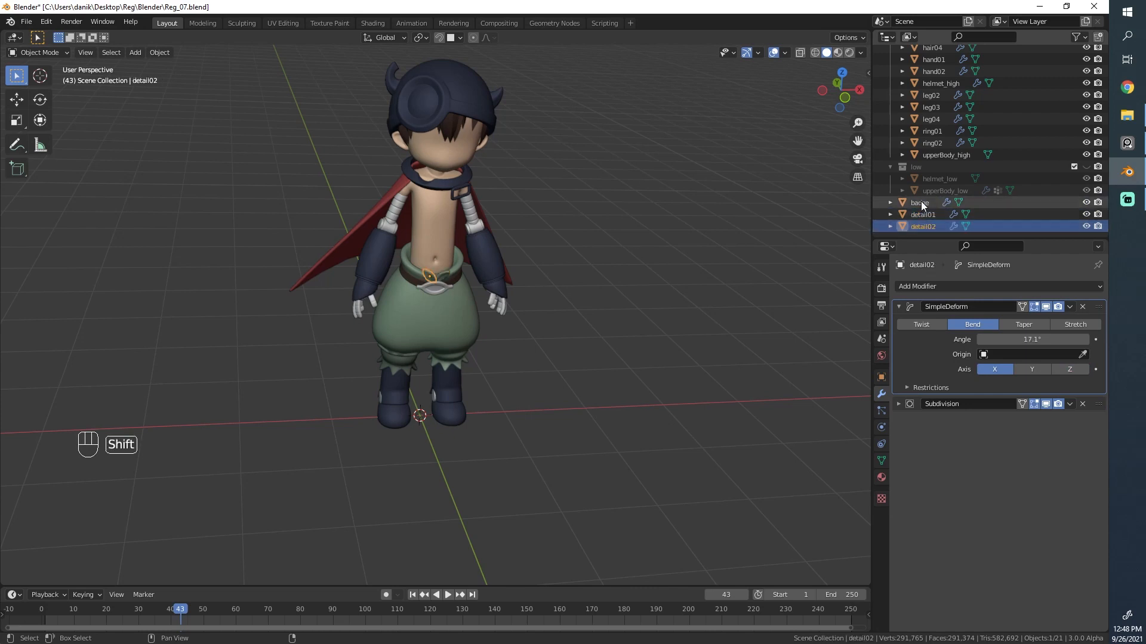
# Step: Move badge, detail01 and detail02 into the high collection and check the grouping by toggling that collection's visibility
pyautogui.keyDown('shift'); pyautogui.click(921, 202); pyautogui.keyUp('shift')
pyautogui.scroll(2, 922, 227)
pyautogui.scroll(8, 921, 225)
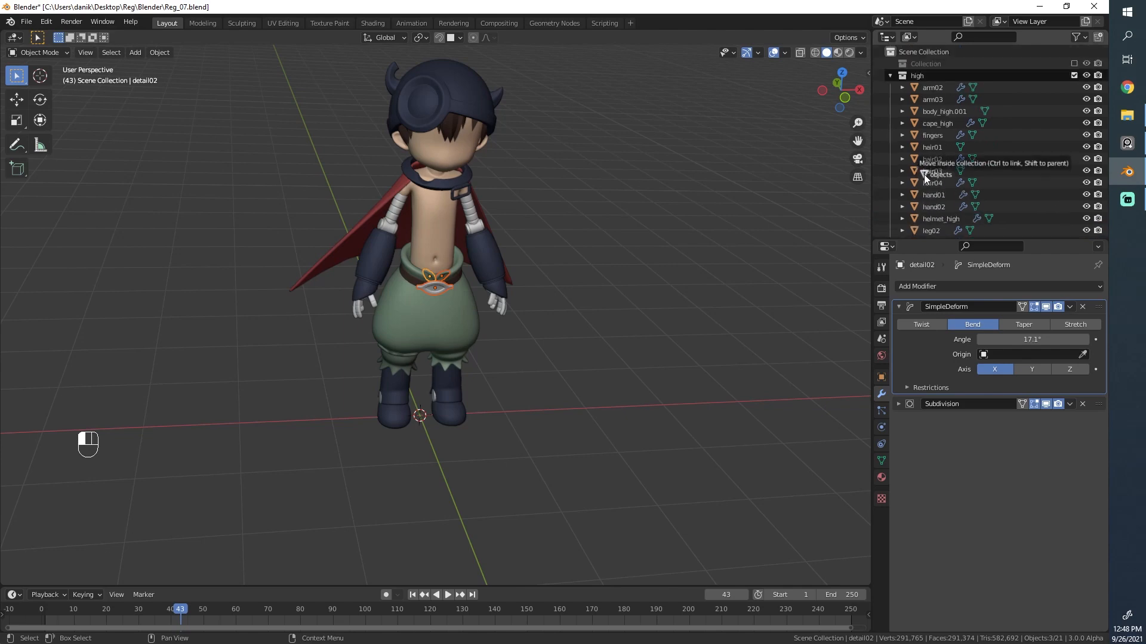
pyautogui.scroll(3, 675, 343)
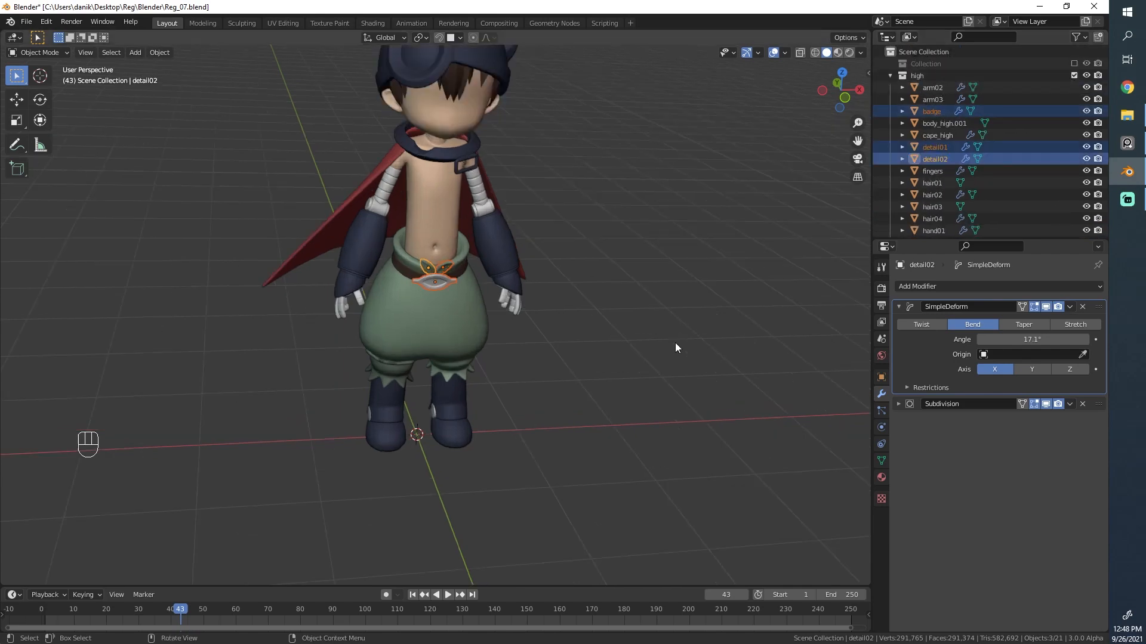
pyautogui.hotkey('alt', 'a')
pyautogui.click(1086, 75)
pyautogui.click(1087, 75)
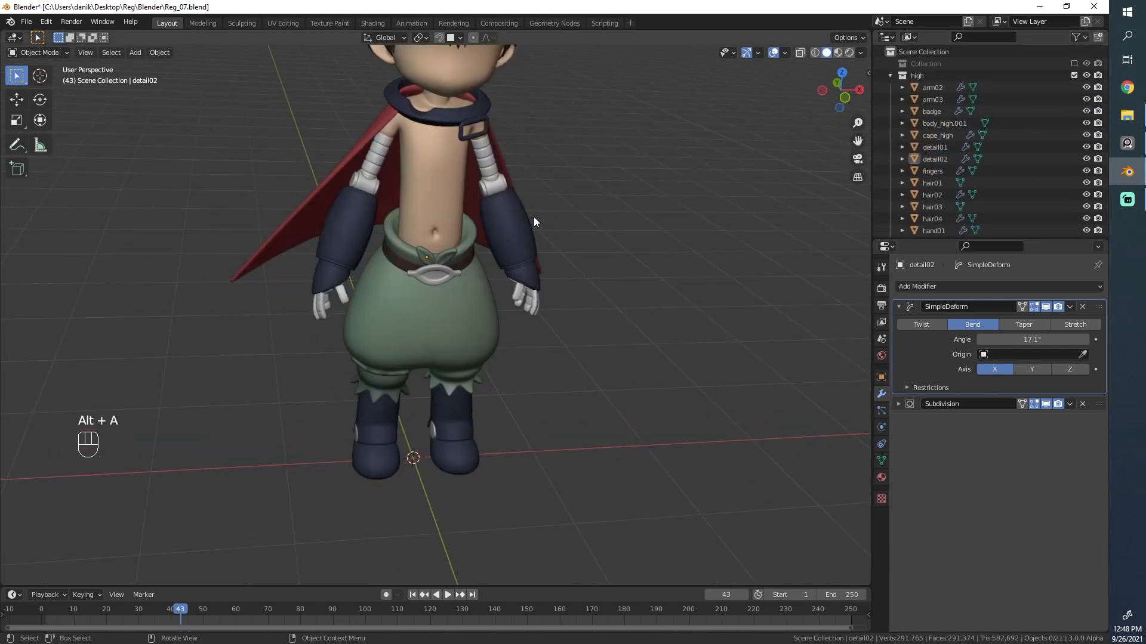
# Step: Compare the character's trousers and leg cuffs in front view with the enlarged reference sheet
pyautogui.scroll(2, 537, 210)
pyautogui.press('KP_1')
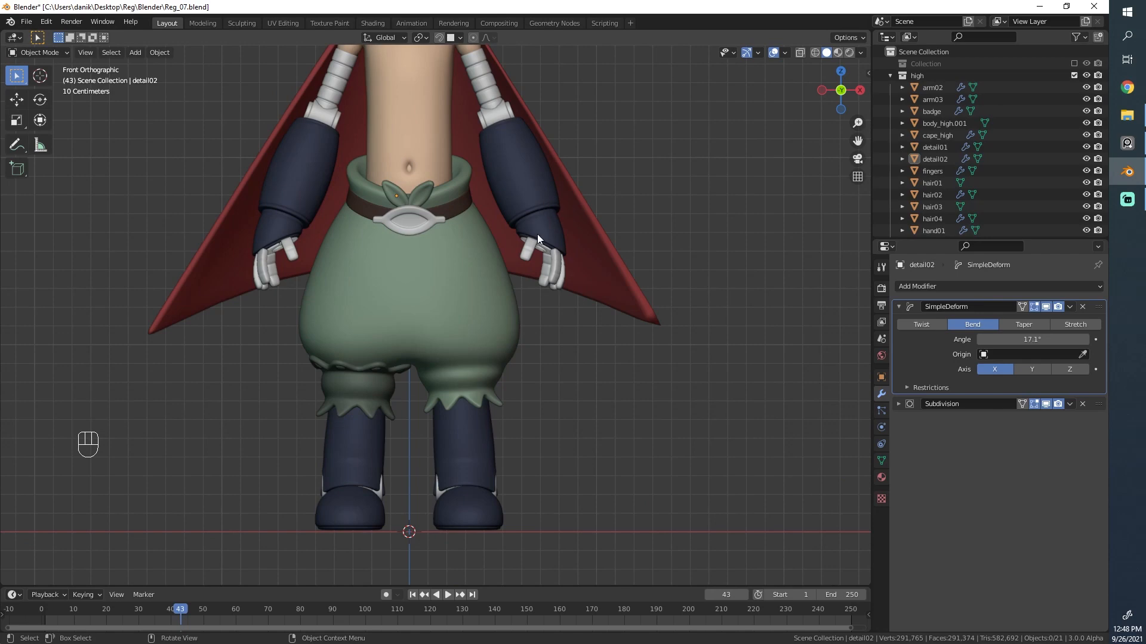
pyautogui.scroll(-2, 537, 234)
pyautogui.click(1127, 143)
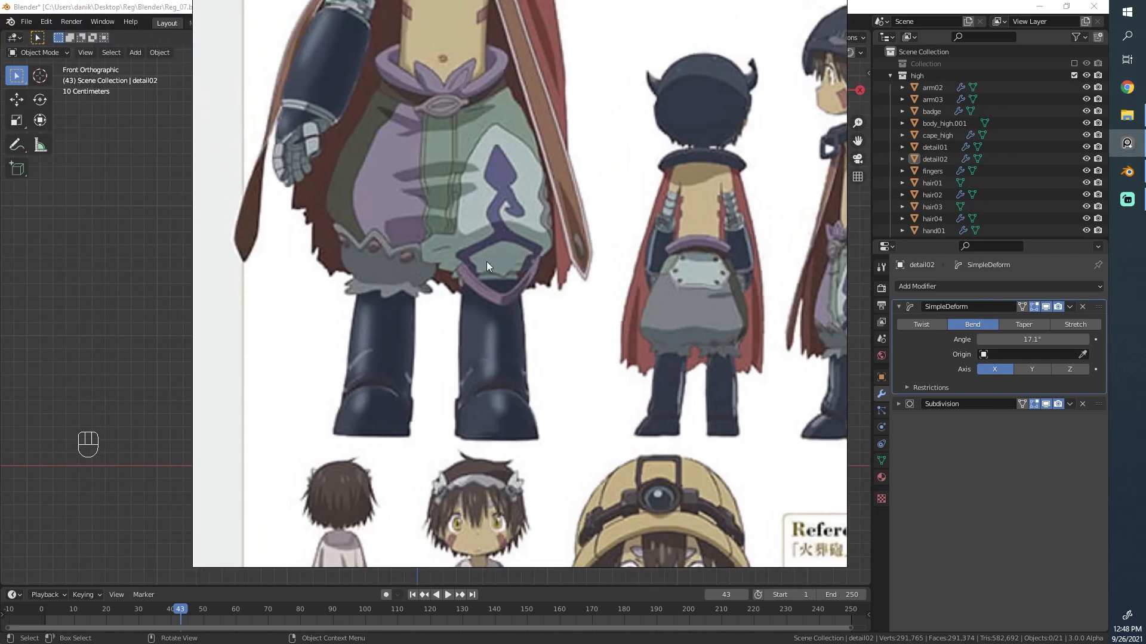
pyautogui.scroll(2, 487, 266)
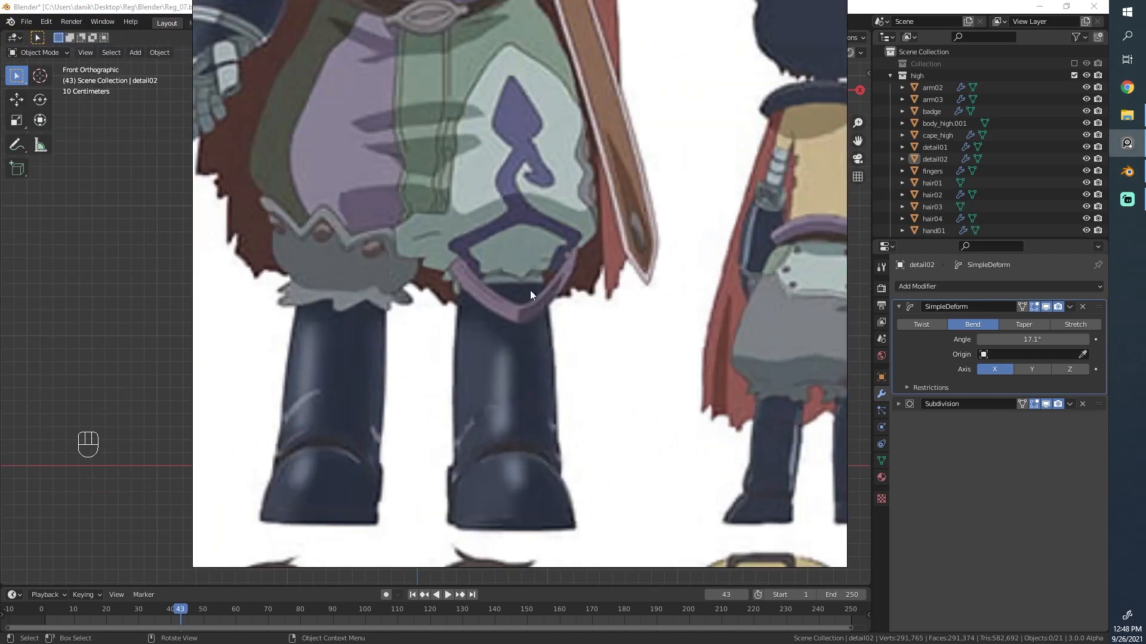
# Step: Finish checking the boots on the reference sheet, return to Blender and add a plane mesh to the scene
pyautogui.scroll(-3, 481, 289)
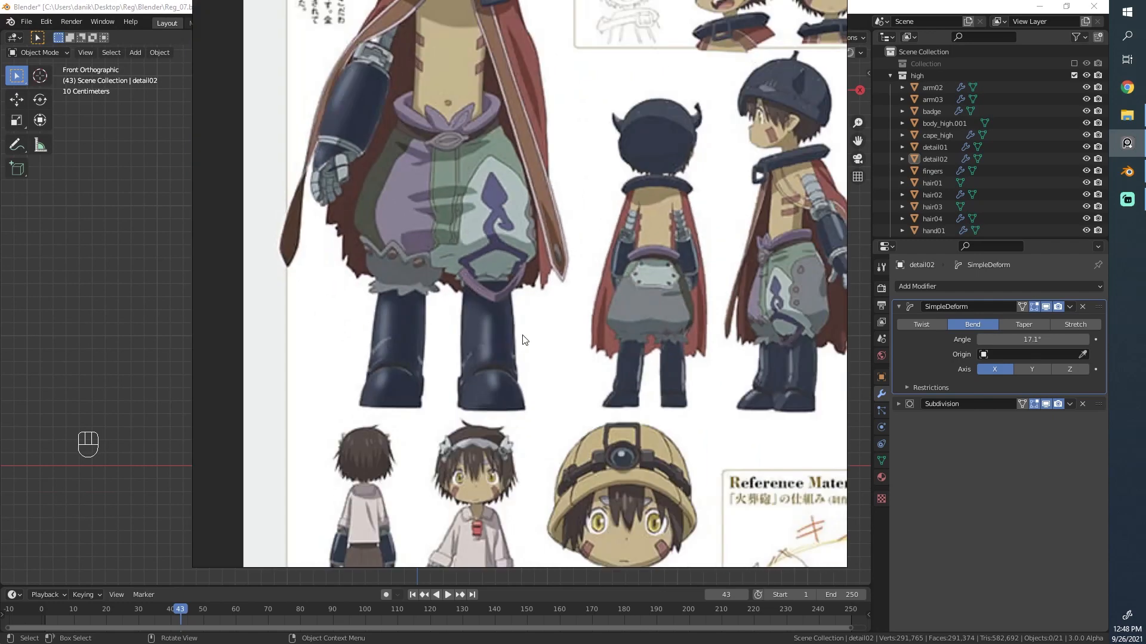
pyautogui.click(1127, 144)
pyautogui.scroll(3, 448, 310)
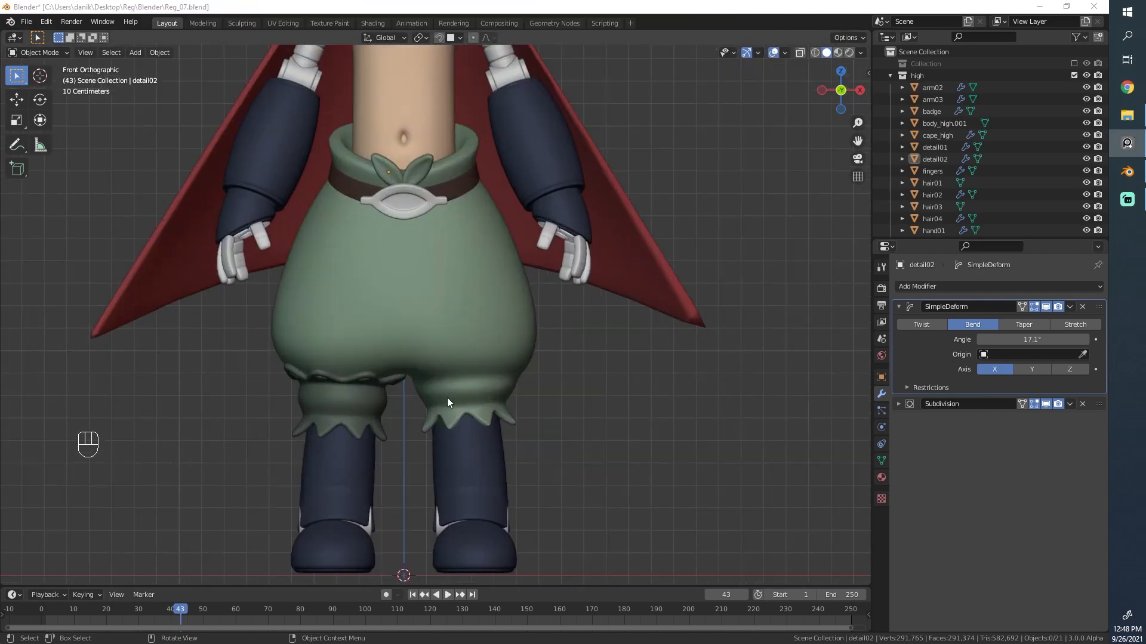
pyautogui.click(446, 388)
pyautogui.scroll(4, 476, 436)
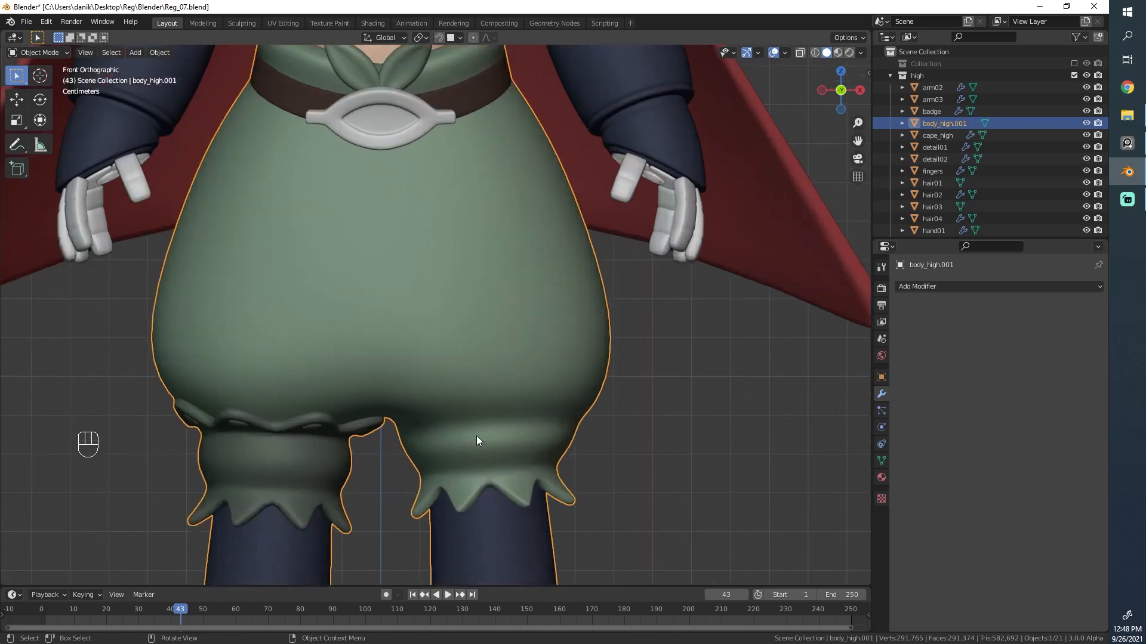
pyautogui.hotkey('shift', 'a')
pyautogui.moveTo(477, 405)
pyautogui.click(566, 403)
pyautogui.scroll(-6, 499, 444)
pyautogui.scroll(-1, 499, 444)
# Step: Move the plane's geometry up to trouser-cuff height in Edit Mode and rotate it 90° about the X axis
pyautogui.press('g')
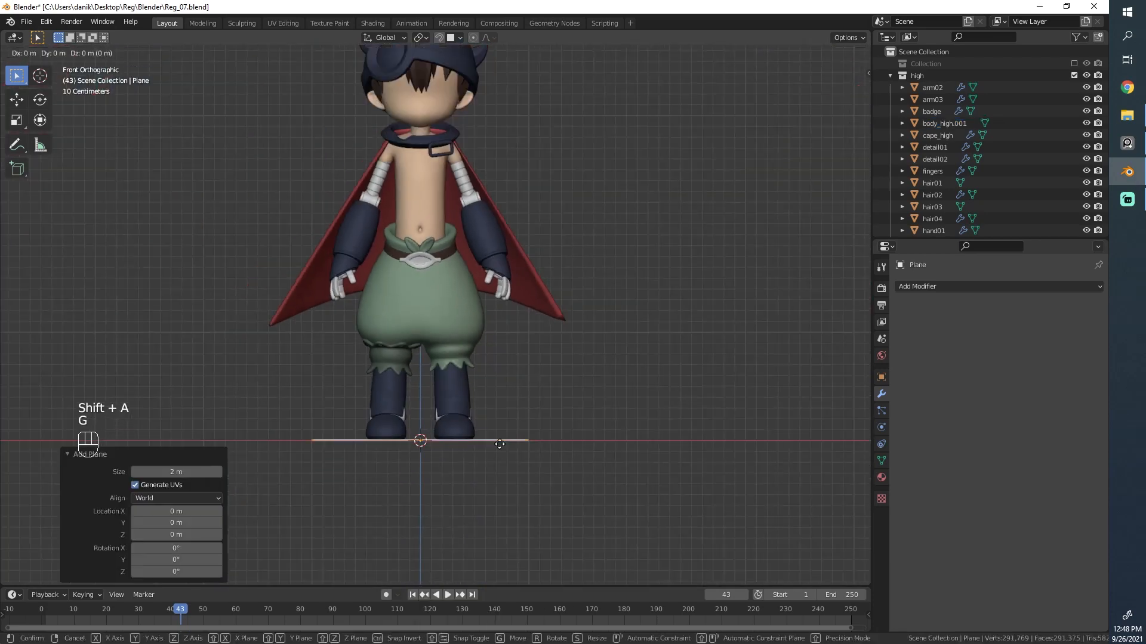
pyautogui.rightClick(465, 428)
pyautogui.press('Tab')
pyautogui.press('a')
pyautogui.press('g')
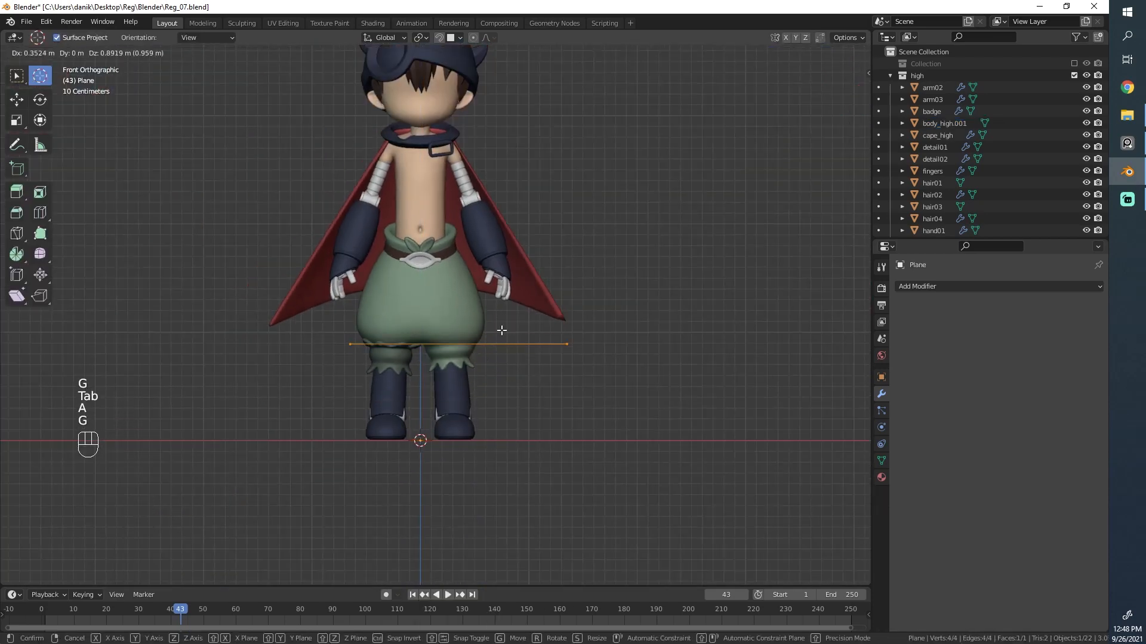
pyautogui.click(499, 328)
pyautogui.press('r')
pyautogui.press('r')
pyautogui.press('x')
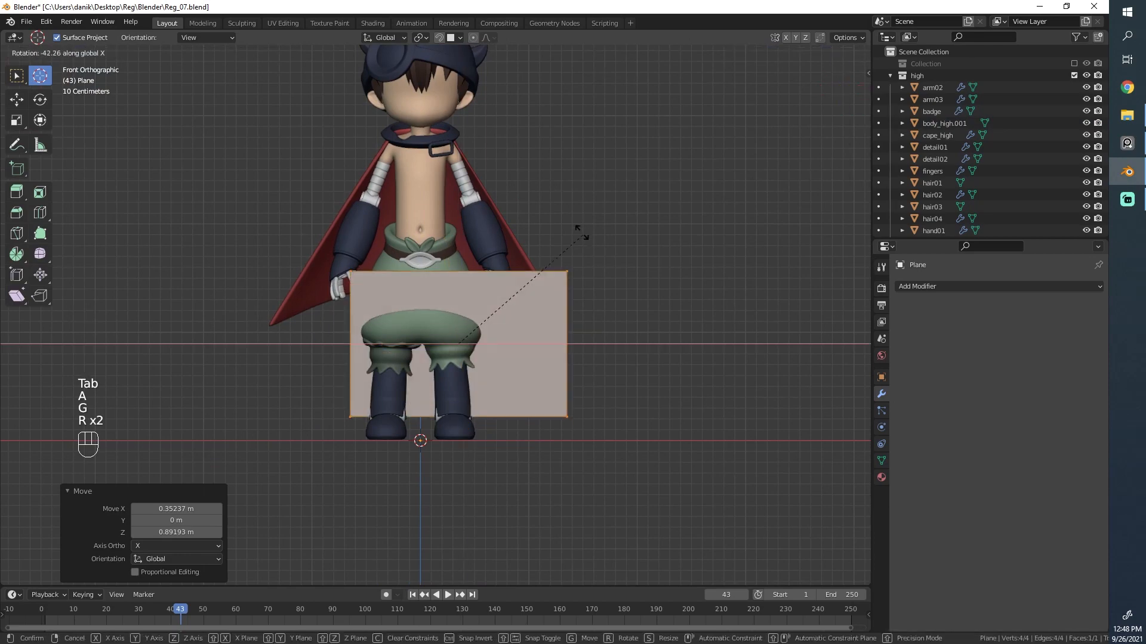
pyautogui.keyDown('ctrl'); pyautogui.click(581, 227); pyautogui.keyUp('ctrl')
# Step: Move the upright plane about 1 m forward along the Y axis, clear of the character's body
pyautogui.moveTo(537, 340); pyautogui.dragTo(418, 358, button='middle')
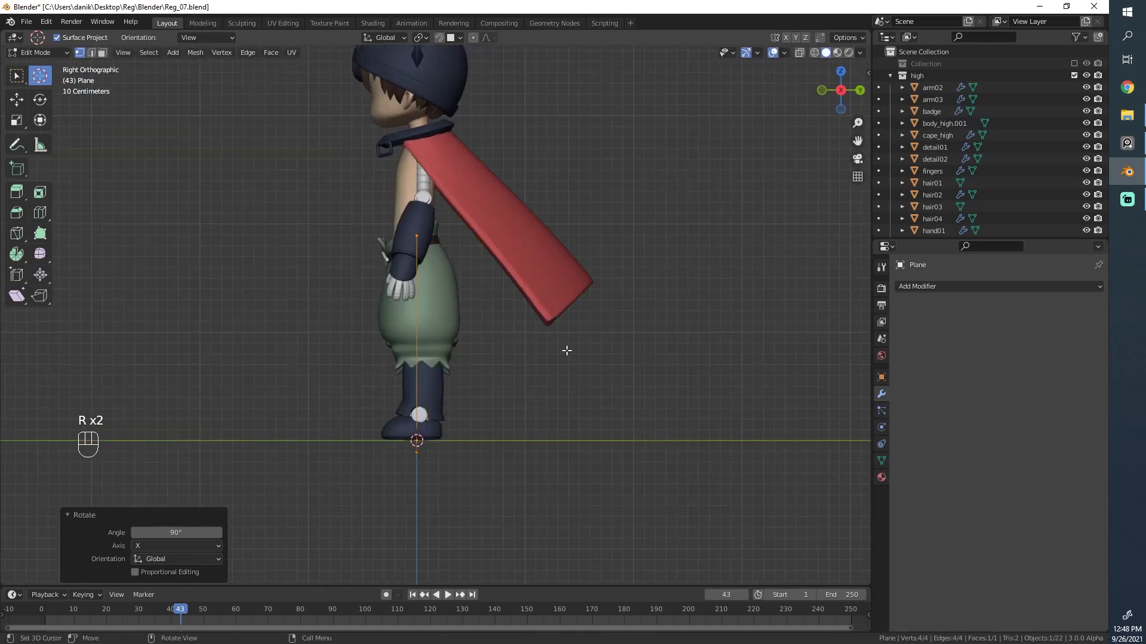
pyautogui.press('g')
pyautogui.press('y')
pyautogui.keyDown('ctrl'); pyautogui.click(457, 342); pyautogui.keyUp('ctrl')
# Step: Scale the plane down to about 0.027 and stretch it about 10 times along X into a strip across the character's left cuff
pyautogui.moveTo(239, 322); pyautogui.dragTo(442, 310, button='middle')
pyautogui.scroll(2, 661, 215)
pyautogui.scroll(-3, 661, 215)
pyautogui.press('s')
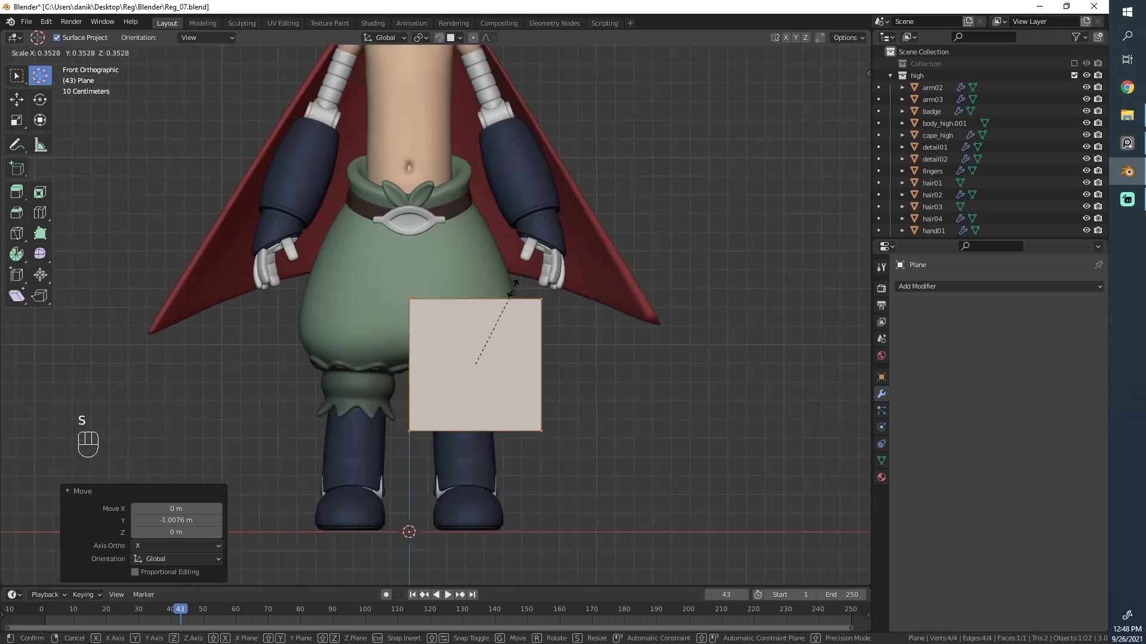
pyautogui.click(475, 361)
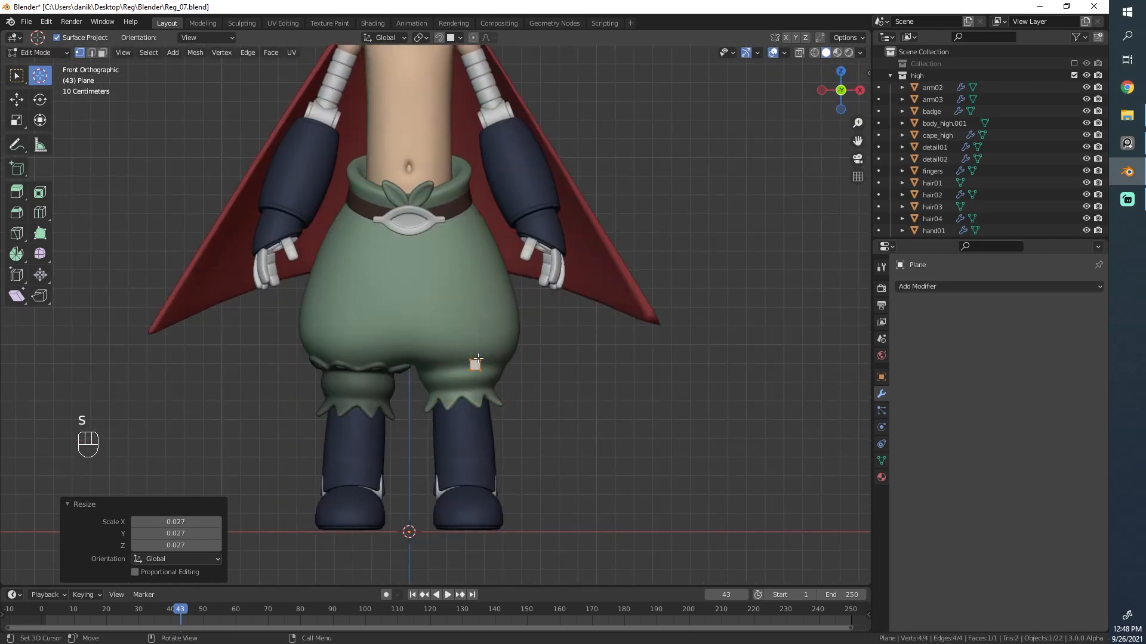
pyautogui.press('s')
pyautogui.press('x')
pyautogui.click(622, 333)
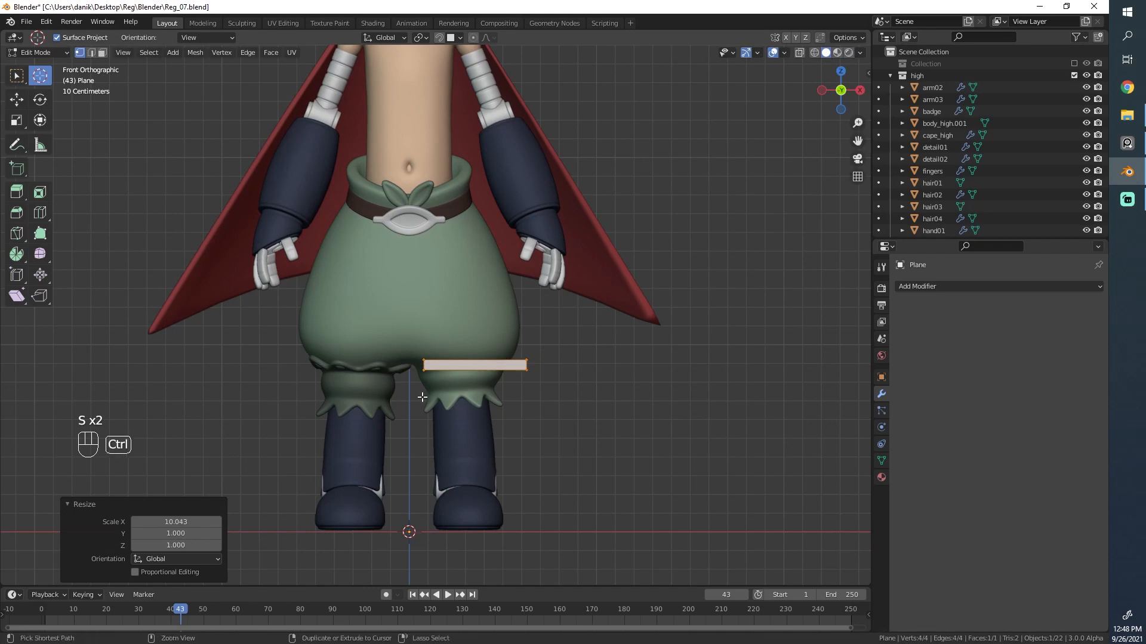
# Step: Add one centred loop cut to the strip and lower it about 0.32 m along Z to form a V
pyautogui.click(475, 364)
pyautogui.press('g')
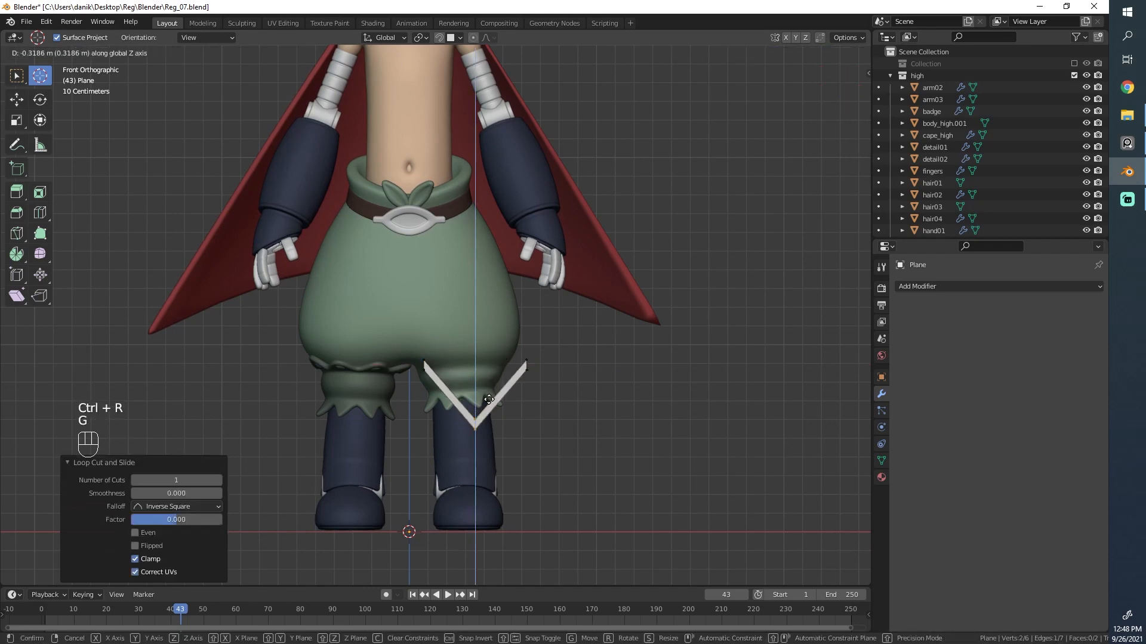
pyautogui.click(489, 399)
# Step: Reset the 3D cursor and scale the V's upper end vertices inward to about 0.78 along X
pyautogui.scroll(4, 418, 358)
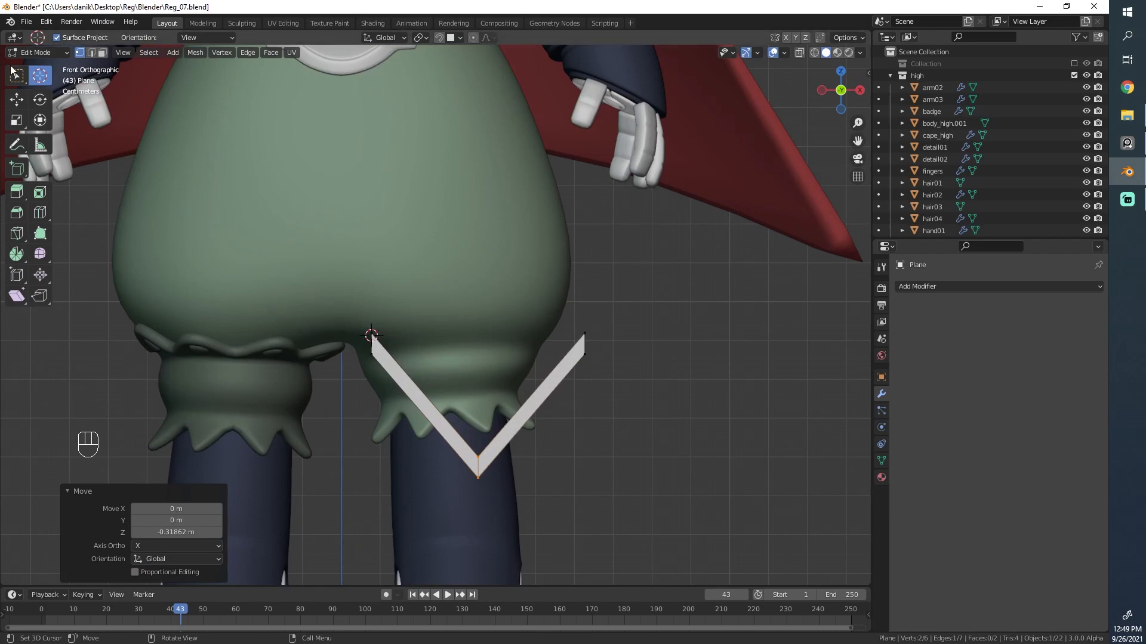
pyautogui.click(359, 331)
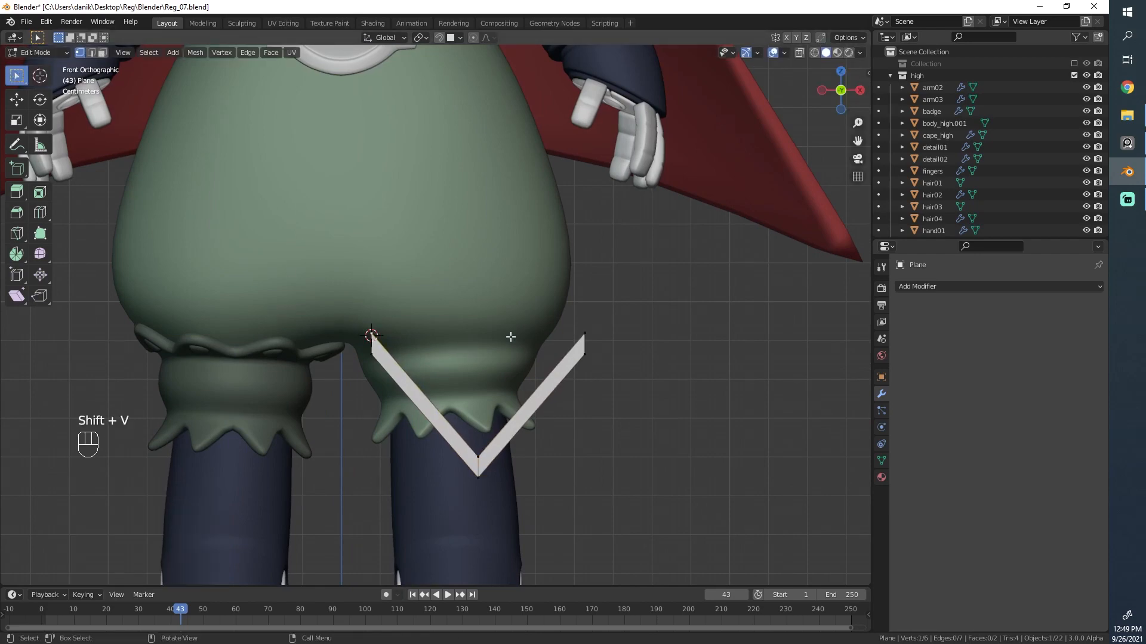
pyautogui.hotkey('shift', 'c')
pyautogui.scroll(4, 460, 383)
pyautogui.keyDown('shift'); pyautogui.moveTo(460, 383); pyautogui.dragTo(373, 209, button='middle'); pyautogui.keyUp('shift')
pyautogui.scroll(2, 404, 339)
pyautogui.keyDown('shift'); pyautogui.moveTo(404, 339); pyautogui.dragTo(453, 337, button='middle'); pyautogui.keyUp('shift')
pyautogui.scroll(3, 453, 338)
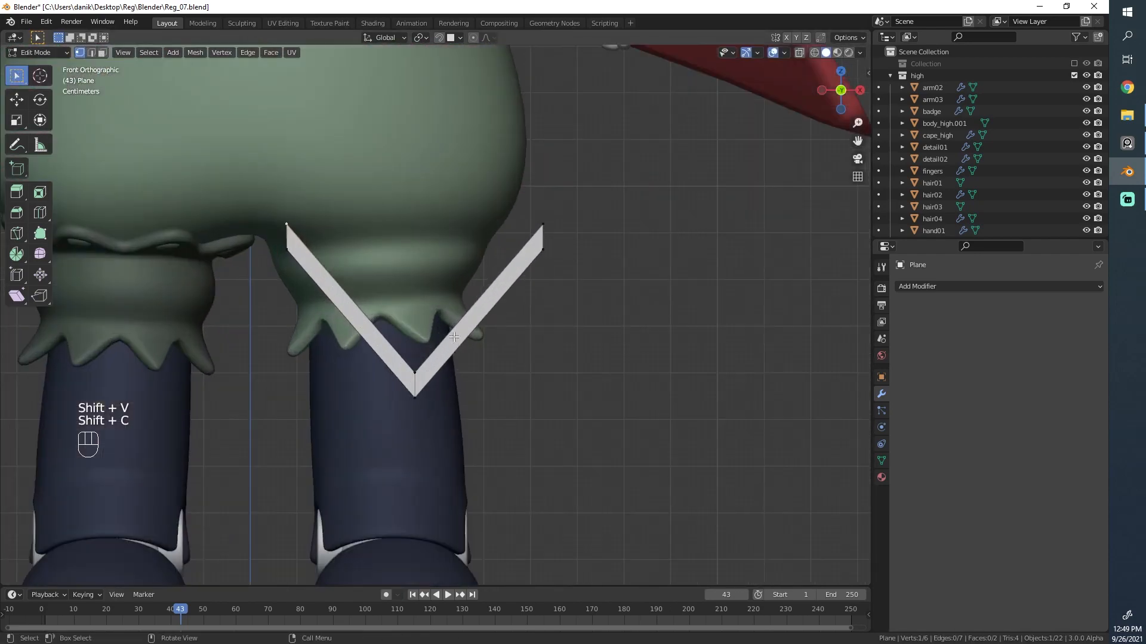
pyautogui.press('s')
pyautogui.click(511, 320)
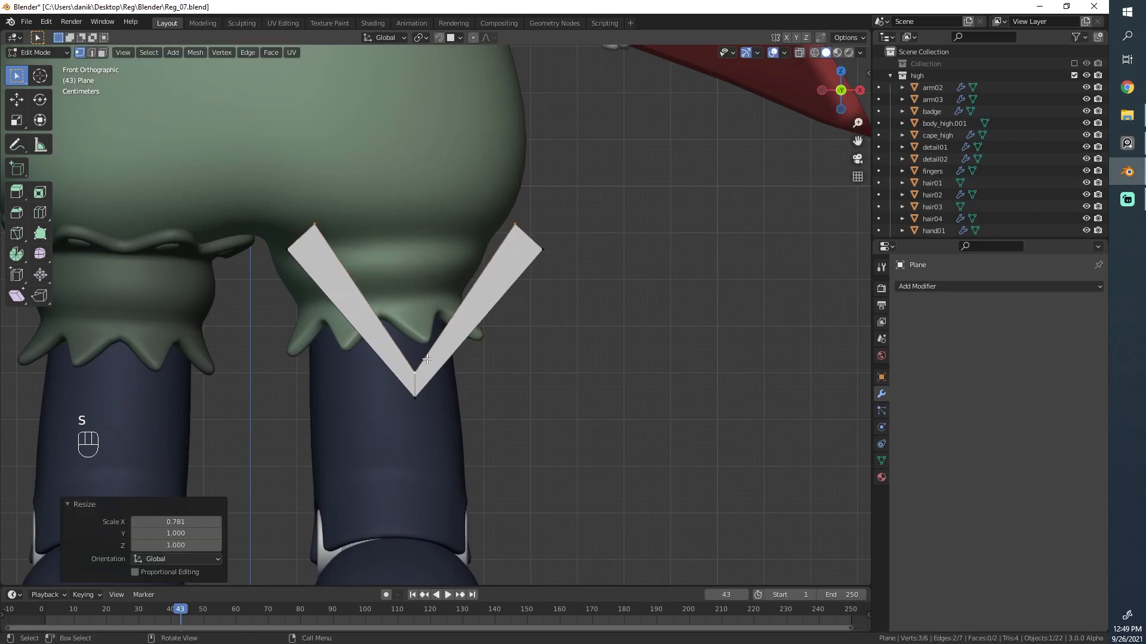
# Step: Raise the V's inner corner vertex about 0.047 m along Z to thicken the band at its point
pyautogui.click(415, 373)
pyautogui.press('g')
pyautogui.press('z')
pyautogui.click(418, 351)
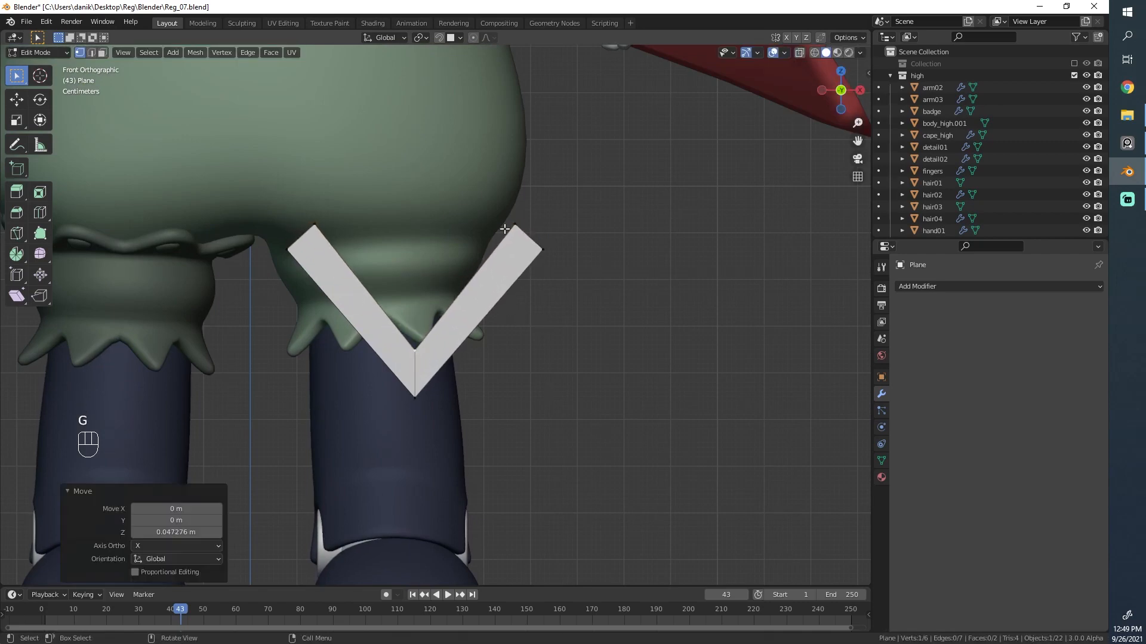
# Step: Adjust the two upper inner end vertices of the V along Z and X to square off its tips
pyautogui.click(509, 228)
pyautogui.press('g')
pyautogui.middleClick(506, 232)
pyautogui.rightClick(505, 234)
pyautogui.keyDown('shift'); pyautogui.click(318, 225); pyautogui.keyUp('shift')
pyautogui.press('g')
pyautogui.moveTo(319, 226); pyautogui.dragTo(321, 230, button='middle')
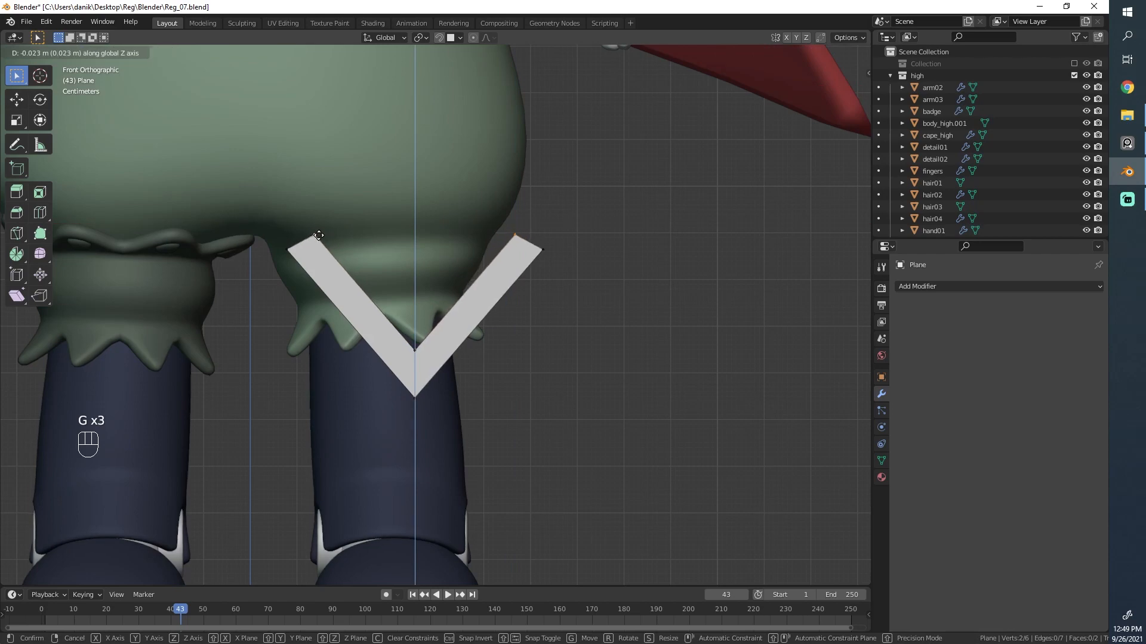
pyautogui.click(319, 235)
pyautogui.press('s')
pyautogui.click(611, 235)
pyautogui.press('g')
pyautogui.click(608, 221)
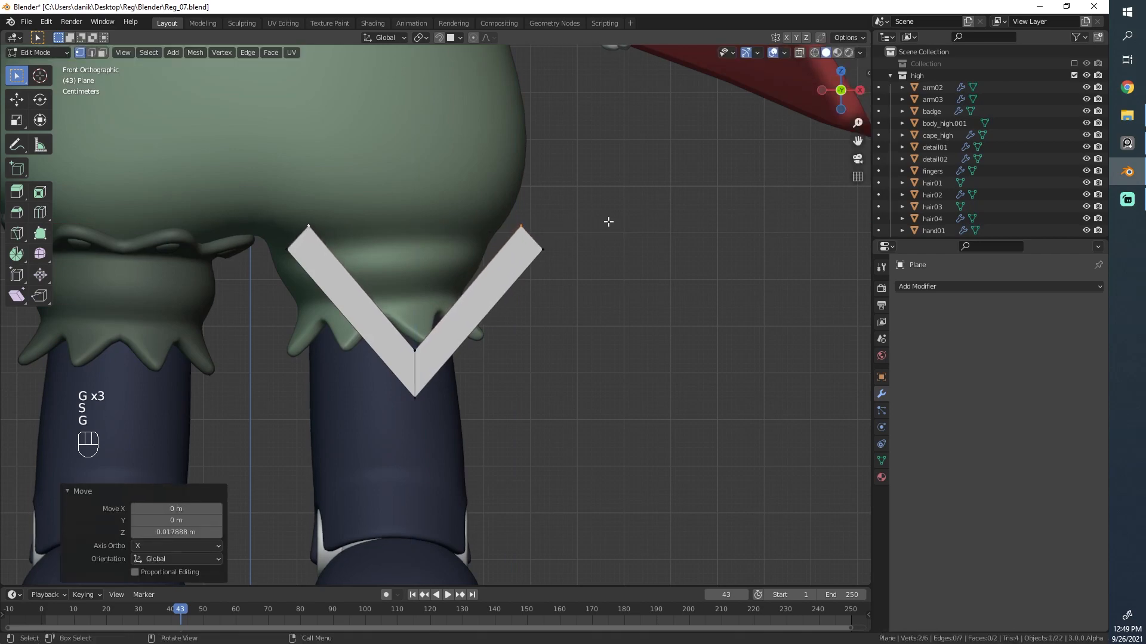
# Step: Add two loop cuts to each arm of the V-shaped strip
pyautogui.hotkey('alt', 'a')
pyautogui.hotkey('ctrl', 'r')
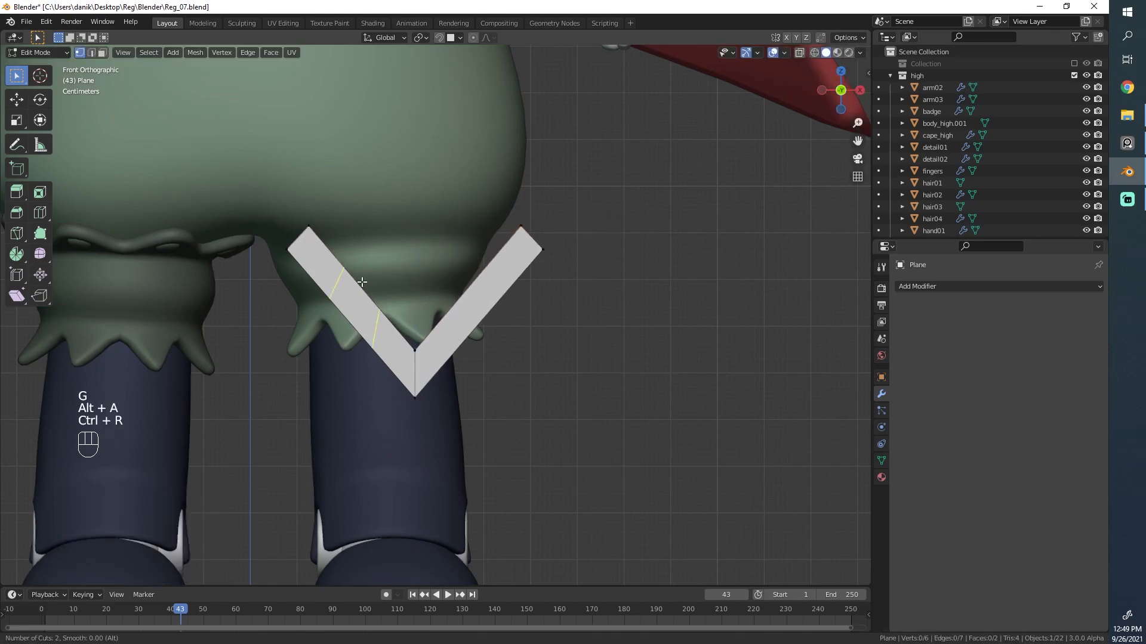
pyautogui.click(361, 281)
pyautogui.hotkey('ctrl', 'r')
pyautogui.click(480, 336)
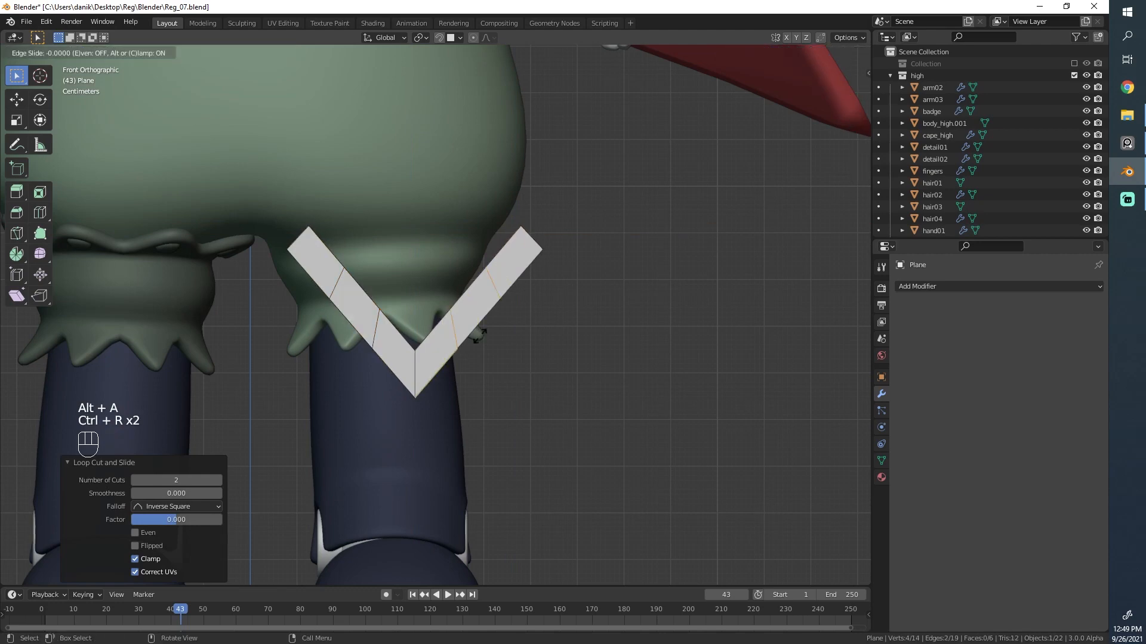
# Step: Lower the new loops on both arms slightly along Z and widen them to about 1.08 along X to curve the V
pyautogui.keyDown('alt'); pyautogui.keyDown('shift'); pyautogui.click(368, 317); pyautogui.keyUp('shift'); pyautogui.keyUp('alt')
pyautogui.press('g')
pyautogui.press('z')
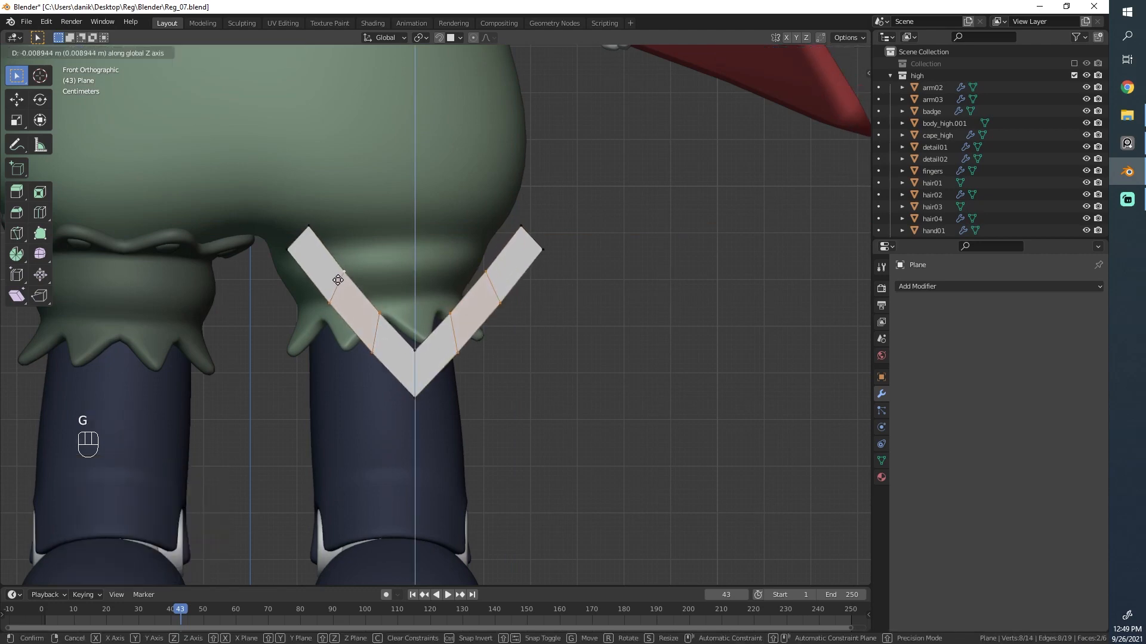
pyautogui.click(337, 280)
pyautogui.press('s')
pyautogui.click(635, 302)
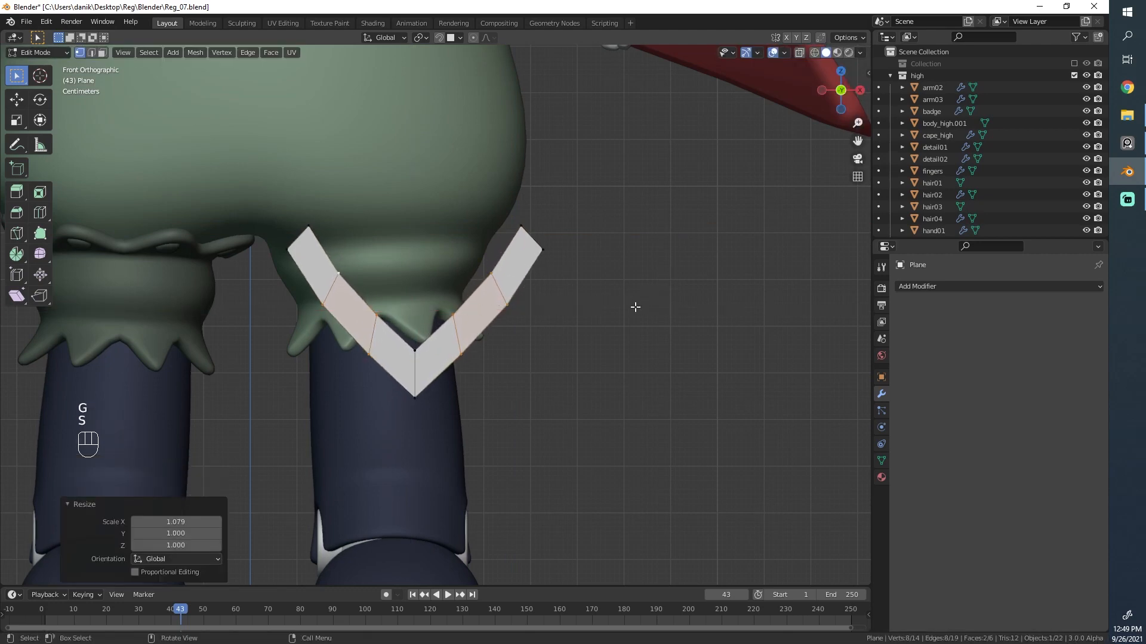
# Step: Add a Subdivision Surface modifier to the V-shaped strip in Object Mode
pyautogui.press('Tab')
pyautogui.click(969, 287)
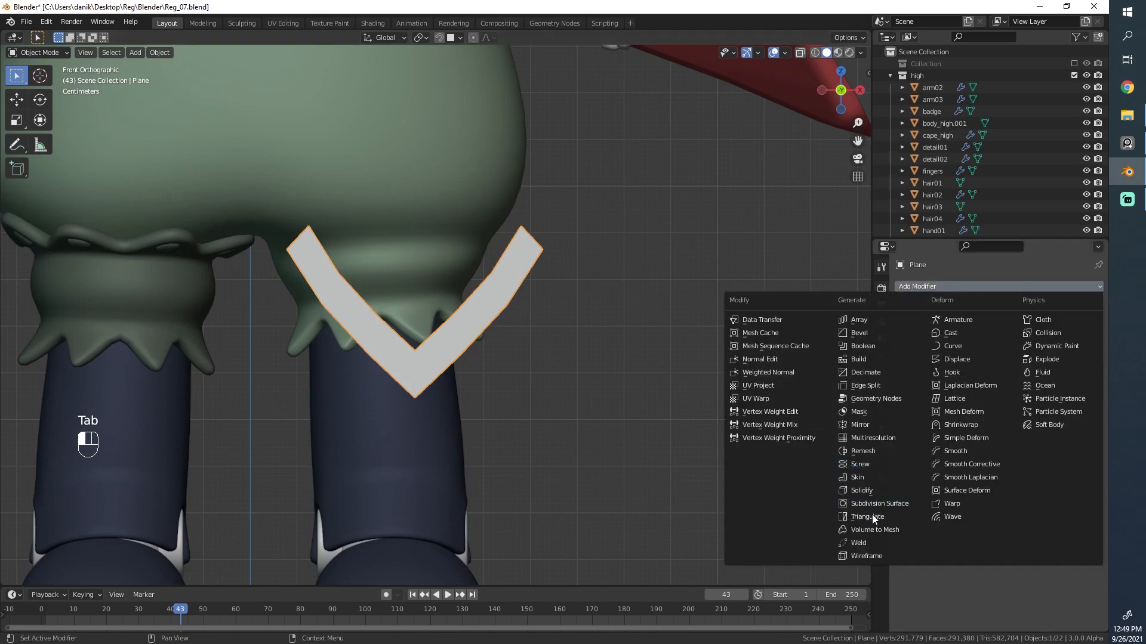
pyautogui.click(885, 504)
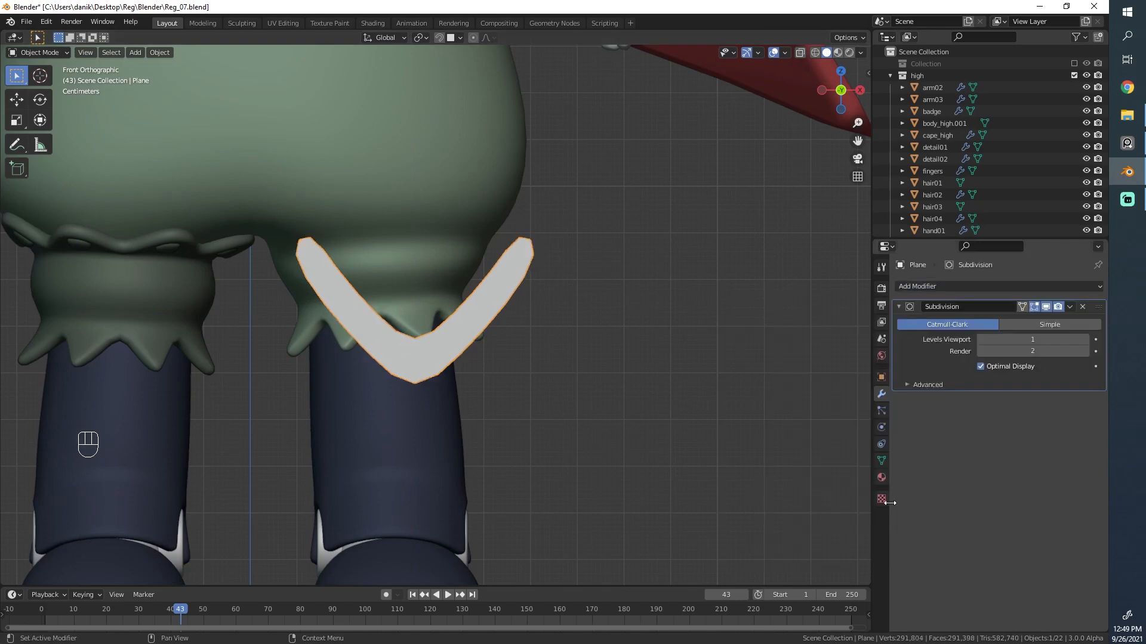
pyautogui.scroll(-2, 796, 337)
# Step: Move the whole V-shaped strip back along Y until it sits just in front of the left trouser cuff
pyautogui.press('Tab')
pyautogui.moveTo(796, 337); pyautogui.dragTo(434, 255, button='middle')
pyautogui.scroll(-4, 410, 221)
pyautogui.press('a')
pyautogui.scroll(3, 434, 255)
pyautogui.press('g')
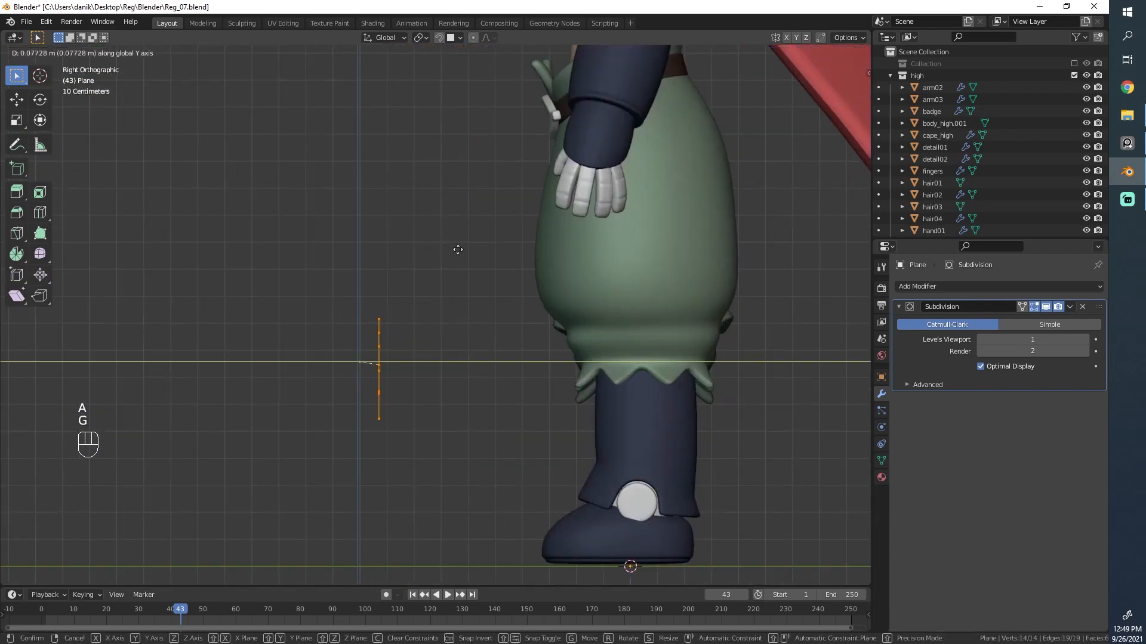
pyautogui.click(616, 262)
# Step: Move the V's two upper end edges back about 0.24 m along Y to wrap the band around the cuff
pyautogui.moveTo(616, 263); pyautogui.dragTo(499, 305, button='middle')
pyautogui.click(570, 337)
pyautogui.keyDown('shift'); pyautogui.click(496, 329); pyautogui.keyUp('shift')
pyautogui.press('g')
pyautogui.middleClick(546, 313)
pyautogui.click(616, 310)
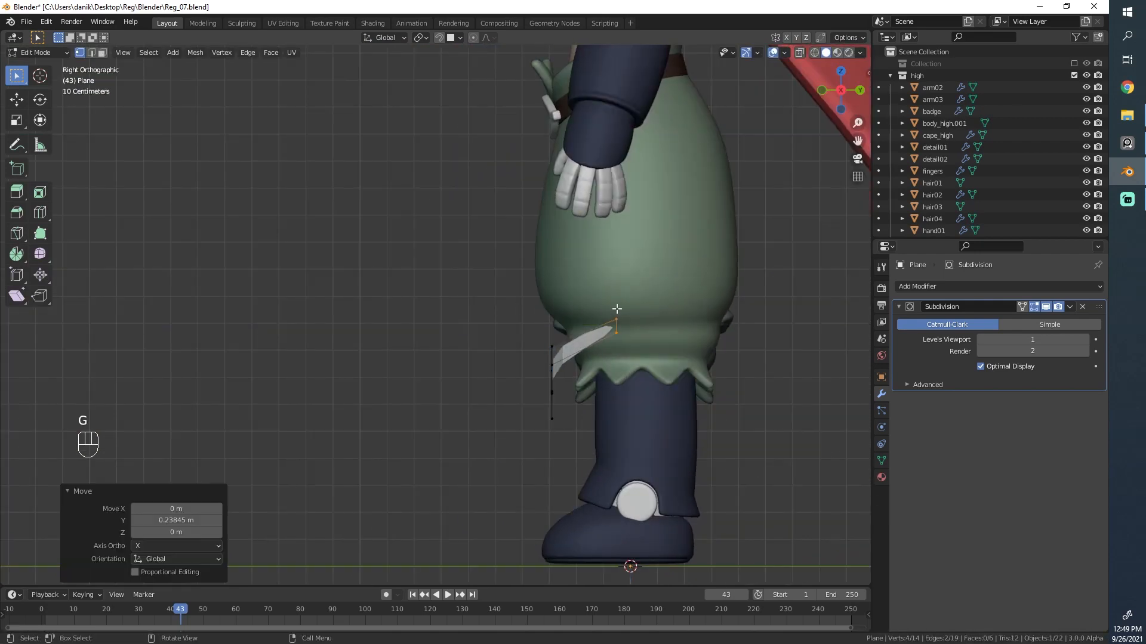
# Step: Shift one upper end edge of the band about 0.05 m further back along Y and rotate it about -31°, refining the tilt slightly
pyautogui.click(615, 331)
pyautogui.keyDown('shift'); pyautogui.click(615, 320); pyautogui.keyUp('shift')
pyautogui.press('g')
pyautogui.middleClick(623, 322)
pyautogui.click(628, 324)
pyautogui.press('r')
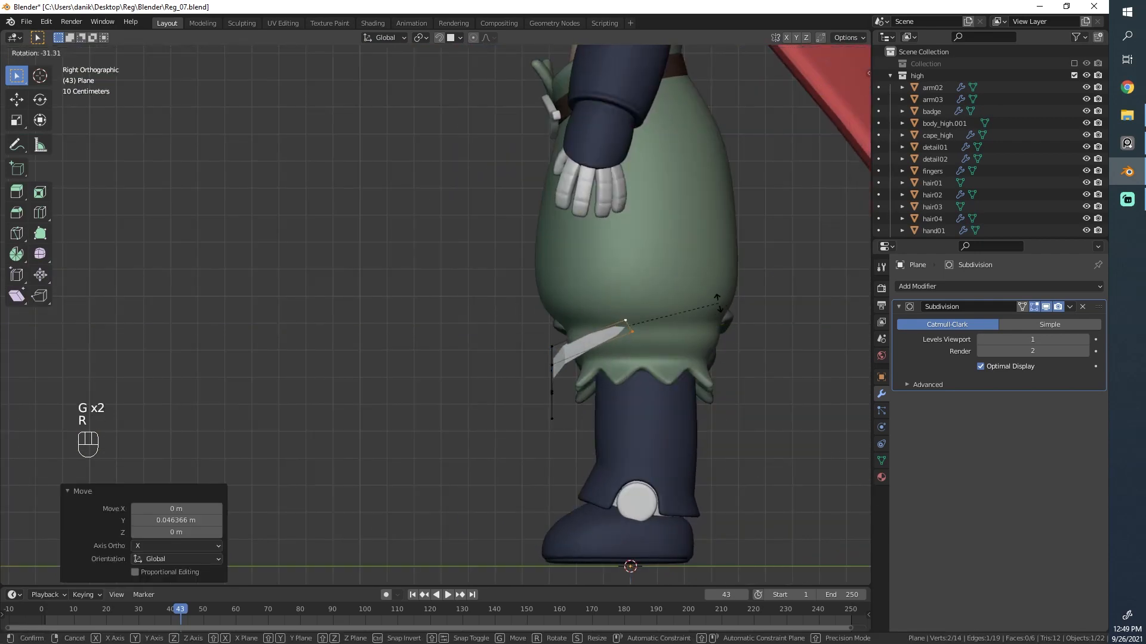
pyautogui.click(718, 302)
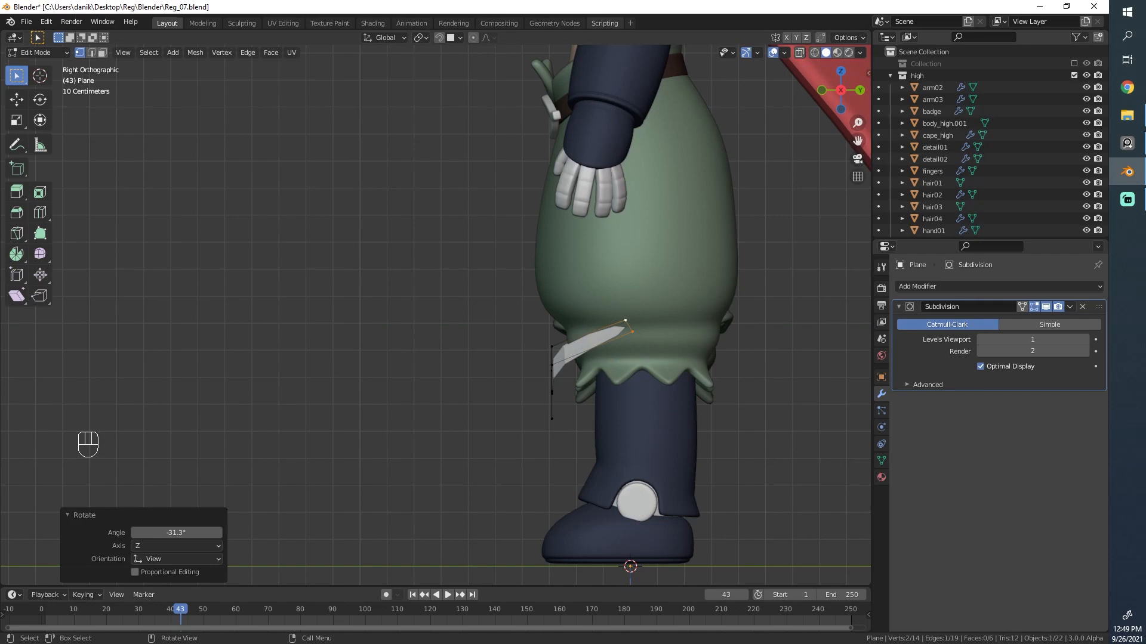
pyautogui.moveTo(323, 0); pyautogui.dragTo(465, 0, button='right')
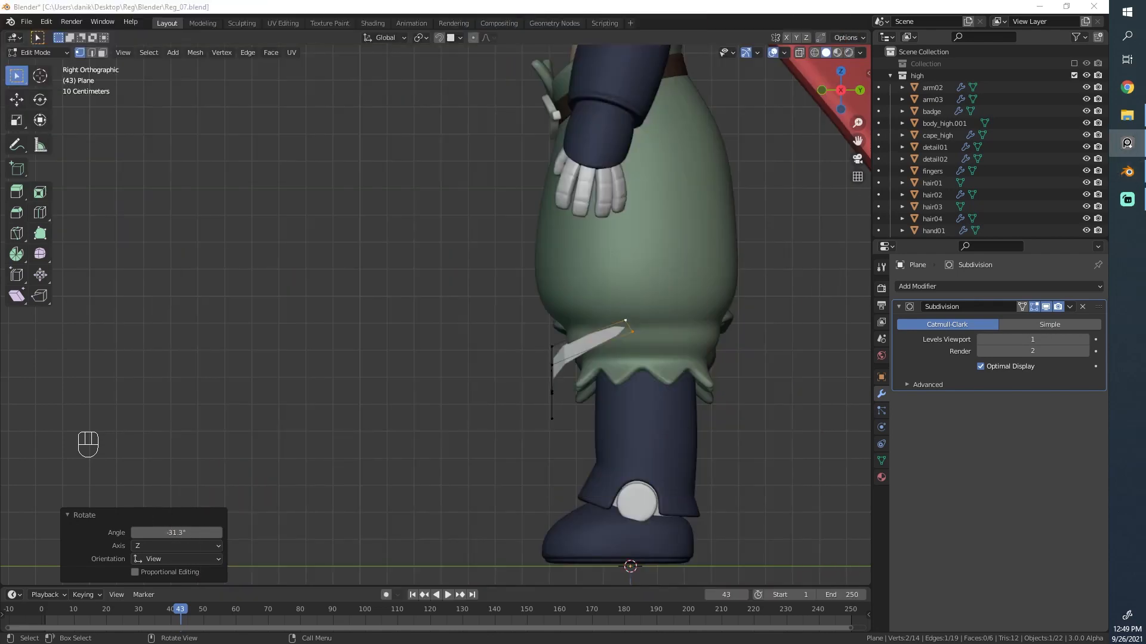
pyautogui.scroll(1, 625, 142)
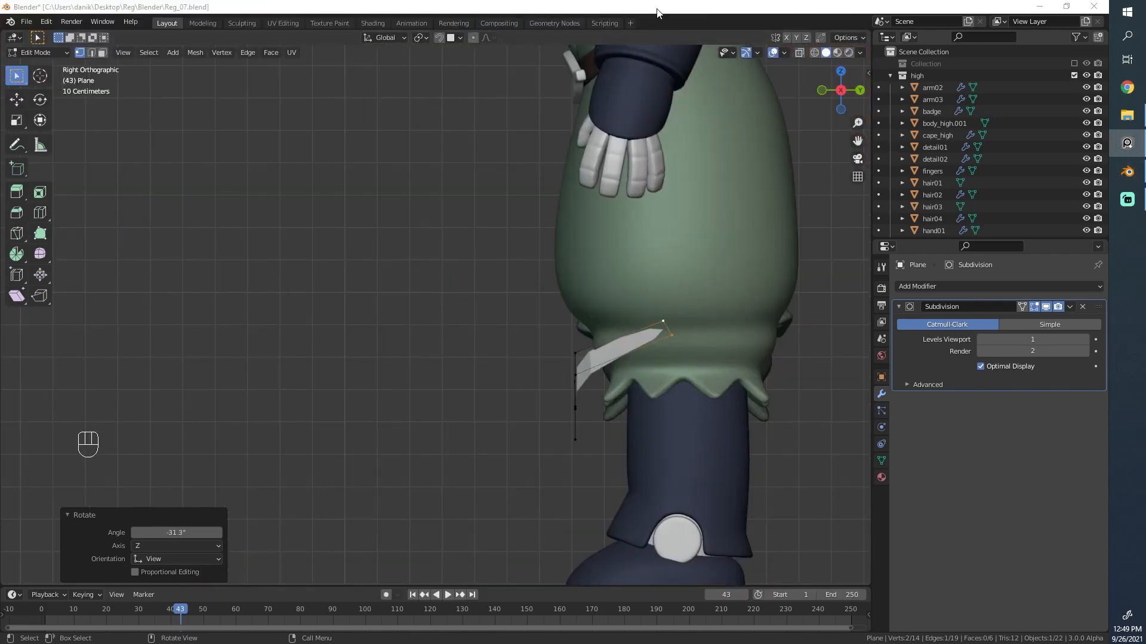
pyautogui.press('r')
pyautogui.click(812, 290)
# Step: Rotate the band's lowest centre edge about -23° in side view and tilt the neighbouring edge loops to match
pyautogui.moveTo(602, 341); pyautogui.dragTo(698, 340, button='middle')
pyautogui.click(526, 391)
pyautogui.keyDown('shift'); pyautogui.click(521, 425); pyautogui.keyUp('shift')
pyautogui.press('r')
pyautogui.click(622, 250)
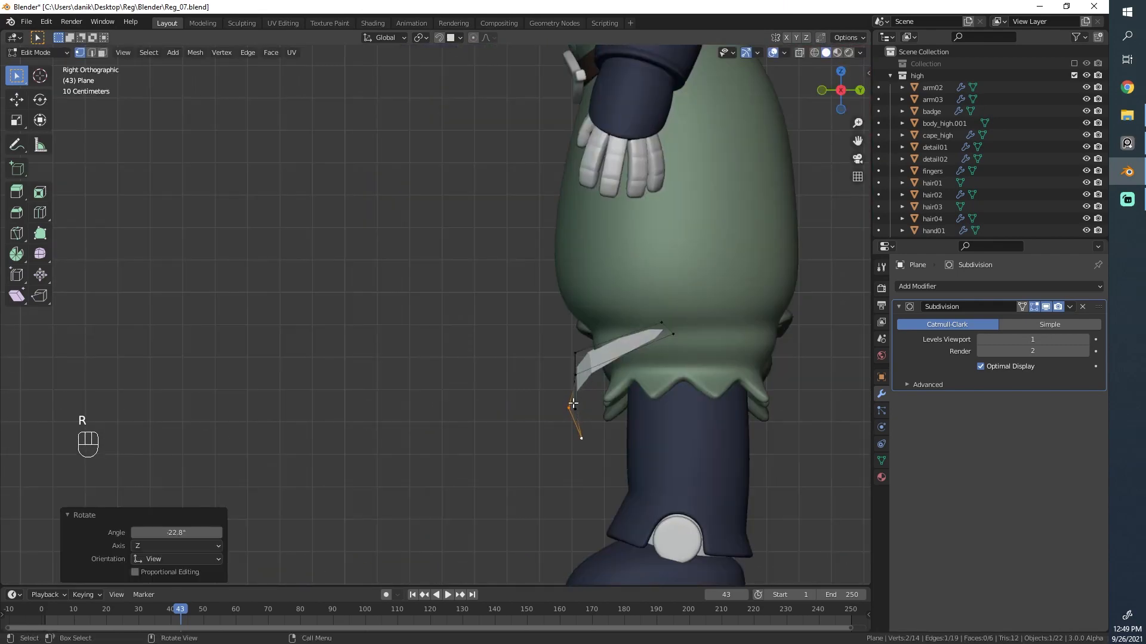
pyautogui.click(575, 409)
pyautogui.press('r')
pyautogui.click(591, 356)
# Step: Rotate the band's upper intermediate edge, move it back along Y and fine-tune its tilt and position against the cuff
pyautogui.click(576, 353)
pyautogui.keyDown('shift'); pyautogui.click(575, 375); pyautogui.keyUp('shift')
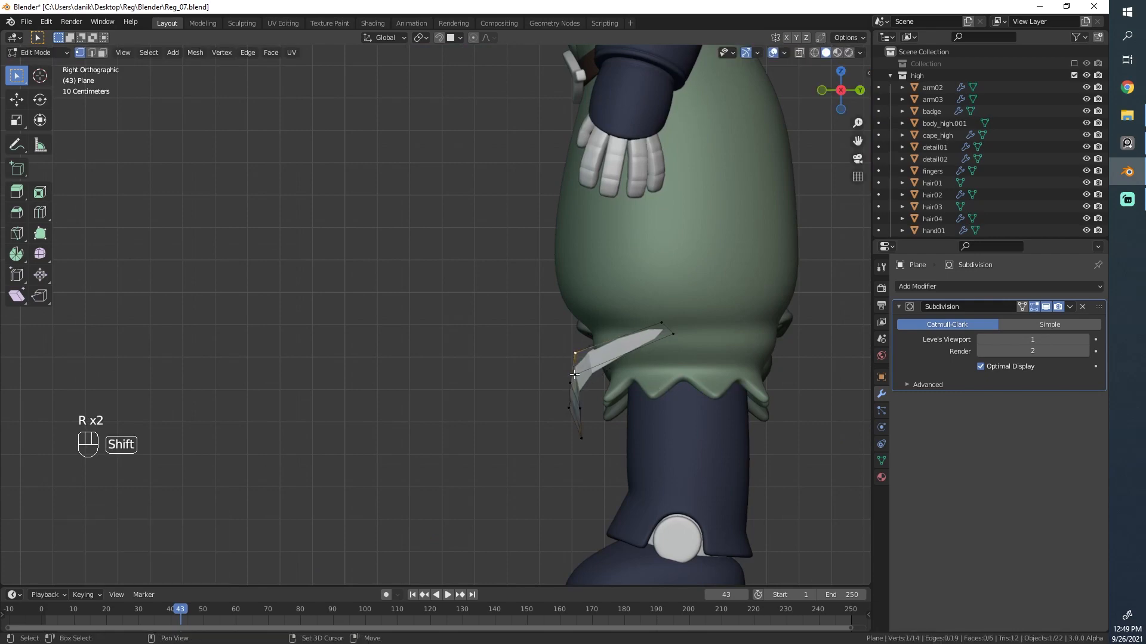
pyautogui.press('r')
pyautogui.click(652, 351)
pyautogui.press('g')
pyautogui.press('y')
pyautogui.click(694, 341)
pyautogui.press('r')
pyautogui.click(684, 329)
pyautogui.press('g')
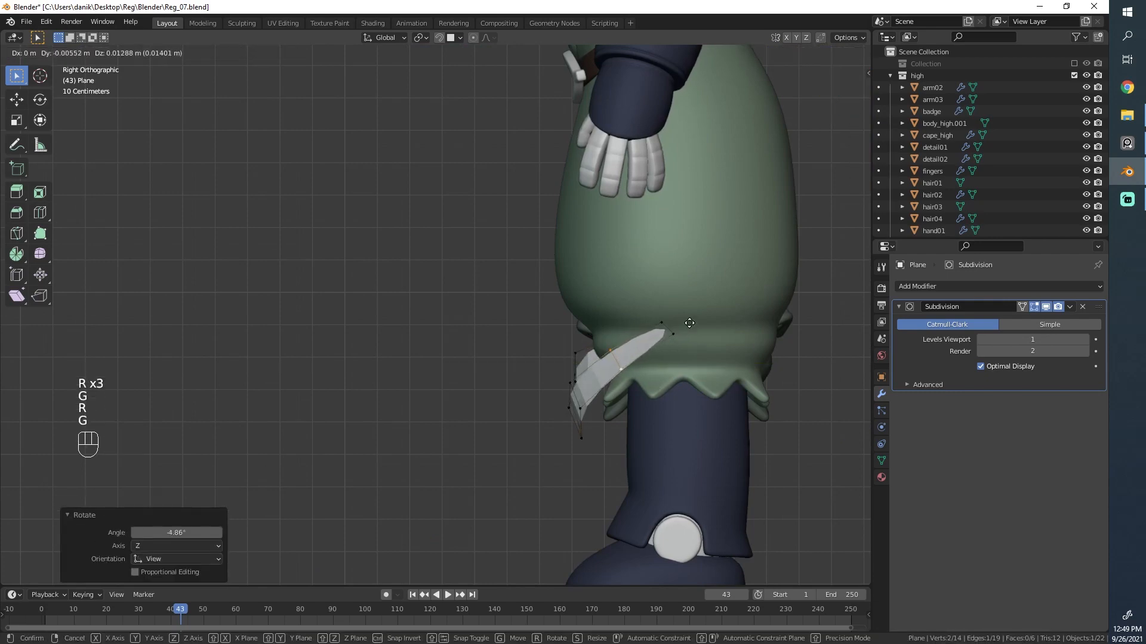
pyautogui.click(685, 324)
pyautogui.moveTo(627, 349); pyautogui.dragTo(532, 378, button='middle')
pyautogui.scroll(-3, 624, 396)
pyautogui.scroll(4, 624, 397)
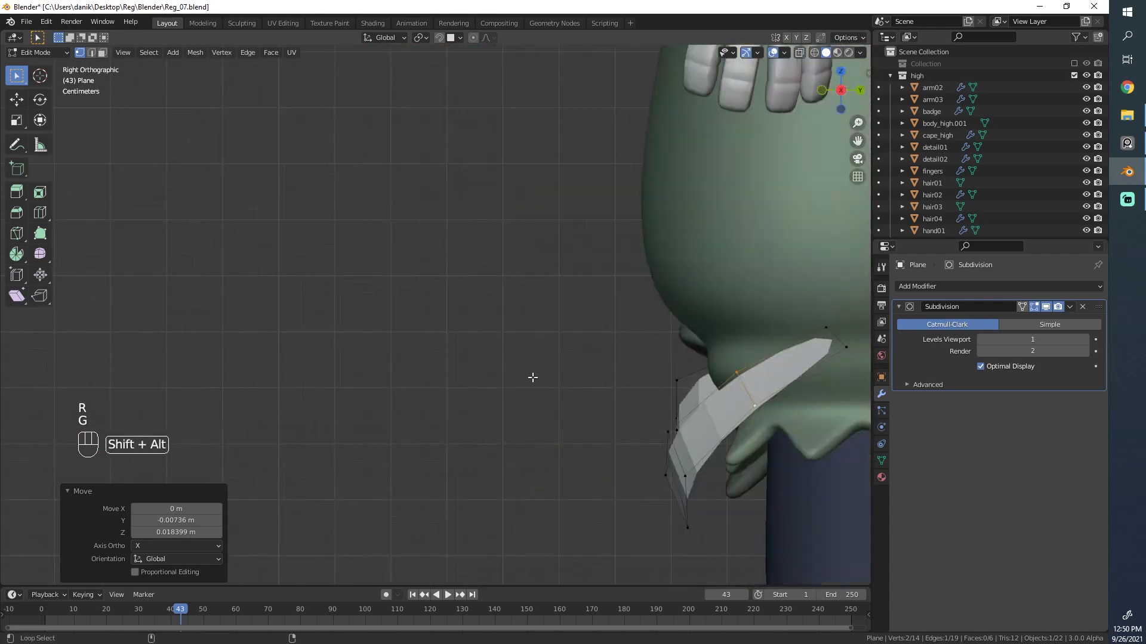
# Step: Reposition the strip's selected outer-side edge and a vertex near its front corner, constraining the moves to one axis
pyautogui.keyDown('shift'); pyautogui.moveTo(756, 386); pyautogui.dragTo(506, 337, button='middle'); pyautogui.keyUp('shift')
pyautogui.press('g')
pyautogui.middleClick(518, 337)
pyautogui.click(537, 335)
pyautogui.click(430, 385)
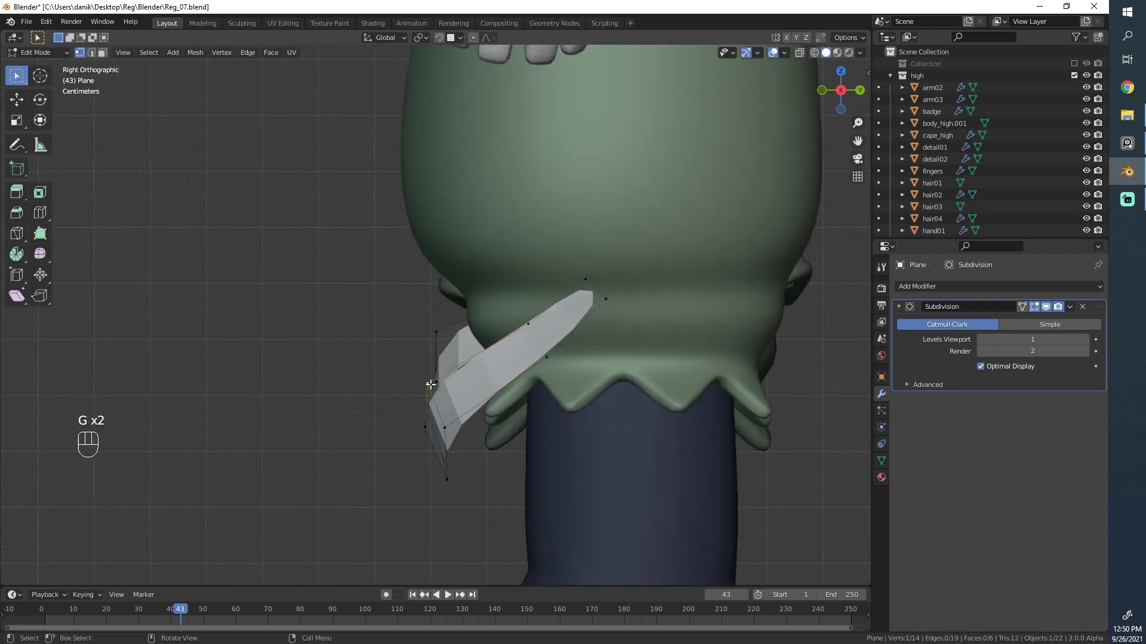
pyautogui.press('g')
pyautogui.middleClick(452, 426)
pyautogui.click(421, 419)
# Step: Select the two-vertex edge beside the strip's front corner and move it along one axis
pyautogui.moveTo(458, 432); pyautogui.dragTo(525, 328, button='middle')
pyautogui.click(379, 369)
pyautogui.keyDown('shift'); pyautogui.click(385, 391); pyautogui.keyUp('shift')
pyautogui.moveTo(398, 386); pyautogui.dragTo(528, 334, button='middle')
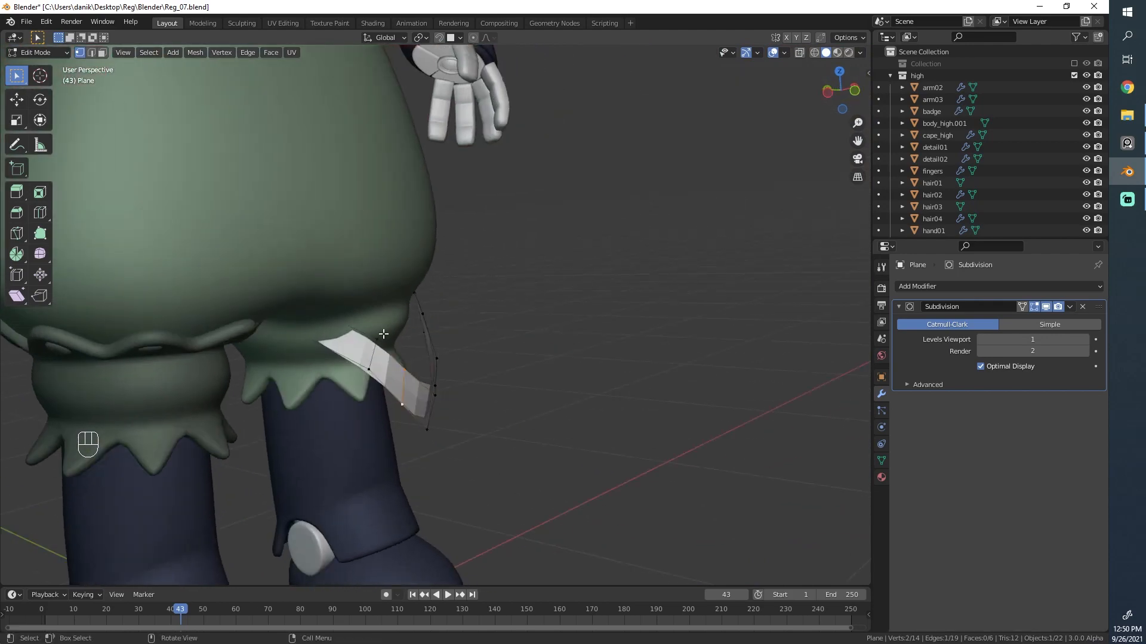
pyautogui.moveTo(337, 339)
pyautogui.keyDown('alt'); pyautogui.mouseDown(button='middle')
pyautogui.moveTo(424, 328)
pyautogui.moveTo(301, 291)
pyautogui.moveTo(376, 296)
pyautogui.mouseUp(button='middle'); pyautogui.keyUp('alt')
pyautogui.press('z')
pyautogui.press('a')
pyautogui.press('g')
pyautogui.middleClick(394, 317)
pyautogui.click(377, 318)
# Step: Select the strip's inner end edge and rotate it about -32° in view
pyautogui.press('z')
pyautogui.click(294, 288)
pyautogui.keyDown('shift'); pyautogui.click(288, 306); pyautogui.keyUp('shift')
pyautogui.scroll(1, 292, 298)
pyautogui.press('r')
pyautogui.click(349, 254)
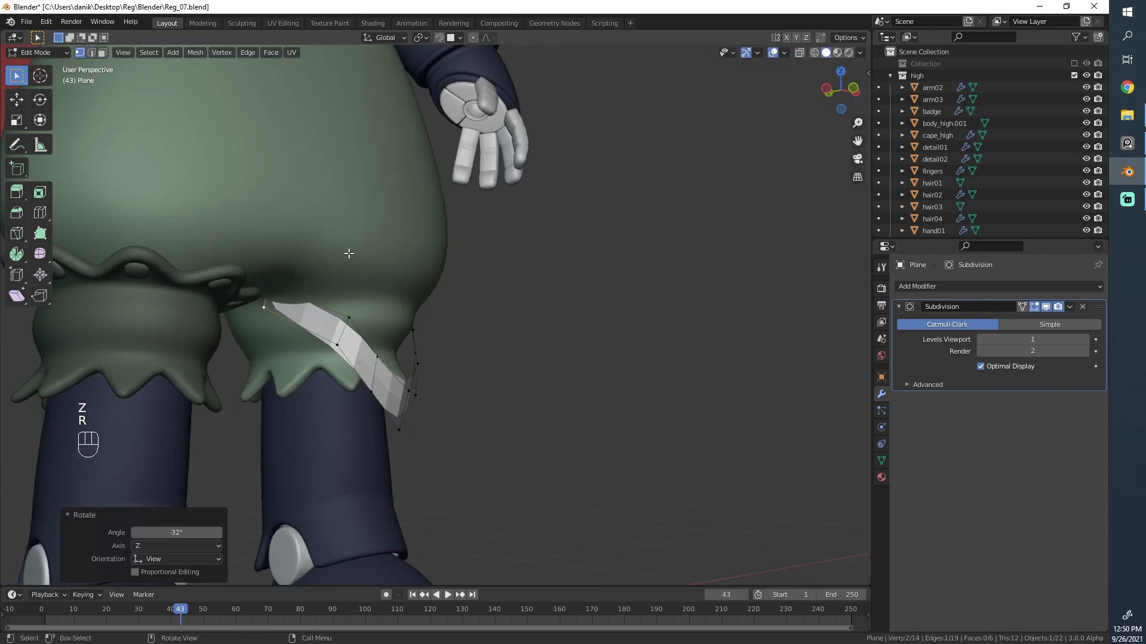
# Step: Reposition the inner end edge beside the pants cuff and rotate it about -29° in view
pyautogui.click(355, 287)
pyautogui.moveTo(355, 289); pyautogui.dragTo(322, 288, button='middle')
pyautogui.scroll(1, 322, 288)
pyautogui.press('g')
pyautogui.click(318, 281)
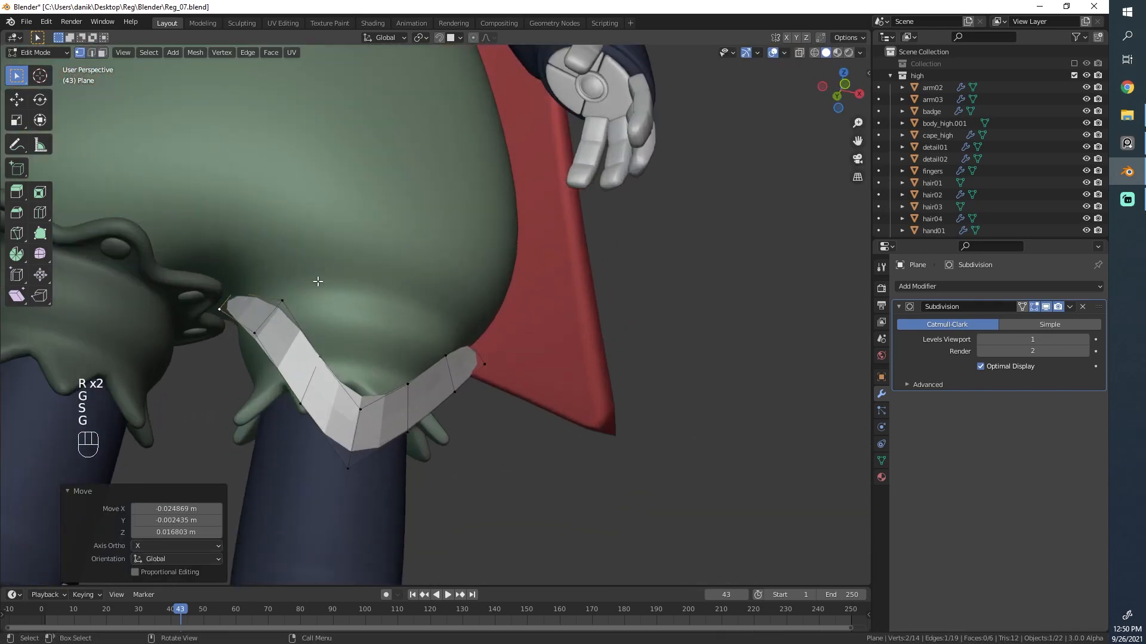
pyautogui.click(313, 245)
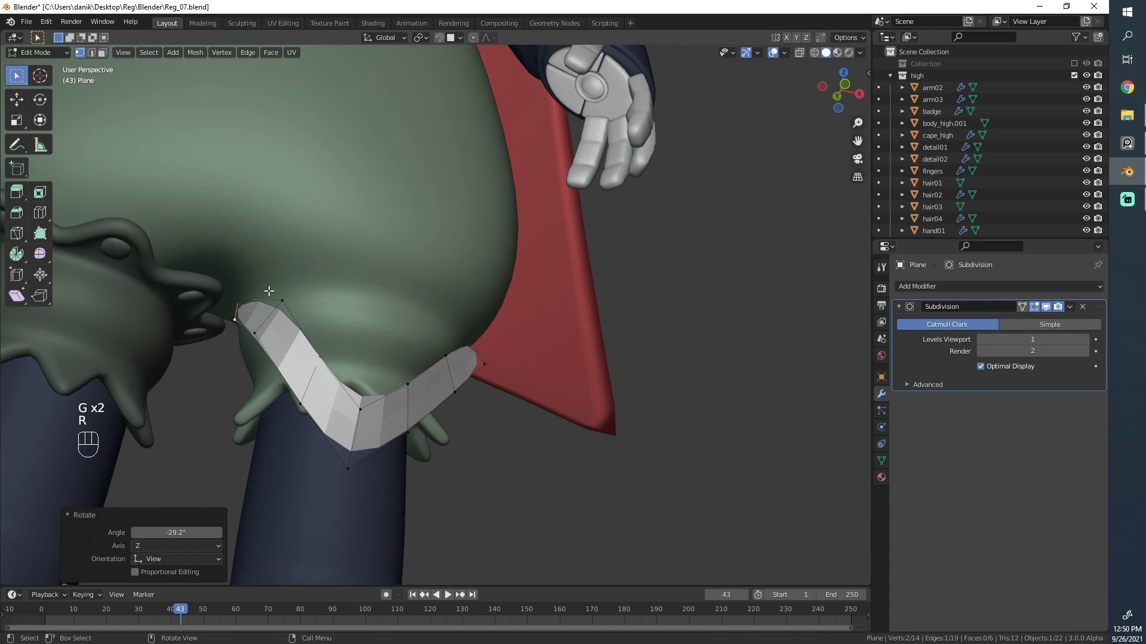
# Step: Select the edge next to the strip's inner end, and move and rotate it to follow the cuff
pyautogui.moveTo(271, 292); pyautogui.dragTo(322, 298, button='middle')
pyautogui.click(294, 330)
pyautogui.keyDown('shift'); pyautogui.click(280, 369); pyautogui.keyUp('shift')
pyautogui.moveTo(412, 245); pyautogui.dragTo(388, 412, button='middle')
pyautogui.press('g')
pyautogui.click(409, 274)
pyautogui.click(299, 284)
pyautogui.click(413, 271)
pyautogui.press('r')
pyautogui.click(401, 314)
# Step: Move the edge next to the inner end about -0.008 m in X, 0.005 m in Y and -0.014 m in Z
pyautogui.press('Tab')
pyautogui.scroll(-3, 337, 266)
pyautogui.press('Tab')
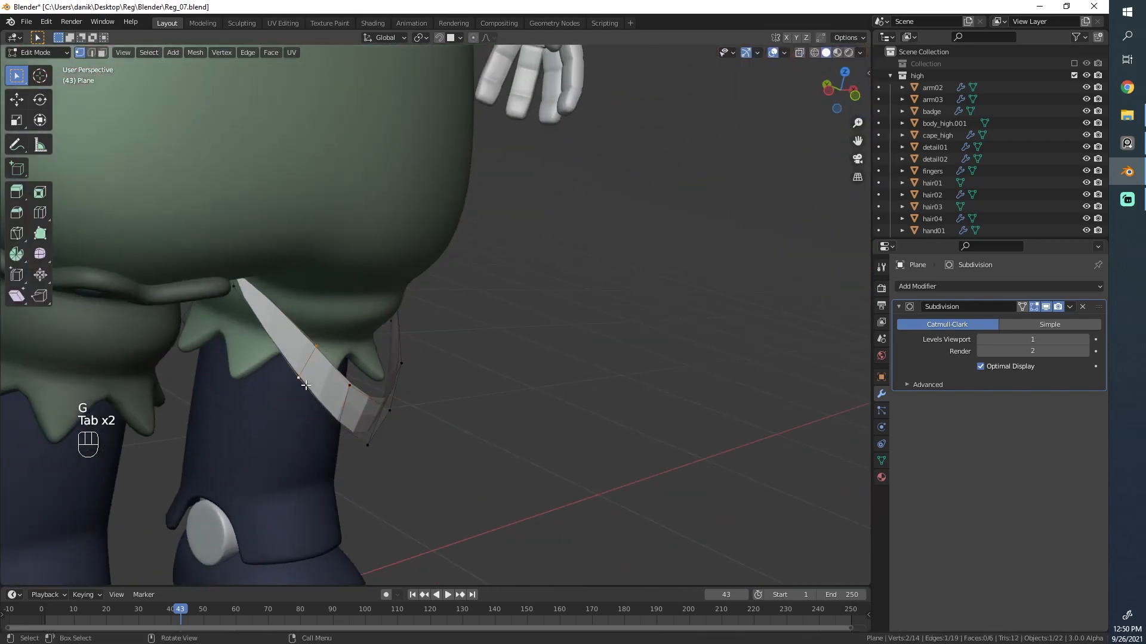
pyautogui.click(279, 353)
pyautogui.moveTo(280, 353); pyautogui.dragTo(268, 238, button='middle')
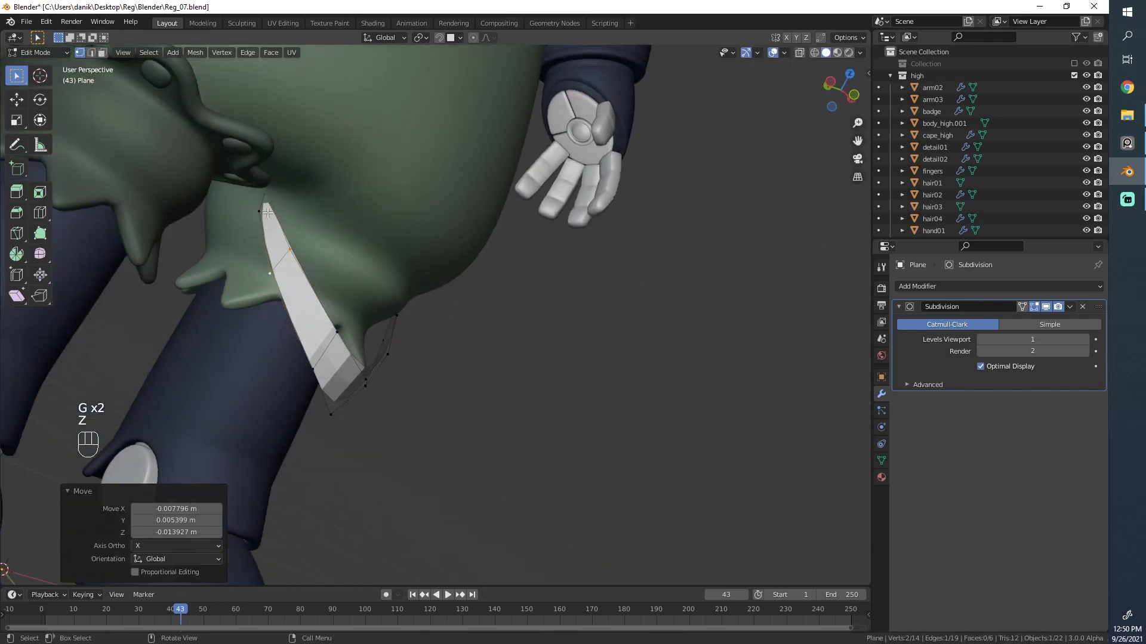
# Step: Select the two vertices at the strip's inner end, reposition them and scale them slightly apart
pyautogui.click(267, 212)
pyautogui.click(276, 203)
pyautogui.keyDown('shift'); pyautogui.click(262, 211); pyautogui.keyUp('shift')
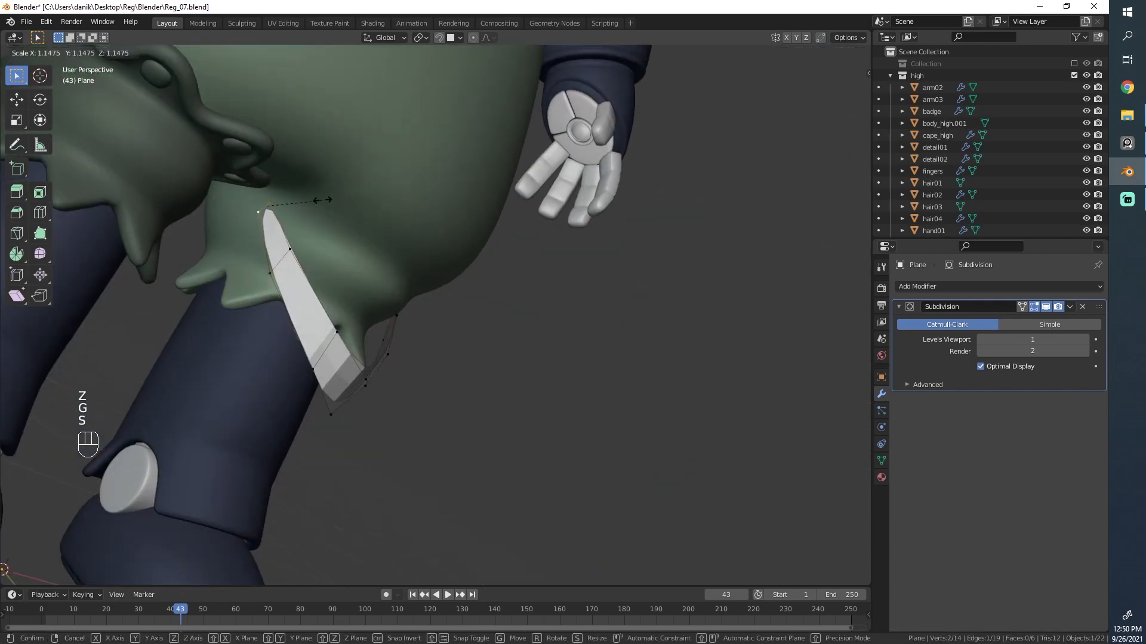
pyautogui.click(358, 192)
pyautogui.click(341, 170)
# Step: Examine how the strip fits around the leg in object mode and from the front
pyautogui.scroll(-4, 238, 324)
pyautogui.moveTo(341, 170); pyautogui.dragTo(249, 265, button='middle')
pyautogui.press('Tab')
pyautogui.hotkey('alt', 'a')
pyautogui.scroll(6, 378, 352)
pyautogui.keyDown('shift'); pyautogui.moveTo(378, 358); pyautogui.dragTo(490, 392, button='middle'); pyautogui.keyUp('shift')
pyautogui.press('Tab')
pyautogui.scroll(4, 421, 358)
pyautogui.keyDown('shift'); pyautogui.moveTo(326, 303); pyautogui.dragTo(391, 324, button='middle'); pyautogui.keyUp('shift')
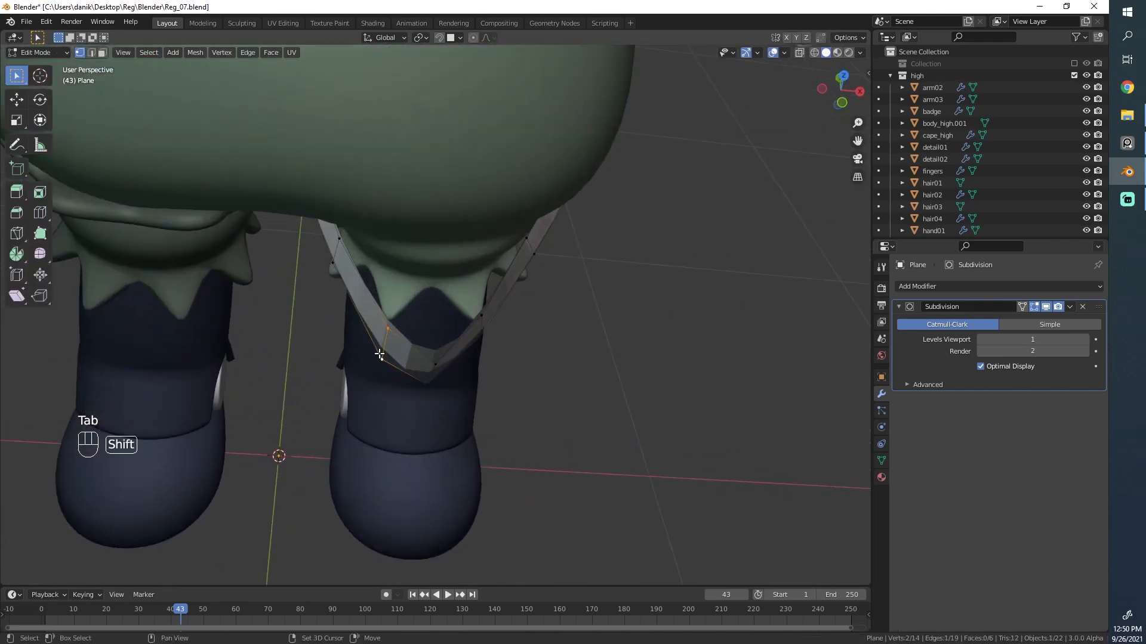
# Step: Move the two neighbouring edges on the strip's inner side to refine its curve around the leg
pyautogui.press('g')
pyautogui.press('g')
pyautogui.click(364, 336)
pyautogui.press('g')
pyautogui.middleClick(388, 338)
pyautogui.click(401, 338)
pyautogui.click(339, 239)
pyautogui.keyDown('shift'); pyautogui.click(332, 263); pyautogui.keyUp('shift')
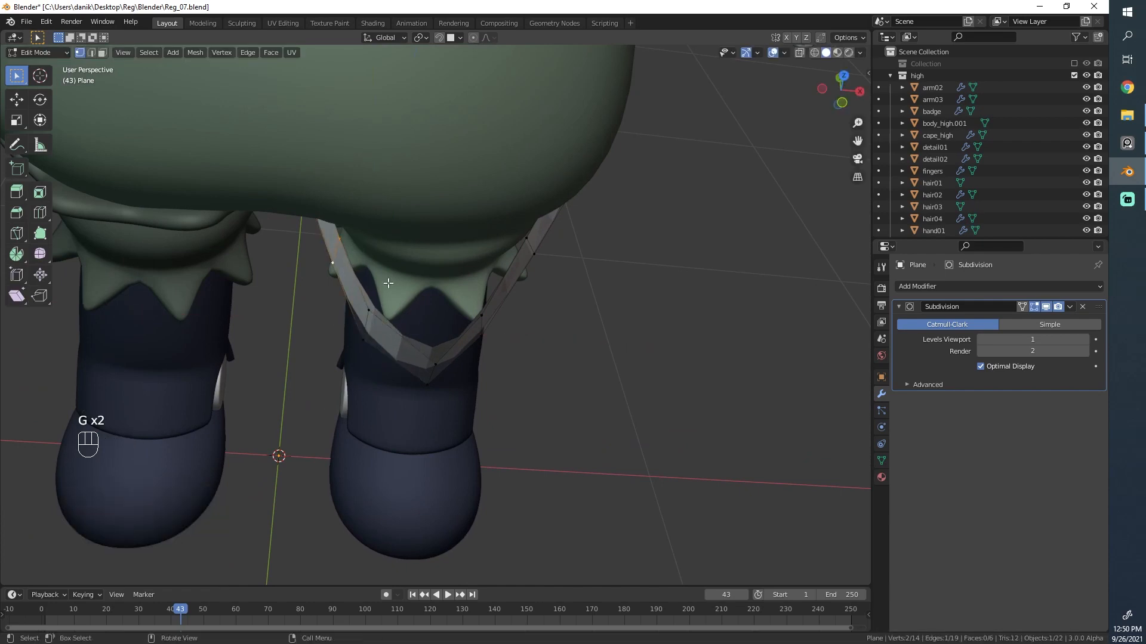
pyautogui.press('g')
pyautogui.middleClick(389, 284)
pyautogui.click(399, 285)
# Step: Select the edge just outside the front corner on the strip's outer side and move it along X
pyautogui.moveTo(464, 308); pyautogui.dragTo(495, 347)
pyautogui.moveTo(496, 331); pyautogui.dragTo(460, 320, button='middle')
pyautogui.press('g')
pyautogui.middleClick(463, 321)
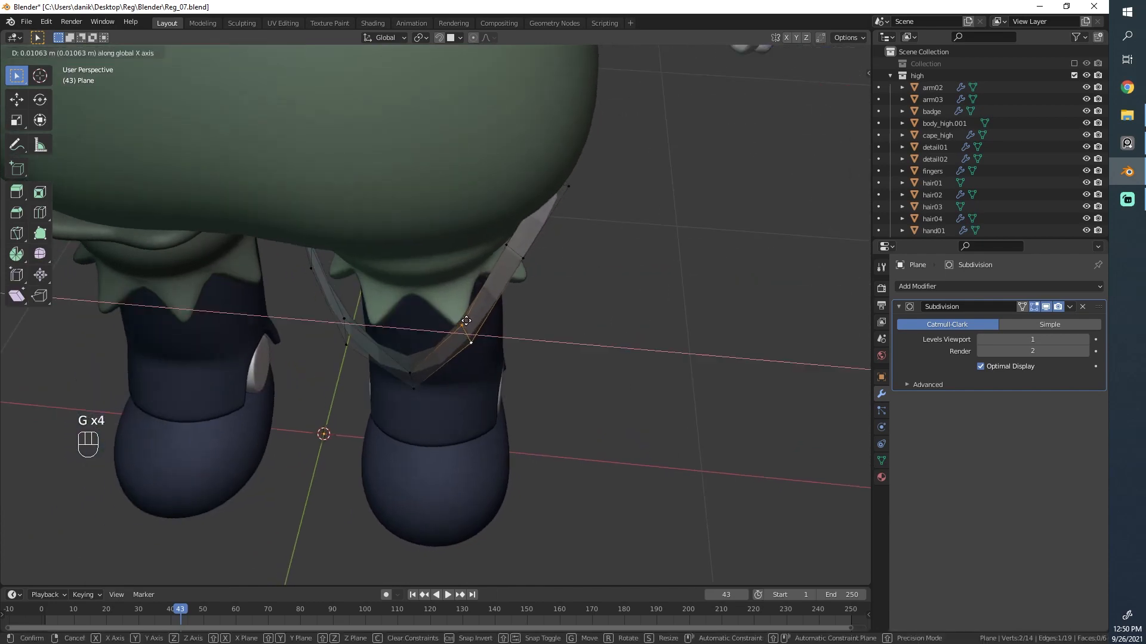
pyautogui.click(468, 321)
# Step: Move the next edge up the strip's outer side along X, and adjust its lower vertex along X
pyautogui.click(506, 244)
pyautogui.keyDown('shift'); pyautogui.click(523, 260); pyautogui.keyUp('shift')
pyautogui.press('g')
pyautogui.middleClick(530, 266)
pyautogui.click(540, 269)
pyautogui.click(536, 263)
pyautogui.press('g')
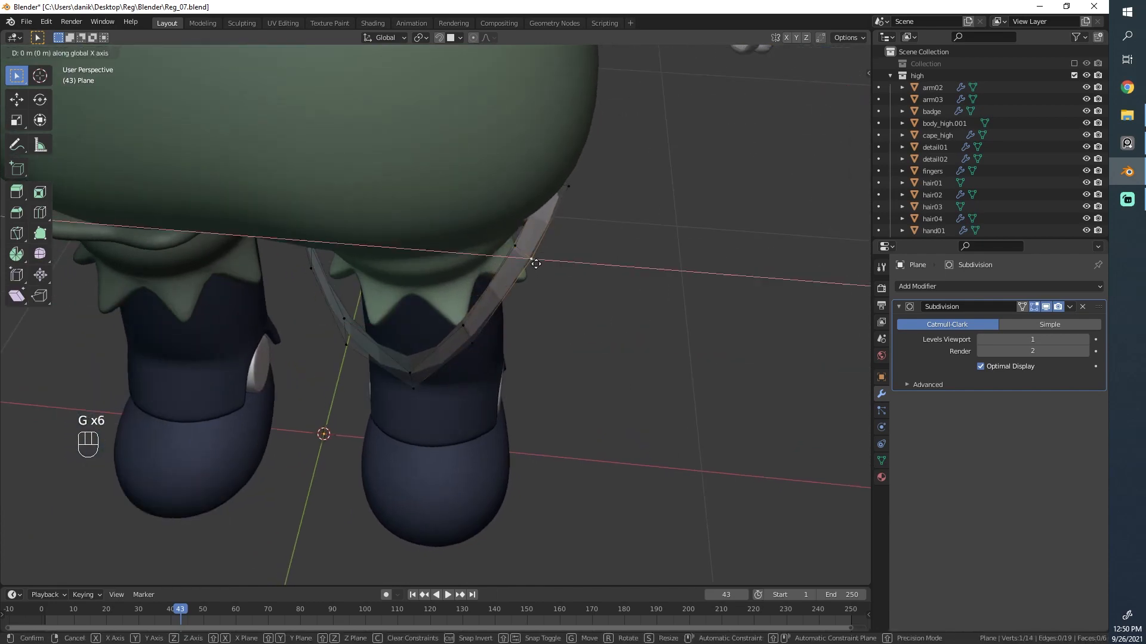
pyautogui.click(529, 263)
# Step: In the front view, move the outer end vertex and the lower vertex beside it along X toward the leg
pyautogui.click(567, 189)
pyautogui.moveTo(567, 188)
pyautogui.mouseDown(button='middle')
pyautogui.moveTo(524, 138)
pyautogui.moveTo(542, 191)
pyautogui.moveTo(567, 208)
pyautogui.mouseUp(button='middle')
pyautogui.press('g')
pyautogui.middleClick(562, 208)
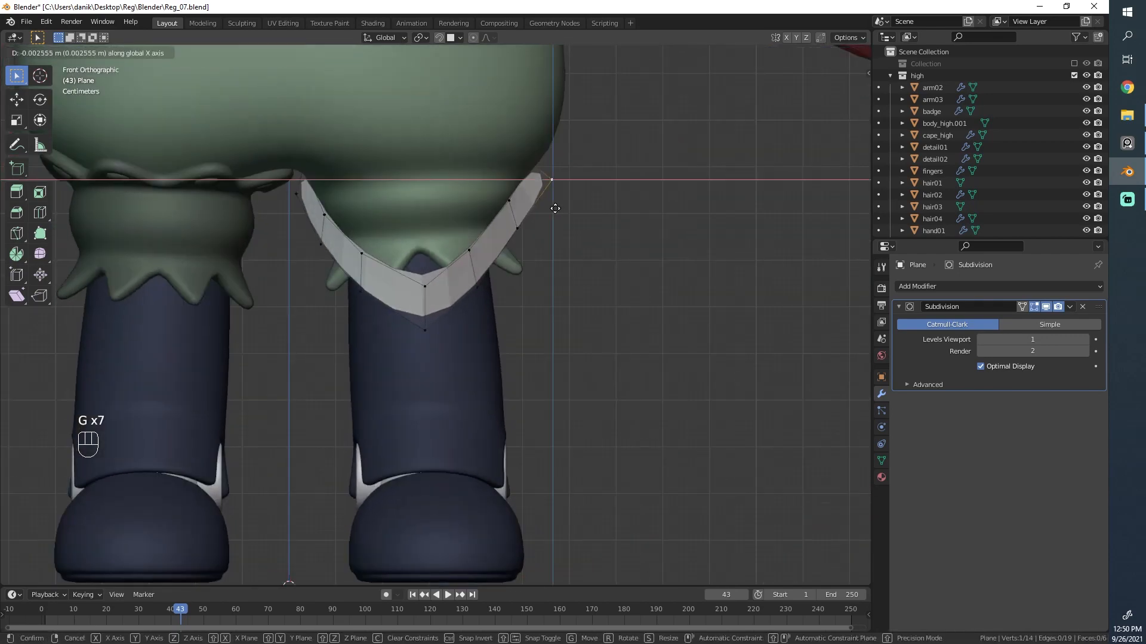
pyautogui.click(533, 211)
pyautogui.click(521, 223)
pyautogui.press('g')
pyautogui.middleClick(519, 222)
pyautogui.click(513, 220)
# Step: Adjust two upper-border vertices on the strip's outer side in the front view, shifting the one nearer the front along X
pyautogui.click(506, 198)
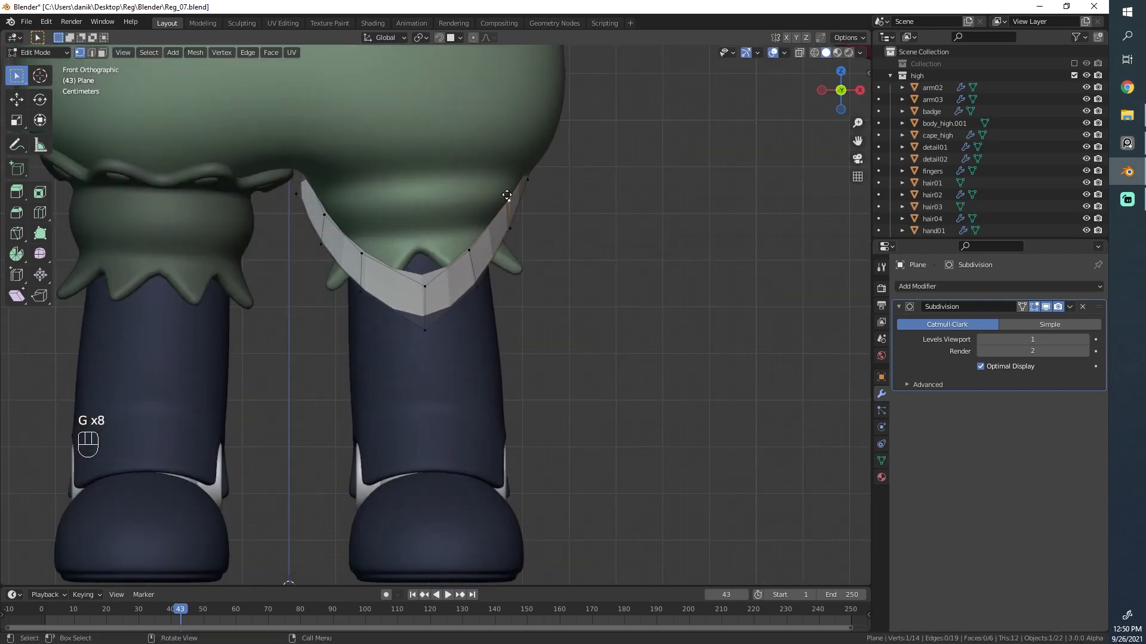
pyautogui.press('g')
pyautogui.click(510, 196)
pyautogui.click(474, 246)
pyautogui.press('g')
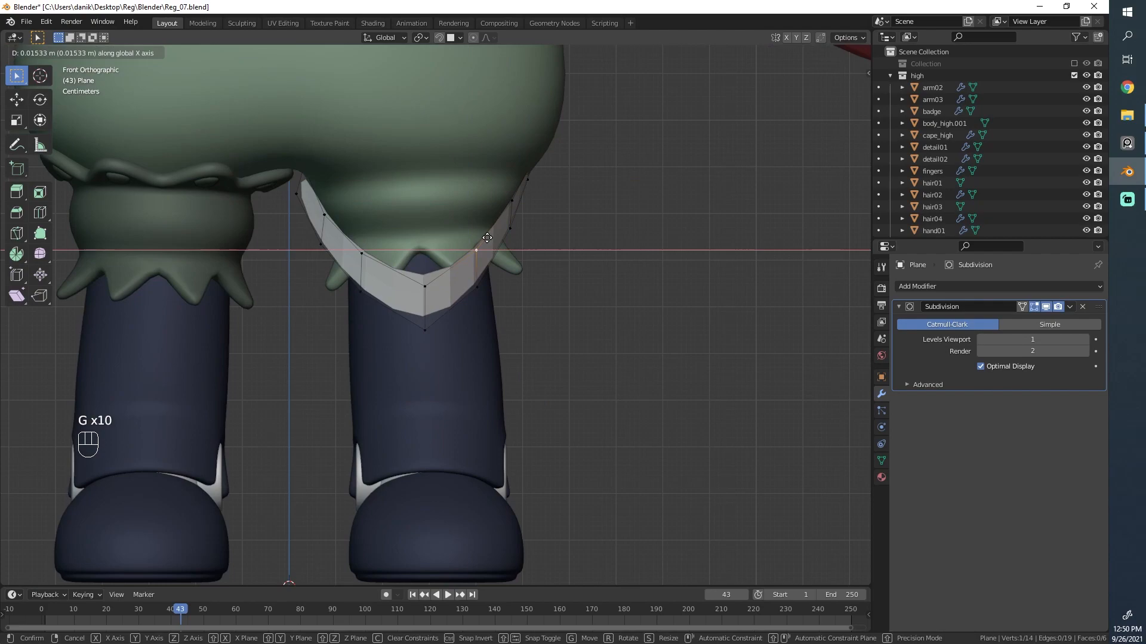
pyautogui.click(486, 237)
# Step: In the right-side wireframe view, move the strip's vertices near the front tip closer to the leg
pyautogui.moveTo(571, 297); pyautogui.dragTo(521, 204, button='middle')
pyautogui.press('Tab')
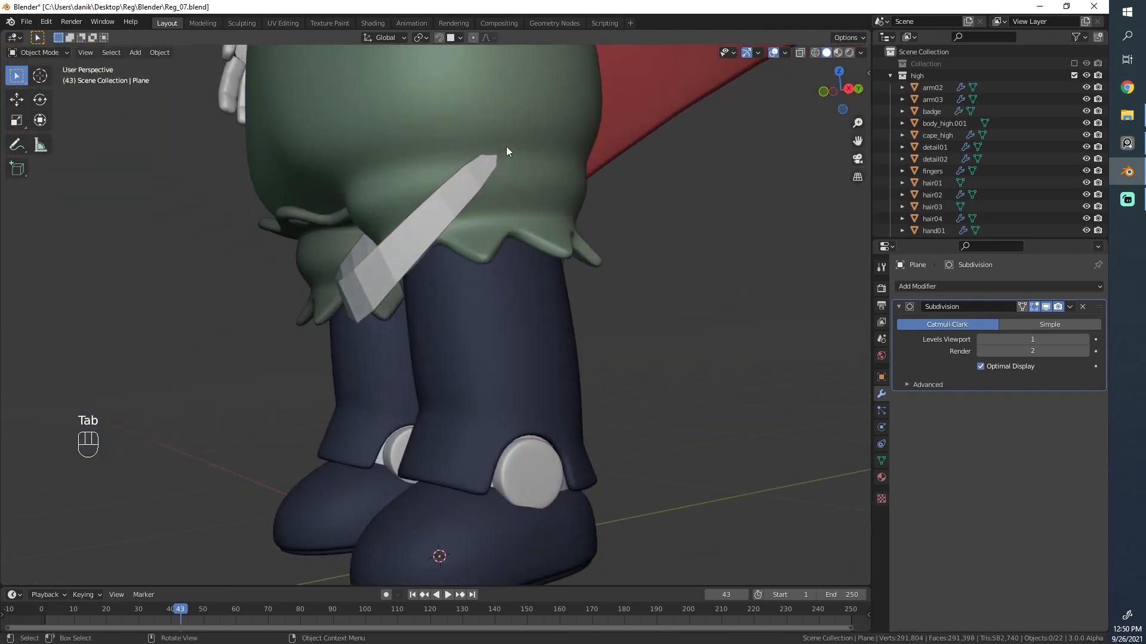
pyautogui.press('Tab')
pyautogui.moveTo(503, 138); pyautogui.dragTo(396, 175, button='middle')
pyautogui.press('z')
pyautogui.moveTo(703, 186); pyautogui.dragTo(351, 179, button='middle')
pyautogui.press('g')
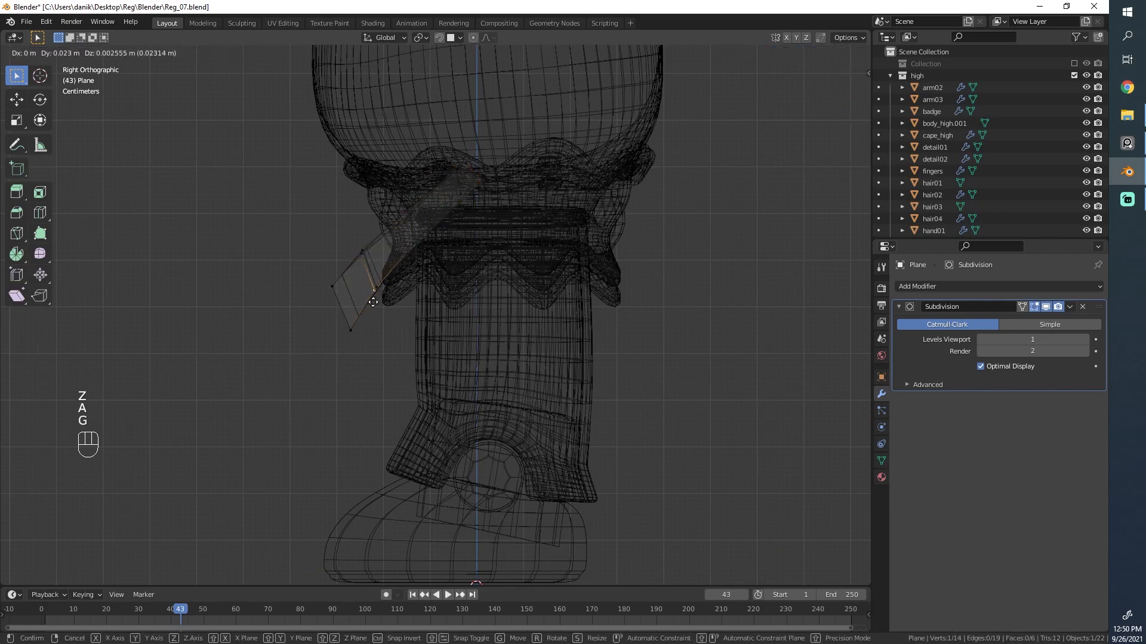
pyautogui.click(361, 337)
pyautogui.press('g')
pyautogui.click(360, 331)
# Step: Box-select the edge just behind the strip's front tip and move it slightly in the side view
pyautogui.hotkey('alt', 'a')
pyautogui.press('b')
pyautogui.moveTo(407, 337); pyautogui.dragTo(349, 237)
pyautogui.press('g')
pyautogui.click(357, 242)
# Step: Box-select the two front tip vertices and move them down and back toward the leg, about 0.04 m in Y
pyautogui.hotkey('alt', 'a')
pyautogui.moveTo(312, 273); pyautogui.dragTo(311, 272)
pyautogui.press('g')
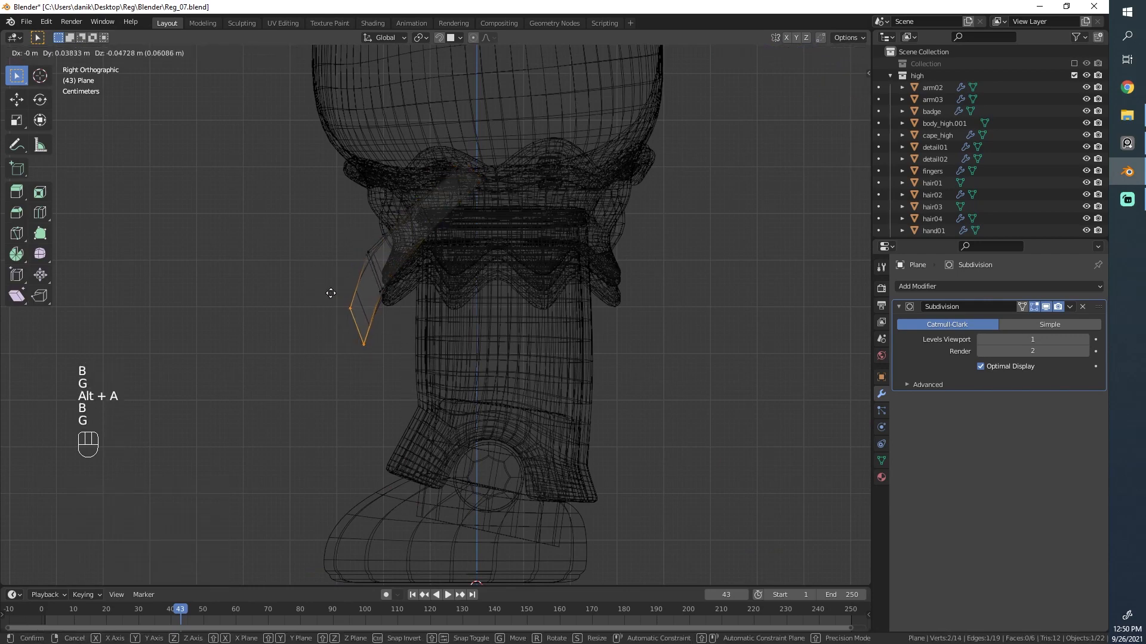
pyautogui.click(331, 291)
# Step: Try to move the box-selected group of vertices around the strip's front part
pyautogui.hotkey('alt', 'a')
pyautogui.press('b')
pyautogui.press('g')
pyautogui.rightClick(366, 248)
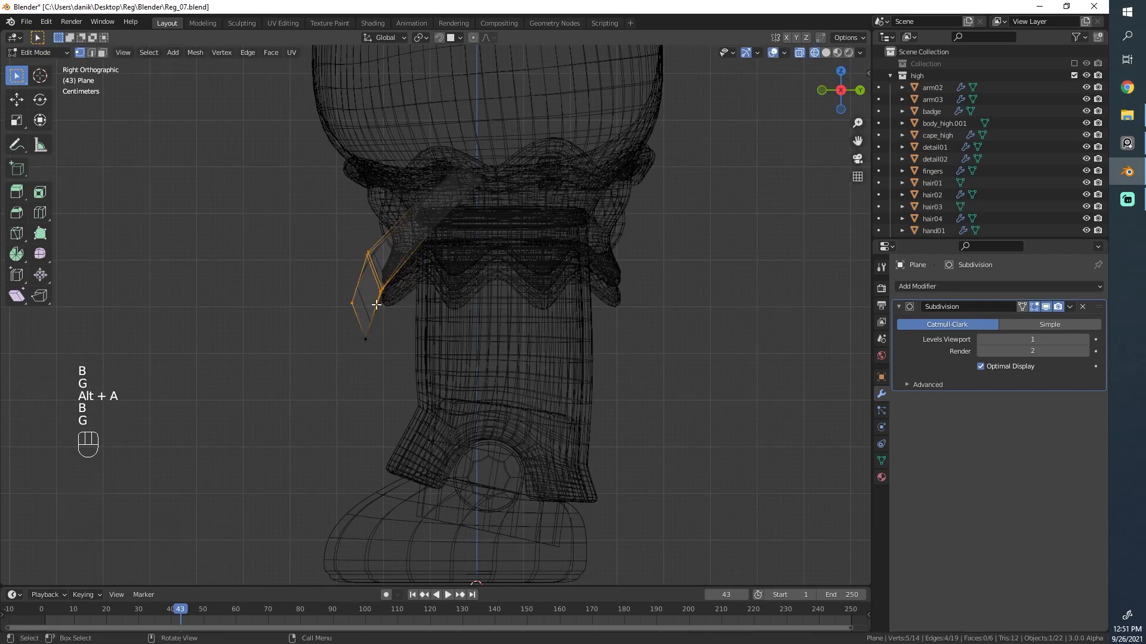
pyautogui.press('b')
pyautogui.moveTo(367, 333); pyautogui.dragTo(335, 297, button='middle')
pyautogui.scroll(-1, 327, 274)
pyautogui.press('g')
pyautogui.click(336, 282)
# Step: Review the reshaped strip in solid shading from several angles, and undo the last vertex move
pyautogui.press('z')
pyautogui.moveTo(346, 238)
pyautogui.mouseDown(button='middle')
pyautogui.moveTo(465, 279)
pyautogui.moveTo(716, 261)
pyautogui.moveTo(492, 453)
pyautogui.moveTo(474, 321)
pyautogui.moveTo(325, 347)
pyautogui.mouseUp(button='middle')
pyautogui.press('Tab')
pyautogui.click(492, 454)
pyautogui.scroll(-6, 326, 347)
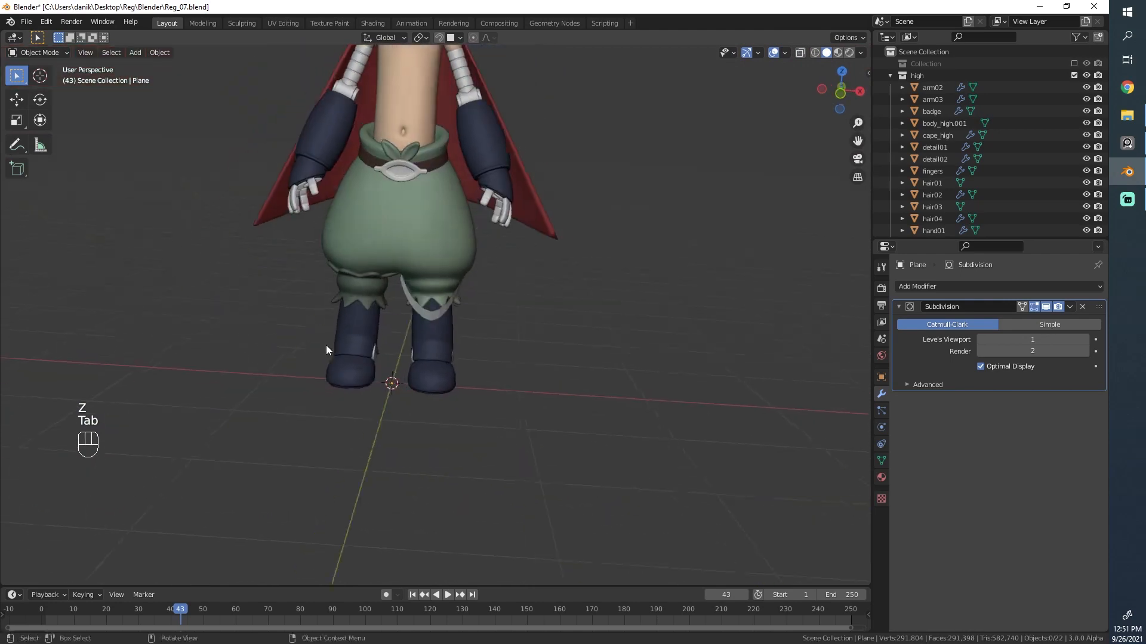
pyautogui.moveTo(452, 324); pyautogui.dragTo(432, 292, button='middle')
pyautogui.scroll(5, 434, 297)
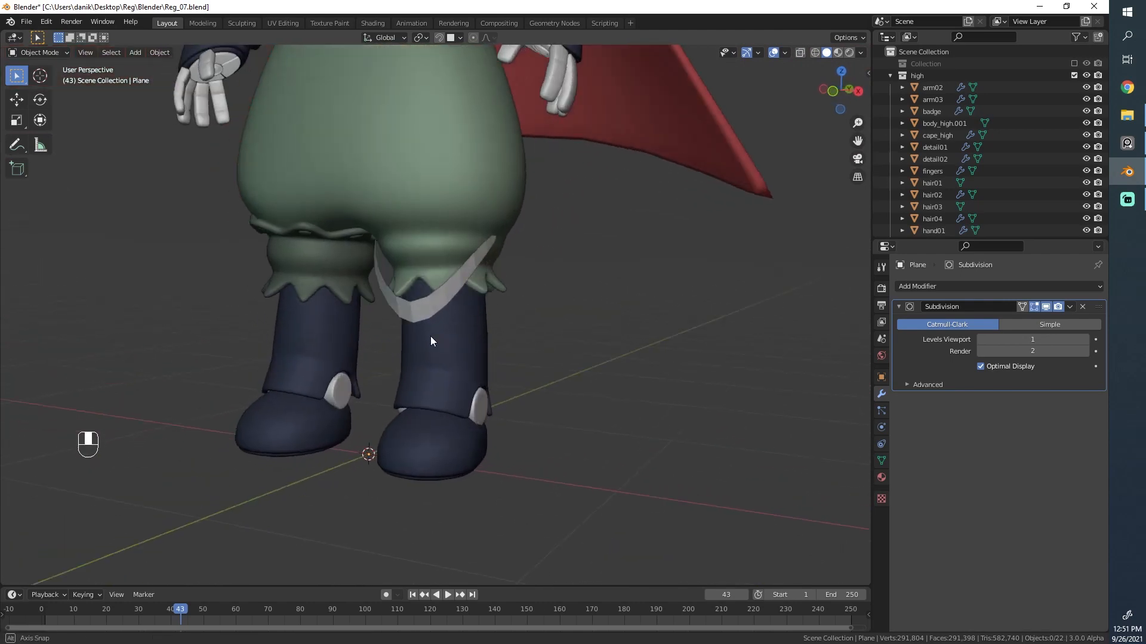
pyautogui.hotkey('ctrl', 'z')
pyautogui.hotkey('ctrl', 'z')
# Step: Box-select the edges just behind the front tip in the side wireframe view and move them
pyautogui.scroll(4, 444, 318)
pyautogui.moveTo(517, 317); pyautogui.dragTo(356, 239, button='middle')
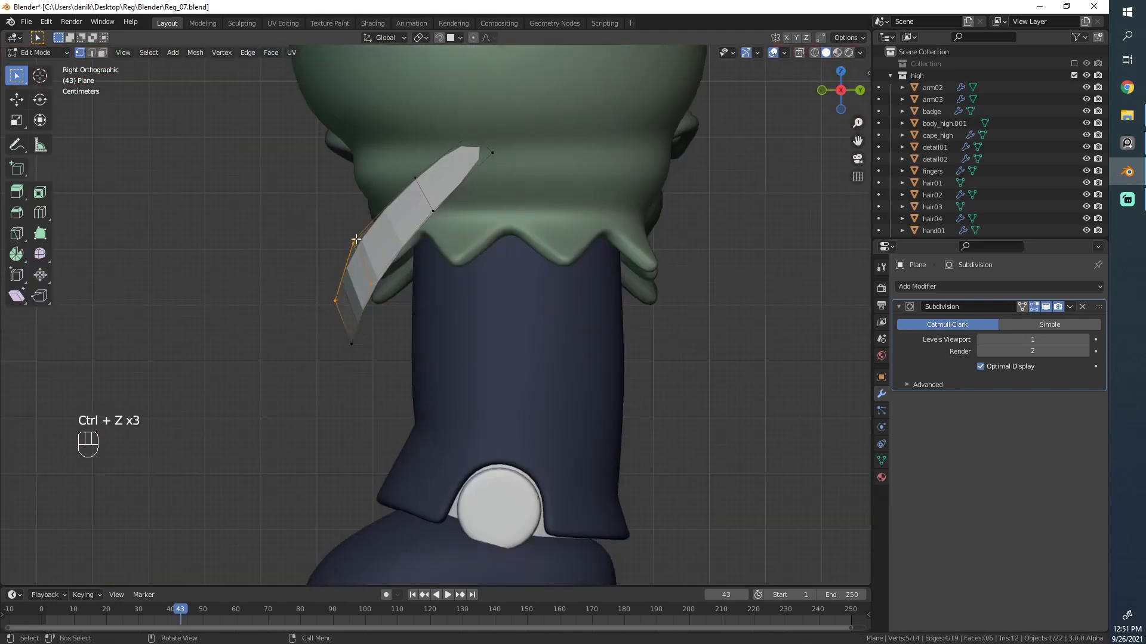
pyautogui.click(310, 228)
pyautogui.press('b')
pyautogui.moveTo(361, 268); pyautogui.dragTo(399, 297)
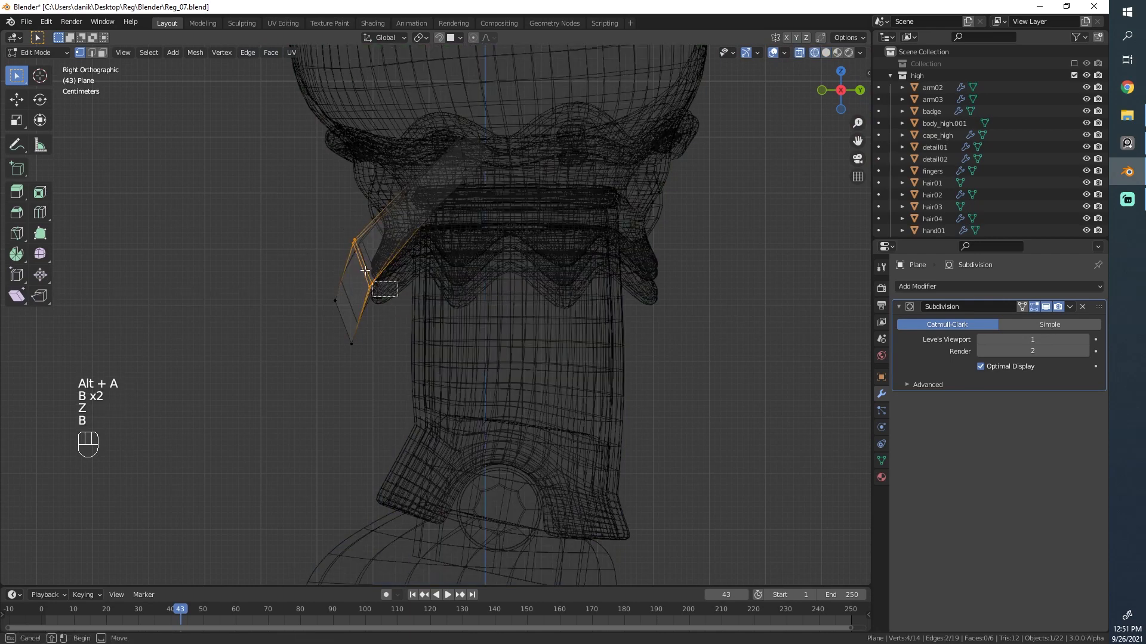
pyautogui.press('g')
pyautogui.click(374, 267)
# Step: Move the lower vertex of the strip's middle edge about 0.033 m in Y and 0.011 m in Z
pyautogui.press('z')
pyautogui.click(403, 262)
pyautogui.scroll(2, 429, 231)
pyautogui.press('z')
pyautogui.hotkey('alt', 'a')
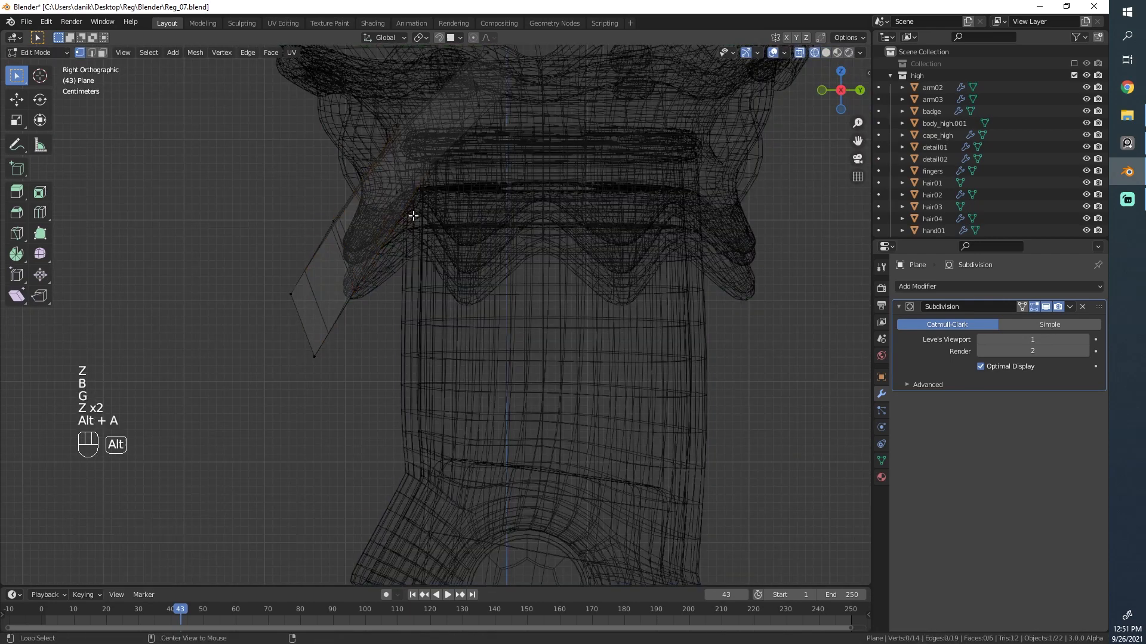
pyautogui.press('g')
pyautogui.click(379, 155)
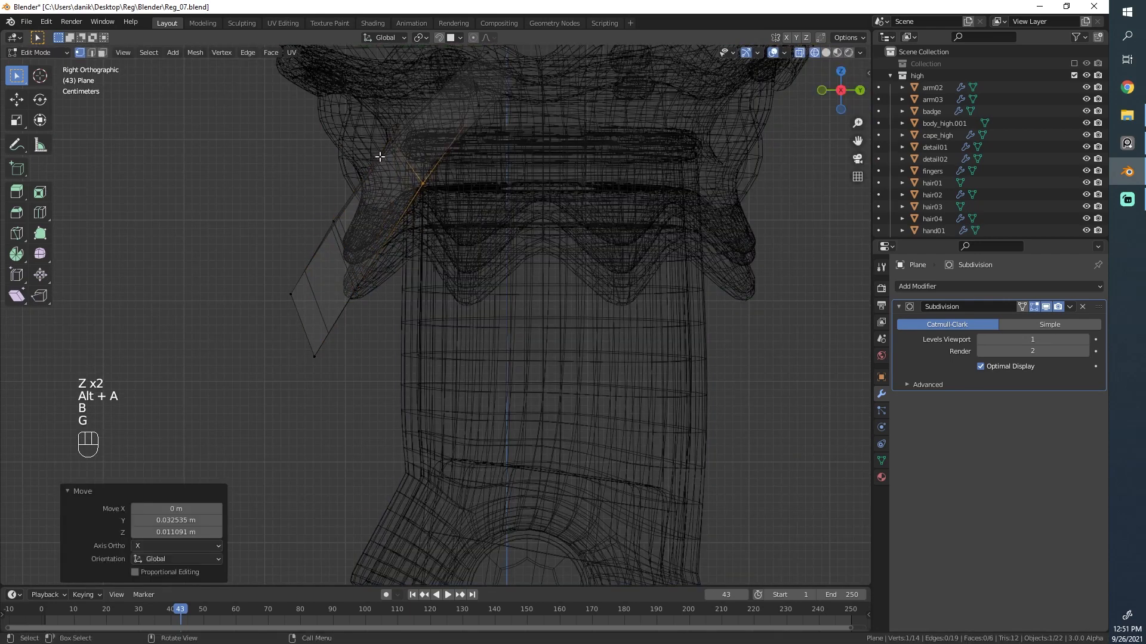
# Step: Box-select the upper vertex of the strip's middle edge in the side wireframe view and move it
pyautogui.hotkey('alt', 'a')
pyautogui.press('b')
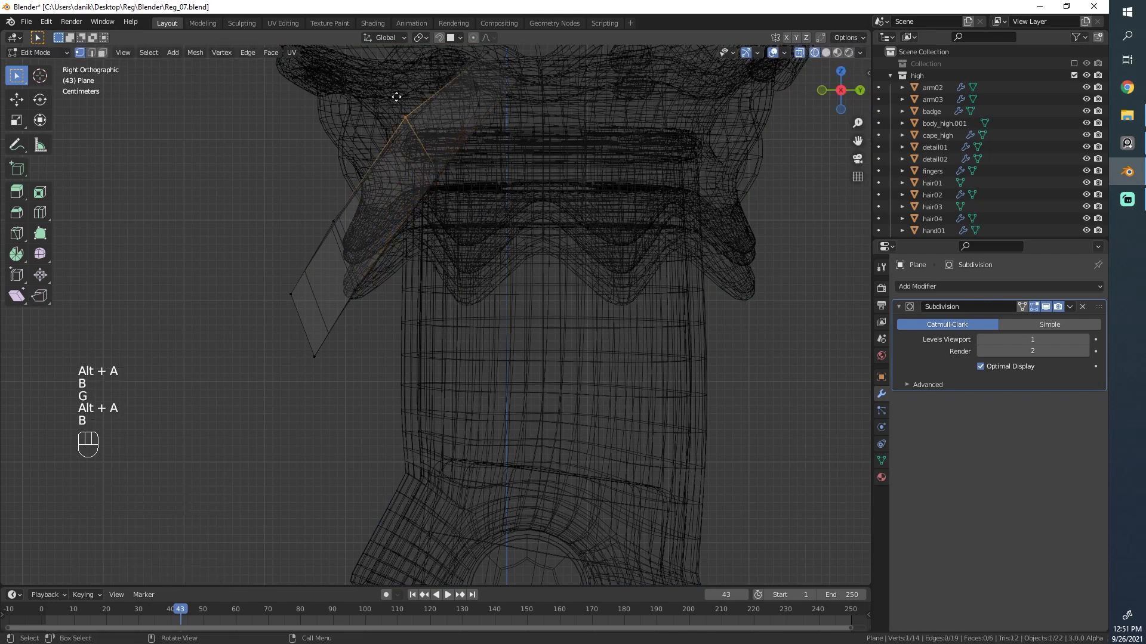
pyautogui.moveTo(383, 102); pyautogui.dragTo(401, 123)
pyautogui.press('a')
pyautogui.keyDown('shift'); pyautogui.moveTo(433, 230); pyautogui.dragTo(457, 255, button='middle'); pyautogui.keyUp('shift')
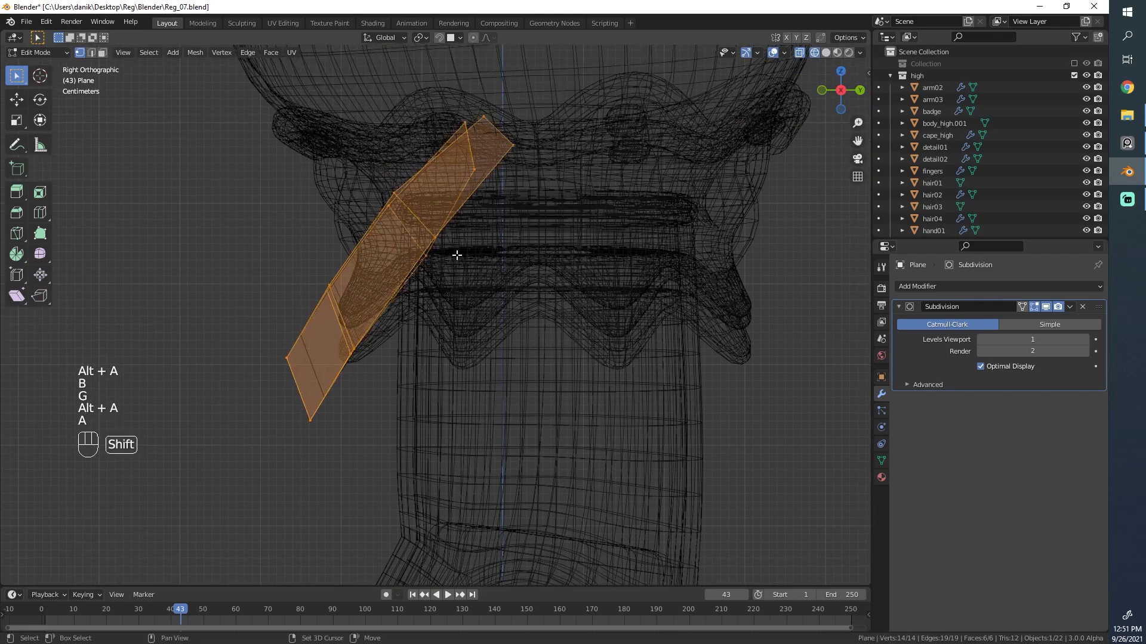
# Step: Adjust the upper vertices at the strip's back end, moving the corner vertex about -0.017 m along Y
pyautogui.hotkey('alt', 'a')
pyautogui.press('b')
pyautogui.moveTo(472, 111)
pyautogui.mouseDown()
pyautogui.moveTo(493, 145)
pyautogui.moveTo(494, 108)
pyautogui.mouseUp()
pyautogui.press('a')
pyautogui.hotkey('alt', 'a')
pyautogui.press('b')
pyautogui.press('g')
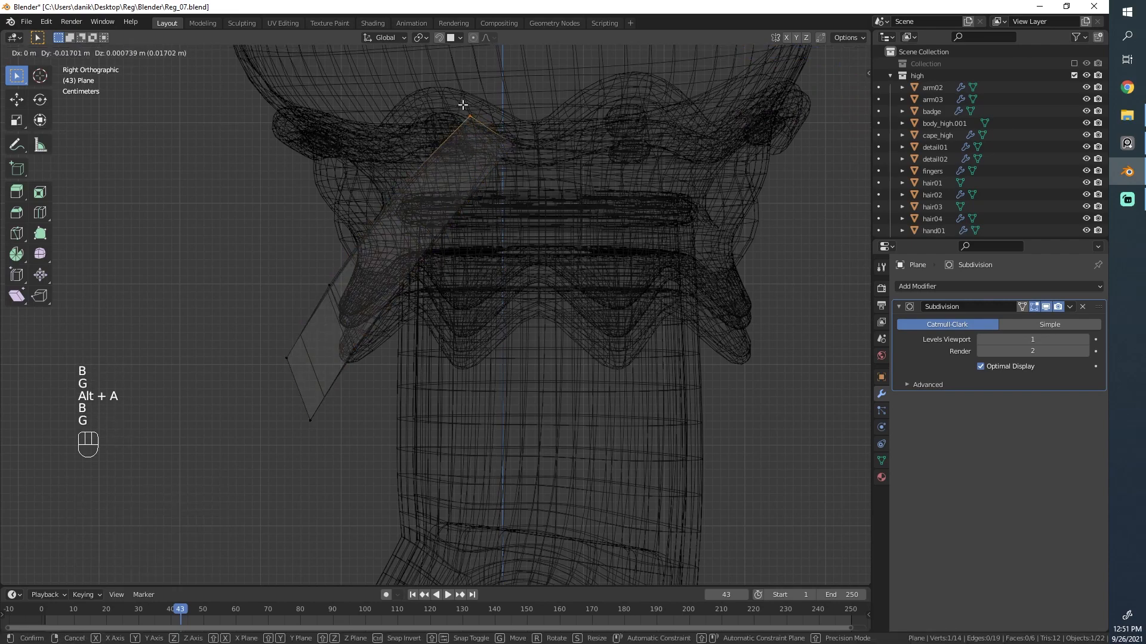
pyautogui.click(462, 105)
pyautogui.press('a')
# Step: Review the strip's shape around the leg in solid shading from several angles, outside mesh editing
pyautogui.scroll(-3, 388, 192)
pyautogui.press('z')
pyautogui.moveTo(388, 192); pyautogui.dragTo(422, 352, button='middle')
pyautogui.press('Tab')
pyautogui.click(540, 417)
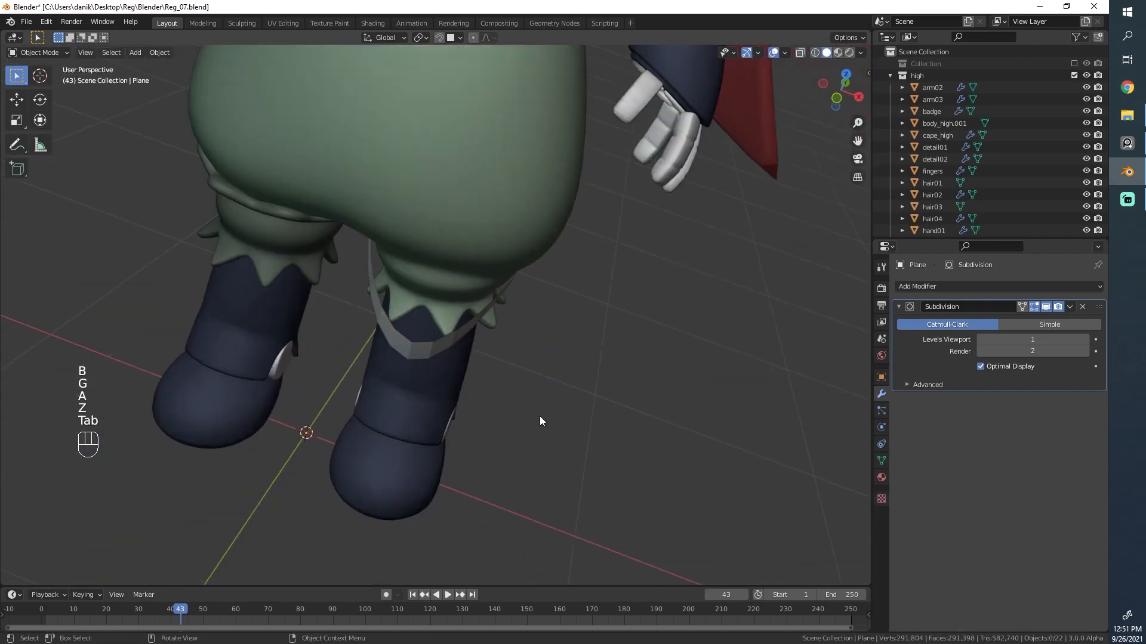
pyautogui.moveTo(539, 422); pyautogui.dragTo(414, 306, button='middle')
pyautogui.scroll(2, 424, 341)
pyautogui.click(424, 342)
pyautogui.scroll(5, 414, 307)
pyautogui.scroll(2, 472, 365)
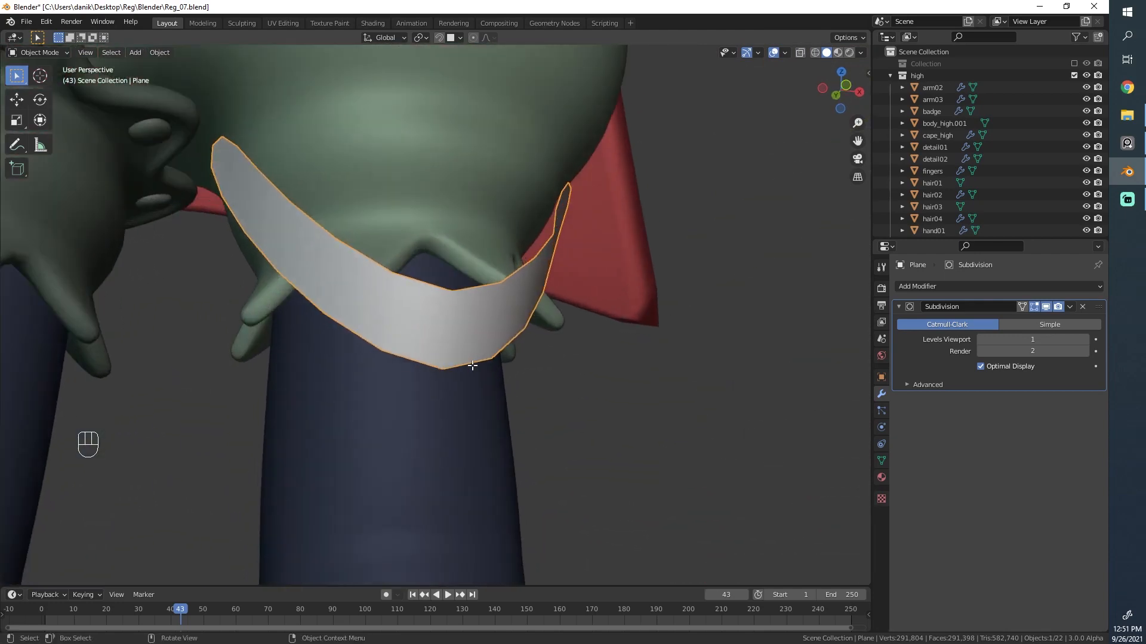
# Step: Add a loop cut close to each side of the strip's front tip edge to sharpen the point
pyautogui.press('Tab')
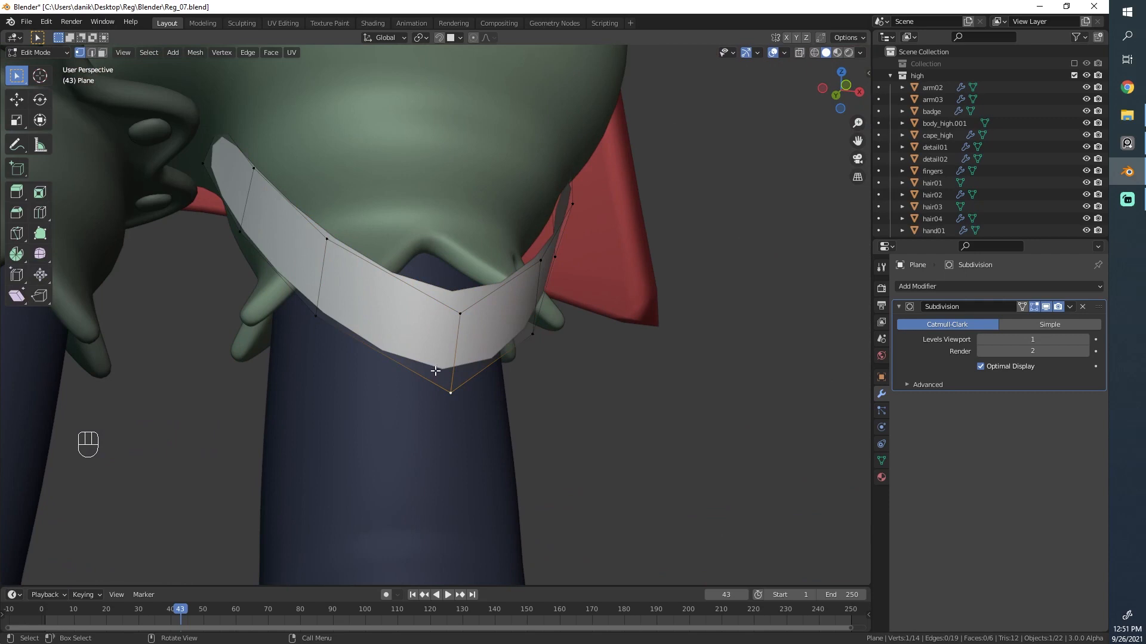
pyautogui.moveTo(486, 306); pyautogui.dragTo(418, 334, button='middle')
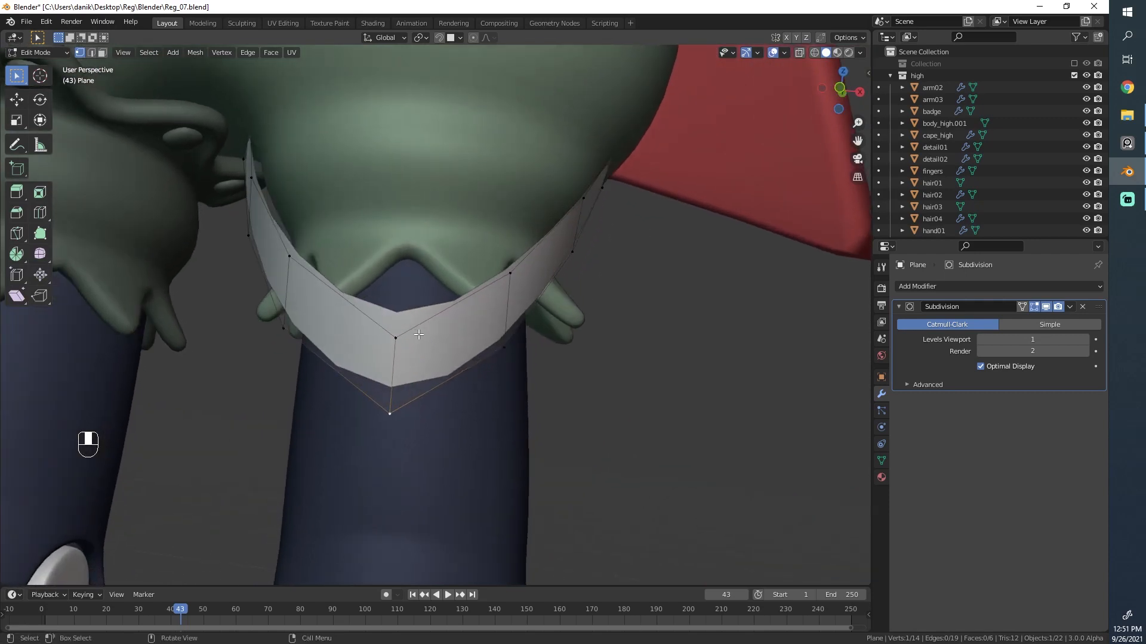
pyautogui.click(418, 375)
pyautogui.click(375, 391)
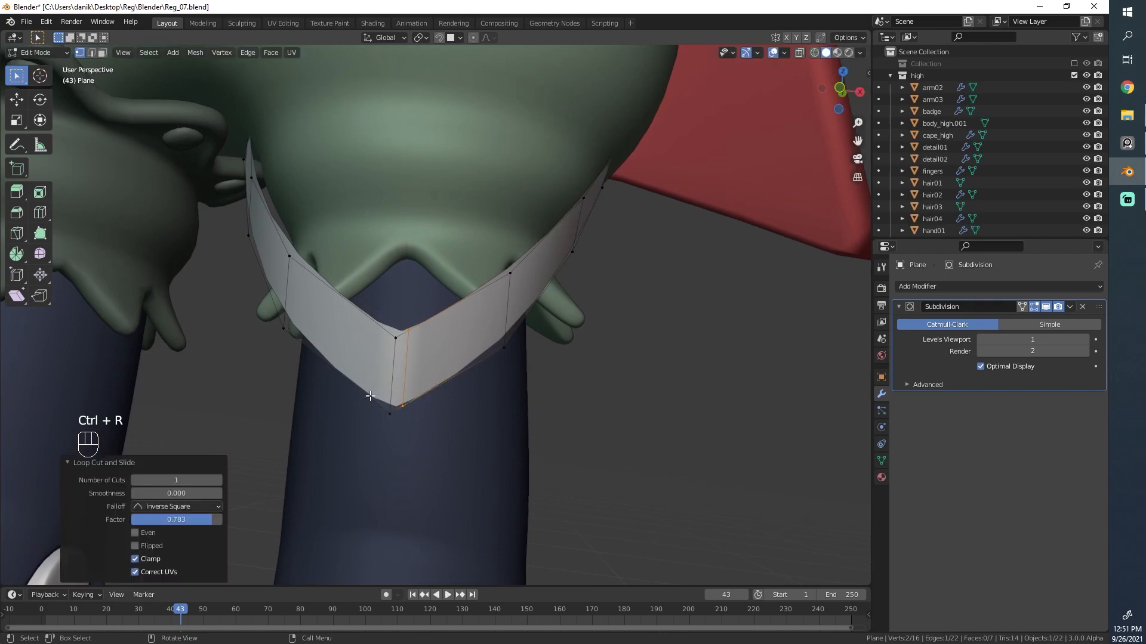
pyautogui.hotkey('ctrl', 'r')
pyautogui.click(376, 395)
pyautogui.click(399, 406)
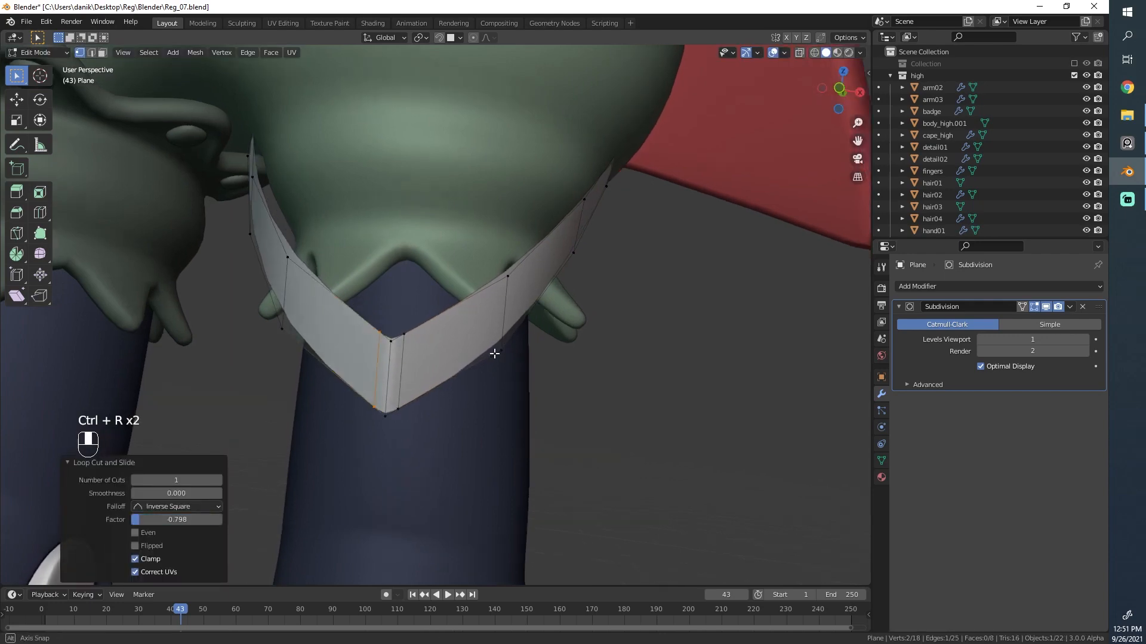
pyautogui.moveTo(494, 352); pyautogui.dragTo(314, 347, button='middle')
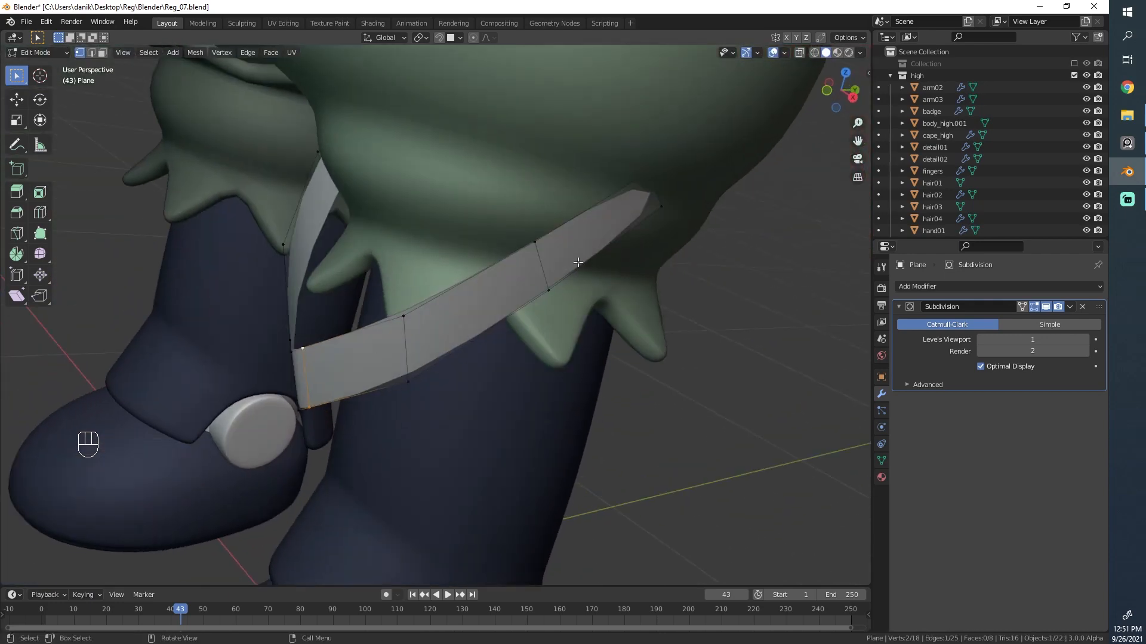
pyautogui.scroll(-4, 578, 261)
pyautogui.moveTo(578, 261)
pyautogui.mouseDown(button='middle')
pyautogui.moveTo(417, 343)
pyautogui.moveTo(426, 326)
pyautogui.moveTo(585, 269)
pyautogui.mouseUp(button='middle')
pyautogui.scroll(4, 584, 269)
pyautogui.press('g')
pyautogui.press('y')
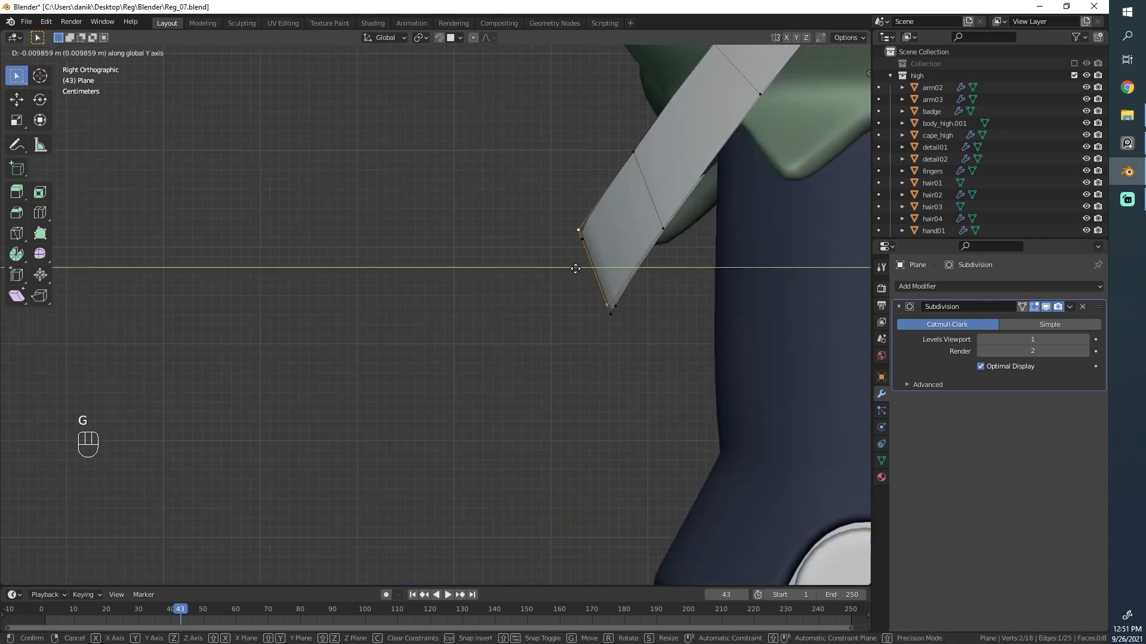
pyautogui.rightClick(579, 267)
# Step: Box-select the three edge loops at the front tip in the side wireframe view and rotate them slightly
pyautogui.press('z')
pyautogui.hotkey('alt', 'a')
pyautogui.press('b')
pyautogui.moveTo(633, 366)
pyautogui.mouseDown()
pyautogui.moveTo(556, 253)
pyautogui.moveTo(558, 227)
pyautogui.mouseUp()
pyautogui.press('r')
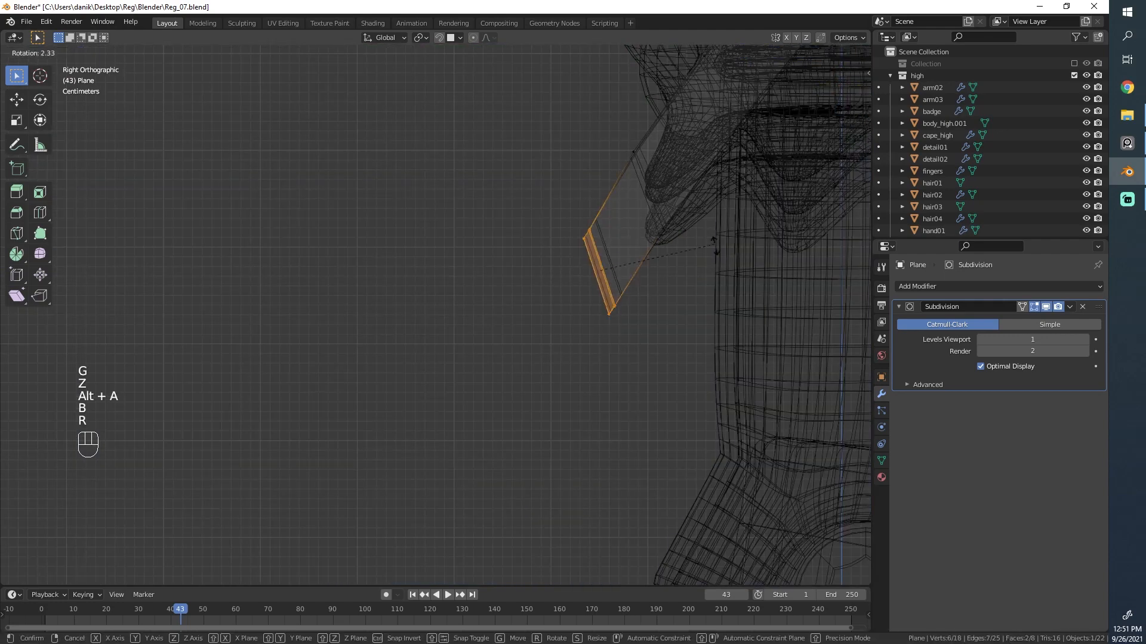
pyautogui.click(722, 308)
pyautogui.press('z')
pyautogui.moveTo(662, 280)
pyautogui.mouseDown(button='middle')
pyautogui.moveTo(583, 319)
pyautogui.moveTo(537, 315)
pyautogui.moveTo(548, 304)
pyautogui.moveTo(431, 303)
pyautogui.moveTo(423, 229)
pyautogui.moveTo(396, 257)
pyautogui.mouseUp(button='middle')
pyautogui.press('Tab')
# Step: Box-select the pair of edges just behind the front tip in the side wireframe view and rotate them
pyautogui.scroll(-6, 548, 303)
pyautogui.hotkey('alt', 'a')
pyautogui.press('Tab')
pyautogui.scroll(4, 423, 229)
pyautogui.press('z')
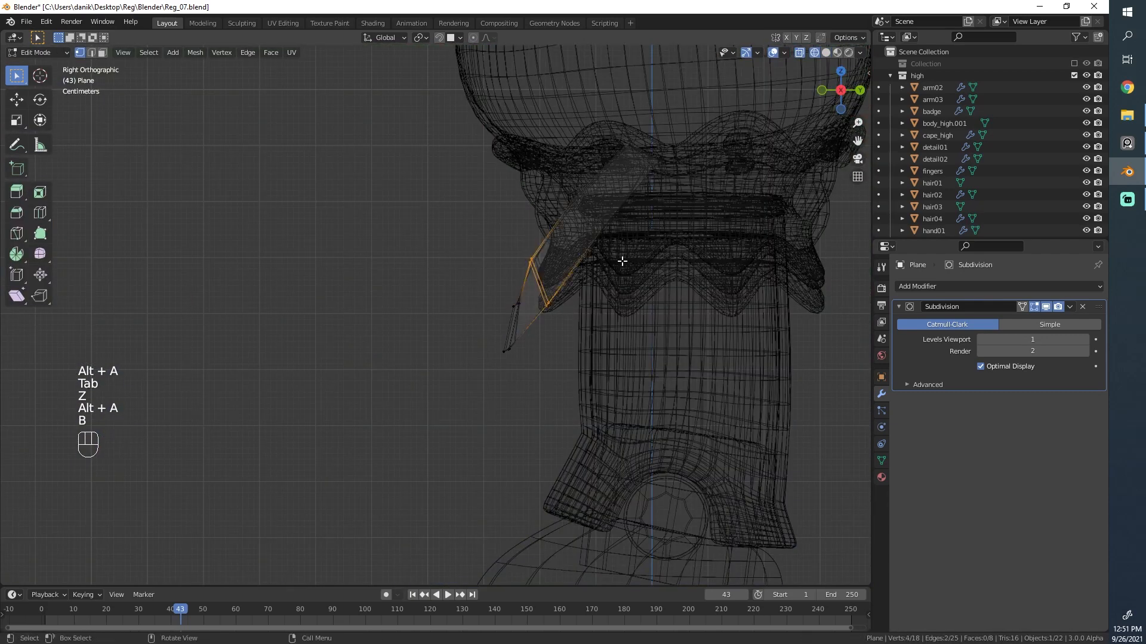
pyautogui.press('r')
pyautogui.click(616, 302)
pyautogui.press('z')
pyautogui.moveTo(617, 302); pyautogui.dragTo(596, 350, button='middle')
pyautogui.press('Tab')
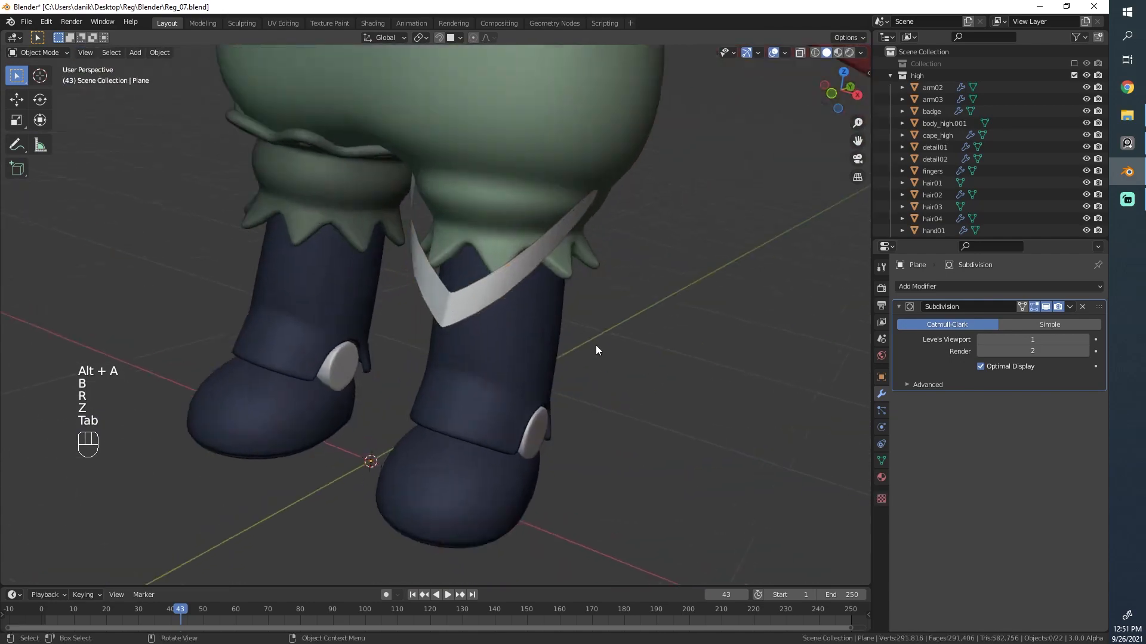
# Step: Select the two edge loops flanking the front tip and move them along Y
pyautogui.press('Tab')
pyautogui.scroll(3, 480, 305)
pyautogui.moveTo(468, 310); pyautogui.dragTo(429, 354, button='middle')
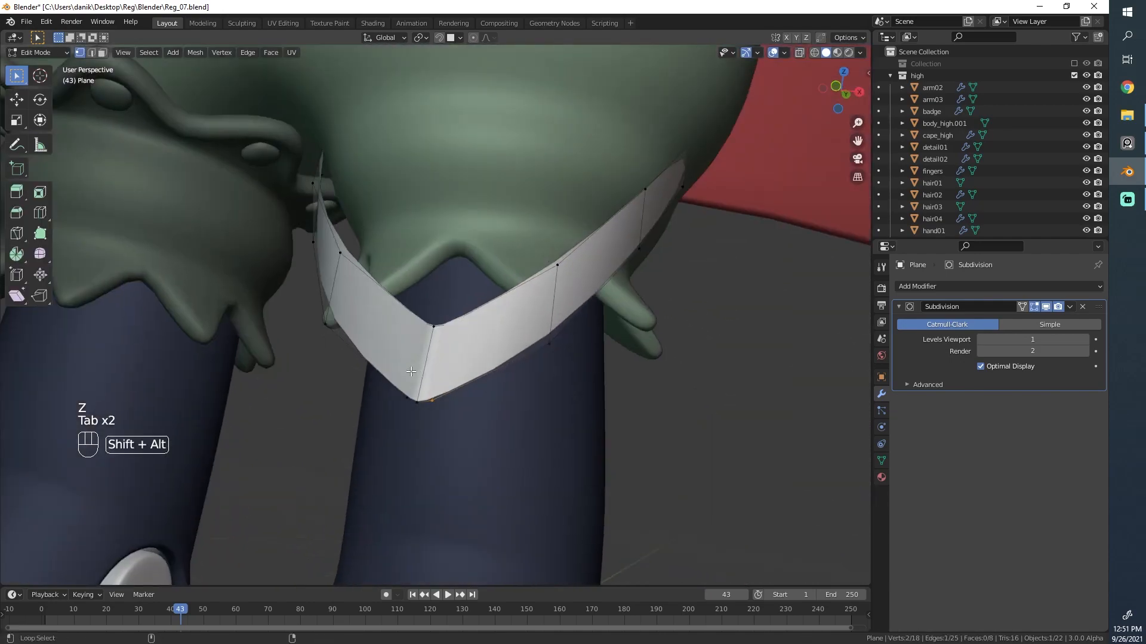
pyautogui.moveTo(556, 377); pyautogui.dragTo(411, 376, button='middle')
pyautogui.press('z')
pyautogui.moveTo(287, 373); pyautogui.dragTo(381, 243, button='middle')
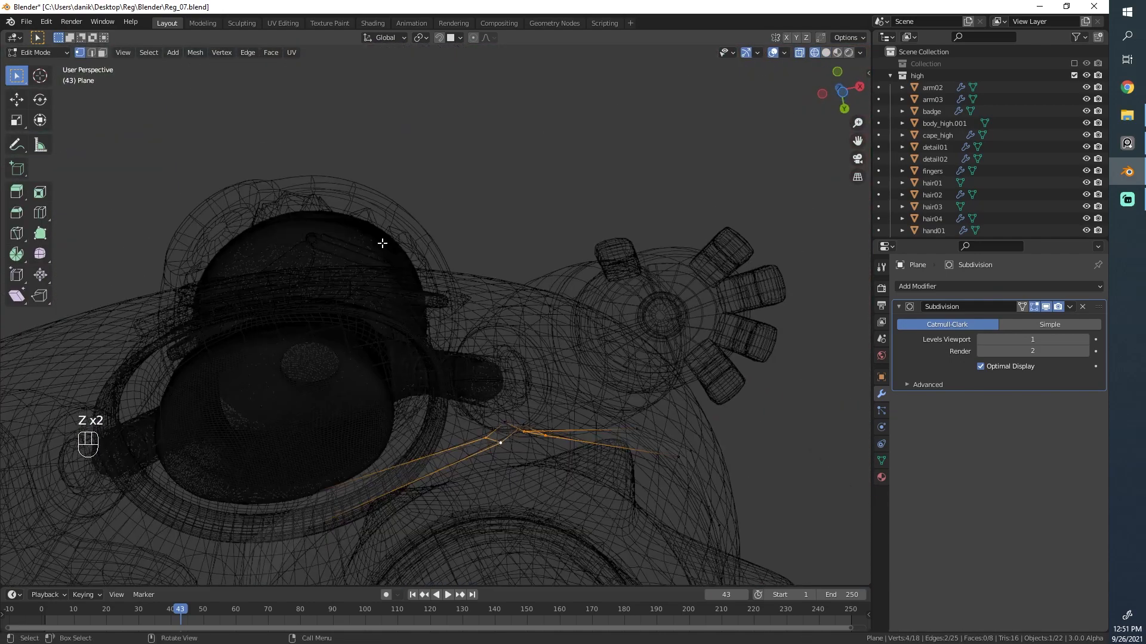
pyautogui.press('g')
pyautogui.press('y')
pyautogui.click(450, 271)
# Step: Check the strip in solid shading and move the two loops flanking the tip again
pyautogui.press('z')
pyautogui.moveTo(465, 272)
pyautogui.mouseDown(button='middle')
pyautogui.moveTo(458, 359)
pyautogui.moveTo(388, 364)
pyautogui.moveTo(476, 327)
pyautogui.moveTo(514, 348)
pyautogui.moveTo(390, 309)
pyautogui.moveTo(424, 522)
pyautogui.moveTo(446, 449)
pyautogui.moveTo(445, 266)
pyautogui.moveTo(493, 258)
pyautogui.moveTo(481, 203)
pyautogui.moveTo(414, 352)
pyautogui.moveTo(460, 242)
pyautogui.moveTo(374, 225)
pyautogui.mouseUp(button='middle')
pyautogui.press('Tab')
pyautogui.scroll(-4, 388, 364)
pyautogui.scroll(-2, 514, 347)
pyautogui.press('Tab')
pyautogui.press('Tab')
pyautogui.scroll(1, 446, 449)
pyautogui.moveTo(555, 243); pyautogui.dragTo(398, 266, button='middle')
pyautogui.press('Tab')
pyautogui.press('g')
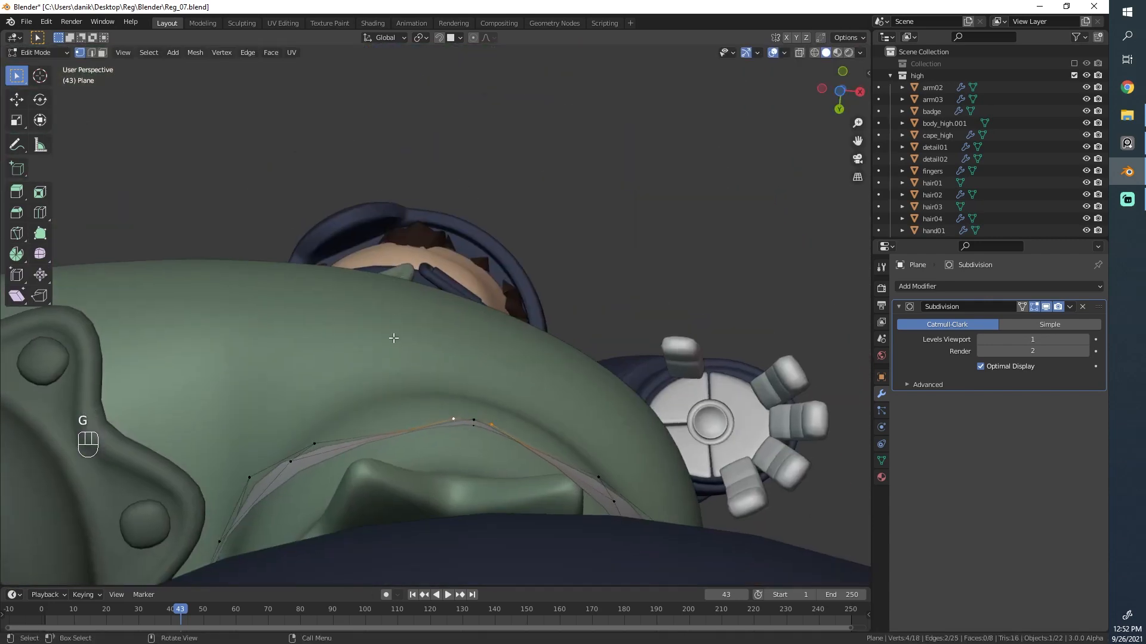
# Step: Add a loop cut on each side of the front tip and move both outward, the first about -0.009 m in Y
pyautogui.click(373, 439)
pyautogui.press('g')
pyautogui.click(374, 403)
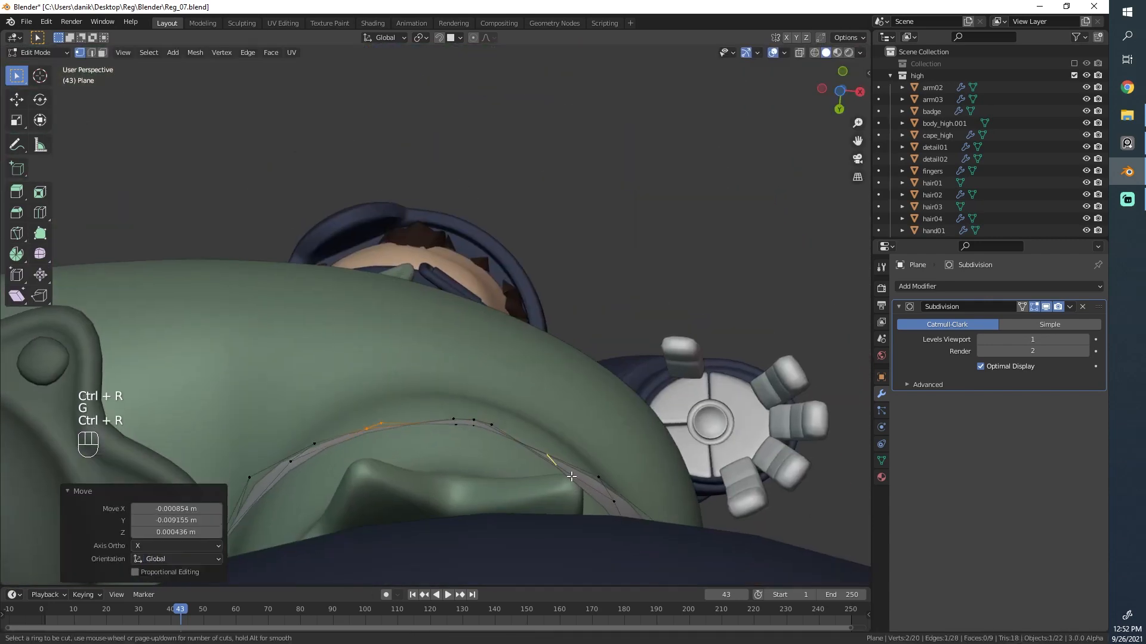
pyautogui.click(572, 476)
pyautogui.press('g')
pyautogui.click(577, 457)
pyautogui.moveTo(454, 334); pyautogui.dragTo(428, 386, button='middle')
pyautogui.press('Tab')
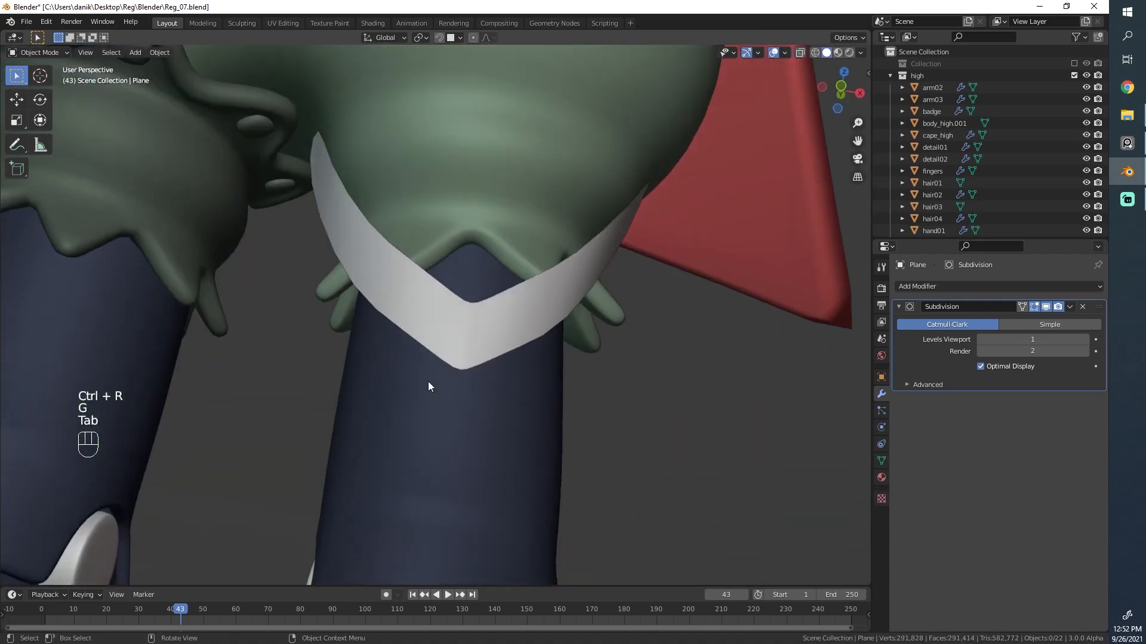
# Step: Reposition the edge loops on both sides of the front tip to smooth the strip's curve, and clear the selection
pyautogui.press('Tab')
pyautogui.moveTo(555, 238); pyautogui.dragTo(544, 207, button='middle')
pyautogui.press('g')
pyautogui.click(560, 272)
pyautogui.keyDown('alt'); pyautogui.click(409, 273); pyautogui.keyUp('alt')
pyautogui.press('g')
pyautogui.click(406, 278)
pyautogui.hotkey('alt', 'a')
# Step: Move the edge loop near the strip's outer back end slightly downward
pyautogui.scroll(-4, 380, 298)
pyautogui.press('Tab')
pyautogui.press('Tab')
pyautogui.scroll(1, 573, 217)
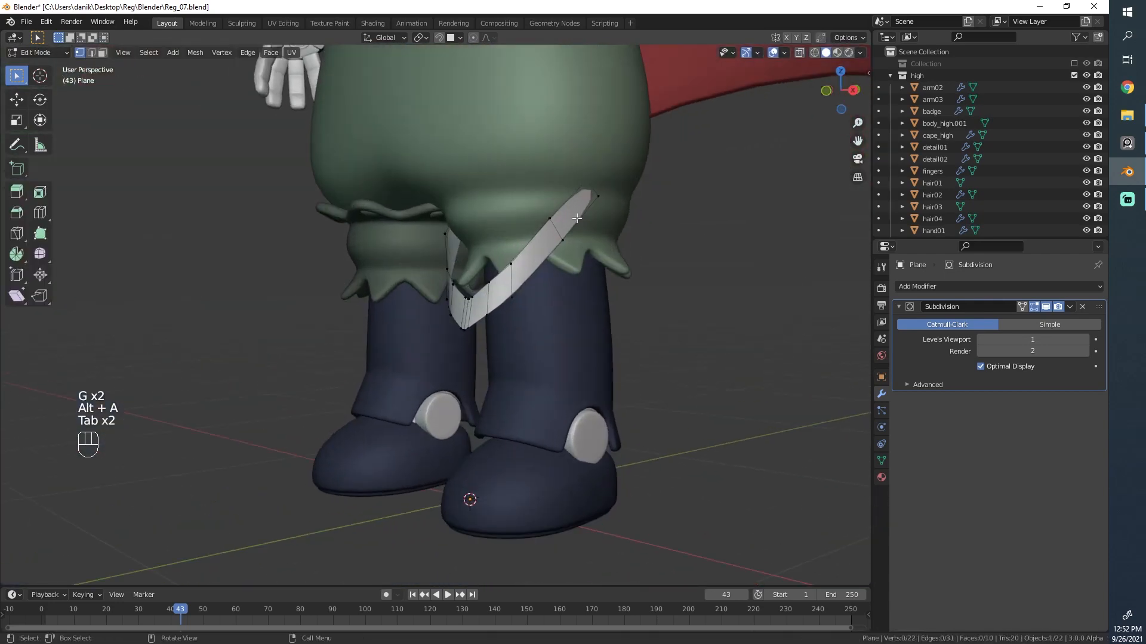
pyautogui.keyDown('alt'); pyautogui.click(550, 227); pyautogui.keyUp('alt')
pyautogui.press('g')
pyautogui.click(556, 236)
# Step: Add a loop cut near each back end of the strip
pyautogui.click(591, 201)
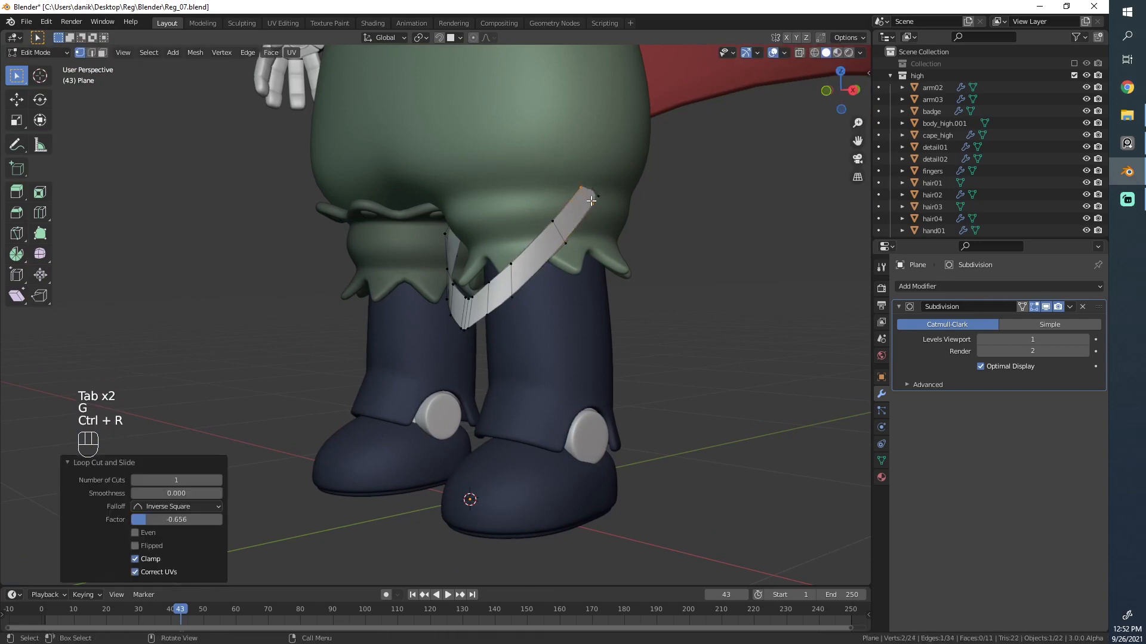
pyautogui.moveTo(590, 201); pyautogui.dragTo(508, 239, button='middle')
pyautogui.scroll(1, 430, 209)
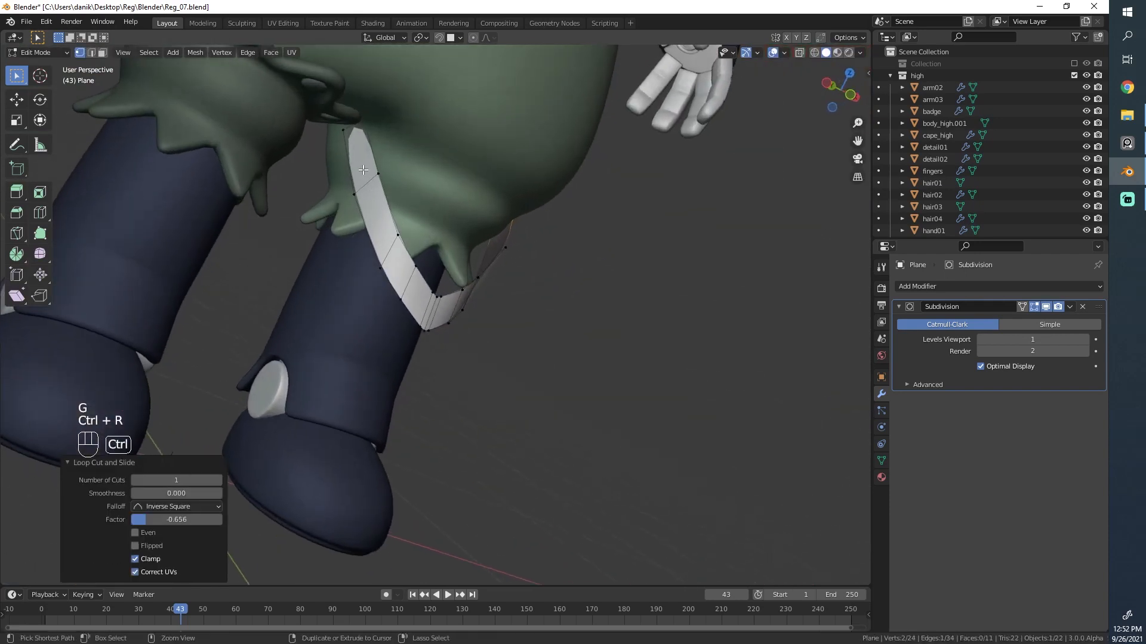
pyautogui.click(356, 139)
pyautogui.moveTo(356, 139); pyautogui.dragTo(411, 327, button='middle')
# Step: Select the lower and upper boundary edges of the strip's inner half, from its back end to the front tip
pyautogui.keyDown('ctrl'); pyautogui.click(433, 339); pyautogui.keyUp('ctrl')
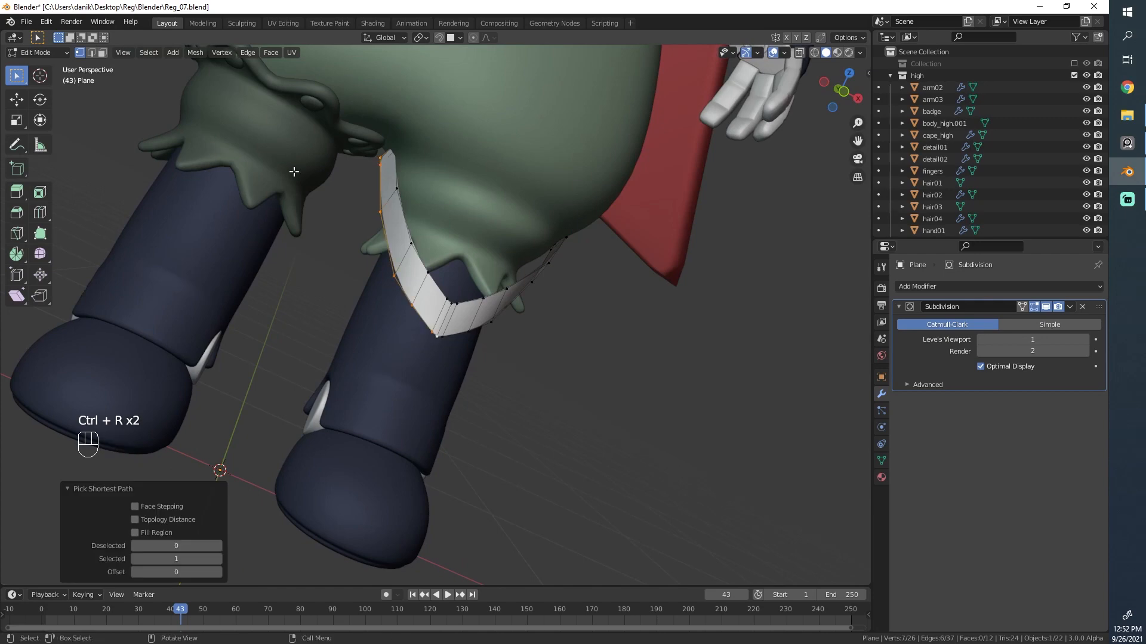
pyautogui.scroll(1, 142, 79)
pyautogui.moveTo(142, 79); pyautogui.dragTo(179, 56, button='middle')
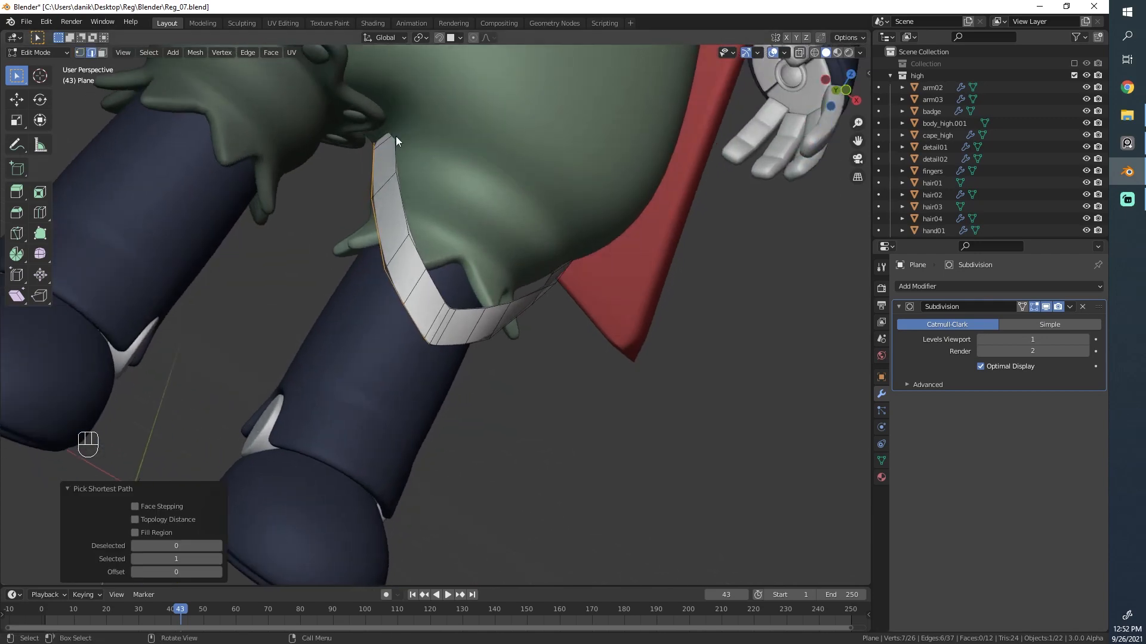
pyautogui.press('z')
pyautogui.keyDown('shift'); pyautogui.click(398, 129); pyautogui.keyUp('shift')
pyautogui.keyDown('ctrl'); pyautogui.click(442, 301); pyautogui.keyUp('ctrl')
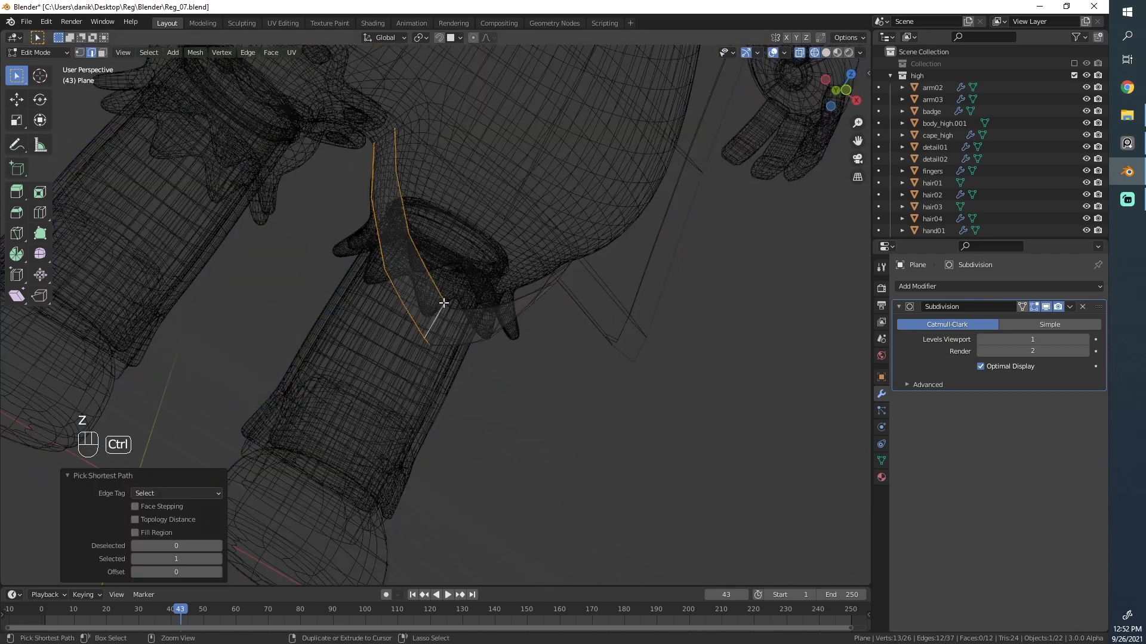
pyautogui.scroll(1, 453, 307)
pyautogui.moveTo(454, 307); pyautogui.dragTo(473, 318, button='middle')
pyautogui.keyDown('shift'); pyautogui.click(460, 297); pyautogui.keyUp('shift')
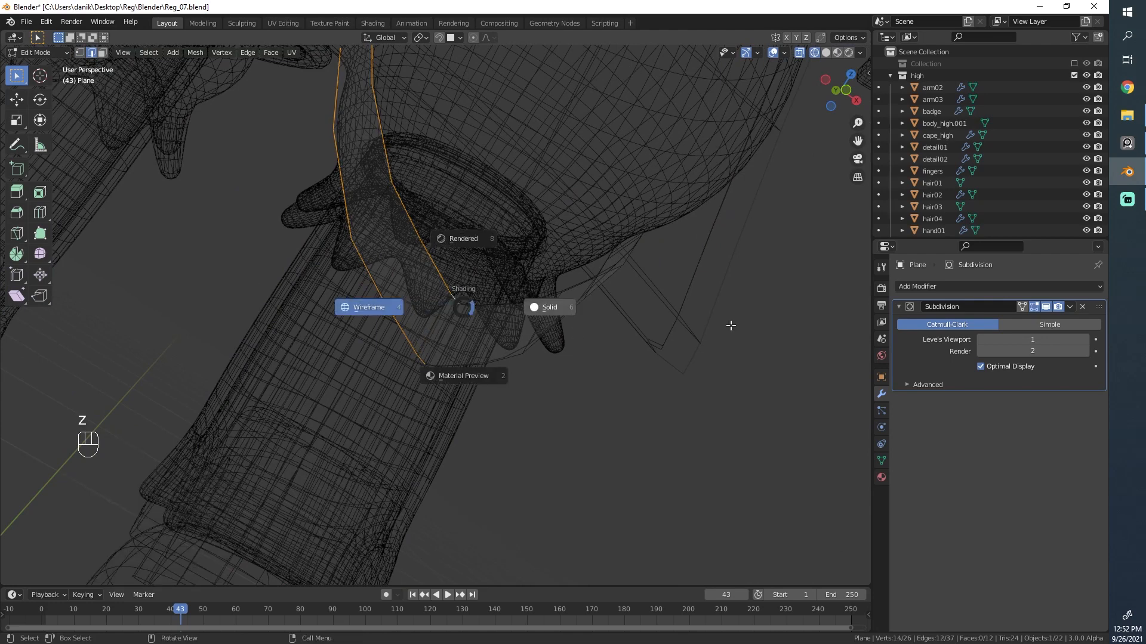
# Step: Apply LoopTools Relax to the selected boundary edges of the strip's inner half in solid shading
pyautogui.click(730, 325)
pyautogui.press('n')
pyautogui.scroll(-1, 484, 249)
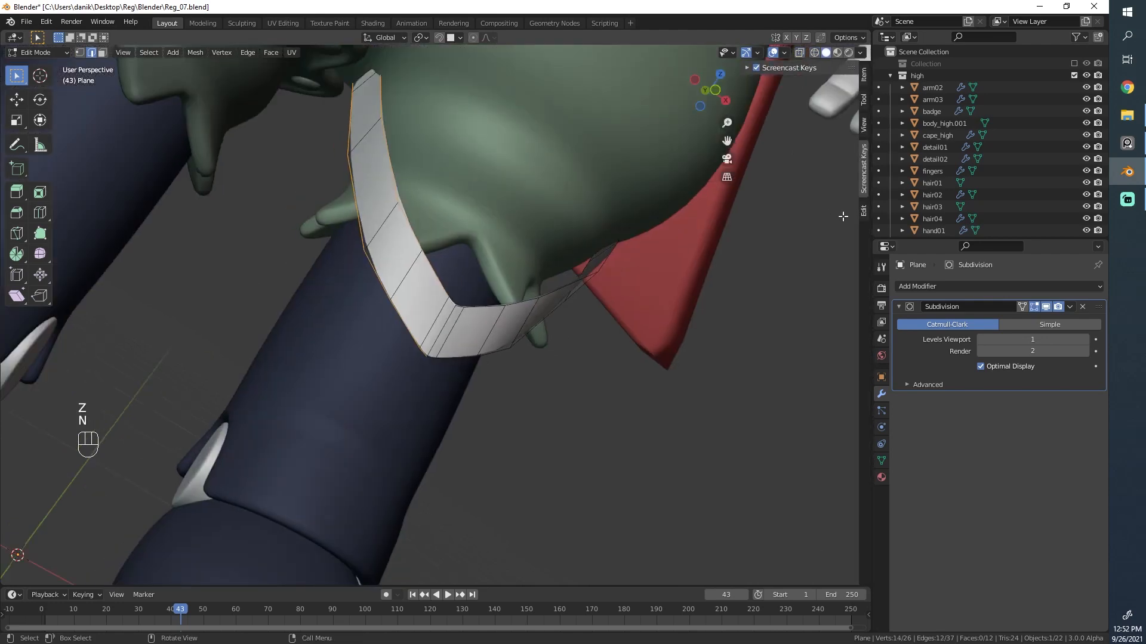
pyautogui.click(863, 211)
pyautogui.click(803, 159)
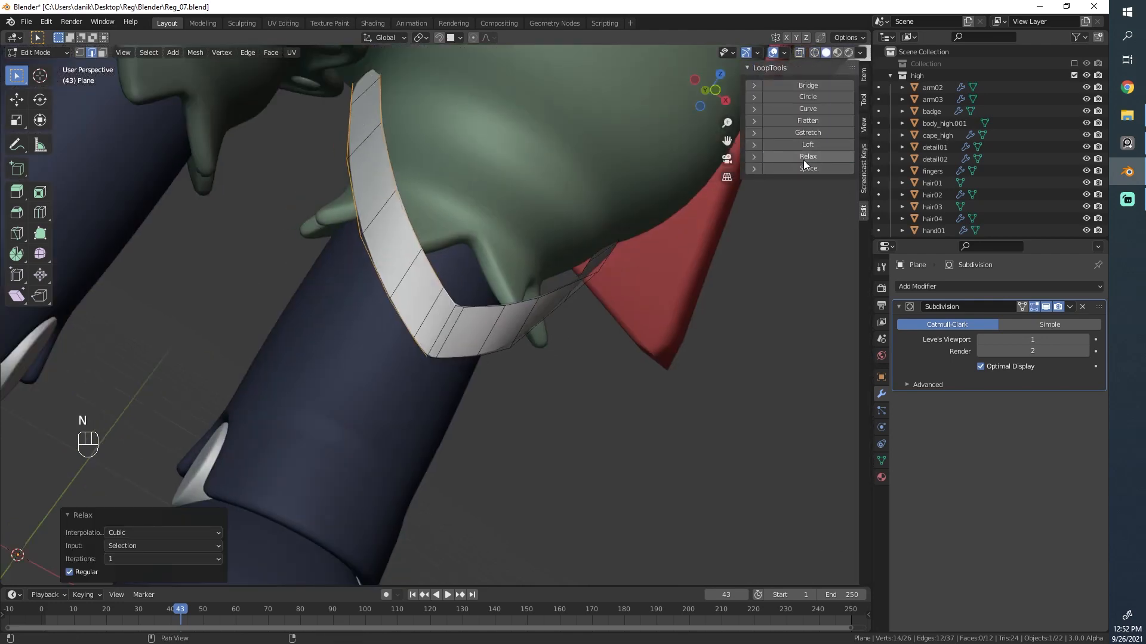
# Step: Select both boundary edge paths of the strip's outer half and smooth them with LoopTools Relax
pyautogui.click(428, 359)
pyautogui.moveTo(486, 368); pyautogui.dragTo(358, 334, button='middle')
pyautogui.scroll(-3, 642, 322)
pyautogui.keyDown('shift'); pyautogui.moveTo(686, 281); pyautogui.dragTo(638, 337, button='middle'); pyautogui.keyUp('shift')
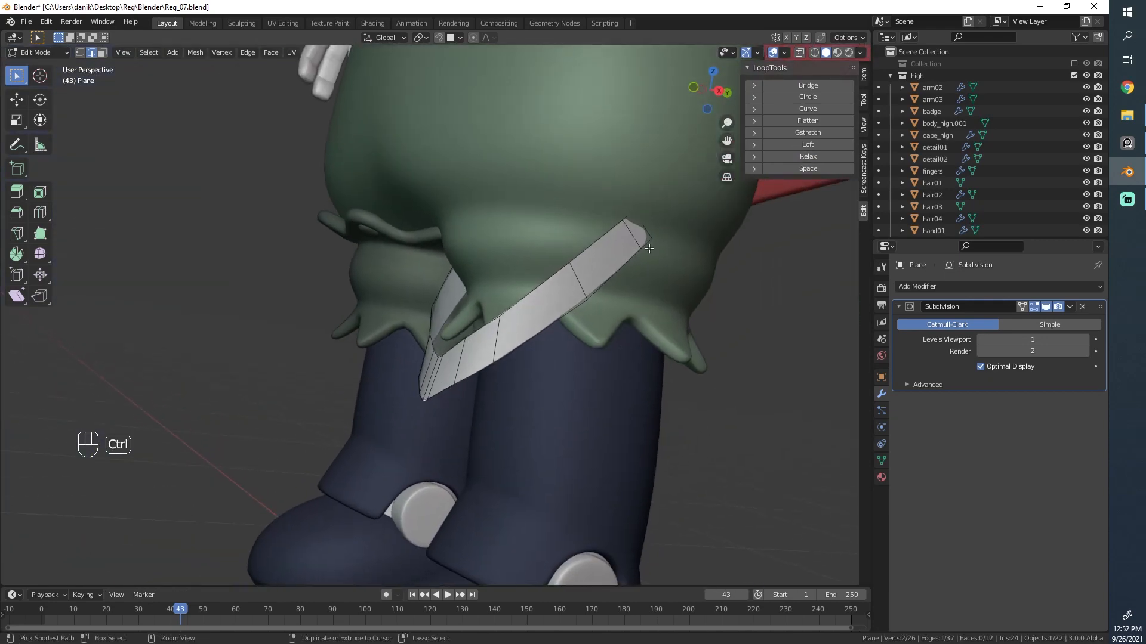
pyautogui.keyDown('ctrl'); pyautogui.click(649, 248); pyautogui.keyUp('ctrl')
pyautogui.moveTo(649, 248); pyautogui.dragTo(449, 329, button='middle')
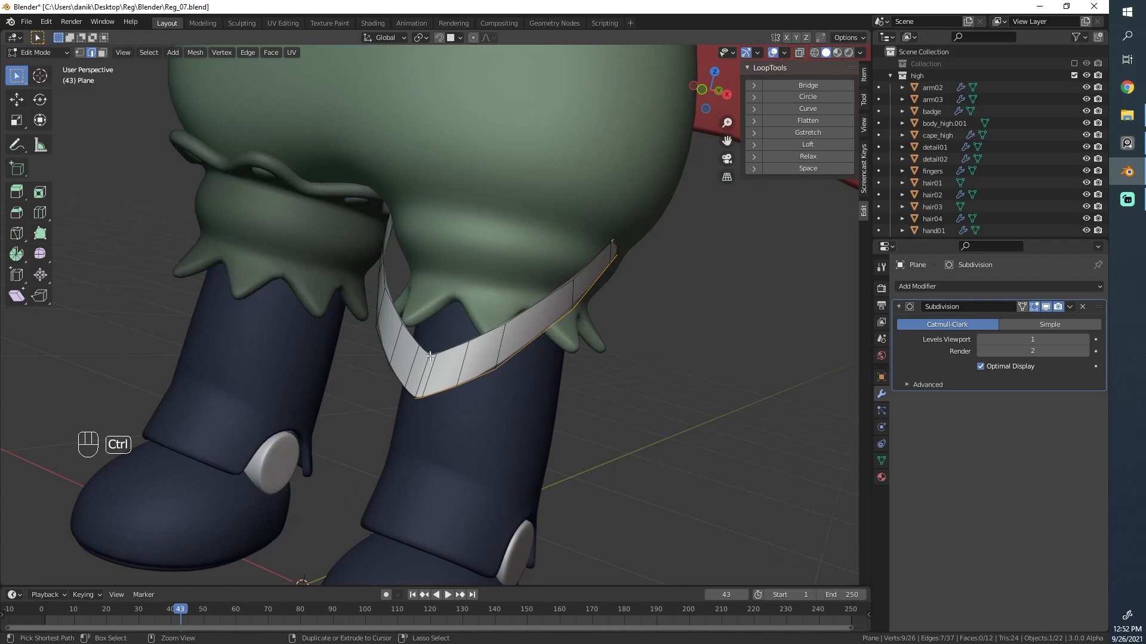
pyautogui.keyDown('ctrl'); pyautogui.click(431, 354); pyautogui.keyUp('ctrl')
pyautogui.click(811, 171)
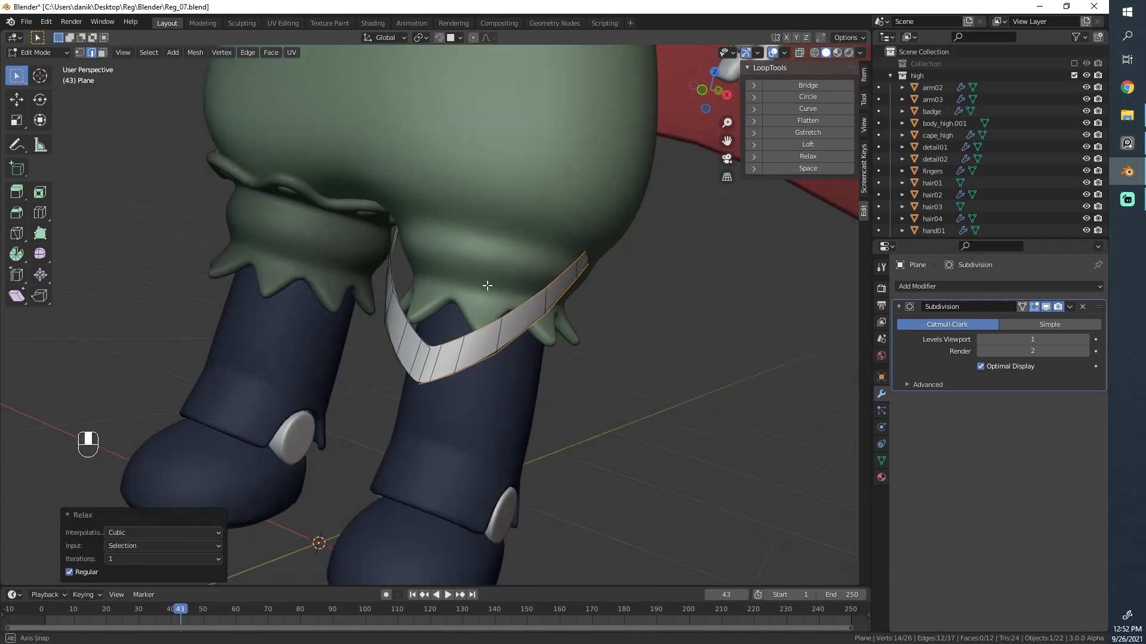
# Step: Move and rotate the cross edge near the strip's outer back end
pyautogui.press('Tab')
pyautogui.moveTo(486, 289); pyautogui.dragTo(488, 264, button='middle')
pyautogui.press('Tab')
pyautogui.scroll(2, 487, 263)
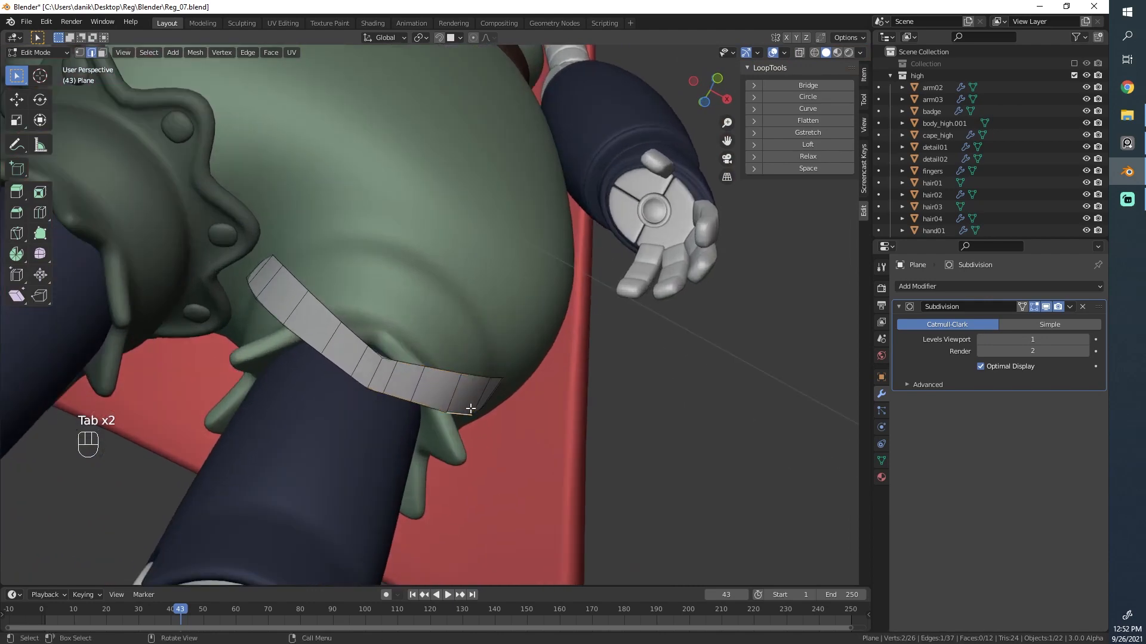
pyautogui.press('g')
pyautogui.press('r')
pyautogui.click(493, 400)
# Step: Rotate further cross edges along the strip's outer half to follow the leg's curve
pyautogui.moveTo(492, 399); pyautogui.dragTo(399, 273, button='middle')
pyautogui.keyDown('shift'); pyautogui.click(557, 377); pyautogui.keyUp('shift')
pyautogui.press('r')
pyautogui.click(592, 338)
pyautogui.keyDown('alt'); pyautogui.click(477, 377); pyautogui.keyUp('alt')
pyautogui.press('r')
pyautogui.click(531, 370)
# Step: Move the selected cross edge on the strip's outer half slightly and rotate it
pyautogui.press('Tab')
pyautogui.press('Tab')
pyautogui.press('g')
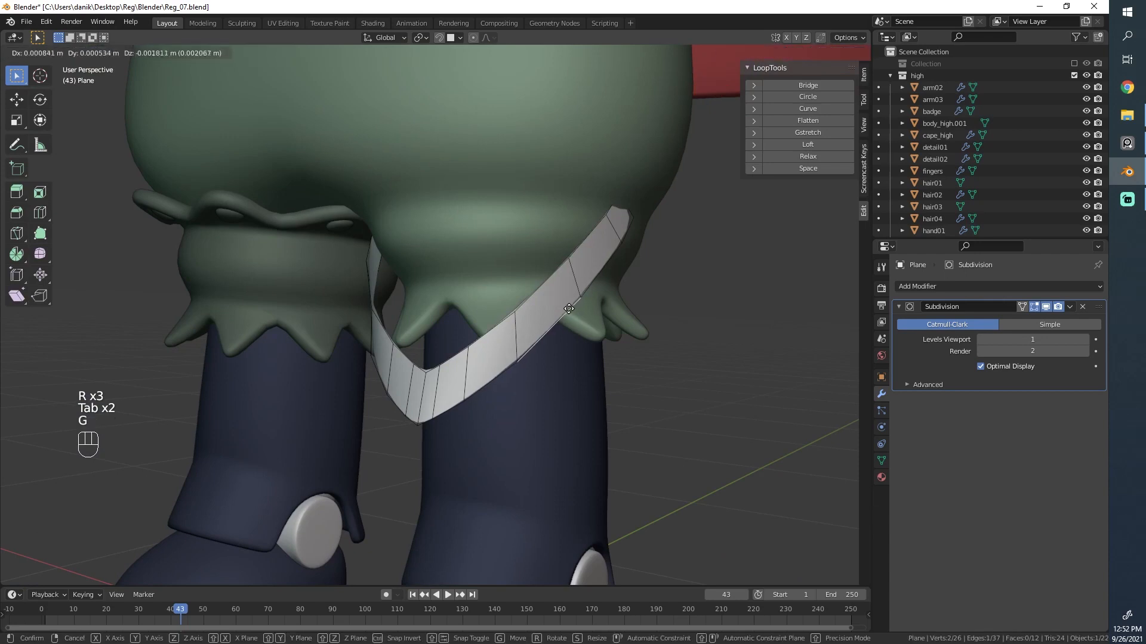
pyautogui.click(685, 310)
pyautogui.press('r')
pyautogui.click(685, 311)
# Step: Leave mesh editing and add a Solidify modifier to the strip
pyautogui.press('Tab')
pyautogui.click(1015, 287)
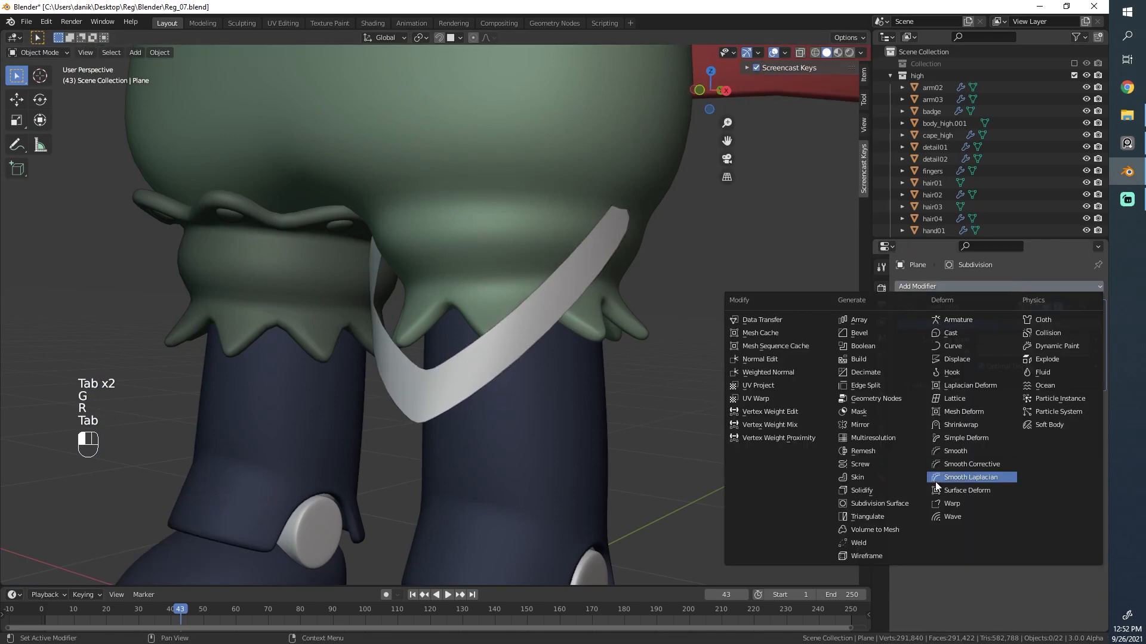
pyautogui.click(886, 490)
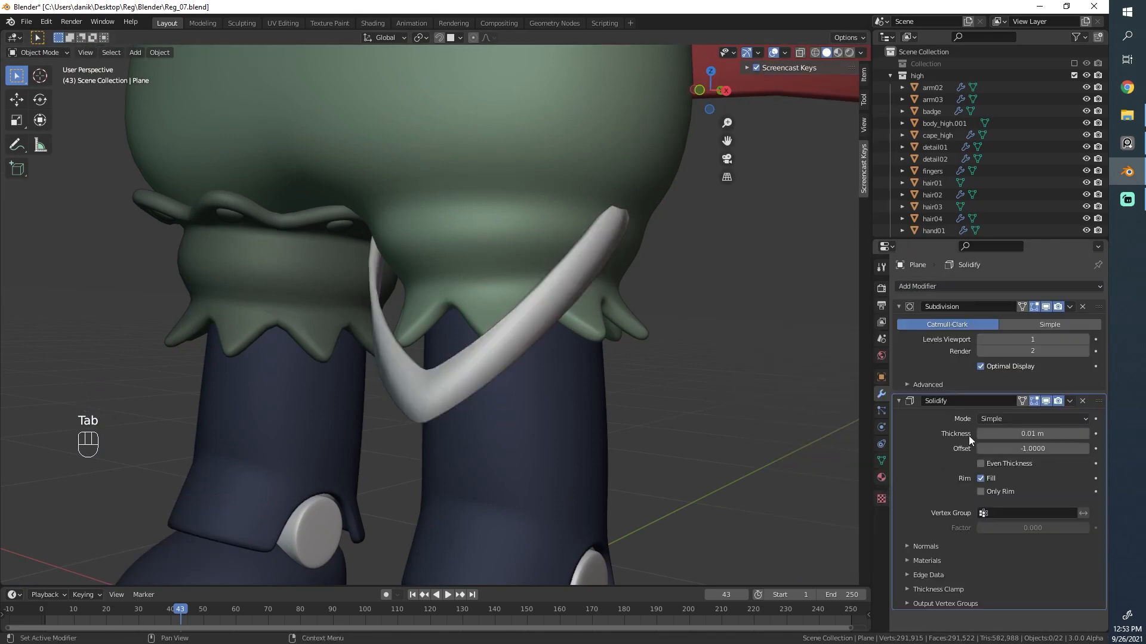
# Step: Set the strip's Solidify thickness to 0.012 m and collapse the Subdivision modifier's settings
pyautogui.moveTo(1033, 434); pyautogui.dragTo(1049, 434)
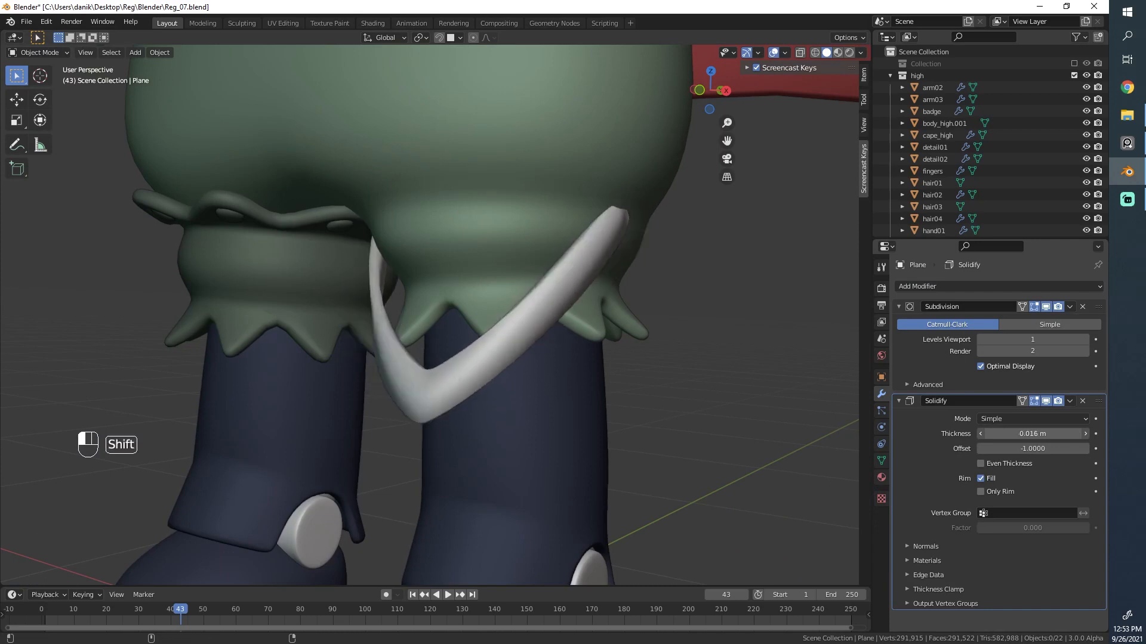
pyautogui.moveTo(832, 394); pyautogui.dragTo(29, 380, button='middle')
pyautogui.click(898, 307)
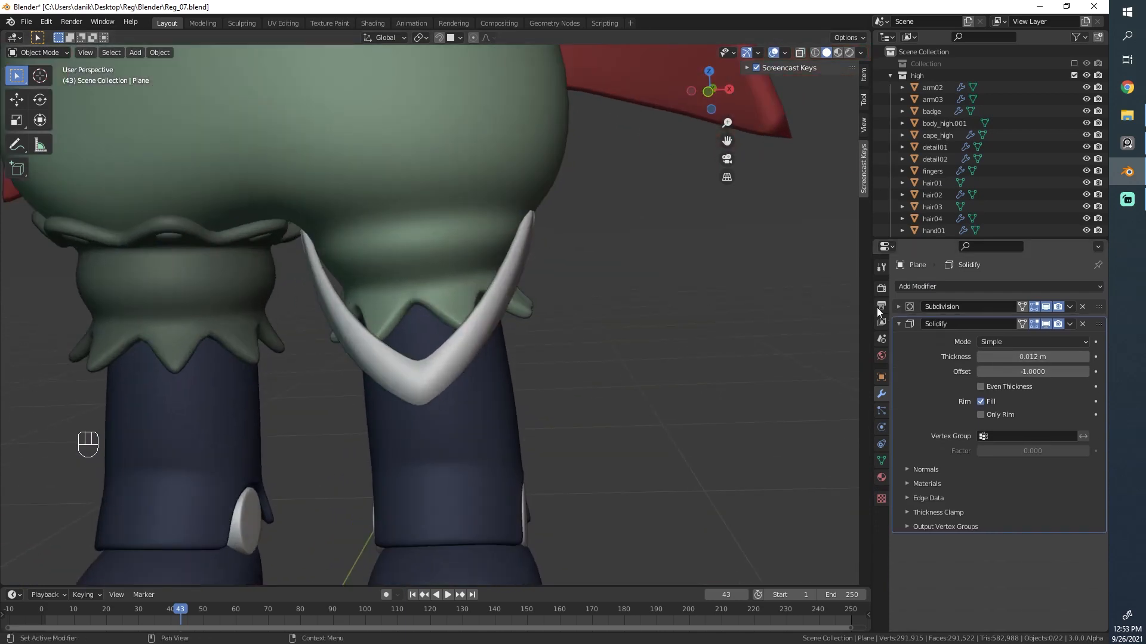
# Step: Add two lengthwise loop cuts, one toward the strip's upper edge with factor -0.541 and one toward its lower edge
pyautogui.moveTo(477, 358); pyautogui.dragTo(453, 359, button='middle')
pyautogui.press('Tab')
pyautogui.scroll(3, 518, 349)
pyautogui.hotkey('ctrl', 'r')
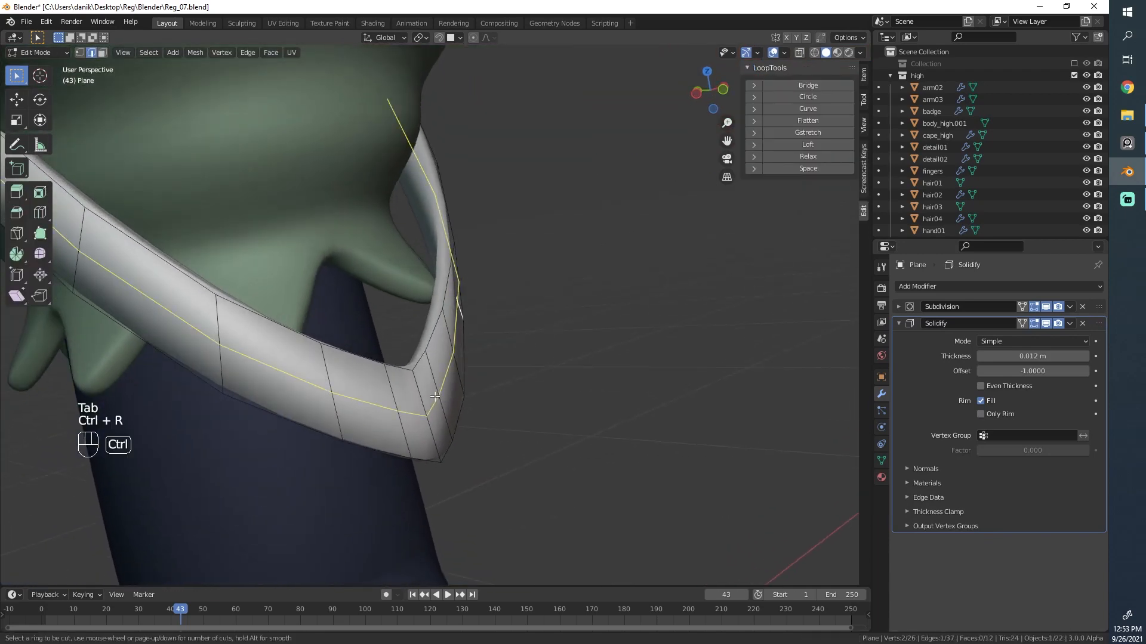
pyautogui.click(436, 392)
pyautogui.click(427, 367)
pyautogui.hotkey('ctrl', 'r')
pyautogui.click(433, 417)
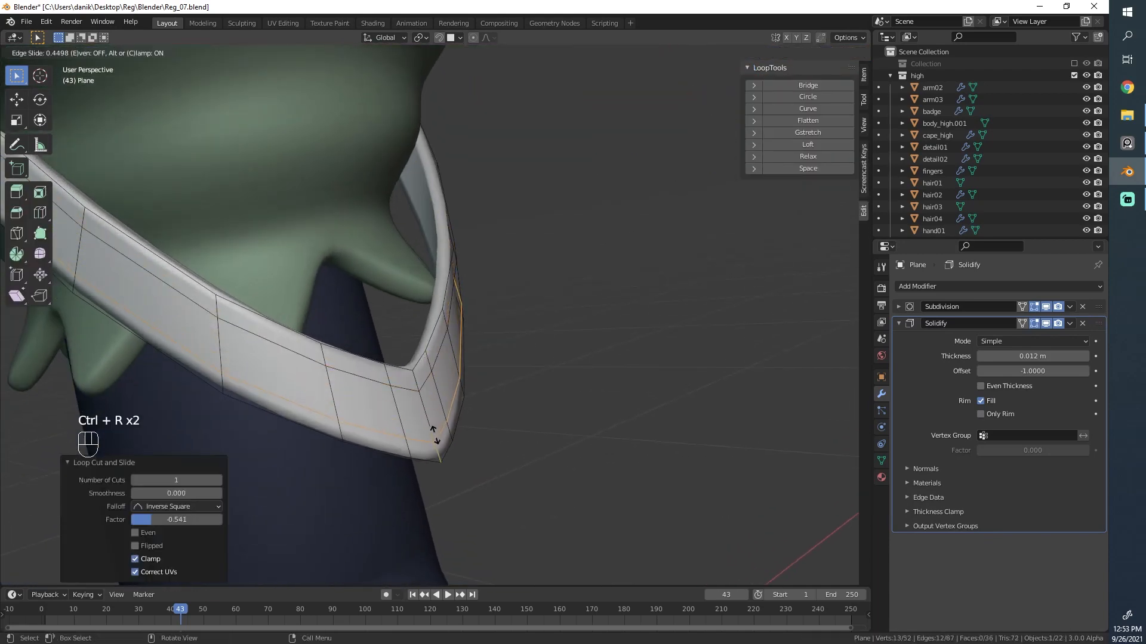
pyautogui.click(436, 435)
pyautogui.press('Tab')
# Step: Examine the band's edge sharpness and its fit around the leg from a distance and up close
pyautogui.scroll(-8, 493, 396)
pyautogui.moveTo(493, 395); pyautogui.dragTo(589, 310, button='middle')
pyautogui.scroll(4, 431, 378)
pyautogui.scroll(3, 521, 290)
pyautogui.scroll(-9, 525, 289)
pyautogui.scroll(9, 464, 341)
pyautogui.press('Tab')
pyautogui.scroll(-3, 464, 341)
pyautogui.press('Tab')
pyautogui.scroll(3, 459, 317)
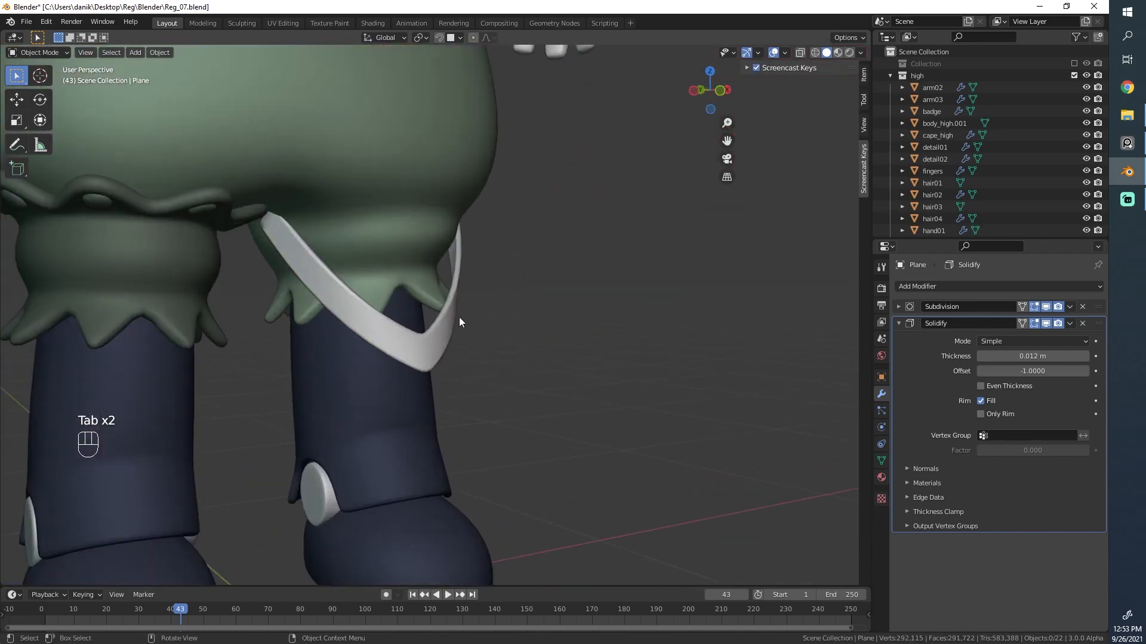
# Step: Slide the selected lower lengthwise edge loop slightly across the band's width and leave mesh editing
pyautogui.press('Tab')
pyautogui.press('g')
pyautogui.press('g')
pyautogui.click(398, 327)
pyautogui.press('Tab')
pyautogui.scroll(-9, 453, 338)
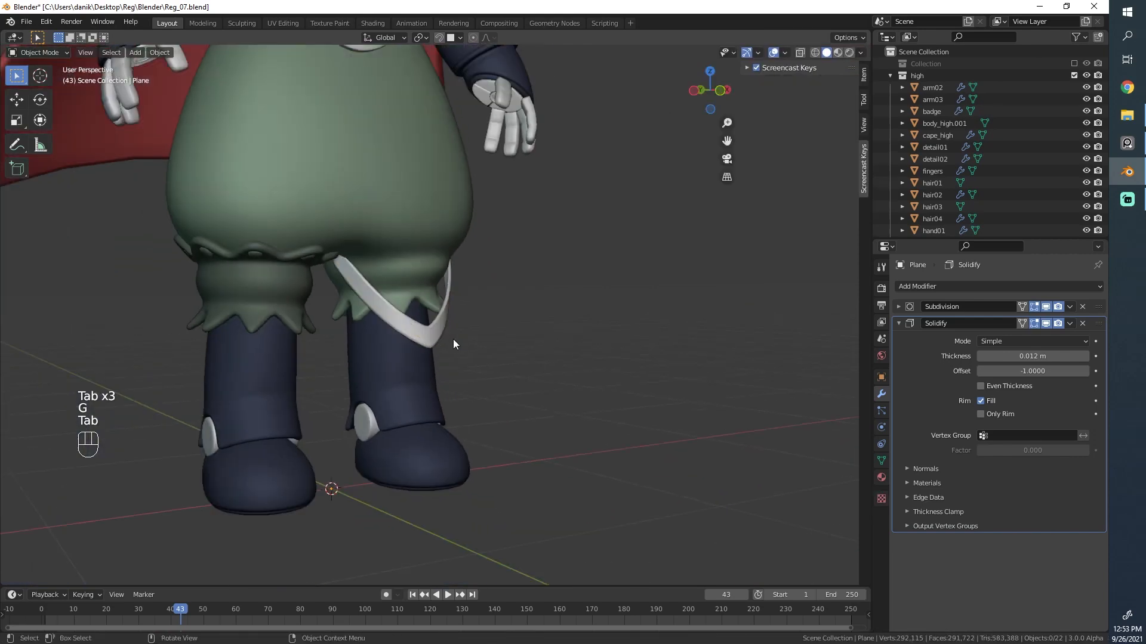
pyautogui.moveTo(453, 339); pyautogui.dragTo(368, 312, button='middle')
pyautogui.scroll(3, 369, 312)
pyautogui.scroll(-6, 466, 281)
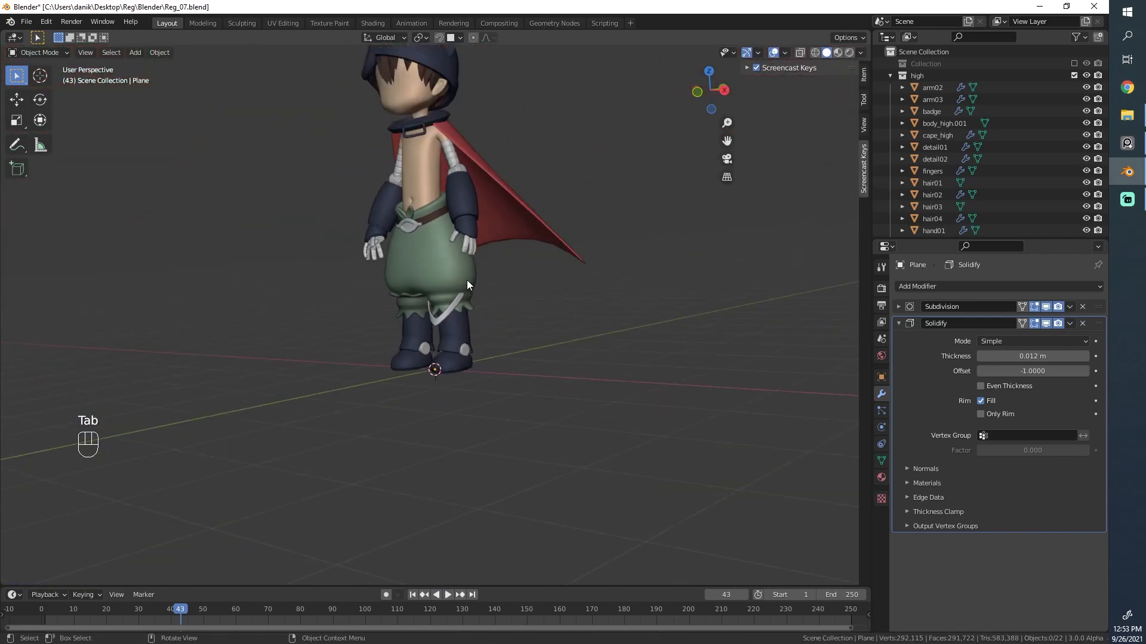
pyautogui.scroll(4, 463, 276)
pyautogui.scroll(4, 470, 264)
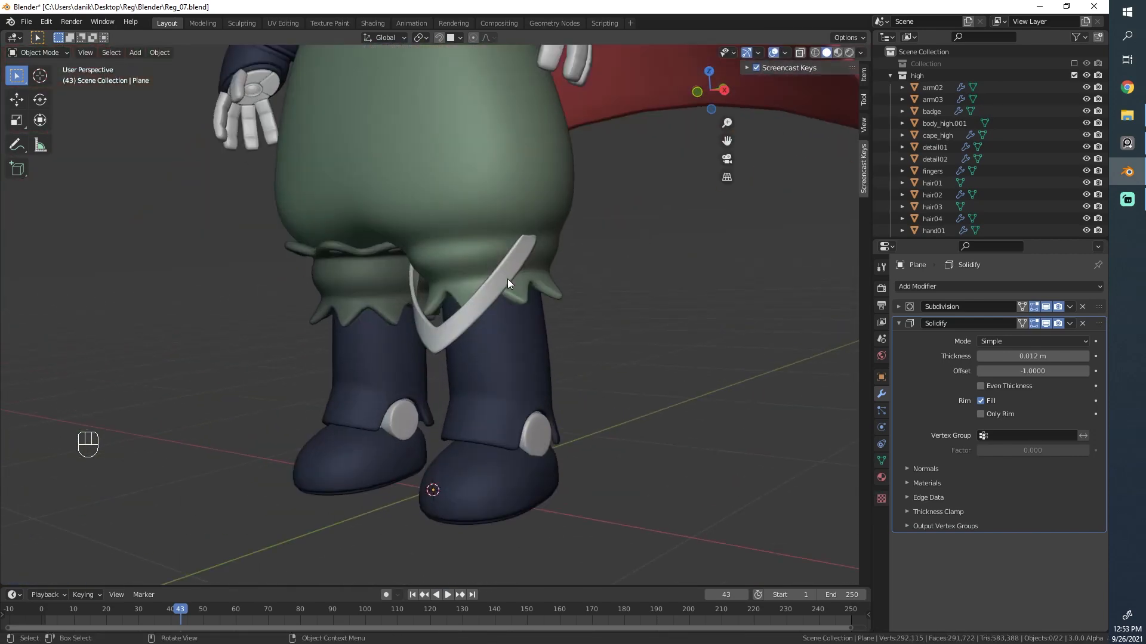
# Step: Select an edge on the band's inner half and nudge it slightly
pyautogui.press('Tab')
pyautogui.scroll(4, 482, 316)
pyautogui.keyDown('shift'); pyautogui.moveTo(424, 307); pyautogui.dragTo(500, 264, button='middle'); pyautogui.keyUp('shift')
pyautogui.scroll(2, 519, 292)
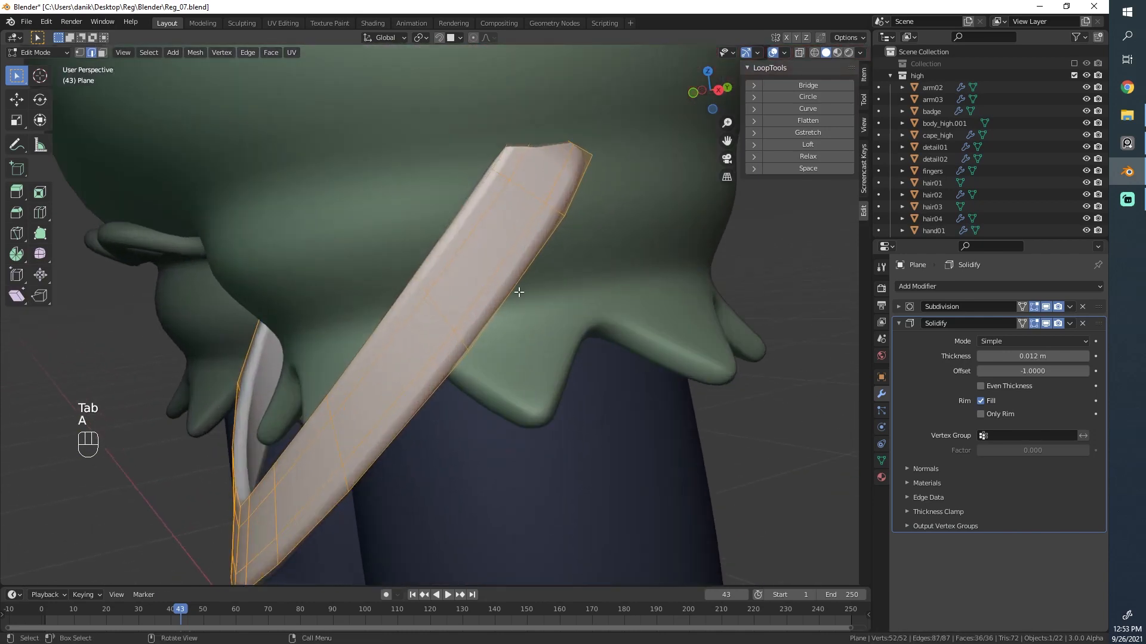
pyautogui.scroll(-4, 581, 304)
pyautogui.press('Tab')
pyautogui.press('Tab')
pyautogui.click(328, 366)
pyautogui.press('g')
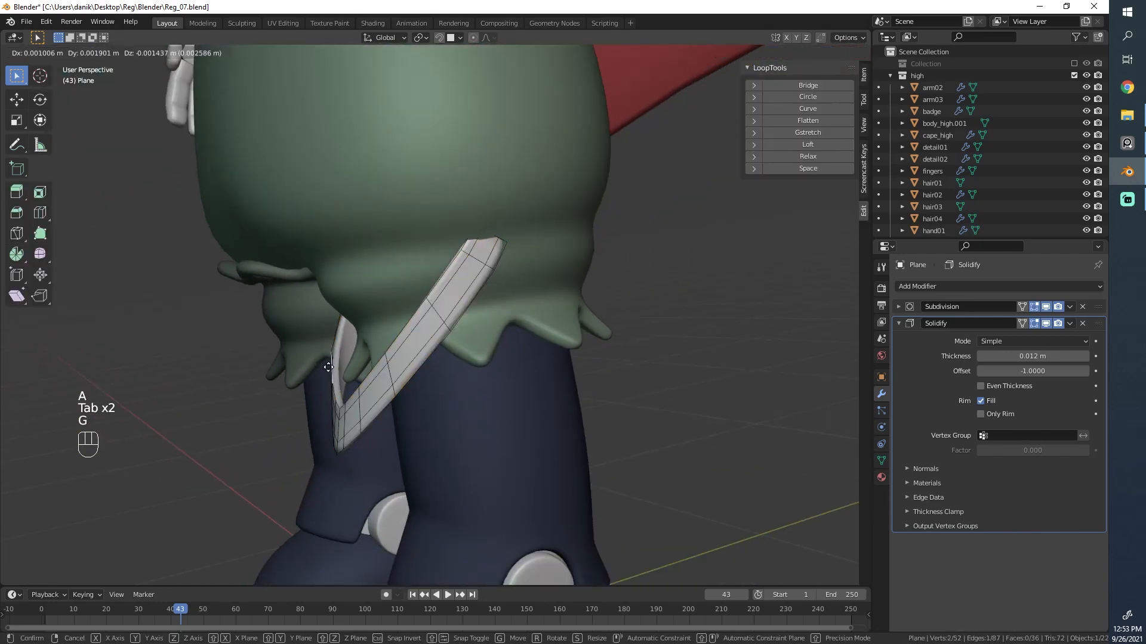
pyautogui.click(328, 366)
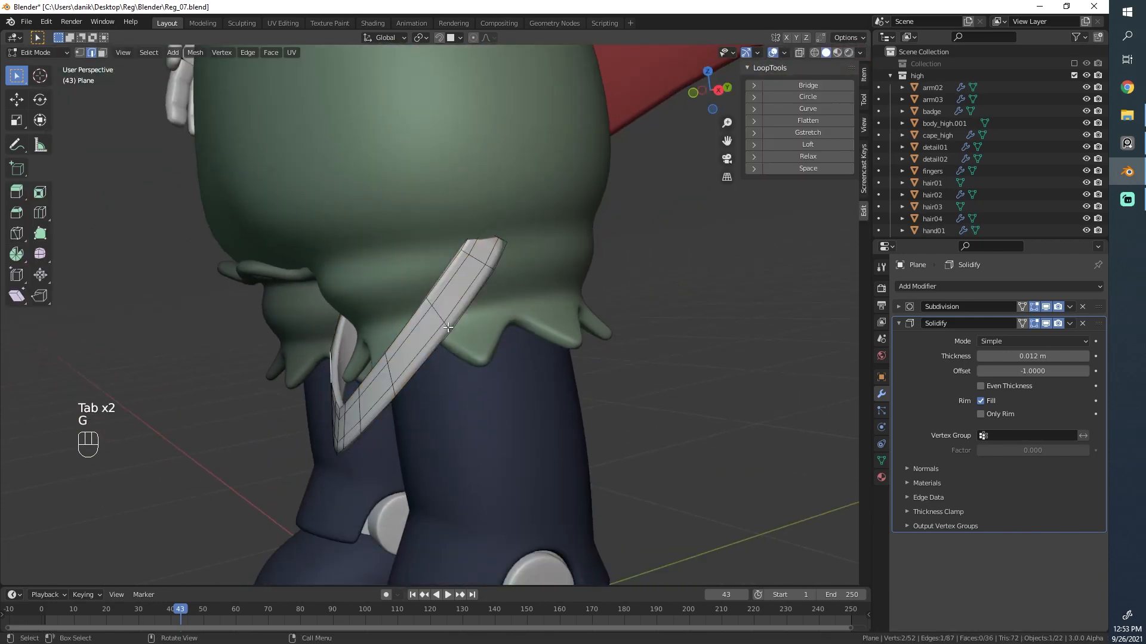
# Step: Leave mesh editing, duplicate the band in place and hide the original
pyautogui.click(898, 306)
pyautogui.click(1070, 306)
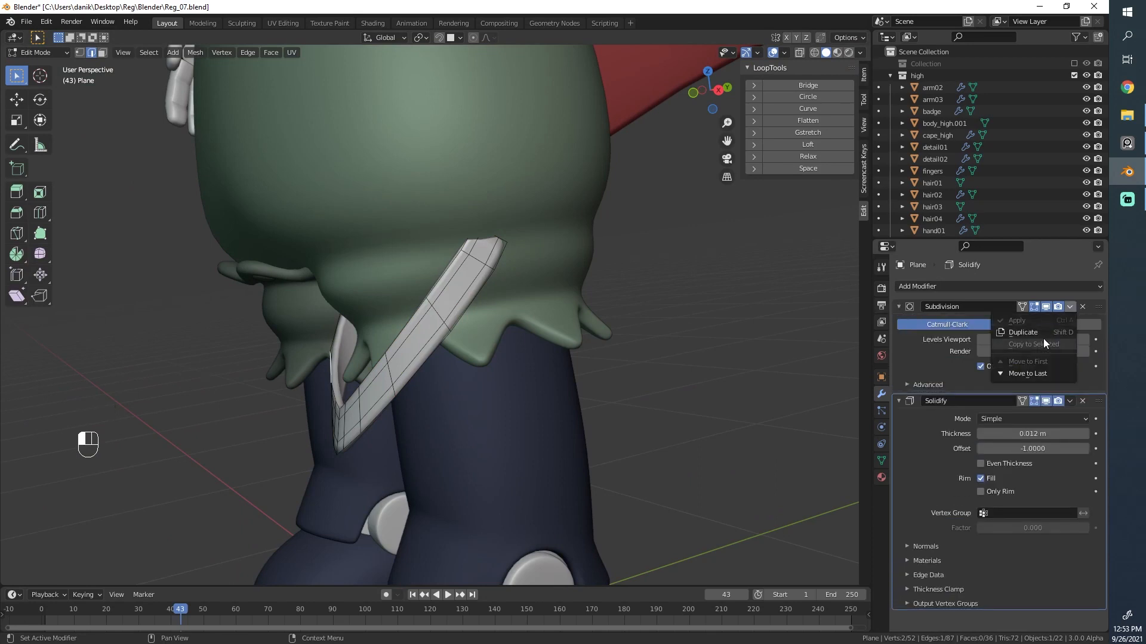
pyautogui.press('Tab')
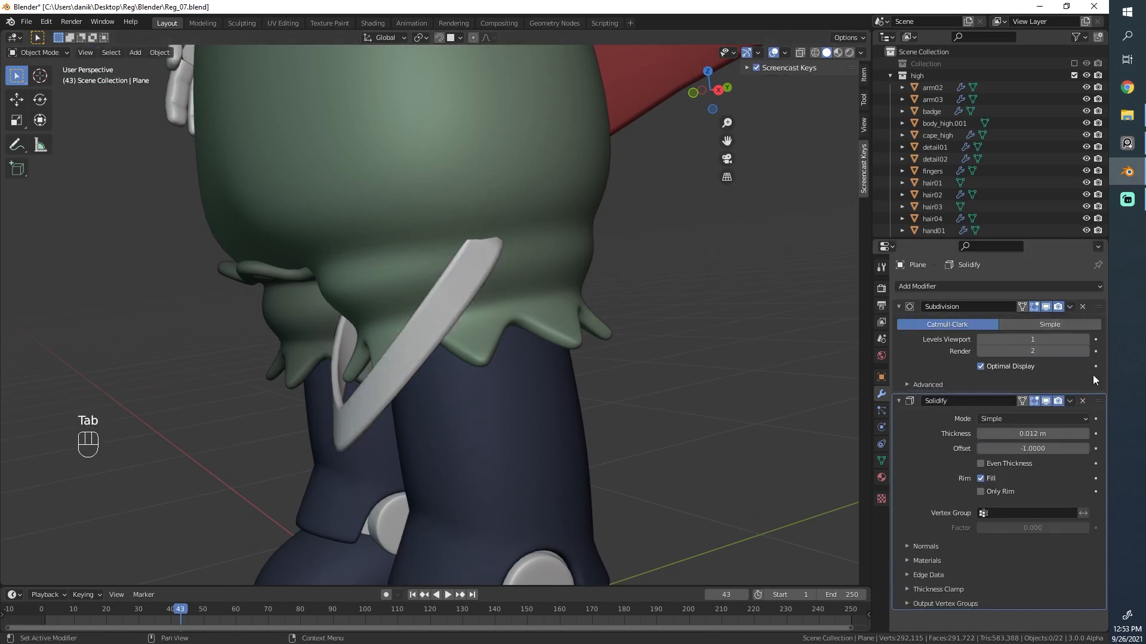
pyautogui.scroll(-1, 474, 350)
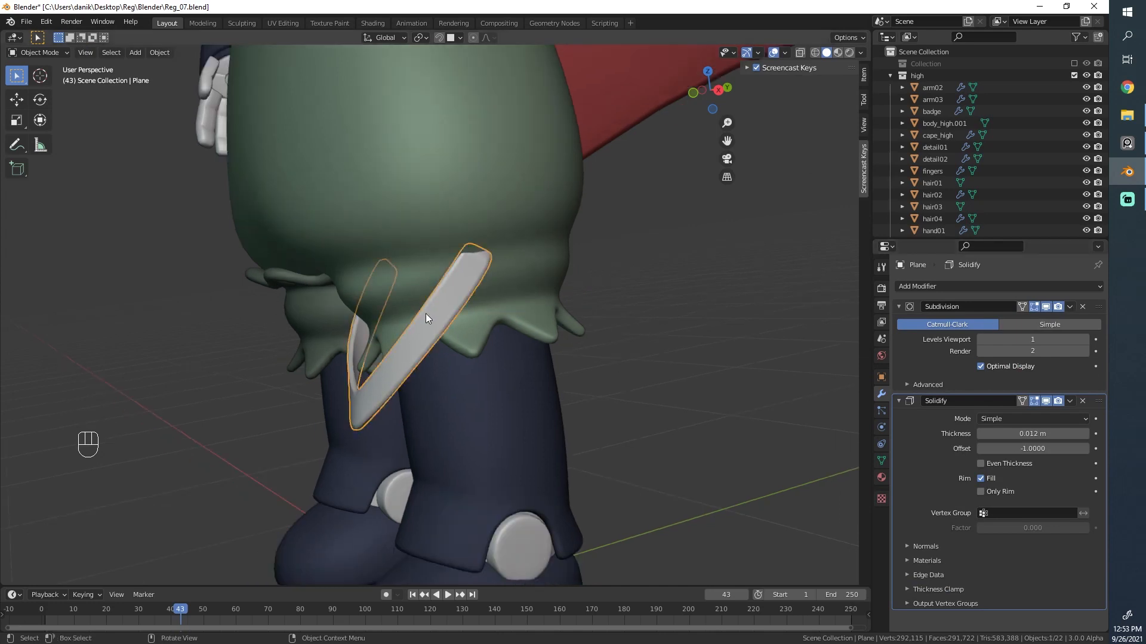
pyautogui.scroll(-5, 947, 172)
pyautogui.hotkey('shift', 'd')
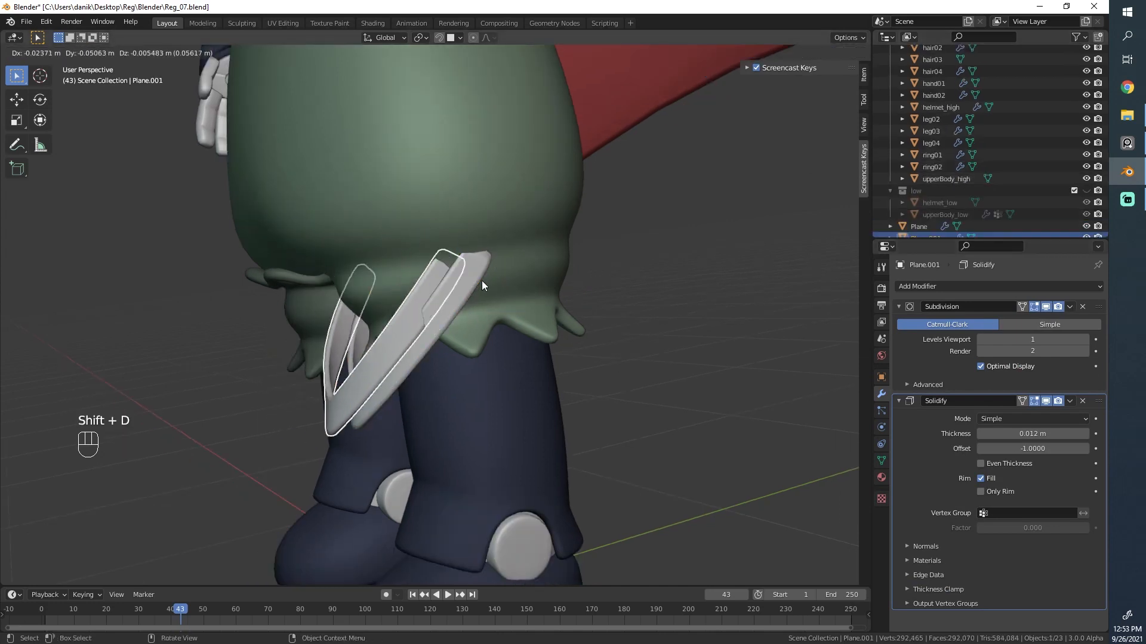
pyautogui.rightClick(482, 281)
pyautogui.scroll(-1, 1007, 196)
pyautogui.click(1086, 214)
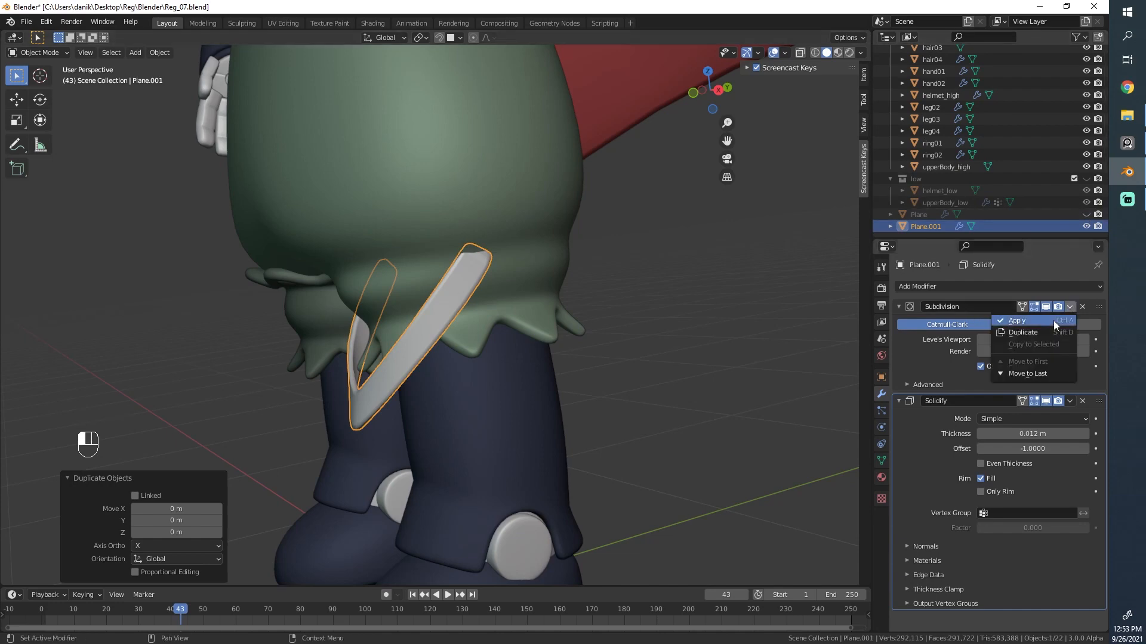
# Step: Apply the Subdivision and Solidify modifiers on the duplicated band
pyautogui.click(1054, 320)
pyautogui.click(1069, 306)
pyautogui.click(1054, 320)
# Step: Fatten the entire band mesh by 0.00273 m along its normals and smooth all its vertices by 0.521
pyautogui.press('Tab')
pyautogui.scroll(2, 399, 270)
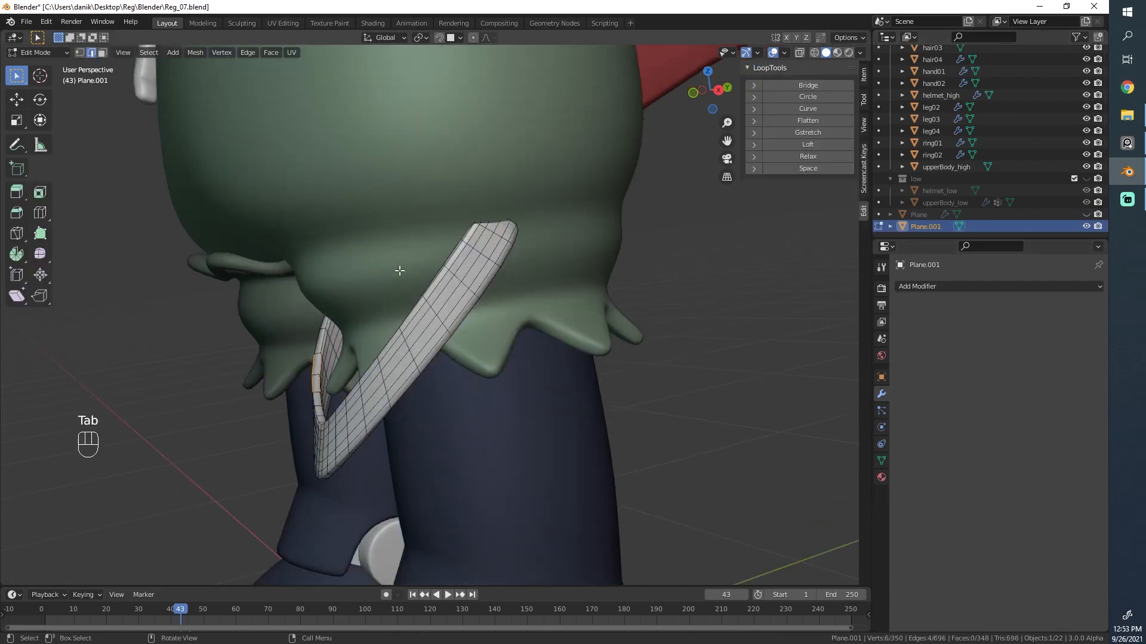
pyautogui.press('a')
pyautogui.moveTo(400, 270); pyautogui.dragTo(478, 251, button='middle')
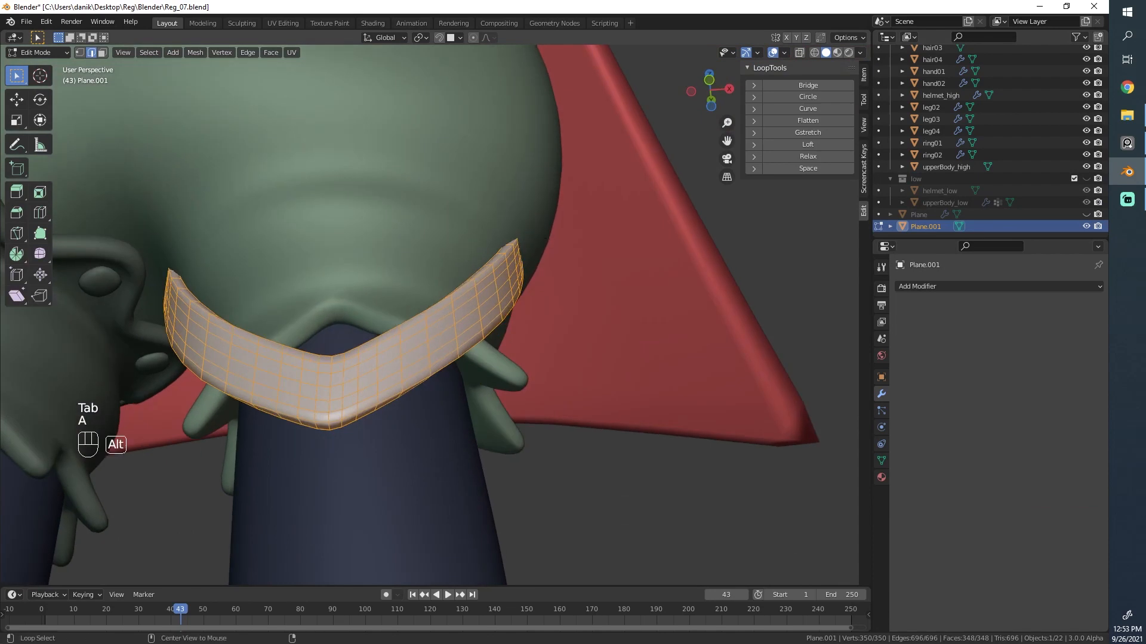
pyautogui.hotkey('alt', 's')
pyautogui.click(542, 237)
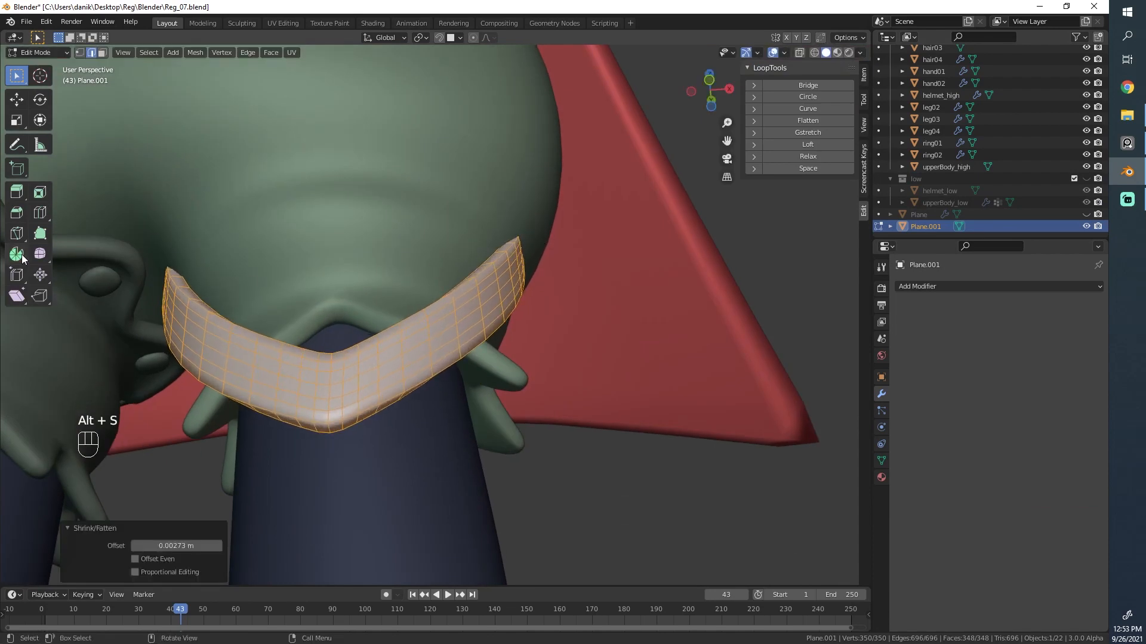
pyautogui.press('Tab')
pyautogui.press('Tab')
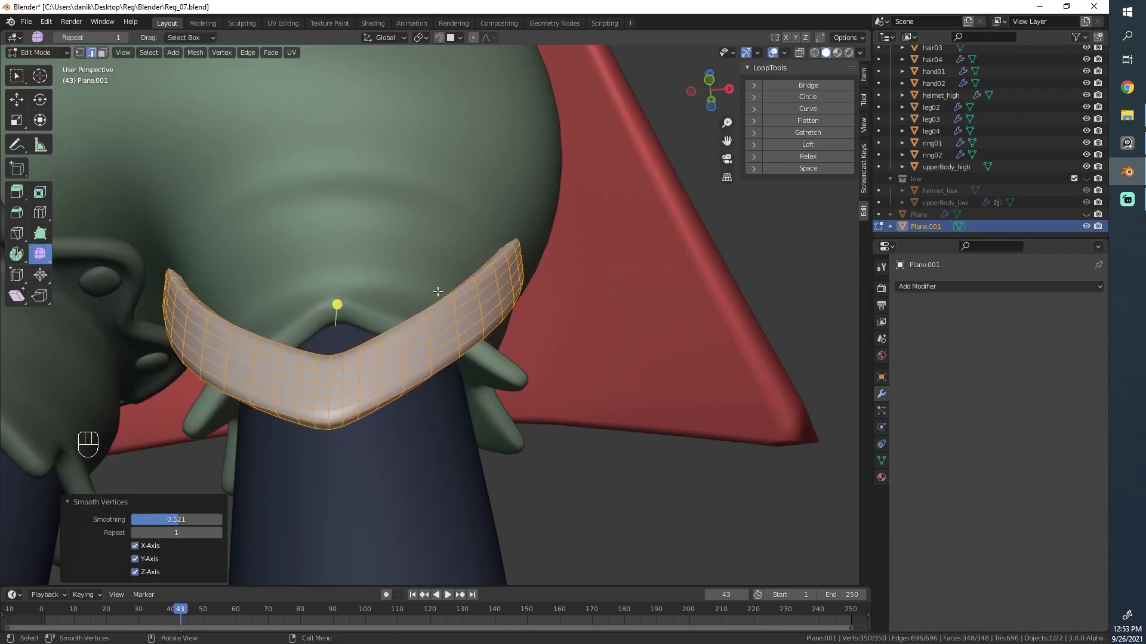
# Step: Shrink the lengthwise vertex loops near the band's upper and lower edges inward by about 0.0035 m with Shrink/Fatten
pyautogui.moveTo(435, 289); pyautogui.dragTo(444, 385, button='middle')
pyautogui.keyDown('alt'); pyautogui.click(415, 354); pyautogui.keyUp('alt')
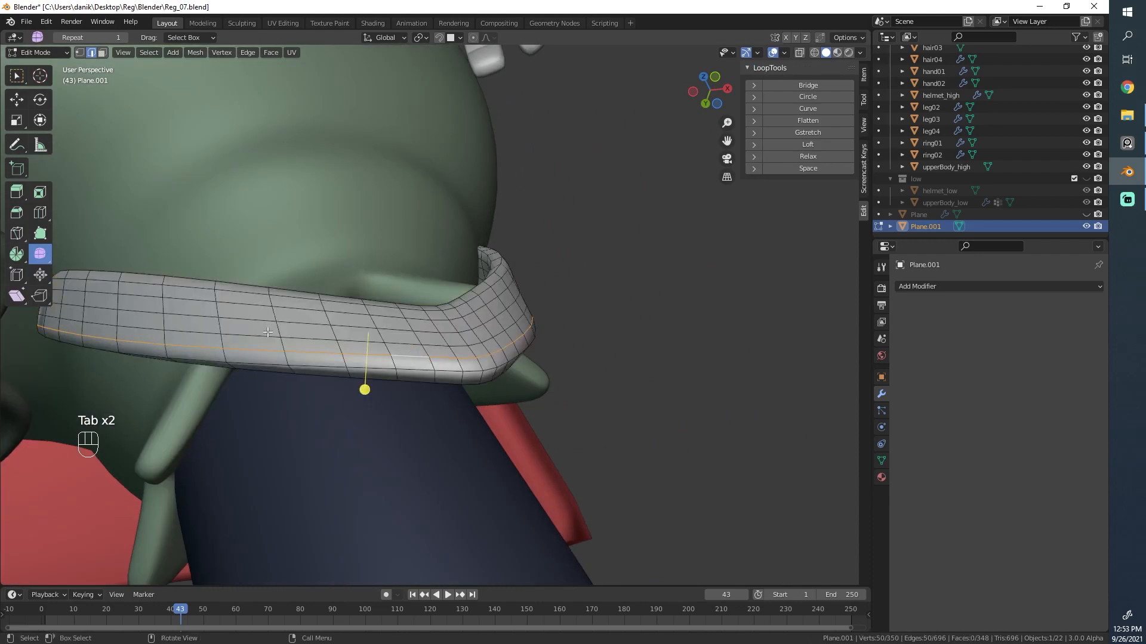
pyautogui.click(80, 52)
pyautogui.moveTo(323, 232); pyautogui.dragTo(351, 360, button='middle')
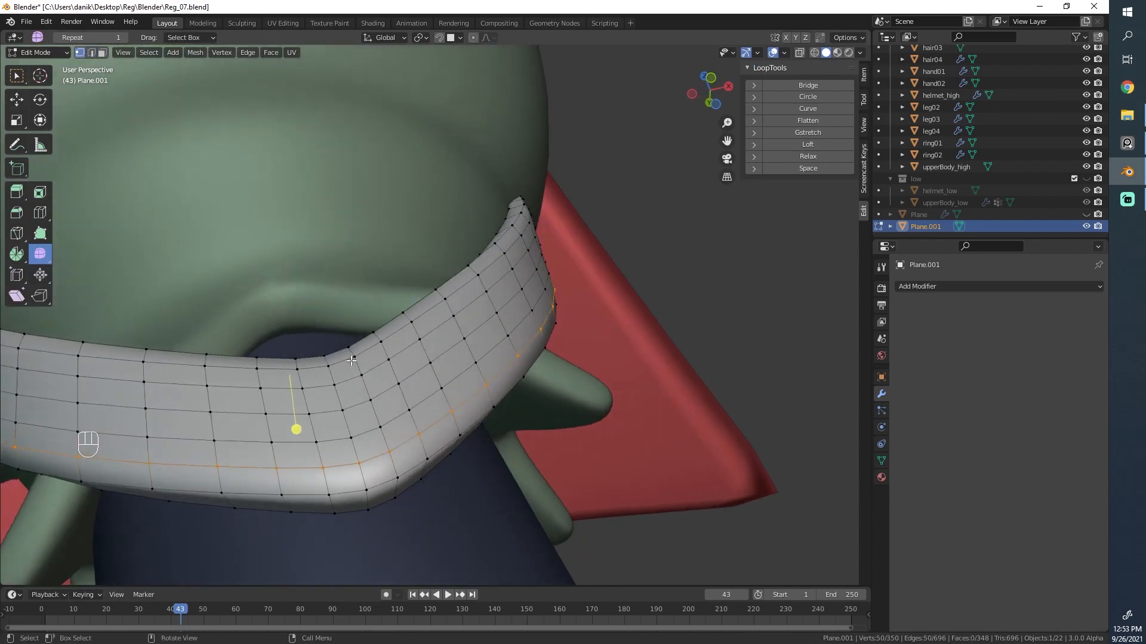
pyautogui.hotkey('alt', 's')
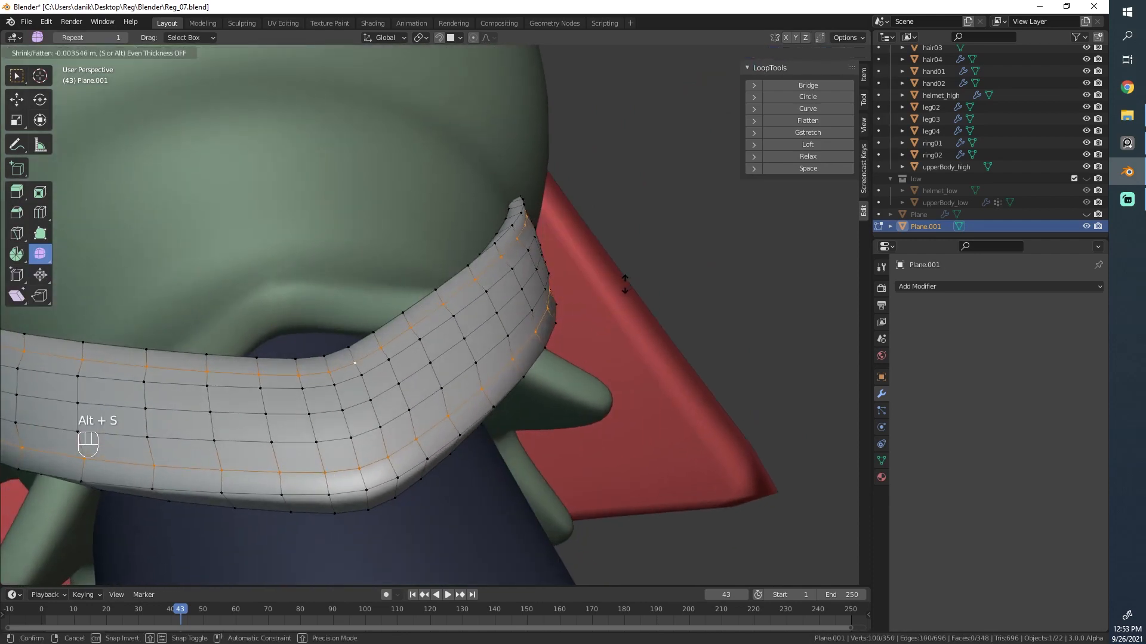
pyautogui.click(624, 284)
pyautogui.press('Tab')
pyautogui.moveTo(551, 255); pyautogui.dragTo(268, 398, button='middle')
pyautogui.hotkey('alt', 'a')
pyautogui.scroll(-4, 488, 373)
pyautogui.scroll(6, 491, 326)
pyautogui.moveTo(464, 294); pyautogui.dragTo(321, 280, button='middle')
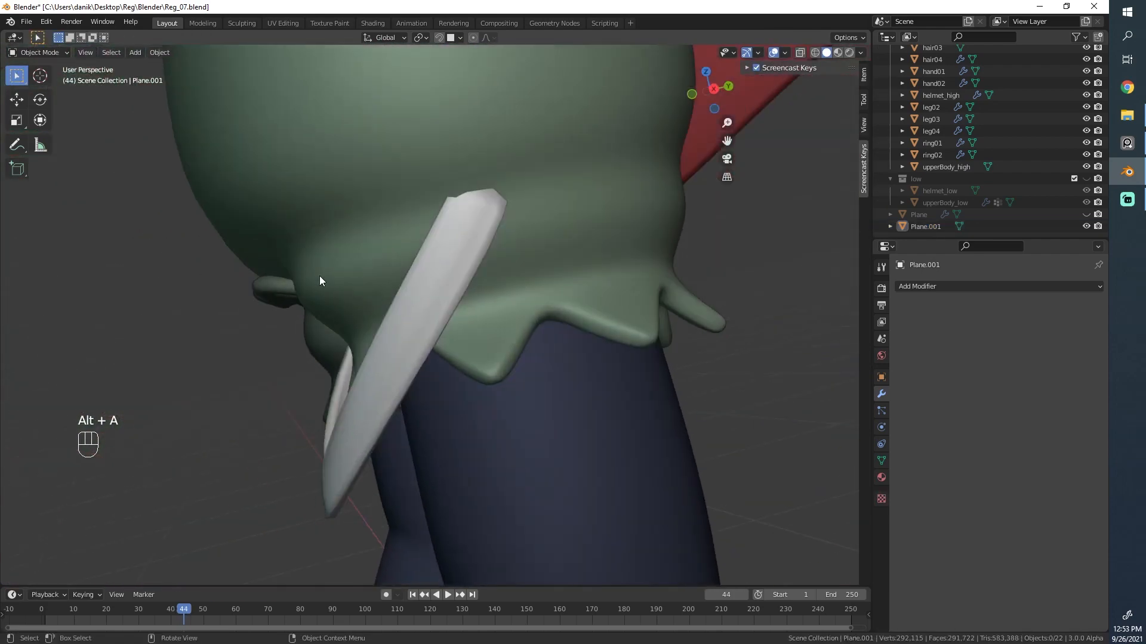
# Step: Add a centred loop cut at each end of the band
pyautogui.click(475, 231)
pyautogui.press('Tab')
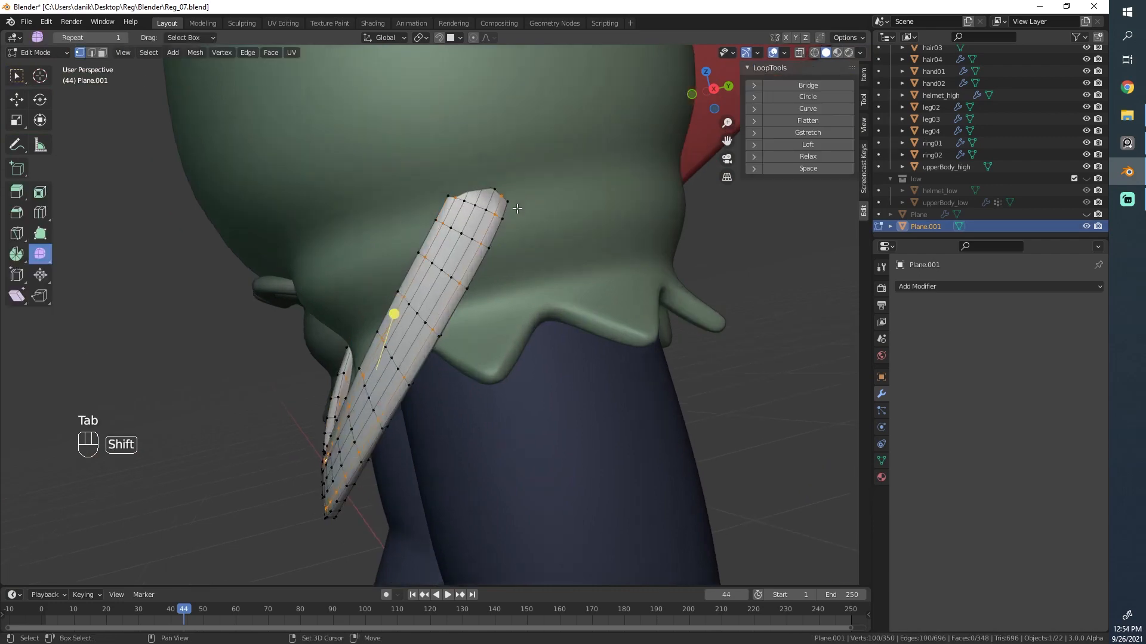
pyautogui.scroll(4, 454, 263)
pyautogui.hotkey('ctrl', 'r')
pyautogui.click(443, 281)
pyautogui.rightClick(443, 281)
pyautogui.moveTo(443, 282); pyautogui.dragTo(243, 238, button='middle')
pyautogui.hotkey('ctrl', 'r')
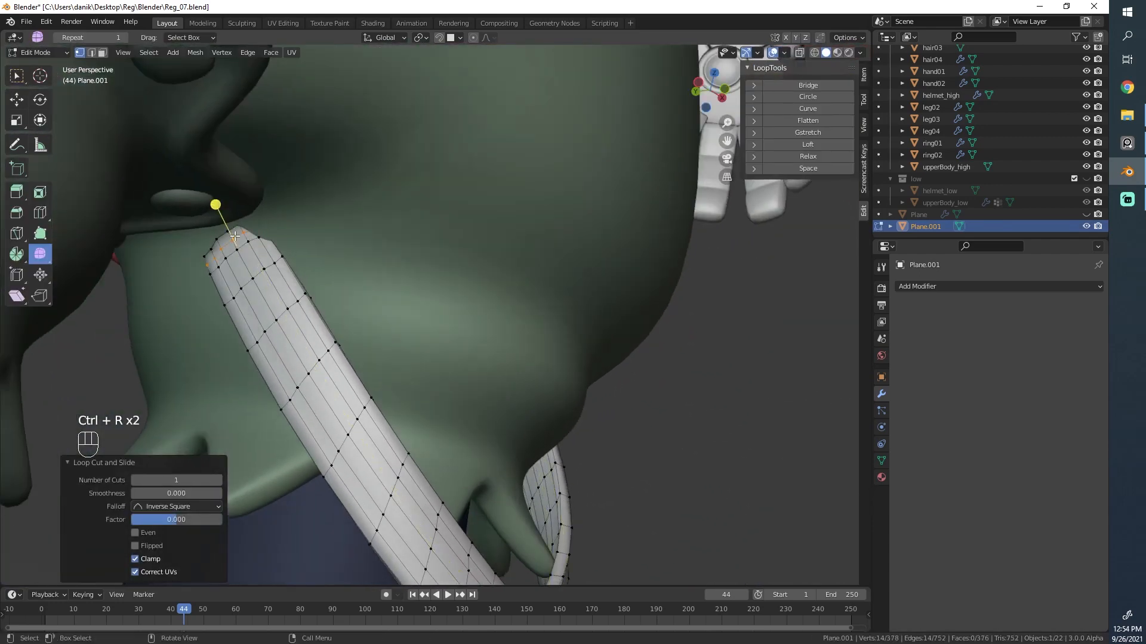
# Step: Switch the band to Sculpt Mode and set up the Grab brush with a radius of 178 px
pyautogui.click(70, 52)
pyautogui.click(34, 94)
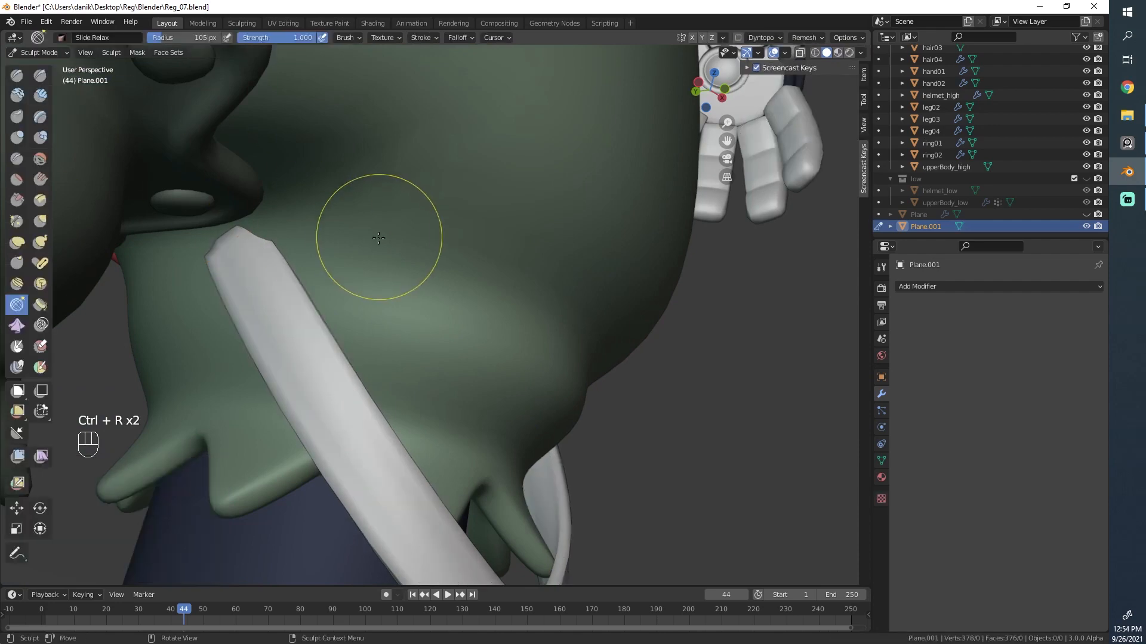
pyautogui.scroll(2, 370, 229)
pyautogui.click(37, 223)
pyautogui.moveTo(418, 298); pyautogui.dragTo(269, 322, button='middle')
pyautogui.moveTo(454, 340)
pyautogui.keyDown('shift'); pyautogui.mouseDown(button='middle')
pyautogui.moveTo(494, 330)
pyautogui.moveTo(507, 309)
pyautogui.mouseUp(button='middle'); pyautogui.keyUp('shift')
pyautogui.scroll(2, 507, 309)
pyautogui.press('f')
pyautogui.click(651, 336)
pyautogui.moveTo(555, 330); pyautogui.dragTo(554, 348)
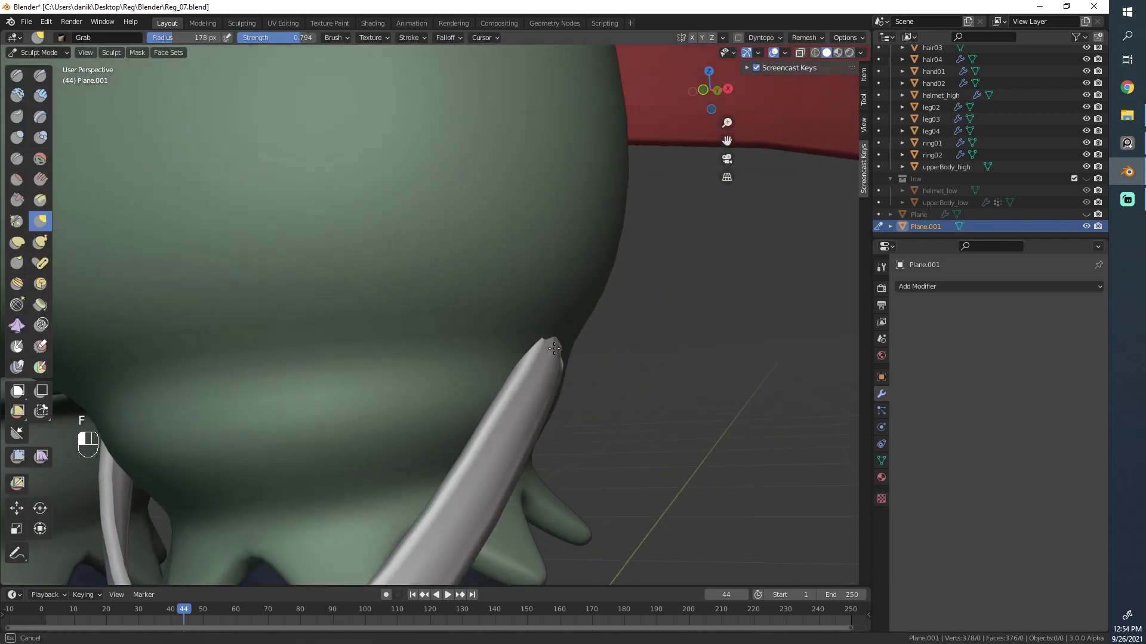
pyautogui.moveTo(552, 332)
pyautogui.mouseDown(button='middle')
pyautogui.moveTo(456, 314)
pyautogui.moveTo(338, 233)
pyautogui.moveTo(315, 250)
pyautogui.moveTo(326, 305)
pyautogui.mouseUp(button='middle')
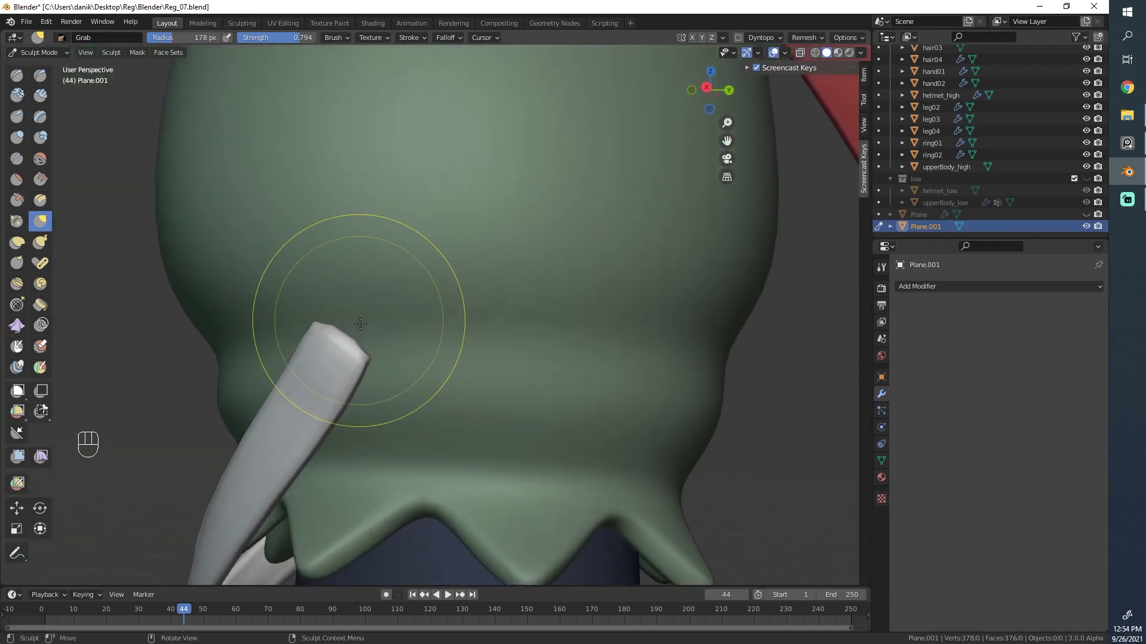
pyautogui.hotkey('ctrl', 'z')
# Step: Pull the band near its outer end slightly upward with the Grab brush to adjust its fit against the pants
pyautogui.moveTo(285, 380); pyautogui.dragTo(278, 356, button='middle')
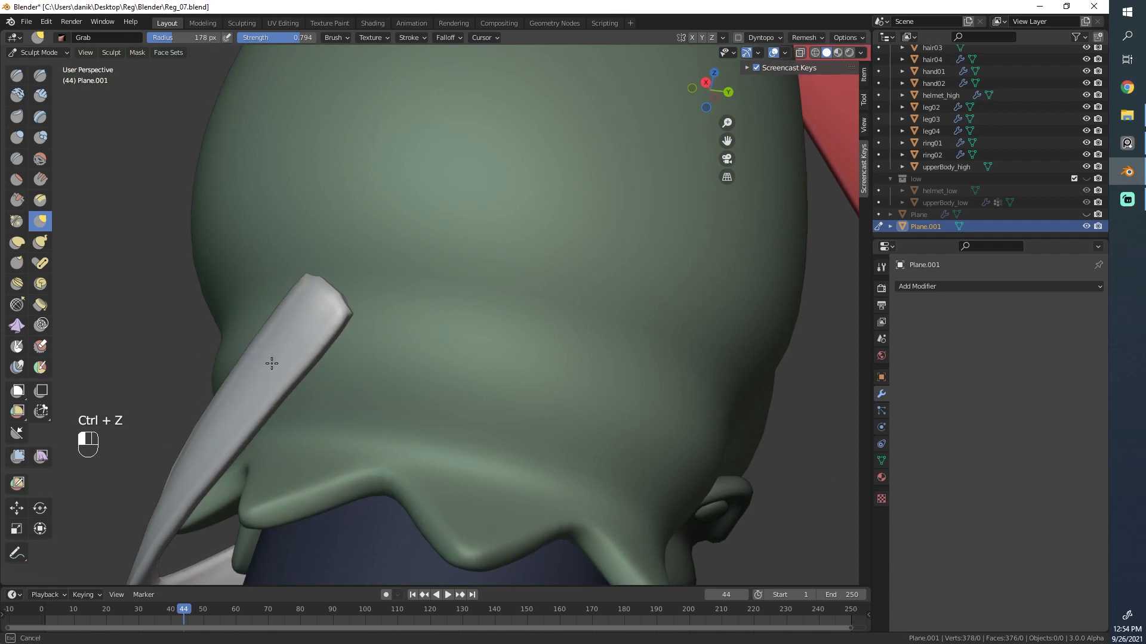
pyautogui.moveTo(272, 364); pyautogui.dragTo(289, 345)
pyautogui.scroll(-4, 268, 292)
pyautogui.moveTo(269, 291)
pyautogui.mouseDown(button='middle')
pyautogui.moveTo(378, 312)
pyautogui.moveTo(412, 280)
pyautogui.mouseUp(button='middle')
pyautogui.moveTo(412, 281)
pyautogui.keyDown('shift'); pyautogui.mouseDown(button='middle')
pyautogui.moveTo(417, 296)
pyautogui.moveTo(430, 281)
pyautogui.mouseUp(button='middle'); pyautogui.keyUp('shift')
pyautogui.scroll(4, 417, 286)
pyautogui.moveTo(406, 292)
pyautogui.mouseDown(button='middle')
pyautogui.moveTo(395, 272)
pyautogui.moveTo(417, 251)
pyautogui.mouseUp(button='middle')
pyautogui.scroll(-2, 474, 158)
pyautogui.scroll(3, 473, 159)
pyautogui.moveTo(473, 158)
pyautogui.keyDown('shift'); pyautogui.mouseDown(button='middle')
pyautogui.moveTo(486, 248)
pyautogui.moveTo(447, 265)
pyautogui.moveTo(499, 273)
pyautogui.mouseUp(button='middle'); pyautogui.keyUp('shift')
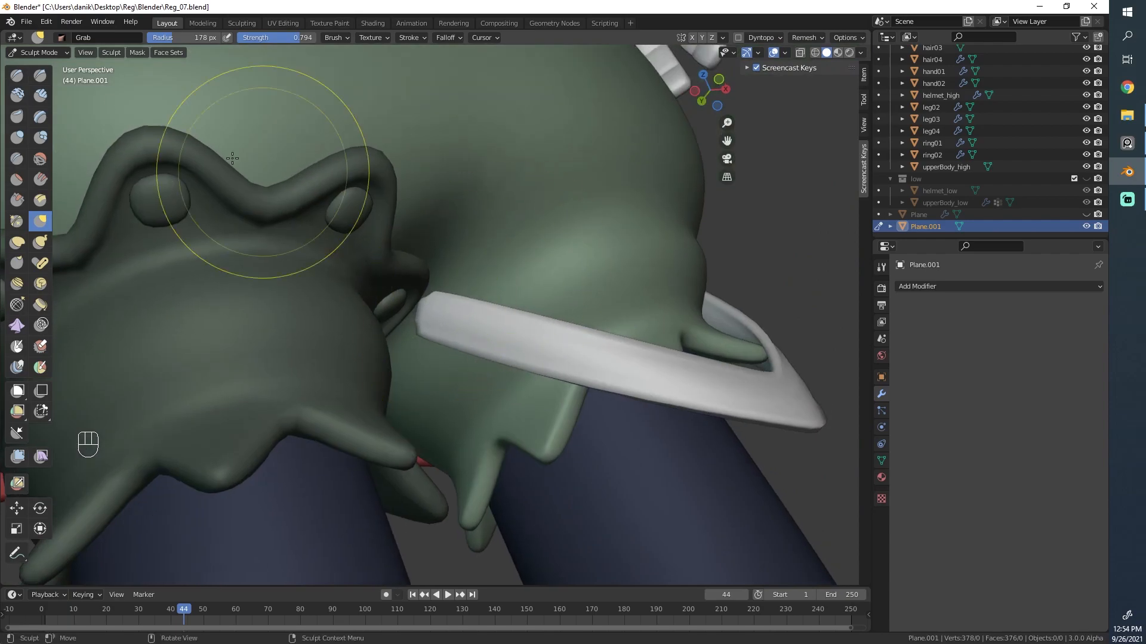
# Step: Return to mesh editing in wireframe display, box-select the vertices at one end of the band and flatten them with LoopTools
pyautogui.press('Tab')
pyautogui.moveTo(570, 322)
pyautogui.mouseDown(button='middle')
pyautogui.moveTo(596, 310)
pyautogui.moveTo(621, 322)
pyautogui.moveTo(570, 322)
pyautogui.mouseUp(button='middle')
pyautogui.press('z')
pyautogui.click(377, 293)
pyautogui.moveTo(377, 293)
pyautogui.mouseDown(button='middle')
pyautogui.moveTo(334, 278)
pyautogui.moveTo(409, 348)
pyautogui.moveTo(420, 316)
pyautogui.moveTo(427, 328)
pyautogui.mouseUp(button='middle')
pyautogui.press('a')
pyautogui.moveTo(603, 322); pyautogui.dragTo(637, 322, button='middle')
pyautogui.hotkey('alt', 'a')
pyautogui.press('b')
pyautogui.moveTo(512, 345); pyautogui.dragTo(358, 276)
pyautogui.press('b')
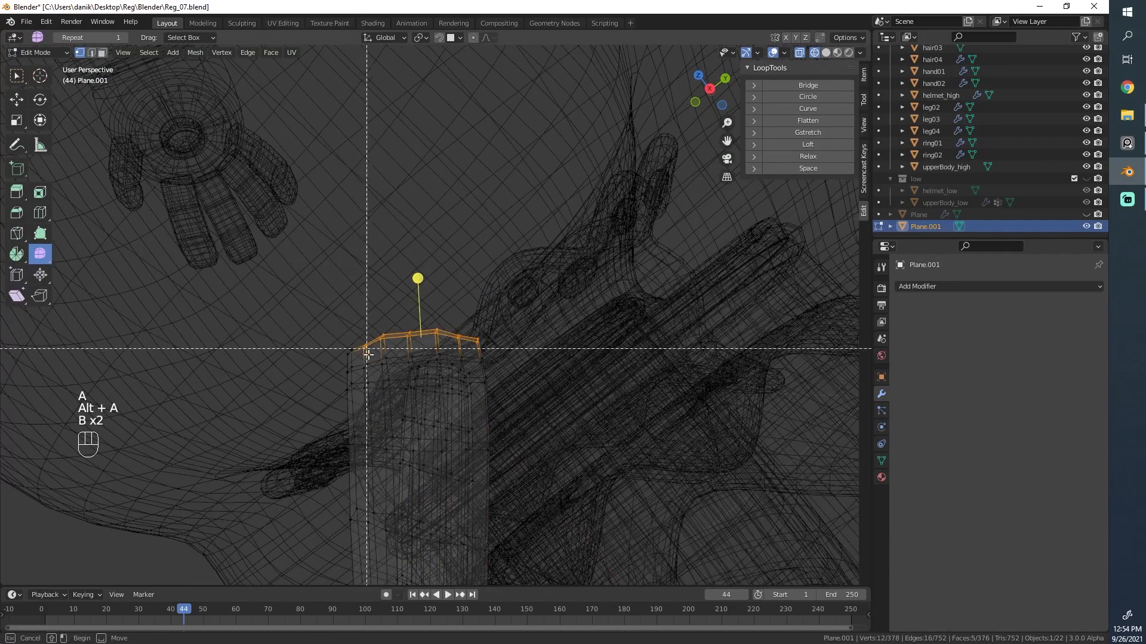
pyautogui.click(821, 118)
# Step: Select one corner edge of the flattened band end and slide it by a factor of 0.399
pyautogui.moveTo(486, 320); pyautogui.dragTo(473, 346)
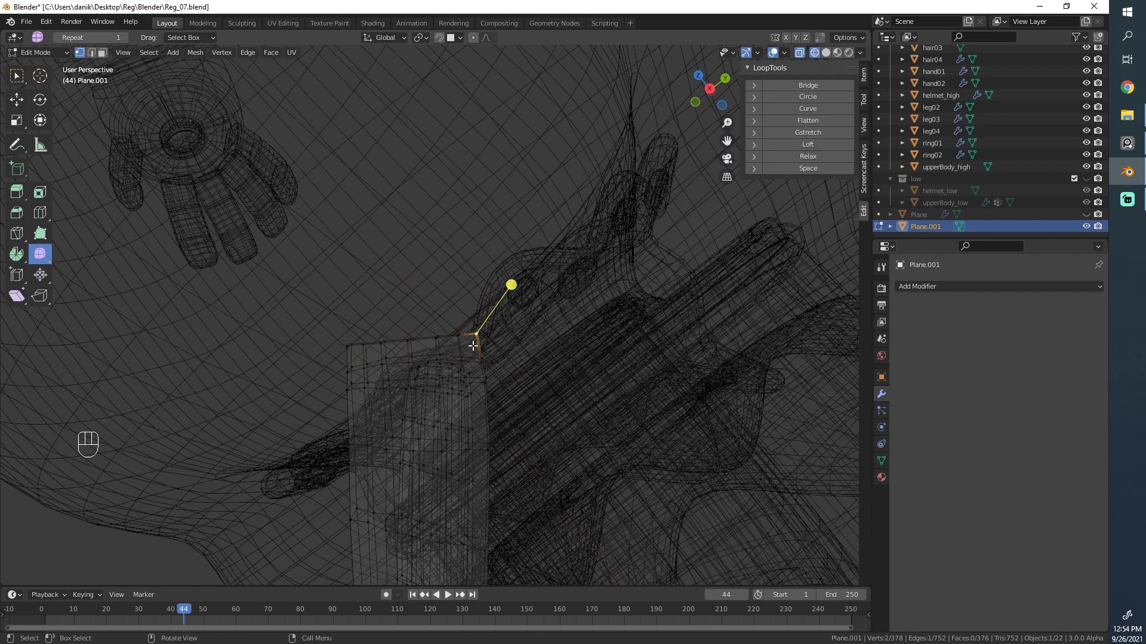
pyautogui.press('g')
pyautogui.press('g')
pyautogui.click(418, 237)
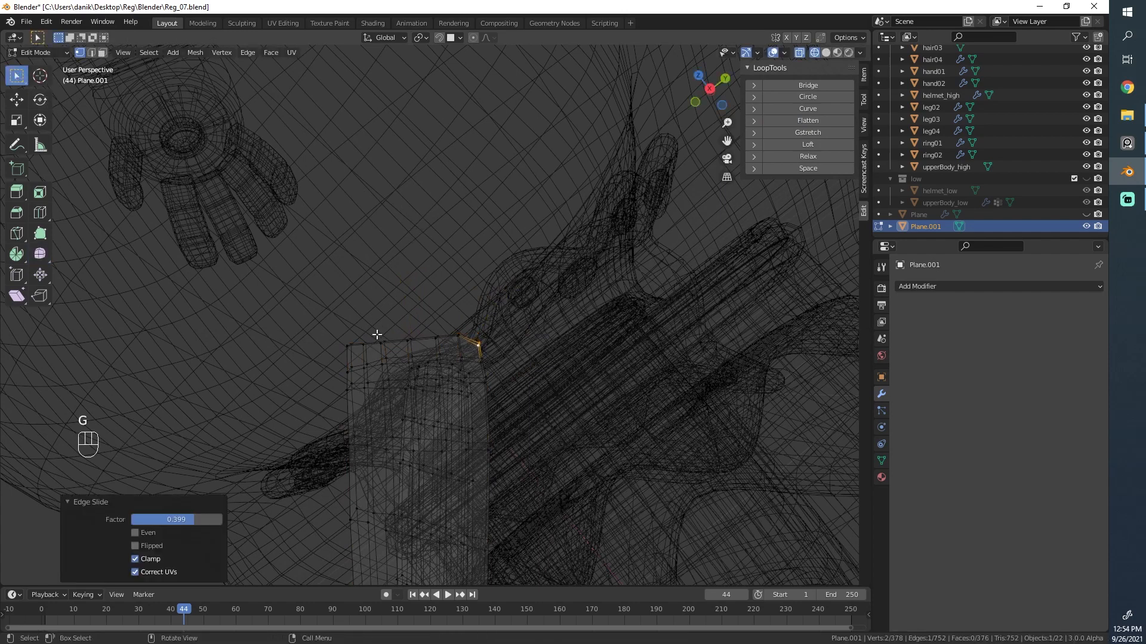
# Step: Select the corner edge on the opposite side of the flattened band end and slide it in two passes, the first by 0.278
pyautogui.click(339, 356)
pyautogui.keyDown('shift'); pyautogui.click(338, 356); pyautogui.keyUp('shift')
pyautogui.press('g')
pyautogui.press('g')
pyautogui.click(339, 362)
pyautogui.press('g')
pyautogui.press('g')
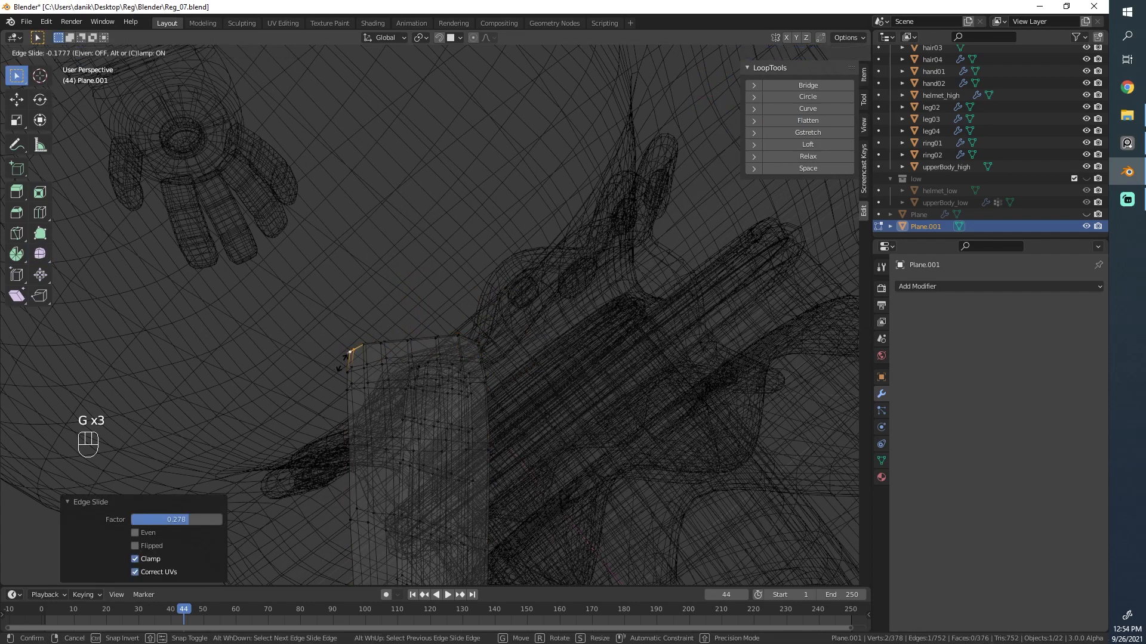
pyautogui.click(354, 354)
# Step: Slide the first corner edge of the flattened end once more and return to Object Mode in solid shading
pyautogui.click(476, 347)
pyautogui.keyDown('shift'); pyautogui.click(478, 353); pyautogui.keyUp('shift')
pyautogui.press('g')
pyautogui.press('g')
pyautogui.click(470, 344)
pyautogui.press('Tab')
pyautogui.scroll(-6, 465, 322)
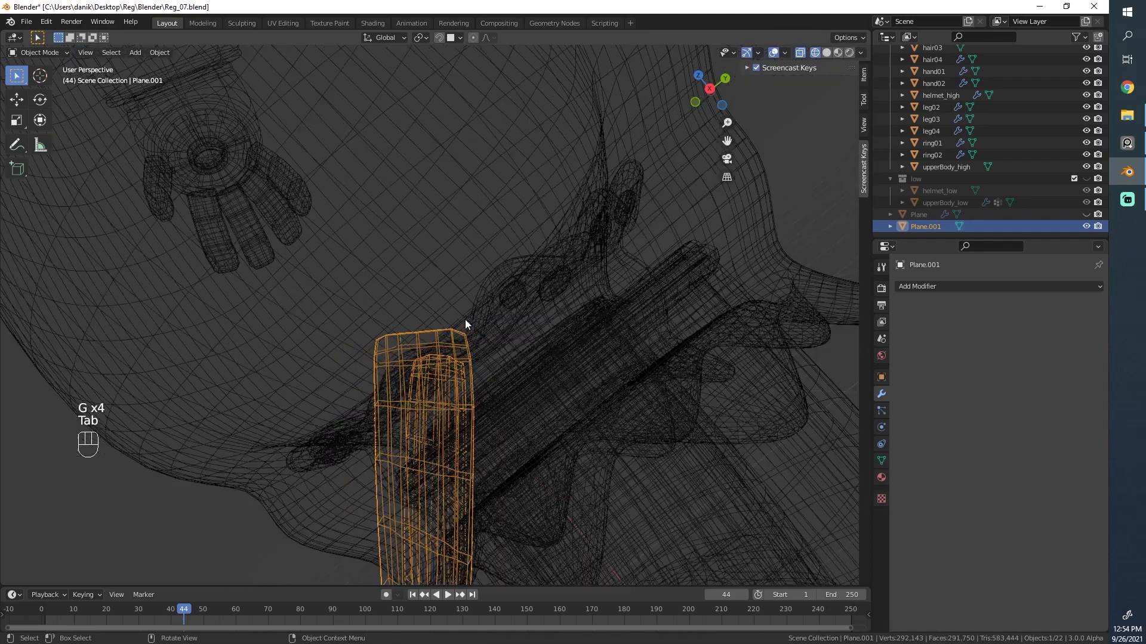
pyautogui.press('z')
pyautogui.moveTo(335, 283)
pyautogui.mouseDown(button='middle')
pyautogui.moveTo(405, 238)
pyautogui.moveTo(299, 251)
pyautogui.moveTo(607, 302)
pyautogui.mouseUp(button='middle')
pyautogui.hotkey('alt', 'a')
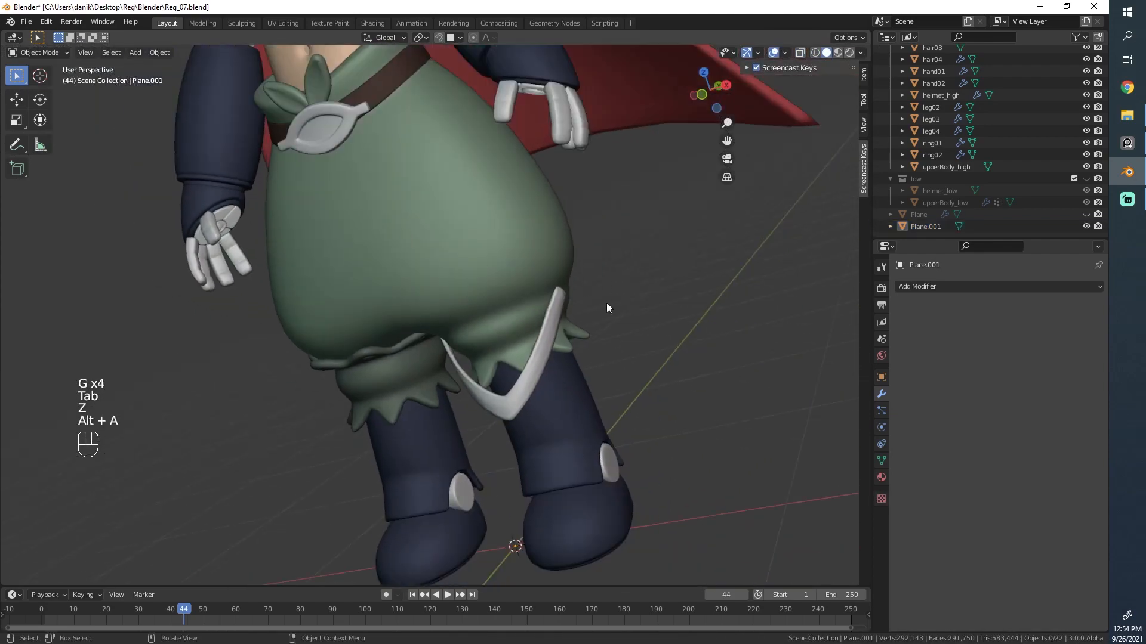
pyautogui.scroll(7, 573, 322)
pyautogui.moveTo(462, 338); pyautogui.dragTo(413, 363, button='middle')
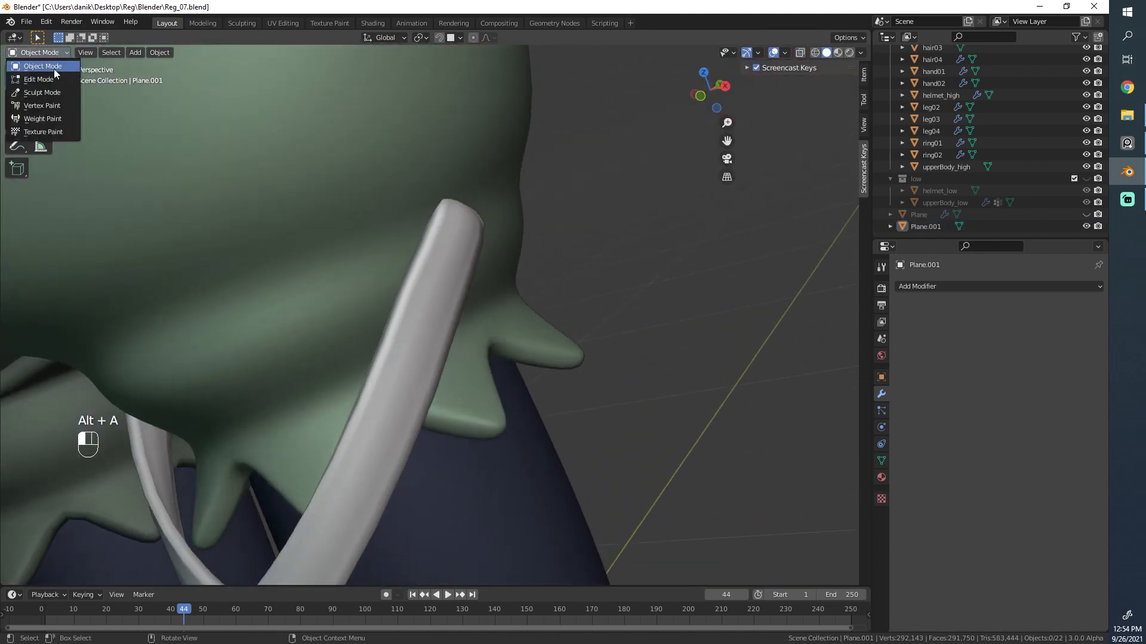
pyautogui.click(42, 93)
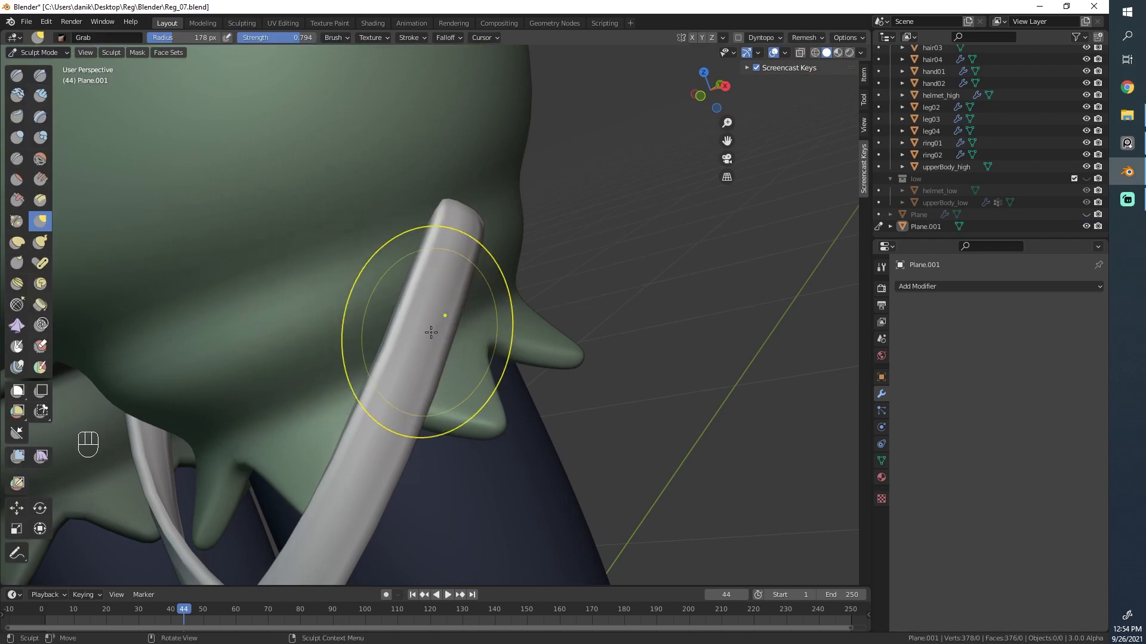
pyautogui.scroll(-5, 431, 332)
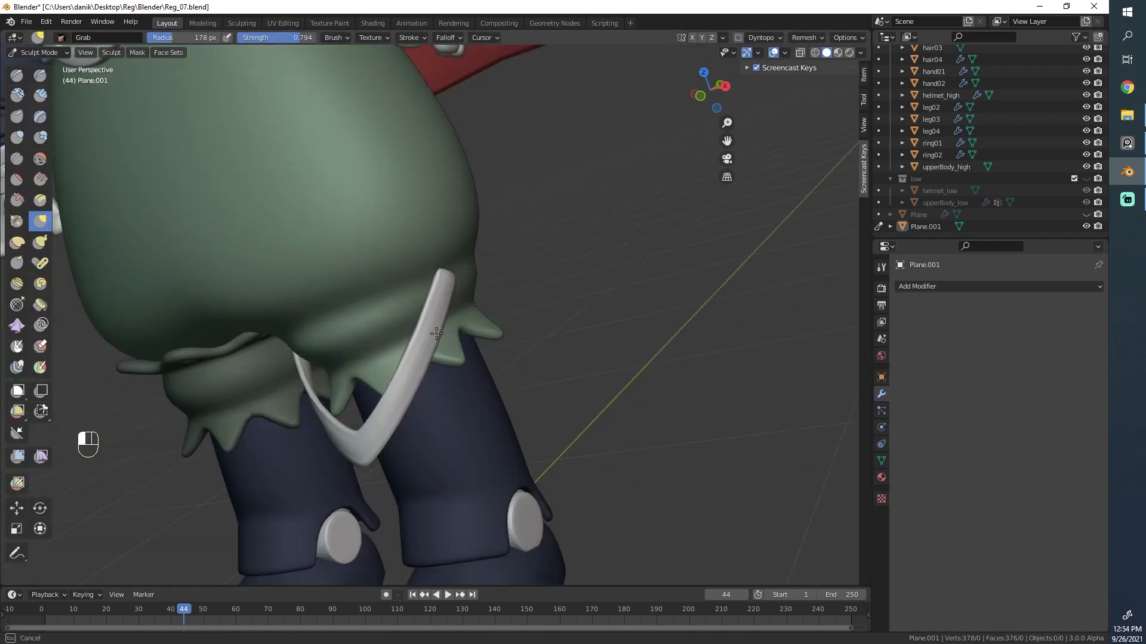
pyautogui.click(31, 68)
# Step: Open the band's mesh in wireframe display and delete the edge loop running across it near its other end
pyautogui.moveTo(286, 230); pyautogui.dragTo(477, 263, button='middle')
pyautogui.scroll(4, 445, 270)
pyautogui.keyDown('shift'); pyautogui.moveTo(478, 262); pyautogui.dragTo(497, 269, button='middle'); pyautogui.keyUp('shift')
pyautogui.scroll(3, 497, 270)
pyautogui.press('Tab')
pyautogui.press('z')
pyautogui.moveTo(491, 211)
pyautogui.mouseDown(button='middle')
pyautogui.moveTo(727, 368)
pyautogui.moveTo(581, 447)
pyautogui.mouseUp(button='middle')
pyautogui.press('a')
pyautogui.moveTo(582, 447)
pyautogui.keyDown('shift'); pyautogui.mouseDown(button='middle')
pyautogui.moveTo(563, 467)
pyautogui.moveTo(507, 436)
pyautogui.mouseUp(button='middle'); pyautogui.keyUp('shift')
pyautogui.scroll(3, 507, 435)
pyautogui.keyDown('alt'); pyautogui.click(465, 418); pyautogui.keyUp('alt')
pyautogui.press('x')
pyautogui.click(435, 555)
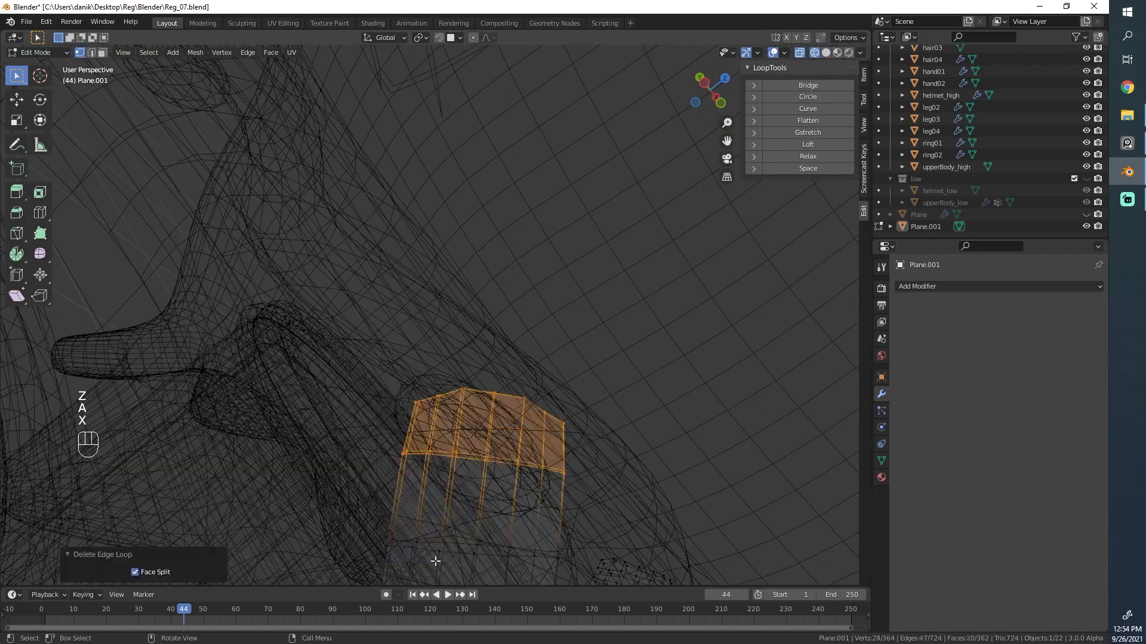
# Step: Box-select the corner vertices on each side of this band end and move them to round its outline
pyautogui.hotkey('alt', 'a')
pyautogui.press('b')
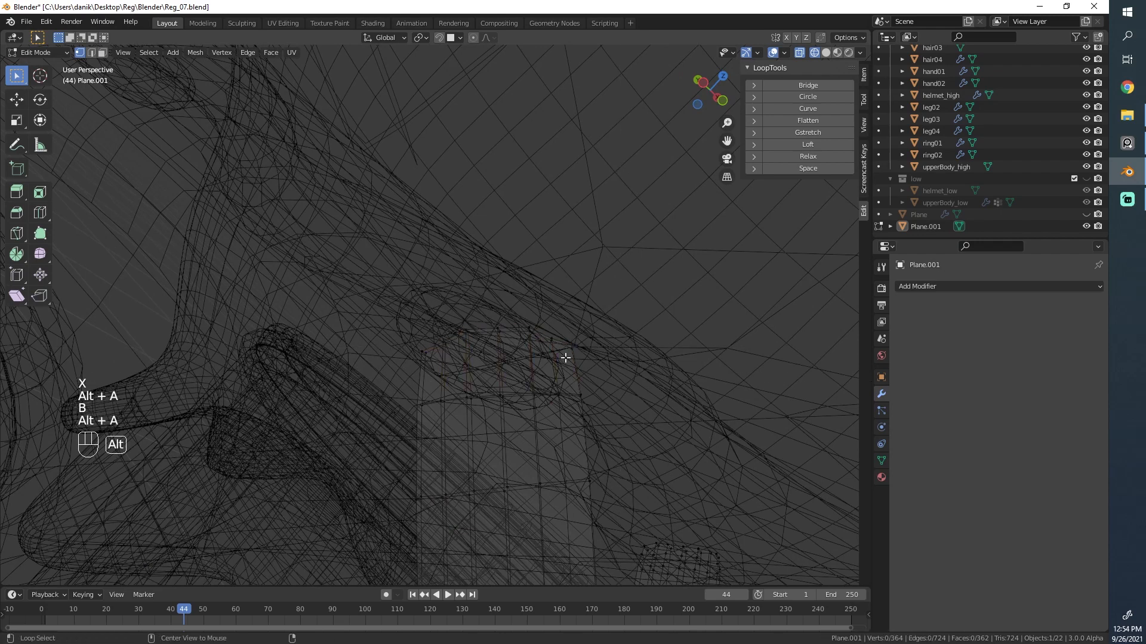
pyautogui.moveTo(550, 333); pyautogui.dragTo(542, 328)
pyautogui.press('g')
pyautogui.click(455, 370)
pyautogui.press('b')
pyautogui.moveTo(455, 370); pyautogui.dragTo(435, 325)
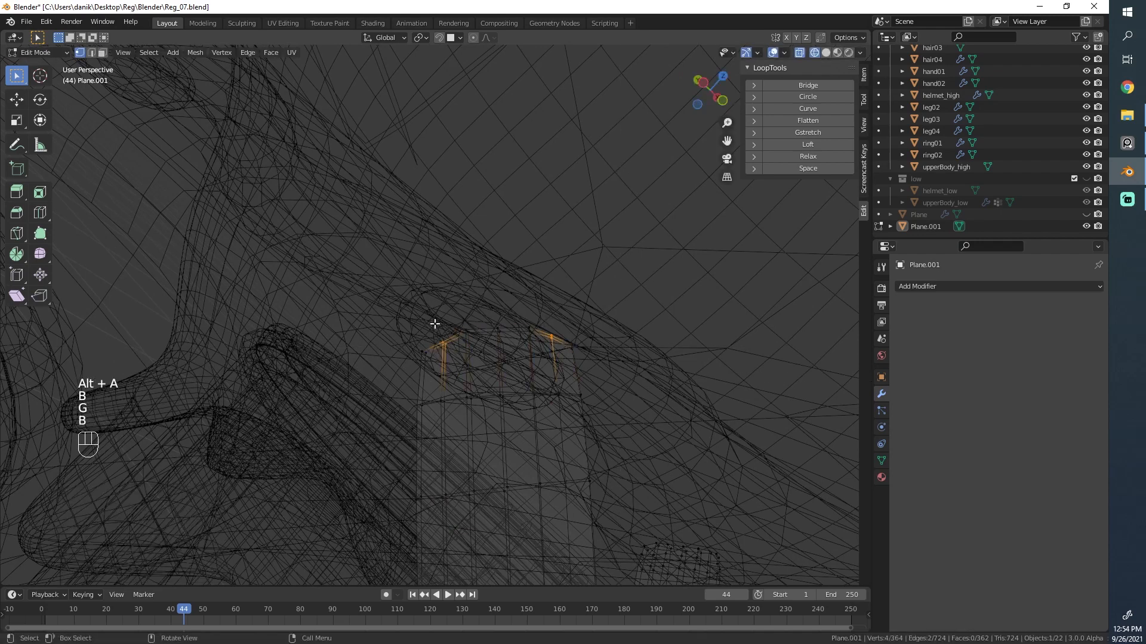
pyautogui.press('g')
pyautogui.click(434, 320)
# Step: Fine-tune the vertices on both sides of the end's edge with another small move on each
pyautogui.hotkey('alt', 'a')
pyautogui.press('b')
pyautogui.moveTo(573, 371); pyautogui.dragTo(543, 311)
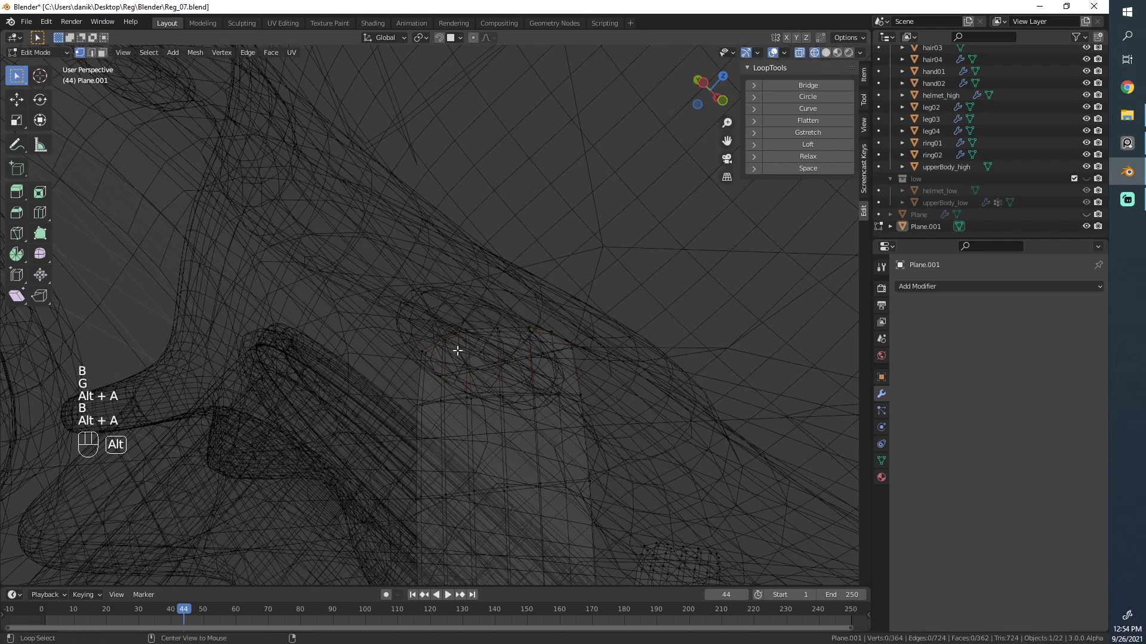
pyautogui.press('b')
pyautogui.moveTo(457, 351); pyautogui.dragTo(437, 319)
pyautogui.press('g')
pyautogui.click(438, 315)
# Step: Insert one centred edge loop across the band just below the reshaped end
pyautogui.hotkey('ctrl', 'r')
pyautogui.click(552, 350)
pyautogui.rightClick(567, 357)
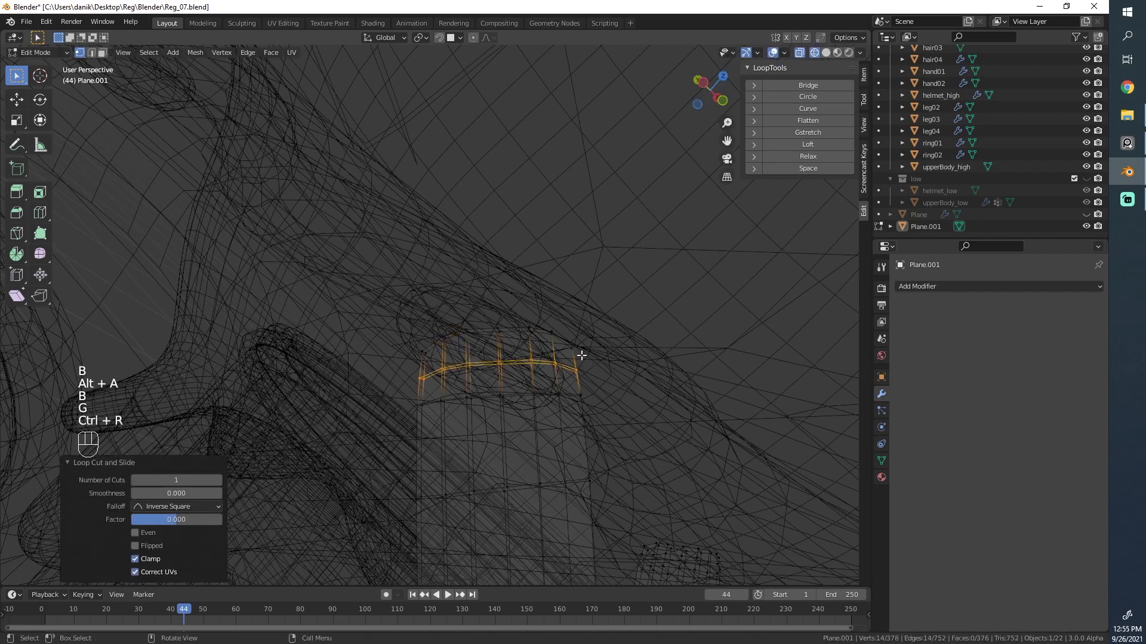
# Step: Slide the outermost corner edge on each side of the band end to round off both corners
pyautogui.hotkey('alt', 'a')
pyautogui.press('b')
pyautogui.press('g')
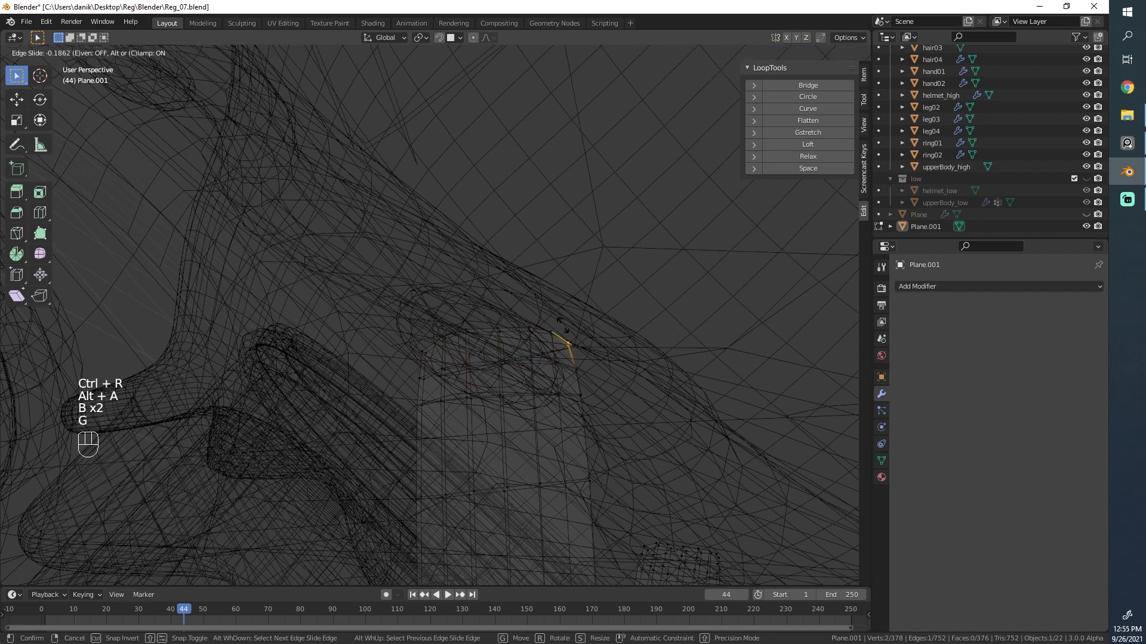
pyautogui.click(567, 334)
pyautogui.hotkey('alt', 'a')
pyautogui.press('b')
pyautogui.moveTo(442, 379); pyautogui.dragTo(418, 334)
pyautogui.press('g')
pyautogui.click(423, 337)
# Step: Select a lengthwise edge loop on the band and slide it slightly to even out the spacing
pyautogui.press('Tab')
pyautogui.press('Tab')
pyautogui.press('g')
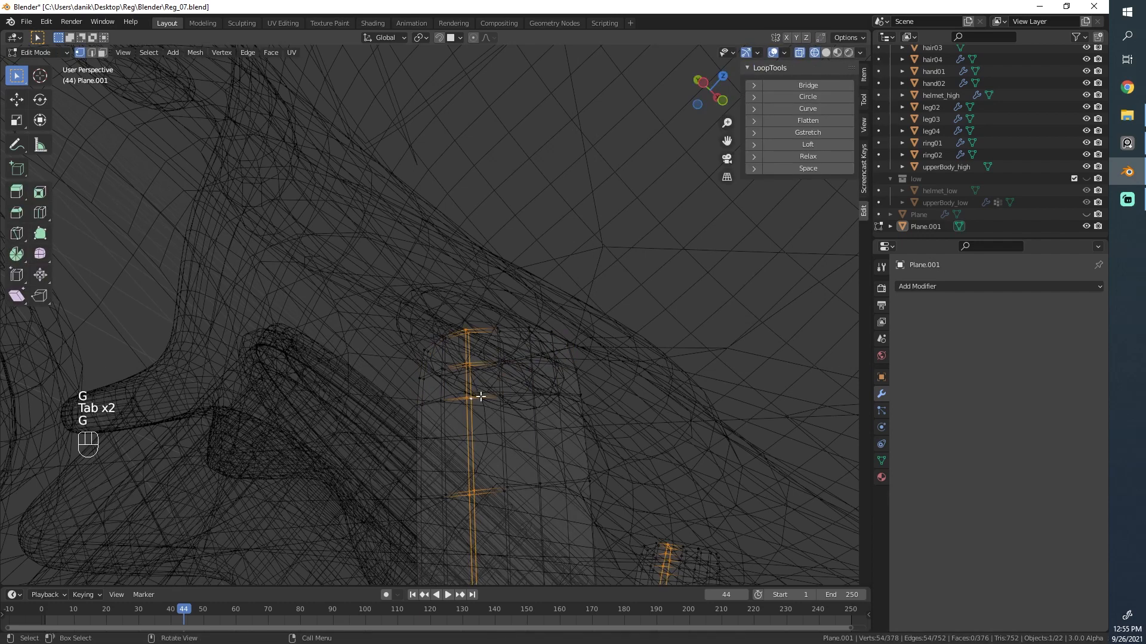
pyautogui.press('g')
pyautogui.click(477, 410)
# Step: Examine the band's shape and fit on the whole character in solid shading from several angles
pyautogui.press('z')
pyautogui.moveTo(521, 407)
pyautogui.mouseDown(button='middle')
pyautogui.moveTo(609, 325)
pyautogui.moveTo(478, 303)
pyautogui.moveTo(424, 223)
pyautogui.mouseUp(button='middle')
pyautogui.press('Tab')
pyautogui.hotkey('alt', 'a')
pyautogui.scroll(-4, 391, 263)
pyautogui.scroll(-4, 394, 268)
pyautogui.scroll(6, 435, 358)
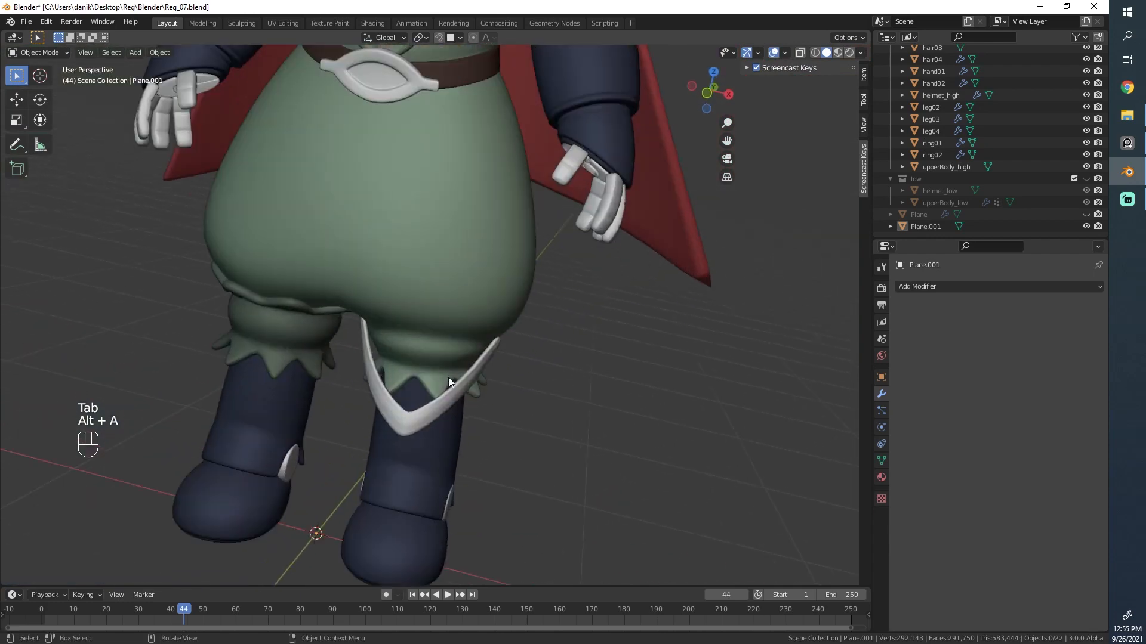
pyautogui.click(456, 394)
pyautogui.scroll(-5, 483, 334)
pyautogui.hotkey('alt', 'a')
pyautogui.moveTo(353, 322); pyautogui.dragTo(329, 352, button='middle')
pyautogui.scroll(-3, 440, 307)
pyautogui.moveTo(459, 319); pyautogui.dragTo(487, 332, button='middle')
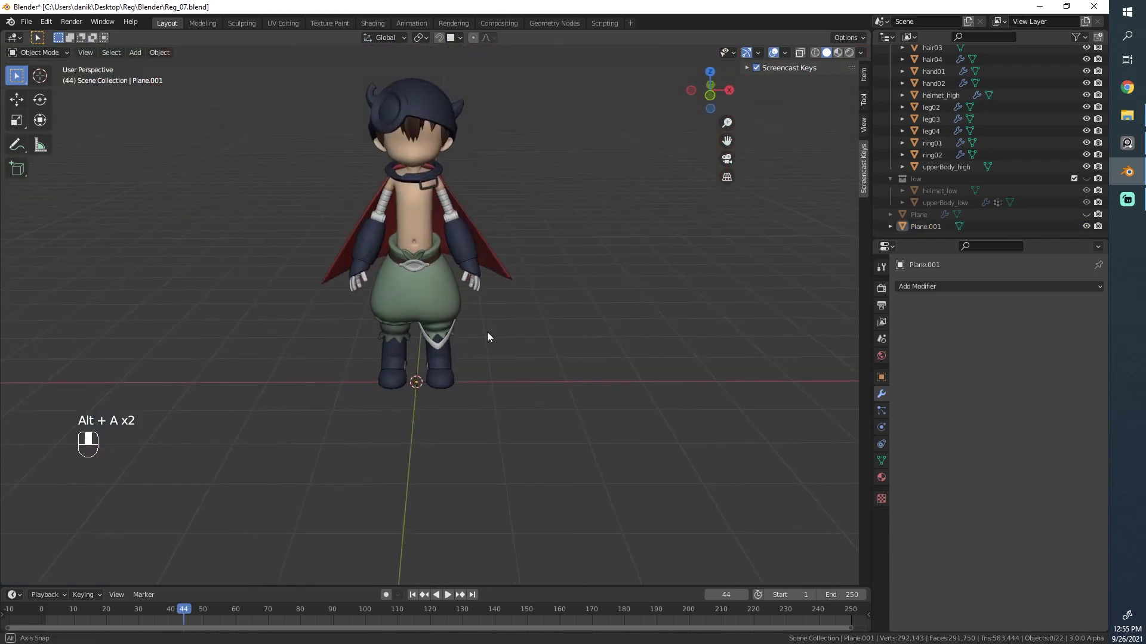
# Step: Open the band for mesh editing and rotate a cross loop below its outer tip in front view
pyautogui.scroll(5, 430, 334)
pyautogui.moveTo(394, 385); pyautogui.dragTo(403, 375, button='middle')
pyautogui.click(439, 379)
pyautogui.scroll(2, 418, 334)
pyautogui.moveTo(410, 310); pyautogui.dragTo(486, 299, button='middle')
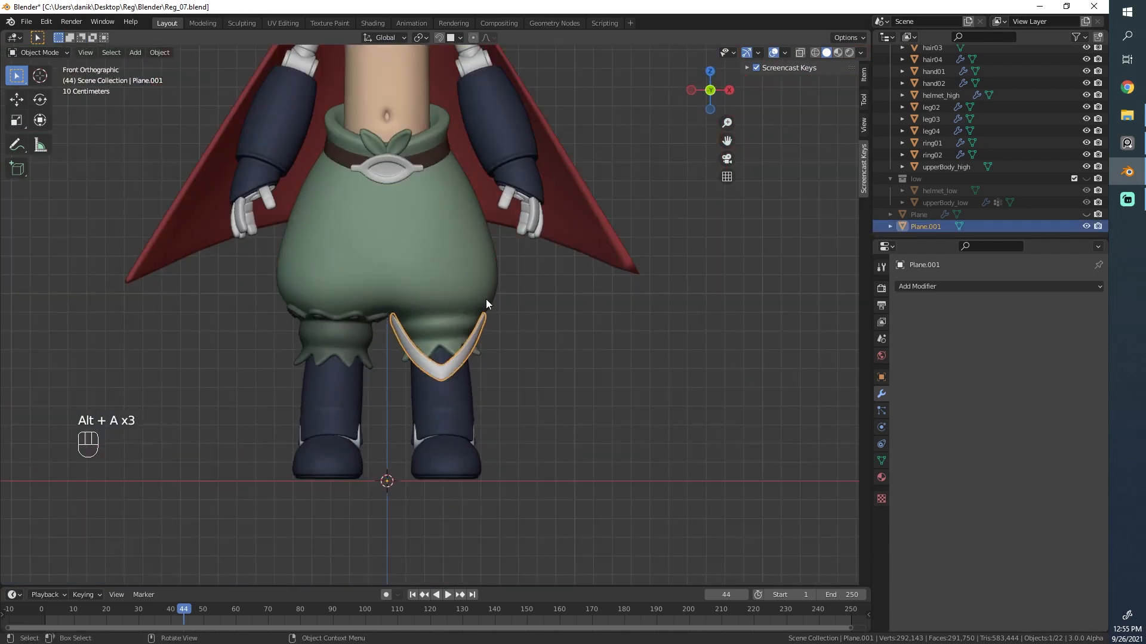
pyautogui.scroll(4, 507, 328)
pyautogui.press('Tab')
pyautogui.scroll(3, 525, 334)
pyautogui.scroll(2, 555, 306)
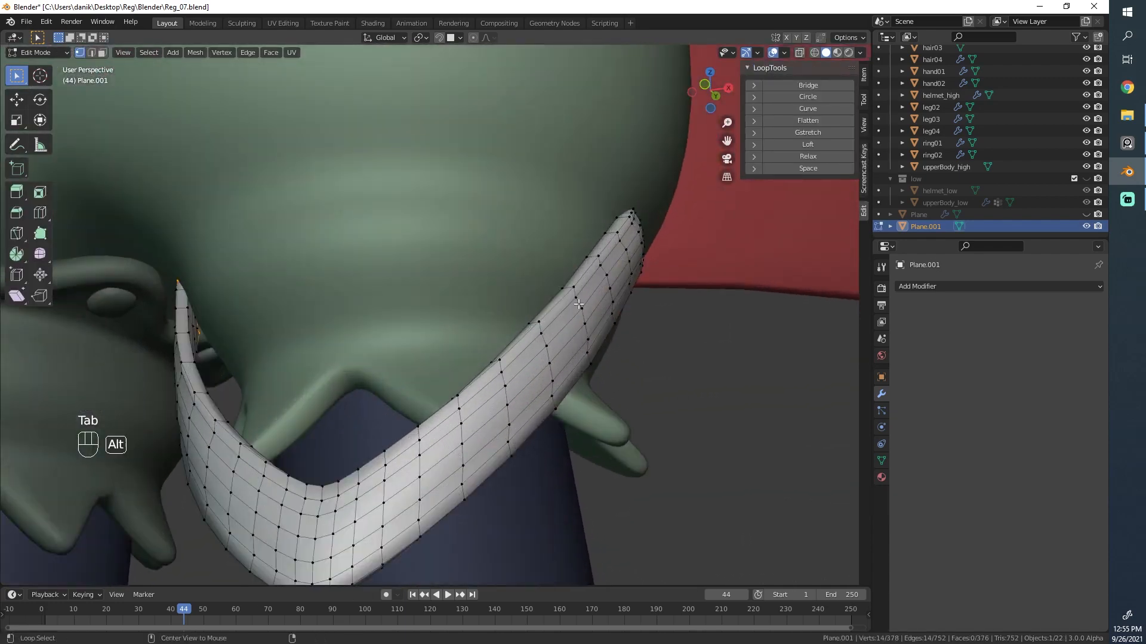
pyautogui.keyDown('alt'); pyautogui.keyDown('shift'); pyautogui.click(605, 269); pyautogui.keyUp('shift'); pyautogui.keyUp('alt')
pyautogui.moveTo(605, 268); pyautogui.dragTo(620, 286, button='middle')
pyautogui.keyDown('alt'); pyautogui.click(611, 343); pyautogui.keyUp('alt')
pyautogui.keyDown('alt'); pyautogui.moveTo(611, 342); pyautogui.dragTo(649, 366, button='middle'); pyautogui.keyUp('alt')
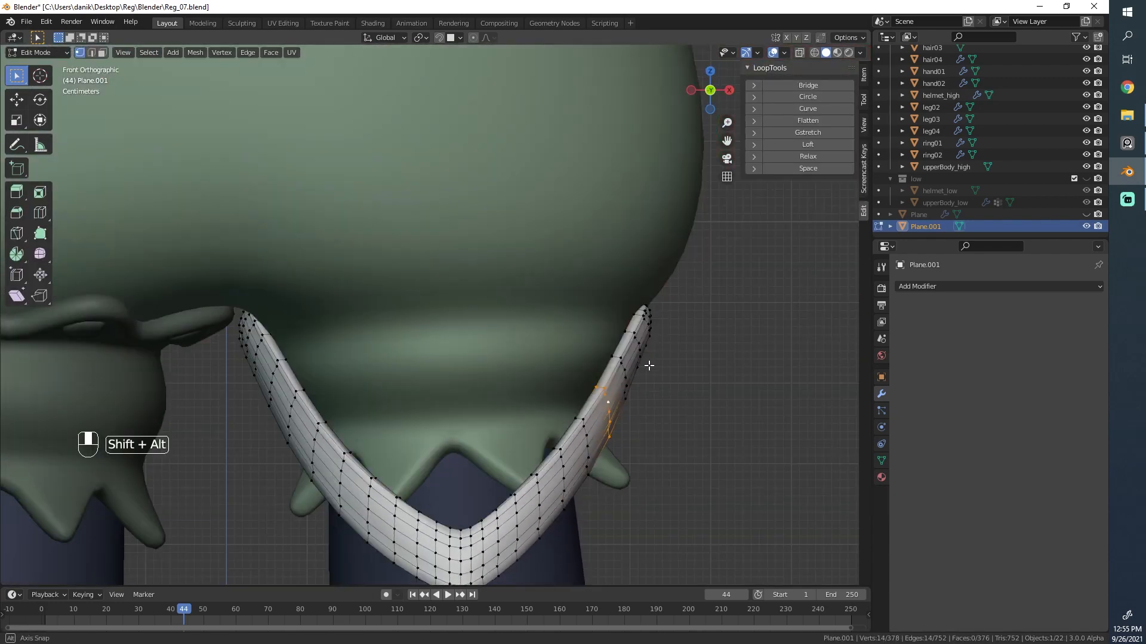
pyautogui.press('r')
pyautogui.click(695, 344)
# Step: Rotate the next two cross loops toward the outer tip to follow the band's curve
pyautogui.press('r')
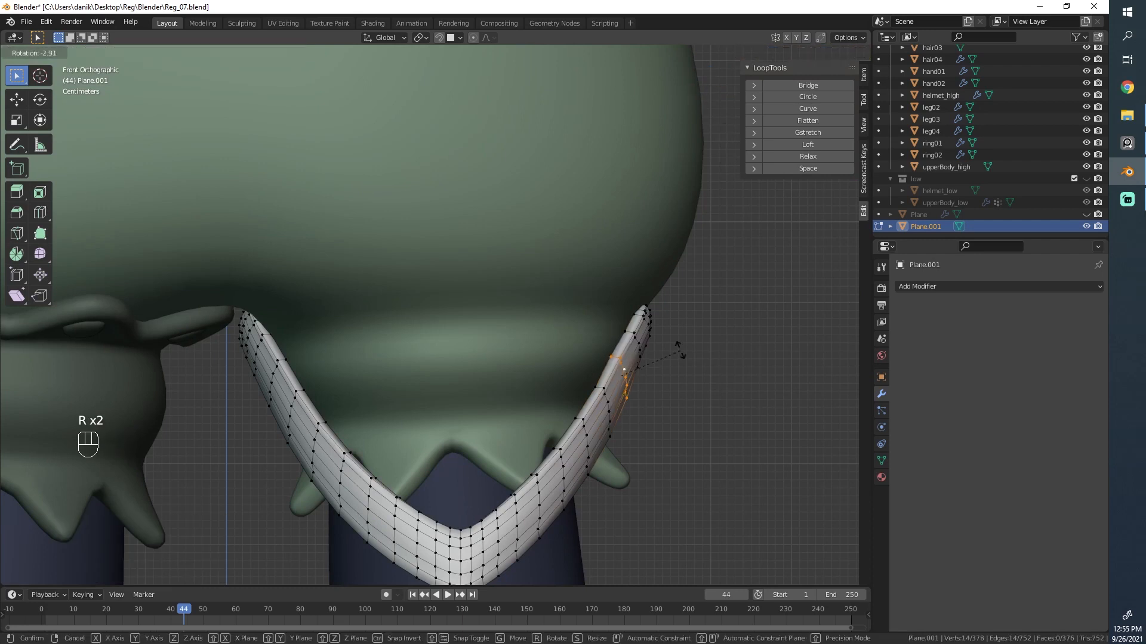
pyautogui.click(649, 346)
pyautogui.press('r')
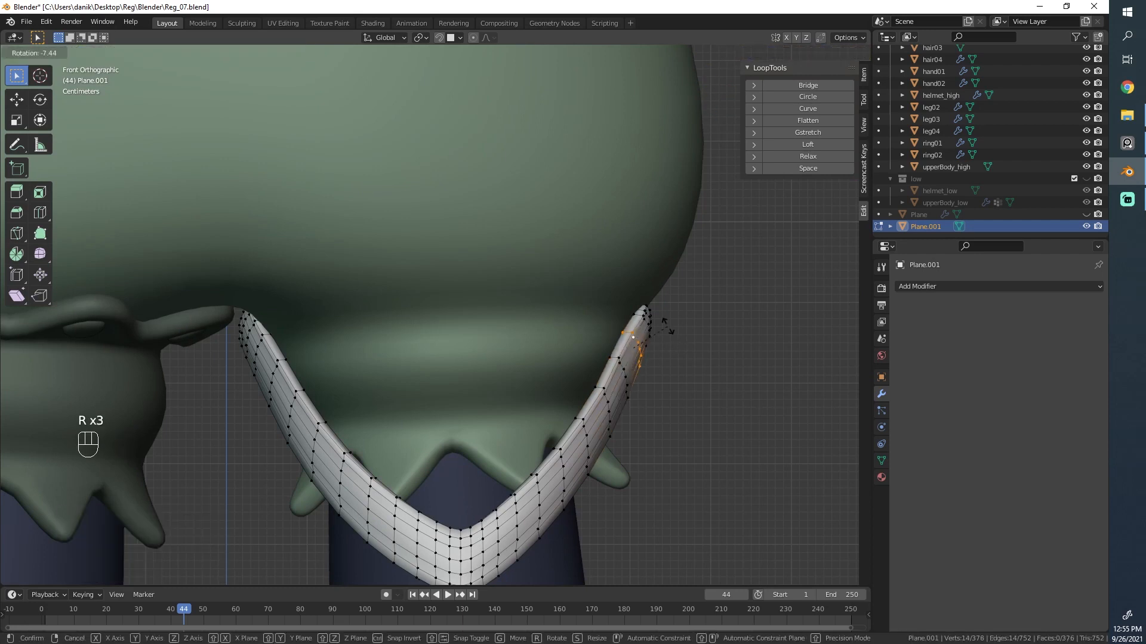
pyautogui.click(668, 328)
# Step: Rotate the last two cross loops at the band's outer tip to align them with its direction
pyautogui.scroll(3, 614, 322)
pyautogui.keyDown('alt'); pyautogui.click(729, 319); pyautogui.keyUp('alt')
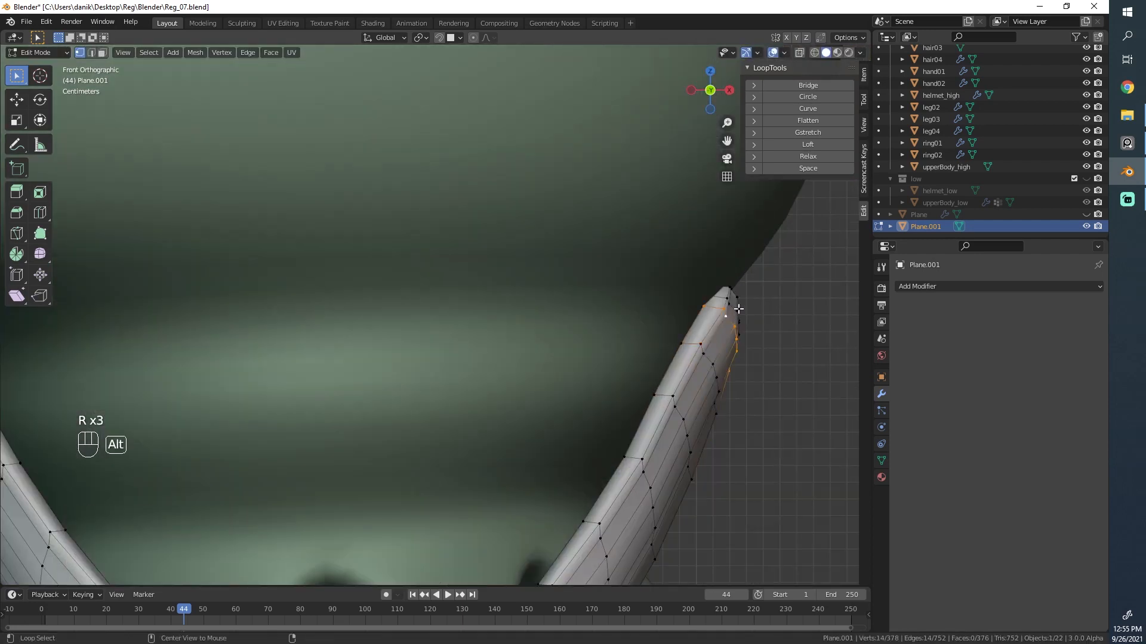
pyautogui.press('r')
pyautogui.click(741, 294)
pyautogui.press('r')
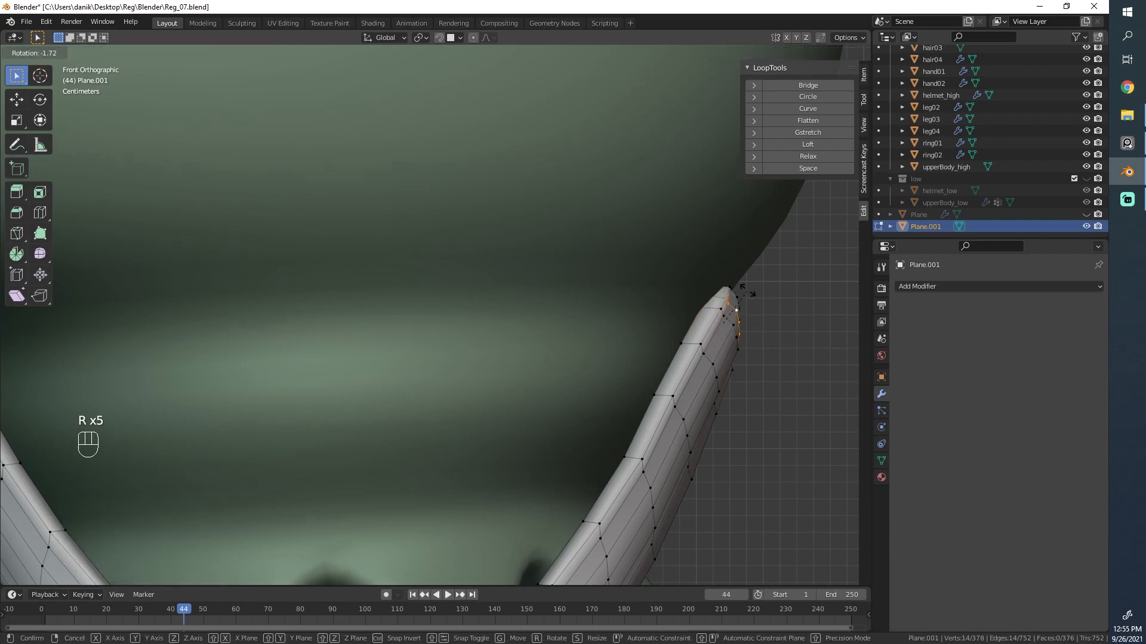
pyautogui.click(731, 296)
# Step: Move a cross loop on the outer arm of the band slightly along the X axis and check the silhouette
pyautogui.hotkey('alt', 'a')
pyautogui.keyDown('alt'); pyautogui.click(683, 427); pyautogui.keyUp('alt')
pyautogui.press('g')
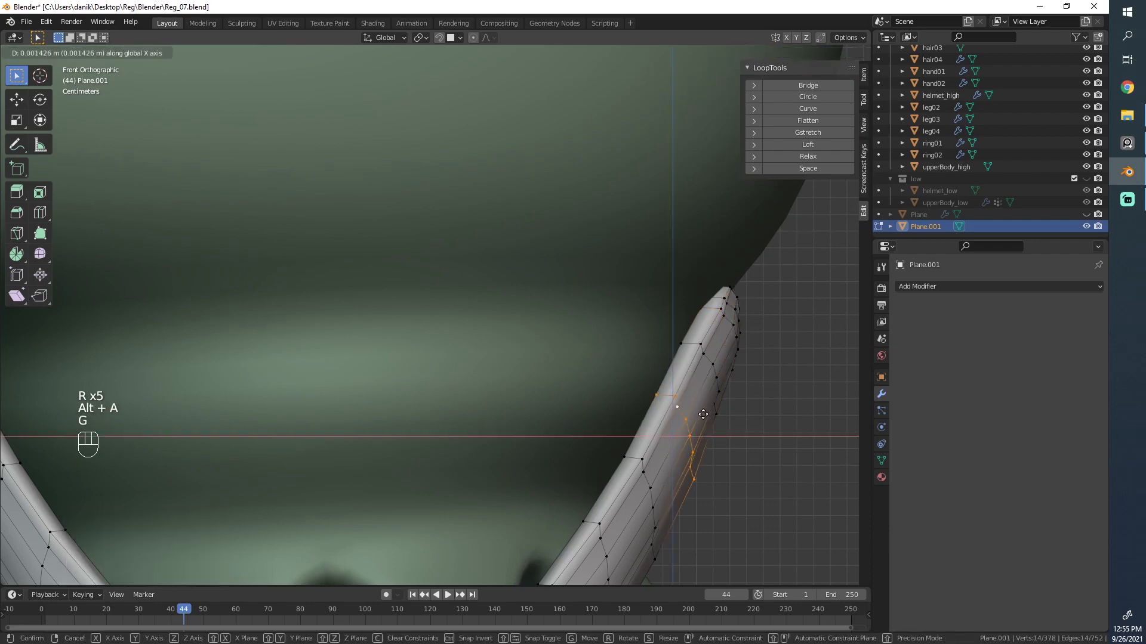
pyautogui.click(704, 412)
pyautogui.press('Tab')
pyautogui.scroll(-6, 700, 398)
pyautogui.hotkey('alt', 'a')
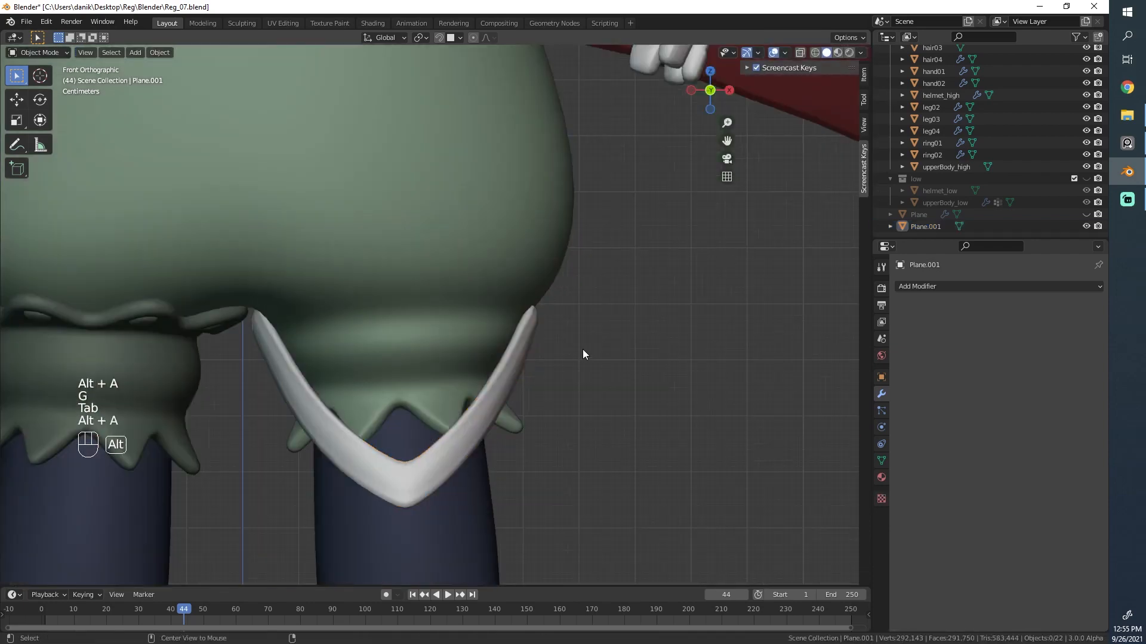
# Step: Shift the cross loop just below the outer tip along the X axis to smooth the band's outline
pyautogui.scroll(5, 582, 349)
pyautogui.press('Tab')
pyautogui.press('g')
pyautogui.press('x')
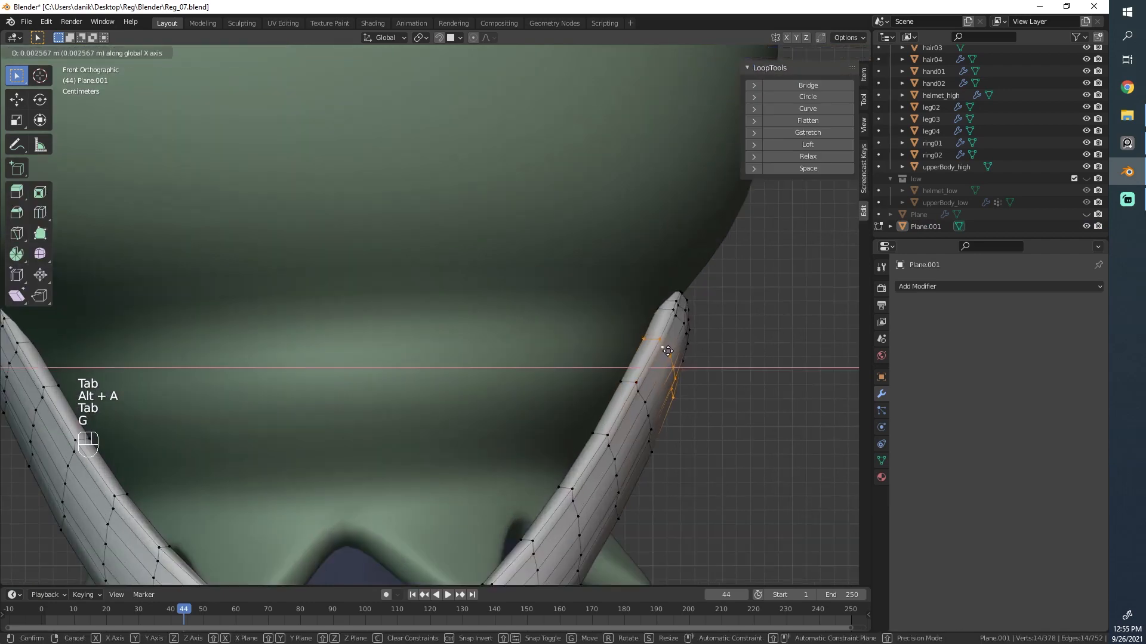
pyautogui.click(660, 327)
pyautogui.press('Tab')
pyautogui.scroll(-4, 660, 327)
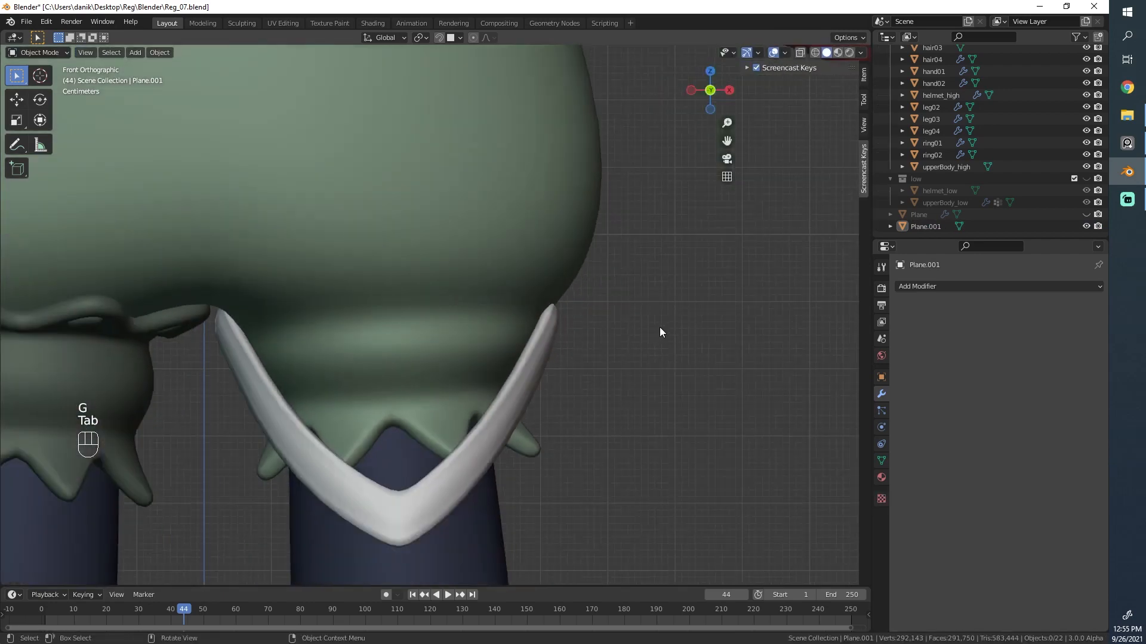
pyautogui.hotkey('alt', 'a')
pyautogui.scroll(-3, 648, 330)
pyautogui.scroll(3, 304, 320)
pyautogui.scroll(3, 445, 307)
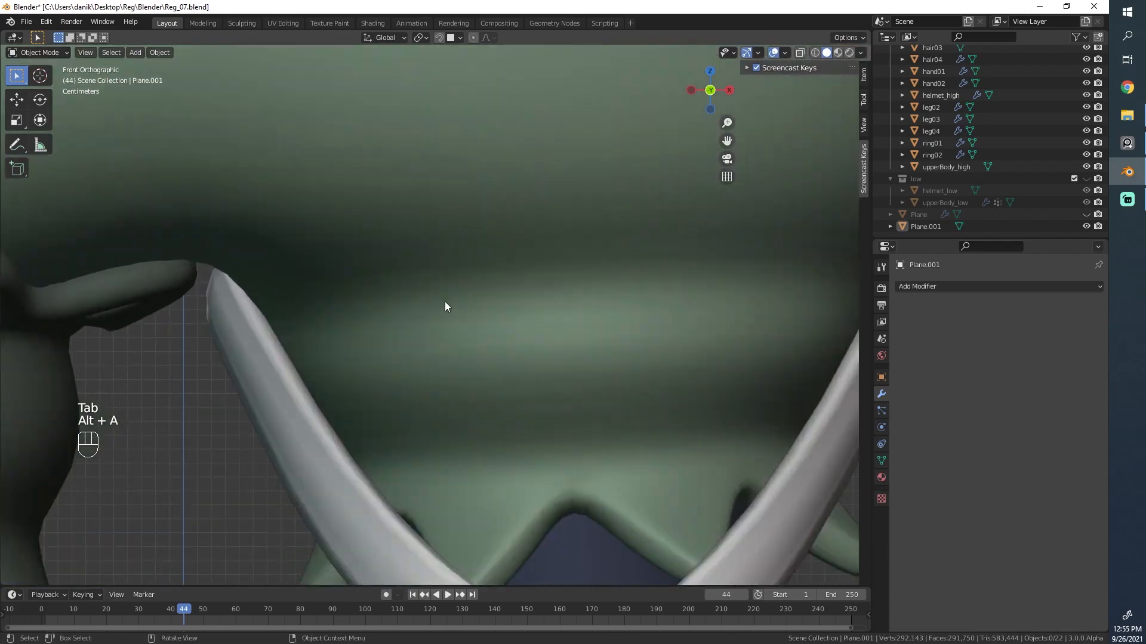
# Step: Box-select the vertices of the band's inner end section in wireframe display and switch back to solid shading
pyautogui.press('Tab')
pyautogui.press('z')
pyautogui.click(163, 254)
pyautogui.press('a')
pyautogui.scroll(2, 204, 301)
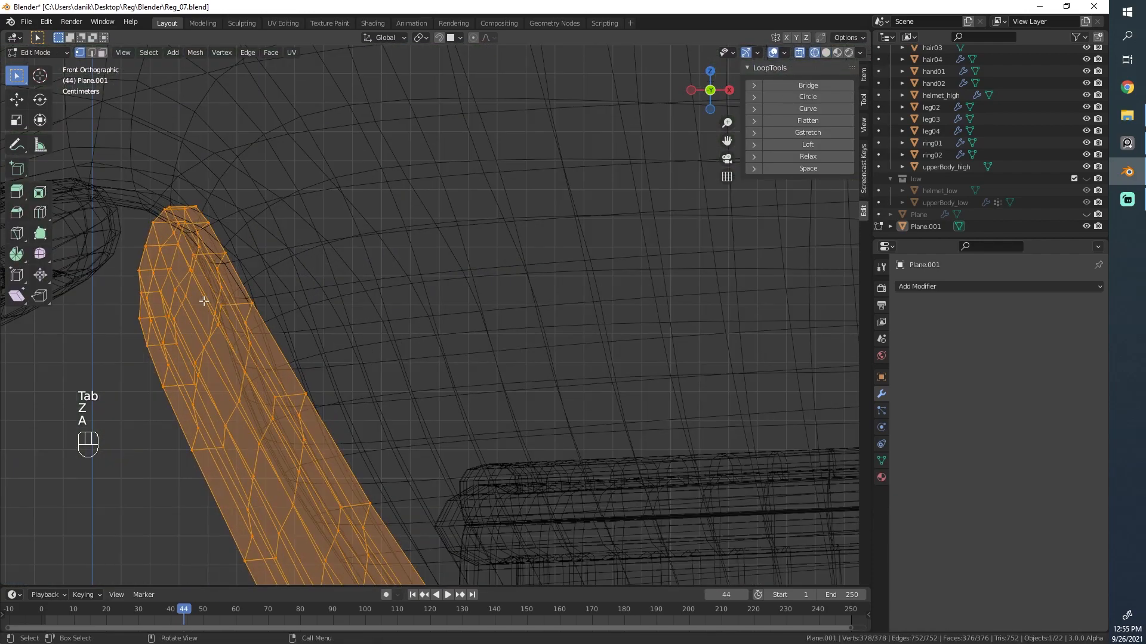
pyautogui.moveTo(172, 305); pyautogui.dragTo(217, 266, button='middle')
pyautogui.scroll(-4, 239, 265)
pyautogui.press('z')
pyautogui.click(340, 266)
pyautogui.moveTo(346, 275)
pyautogui.mouseDown(button='middle')
pyautogui.moveTo(379, 307)
pyautogui.moveTo(419, 315)
pyautogui.mouseUp(button='middle')
pyautogui.press('z')
pyautogui.click(297, 265)
pyautogui.hotkey('alt', 'a')
pyautogui.press('b')
pyautogui.moveTo(320, 320); pyautogui.dragTo(385, 447)
pyautogui.keyDown('alt'); pyautogui.keyDown('shift'); pyautogui.moveTo(411, 340); pyautogui.dragTo(530, 253, button='middle'); pyautogui.keyUp('shift'); pyautogui.keyUp('alt')
pyautogui.press('z')
# Step: Rotate the selected end section by -3.23° and refine its tilt with trackball rotation so it follows the pants
pyautogui.scroll(3, 613, 206)
pyautogui.keyDown('shift'); pyautogui.moveTo(616, 203); pyautogui.dragTo(504, 314, button='middle'); pyautogui.keyUp('shift')
pyautogui.moveTo(505, 314)
pyautogui.mouseDown(button='middle')
pyautogui.moveTo(486, 299)
pyautogui.moveTo(471, 241)
pyautogui.moveTo(384, 191)
pyautogui.moveTo(506, 242)
pyautogui.moveTo(343, 250)
pyautogui.moveTo(335, 204)
pyautogui.moveTo(368, 179)
pyautogui.moveTo(371, 162)
pyautogui.moveTo(571, 152)
pyautogui.mouseUp(button='middle')
pyautogui.press('r')
pyautogui.rightClick(472, 214)
pyautogui.press('r')
pyautogui.click(503, 208)
pyautogui.press('r')
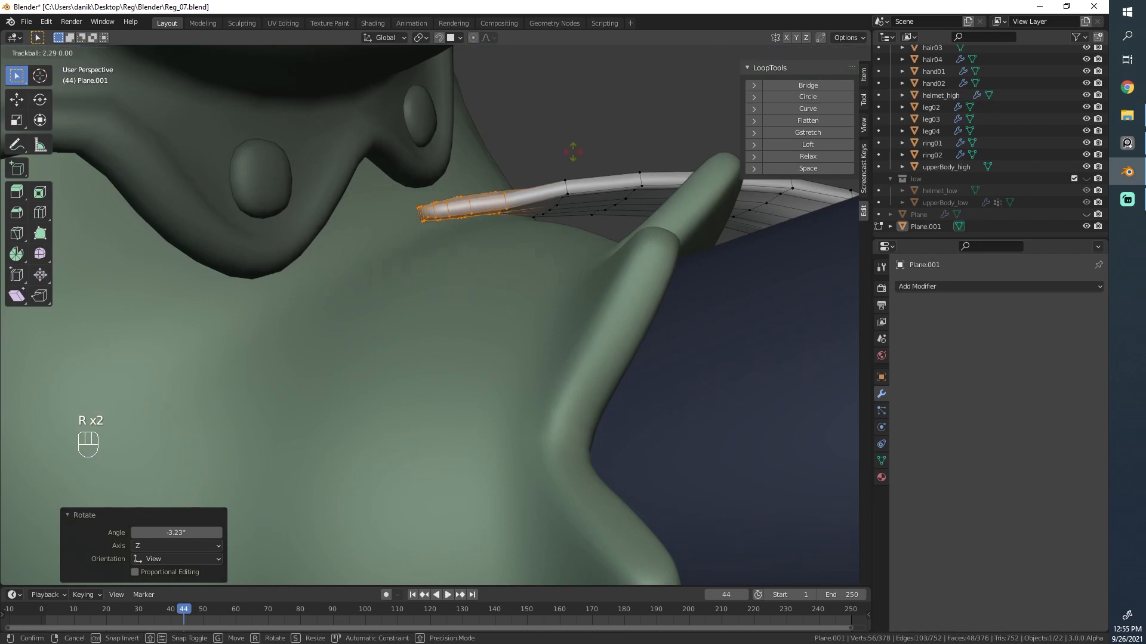
pyautogui.click(572, 153)
pyautogui.press('r')
pyautogui.click(572, 158)
# Step: Move the cross loop next to the rotated end by about -0.0016 m in X and -0.0003 m in Y
pyautogui.keyDown('alt'); pyautogui.click(566, 185); pyautogui.keyUp('alt')
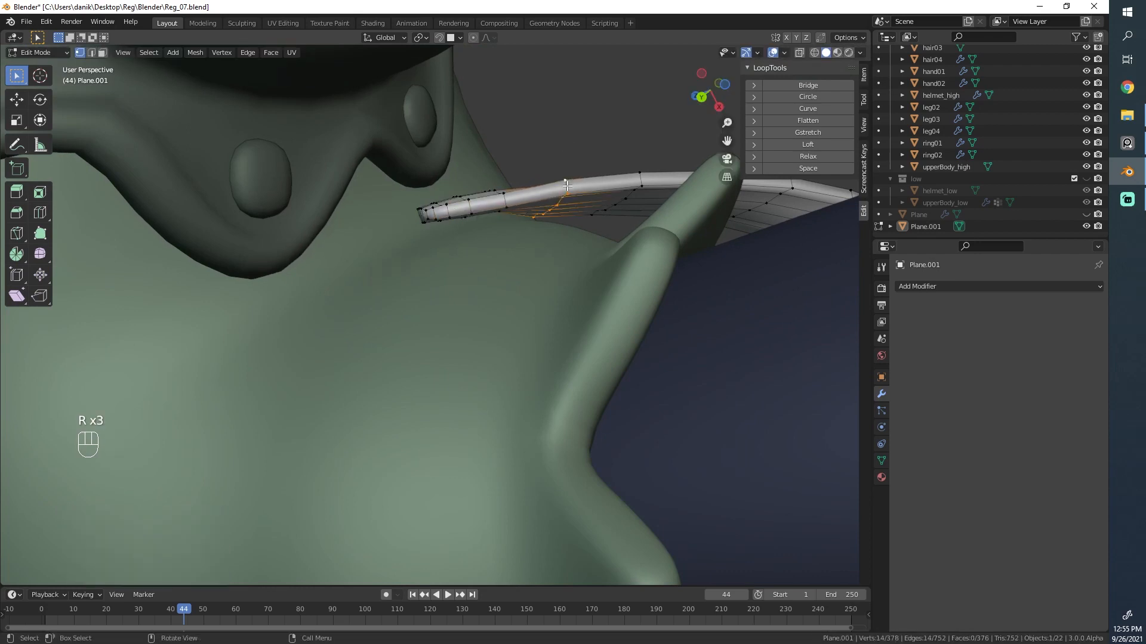
pyautogui.press('g')
pyautogui.click(567, 197)
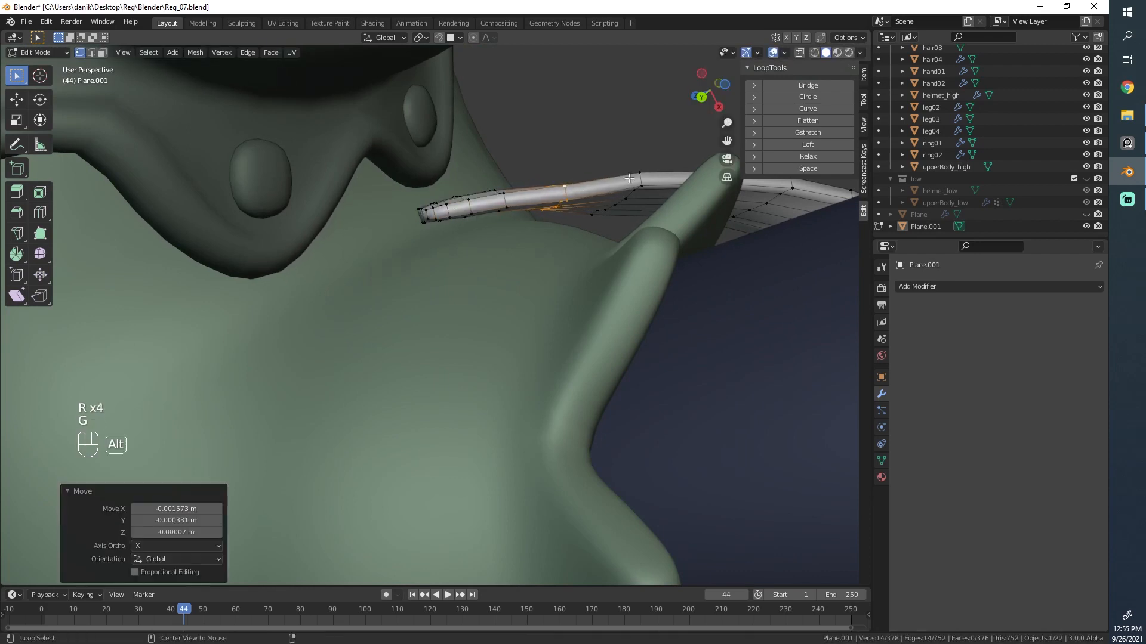
# Step: Move the next cross loop by about -0.0009 m in X, -0.0004 m in Y and -0.0003 m in Z, and trackball-rotate it 1.15°
pyautogui.keyDown('alt'); pyautogui.click(644, 179); pyautogui.keyUp('alt')
pyautogui.press('r')
pyautogui.press('r')
pyautogui.click(644, 183)
pyautogui.press('g')
pyautogui.click(644, 187)
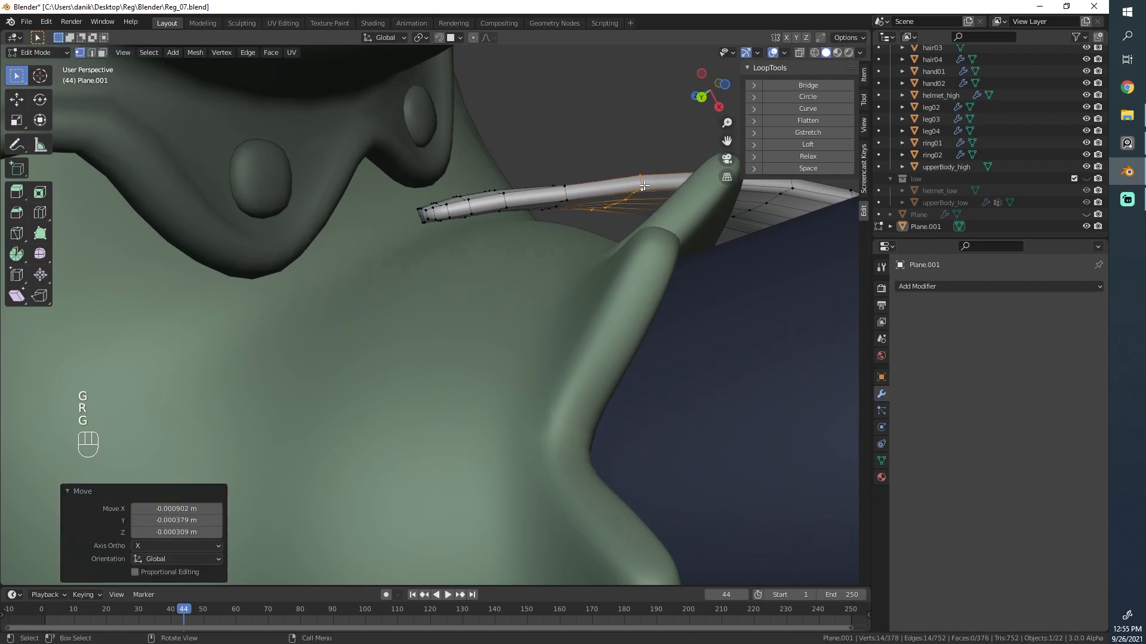
pyautogui.press('r')
pyautogui.press('r')
pyautogui.click(644, 186)
# Step: Trackball-rotate the following cross loop by 4.58° and slightly rotate the loop before it to even out the band's curve
pyautogui.moveTo(644, 186); pyautogui.dragTo(579, 192, button='middle')
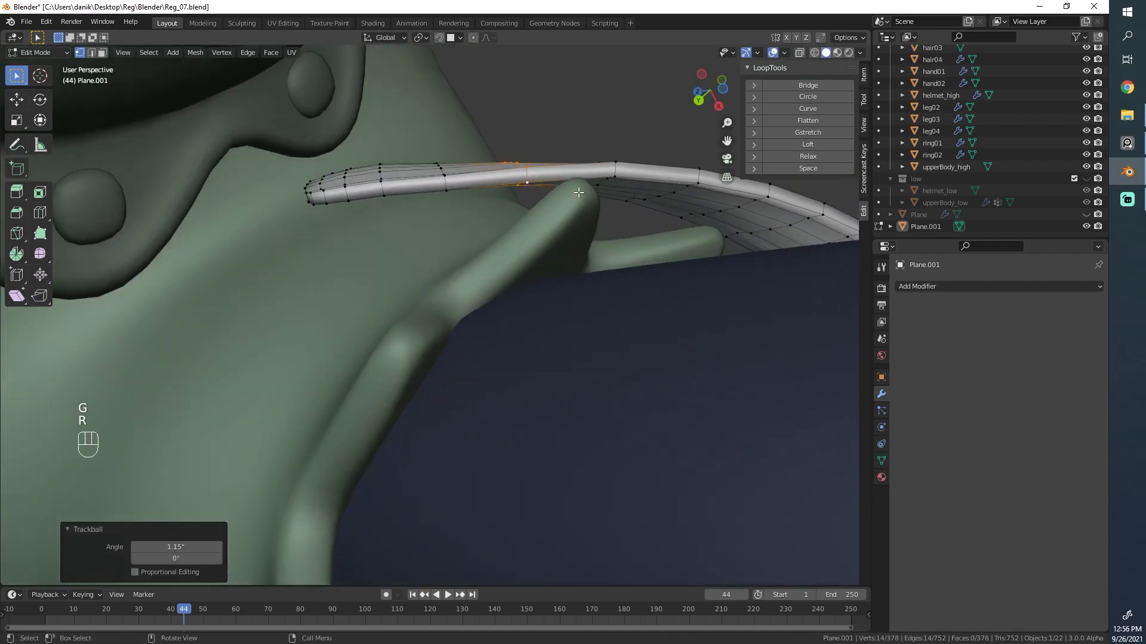
pyautogui.keyDown('alt'); pyautogui.click(621, 169); pyautogui.keyUp('alt')
pyautogui.press('r')
pyautogui.press('r')
pyautogui.click(618, 169)
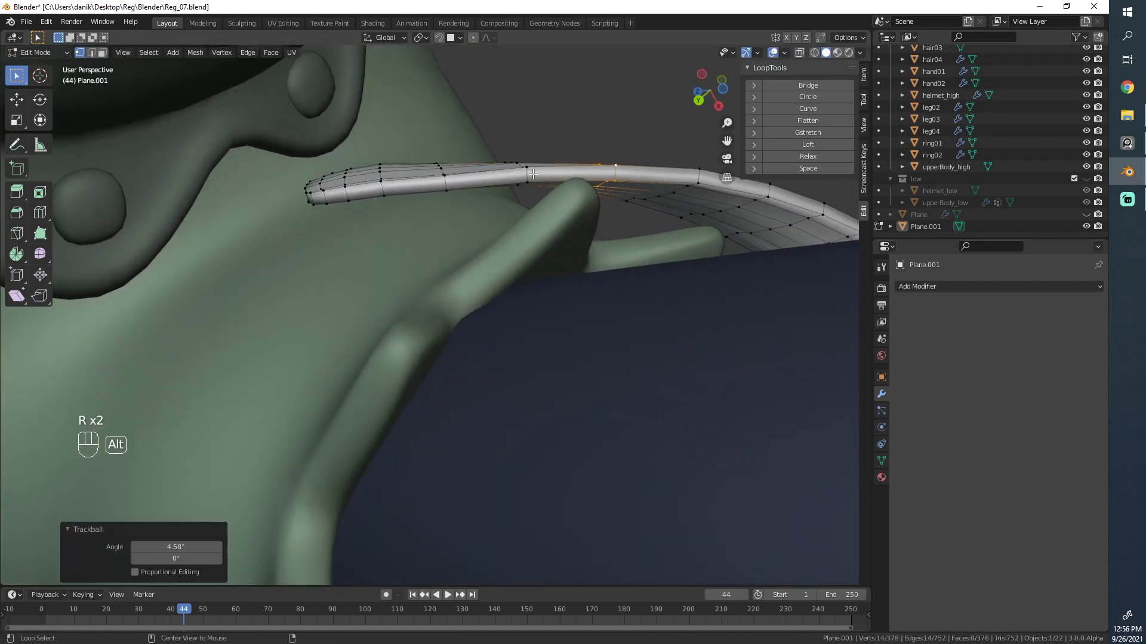
pyautogui.keyDown('alt'); pyautogui.click(529, 174); pyautogui.keyUp('alt')
pyautogui.press('r')
pyautogui.click(529, 177)
# Step: Move the cross loop just behind the rounded inner end by about 0.0006 m in X, 0.0012 m in Y and -0.001 m in Z
pyautogui.moveTo(529, 177); pyautogui.dragTo(434, 269, button='middle')
pyautogui.scroll(4, 434, 269)
pyautogui.keyDown('alt'); pyautogui.click(432, 200); pyautogui.keyUp('alt')
pyautogui.press('g')
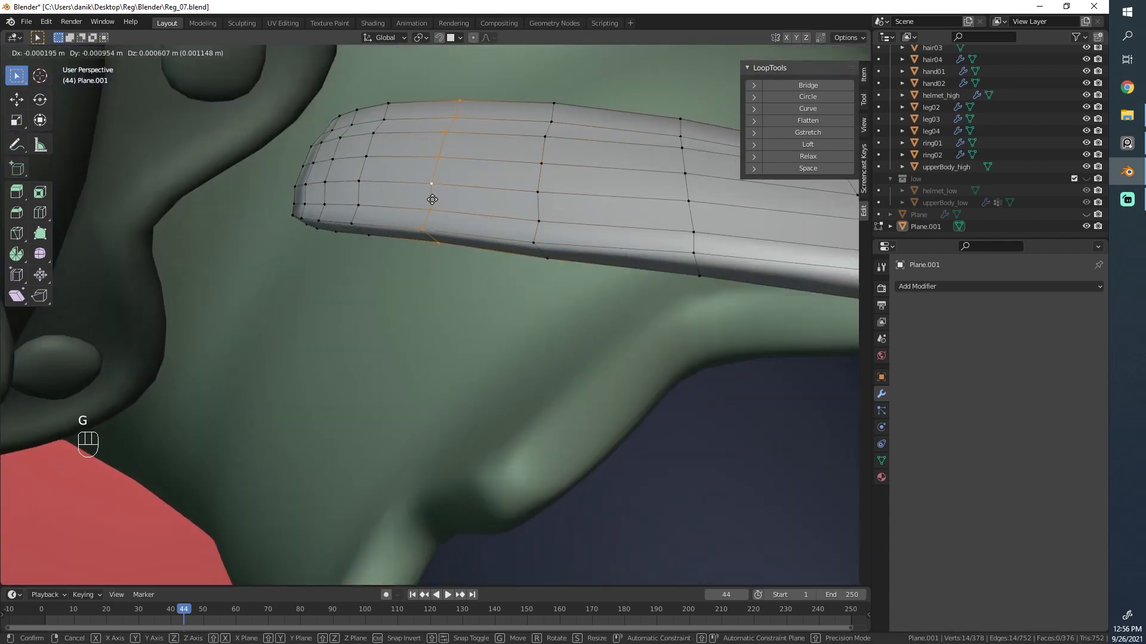
pyautogui.click(432, 200)
pyautogui.press('g')
pyautogui.press('g')
pyautogui.rightClick(433, 205)
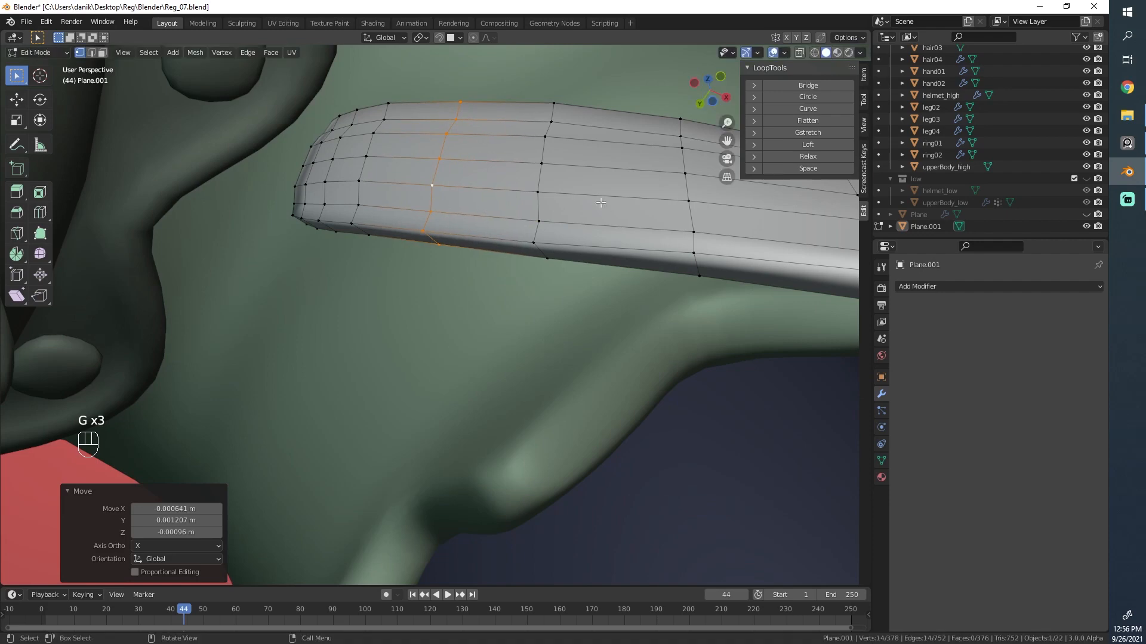
# Step: Move the next cross loop by about -0.0004 m in X, -0.0007 m in Y and 0.0006 m in Z, and nudge the loops beside it
pyautogui.keyDown('alt'); pyautogui.keyDown('shift'); pyautogui.click(540, 181); pyautogui.keyUp('shift'); pyautogui.keyUp('alt')
pyautogui.press('g')
pyautogui.click(537, 176)
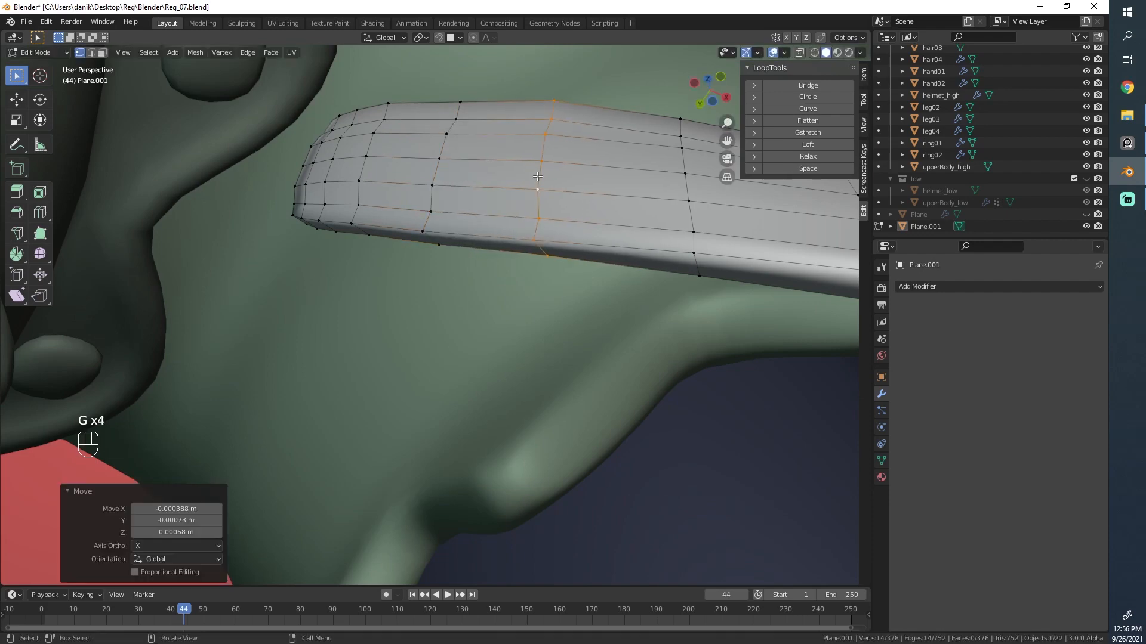
pyautogui.moveTo(432, 174); pyautogui.dragTo(496, 233, button='middle')
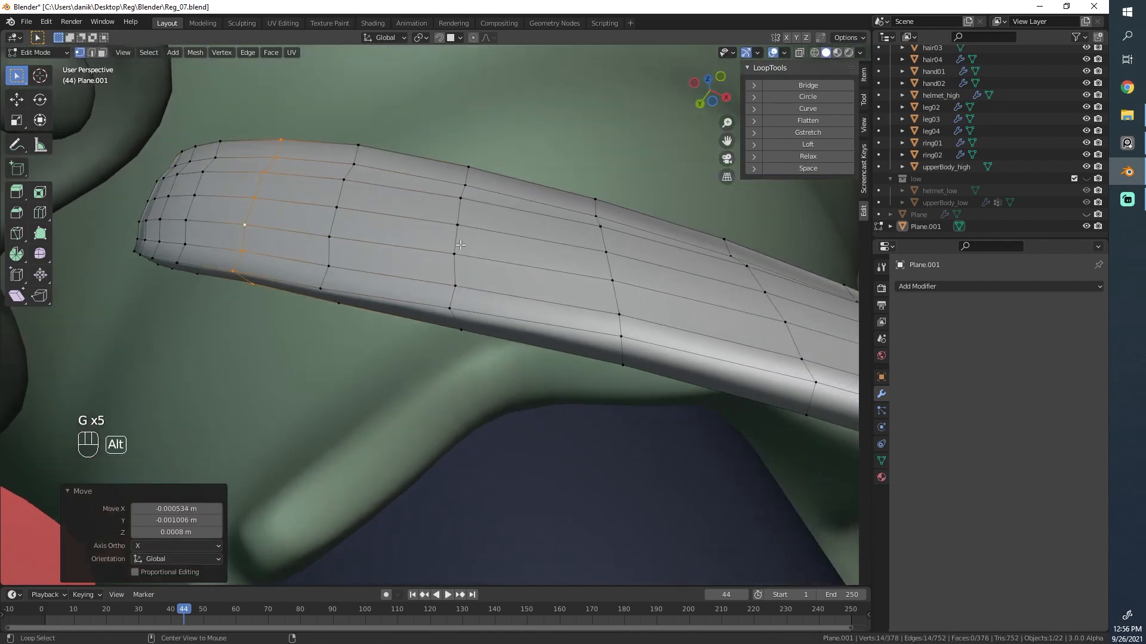
pyautogui.press('g')
pyautogui.click(463, 237)
# Step: Scale the second cross loop behind the rounded inner end to 0.99 and fine-tune its position to smooth the outline
pyautogui.press('g')
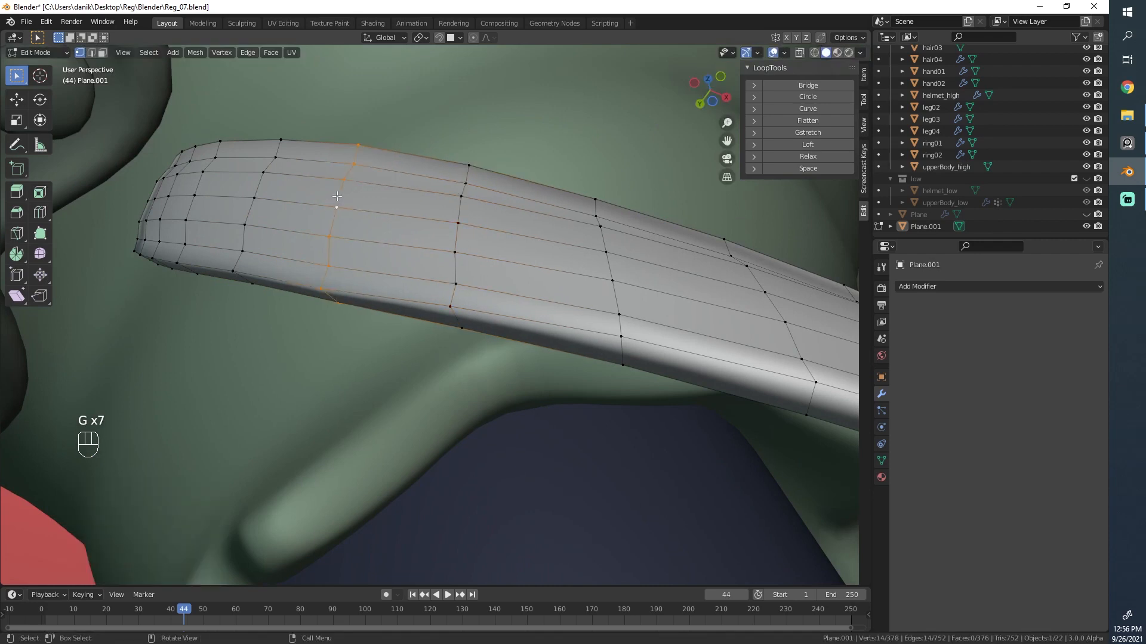
pyautogui.press('g')
pyautogui.click(336, 197)
pyautogui.press('g')
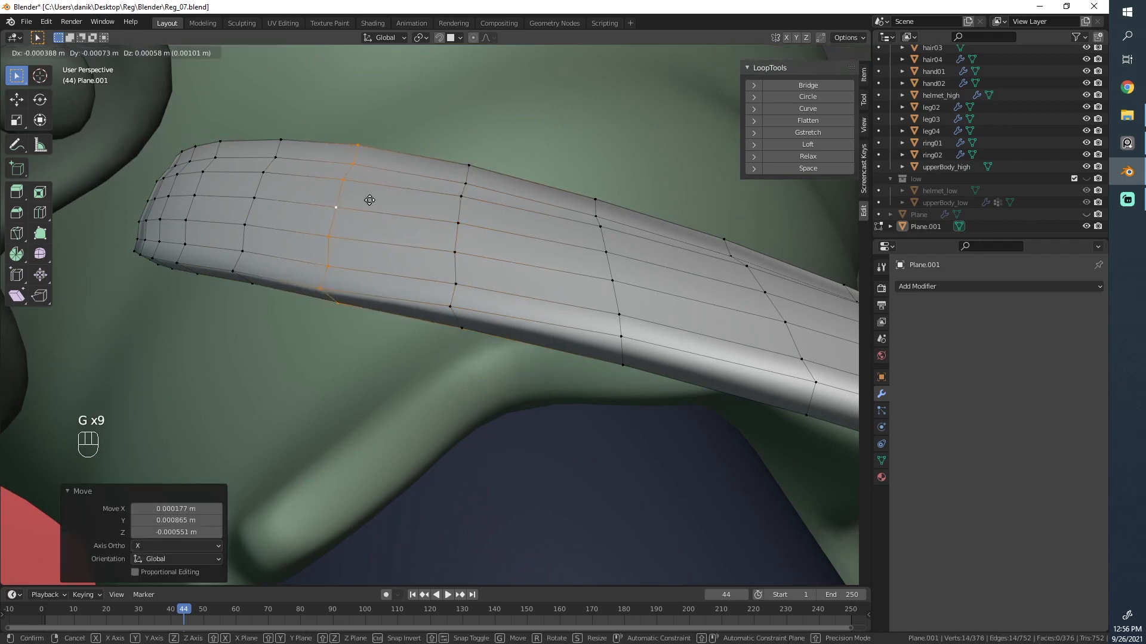
pyautogui.press('s')
pyautogui.click(578, 181)
pyautogui.press('g')
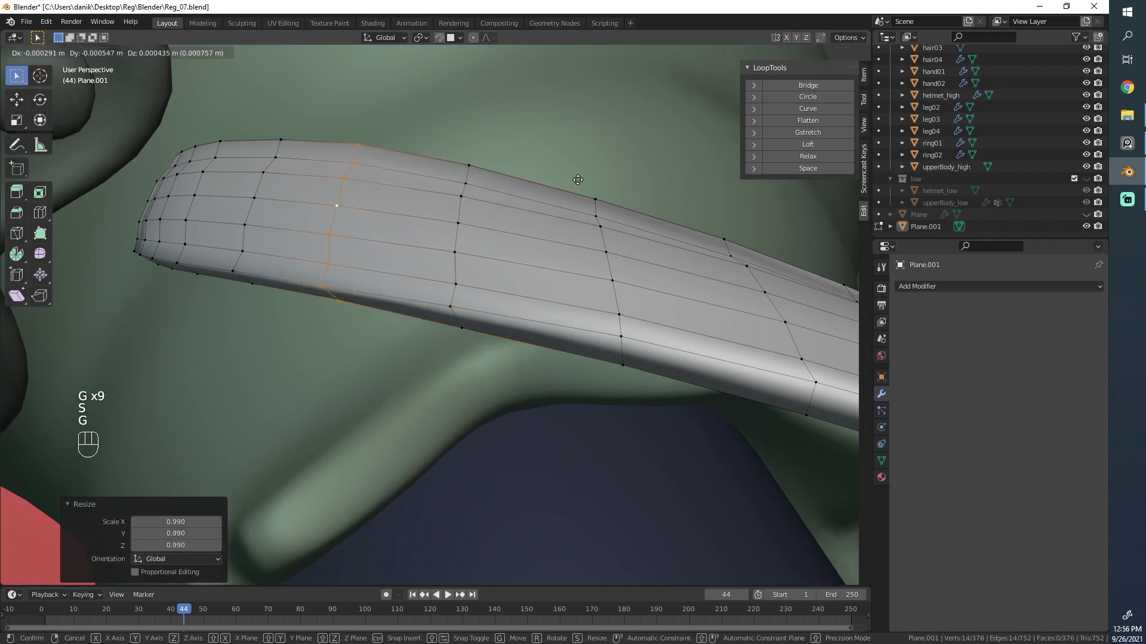
pyautogui.click(577, 180)
# Step: Box-select the vertices of the band's inner end section in the front wireframe view
pyautogui.scroll(-3, 532, 215)
pyautogui.moveTo(532, 214); pyautogui.dragTo(321, 272, button='middle')
pyautogui.scroll(4, 348, 260)
pyautogui.press('Tab')
pyautogui.press('Tab')
pyautogui.click(246, 252)
pyautogui.press('a')
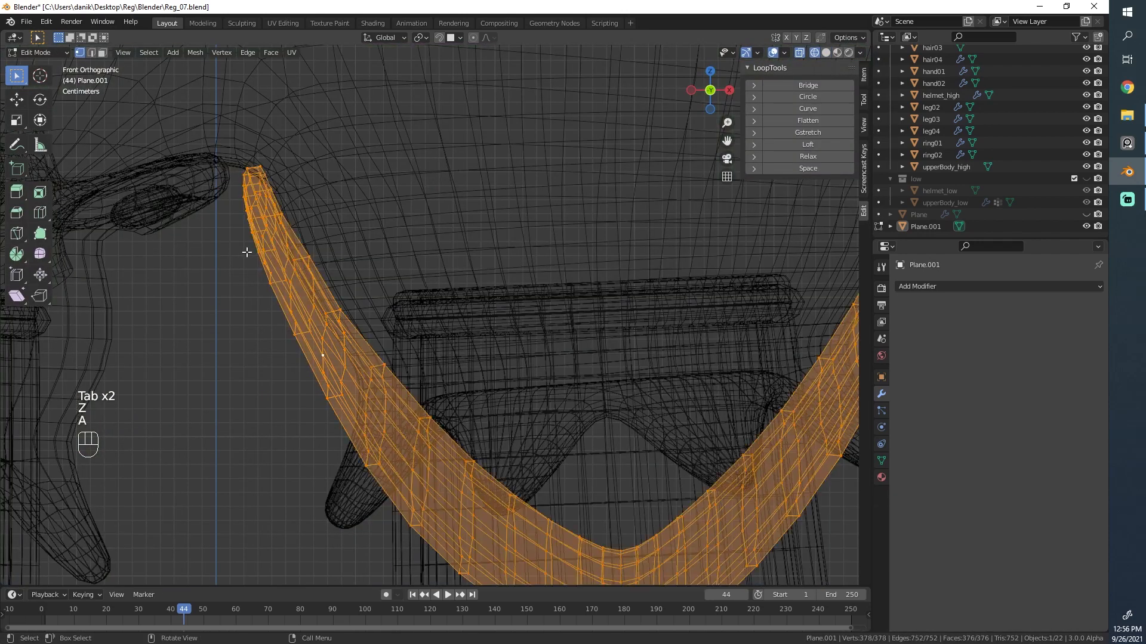
pyautogui.hotkey('alt', 'a')
pyautogui.press('b')
pyautogui.moveTo(225, 158); pyautogui.dragTo(289, 285)
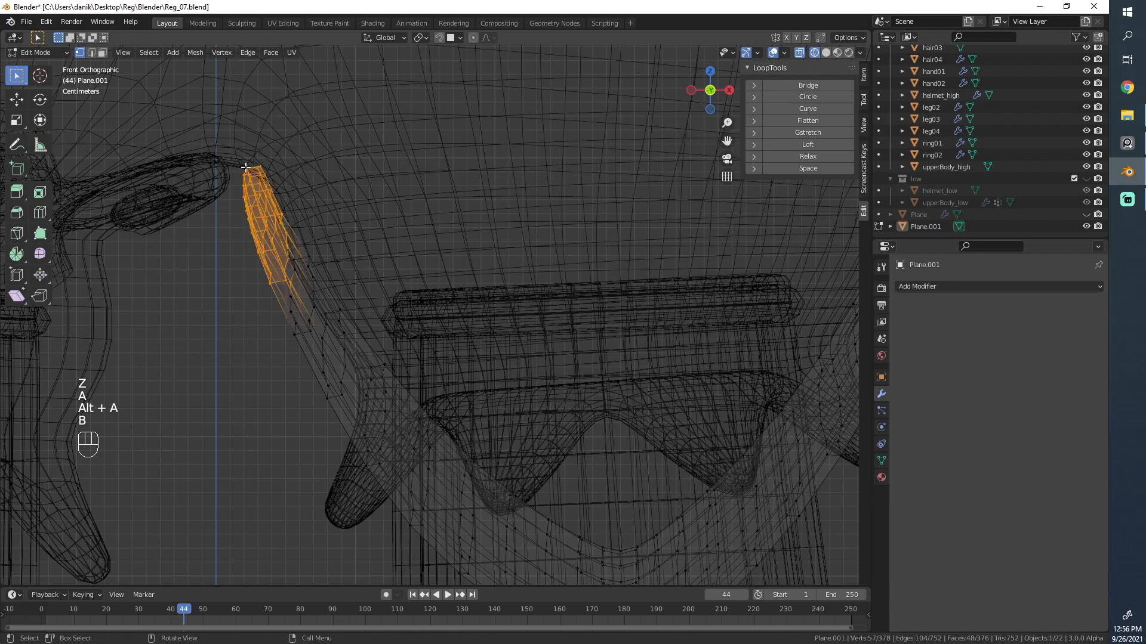
# Step: Move the selected inner end section about 0.003 m along X and return to solid shading
pyautogui.scroll(3, 240, 219)
pyautogui.moveTo(240, 218)
pyautogui.mouseDown(button='middle')
pyautogui.moveTo(282, 217)
pyautogui.moveTo(406, 262)
pyautogui.moveTo(348, 256)
pyautogui.moveTo(347, 275)
pyautogui.moveTo(404, 241)
pyautogui.mouseUp(button='middle')
pyautogui.press('b')
pyautogui.scroll(1, 404, 241)
pyautogui.press('g')
pyautogui.middleClick(411, 237)
pyautogui.click(421, 234)
pyautogui.press('z')
pyautogui.click(527, 224)
pyautogui.moveTo(443, 298)
pyautogui.mouseDown(button='middle')
pyautogui.moveTo(425, 308)
pyautogui.moveTo(453, 334)
pyautogui.moveTo(435, 358)
pyautogui.moveTo(355, 299)
pyautogui.mouseUp(button='middle')
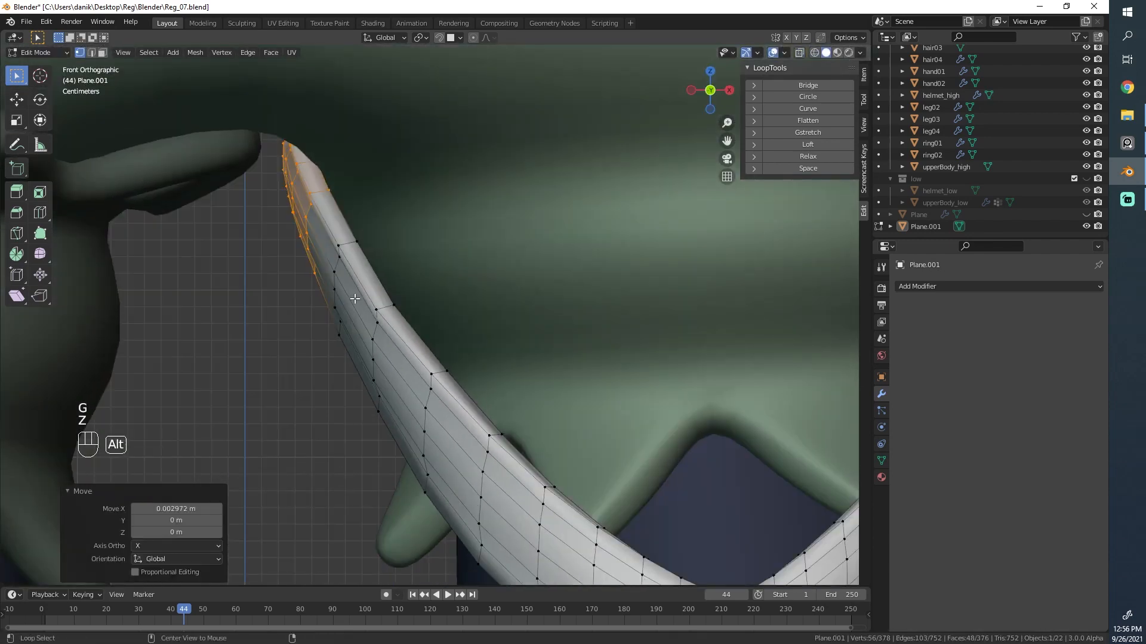
pyautogui.press('g')
pyautogui.rightClick(376, 251)
# Step: Move the cross loop just below the inner end section about -0.0011 m along X
pyautogui.press('Tab')
pyautogui.scroll(-5, 427, 331)
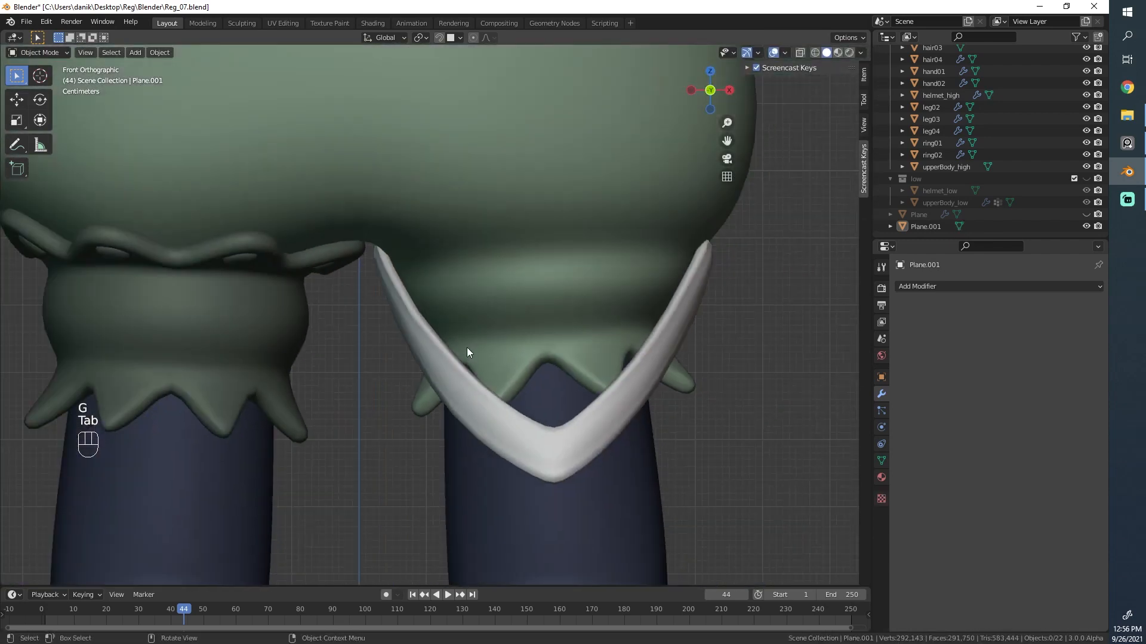
pyautogui.press('Tab')
pyautogui.scroll(5, 363, 324)
pyautogui.press('Tab')
pyautogui.press('Tab')
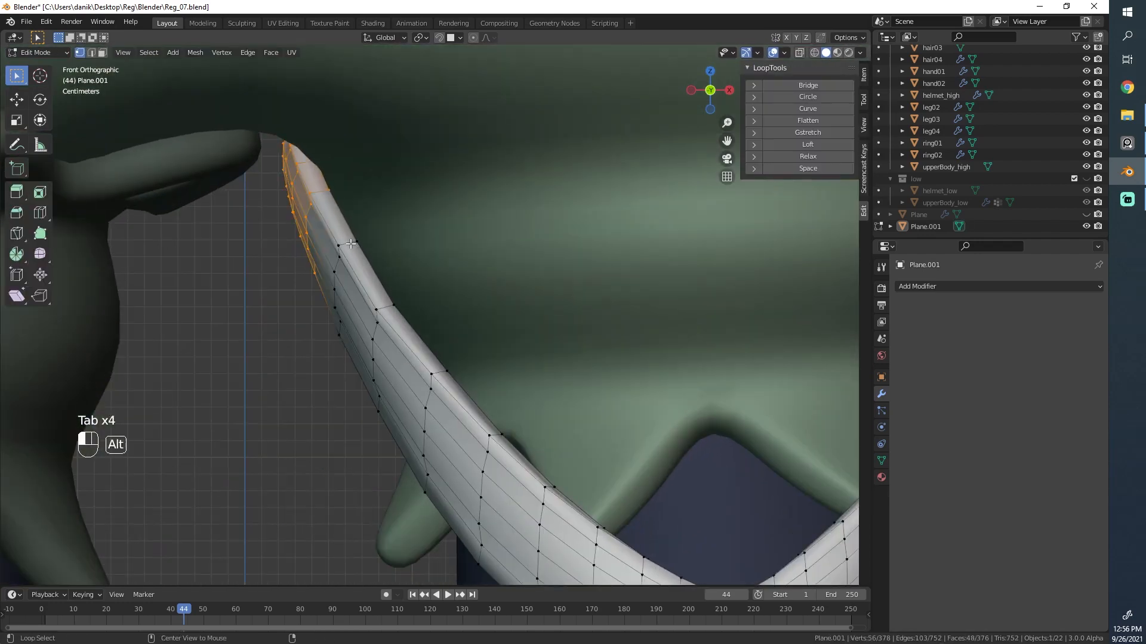
pyautogui.press('g')
pyautogui.press('g')
pyautogui.click(341, 246)
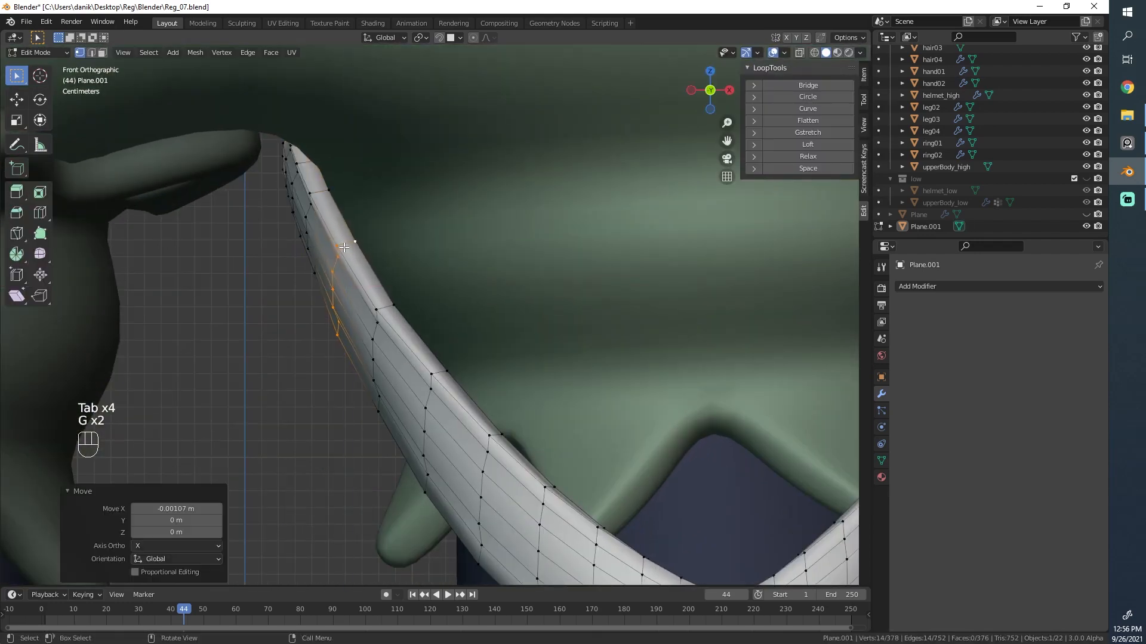
# Step: Enable proportional editing and pull the upper corner vertex of the band's inner end to reshape its tip
pyautogui.press('Tab')
pyautogui.scroll(-5, 502, 320)
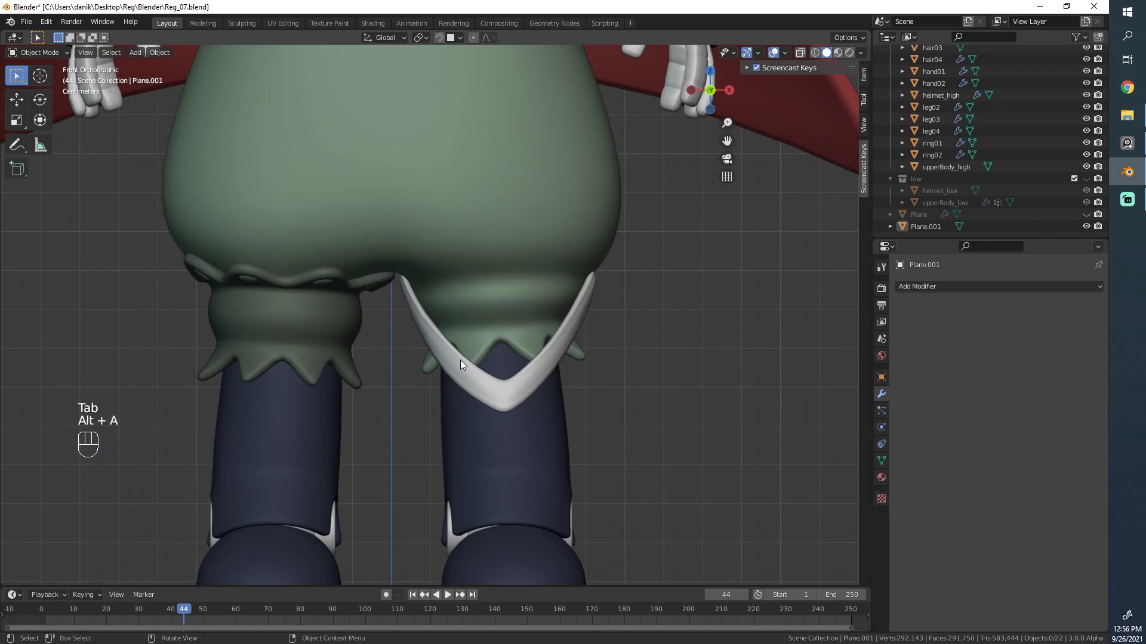
pyautogui.moveTo(460, 363); pyautogui.dragTo(459, 296, button='middle')
pyautogui.press('Tab')
pyautogui.scroll(3, 320, 232)
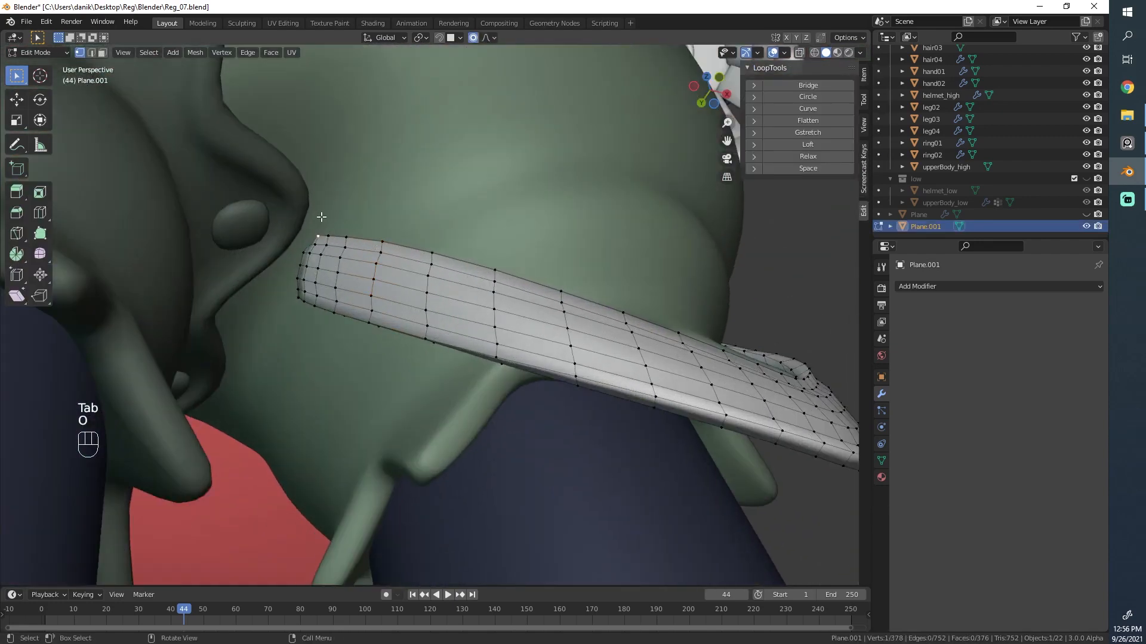
pyautogui.press('g')
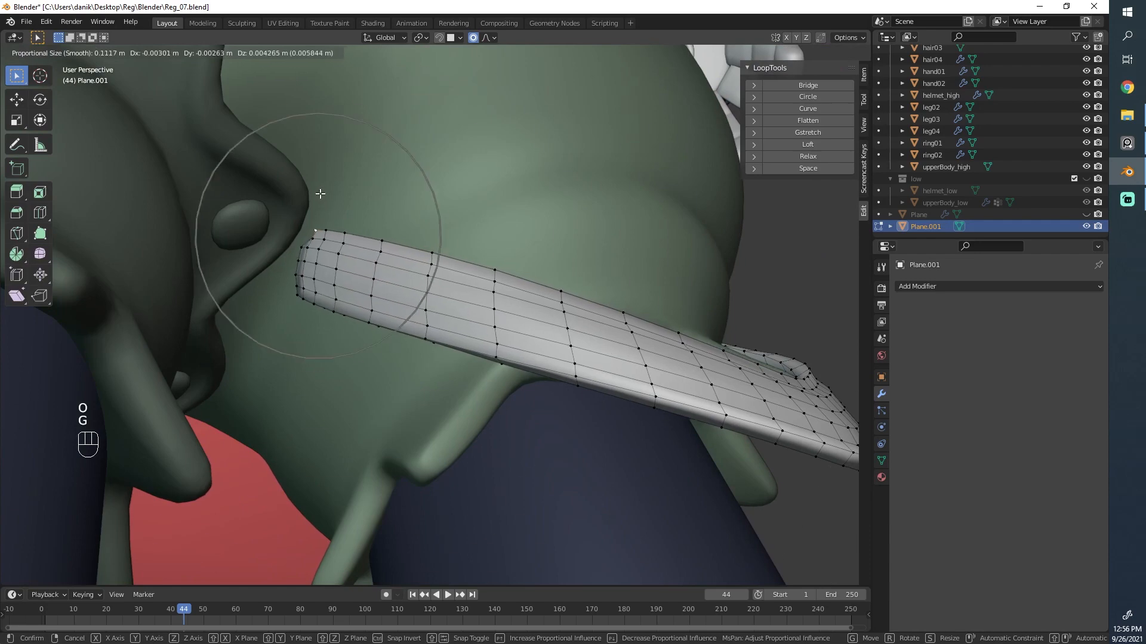
pyautogui.click(320, 194)
pyautogui.press('g')
pyautogui.click(384, 232)
pyautogui.press('g')
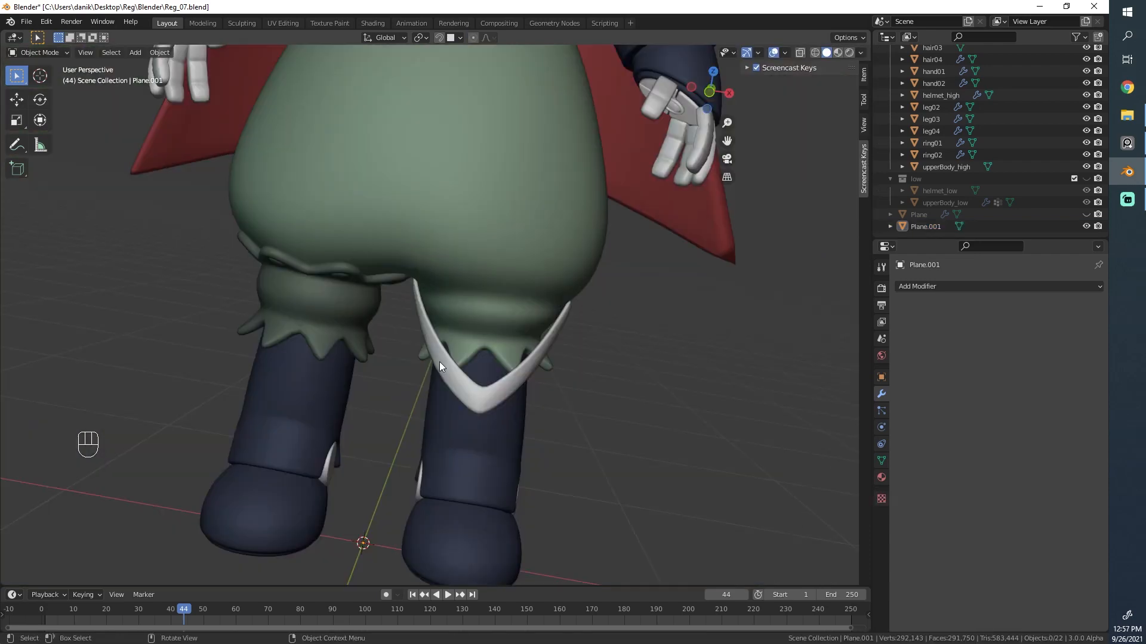
# Step: Inspect the band's shape and fit around the leg from several angles and distances
pyautogui.scroll(3, 428, 281)
pyautogui.scroll(-3, 477, 367)
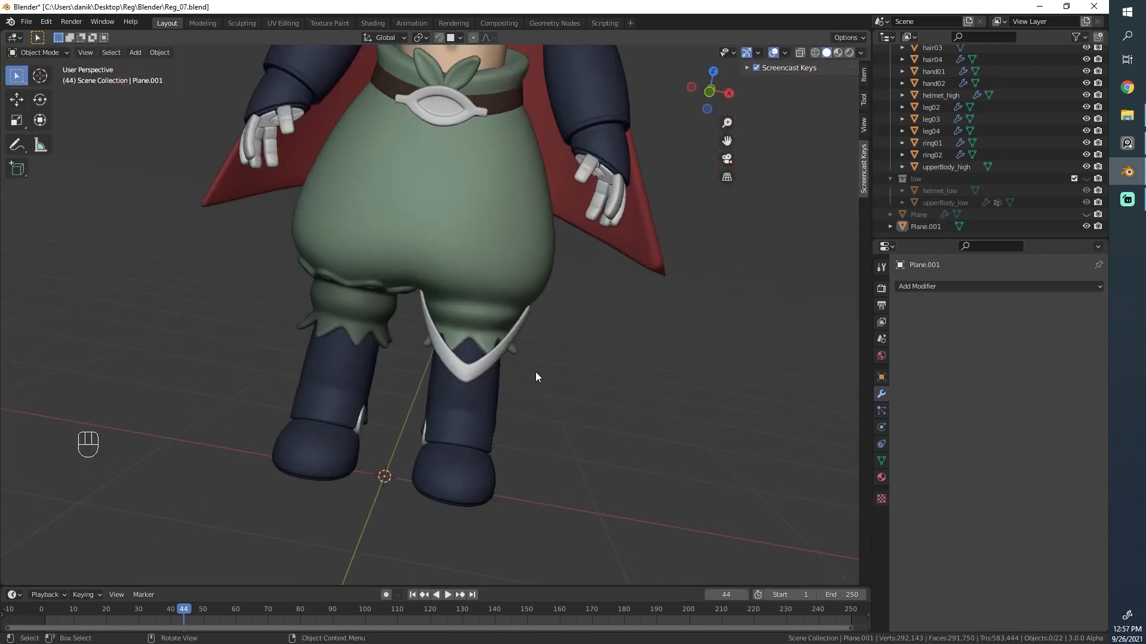
pyautogui.scroll(5, 536, 371)
pyautogui.click(595, 318)
pyautogui.scroll(2, 646, 284)
pyautogui.press('Tab')
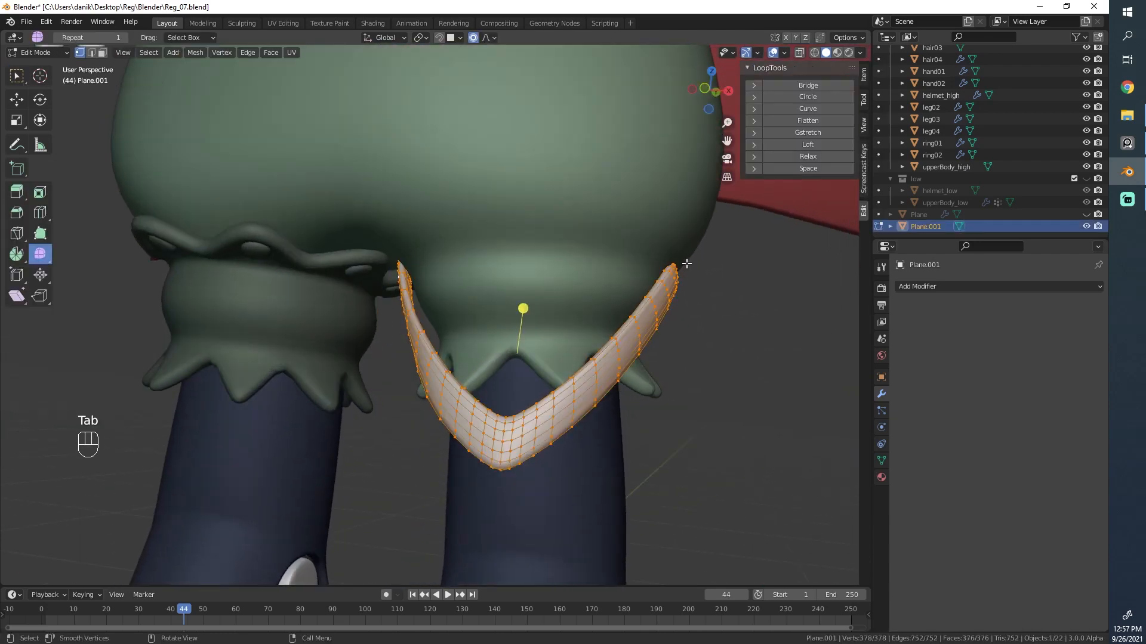
pyautogui.press('Tab')
pyautogui.scroll(-3, 679, 306)
pyautogui.moveTo(679, 306); pyautogui.dragTo(548, 328, button='middle')
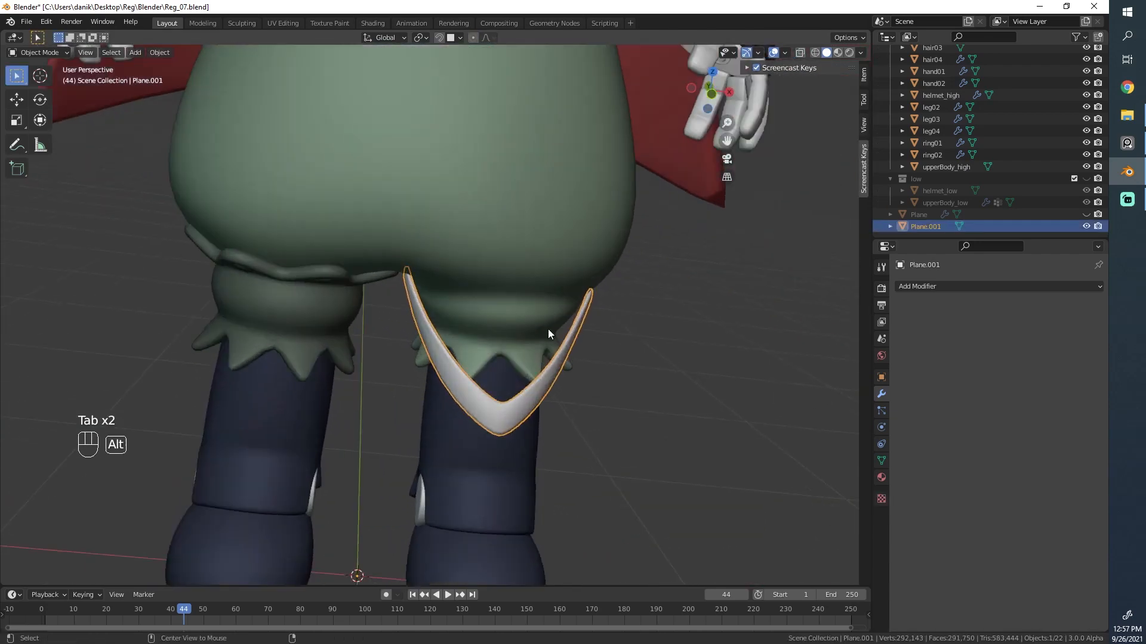
# Step: Select the whole band mesh and adjust its thickness with Shrink/Fatten
pyautogui.hotkey('alt', 'a')
pyautogui.scroll(-4, 420, 333)
pyautogui.scroll(2, 475, 334)
pyautogui.click(457, 346)
pyautogui.press('Tab')
pyautogui.scroll(3, 607, 342)
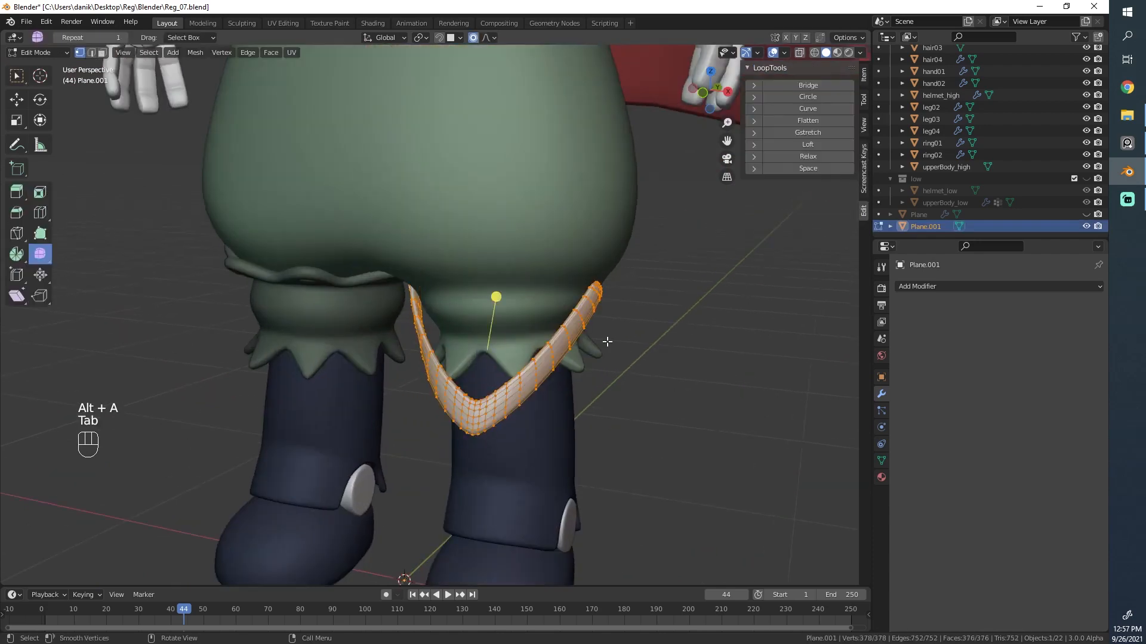
pyautogui.hotkey('alt', 's')
pyautogui.press('Tab')
pyautogui.scroll(-3, 378, 349)
pyautogui.hotkey('alt', 'a')
pyautogui.scroll(-4, 454, 386)
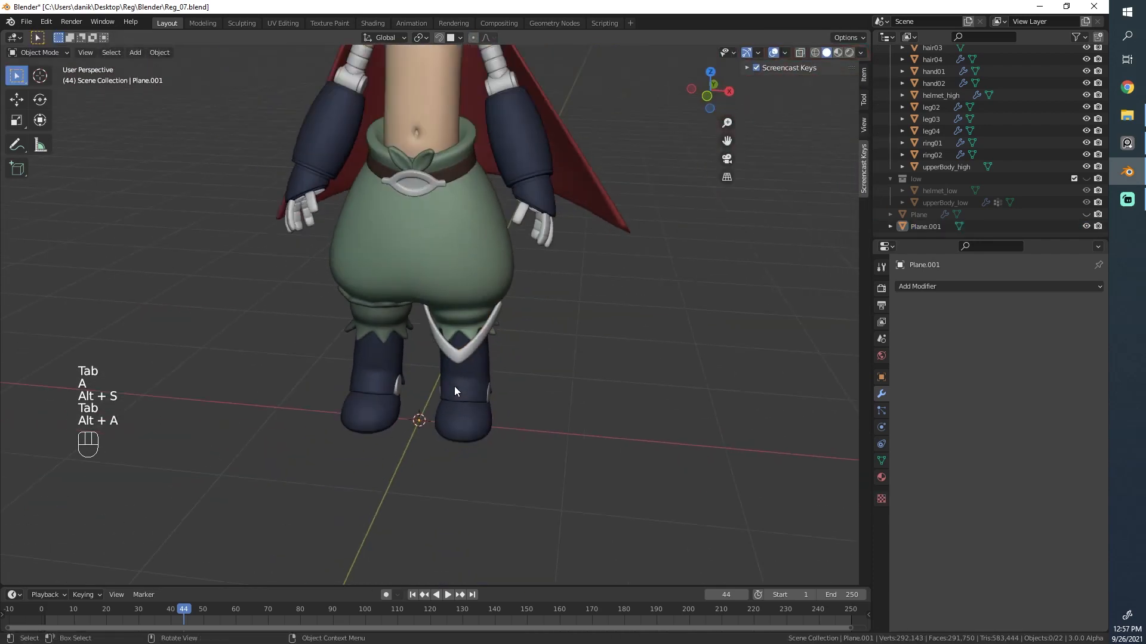
# Step: Switch the band to Sculpt Mode and set the Grab brush radius to 88 px
pyautogui.moveTo(553, 392); pyautogui.dragTo(465, 336, button='middle')
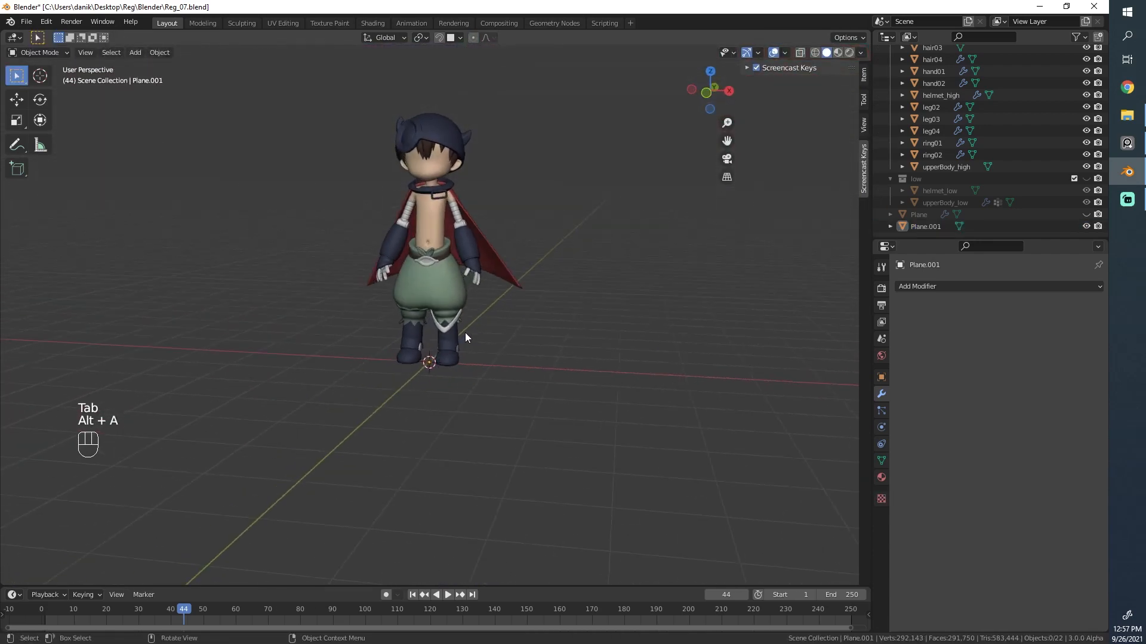
pyautogui.scroll(3, 466, 337)
pyautogui.click(464, 331)
pyautogui.scroll(2, 464, 331)
pyautogui.press('Tab')
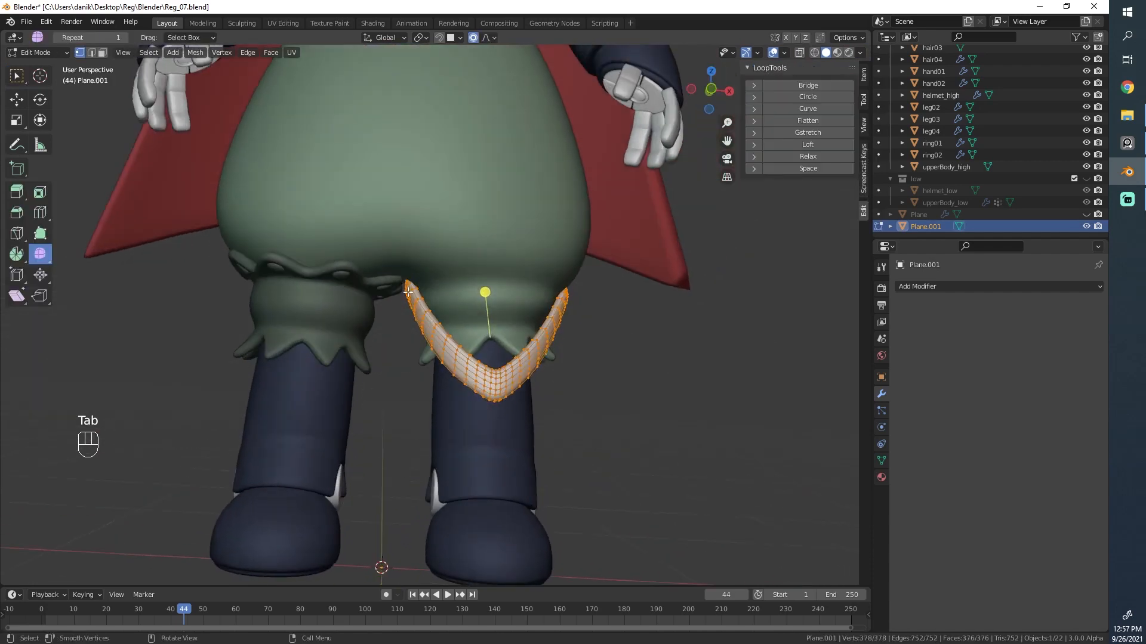
pyautogui.press('Tab')
pyautogui.scroll(2, 478, 334)
pyautogui.click(42, 93)
pyautogui.moveTo(366, 358); pyautogui.dragTo(366, 293, button='middle')
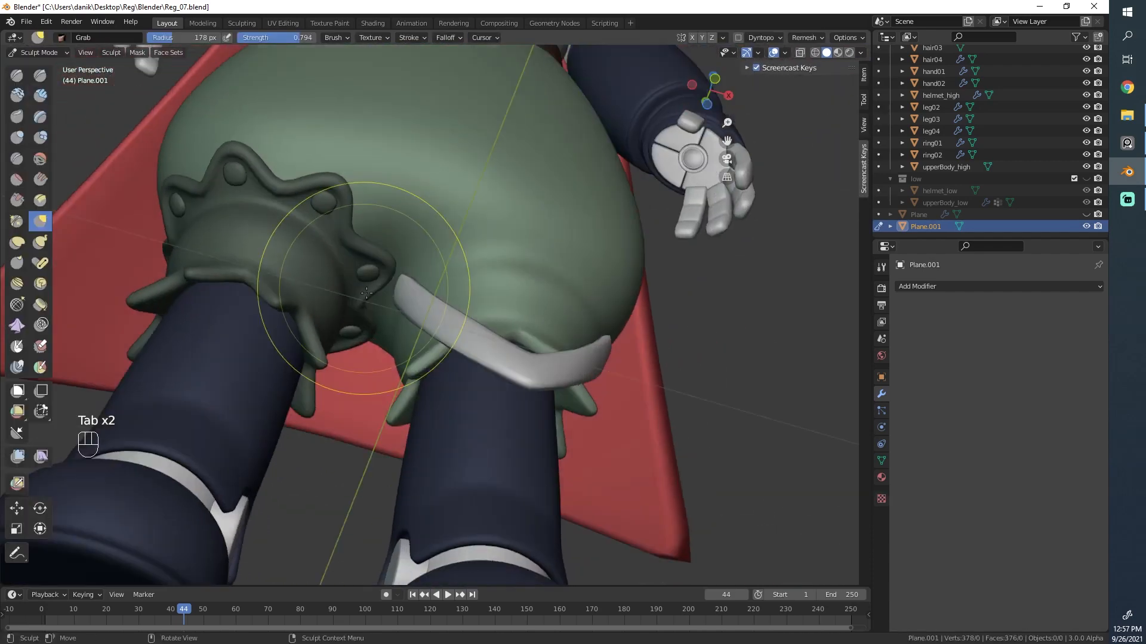
pyautogui.press('f')
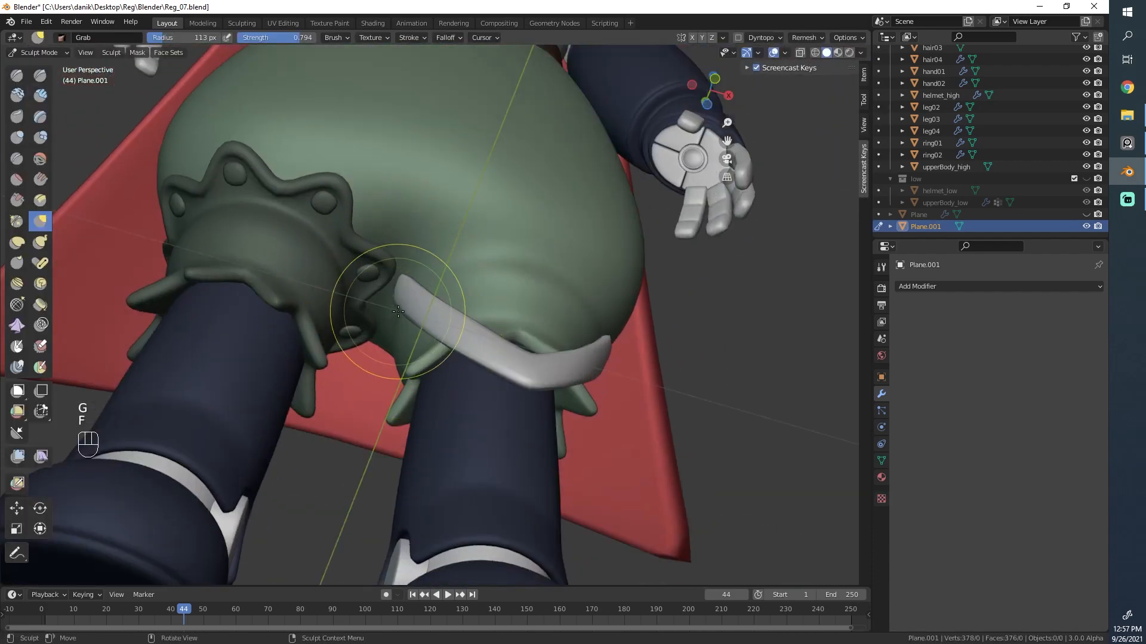
pyautogui.click(408, 311)
# Step: Undo the last grab stroke and slightly pull the band's inner arm with the Grab brush
pyautogui.moveTo(407, 309); pyautogui.dragTo(409, 386, button='middle')
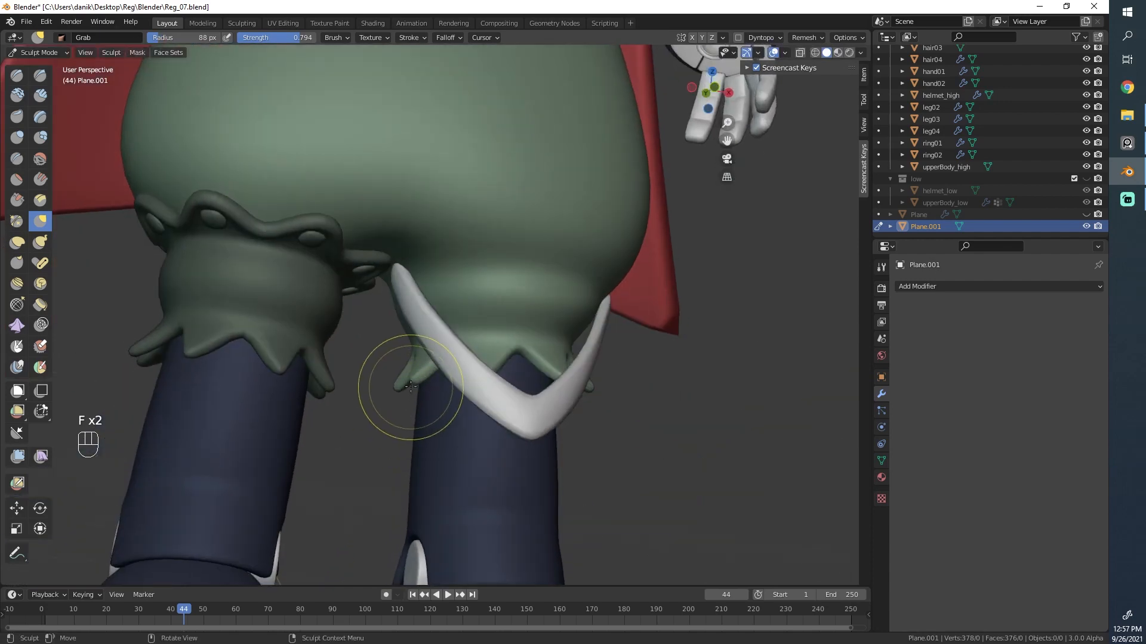
pyautogui.scroll(4, 409, 386)
pyautogui.hotkey('ctrl', 'z')
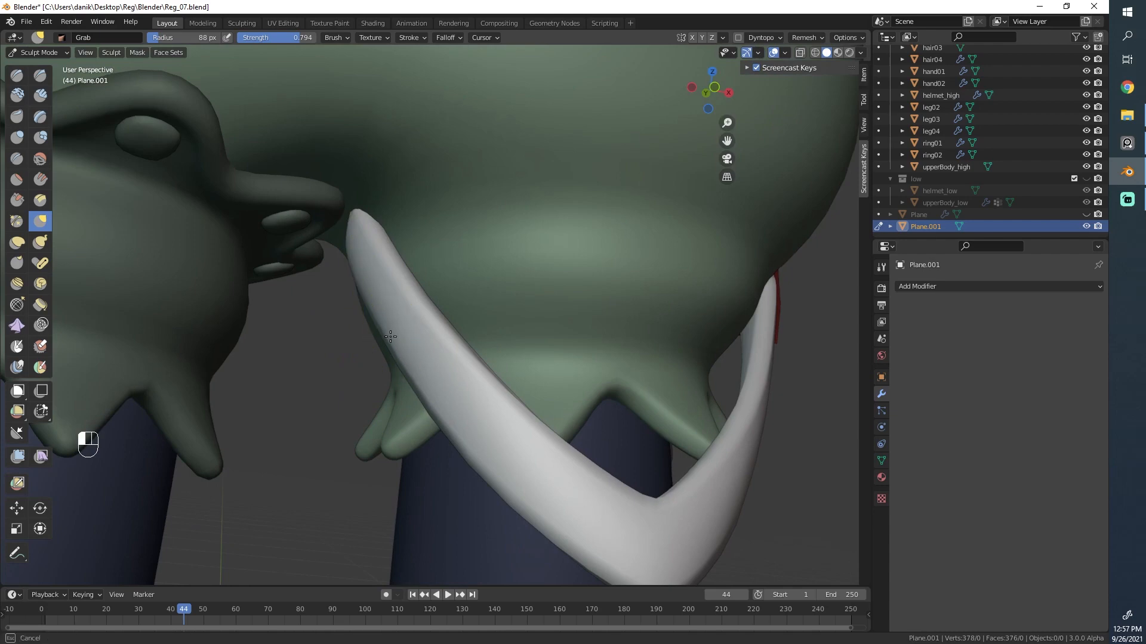
pyautogui.moveTo(391, 337); pyautogui.dragTo(385, 338)
# Step: Set the Grab brush radius to 213 px while viewing the band from the side of the leg
pyautogui.scroll(-9, 409, 340)
pyautogui.scroll(3, 371, 449)
pyautogui.moveTo(626, 280); pyautogui.dragTo(604, 303, button='middle')
pyautogui.scroll(2, 604, 303)
pyautogui.moveTo(604, 303)
pyautogui.keyDown('shift'); pyautogui.mouseDown(button='middle')
pyautogui.moveTo(564, 312)
pyautogui.moveTo(517, 248)
pyautogui.moveTo(557, 267)
pyautogui.moveTo(495, 212)
pyautogui.mouseUp(button='middle'); pyautogui.keyUp('shift')
pyautogui.scroll(2, 516, 248)
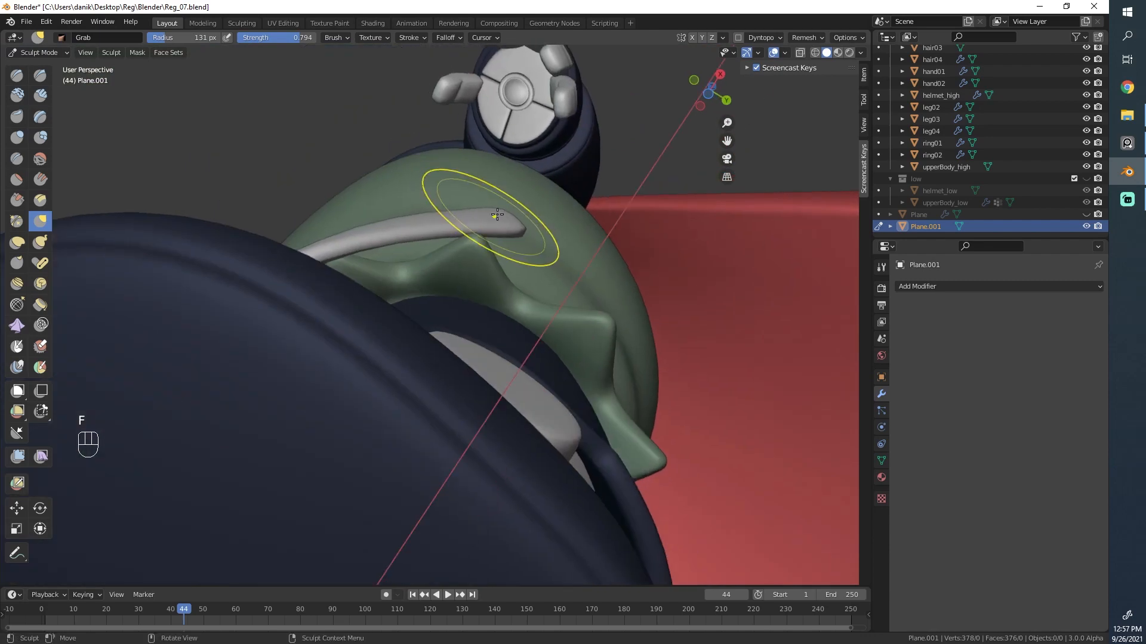
pyautogui.scroll(-3, 509, 210)
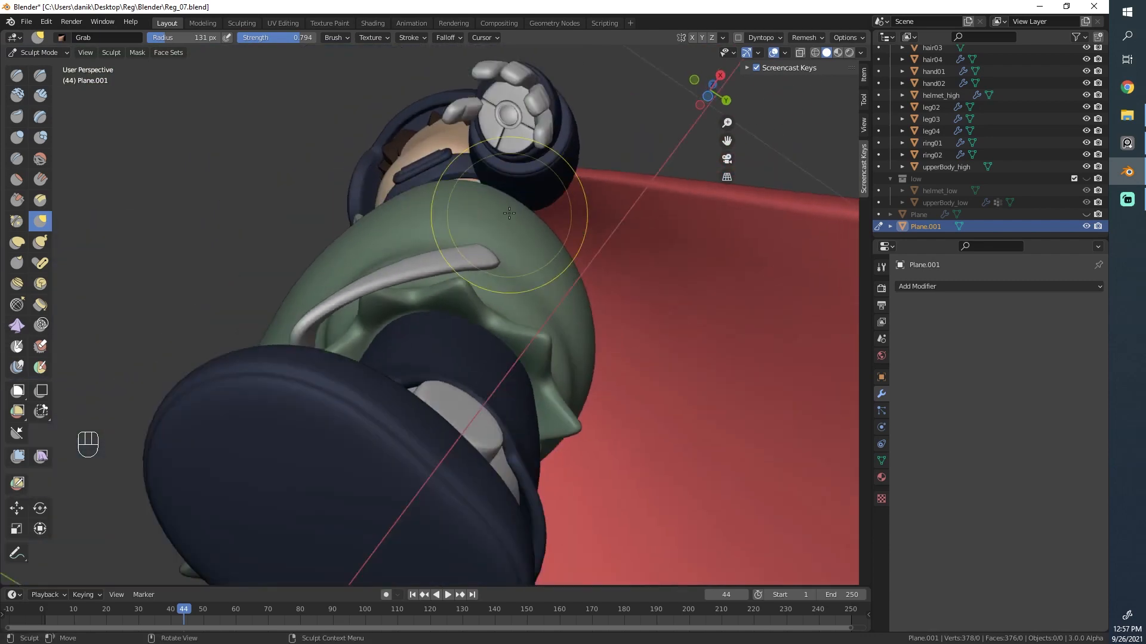
pyautogui.moveTo(509, 210)
pyautogui.mouseDown(button='middle')
pyautogui.moveTo(524, 328)
pyautogui.moveTo(455, 391)
pyautogui.moveTo(456, 406)
pyautogui.moveTo(365, 402)
pyautogui.moveTo(429, 344)
pyautogui.mouseUp(button='middle')
pyautogui.scroll(-9, 456, 390)
pyautogui.scroll(11, 473, 408)
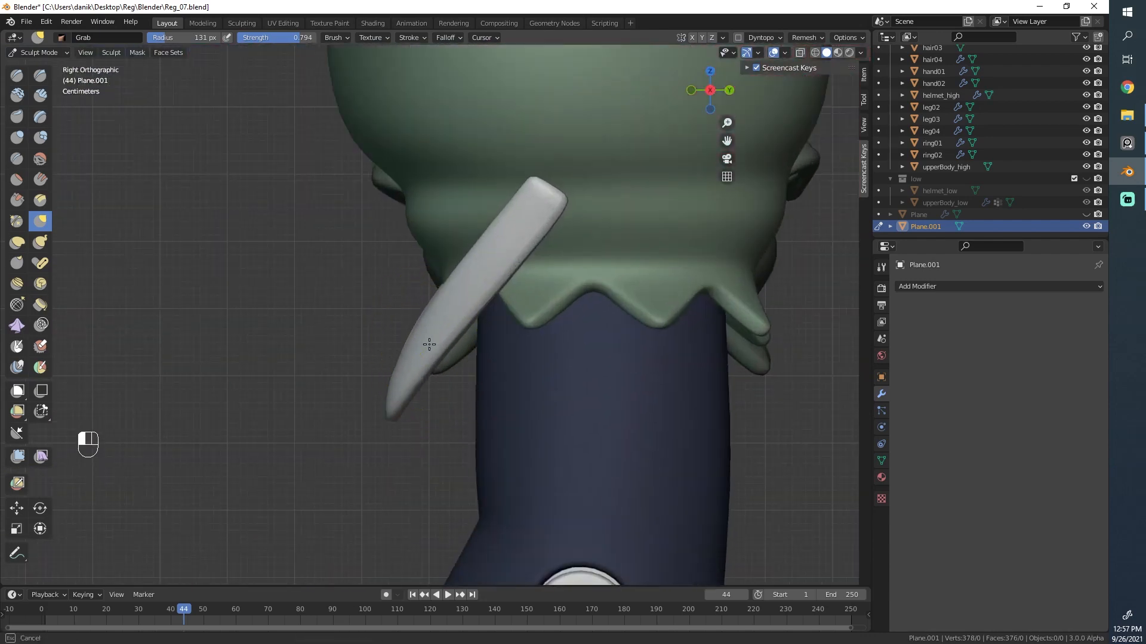
pyautogui.press('f')
pyautogui.click(413, 318)
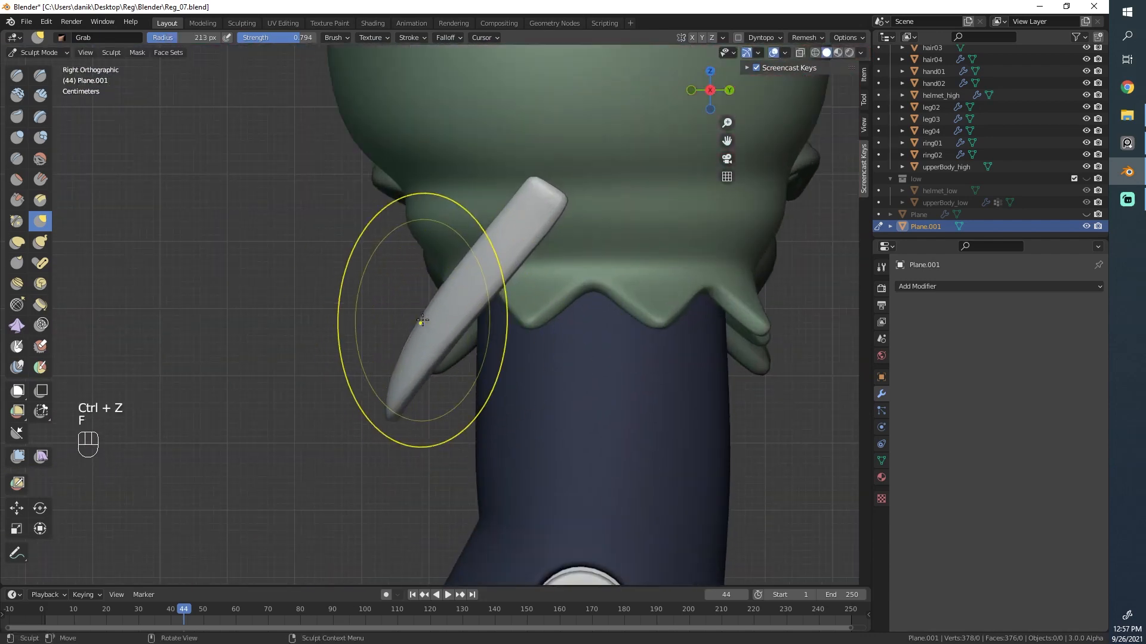
# Step: Rotate the whole band mesh slightly in Edit Mode and move it along Y and Z closer to the leg
pyautogui.click(38, 64)
pyautogui.press('Tab')
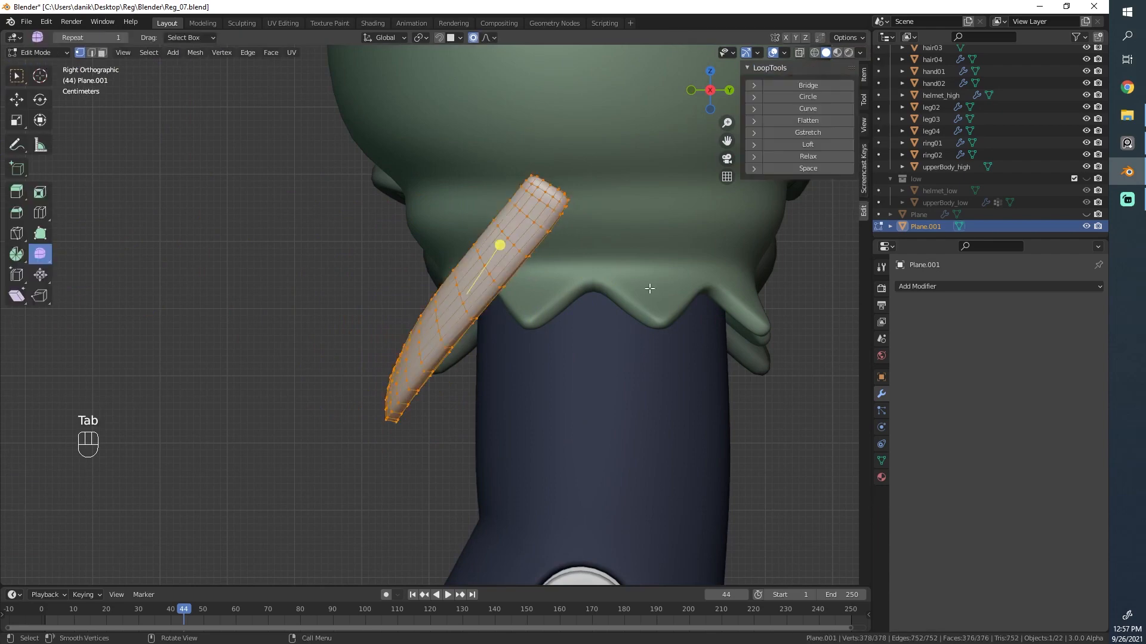
pyautogui.press('a')
pyautogui.press('r')
pyautogui.click(667, 278)
pyautogui.press('g')
pyautogui.press('y')
pyautogui.click(682, 279)
pyautogui.press('g')
pyautogui.middleClick(682, 285)
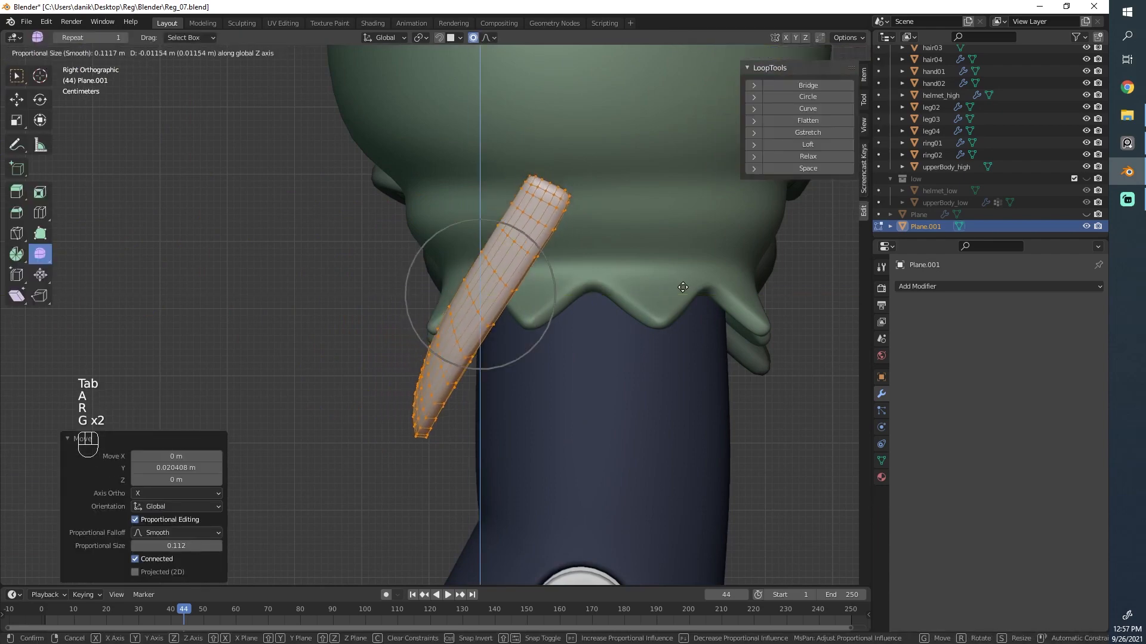
pyautogui.click(683, 289)
pyautogui.press('Tab')
# Step: Undo the last rotation and moves of the band, return to Object Mode and deselect everything
pyautogui.moveTo(376, 345); pyautogui.dragTo(544, 370, button='middle')
pyautogui.hotkey('alt', 'a')
pyautogui.hotkey('ctrl', 'z')
pyautogui.hotkey('ctrl', 'z')
pyautogui.hotkey('ctrl', 'z')
pyautogui.press('Tab')
pyautogui.hotkey('alt', 'a')
pyautogui.click(55, 56)
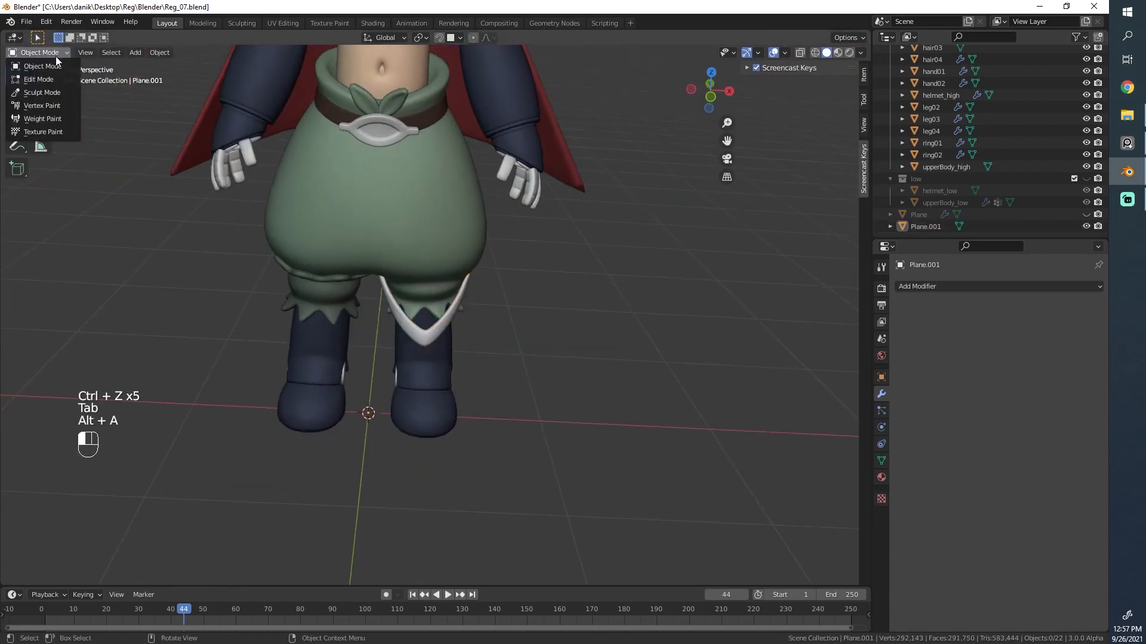
# Step: Hide the red cape to clear the view of the back of the shorts
pyautogui.scroll(-5, 557, 295)
pyautogui.keyDown('shift'); pyautogui.moveTo(557, 295); pyautogui.dragTo(569, 334, button='middle'); pyautogui.keyUp('shift')
pyautogui.moveTo(386, 352); pyautogui.dragTo(459, 366, button='middle')
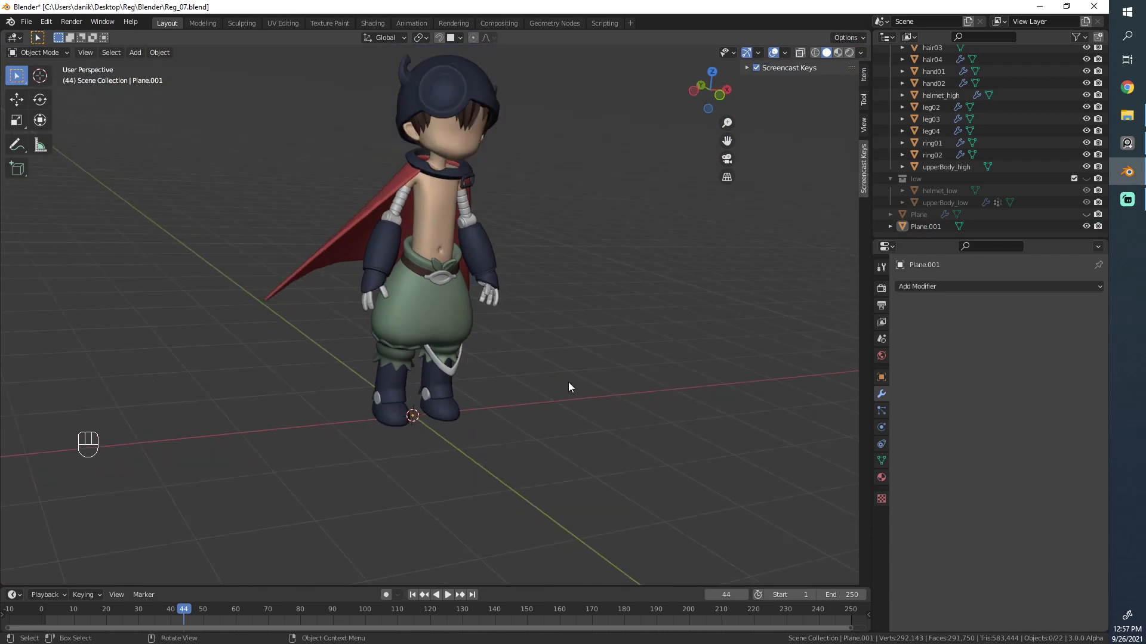
pyautogui.moveTo(561, 346); pyautogui.dragTo(522, 314, button='middle')
pyautogui.scroll(5, 516, 286)
pyautogui.moveTo(516, 264); pyautogui.dragTo(463, 183, button='middle')
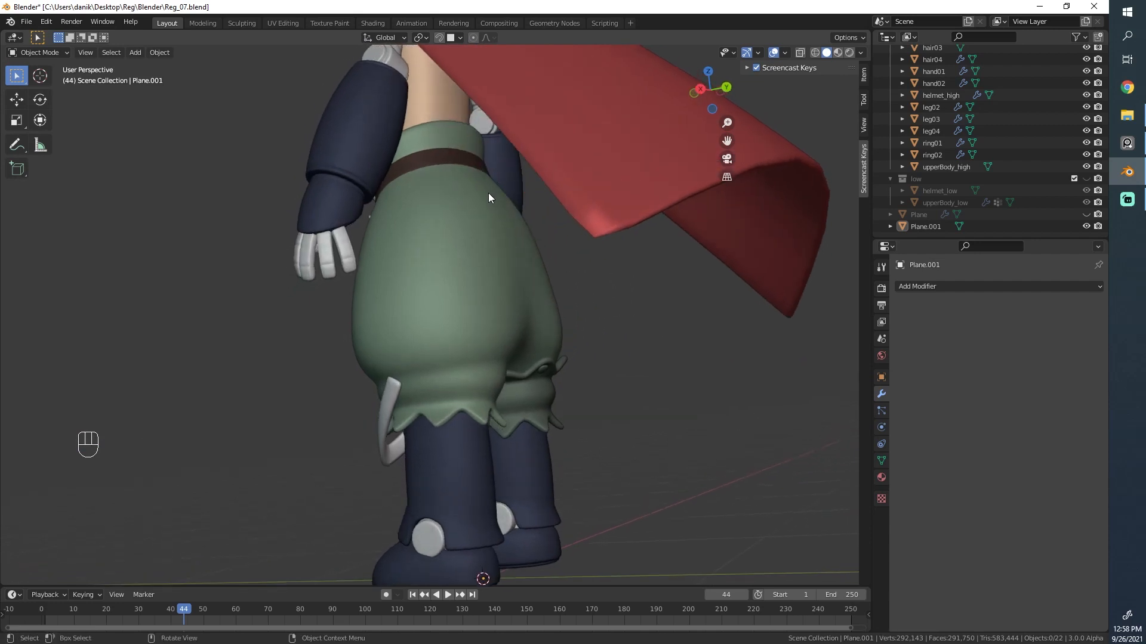
pyautogui.click(588, 169)
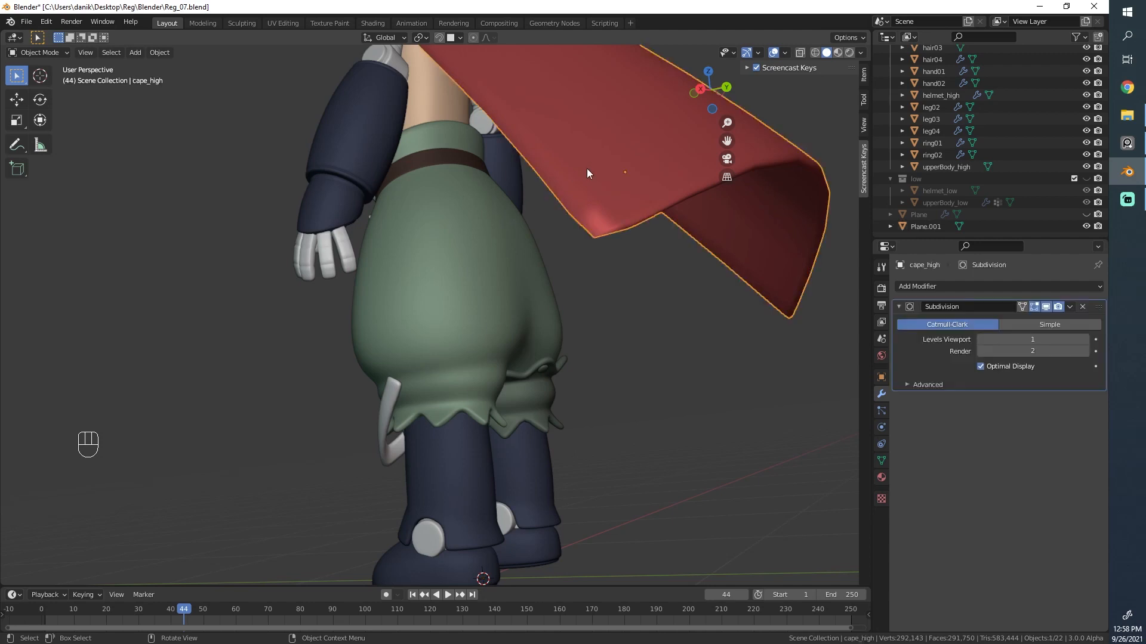
pyautogui.press('h')
# Step: Check the reference image for the riveted patch below the belt and compare it with the back of the shorts
pyautogui.moveTo(632, 304); pyautogui.dragTo(602, 298, button='middle')
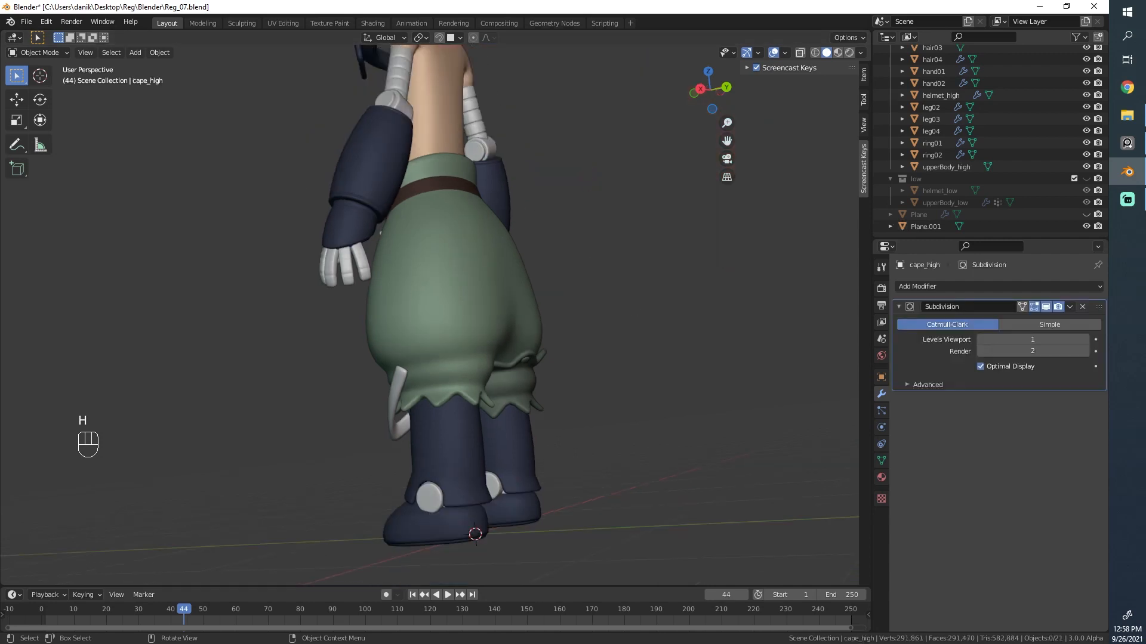
pyautogui.scroll(-2, 439, 234)
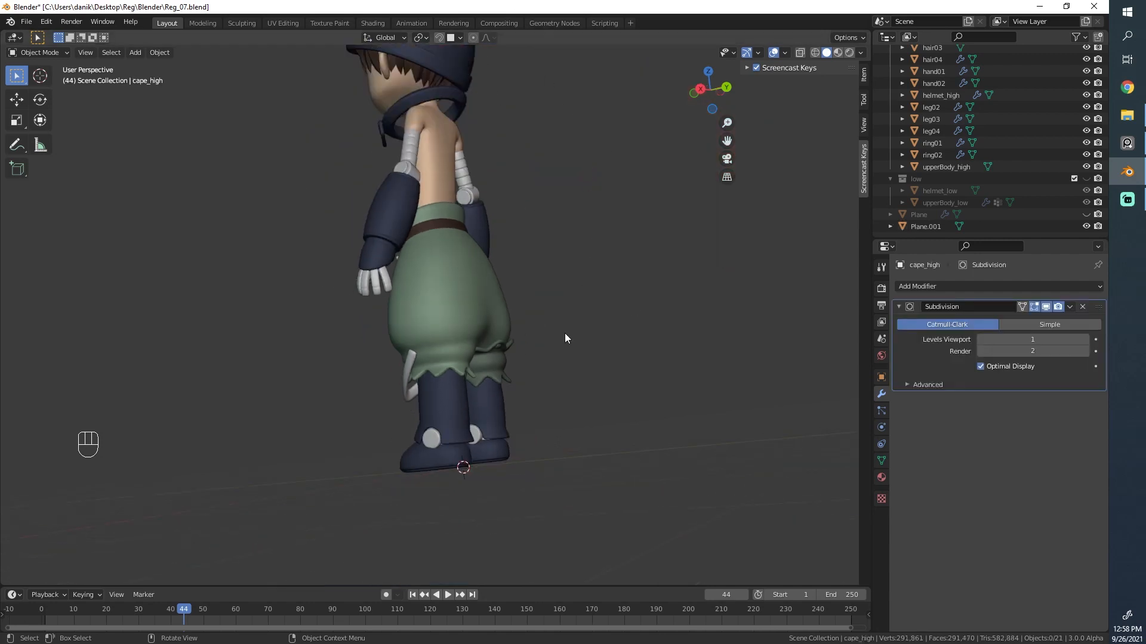
pyautogui.moveTo(564, 333); pyautogui.dragTo(507, 326, button='middle')
pyautogui.moveTo(319, 1); pyautogui.dragTo(345, 184, button='right')
pyautogui.scroll(3, 356, 379)
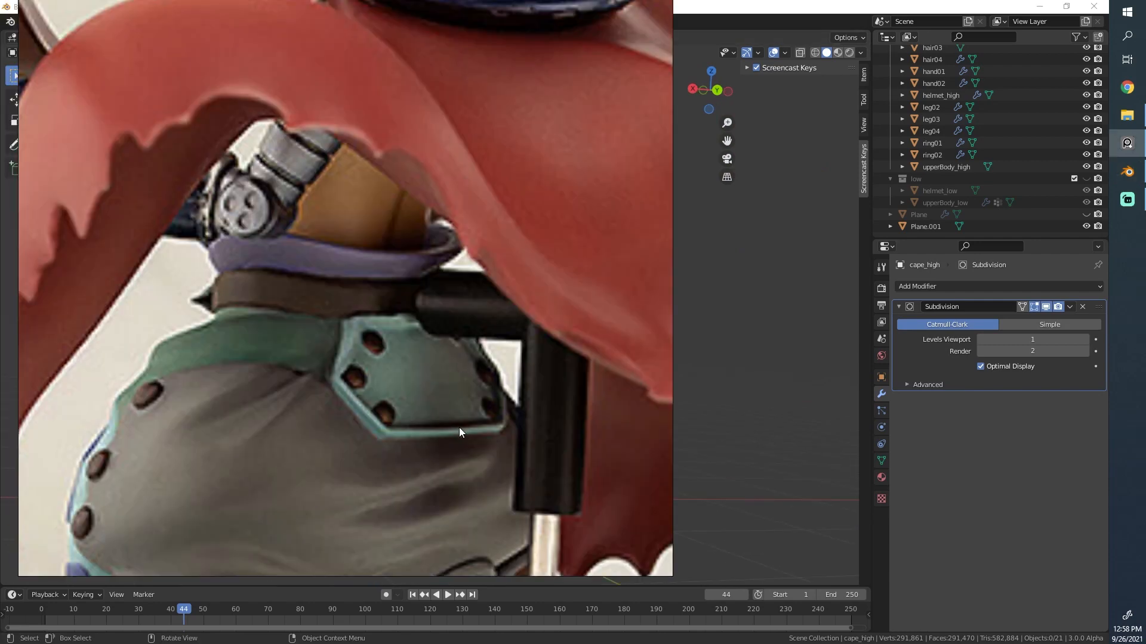
pyautogui.moveTo(459, 427); pyautogui.dragTo(340, 1, button='right')
pyautogui.scroll(5, 523, 321)
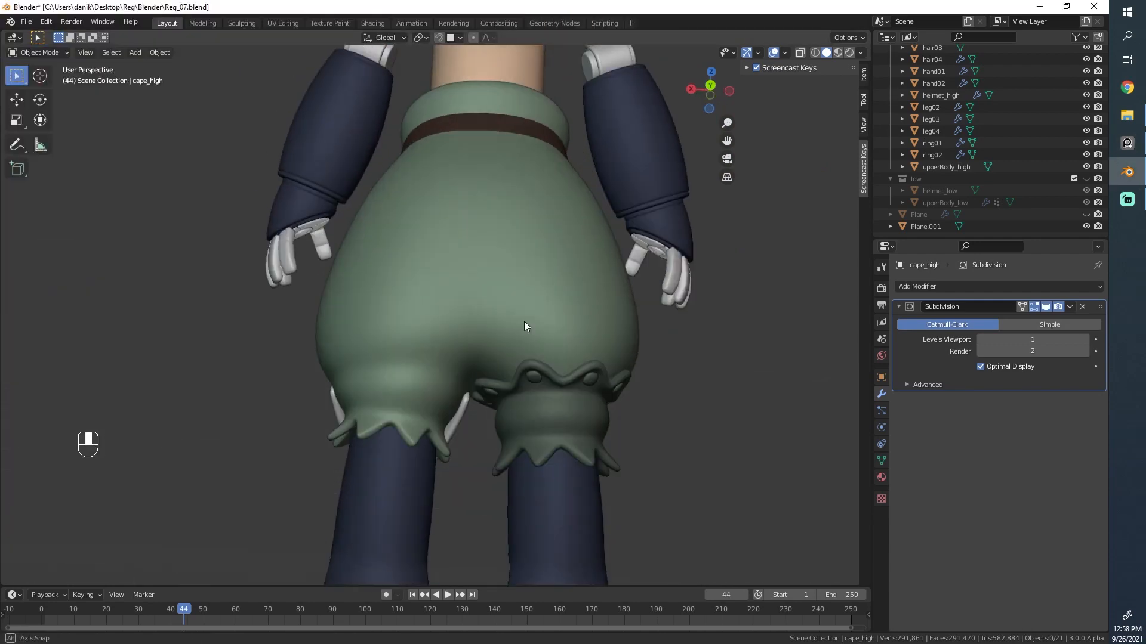
# Step: Examine the mesh of the shorts' torn hem and the rivets around it
pyautogui.moveTo(524, 321); pyautogui.dragTo(414, 207, button='middle')
pyautogui.click(549, 406)
pyautogui.press('Tab')
pyautogui.scroll(3, 549, 406)
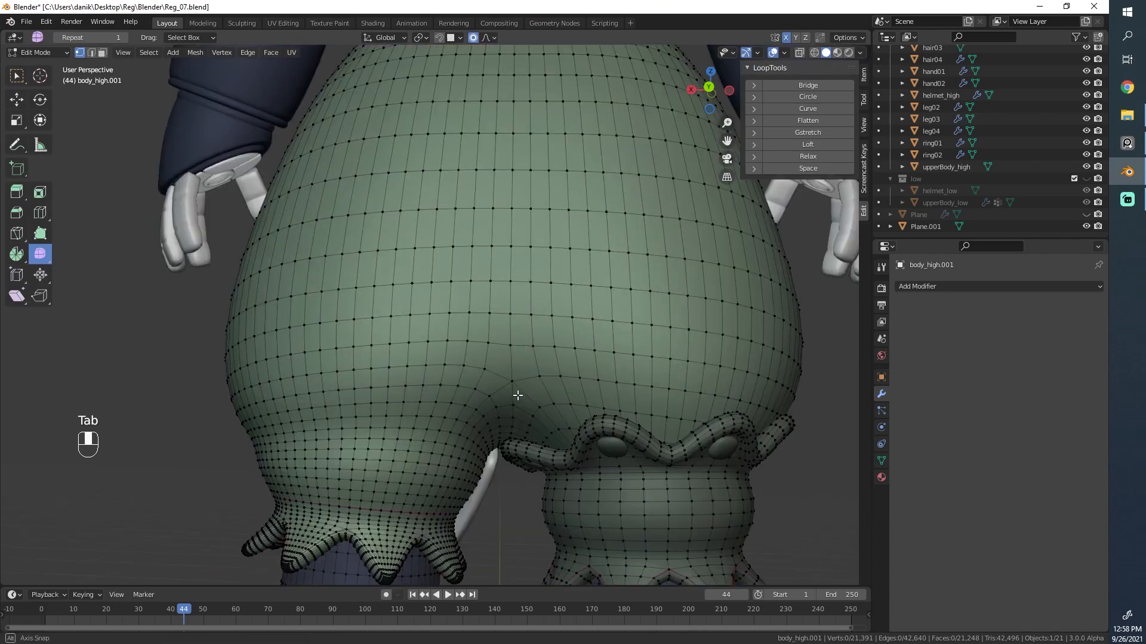
pyautogui.moveTo(519, 397); pyautogui.dragTo(655, 253, button='middle')
pyautogui.press('Tab')
pyautogui.click(561, 292)
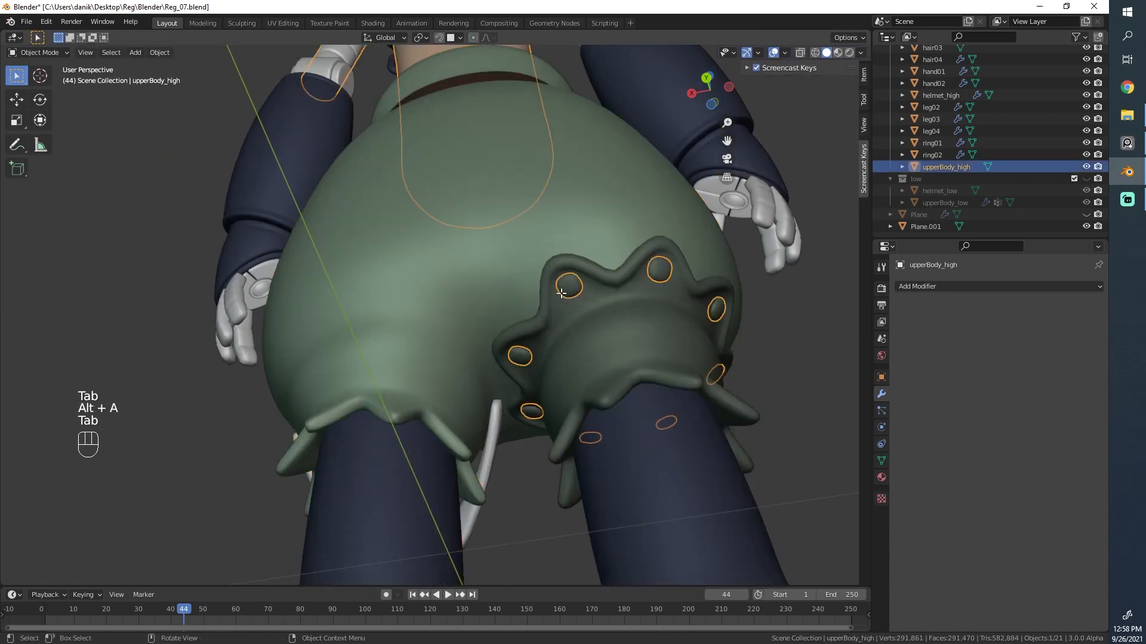
pyautogui.press('Tab')
pyautogui.press('Tab')
pyautogui.moveTo(561, 292); pyautogui.dragTo(433, 279, button='middle')
pyautogui.scroll(-2, 431, 274)
pyautogui.hotkey('alt', 'a')
# Step: Select the shorts and examine the mesh layout at the back below the belt
pyautogui.click(549, 464)
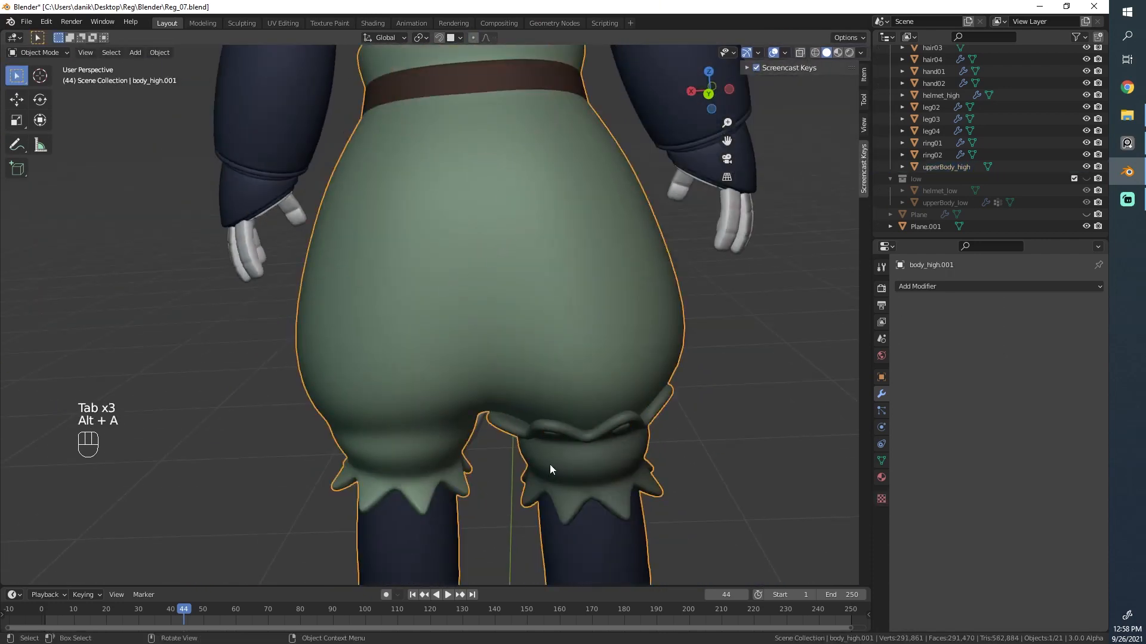
pyautogui.scroll(-3, 503, 190)
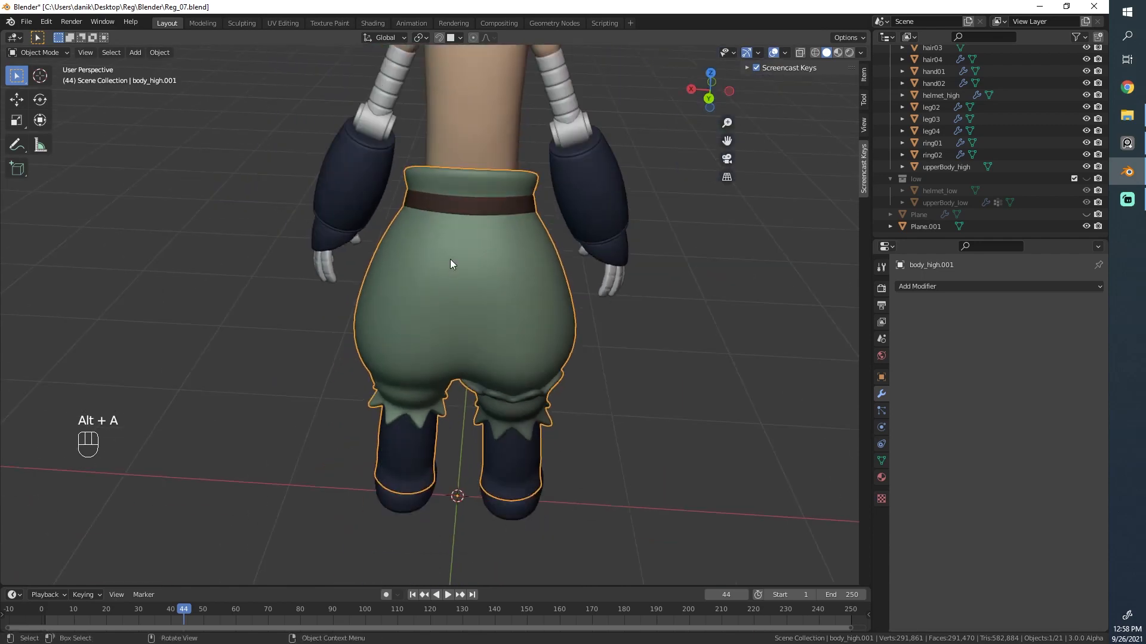
pyautogui.hotkey('shift', 'a')
pyautogui.press('Tab')
pyautogui.scroll(4, 462, 198)
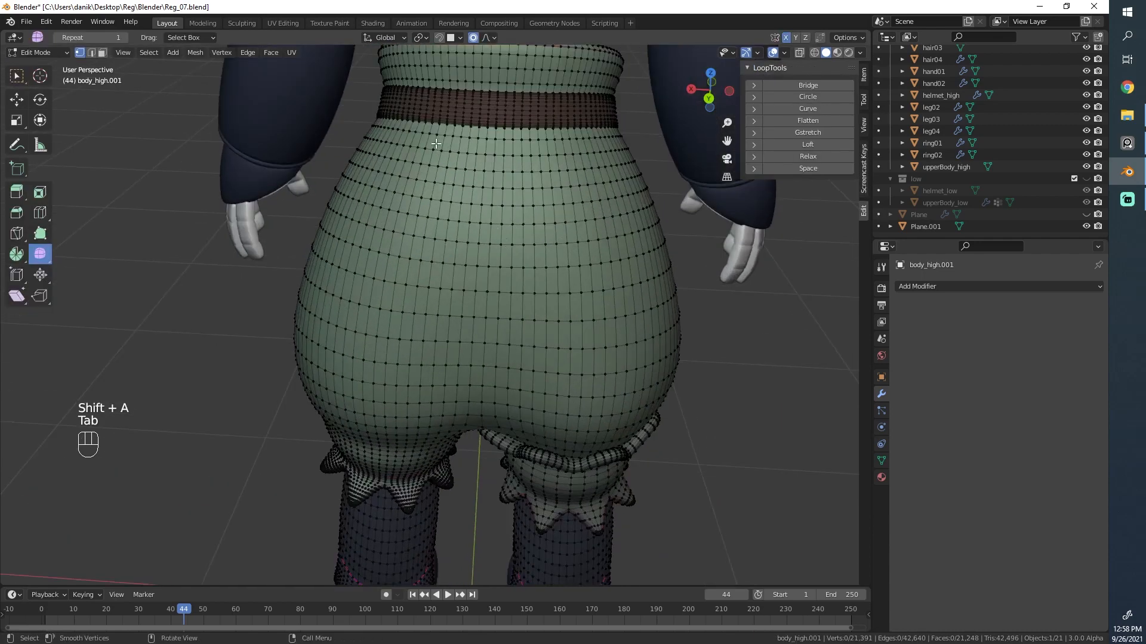
pyautogui.press('Tab')
# Step: Add a plane in the back view and raise its mesh 1.5887 m along Z with proportional editing off
pyautogui.keyDown('alt'); pyautogui.moveTo(474, 197); pyautogui.dragTo(485, 181, button='middle'); pyautogui.keyUp('alt')
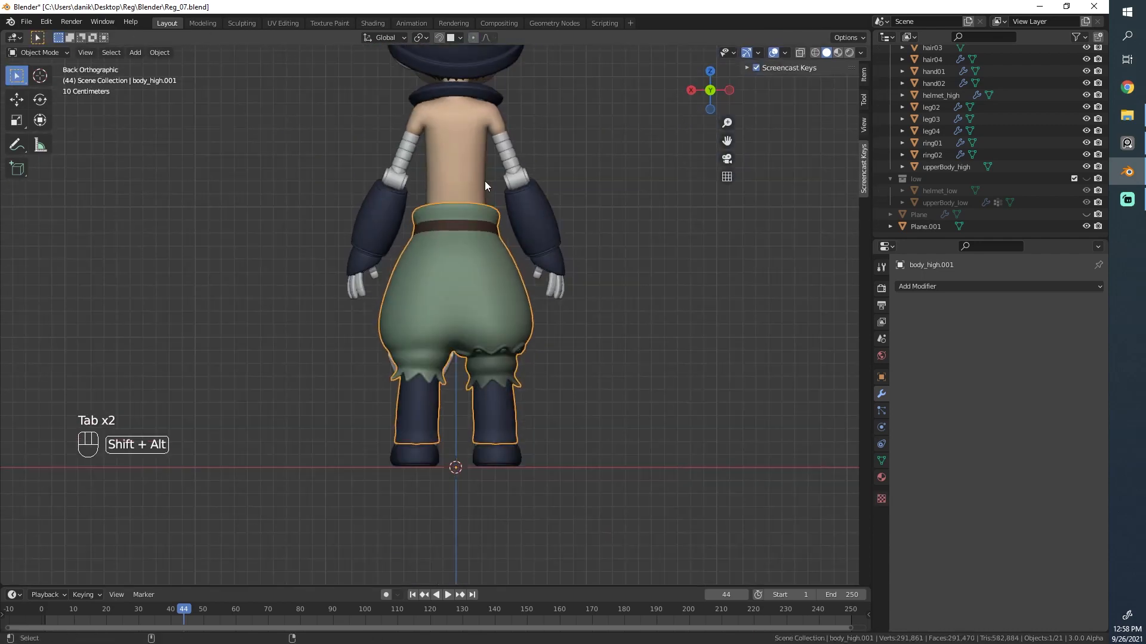
pyautogui.hotkey('shift', 'a')
pyautogui.moveTo(485, 173)
pyautogui.click(539, 172)
pyautogui.press('Tab')
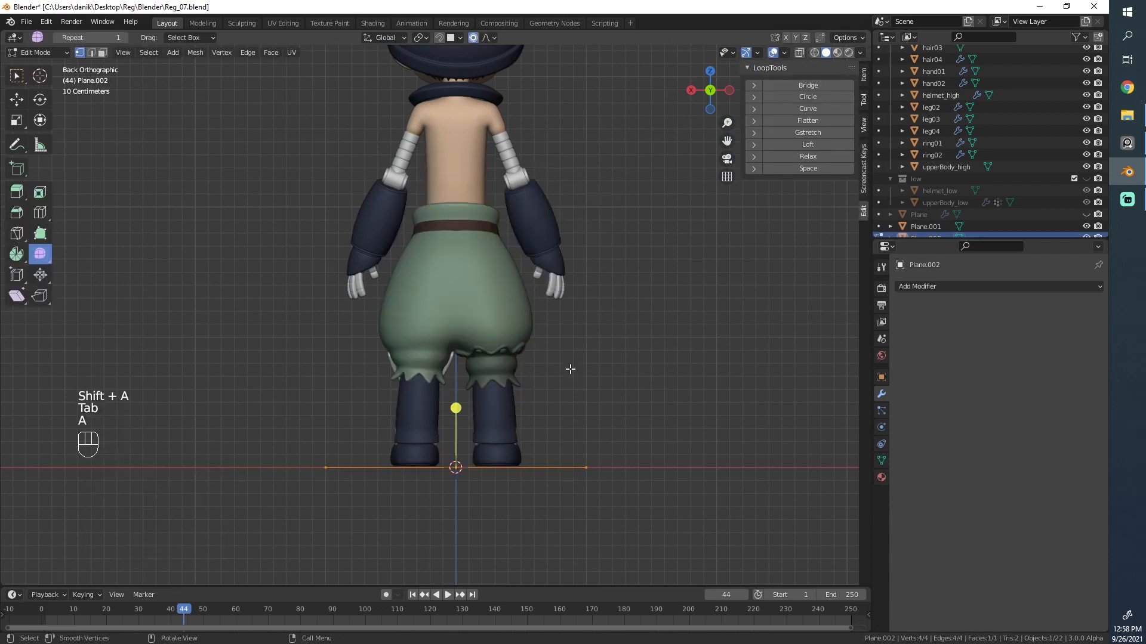
pyautogui.press('r')
pyautogui.rightClick(571, 258)
pyautogui.press('g')
pyautogui.press('z')
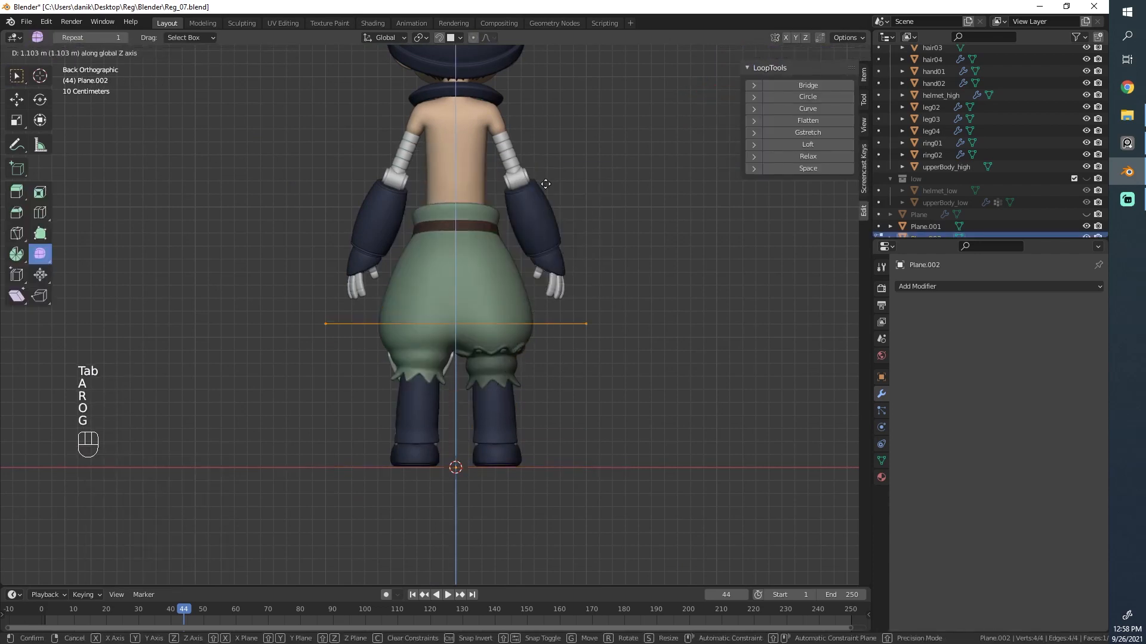
pyautogui.click(551, 136)
# Step: Rotate the plane 90° about the X axis and scale it down to fit within the shorts' width
pyautogui.write('rzx')
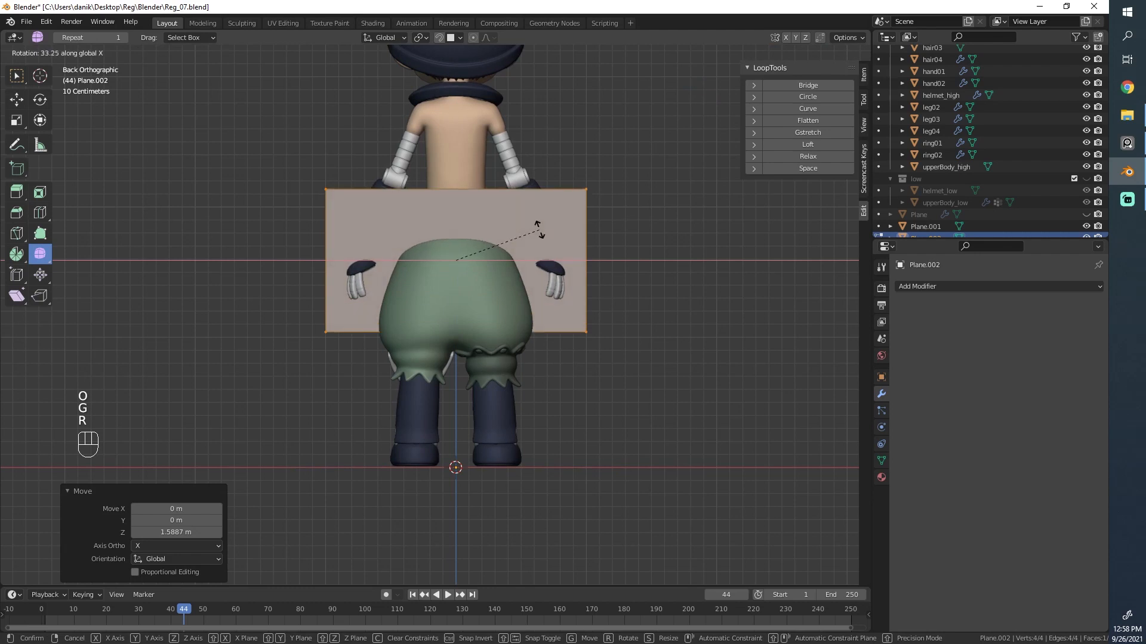
pyautogui.write('90')
pyautogui.press('Return')
pyautogui.press('s')
pyautogui.click(541, 229)
# Step: Turn on snapping and project the plane's corners onto the back of the shorts
pyautogui.hotkey('shift', 'Tab')
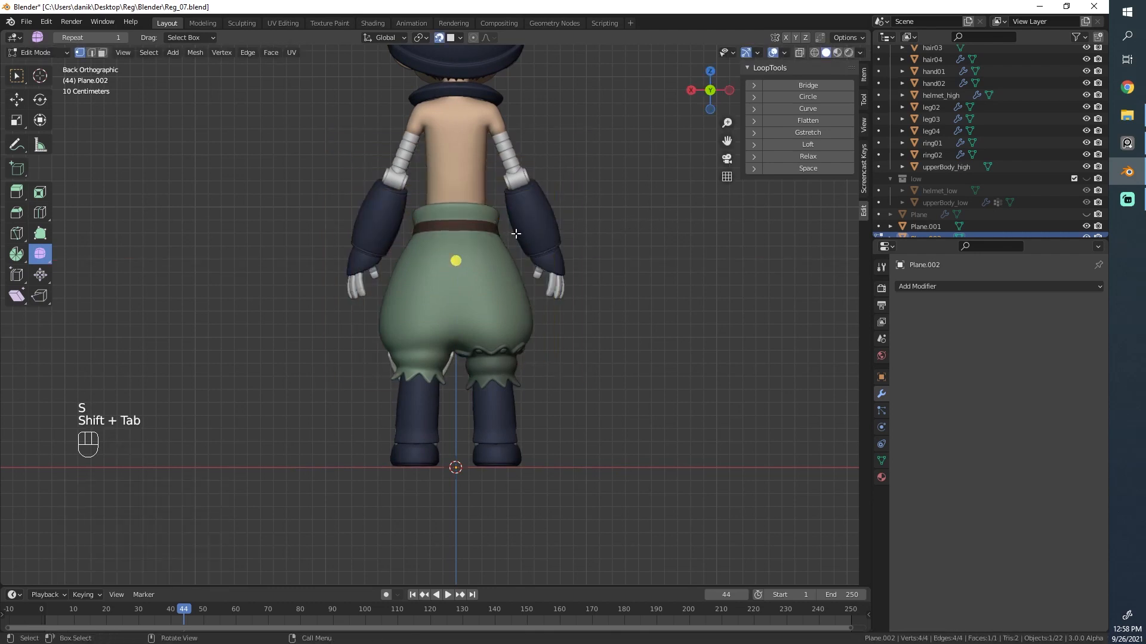
pyautogui.press('g')
pyautogui.click(517, 259)
pyautogui.press('s')
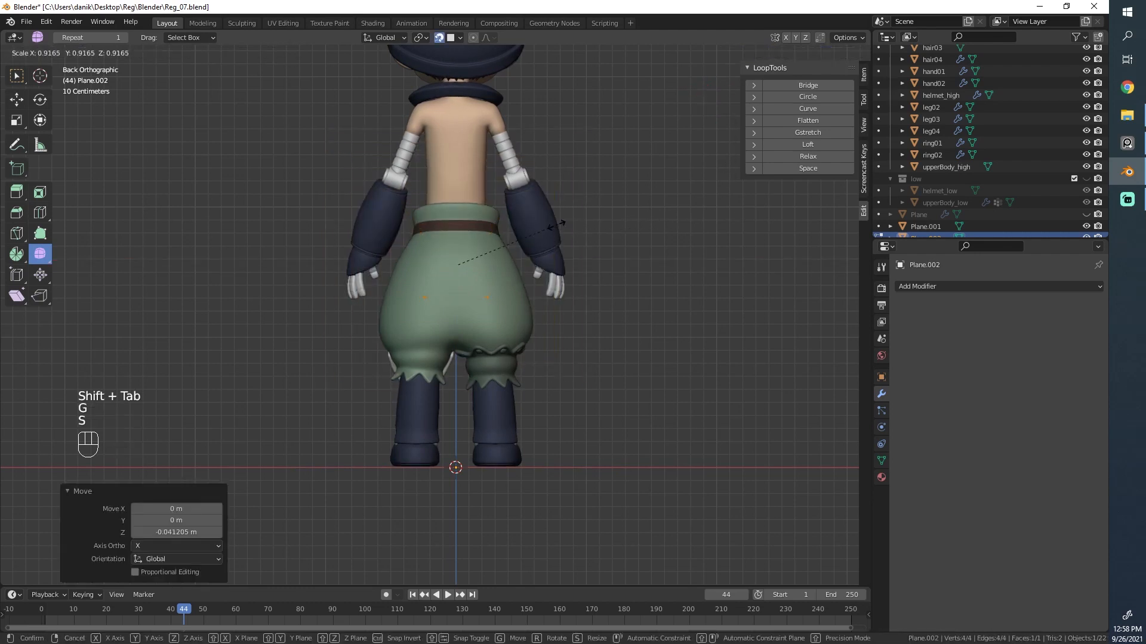
pyautogui.rightClick(524, 237)
pyautogui.hotkey('ctrl', 'z')
pyautogui.press('s')
pyautogui.rightClick(581, 208)
pyautogui.press('g')
pyautogui.click(582, 209)
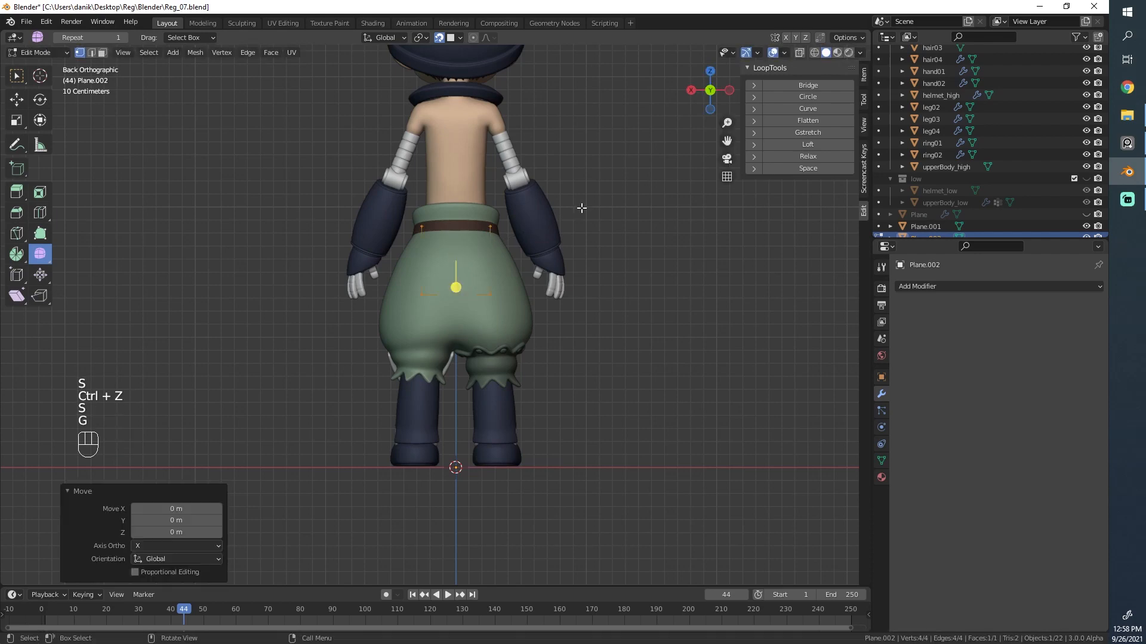
# Step: Shrink the plane and position it just below the belt, ending with a Z move of -0.10988 m
pyautogui.press('s')
pyautogui.click(557, 209)
pyautogui.press('g')
pyautogui.press('z')
pyautogui.click(550, 203)
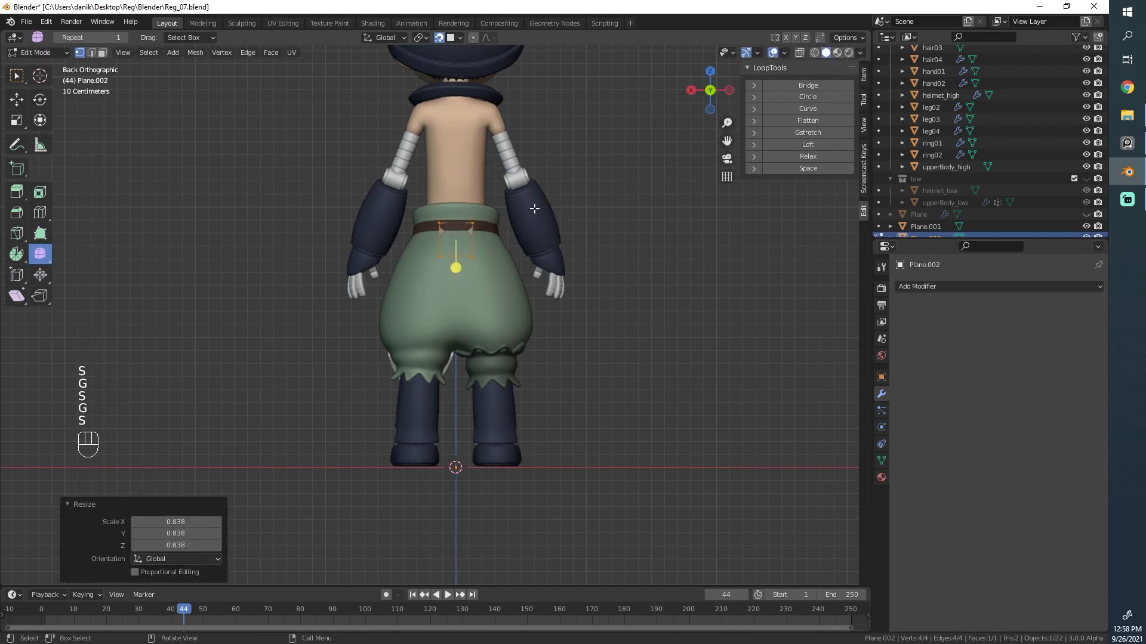
pyautogui.hotkey('ctrl', 'z')
pyautogui.press('g')
pyautogui.press('z')
pyautogui.click(535, 216)
pyautogui.scroll(2, 525, 215)
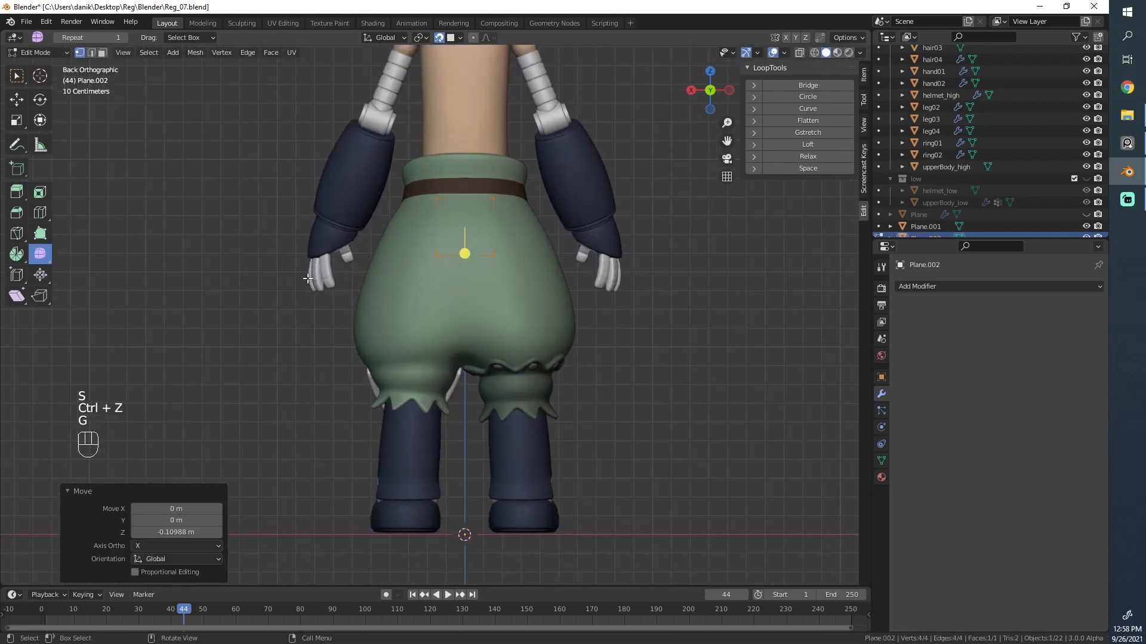
# Step: Cut a horizontal loop midway across the plane and scale it outward by 1.556, then slightly more, to form a hexagon
pyautogui.moveTo(390, 176); pyautogui.dragTo(409, 192, button='middle')
pyautogui.click(463, 219)
pyautogui.rightClick(463, 219)
pyautogui.moveTo(631, 261); pyautogui.dragTo(573, 199, button='middle')
pyautogui.press('s')
pyautogui.click(636, 192)
pyautogui.press('s')
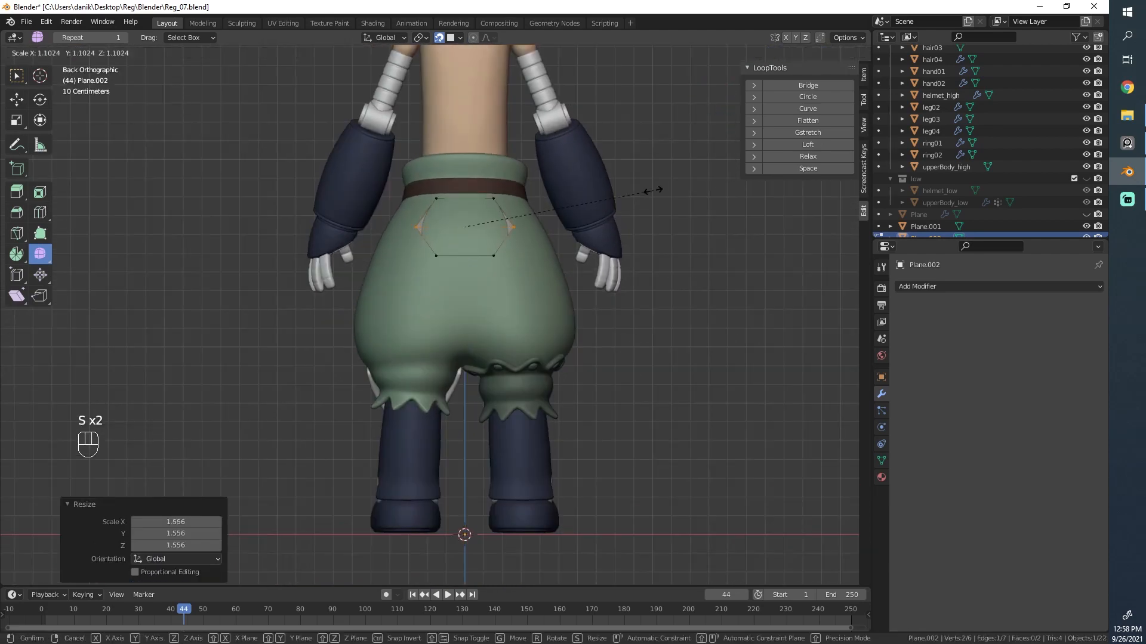
pyautogui.click(650, 191)
# Step: Inset the whole hexagon by about 0.042 m and snap the inset vertices onto the shorts' surface
pyautogui.scroll(4, 578, 185)
pyautogui.keyDown('shift'); pyautogui.moveTo(579, 184); pyautogui.dragTo(596, 253, button='middle'); pyautogui.keyUp('shift')
pyautogui.press('a')
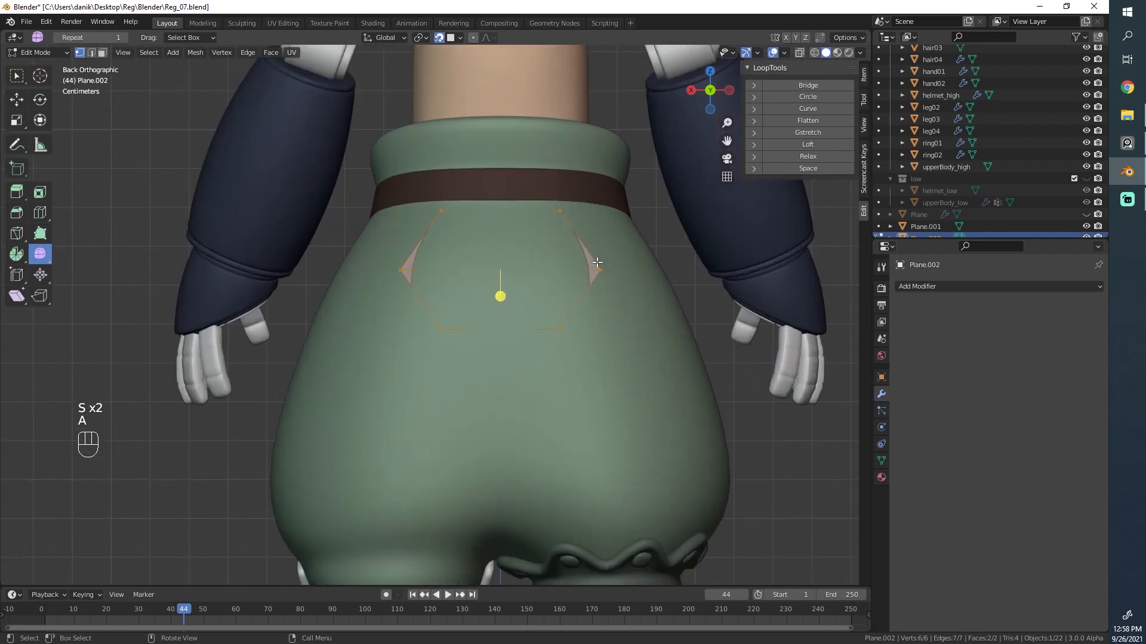
pyautogui.press('i')
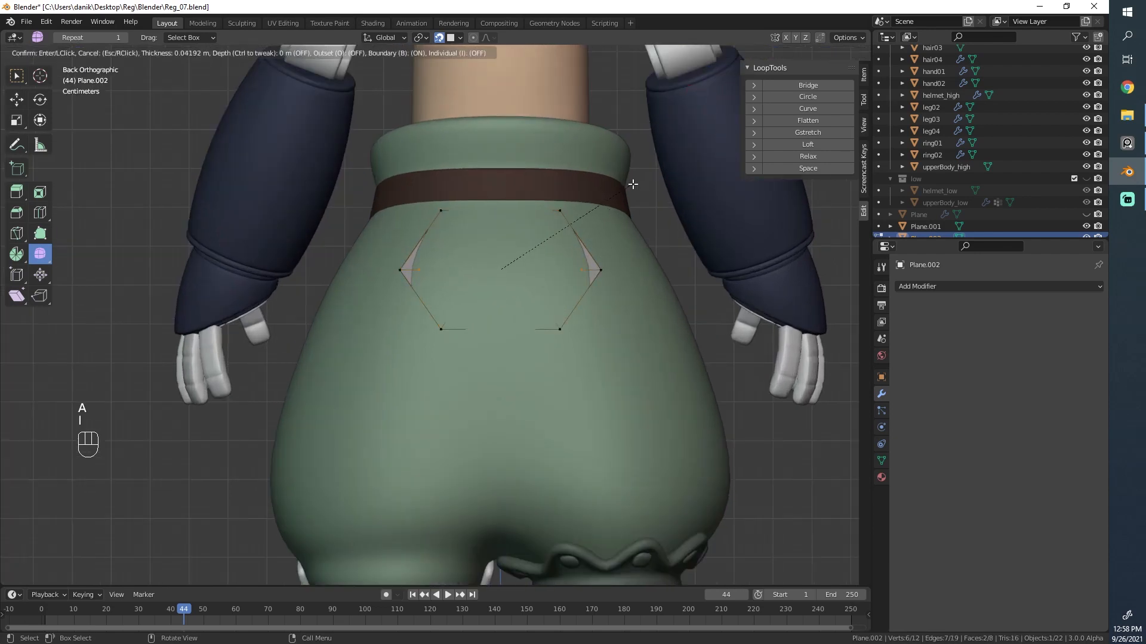
pyautogui.click(633, 184)
pyautogui.press('g')
pyautogui.click(650, 183)
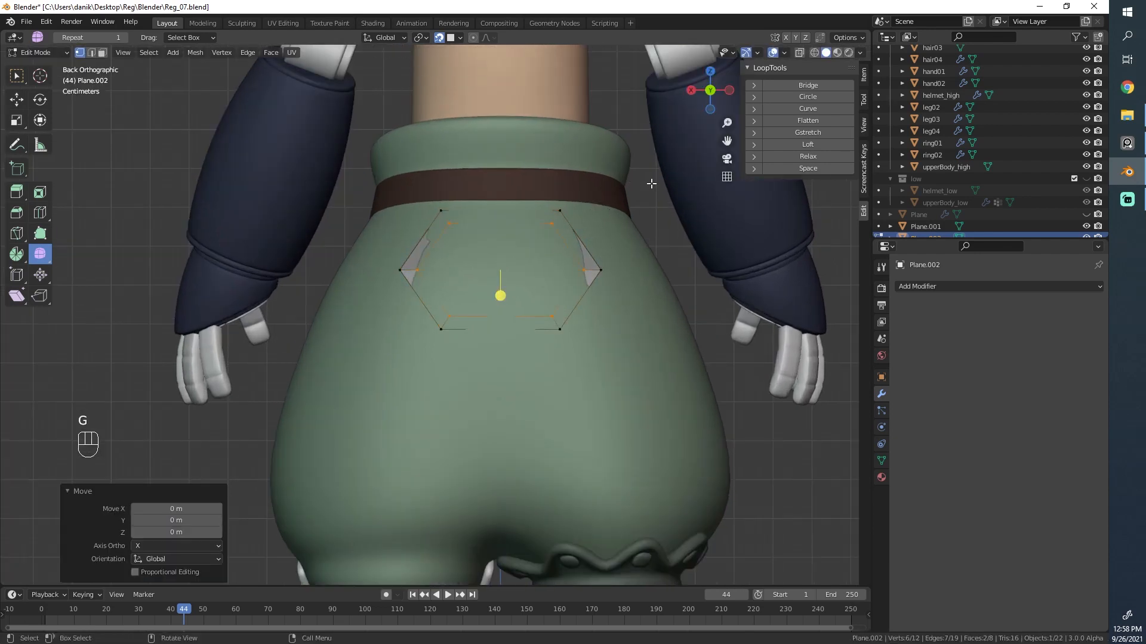
# Step: Inset the hexagon's inner faces twice more, first by about 0.043 m, and snap each inset onto the shorts
pyautogui.press('i')
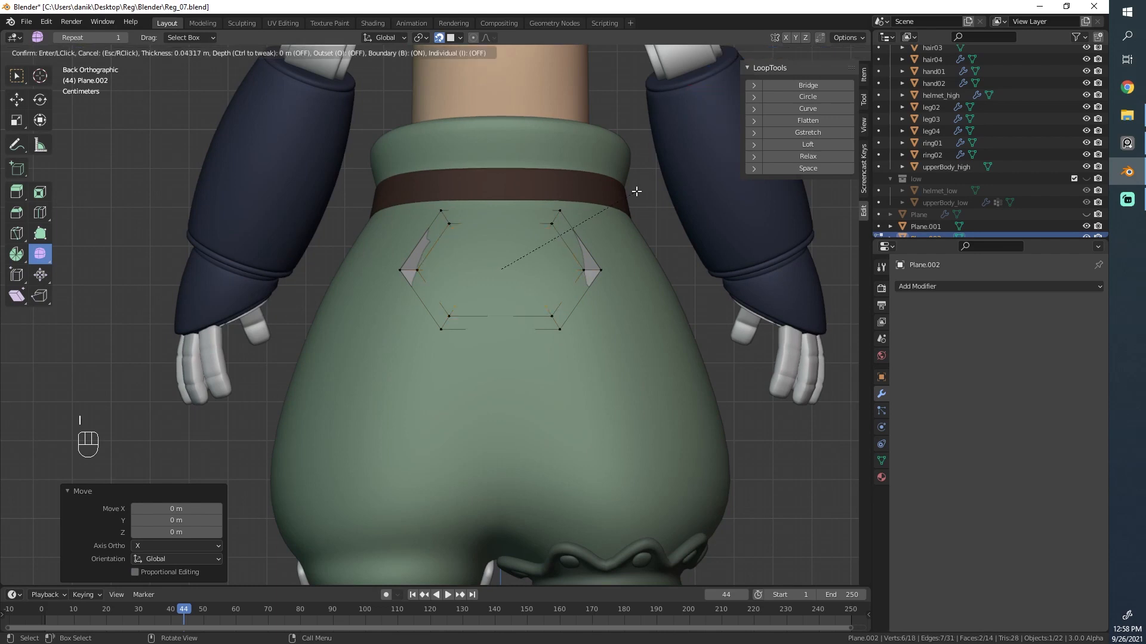
pyautogui.click(636, 191)
pyautogui.press('g')
pyautogui.click(679, 190)
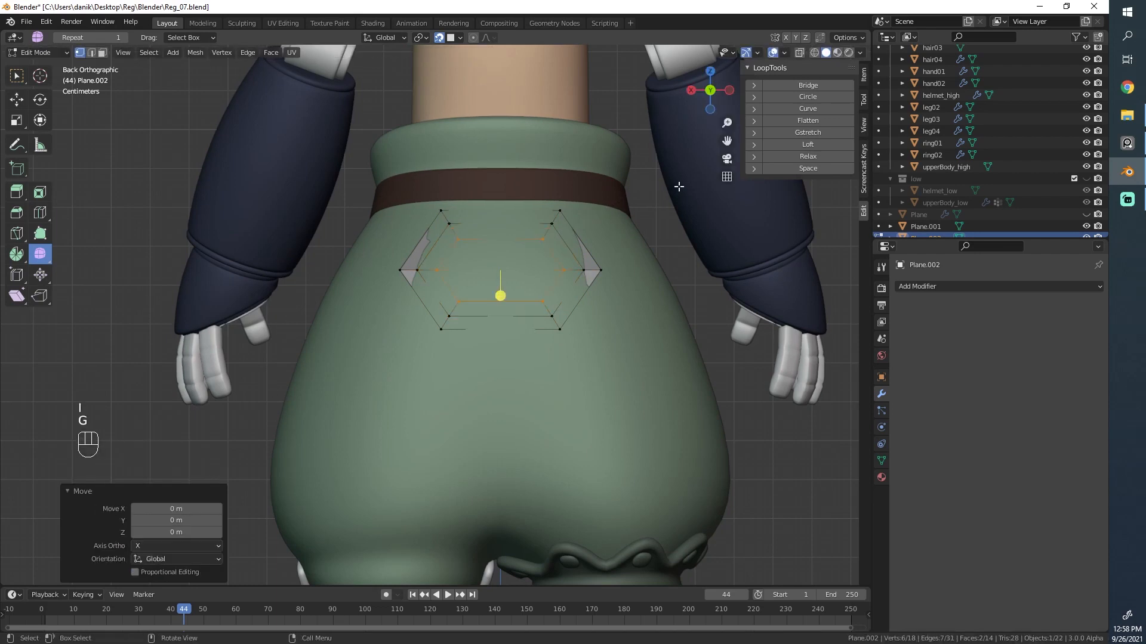
pyautogui.press('i')
pyautogui.click(645, 191)
pyautogui.press('g')
pyautogui.click(645, 192)
pyautogui.moveTo(451, 265); pyautogui.dragTo(490, 323, button='middle')
pyautogui.scroll(3, 489, 323)
pyautogui.press('a')
pyautogui.moveTo(630, 337); pyautogui.dragTo(645, 275, button='middle')
pyautogui.press('e')
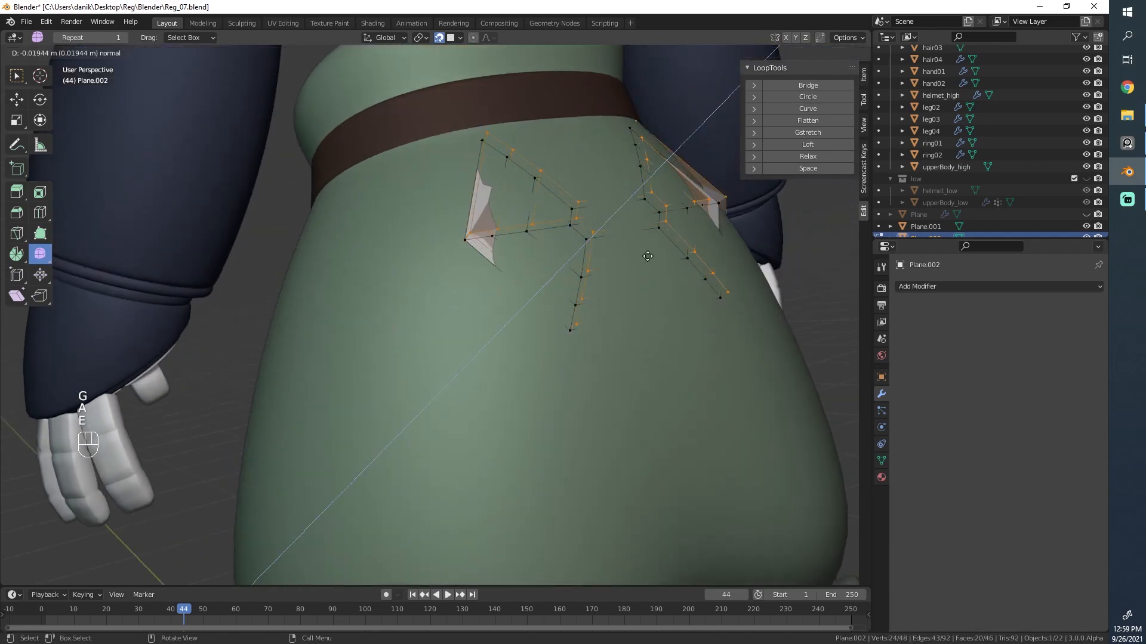
pyautogui.click(652, 245)
pyautogui.moveTo(517, 276); pyautogui.dragTo(529, 261, button='middle')
pyautogui.hotkey('ctrl', 'z')
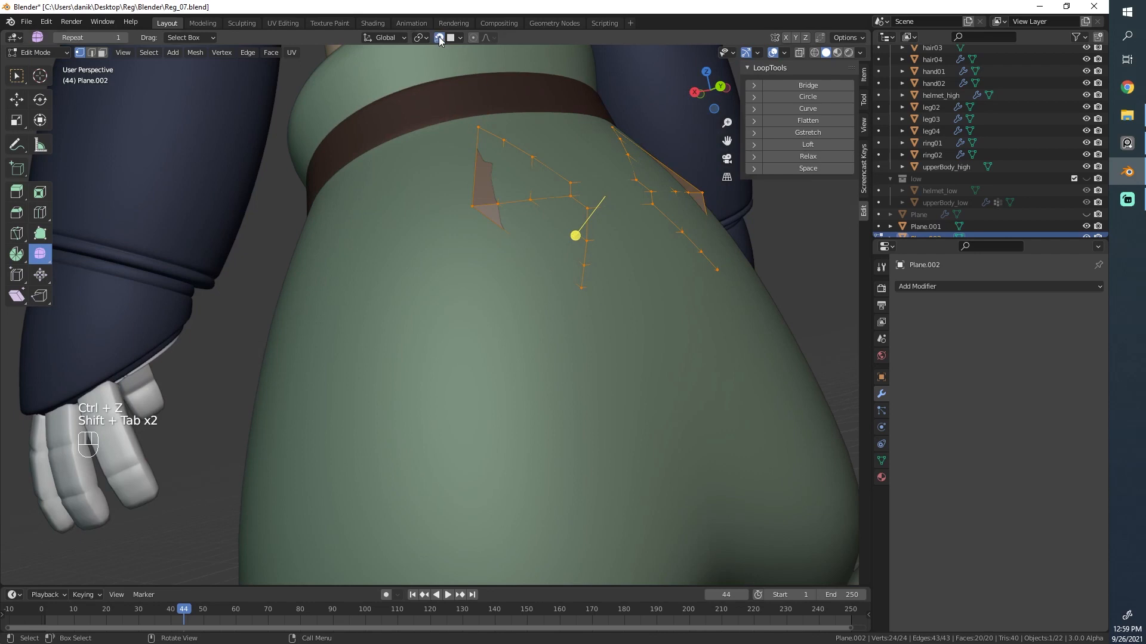
# Step: With snapping off, extrude the whole hexagonal patch outward to give it thickness and recalculate its normals
pyautogui.press('g')
pyautogui.rightClick(665, 215)
pyautogui.press('e')
pyautogui.rightClick(672, 209)
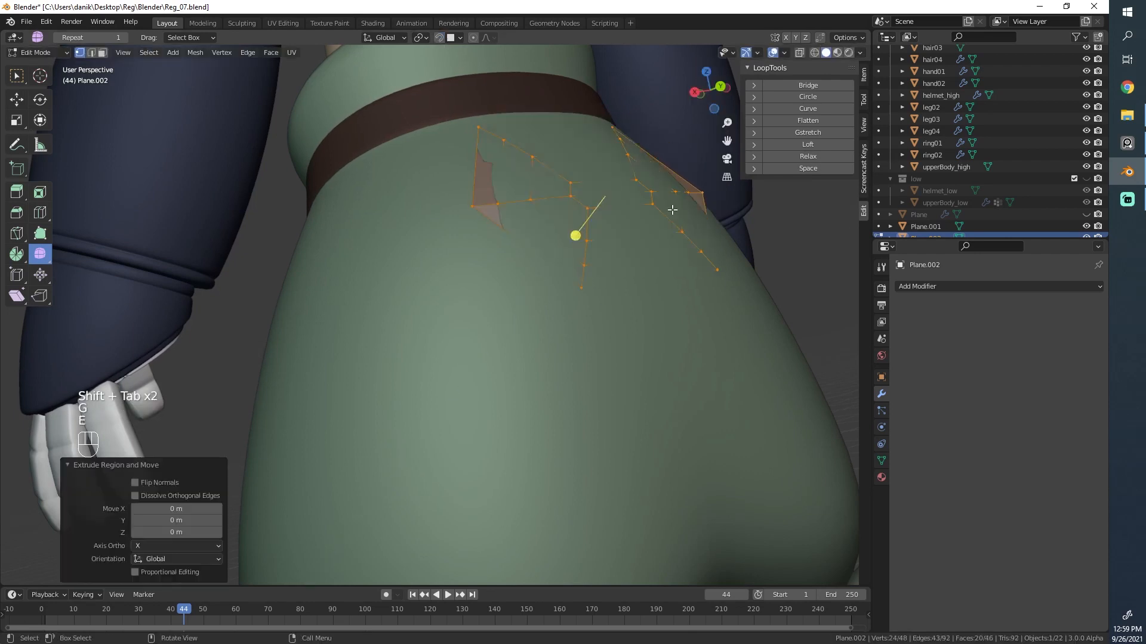
pyautogui.hotkey('ctrl', 'z')
pyautogui.hotkey('ctrl', 'shift', 'z')
pyautogui.press('e')
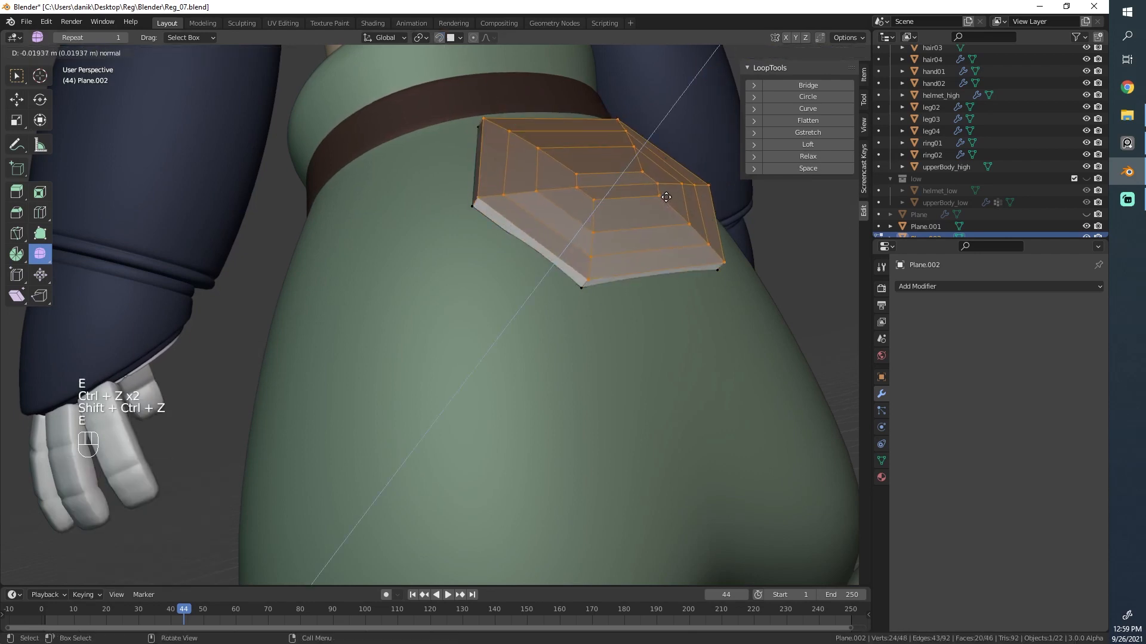
pyautogui.click(661, 182)
pyautogui.moveTo(558, 292); pyautogui.dragTo(600, 322, button='middle')
pyautogui.press('a')
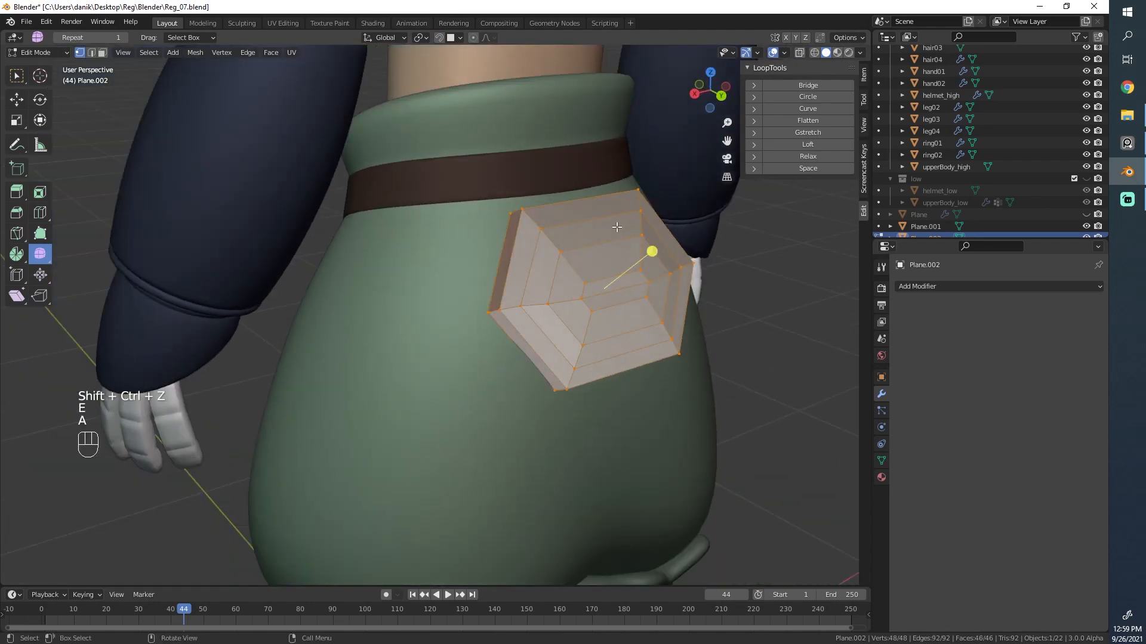
pyautogui.hotkey('shift', 'n')
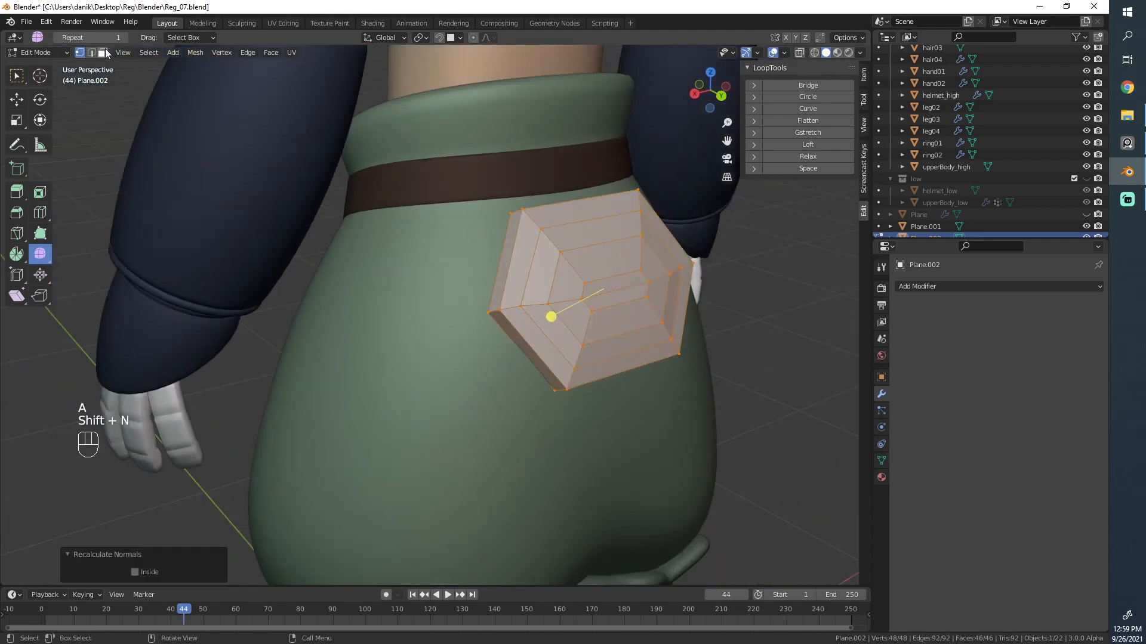
pyautogui.scroll(3, 507, 310)
# Step: Add a Subdivision Surface modifier to the hexagonal patch and resume editing its mesh
pyautogui.keyDown('alt'); pyautogui.click(507, 322); pyautogui.keyUp('alt')
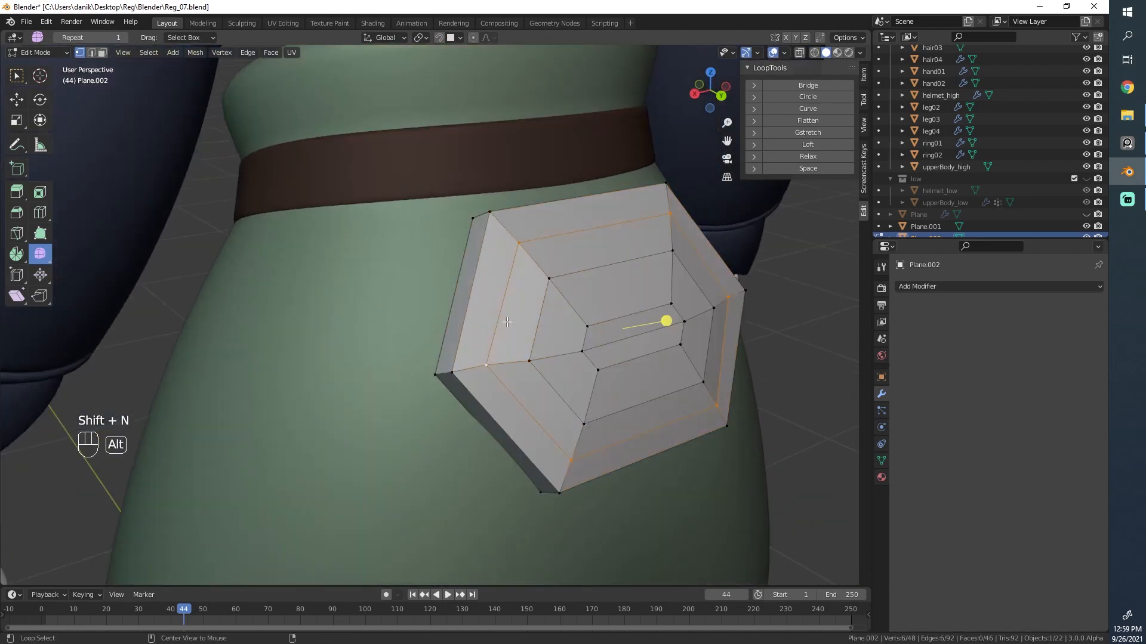
pyautogui.press('Tab')
pyautogui.click(946, 286)
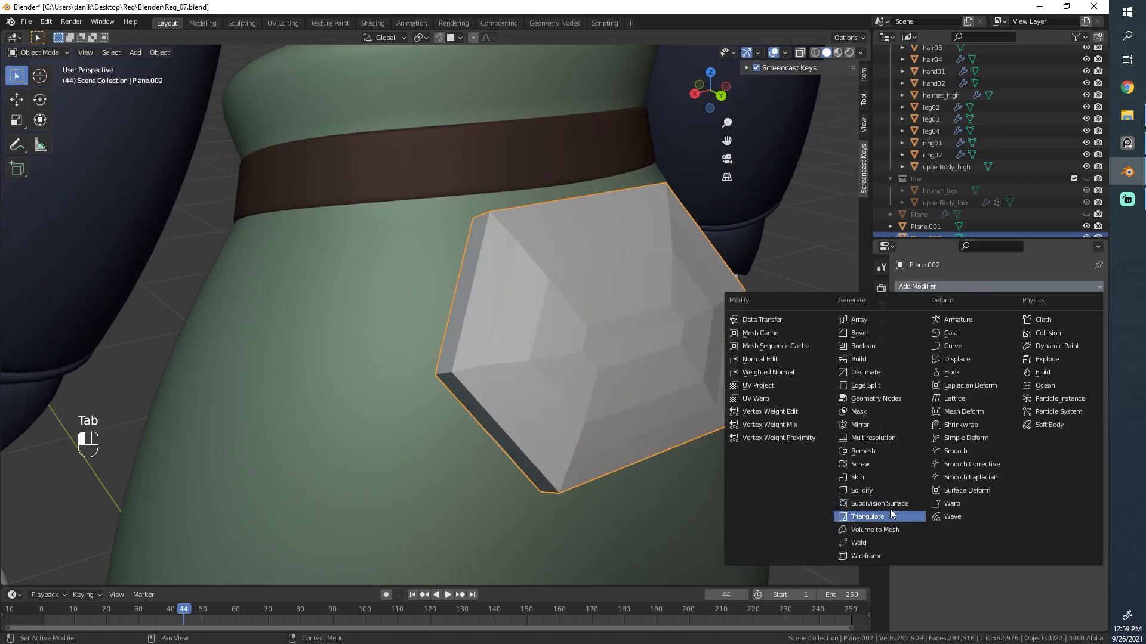
pyautogui.click(883, 505)
pyautogui.press('Tab')
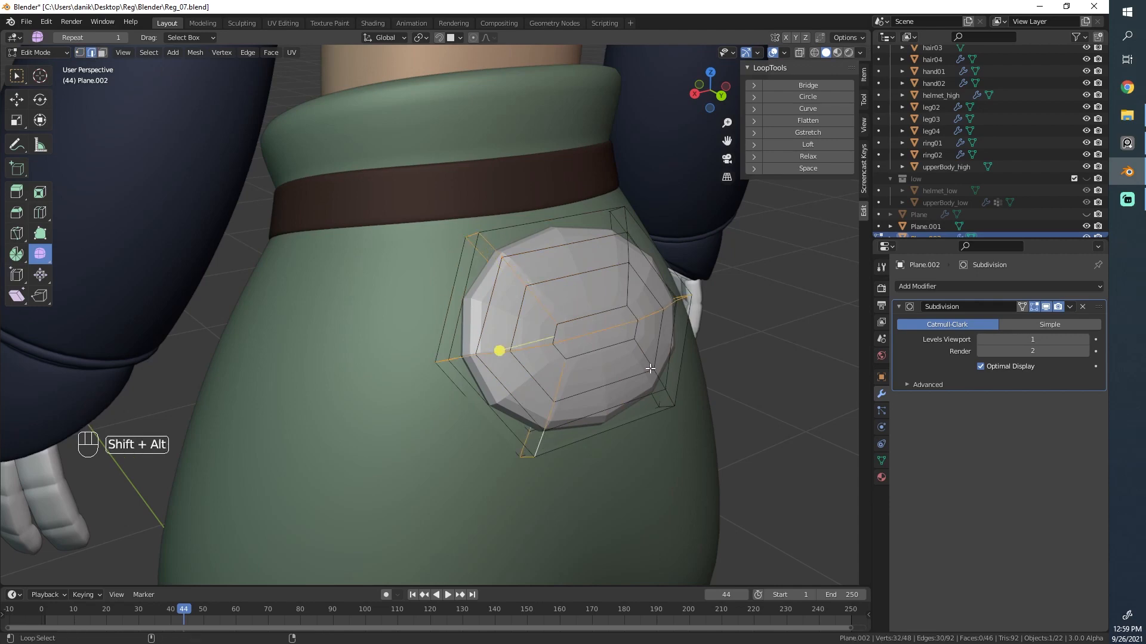
# Step: Select the edges running through the six corners of the patch and crease them by 0.575
pyautogui.keyDown('alt'); pyautogui.keyDown('shift'); pyautogui.click(627, 291); pyautogui.keyUp('shift'); pyautogui.keyUp('alt')
pyautogui.moveTo(627, 292); pyautogui.dragTo(595, 380, button='middle')
pyautogui.scroll(1, 596, 380)
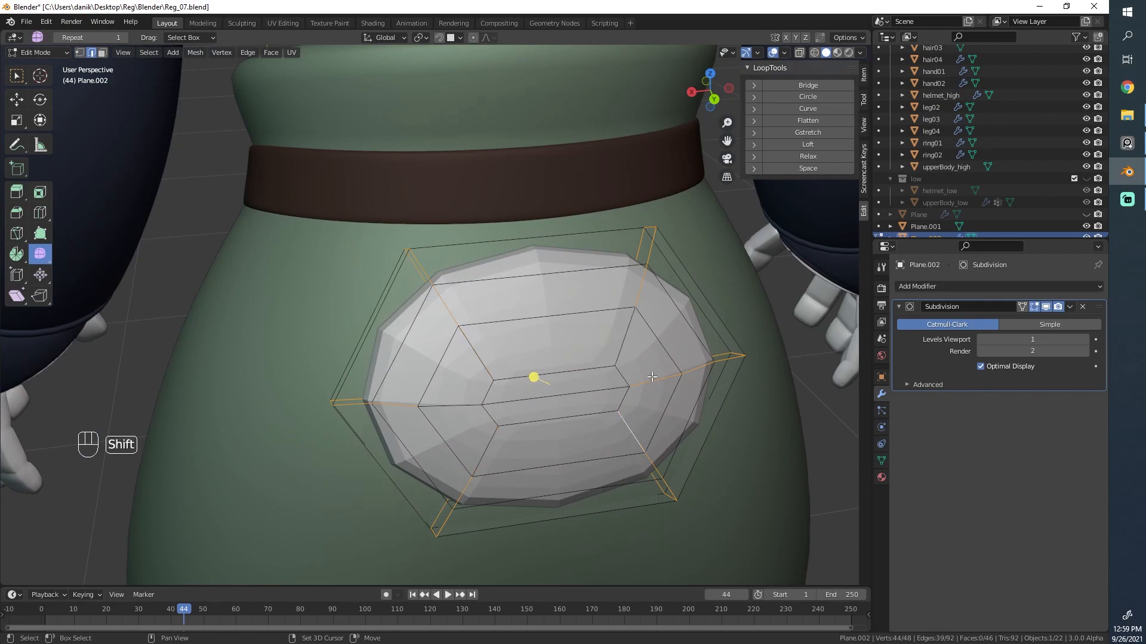
pyautogui.hotkey('shift', 'z')
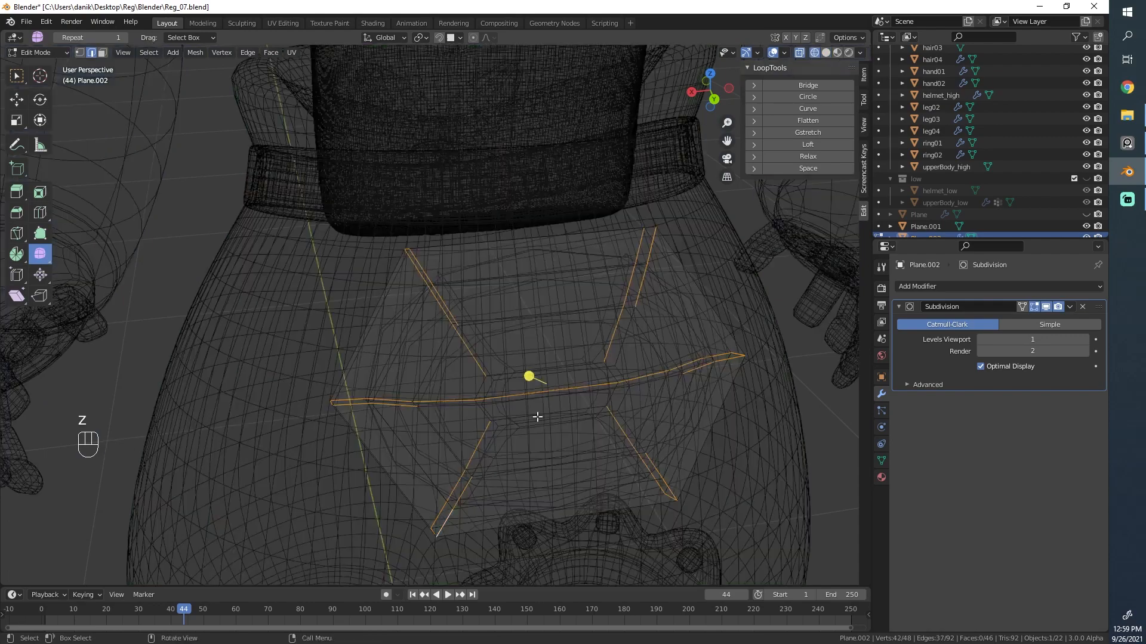
pyautogui.moveTo(578, 402)
pyautogui.mouseDown(button='middle')
pyautogui.moveTo(469, 361)
pyautogui.moveTo(459, 422)
pyautogui.mouseUp(button='middle')
pyautogui.rightClick(459, 422)
pyautogui.press('z')
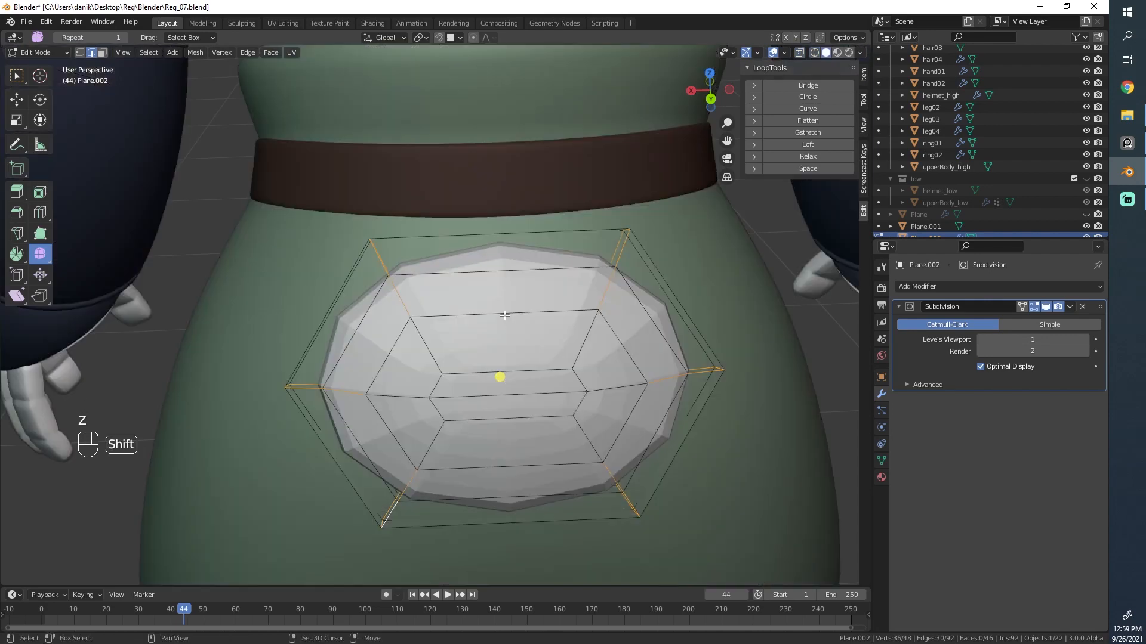
pyautogui.hotkey('shift', 'e')
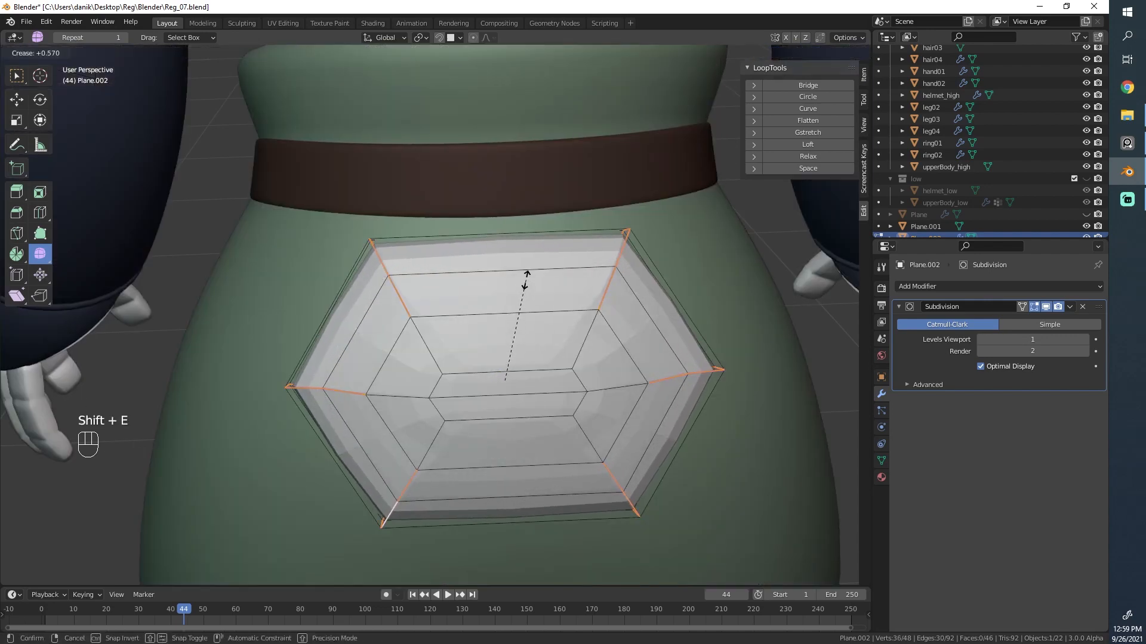
pyautogui.click(524, 278)
# Step: Try higher viewport subdivision levels on the patch and return to level 1
pyautogui.click(1084, 337)
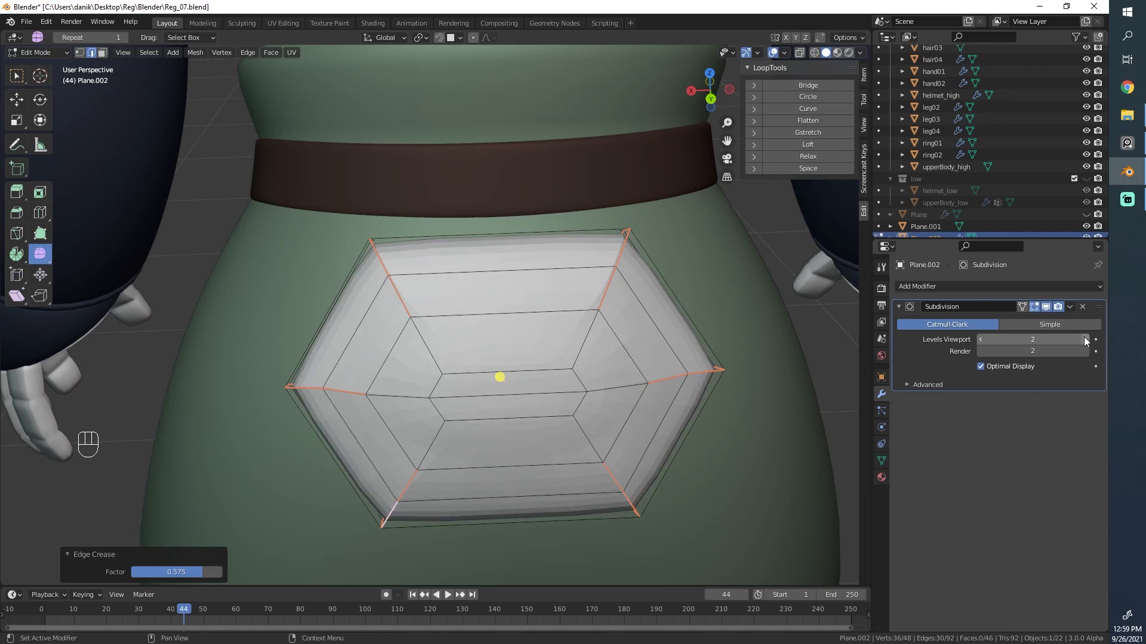
pyautogui.click(1086, 339)
pyautogui.click(978, 339)
pyautogui.click(978, 339)
# Step: Cut three evenly spaced vertical edge loops through the patch
pyautogui.hotkey('ctrl', 'r')
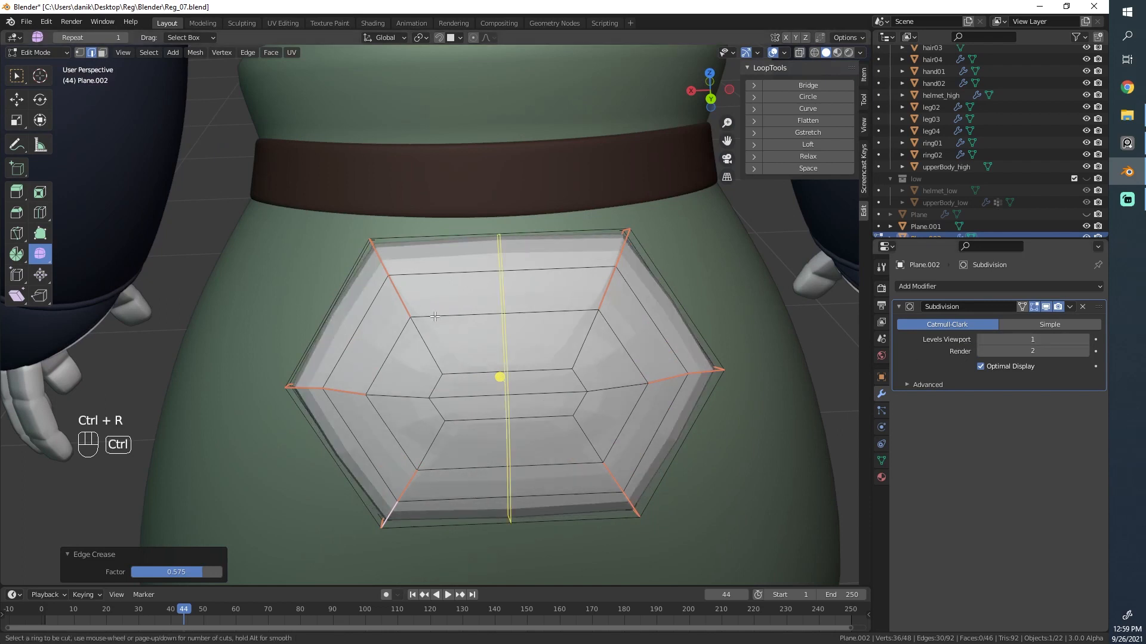
pyautogui.scroll(2, 510, 318)
pyautogui.click(510, 318)
pyautogui.rightClick(510, 318)
# Step: Slide the two outer vertical loops outward toward the corner edges, the second one by a factor of -0.628
pyautogui.keyDown('alt'); pyautogui.click(449, 296); pyautogui.keyUp('alt')
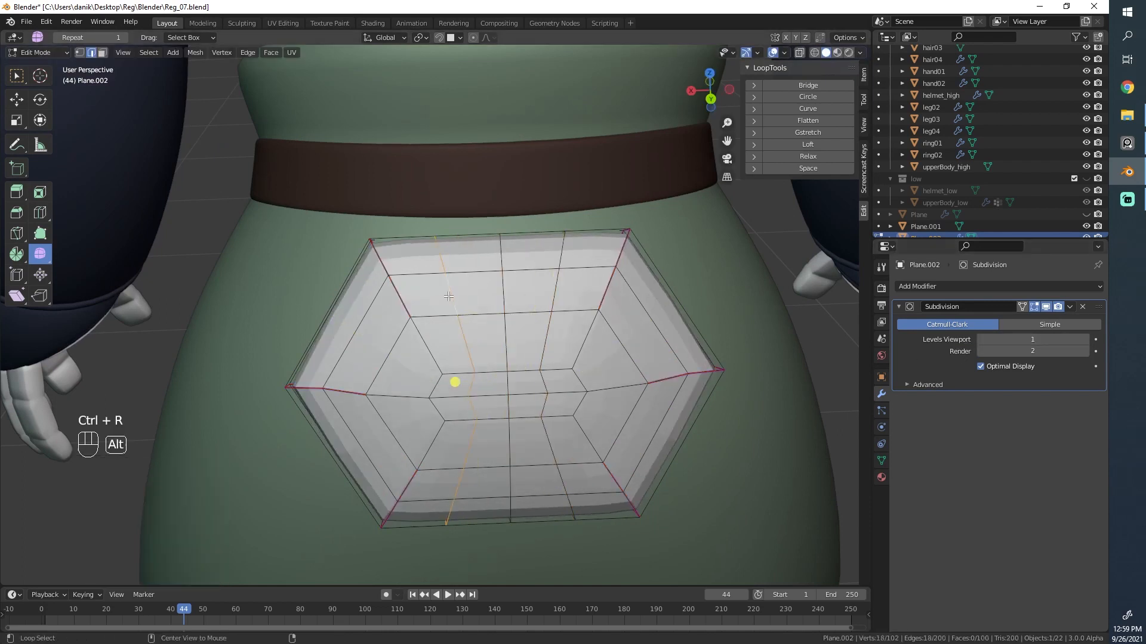
pyautogui.press('g')
pyautogui.press('g')
pyautogui.click(430, 381)
pyautogui.press('g')
pyautogui.press('g')
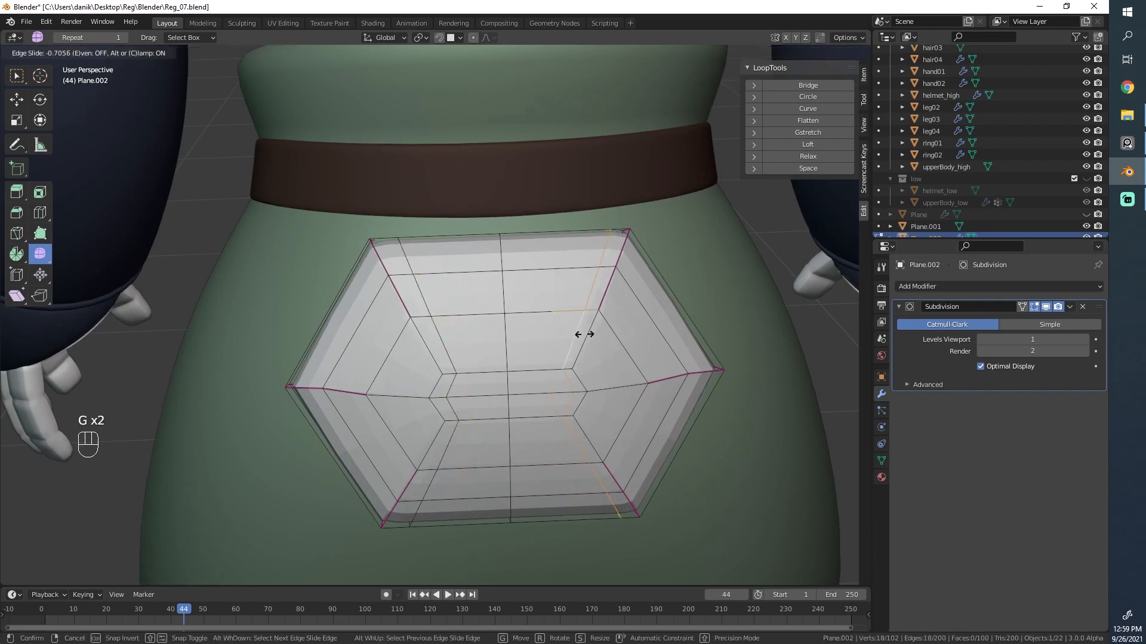
pyautogui.click(579, 336)
# Step: Add a support loop near the upper corners with factor 0.651 and another near the lower corners with factor 0.663
pyautogui.hotkey('ctrl', 'r')
pyautogui.click(640, 335)
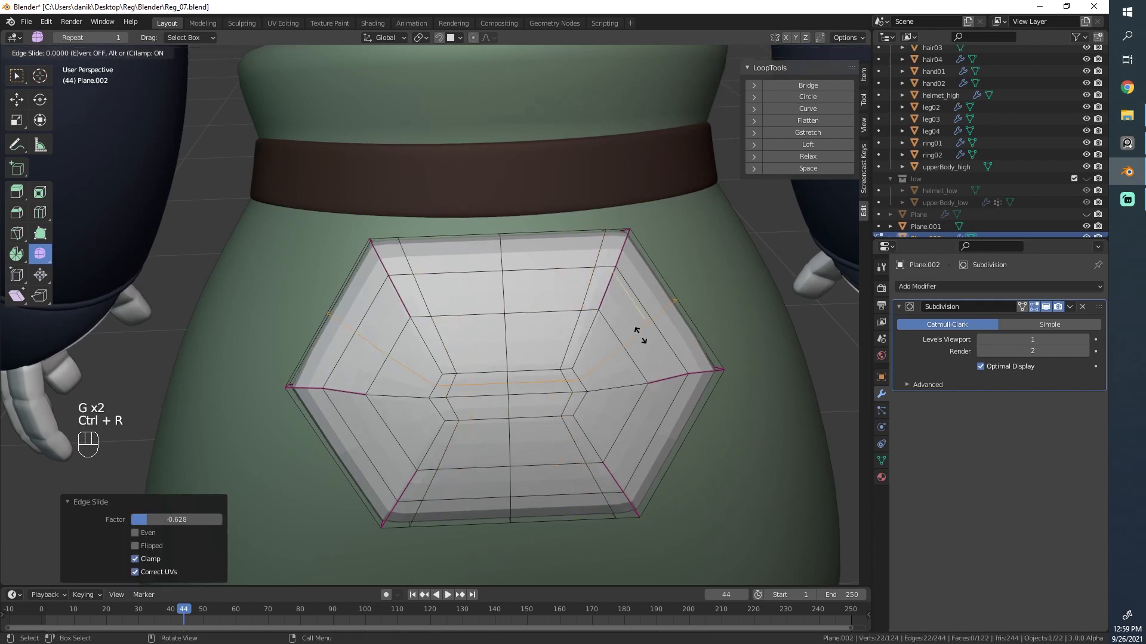
pyautogui.click(621, 297)
pyautogui.hotkey('ctrl', 'r')
pyautogui.click(642, 411)
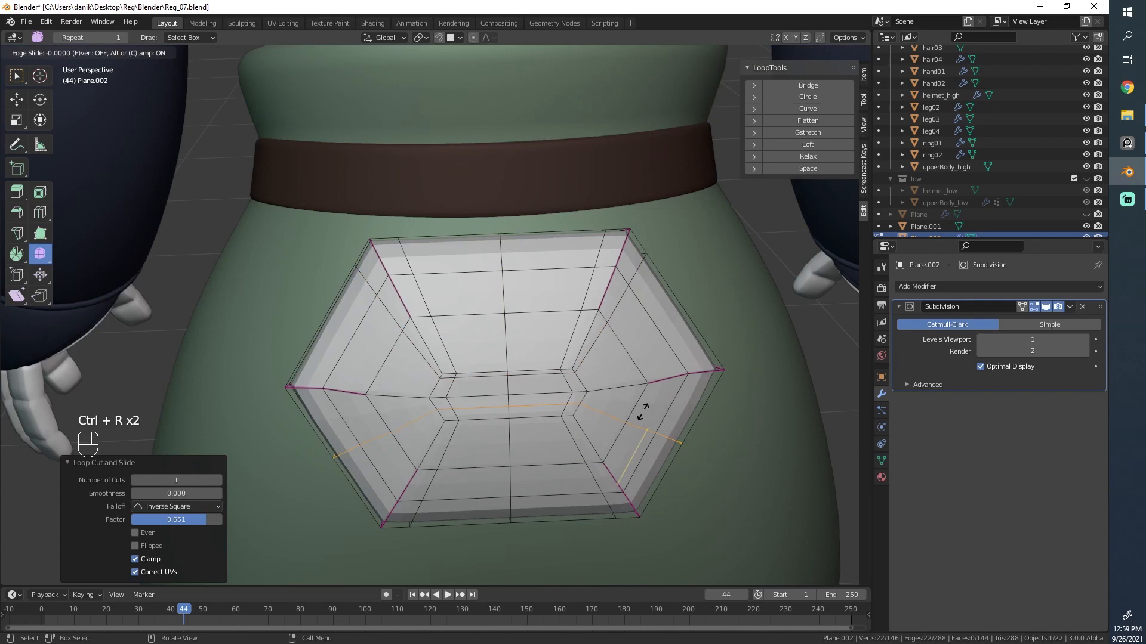
pyautogui.click(632, 440)
# Step: Add support loops just below and just above the patch's side corners, the lower one with factor 0.594
pyautogui.hotkey('ctrl', 'r')
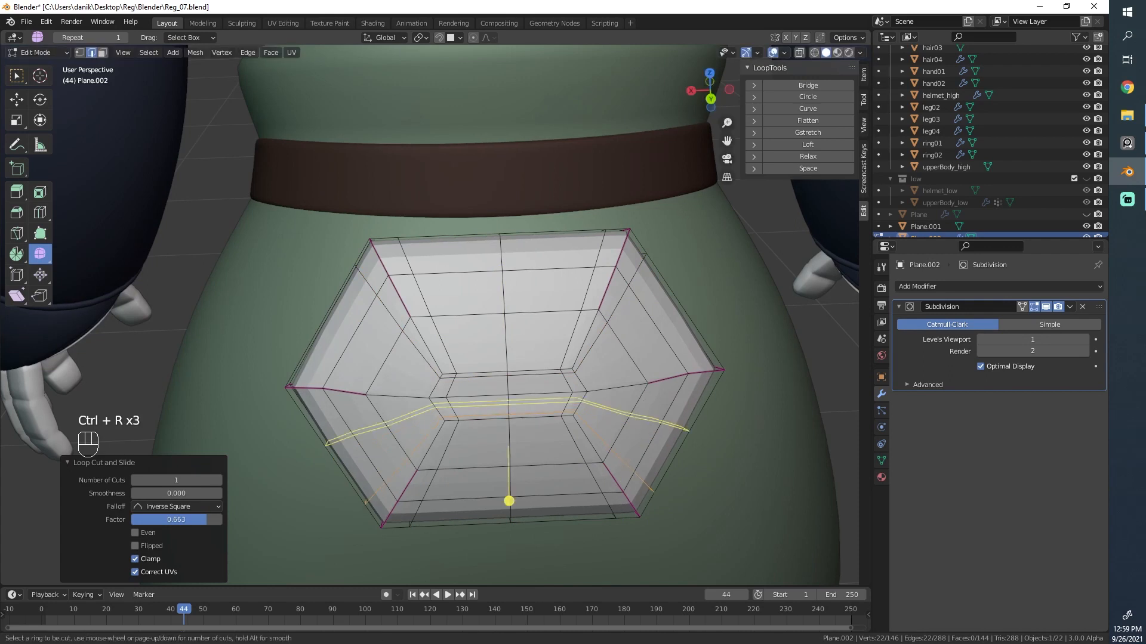
pyautogui.click(651, 417)
pyautogui.click(652, 373)
pyautogui.hotkey('ctrl', 'r')
pyautogui.click(506, 456)
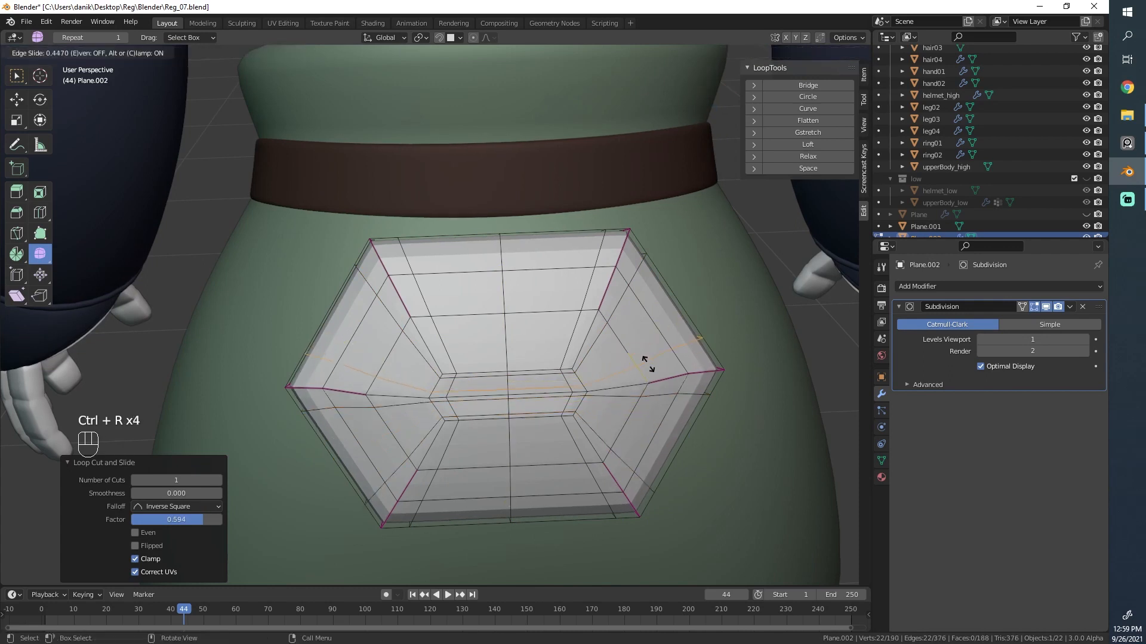
pyautogui.click(648, 369)
# Step: Remove the crease from all of the patch's edges and check the rounded corners in Object Mode
pyautogui.press('a')
pyautogui.hotkey('shift', 'e')
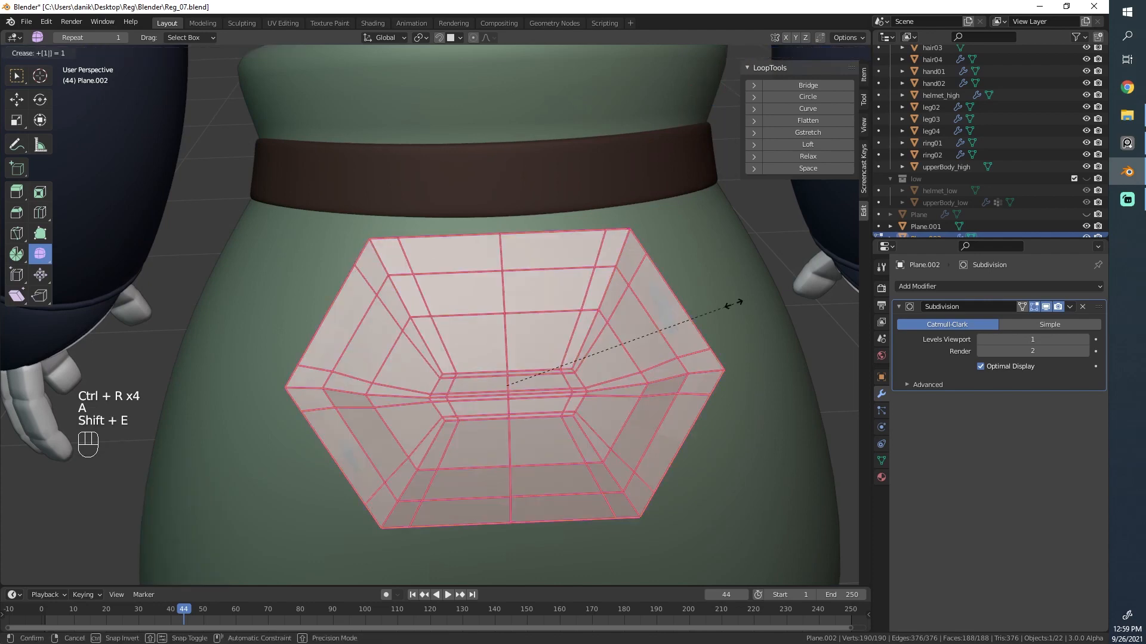
pyautogui.click(736, 302)
pyautogui.press('Tab')
pyautogui.moveTo(435, 378); pyautogui.dragTo(506, 405, button='middle')
pyautogui.scroll(3, 506, 400)
pyautogui.click(522, 374)
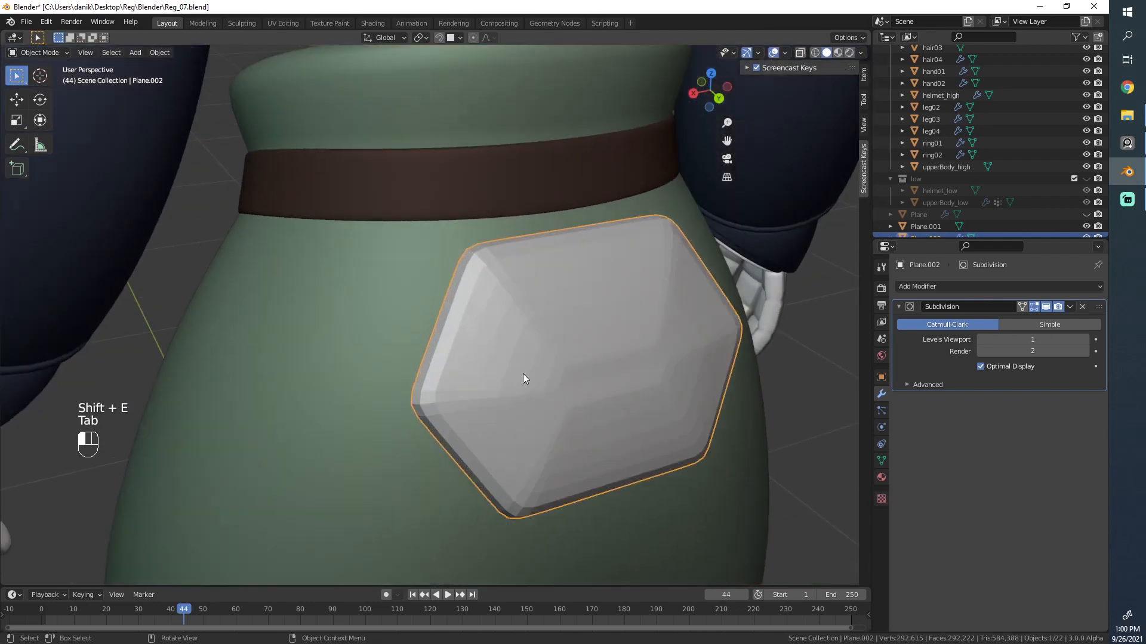
pyautogui.click(561, 336)
# Step: Circle-select the inner vertices of the patch through its full thickness in wireframe view
pyautogui.press('Tab')
pyautogui.moveTo(563, 373); pyautogui.dragTo(537, 360, button='middle')
pyautogui.keyDown('alt'); pyautogui.moveTo(537, 361); pyautogui.dragTo(453, 344); pyautogui.keyUp('alt')
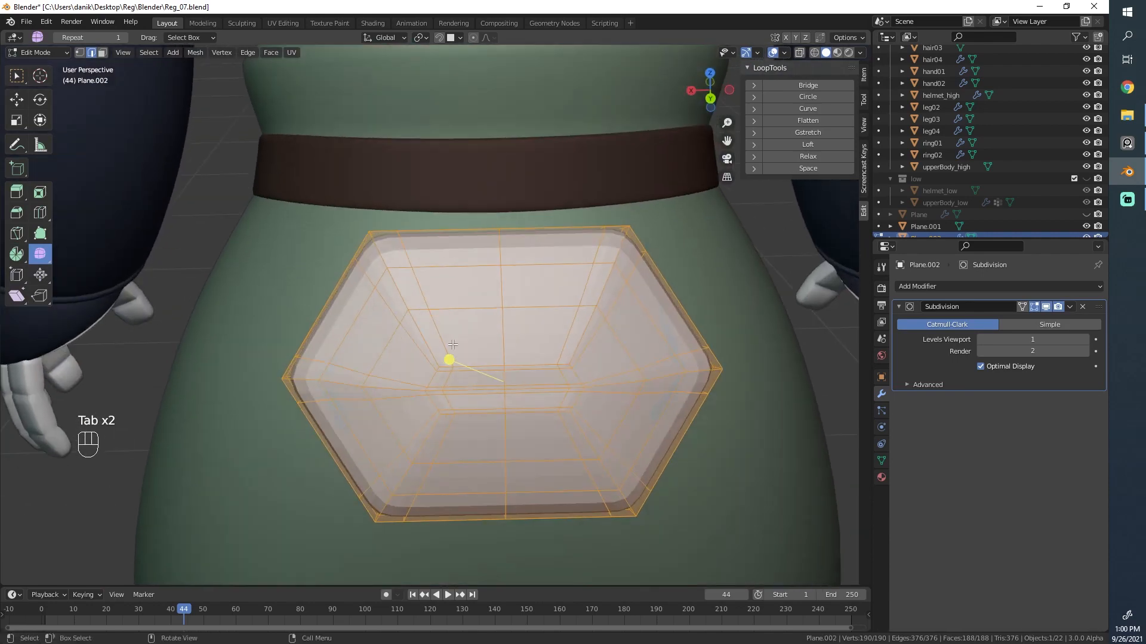
pyautogui.click(80, 52)
pyautogui.press('z')
pyautogui.hotkey('alt', 'a')
pyautogui.press('c')
pyautogui.scroll(-10, 542, 377)
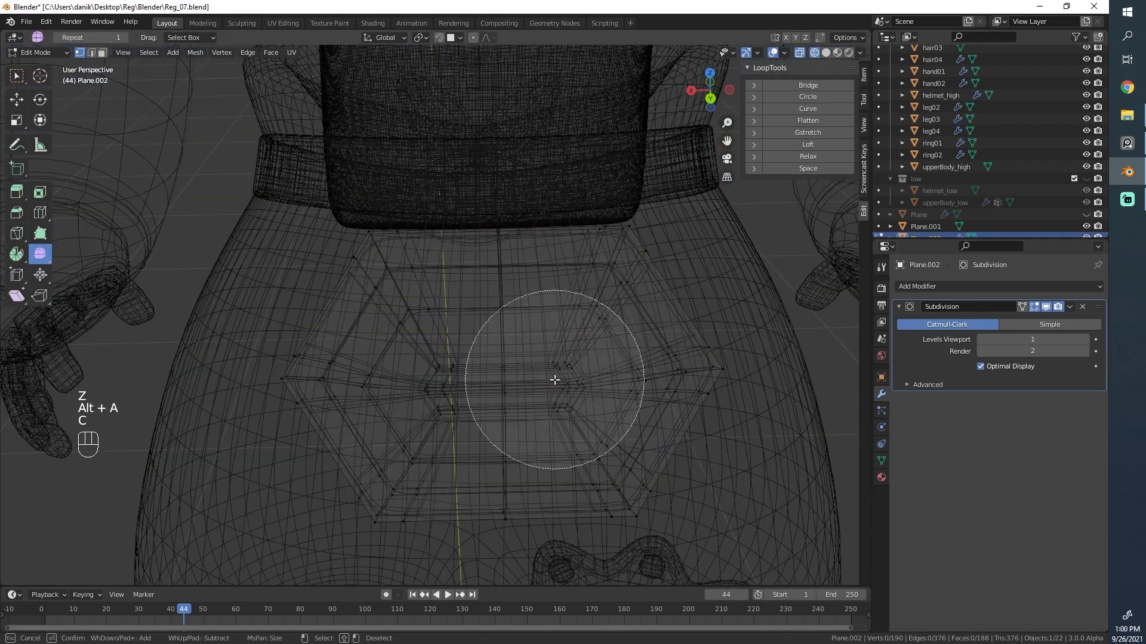
pyautogui.moveTo(559, 380)
pyautogui.mouseDown()
pyautogui.moveTo(492, 367)
pyautogui.moveTo(477, 388)
pyautogui.mouseUp()
pyautogui.rightClick(492, 383)
# Step: Remove the stray vertices above and below the patch's inner area from the selection and return to solid shading
pyautogui.press('c')
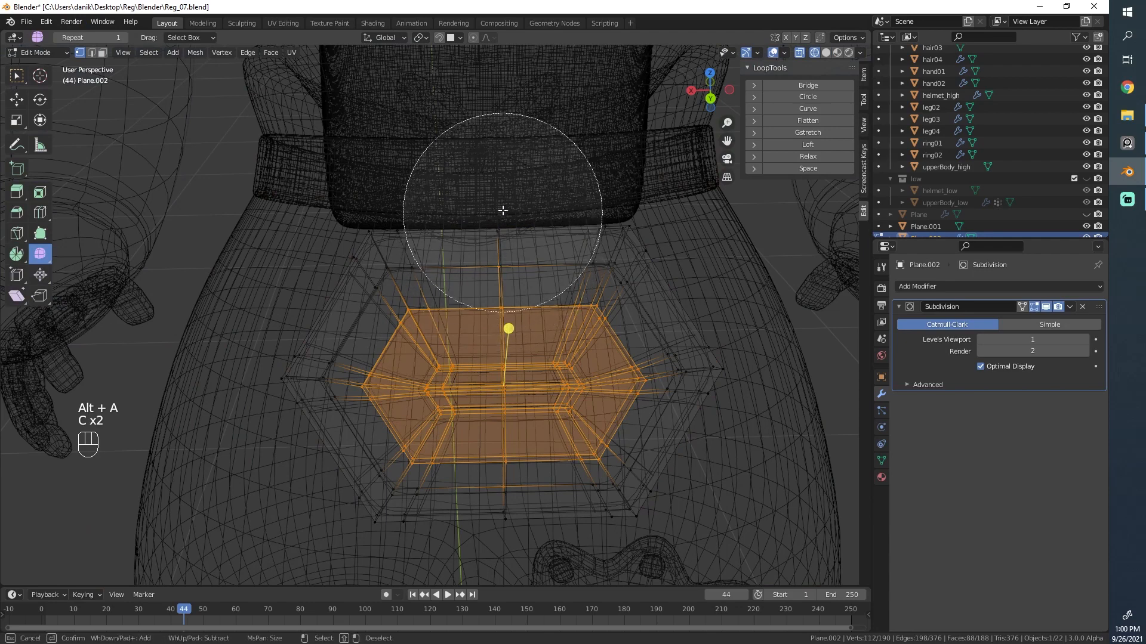
pyautogui.middleClick(503, 195)
pyautogui.rightClick(505, 203)
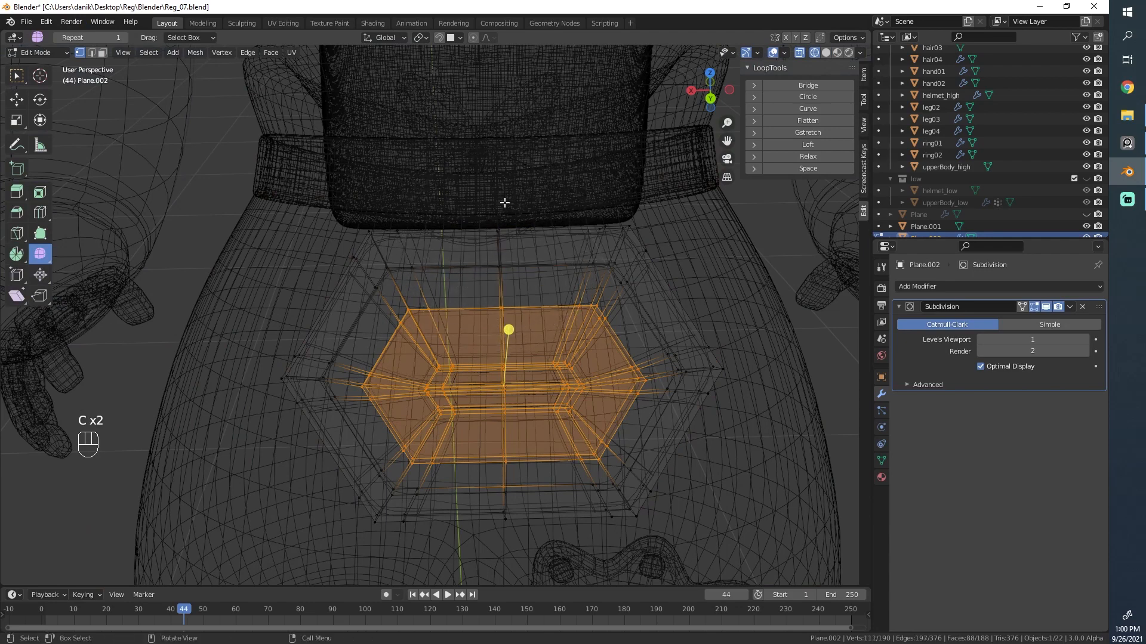
pyautogui.press('c')
pyautogui.rightClick(507, 497)
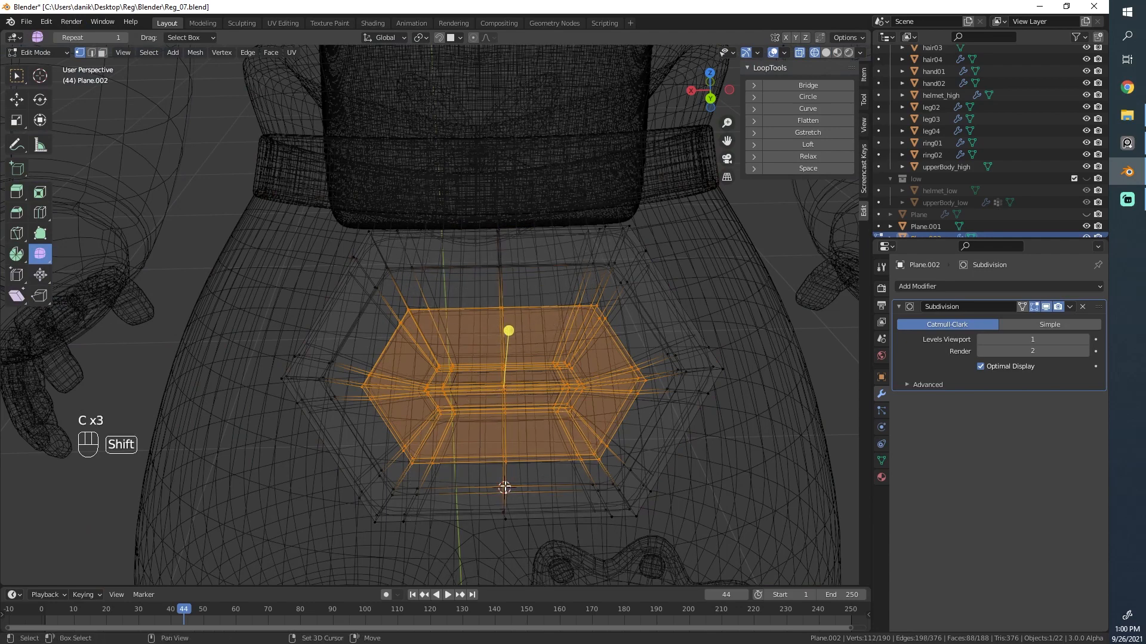
pyautogui.click(16, 75)
pyautogui.press('z')
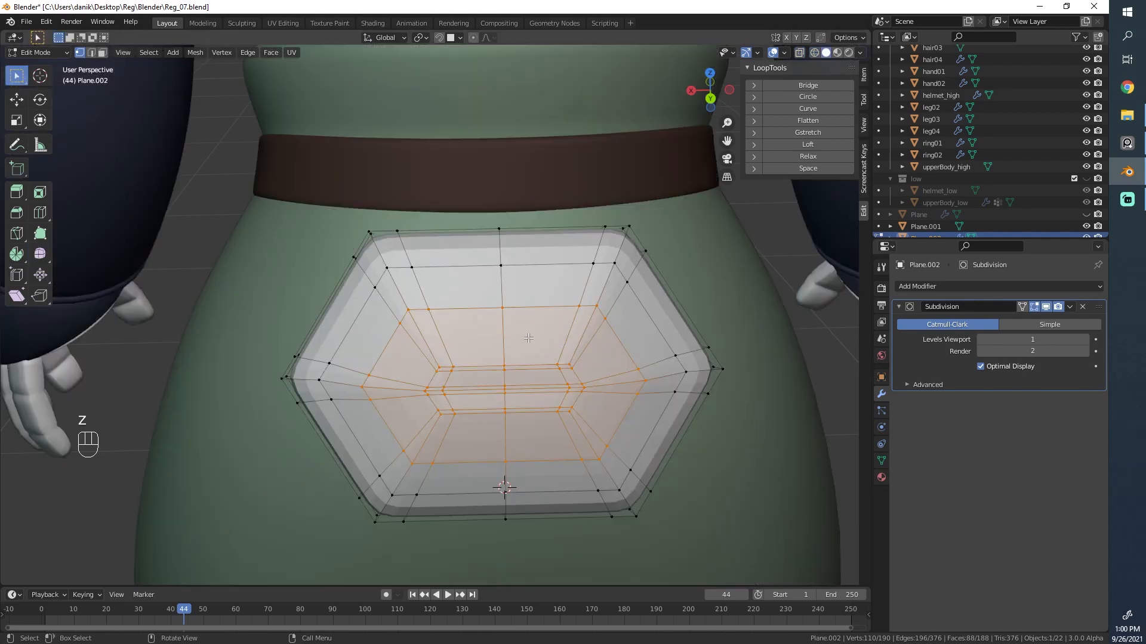
# Step: Smooth the selected inner vertices in two passes, at 0.912 and at 0.737 with an increased repeat count, and check the surface
pyautogui.click(41, 253)
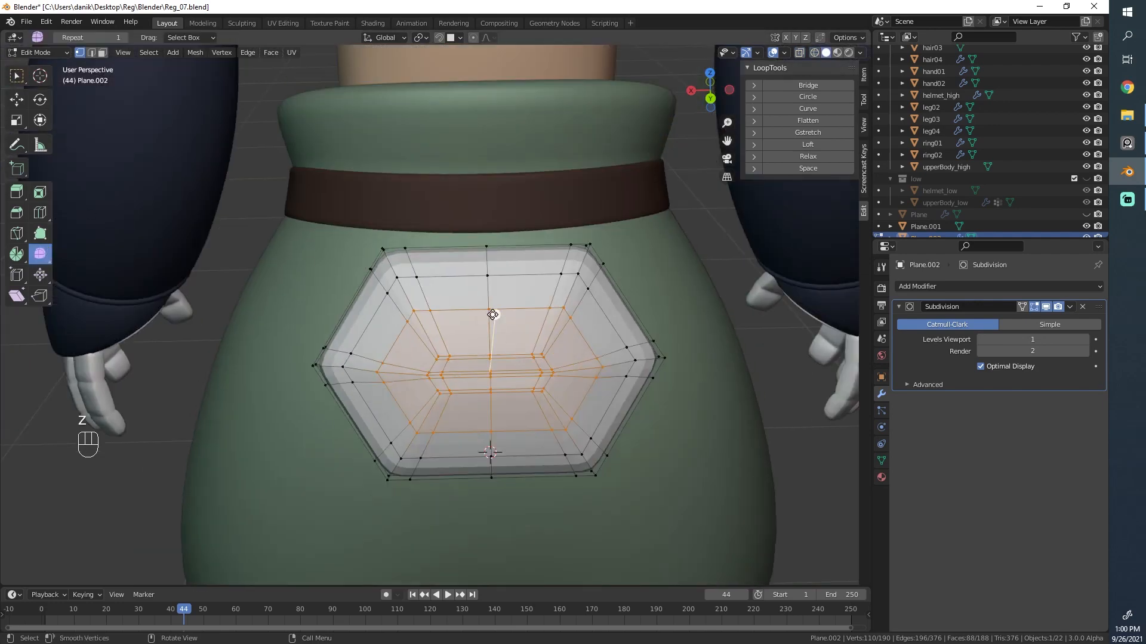
pyautogui.moveTo(493, 315); pyautogui.dragTo(312, 501)
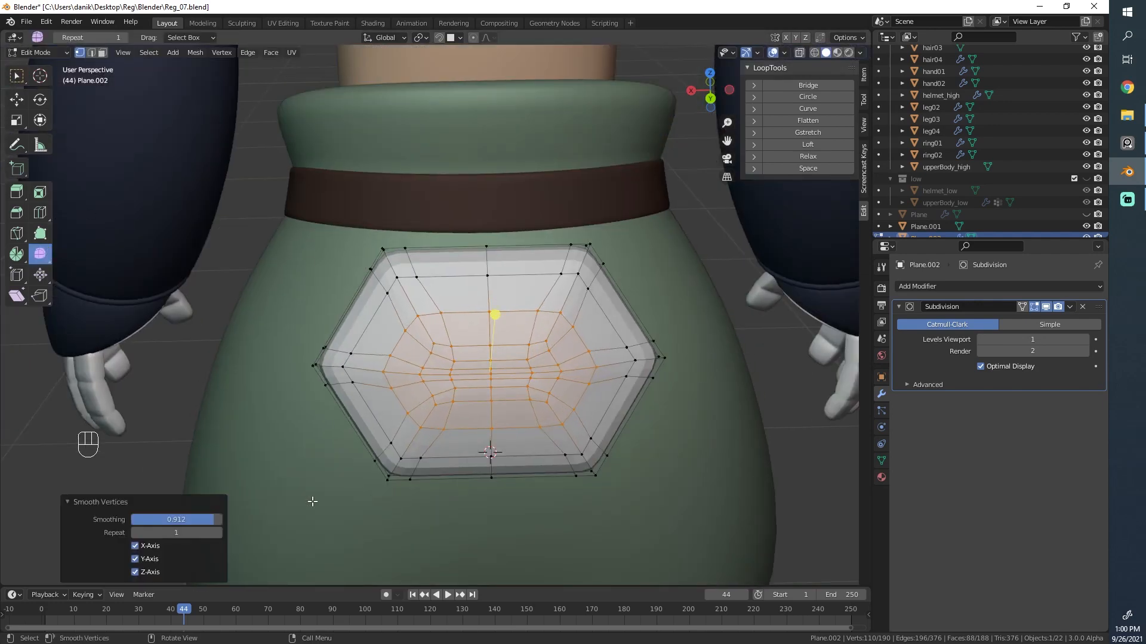
pyautogui.click(224, 540)
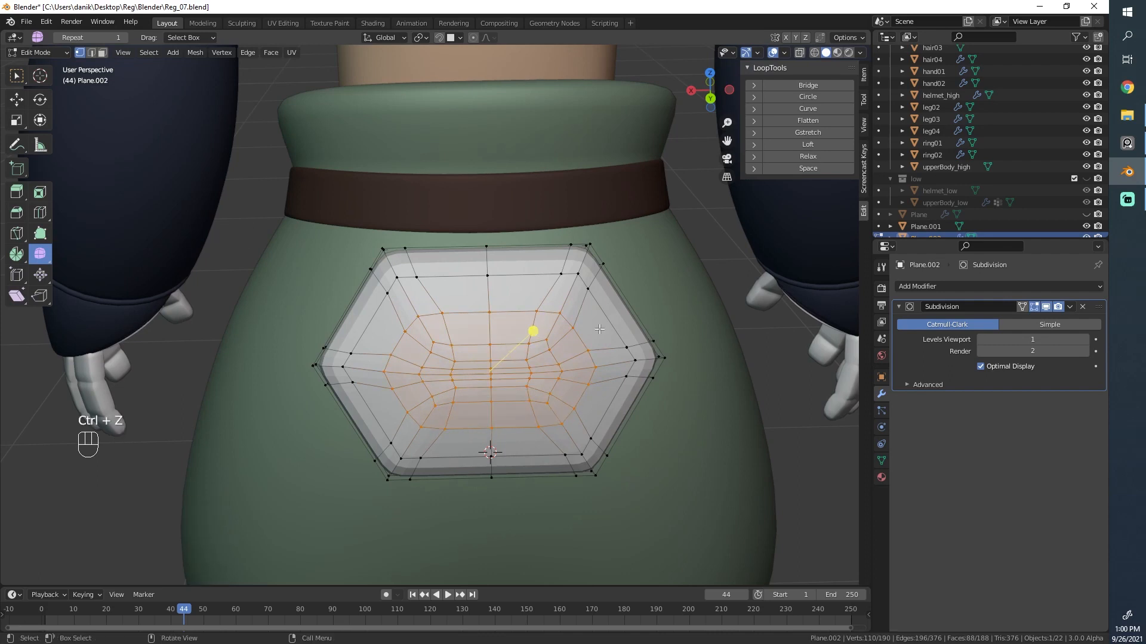
pyautogui.moveTo(533, 331); pyautogui.dragTo(691, 322)
pyautogui.click(219, 532)
pyautogui.click(219, 532)
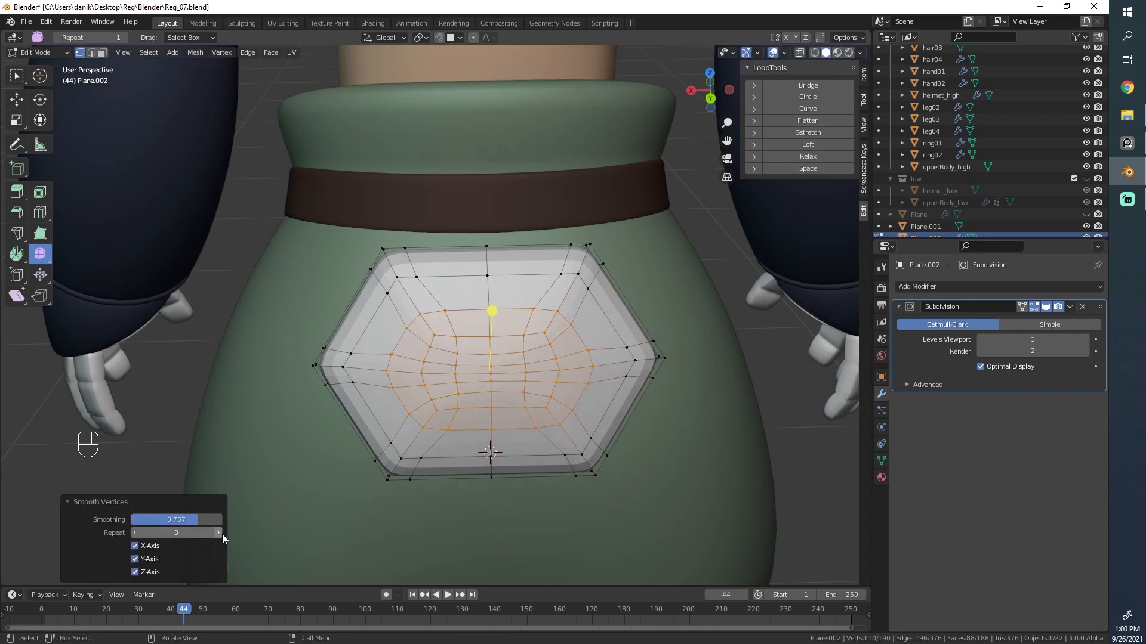
pyautogui.click(219, 533)
pyautogui.click(208, 521)
pyautogui.scroll(1, 460, 407)
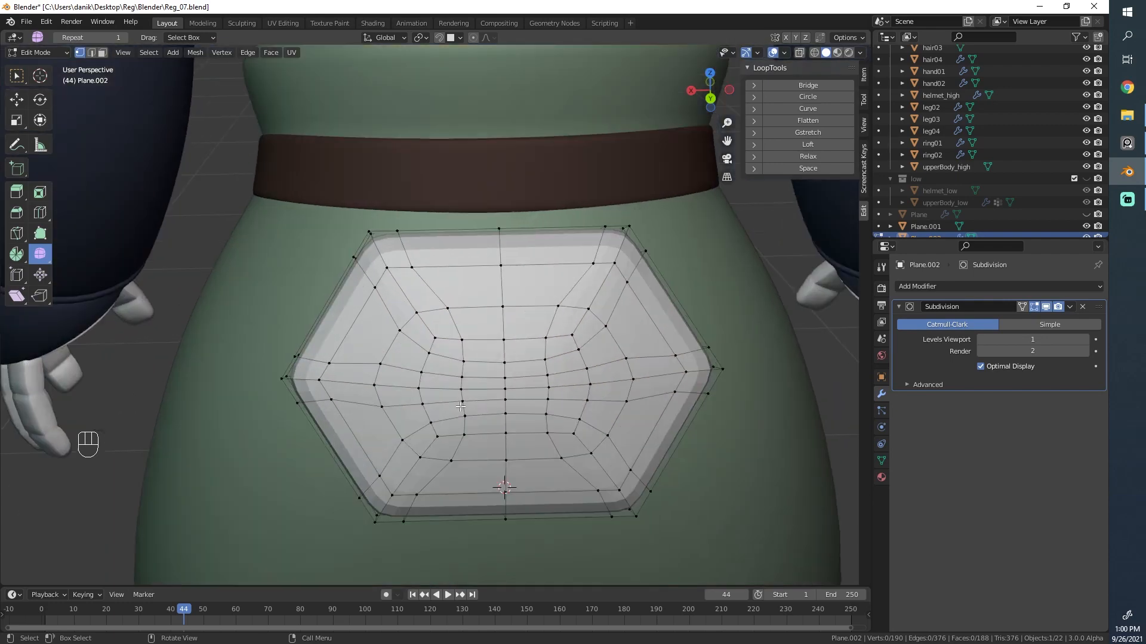
pyautogui.keyDown('shift'); pyautogui.moveTo(431, 344); pyautogui.dragTo(456, 314, button='middle'); pyautogui.keyUp('shift')
pyautogui.press('Tab')
pyautogui.moveTo(511, 350); pyautogui.dragTo(525, 369, button='middle')
pyautogui.press('Tab')
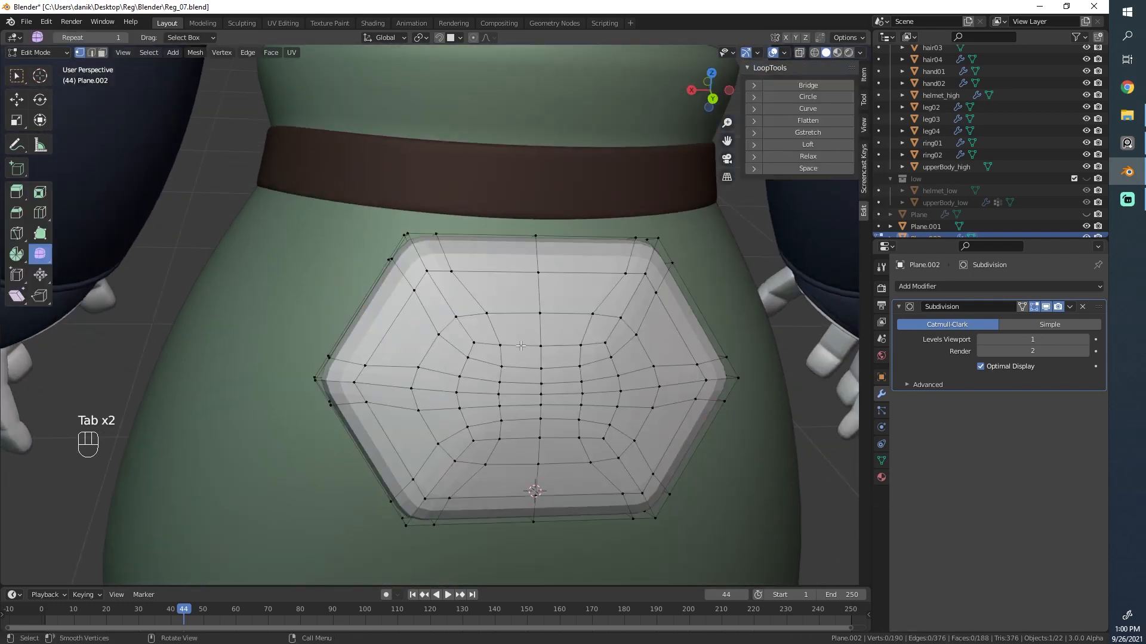
# Step: Even out the patch's inner topology with the Slide Relax brush in Sculpt Mode, and return to Edit Mode with everything deselected
pyautogui.click(37, 53)
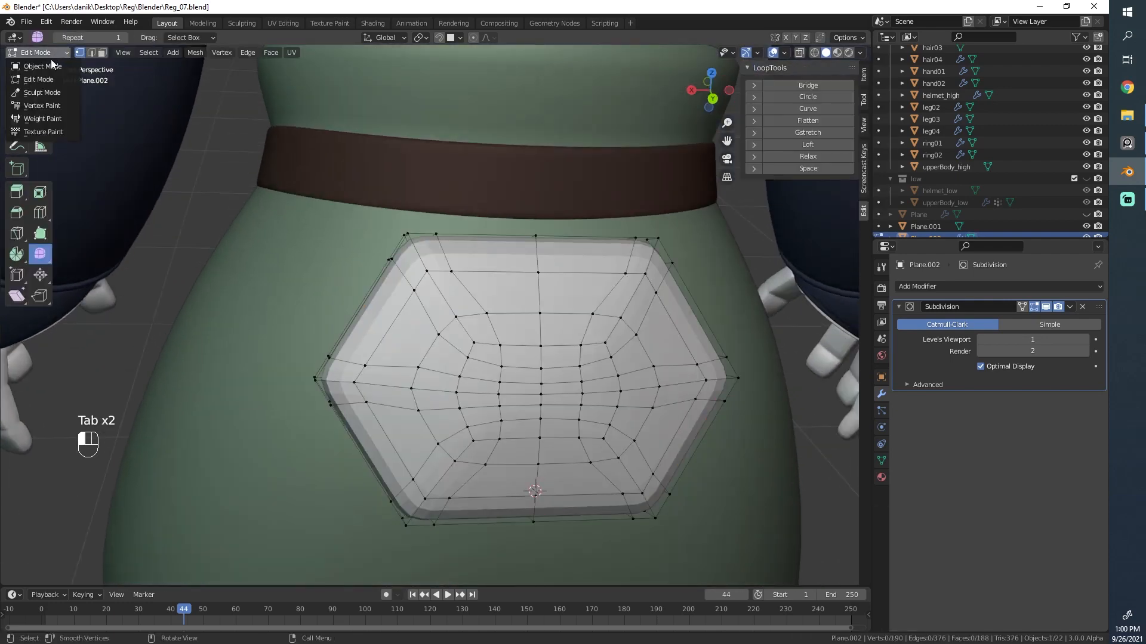
pyautogui.click(53, 93)
pyautogui.click(17, 306)
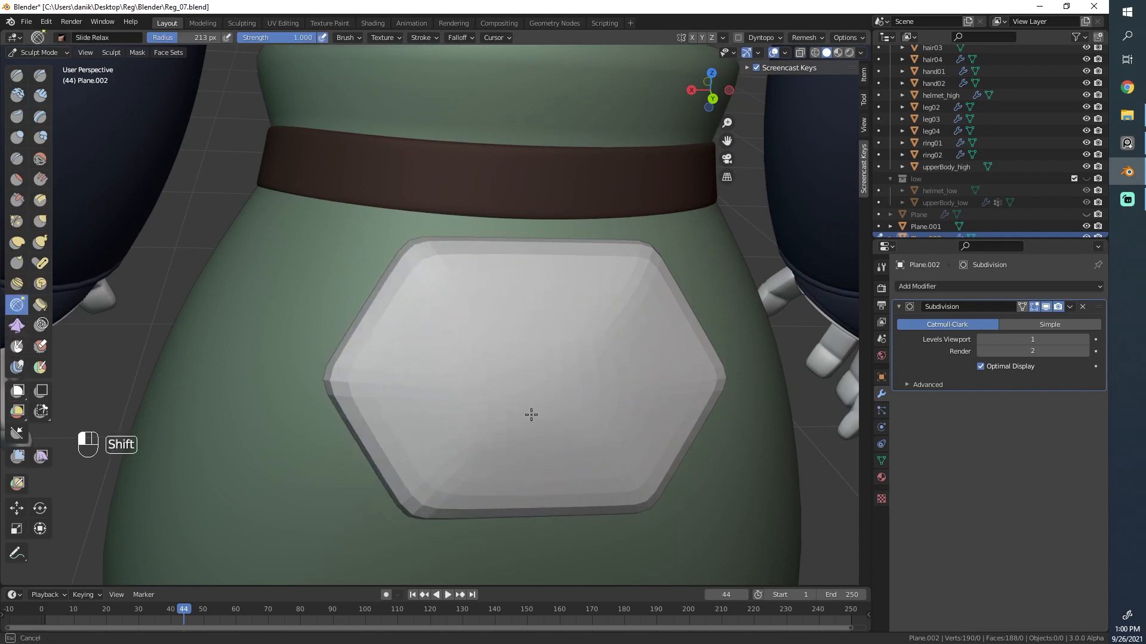
pyautogui.press('z')
pyautogui.hotkey('ctrl', 'z')
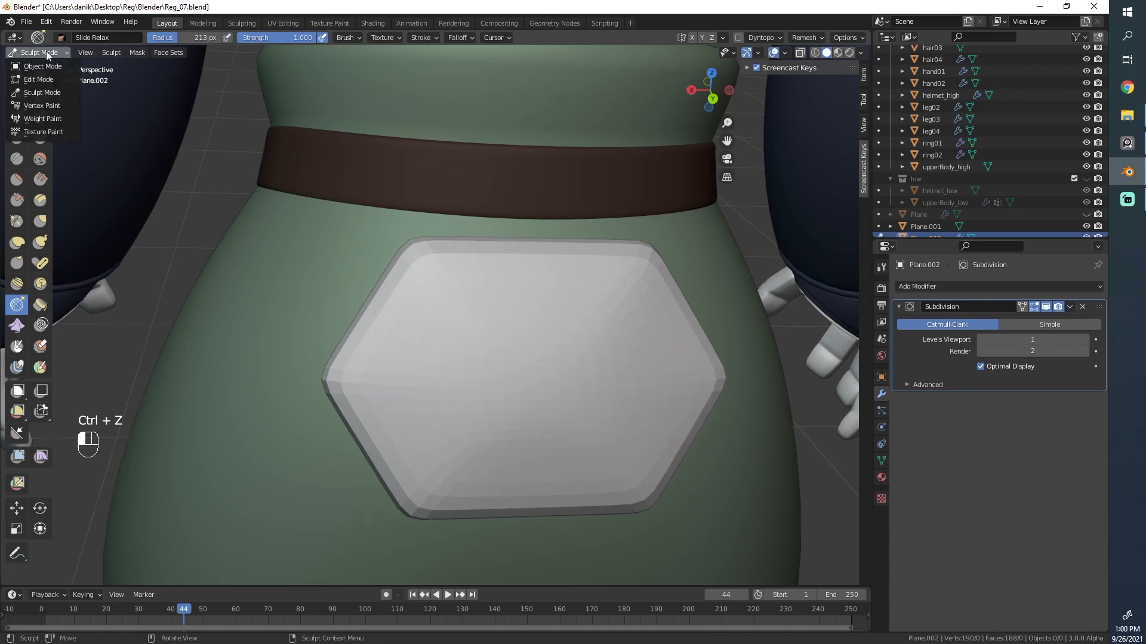
pyautogui.click(42, 66)
pyautogui.press('Tab')
pyautogui.hotkey('alt', 'a')
# Step: Slide the two inner vertices beside the patch's left corner along their edges
pyautogui.scroll(-5, 546, 376)
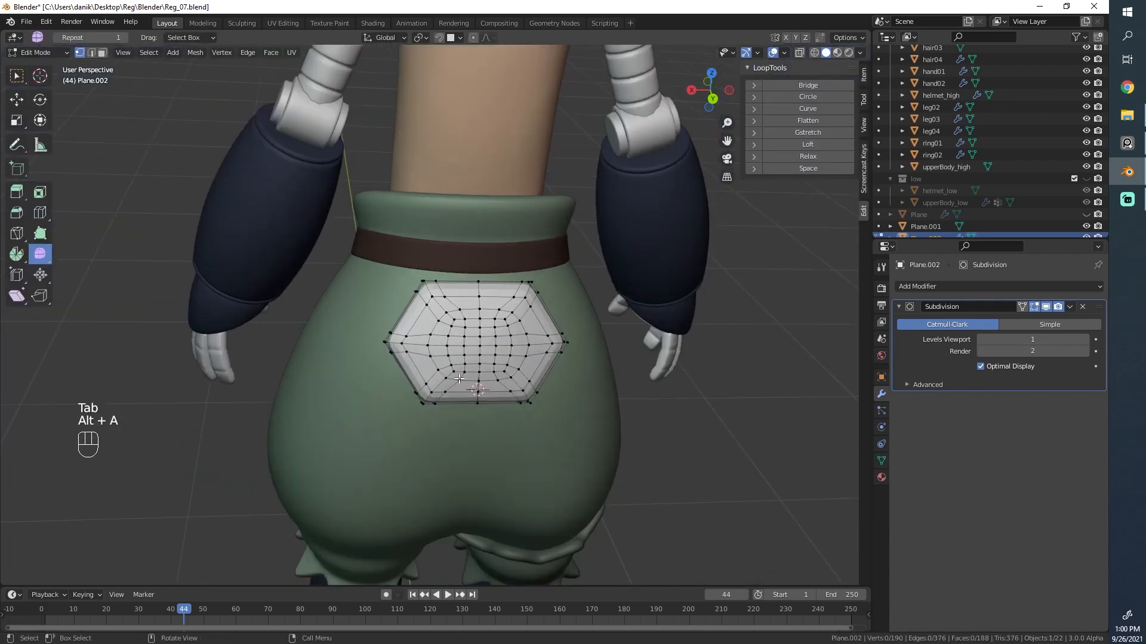
pyautogui.scroll(4, 459, 379)
pyautogui.click(379, 355)
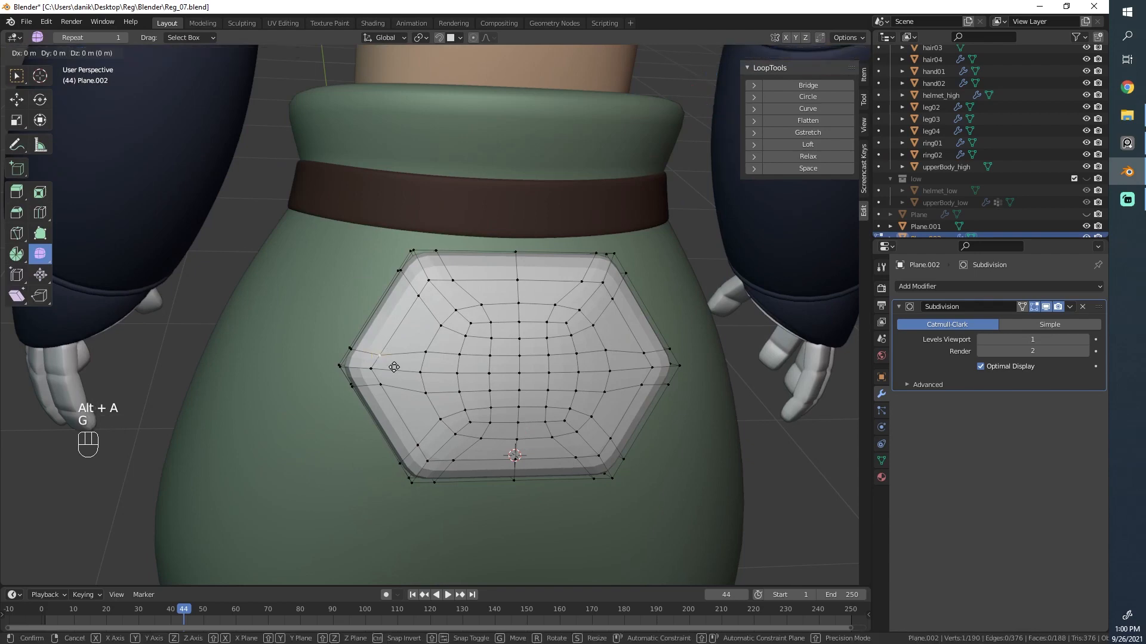
pyautogui.press('g')
pyautogui.press('g')
pyautogui.click(394, 363)
pyautogui.press('g')
pyautogui.press('g')
pyautogui.click(491, 256)
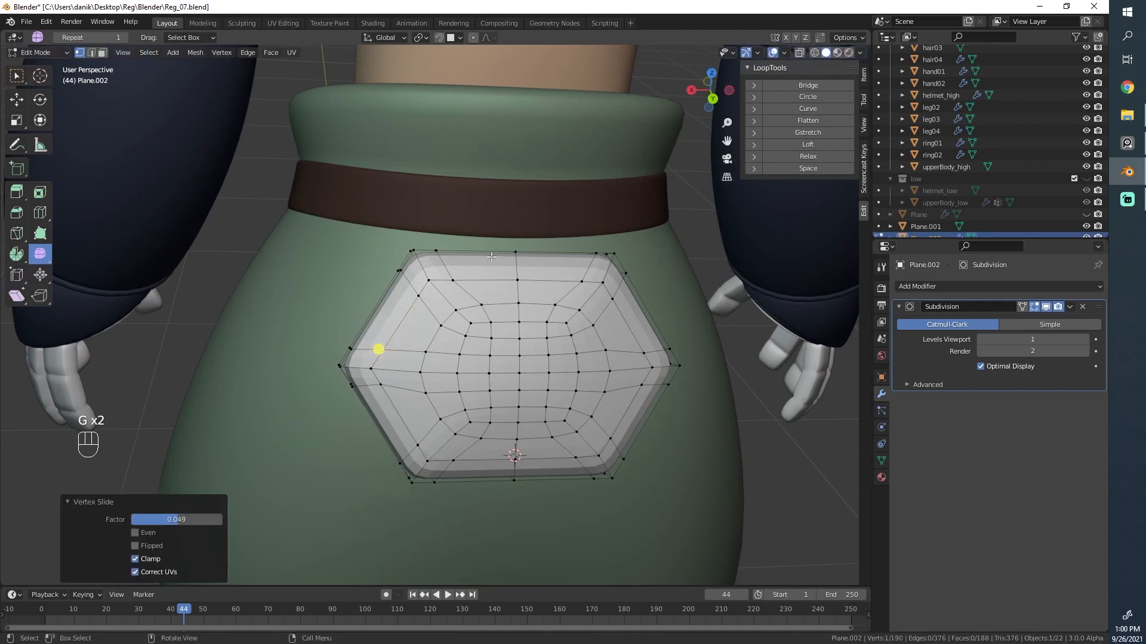
pyautogui.click(383, 383)
pyautogui.press('g')
pyautogui.press('g')
pyautogui.click(388, 392)
# Step: Delete the right half of the patch's mesh in the back orthographic wireframe view
pyautogui.moveTo(591, 382); pyautogui.dragTo(580, 360, button='middle')
pyautogui.press('z')
pyautogui.hotkey('alt', 'a')
pyautogui.press('b')
pyautogui.moveTo(687, 480); pyautogui.dragTo(471, 115)
pyautogui.press('x')
pyautogui.click(465, 72)
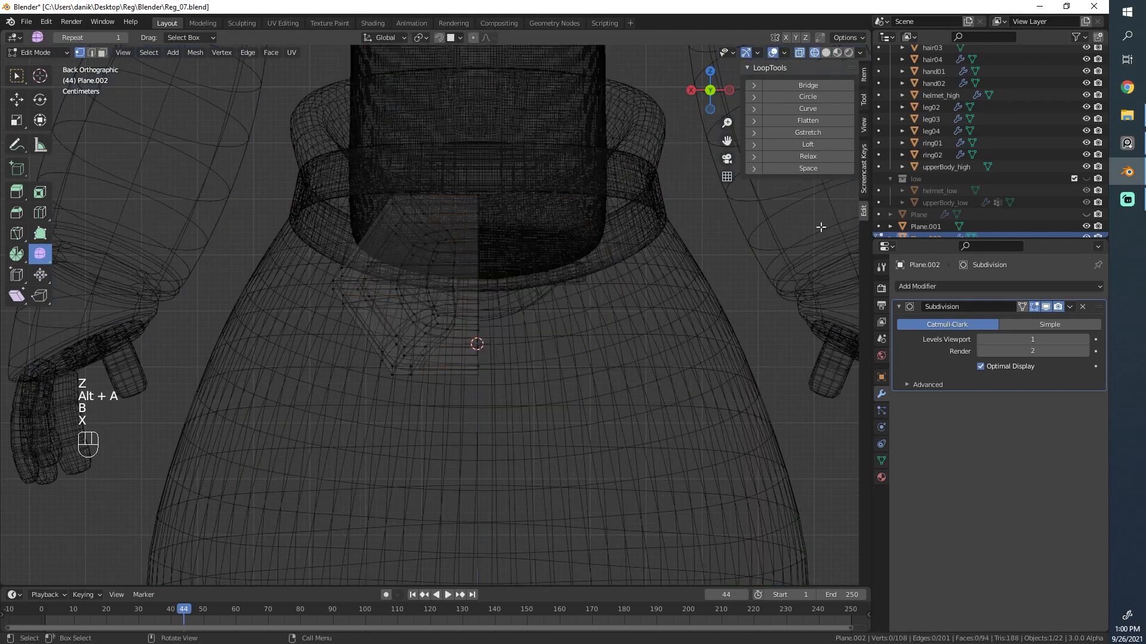
# Step: Add an X-axis Mirror modifier with clipping and on-cage display above the Subdivision modifier, and return to solid shading
pyautogui.click(994, 286)
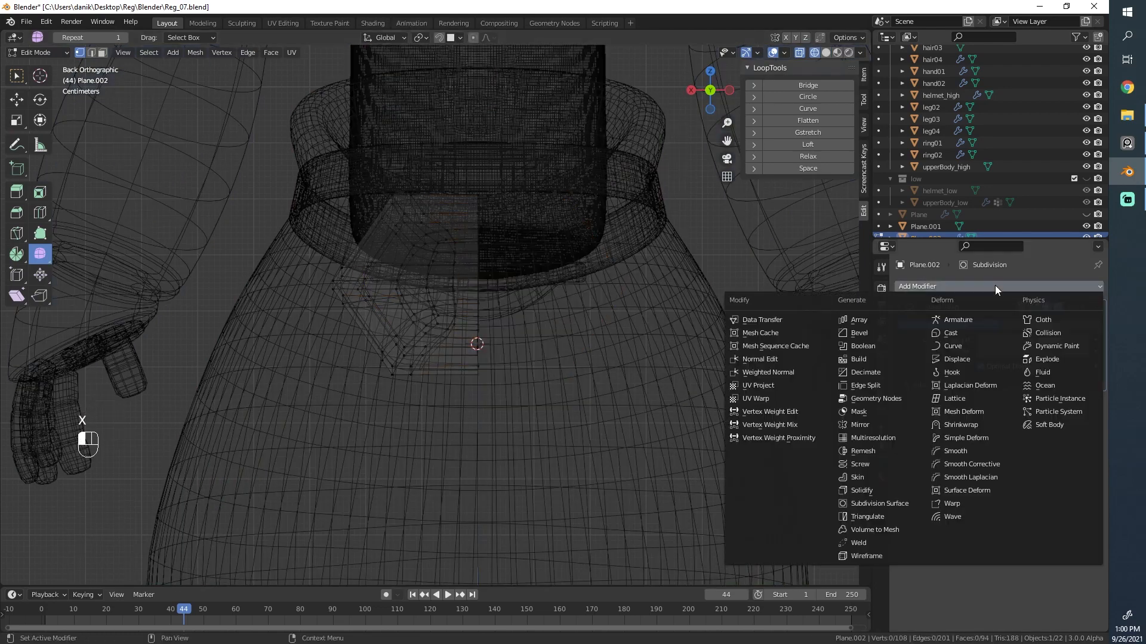
pyautogui.click(873, 424)
pyautogui.moveTo(1097, 401); pyautogui.dragTo(1086, 277)
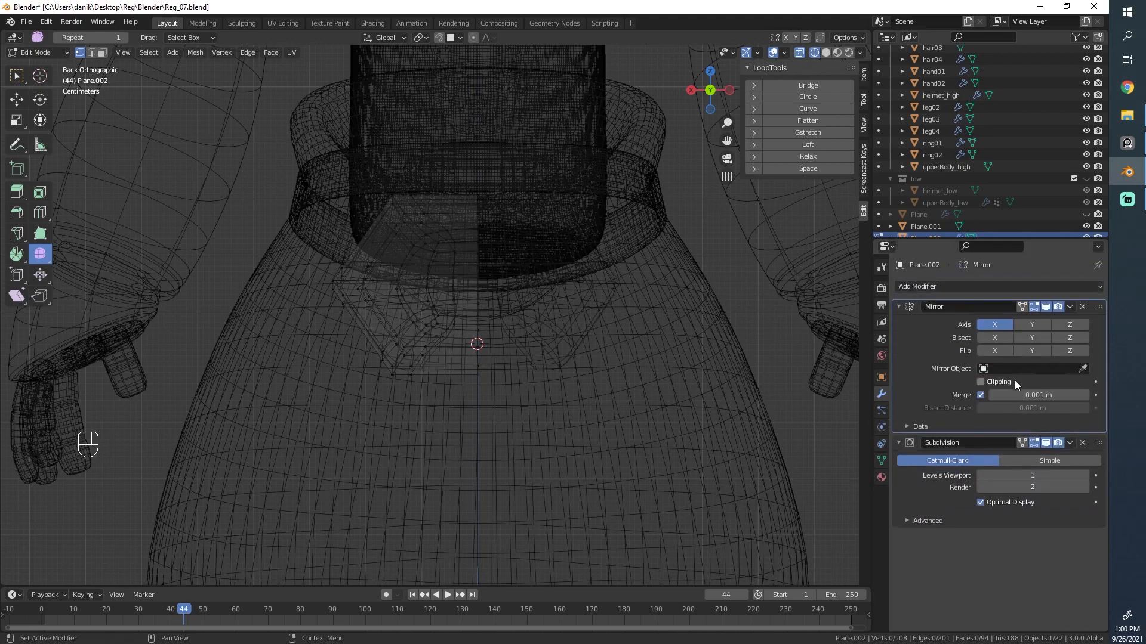
pyautogui.click(1023, 306)
pyautogui.press('z')
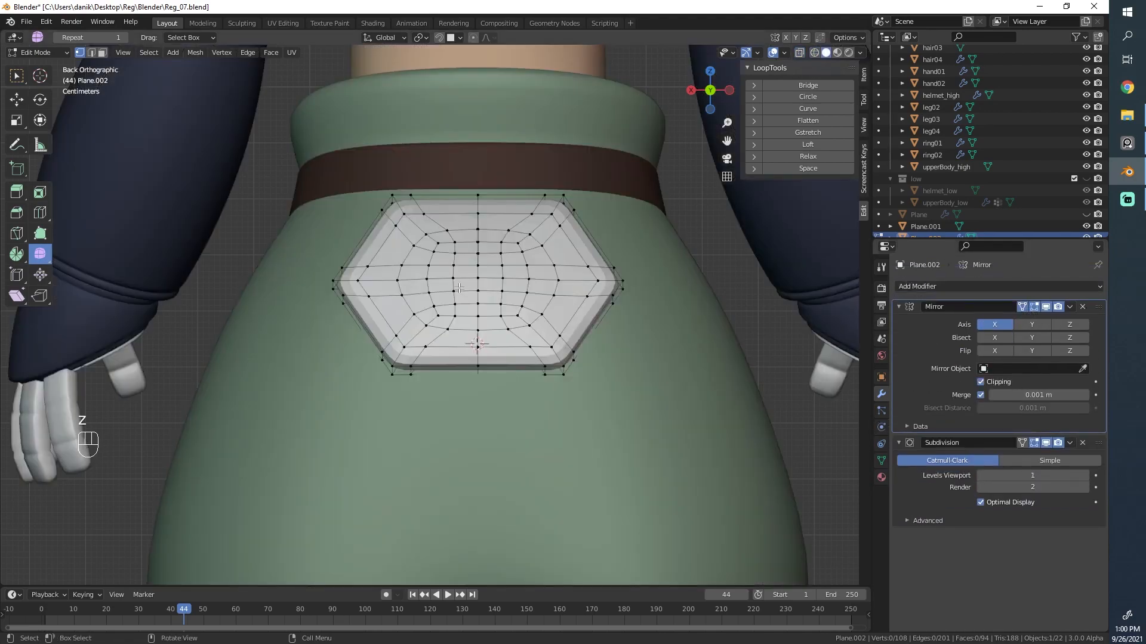
pyautogui.press('Tab')
pyautogui.press('Tab')
# Step: Select the patch's centre edge loop and move it about -0.05 m along X onto the mirror plane
pyautogui.keyDown('alt'); pyautogui.click(478, 268); pyautogui.keyUp('alt')
pyautogui.scroll(4, 531, 261)
pyautogui.scroll(3, 531, 260)
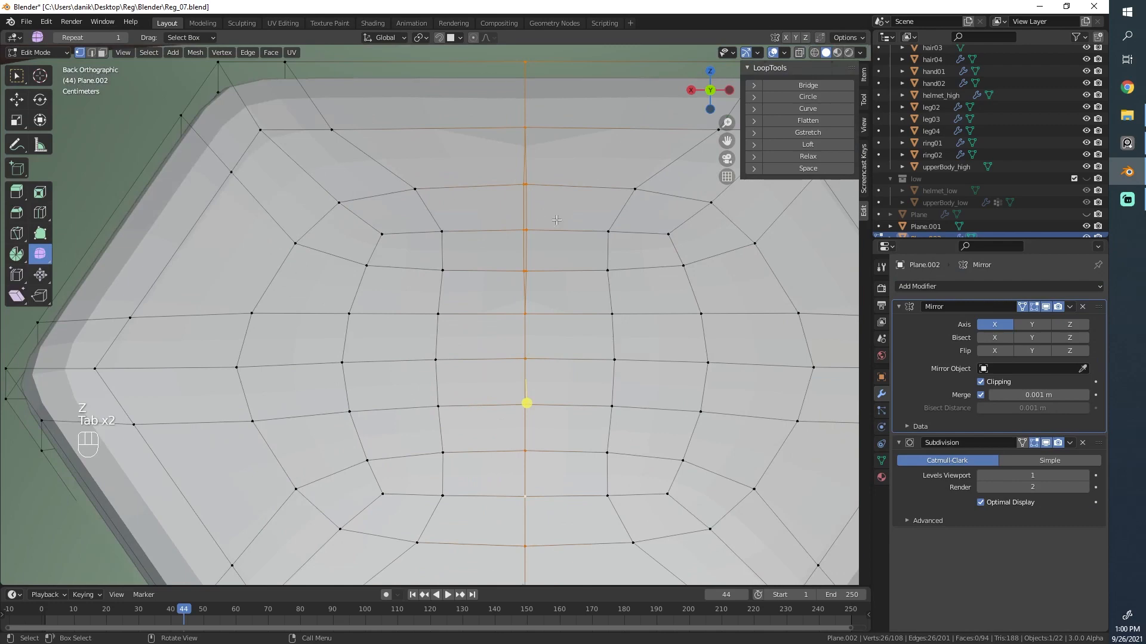
pyautogui.press('g')
pyautogui.press('x')
pyautogui.click(580, 219)
pyautogui.scroll(-2, 238, 133)
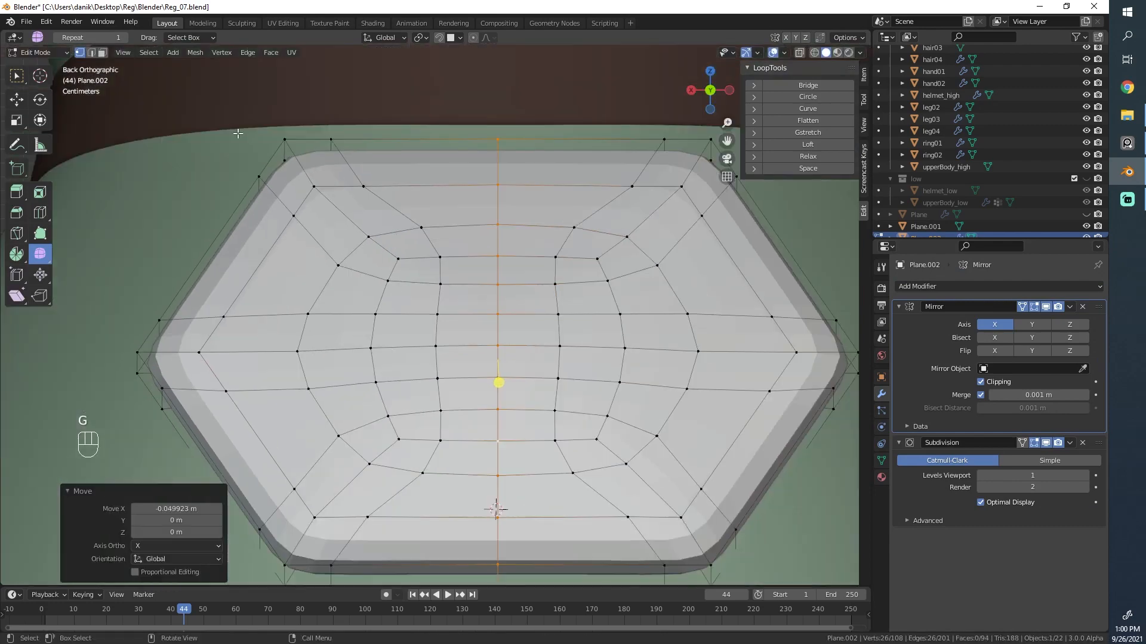
# Step: Activate the box selection tool and examine the mirrored patch's shape in Object Mode from several angles
pyautogui.click(22, 69)
pyautogui.scroll(-2, 475, 309)
pyautogui.press('Tab')
pyautogui.press('Tab')
pyautogui.press('Tab')
pyautogui.moveTo(471, 412); pyautogui.dragTo(455, 460, button='middle')
pyautogui.scroll(-2, 455, 460)
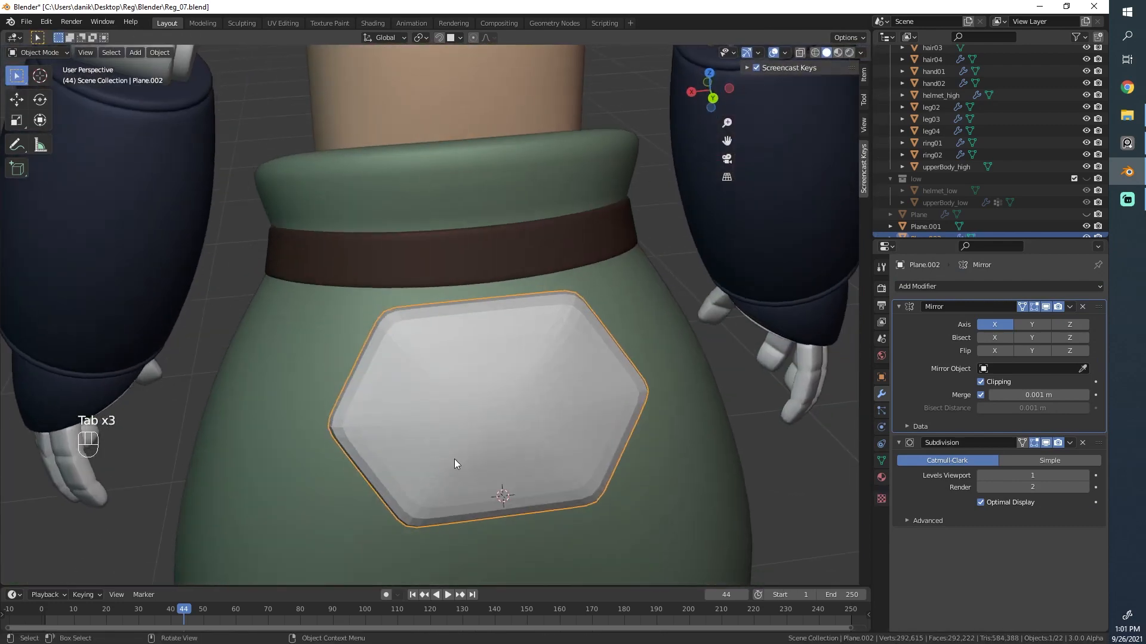
pyautogui.scroll(-4, 454, 464)
pyautogui.moveTo(457, 352); pyautogui.dragTo(460, 209, button='middle')
pyautogui.scroll(6, 460, 209)
# Step: Select the area inside the patch's inner edge loop with Select Loop Inner-Region and flatten it with LoopTools
pyautogui.press('Tab')
pyautogui.moveTo(418, 388); pyautogui.dragTo(544, 296, button='middle')
pyautogui.press('F3')
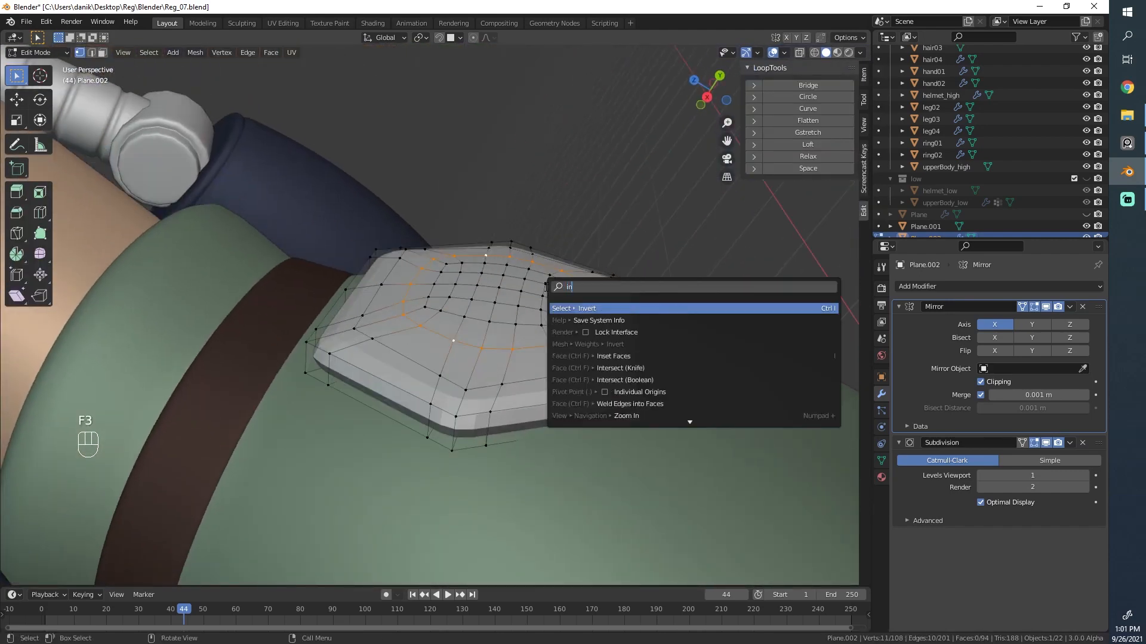
pyautogui.press('Return')
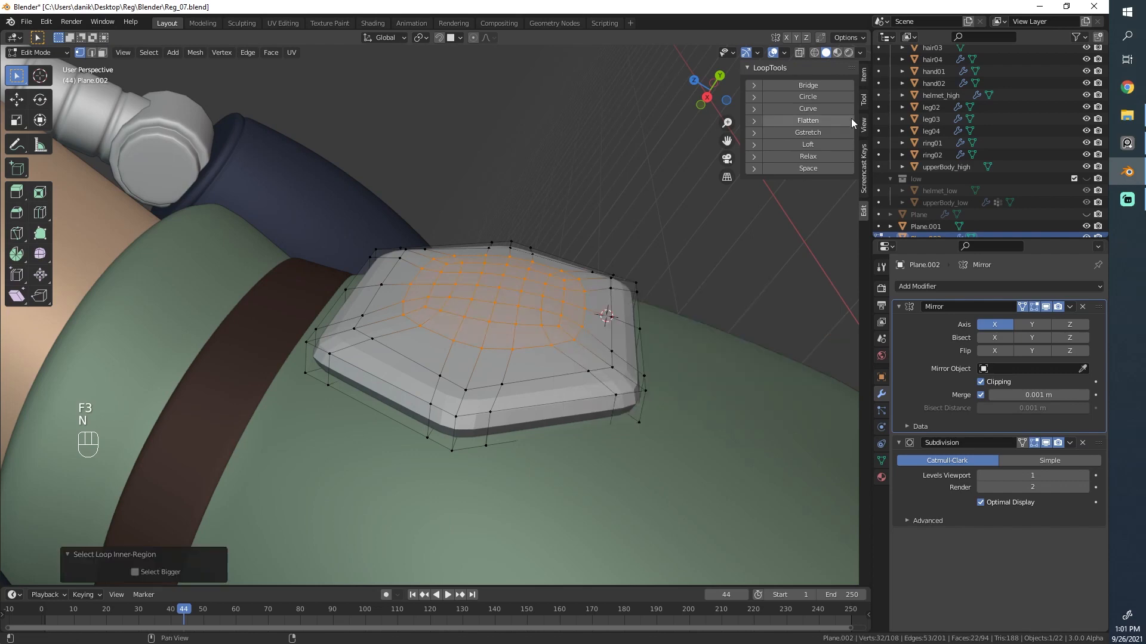
pyautogui.click(816, 122)
# Step: Shrink the flattened inner area by about -0.0276 m along its normals, and raise it back clear of the shorts' surface
pyautogui.moveTo(520, 209); pyautogui.dragTo(500, 260, button='middle')
pyautogui.hotkey('alt', 's')
pyautogui.click(543, 199)
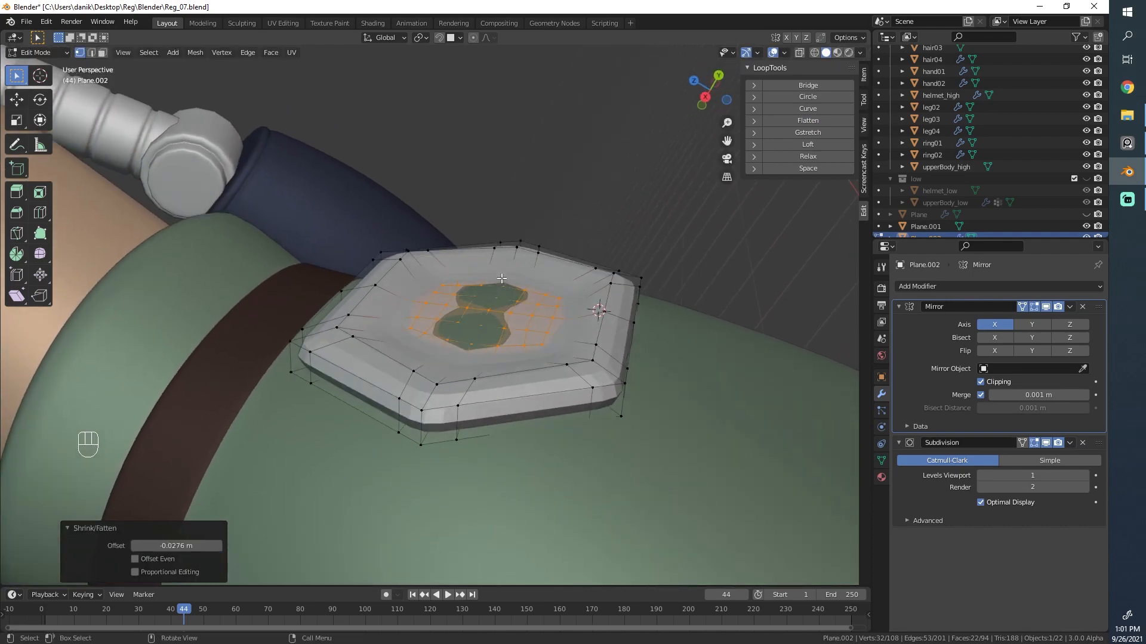
pyautogui.scroll(2, 502, 278)
pyautogui.hotkey('alt', 's')
pyautogui.click(528, 292)
# Step: Edge-slide the loop surrounding the inner area outward to the patch's rim in two passes, at about -0.656 and 0.769
pyautogui.keyDown('alt'); pyautogui.click(350, 370); pyautogui.keyUp('alt')
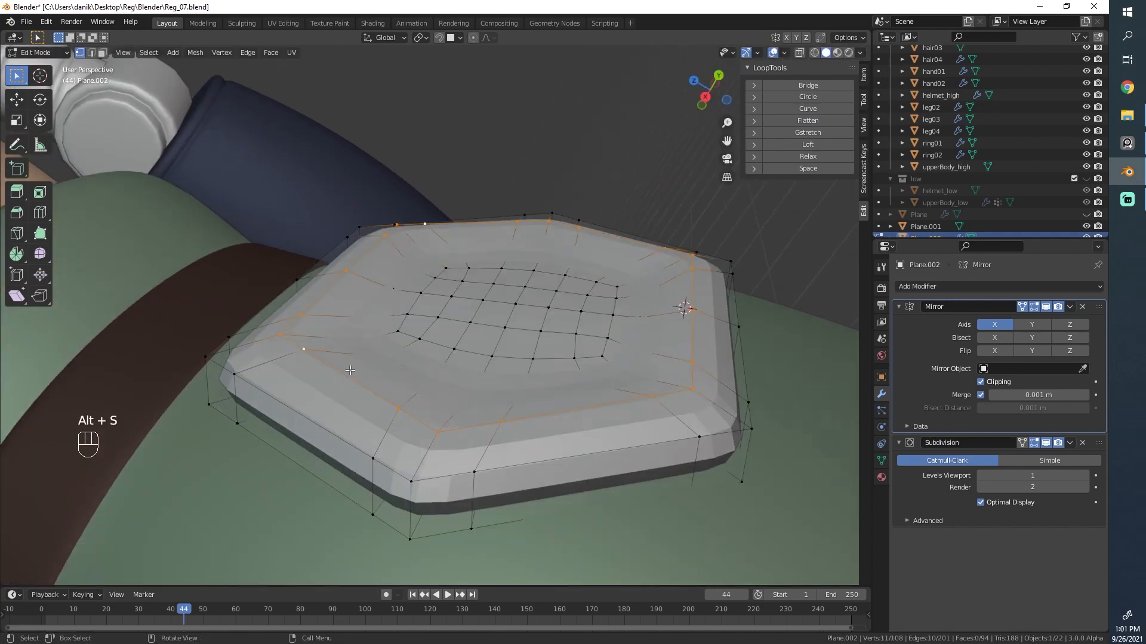
pyautogui.press('g')
pyautogui.press('g')
pyautogui.click(355, 369)
pyautogui.press('g')
pyautogui.press('g')
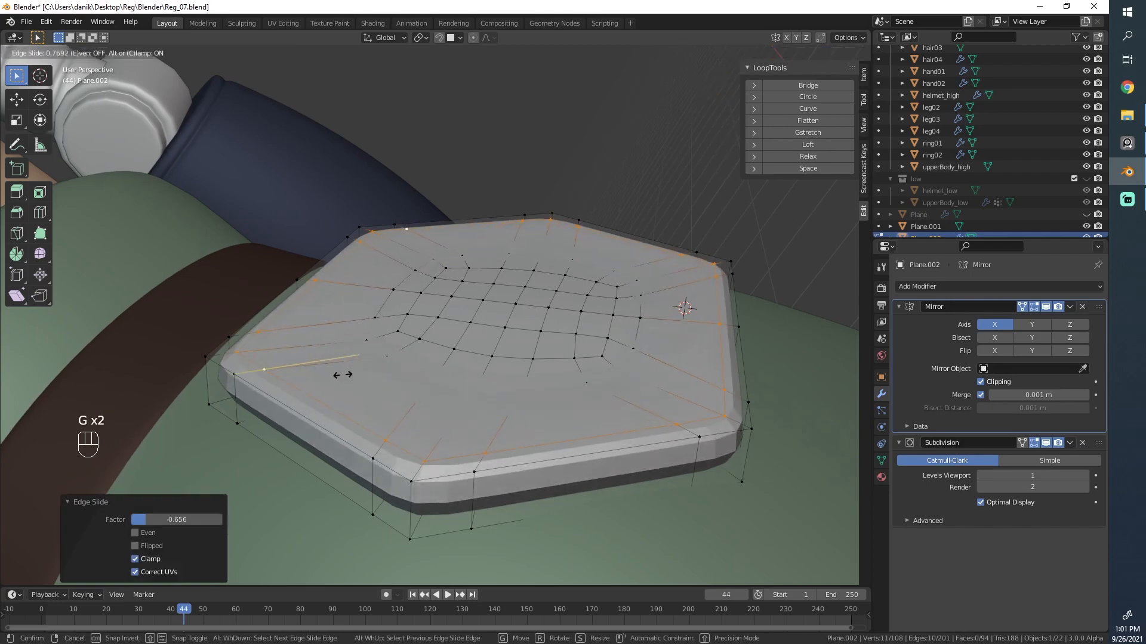
pyautogui.click(343, 374)
# Step: Apply smooth shading to the patch in Object Mode and check its surface and rim
pyautogui.press('Tab')
pyautogui.moveTo(343, 375); pyautogui.dragTo(446, 310, button='middle')
pyautogui.scroll(-8, 620, 464)
pyautogui.scroll(3, 426, 329)
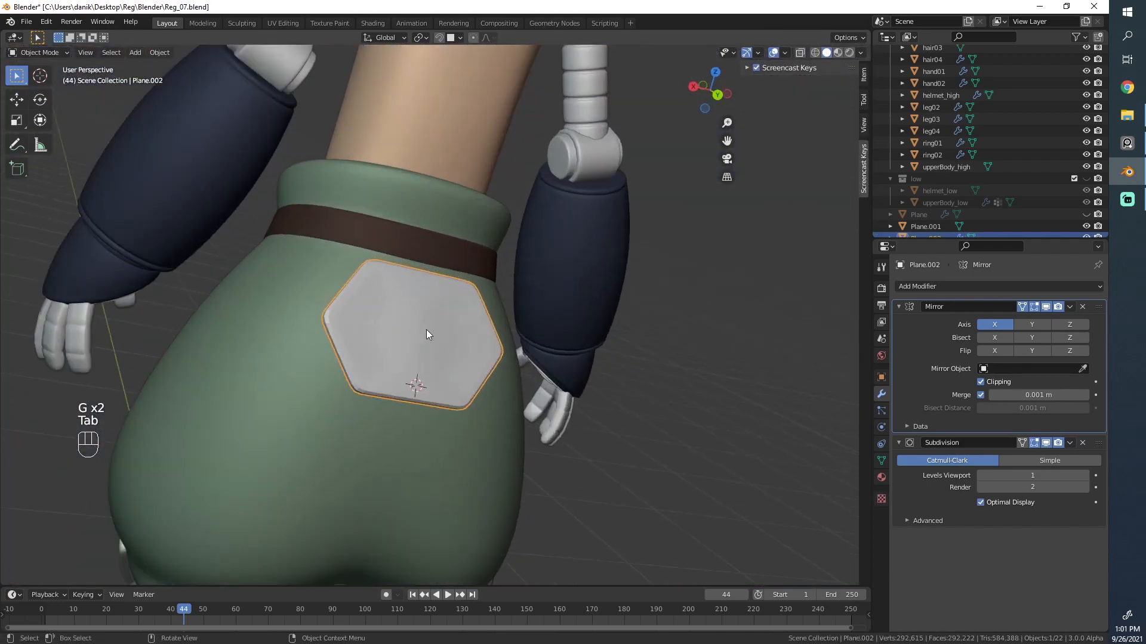
pyautogui.rightClick(426, 330)
pyautogui.click(428, 333)
pyautogui.moveTo(429, 353); pyautogui.dragTo(251, 411, button='middle')
pyautogui.scroll(5, 313, 387)
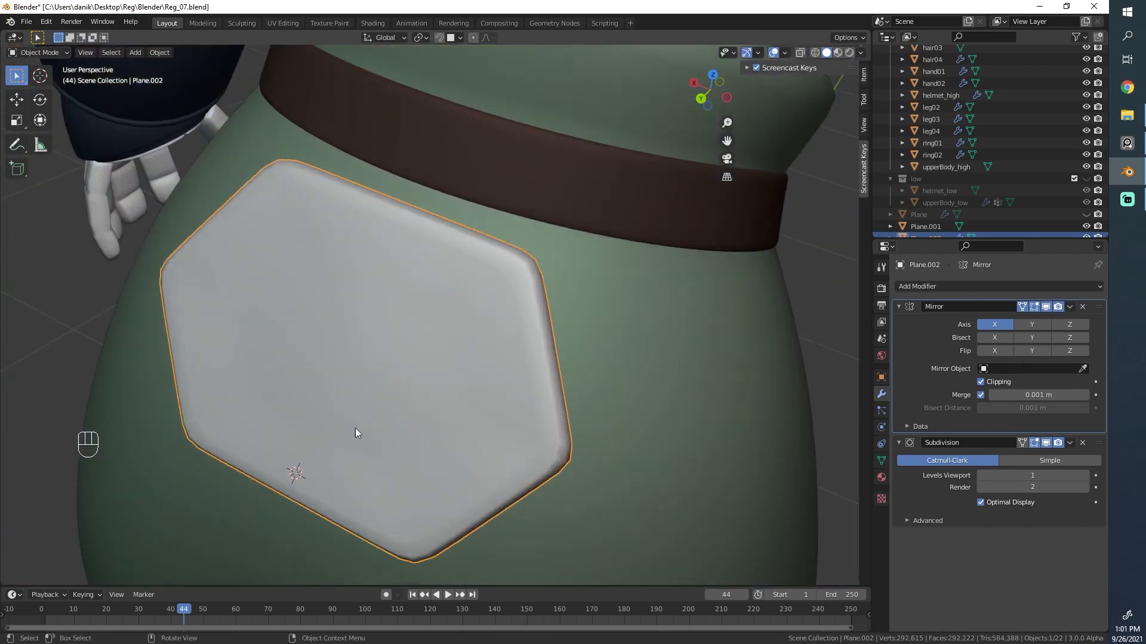
pyautogui.moveTo(355, 428); pyautogui.dragTo(307, 280, button='middle')
# Step: Add one centred edge loop between the patch's rim and inner area, and sink it by about -0.0032 m along its normals
pyautogui.press('Tab')
pyautogui.scroll(-3, 526, 322)
pyautogui.scroll(4, 306, 280)
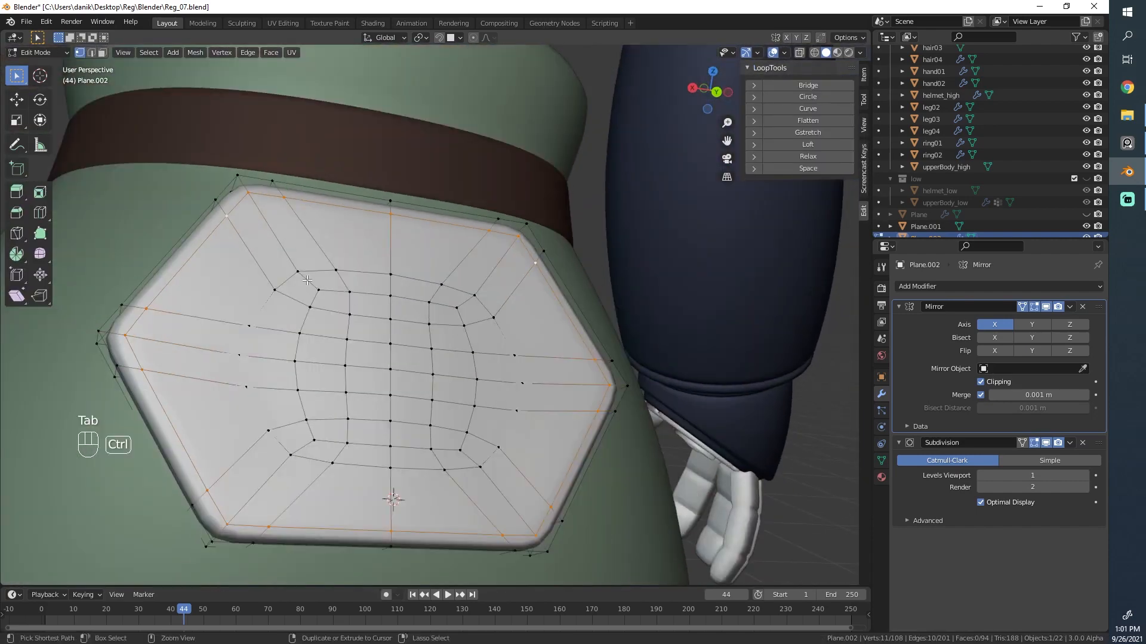
pyautogui.hotkey('ctrl', 'r')
pyautogui.click(299, 241)
pyautogui.rightClick(302, 240)
pyautogui.moveTo(447, 238); pyautogui.dragTo(455, 182, button='middle')
pyautogui.hotkey('alt', 's')
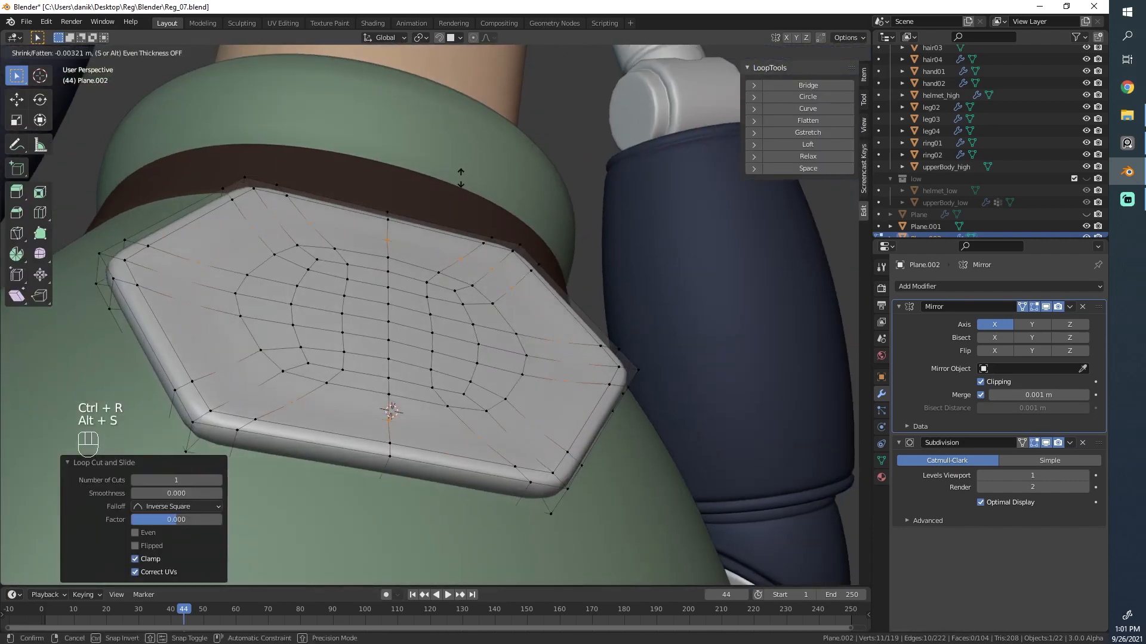
pyautogui.click(461, 178)
# Step: Slide the new edge loop toward the rim by a factor of about -0.604, and sink it about -0.00427 m and slightly further
pyautogui.press('g')
pyautogui.press('g')
pyautogui.click(464, 162)
pyautogui.hotkey('alt', 's')
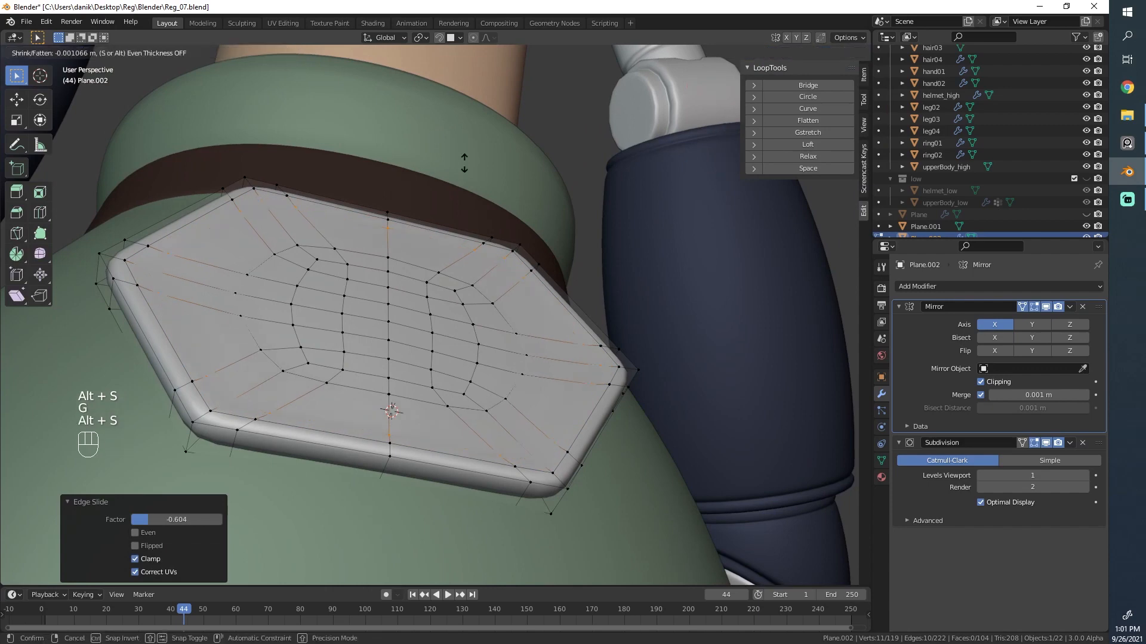
pyautogui.click(465, 163)
pyautogui.hotkey('alt', 's')
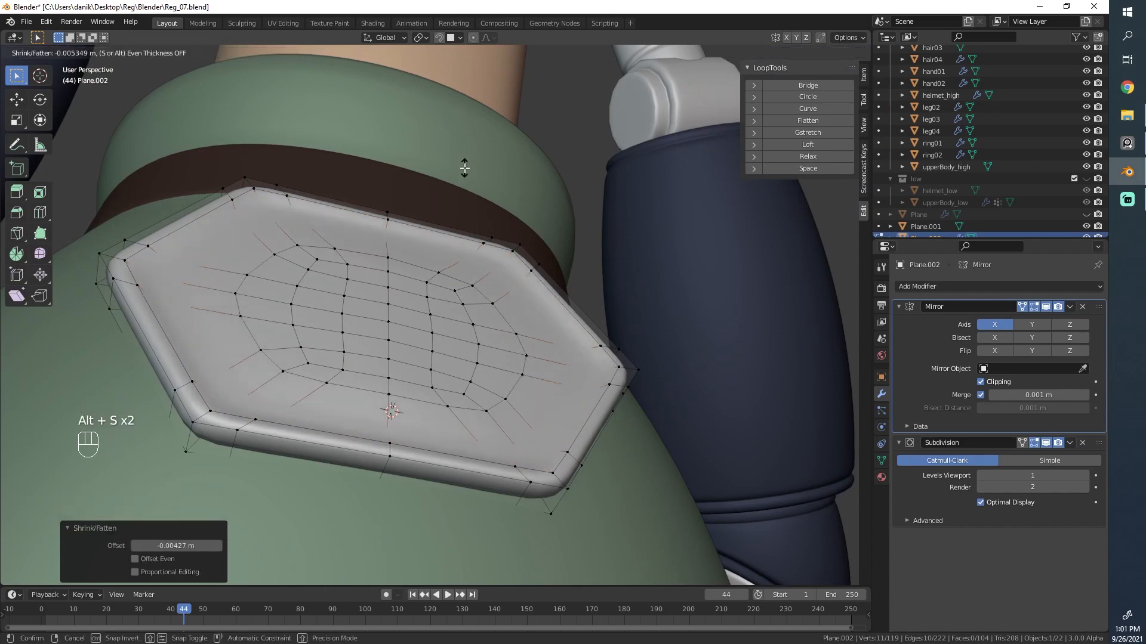
pyautogui.hotkey('alt', 's')
pyautogui.click(465, 172)
# Step: Examine the patch's recessed face and raised rim in Object Mode from several angles
pyautogui.press('Tab')
pyautogui.scroll(-3, 429, 159)
pyautogui.moveTo(429, 158); pyautogui.dragTo(576, 293, button='middle')
pyautogui.scroll(-4, 346, 352)
pyautogui.scroll(5, 434, 321)
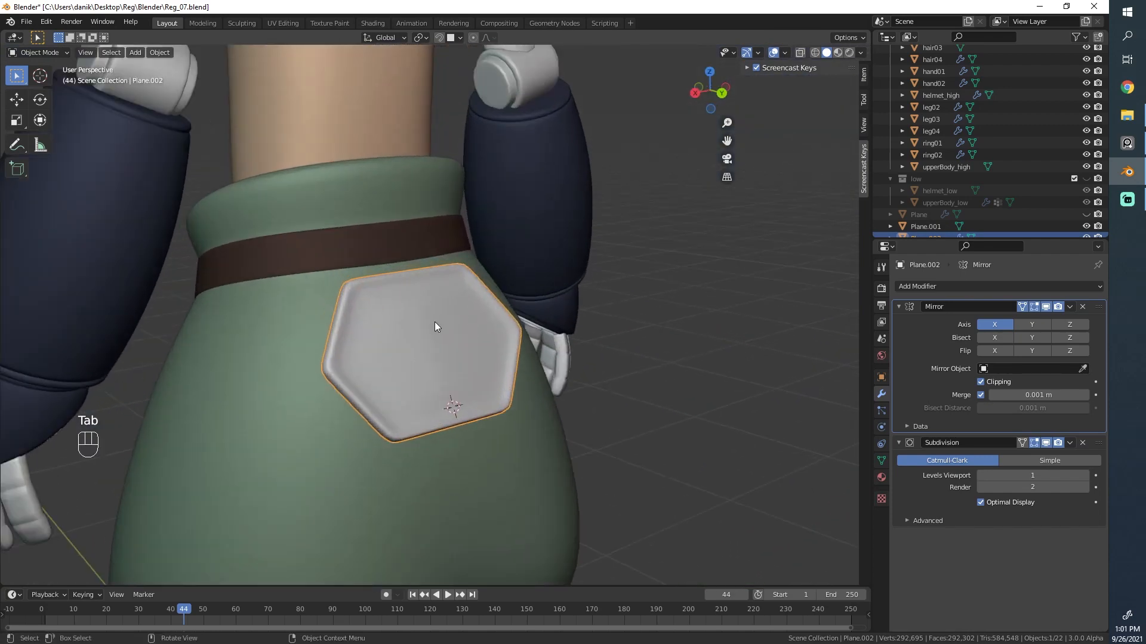
pyautogui.rightClick(435, 321)
pyautogui.moveTo(648, 198); pyautogui.dragTo(452, 341, button='middle')
pyautogui.scroll(3, 452, 342)
pyautogui.press('Tab')
pyautogui.press('Tab')
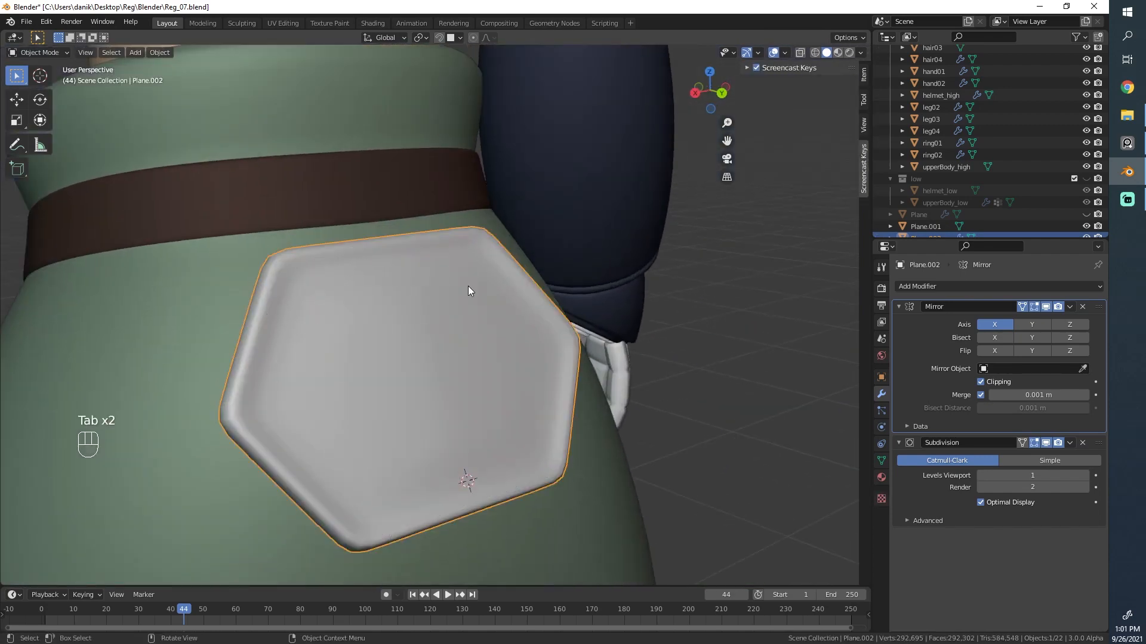
# Step: Add another centred edge loop between the patch's rim and inner area, and fatten the whole mesh by about 0.01 m
pyautogui.press('Tab')
pyautogui.press('a')
pyautogui.hotkey('ctrl', 'r')
pyautogui.click(532, 303)
pyautogui.rightClick(532, 303)
pyautogui.press('a')
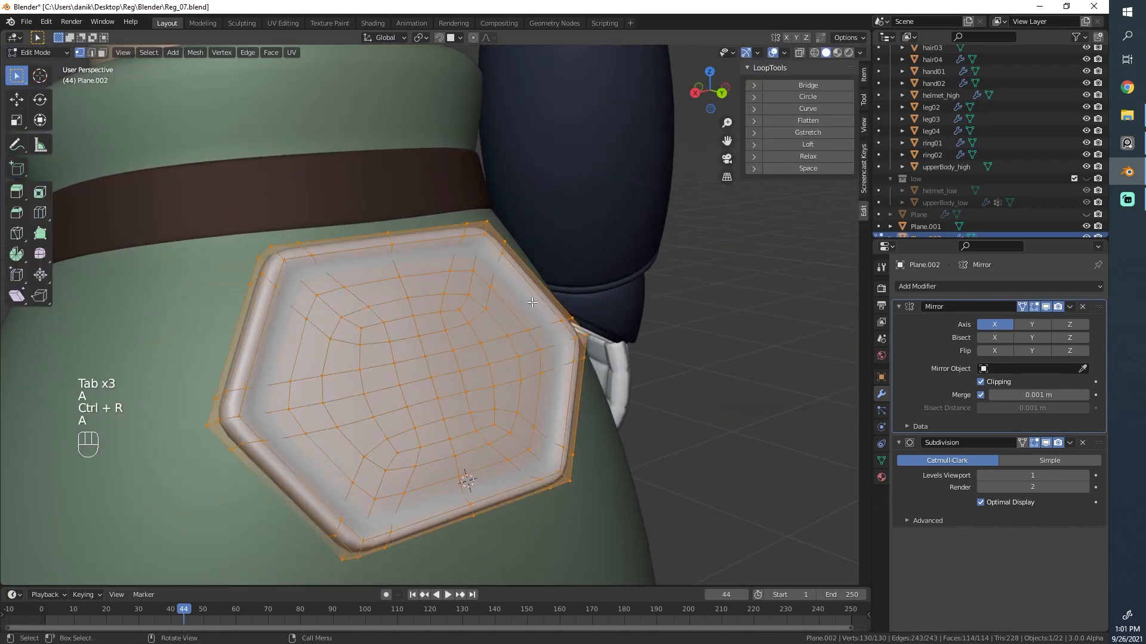
pyautogui.hotkey('alt', 's')
pyautogui.click(523, 295)
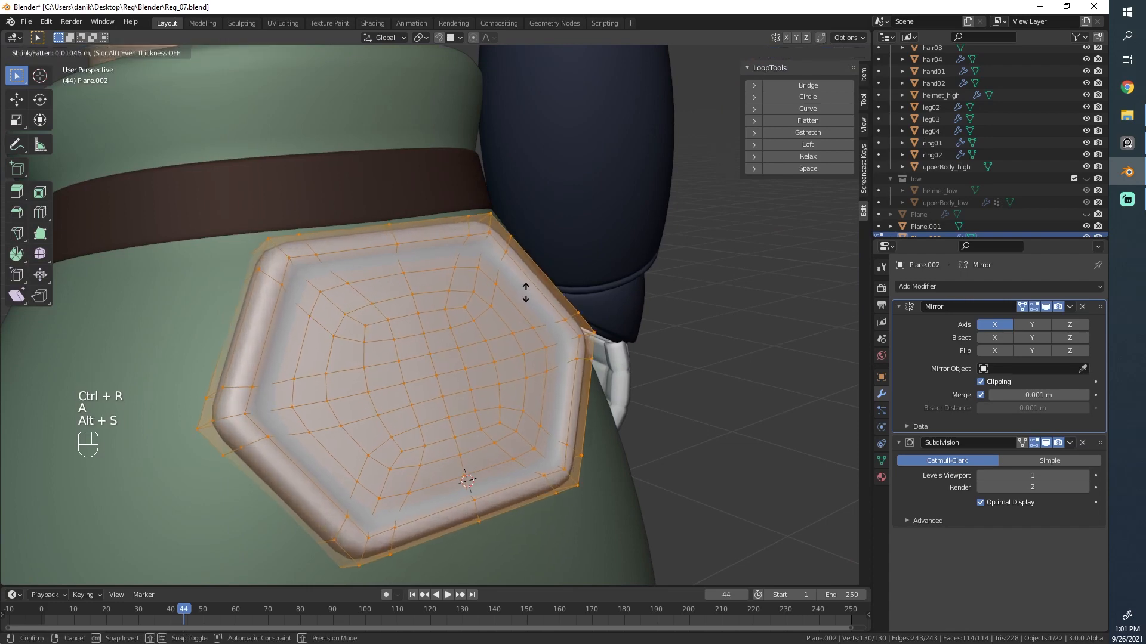
pyautogui.press('Tab')
pyautogui.scroll(-3, 599, 349)
# Step: Reposition the patch against the back of the shorts from a side view and check the fit
pyautogui.hotkey('alt', 'a')
pyautogui.moveTo(599, 343); pyautogui.dragTo(535, 343, button='middle')
pyautogui.scroll(-5, 390, 352)
pyautogui.scroll(6, 397, 349)
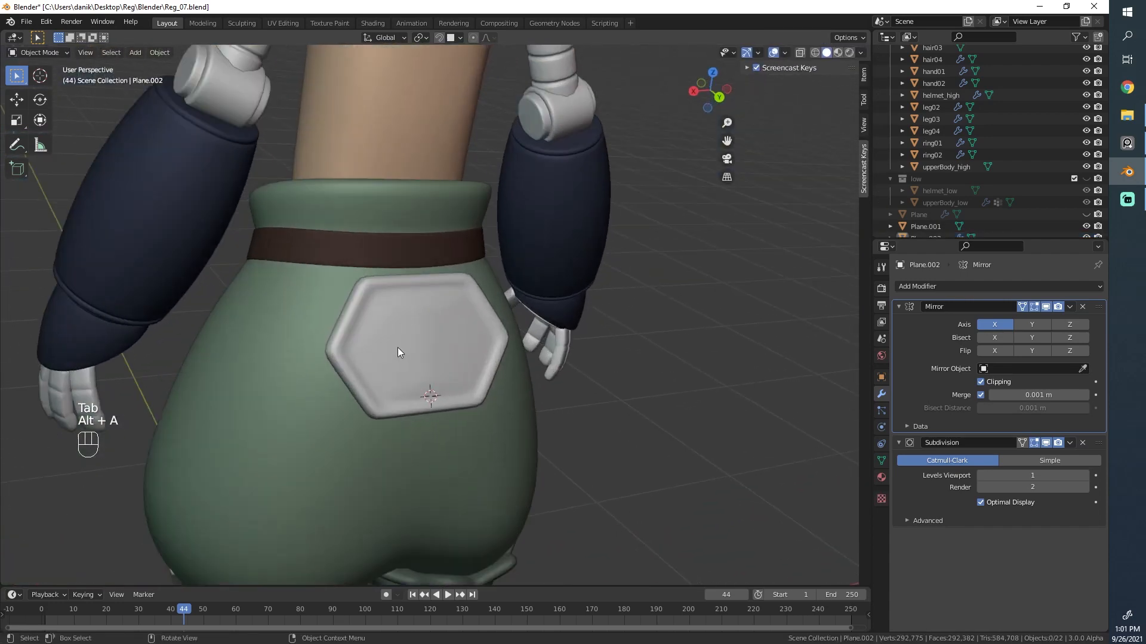
pyautogui.click(363, 373)
pyautogui.keyDown('alt'); pyautogui.moveTo(363, 374); pyautogui.dragTo(575, 365, button='middle'); pyautogui.keyUp('alt')
pyautogui.press('g')
pyautogui.click(464, 305)
pyautogui.hotkey('alt', 'a')
pyautogui.scroll(-5, 416, 370)
pyautogui.scroll(7, 395, 363)
# Step: Add a Simple Deform modifier to the patch and place it first in the modifier stack, above Mirror and Subdivision
pyautogui.click(417, 332)
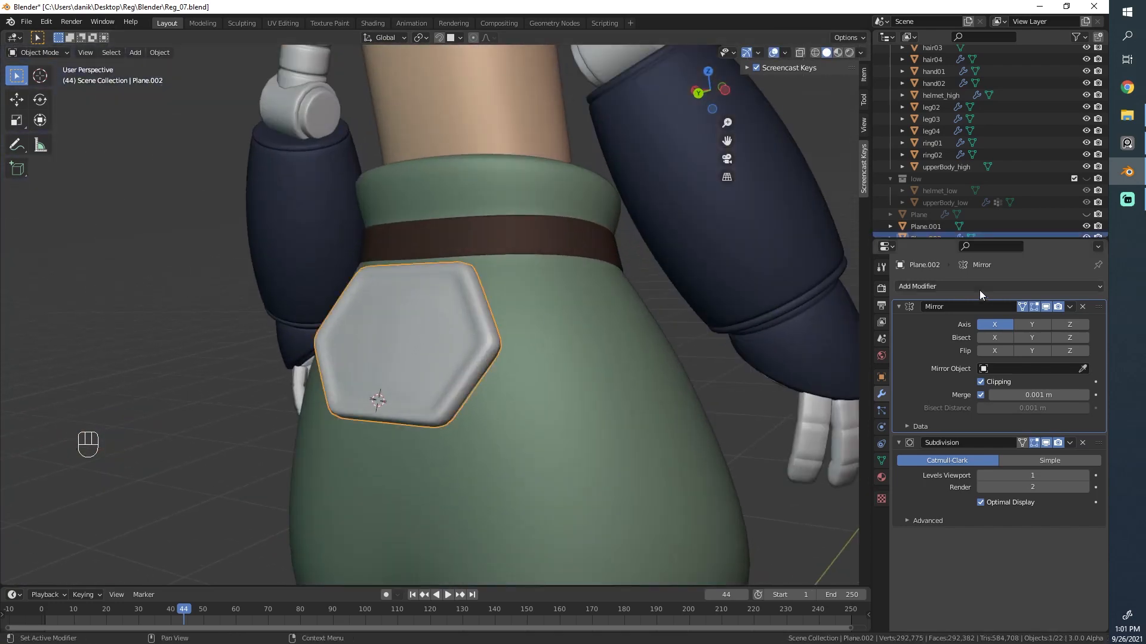
pyautogui.scroll(-5, 443, 361)
pyautogui.scroll(3, 443, 361)
pyautogui.moveTo(443, 361); pyautogui.dragTo(492, 370, button='middle')
pyautogui.scroll(-3, 549, 424)
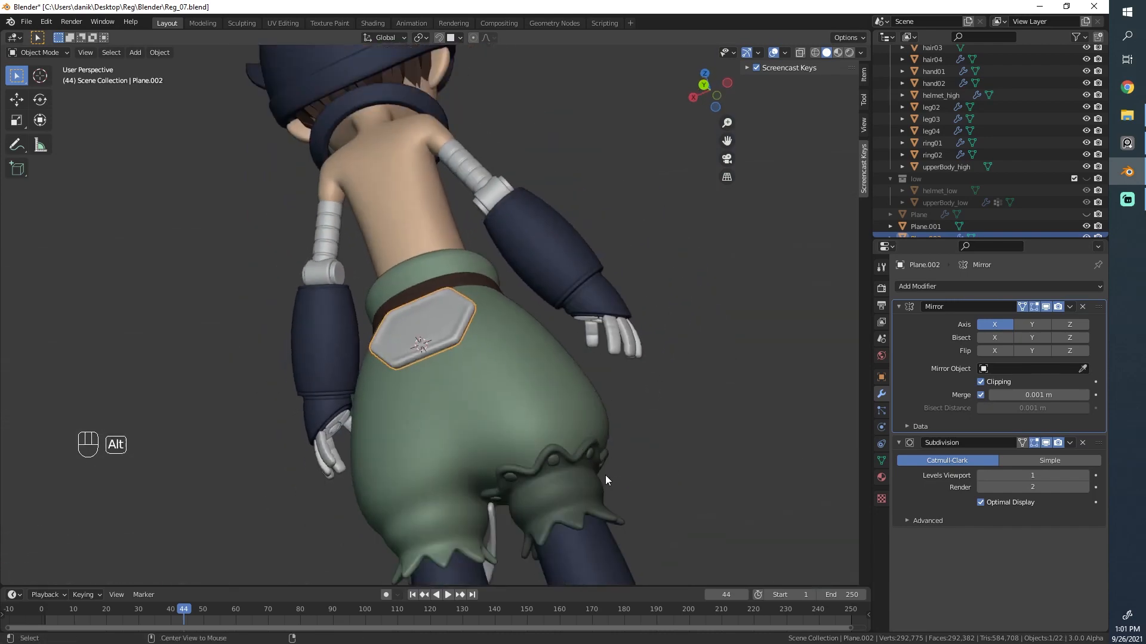
pyautogui.moveTo(605, 477); pyautogui.dragTo(499, 431, button='middle')
pyautogui.scroll(3, 395, 317)
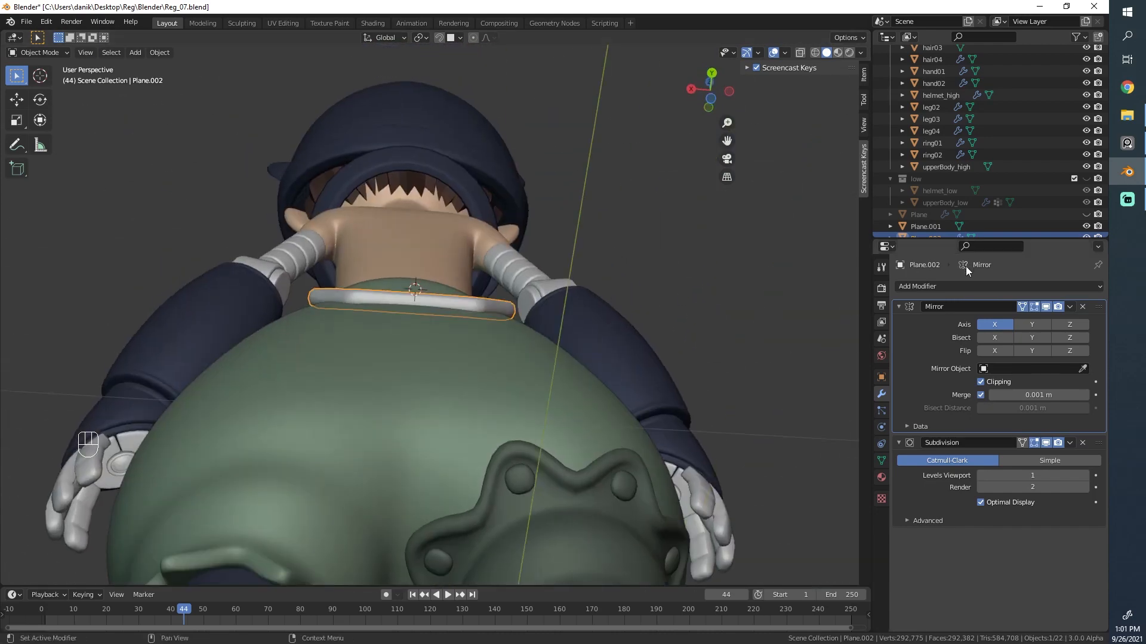
pyautogui.click(909, 286)
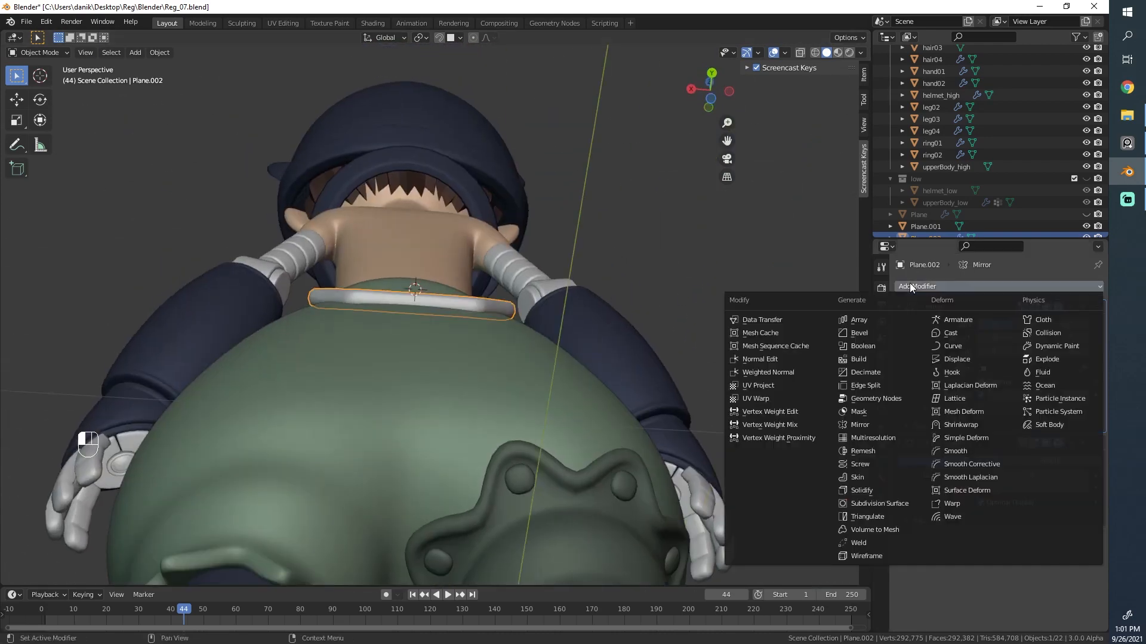
pyautogui.click(972, 437)
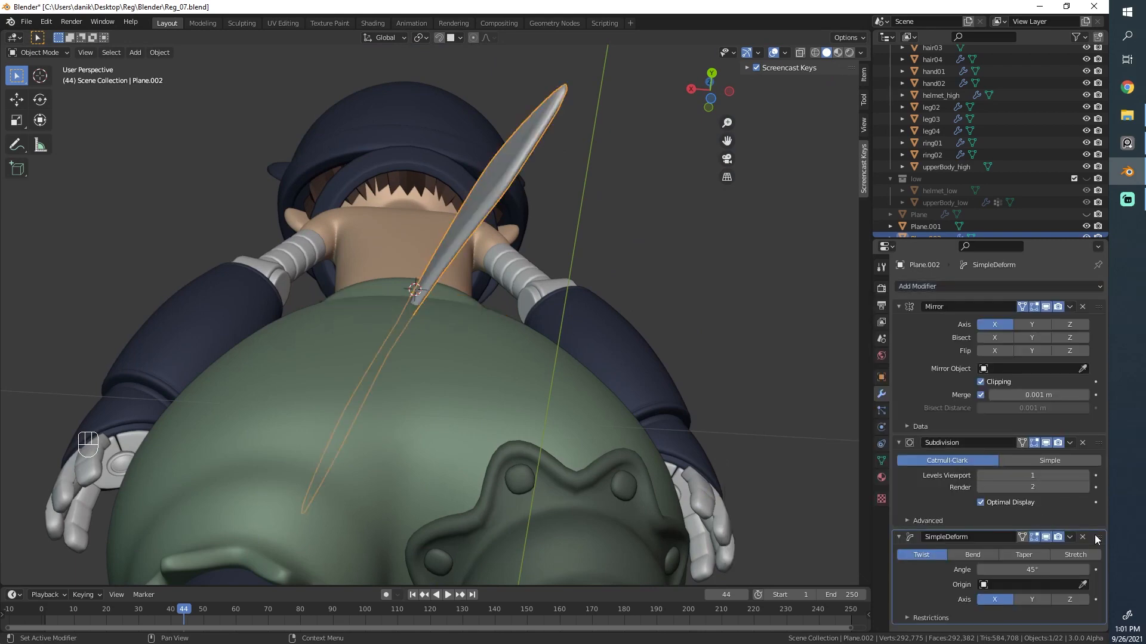
pyautogui.moveTo(1095, 535); pyautogui.dragTo(1068, 292)
pyautogui.moveTo(417, 310); pyautogui.dragTo(497, 375, button='middle')
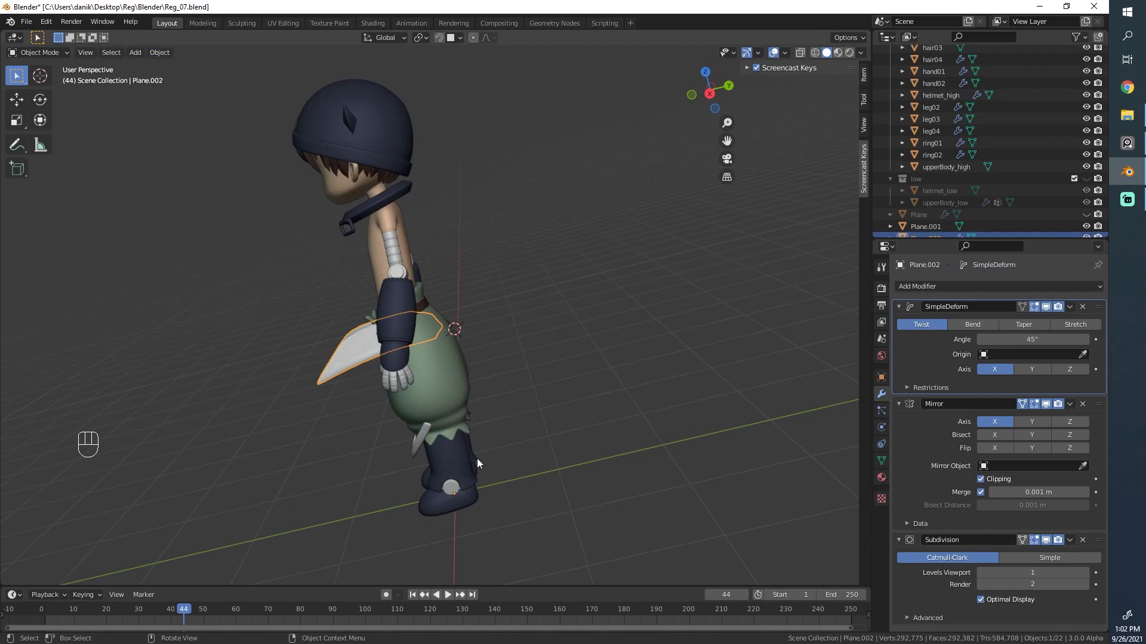
# Step: Apply the patch's rotation and scale
pyautogui.moveTo(397, 497); pyautogui.dragTo(386, 213, button='middle')
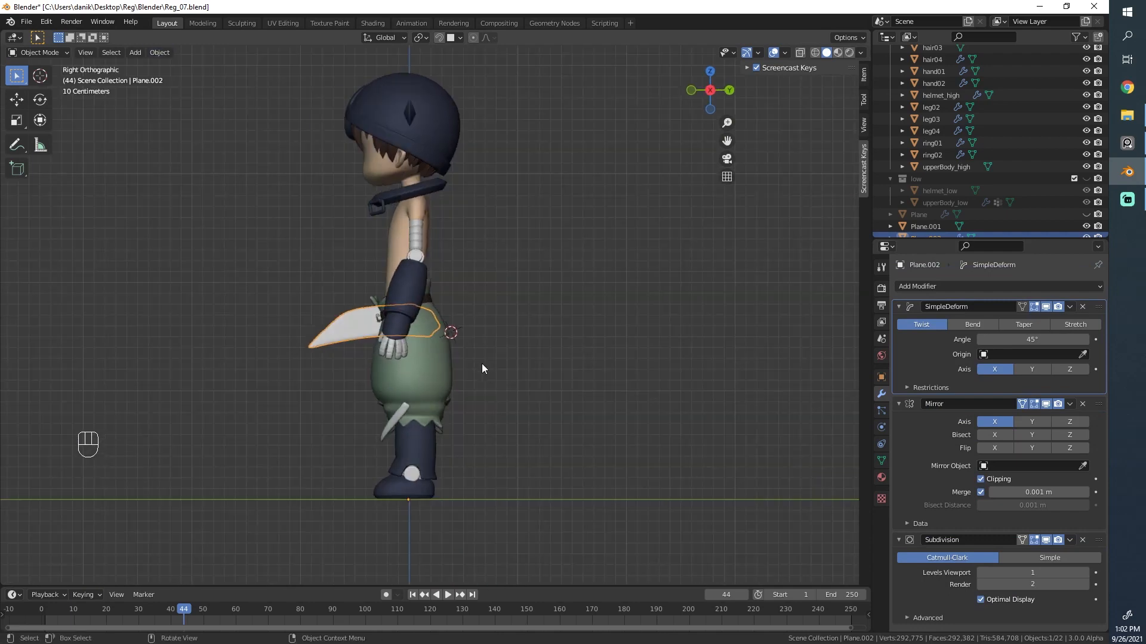
pyautogui.hotkey('ctrl', 'a')
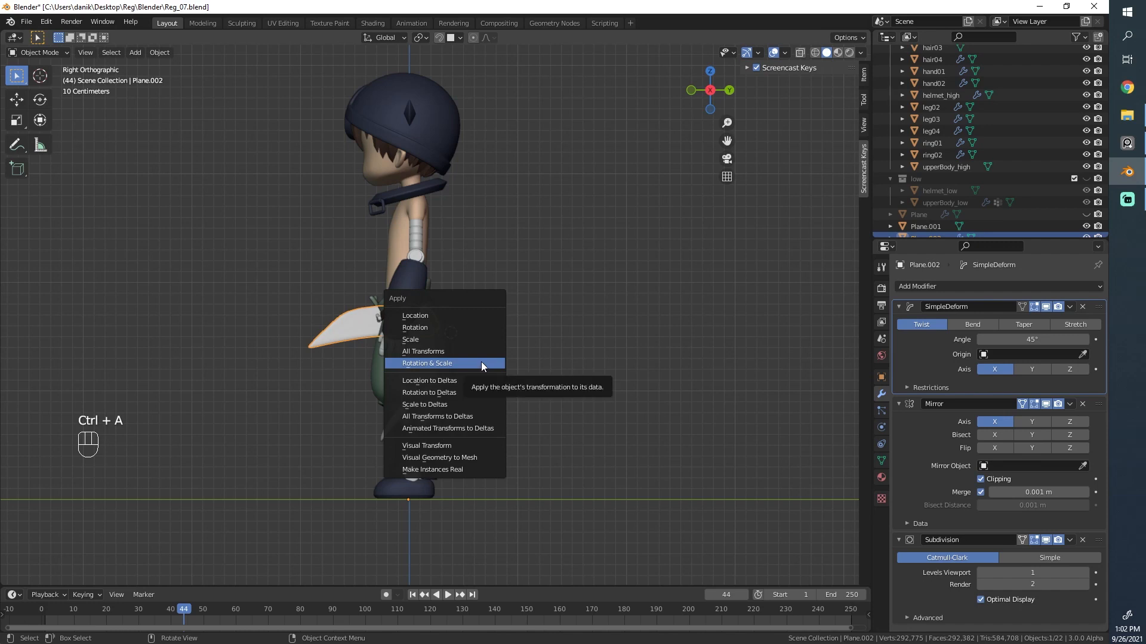
pyautogui.click(481, 364)
pyautogui.press('Tab')
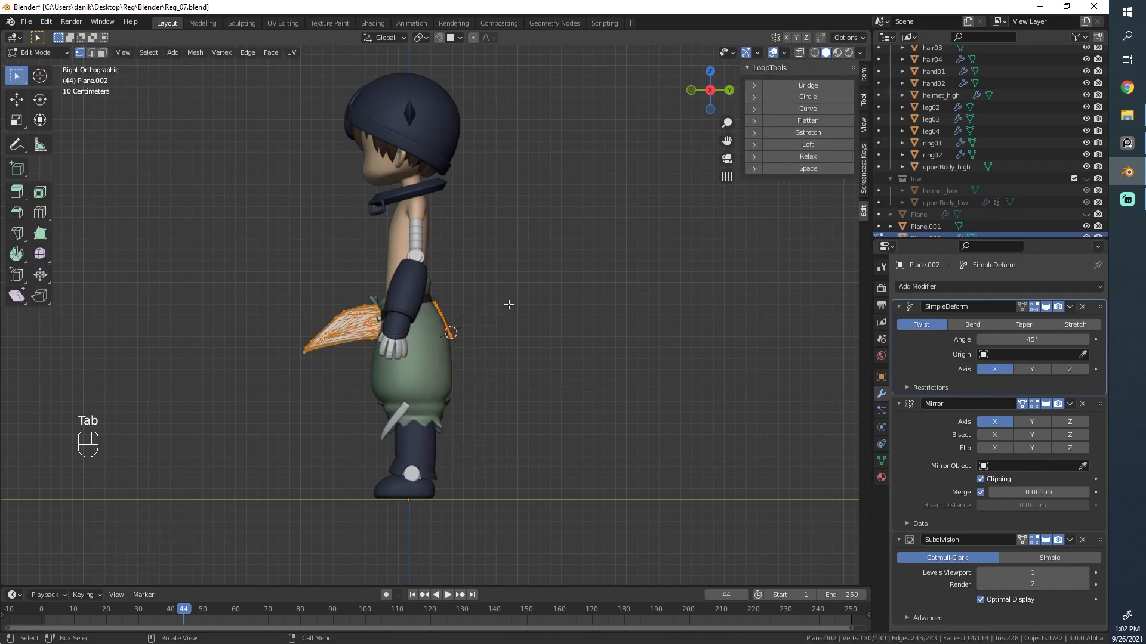
pyautogui.press('a')
pyautogui.press('g')
pyautogui.press('g')
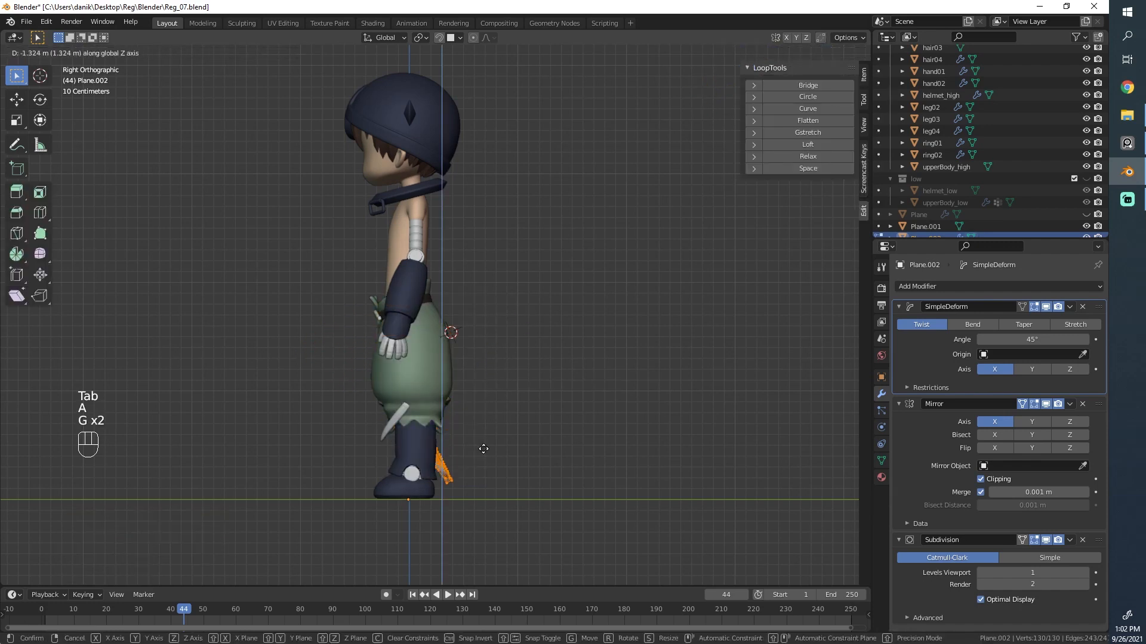
pyautogui.rightClick(479, 474)
pyautogui.press('Tab')
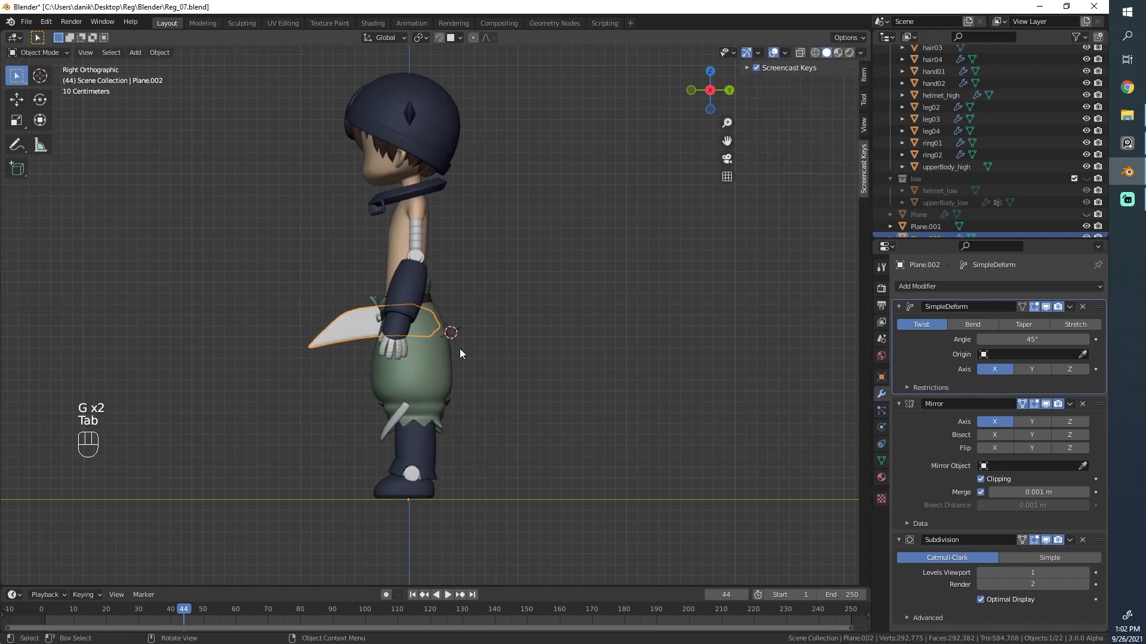
# Step: Select the patch's central edge loop in Edit Mode and snap the 3D cursor to it
pyautogui.moveTo(312, 169); pyautogui.dragTo(348, 330, button='middle')
pyautogui.press('Tab')
pyautogui.scroll(5, 348, 330)
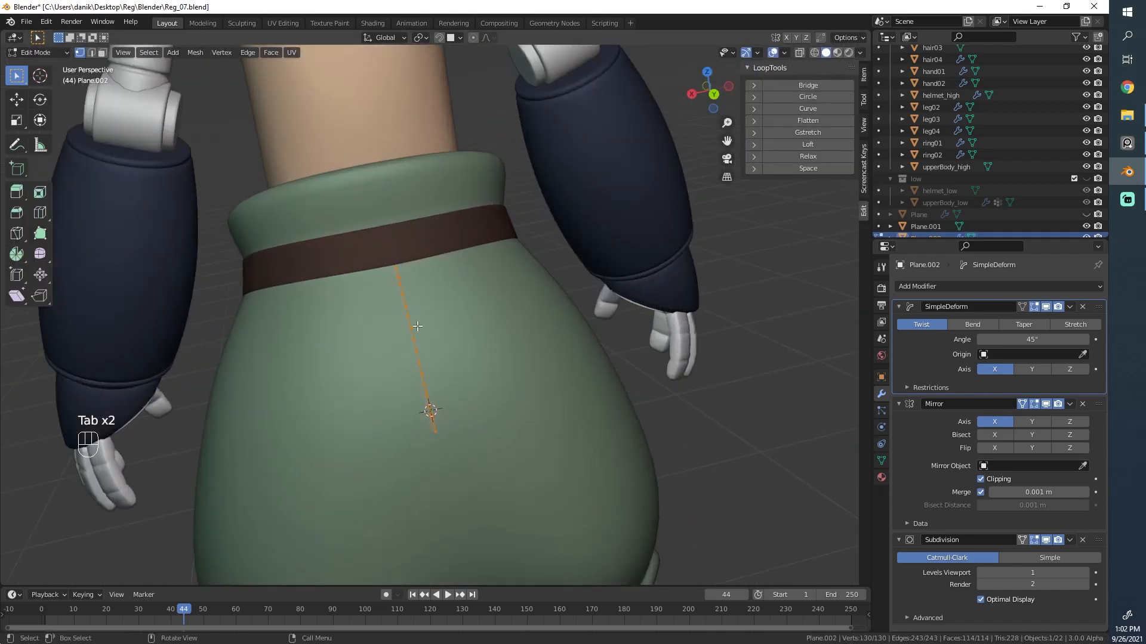
pyautogui.press('Tab')
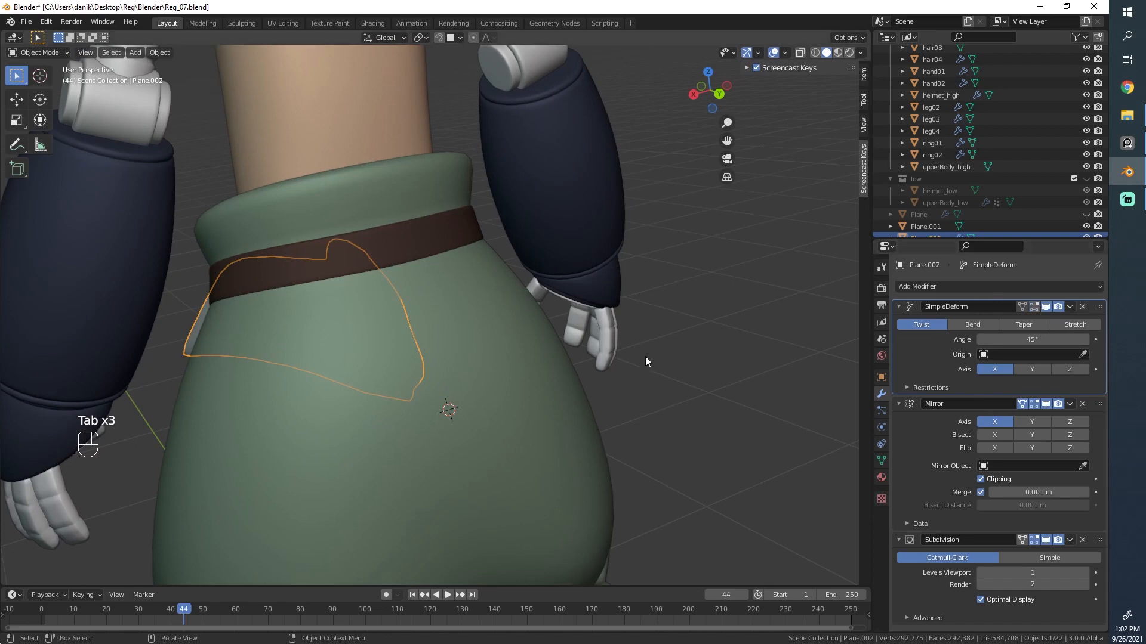
pyautogui.press('Tab')
pyautogui.keyDown('alt'); pyautogui.click(408, 292); pyautogui.keyUp('alt')
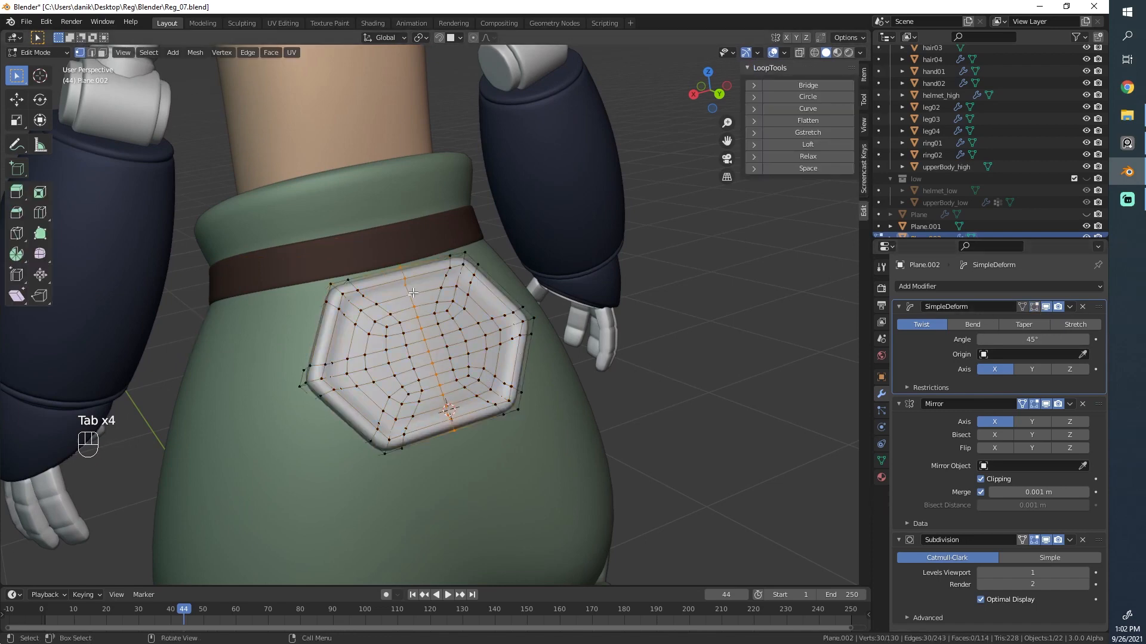
pyautogui.hotkey('shift', 'a')
pyautogui.hotkey('shift', 's')
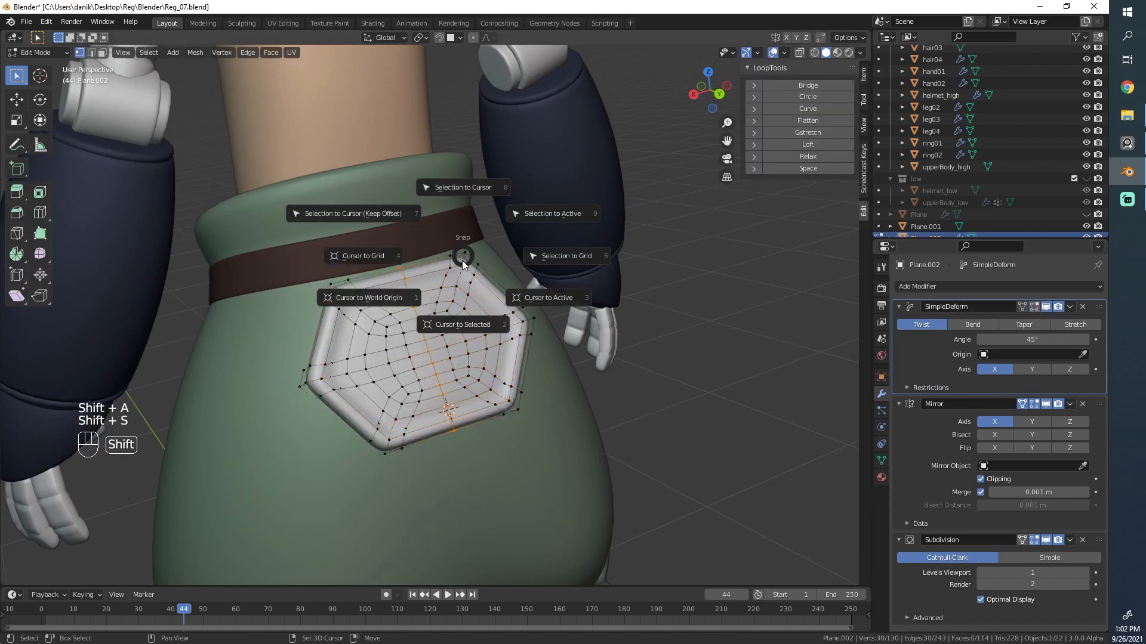
pyautogui.click(444, 321)
# Step: Set the patch's origin to the 3D cursor in Object Mode
pyautogui.press('Tab')
pyautogui.click(165, 54)
pyautogui.moveTo(180, 79)
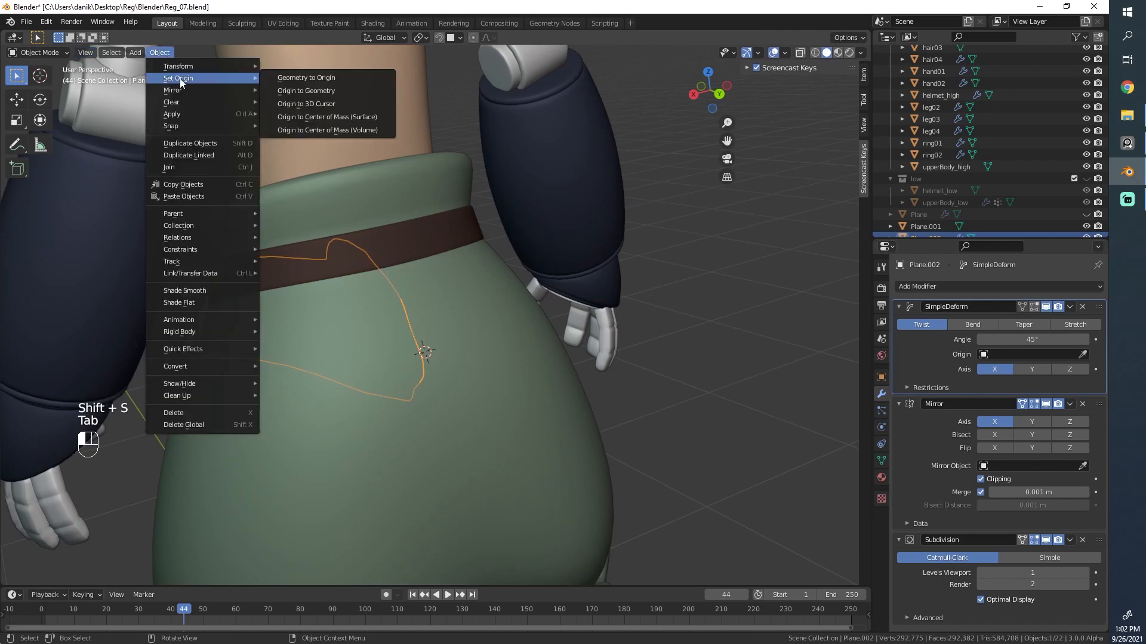
pyautogui.click(325, 106)
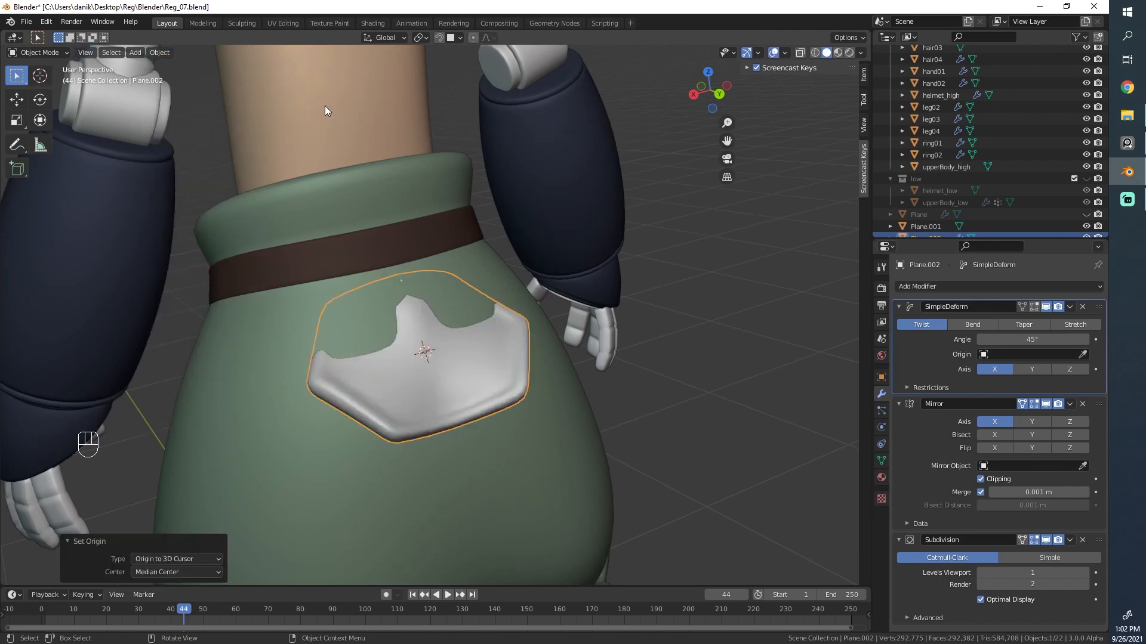
# Step: Shift the patch's whole mesh in Edit Mode, and move the patch object about -0.067 m along Y towards the shorts
pyautogui.moveTo(325, 105); pyautogui.dragTo(442, 271, button='middle')
pyautogui.press('Tab')
pyautogui.scroll(4, 456, 277)
pyautogui.press('a')
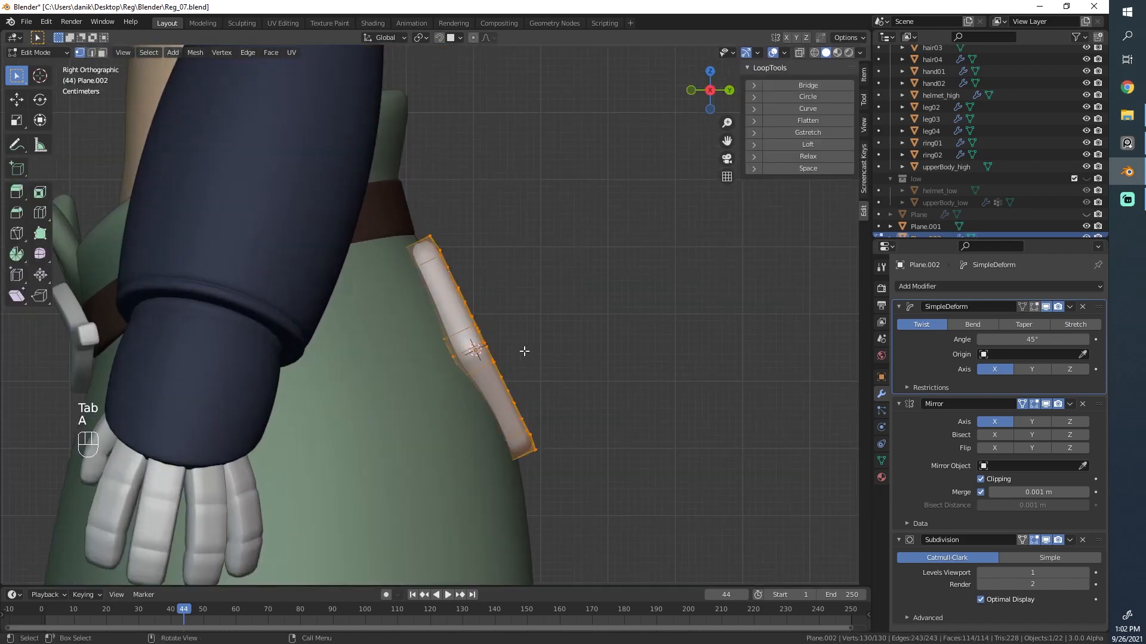
pyautogui.press('g')
pyautogui.moveTo(527, 350); pyautogui.dragTo(716, 388, button='middle')
pyautogui.click(585, 335)
pyautogui.press('Tab')
pyautogui.press('g')
pyautogui.click(543, 328)
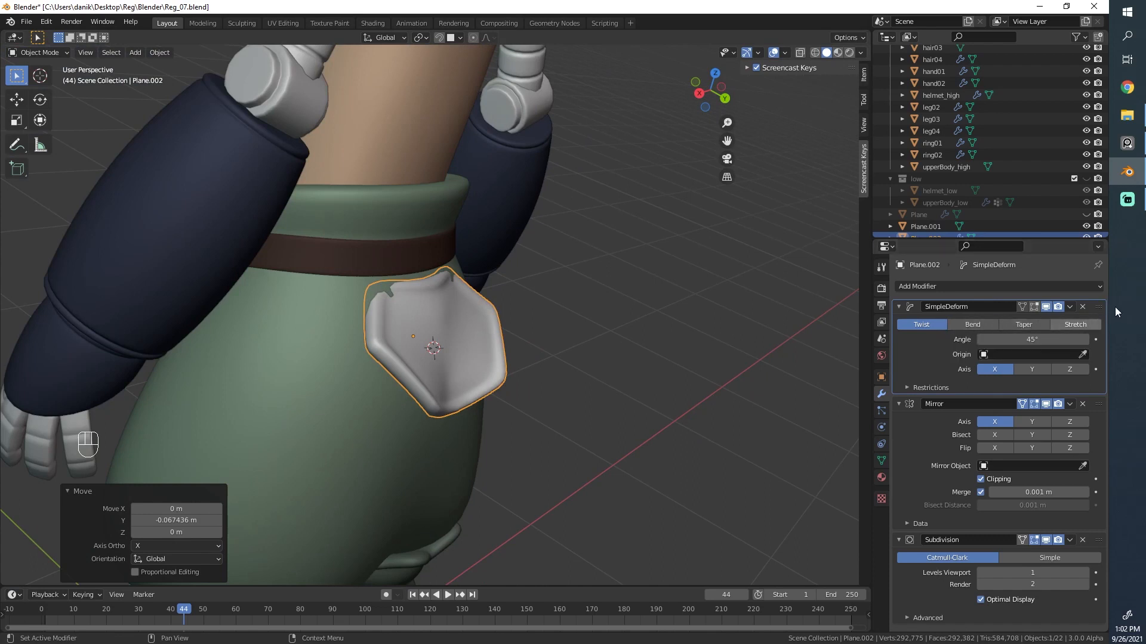
# Step: Place the Simple Deform modifier below Mirror and Subdivision, and set it to Bend on X at about -22.5°
pyautogui.click(898, 307)
pyautogui.click(898, 324)
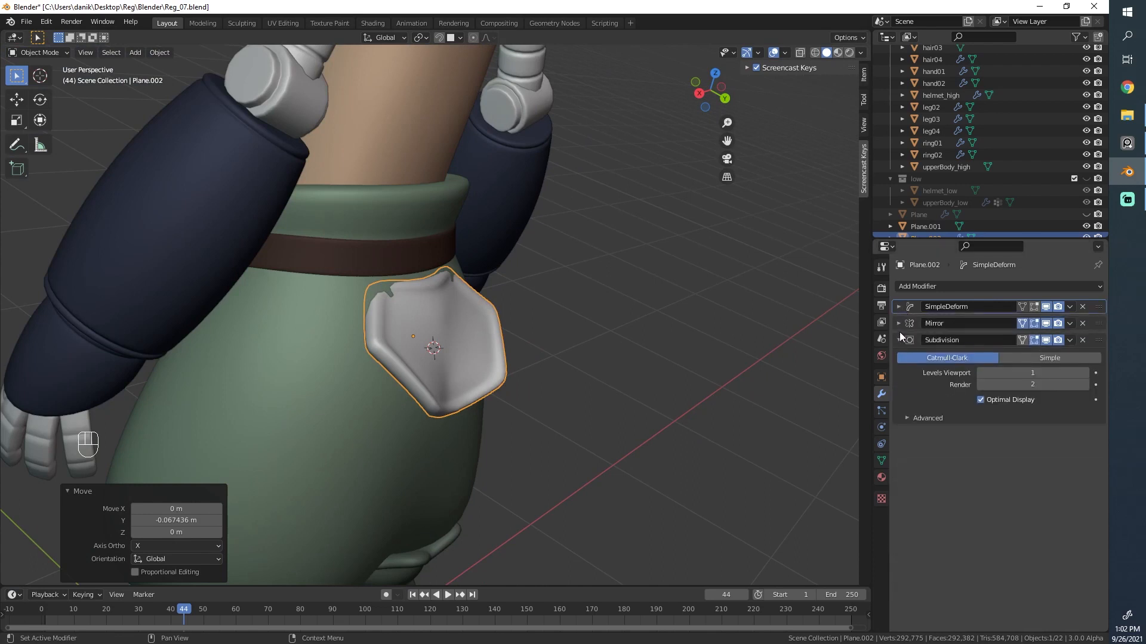
pyautogui.click(900, 337)
pyautogui.moveTo(1101, 305); pyautogui.dragTo(1101, 341)
pyautogui.click(899, 340)
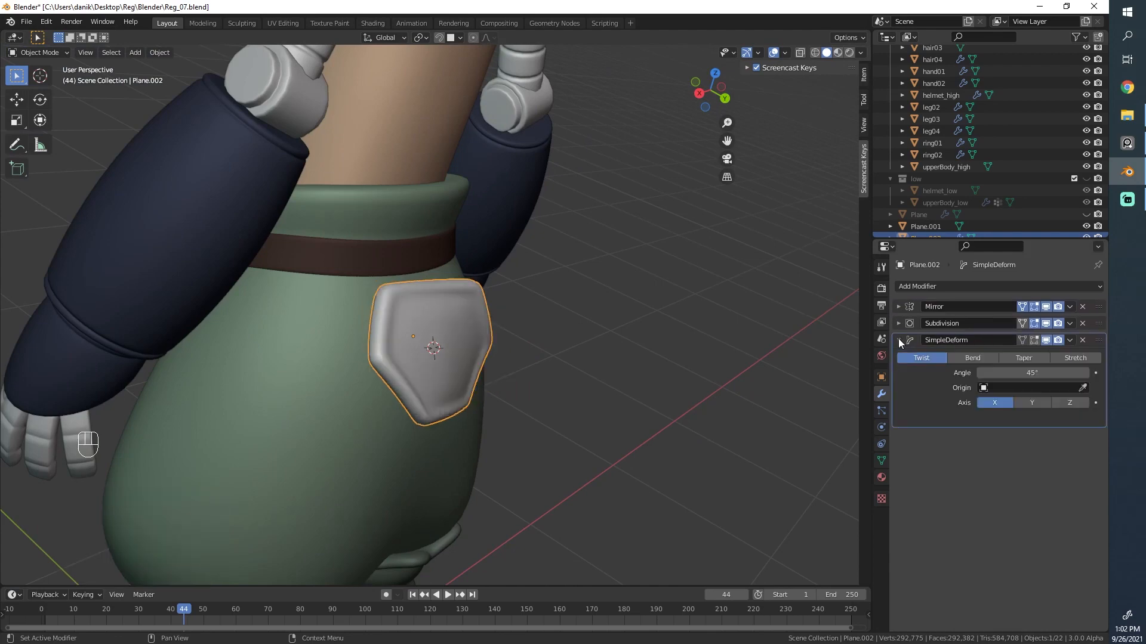
pyautogui.moveTo(656, 370); pyautogui.dragTo(573, 382, button='middle')
pyautogui.moveTo(847, 397); pyautogui.dragTo(529, 326, button='middle')
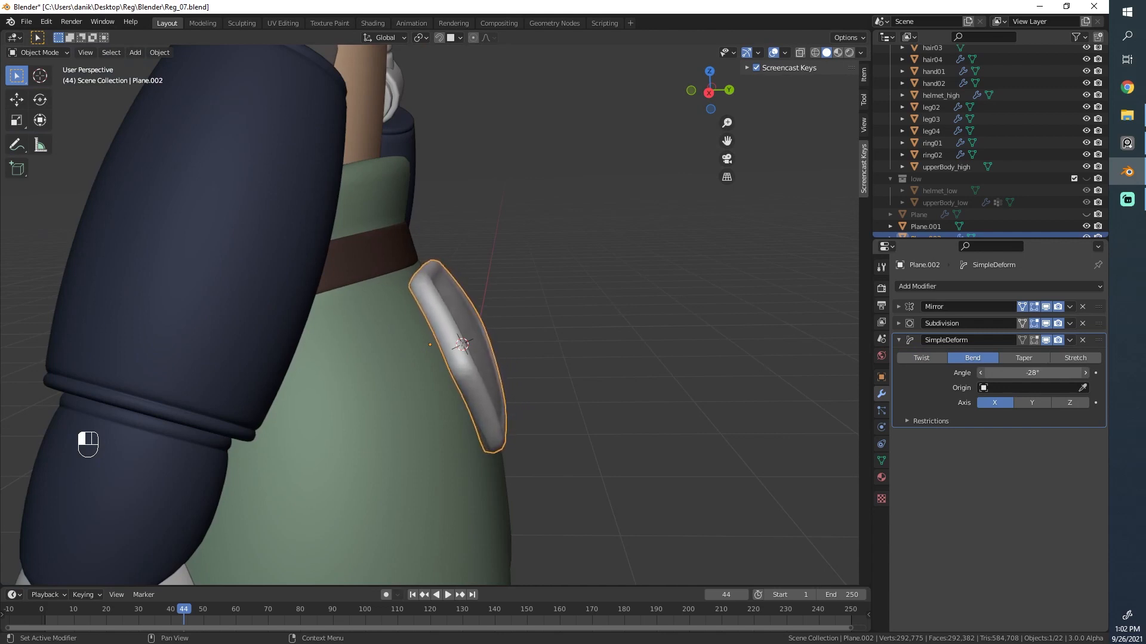
# Step: Duplicate the Bend modifier, set the copy's axis to Z and its angle to about -47.4°
pyautogui.click(1070, 339)
pyautogui.click(1027, 389)
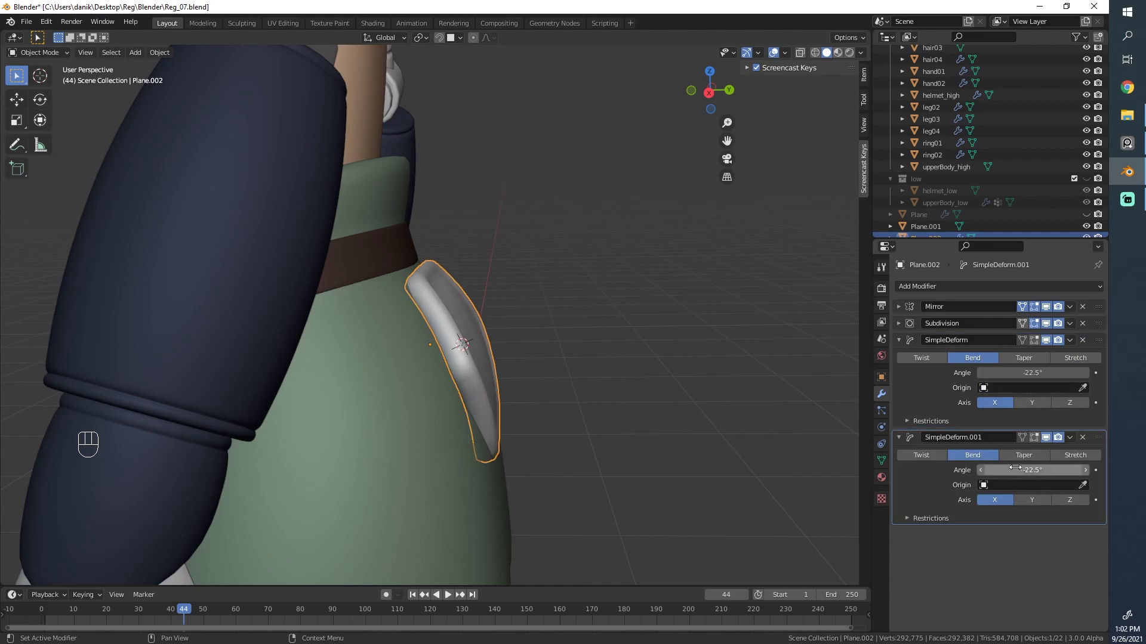
pyautogui.click(1031, 500)
pyautogui.click(1080, 501)
pyautogui.moveTo(767, 367); pyautogui.dragTo(603, 448, button='middle')
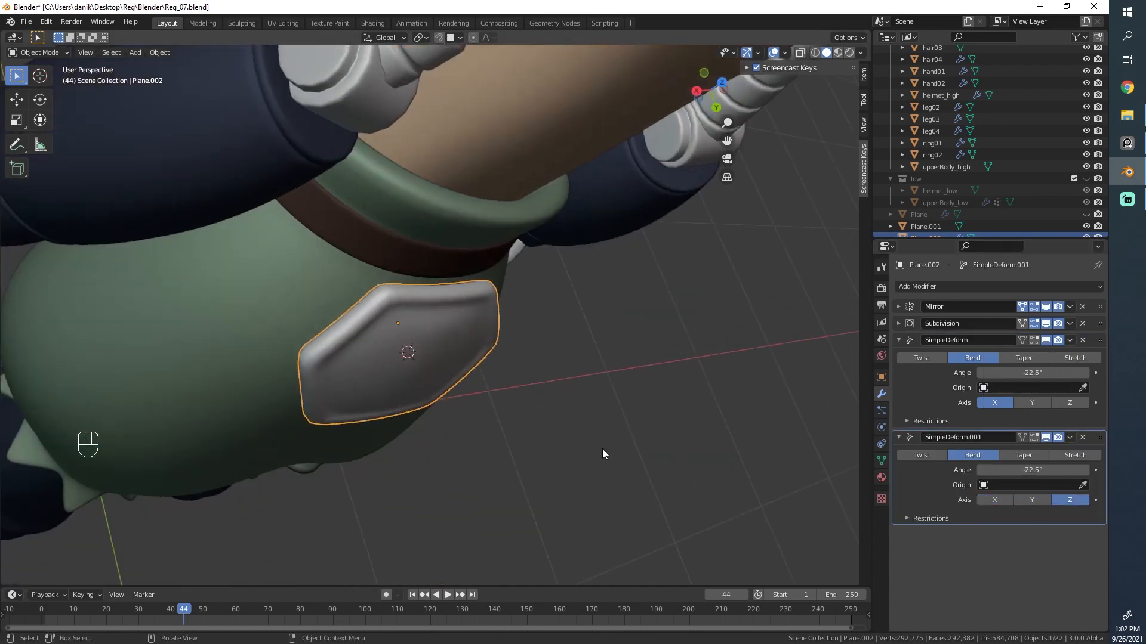
pyautogui.moveTo(1051, 470); pyautogui.dragTo(1012, 470)
# Step: Reposition the patch on the back of the shorts and tune the bends to about -19.7° on X and -39.8° on Z
pyautogui.scroll(-1, 512, 320)
pyautogui.moveTo(512, 320)
pyautogui.mouseDown(button='middle')
pyautogui.moveTo(327, 103)
pyautogui.moveTo(448, 203)
pyautogui.moveTo(460, 288)
pyautogui.moveTo(653, 364)
pyautogui.moveTo(425, 242)
pyautogui.moveTo(472, 356)
pyautogui.moveTo(513, 342)
pyautogui.moveTo(517, 325)
pyautogui.mouseUp(button='middle')
pyautogui.press('g')
pyautogui.click(518, 327)
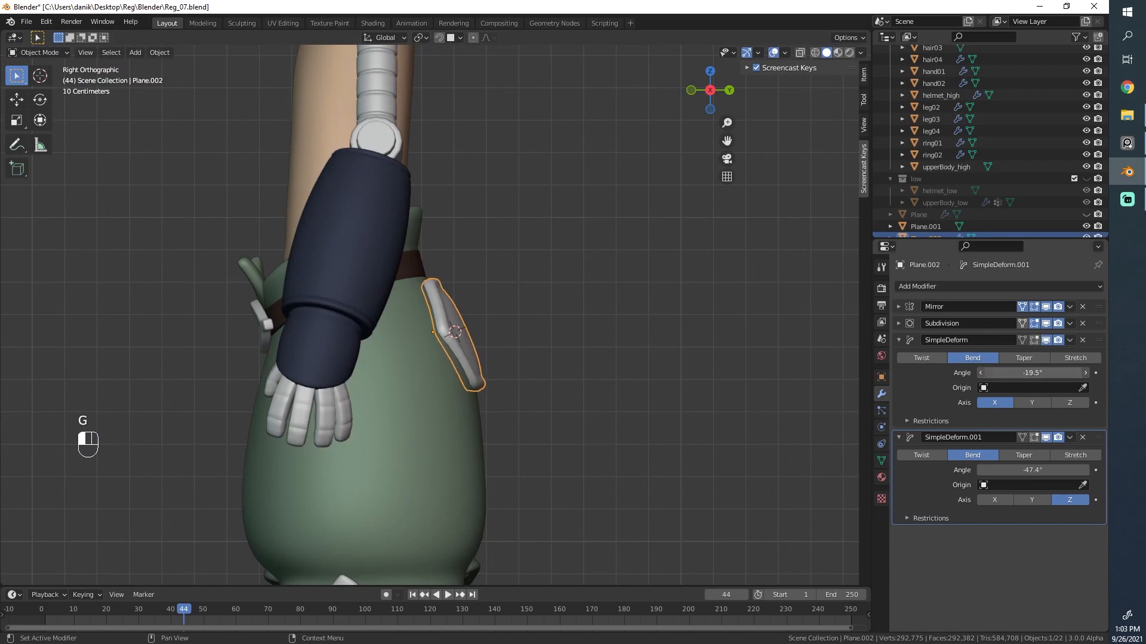
pyautogui.moveTo(513, 327); pyautogui.dragTo(439, 342, button='middle')
pyautogui.hotkey('alt', 'a')
pyautogui.click(439, 322)
pyautogui.scroll(2, 530, 330)
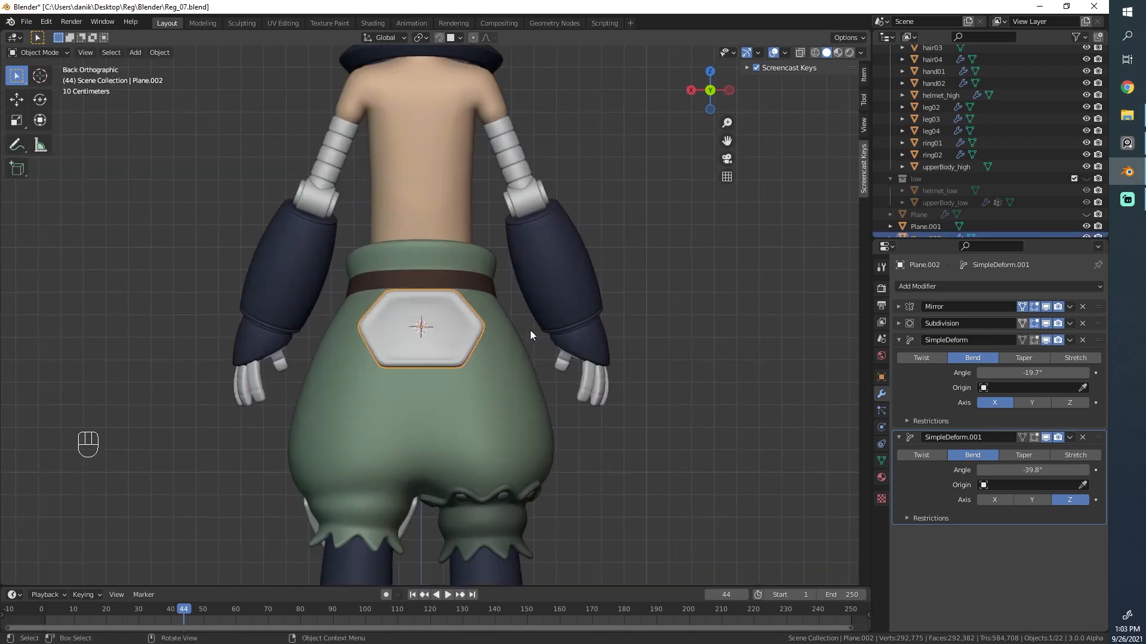
# Step: Scale the patch's whole mesh up by about 1.07 and nudge its position from the back view
pyautogui.press('Tab')
pyautogui.press('a')
pyautogui.press('s')
pyautogui.click(550, 333)
pyautogui.press('s')
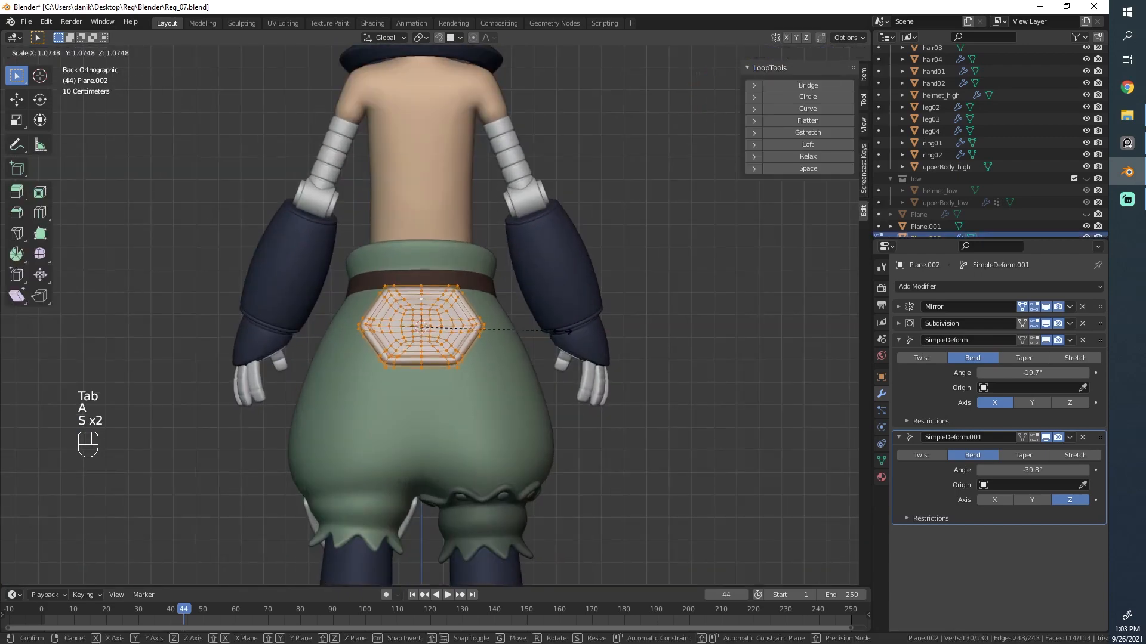
pyautogui.click(560, 332)
pyautogui.press('g')
pyautogui.click(558, 332)
pyautogui.press('Tab')
# Step: Move the patch's whole mesh about -0.01 m along Y from the side view
pyautogui.moveTo(427, 352); pyautogui.dragTo(453, 327, button='middle')
pyautogui.hotkey('alt', 'a')
pyautogui.scroll(-5, 450, 304)
pyautogui.scroll(6, 417, 353)
pyautogui.keyDown('shift'); pyautogui.moveTo(414, 370); pyautogui.dragTo(413, 324, button='middle'); pyautogui.keyUp('shift')
pyautogui.scroll(5, 482, 328)
pyautogui.press('Tab')
pyautogui.press('g')
pyautogui.press('y')
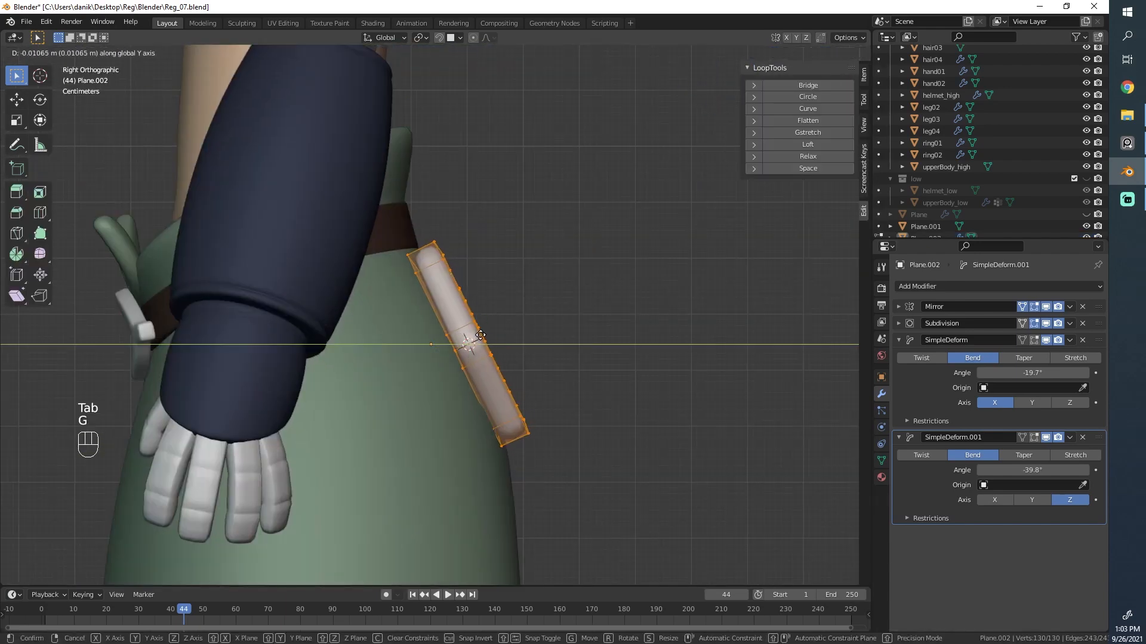
pyautogui.click(481, 339)
pyautogui.press('Tab')
# Step: Move and slightly rotate the patch object from the side view to follow the slope of the shorts
pyautogui.click(503, 359)
pyautogui.press('g')
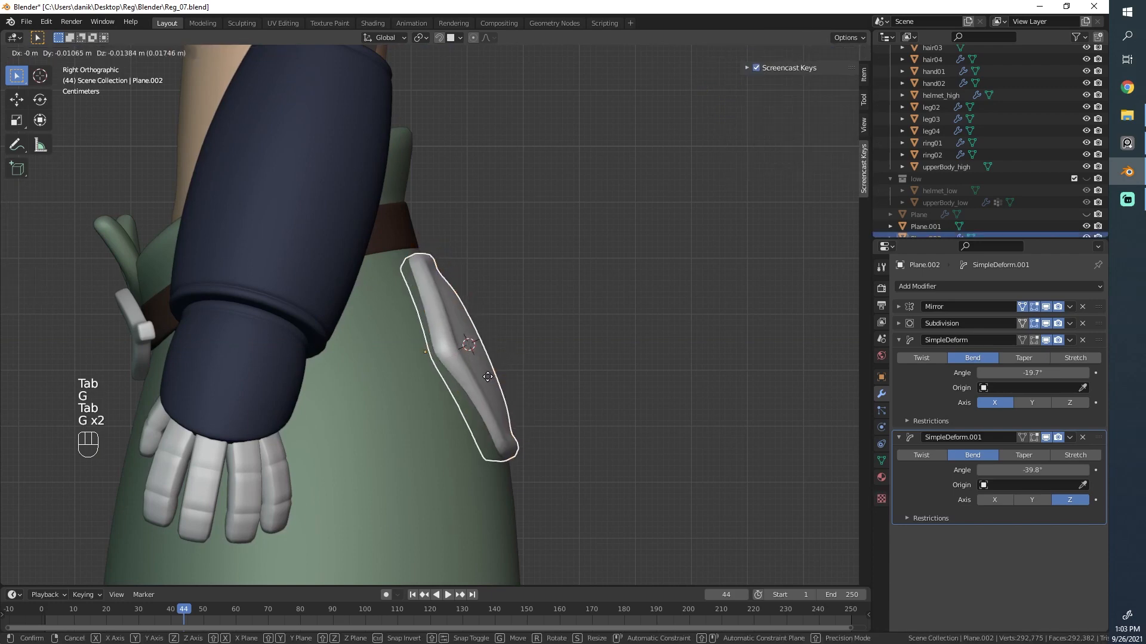
pyautogui.click(551, 366)
pyautogui.press('r')
pyautogui.click(540, 364)
pyautogui.press('Tab')
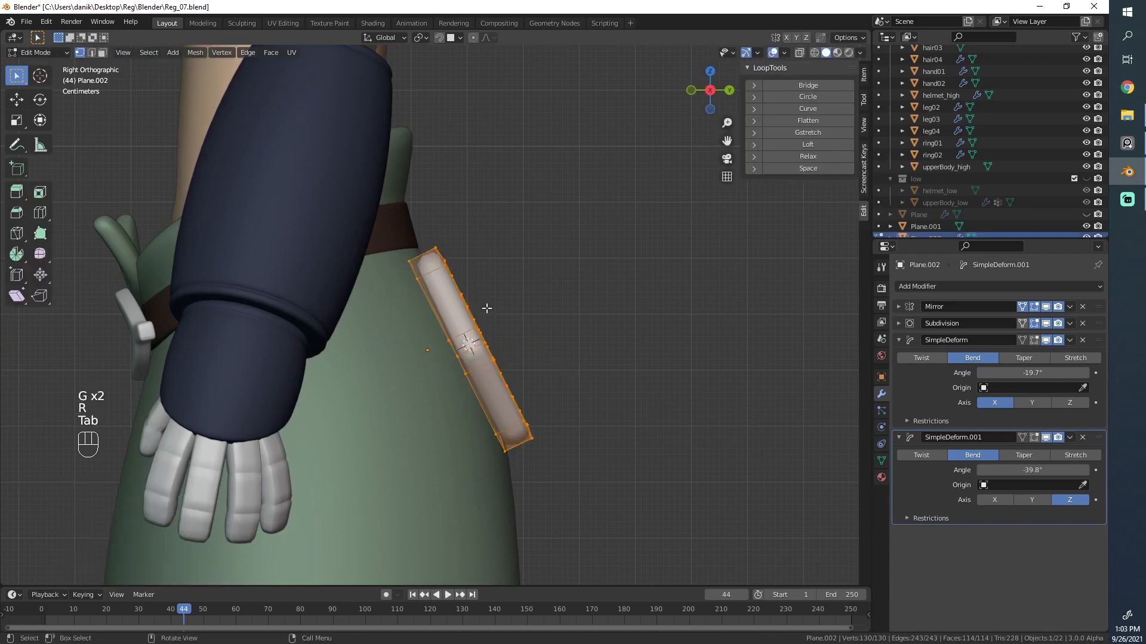
pyautogui.press('Tab')
# Step: Examine how the bent patch sits against the back of the shorts from behind and from the side
pyautogui.hotkey('alt', 'a')
pyautogui.moveTo(472, 302); pyautogui.dragTo(406, 412, button='middle')
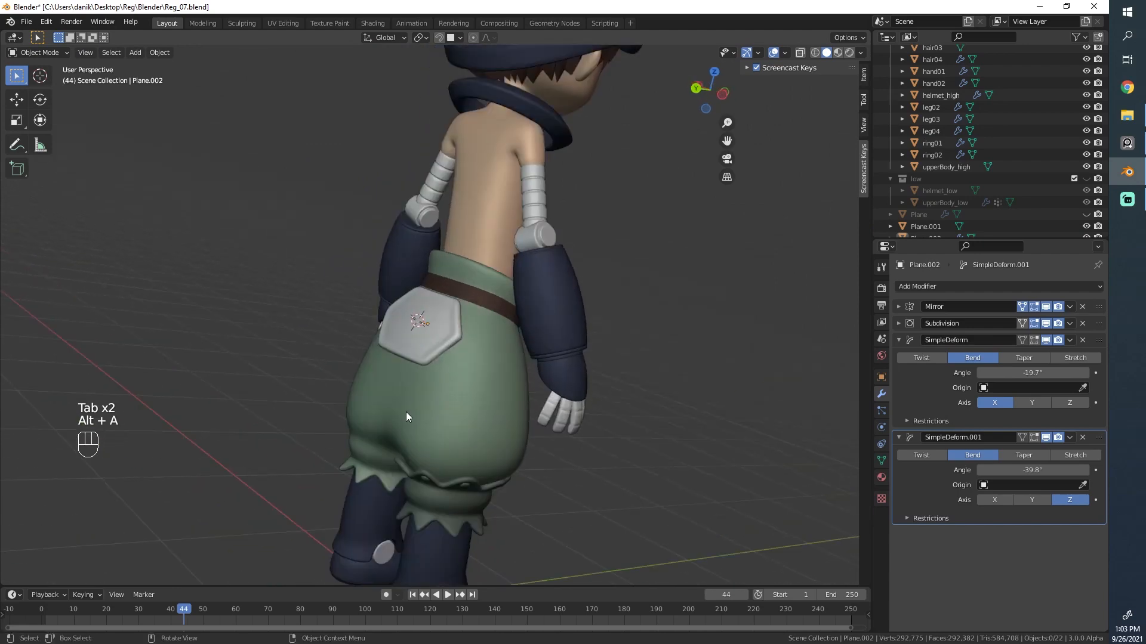
pyautogui.scroll(2, 446, 303)
pyautogui.scroll(-3, 446, 303)
pyautogui.moveTo(446, 303); pyautogui.dragTo(388, 299, button='middle')
pyautogui.scroll(4, 468, 338)
pyautogui.scroll(3, 422, 330)
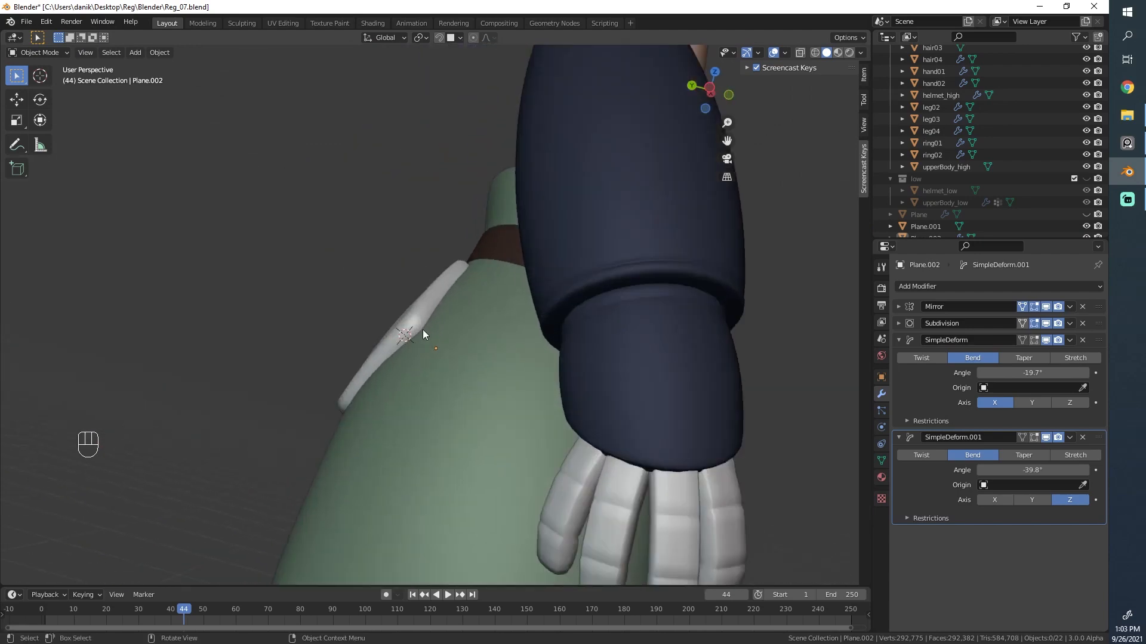
pyautogui.moveTo(423, 331); pyautogui.dragTo(389, 304, button='middle')
# Step: Nudge the patch along Y, set the X bend to about -21.6° and readjust the Z bend angle
pyautogui.click(410, 336)
pyautogui.press('g')
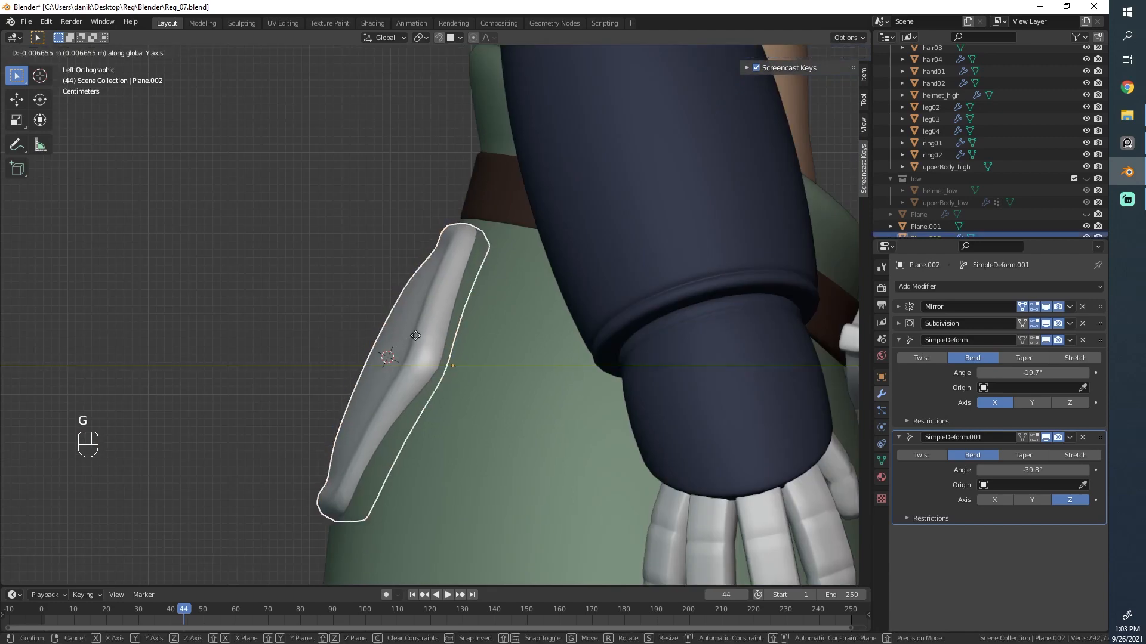
pyautogui.click(411, 336)
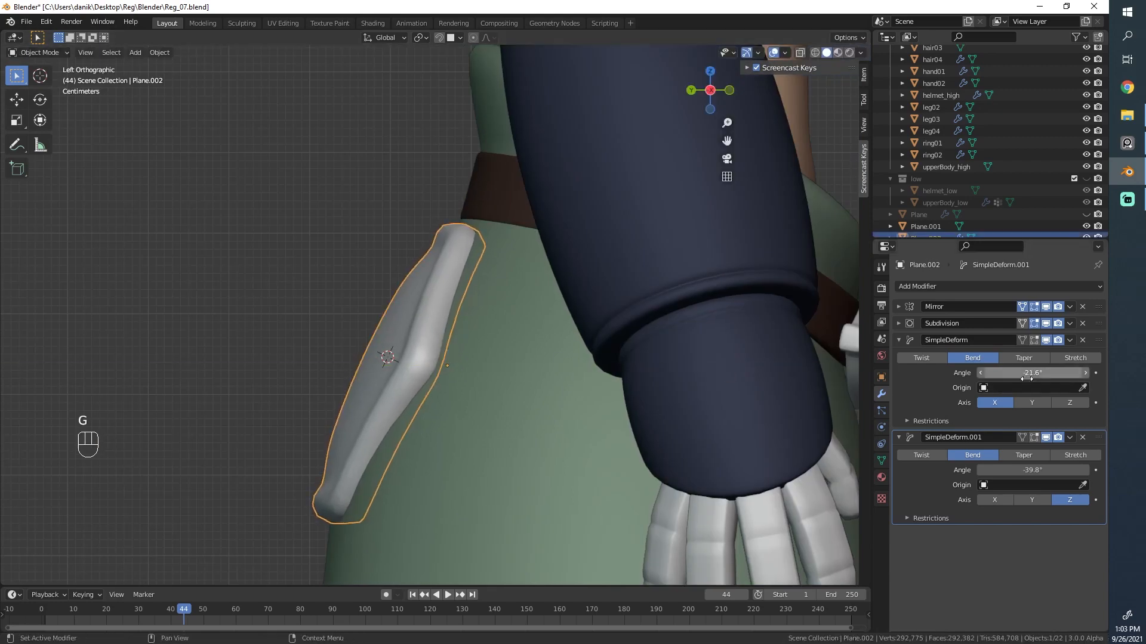
pyautogui.moveTo(1051, 470); pyautogui.dragTo(1038, 470)
# Step: Select one whole round rivet above the shorts' ruffled hem in the upperBody_high mesh
pyautogui.scroll(-6, 439, 352)
pyautogui.moveTo(438, 352); pyautogui.dragTo(468, 485, button='middle')
pyautogui.press('Tab')
pyautogui.press('Tab')
pyautogui.scroll(2, 468, 486)
pyautogui.click(460, 536)
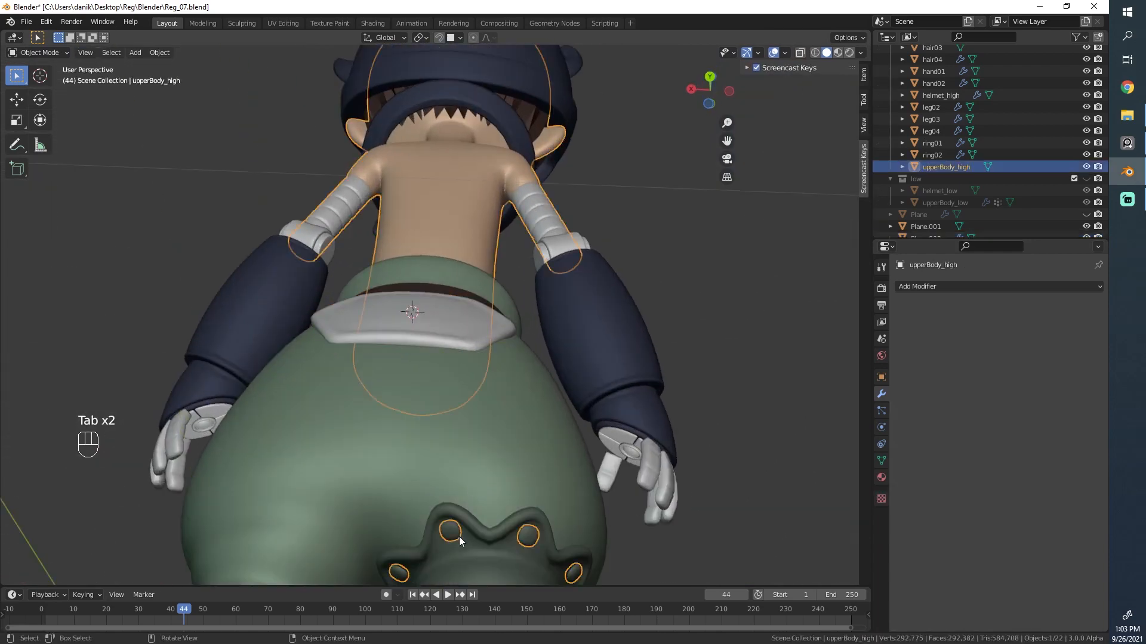
pyautogui.press('Tab')
pyautogui.hotkey('alt', 'a')
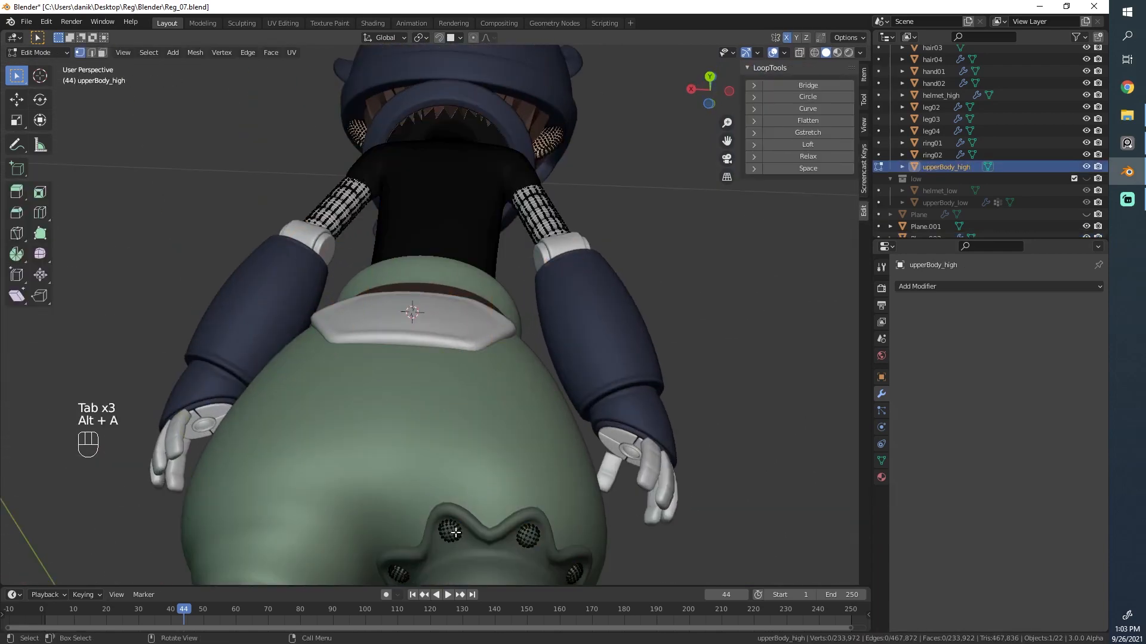
pyautogui.press('l')
# Step: Duplicate the selected rivet onto the patch and separate the copy into its own object
pyautogui.moveTo(456, 533); pyautogui.dragTo(478, 464, button='middle')
pyautogui.hotkey('shift', 'd')
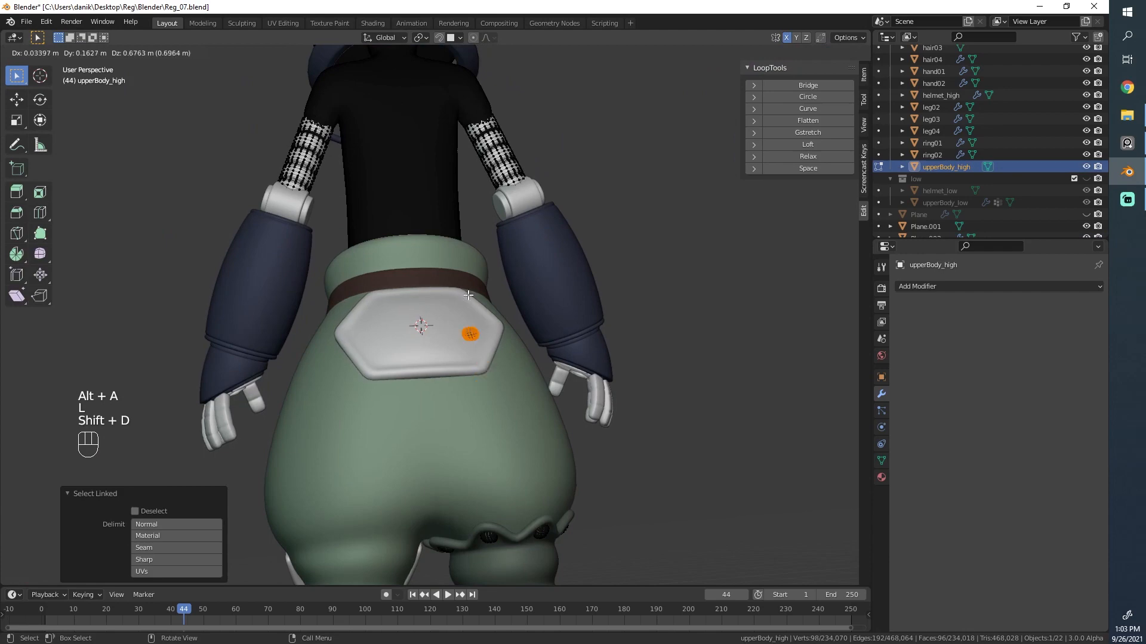
pyautogui.rightClick(468, 295)
pyautogui.press('p')
pyautogui.click(475, 324)
pyautogui.press('Tab')
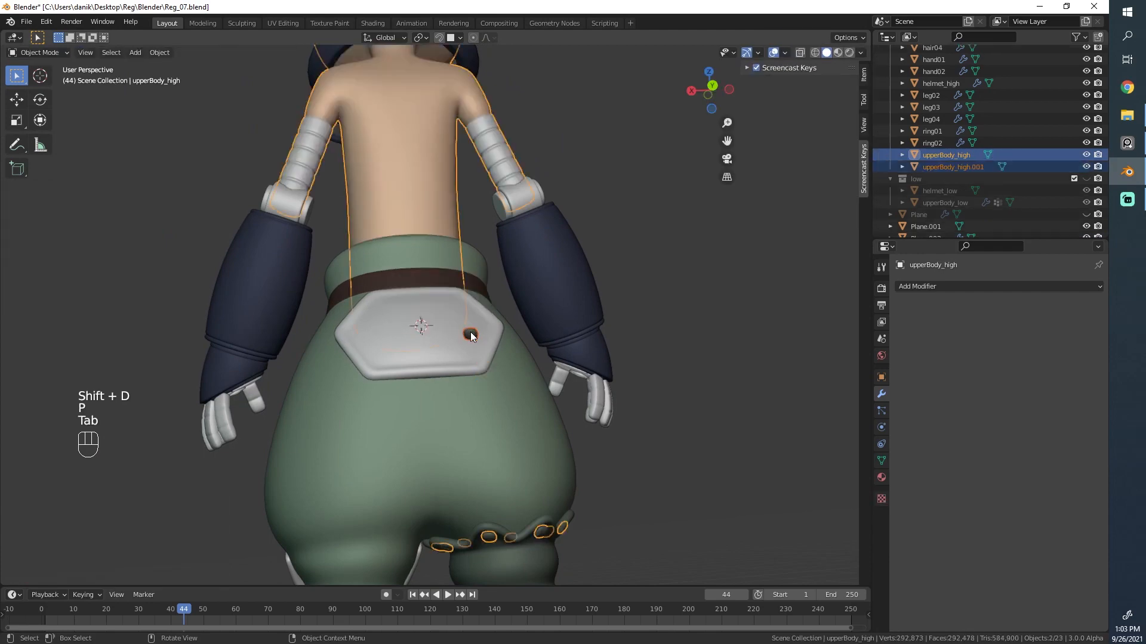
# Step: Recalculate the copied rivet's normals and trackball-rotate its mesh about -74.5° and 22.9° in the back view
pyautogui.click(470, 332)
pyautogui.scroll(7, 489, 338)
pyautogui.press('Tab')
pyautogui.moveTo(489, 340); pyautogui.dragTo(526, 438, button='middle')
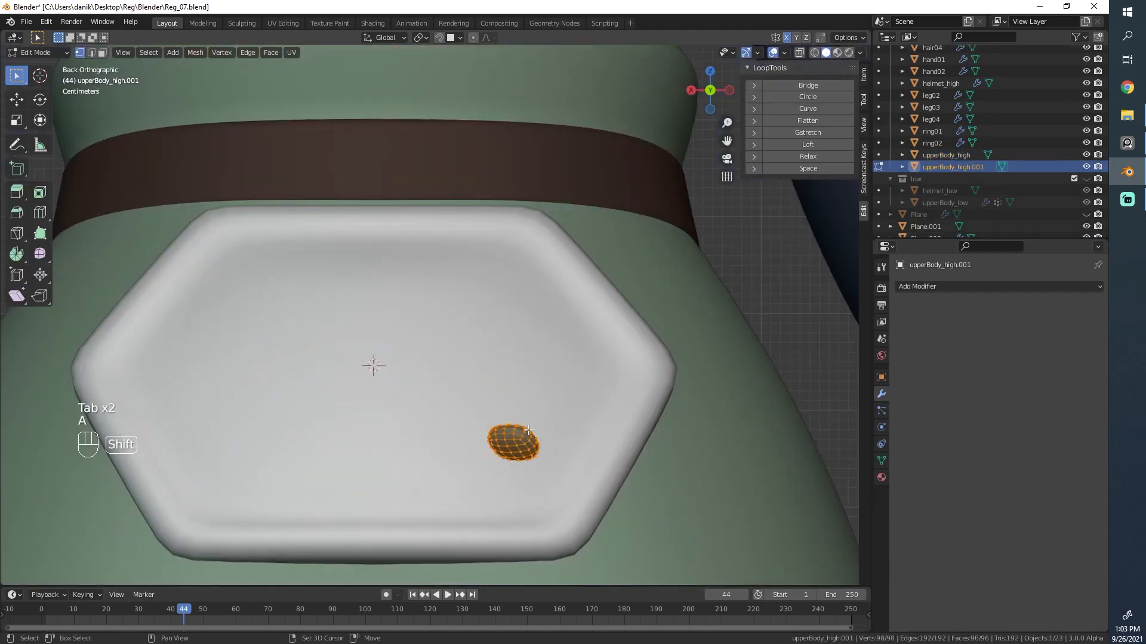
pyautogui.hotkey('shift', 'n')
pyautogui.press('r')
pyautogui.press('r')
pyautogui.click(550, 385)
# Step: Scale the copied rivet and move it to a lower corner of the patch's recessed face, against its surface
pyautogui.press('g')
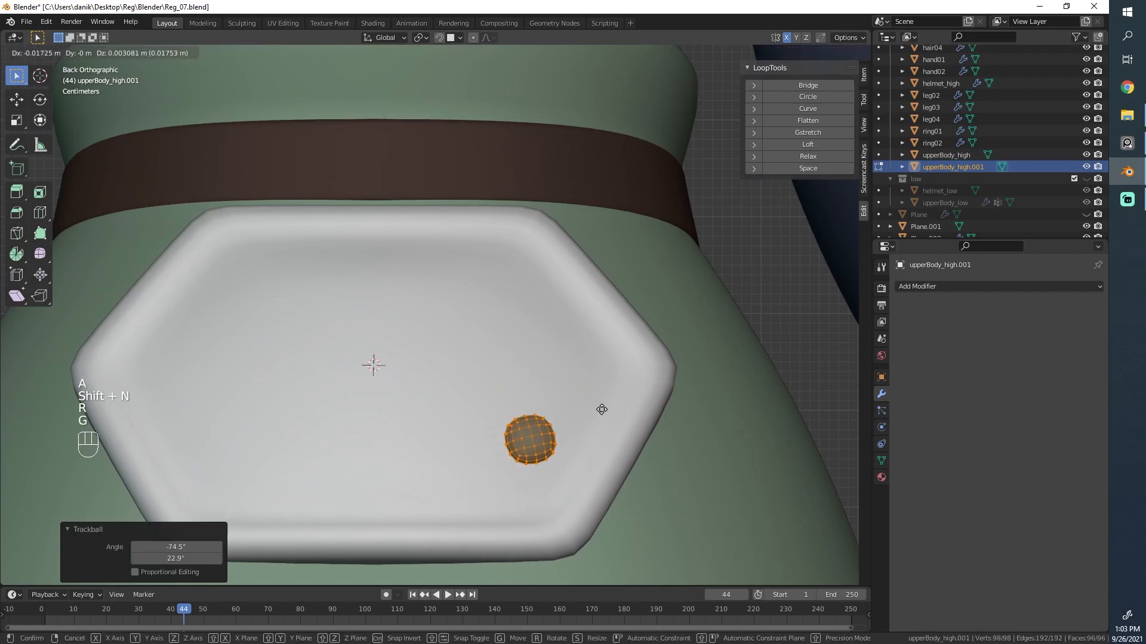
pyautogui.click(602, 452)
pyautogui.press('s')
pyautogui.click(624, 451)
pyautogui.moveTo(623, 451); pyautogui.dragTo(717, 275, button='middle')
pyautogui.press('g')
pyautogui.click(697, 391)
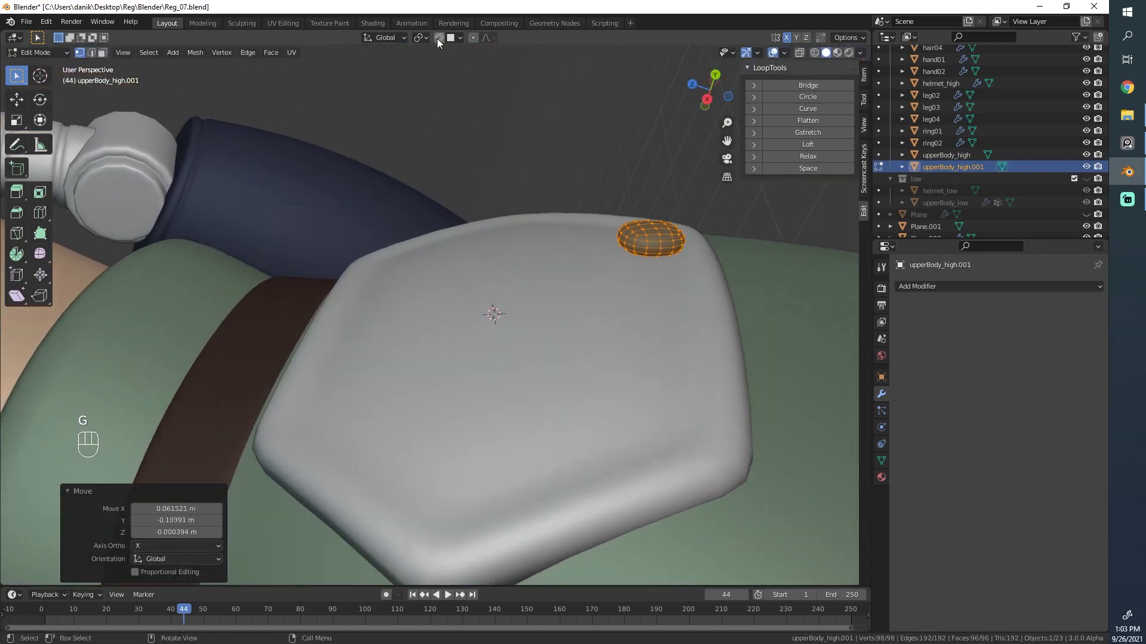
# Step: Reposition the rivet in the patch's lower corner with face snapping and trackball-rotate it slightly to follow the surface
pyautogui.click(456, 37)
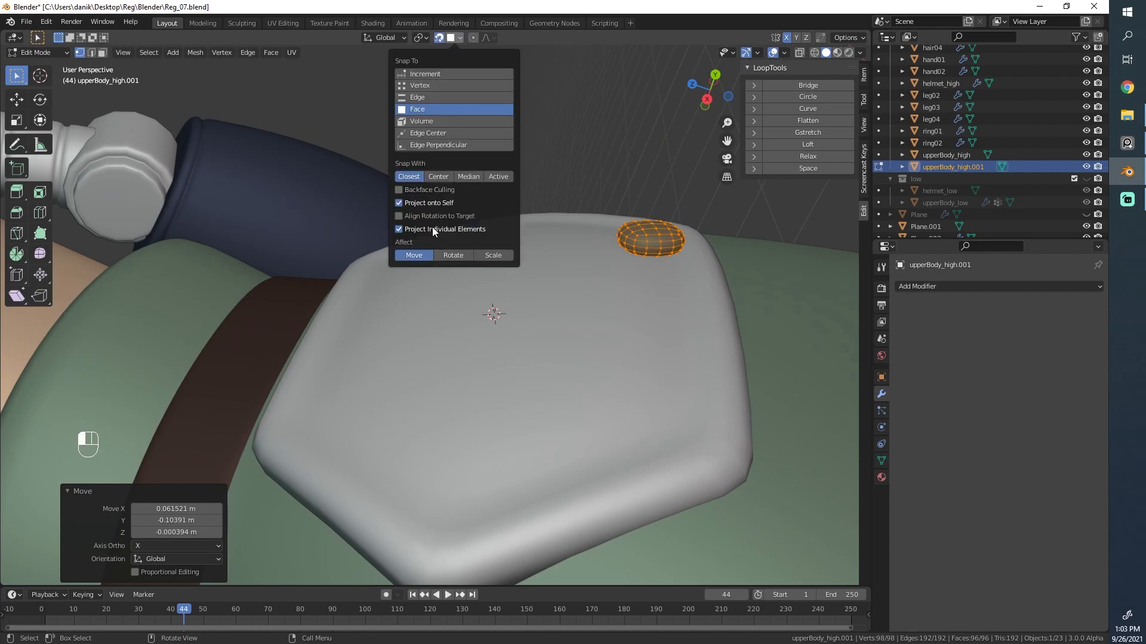
pyautogui.moveTo(540, 250); pyautogui.dragTo(528, 71, button='middle')
pyautogui.scroll(-1, 418, 460)
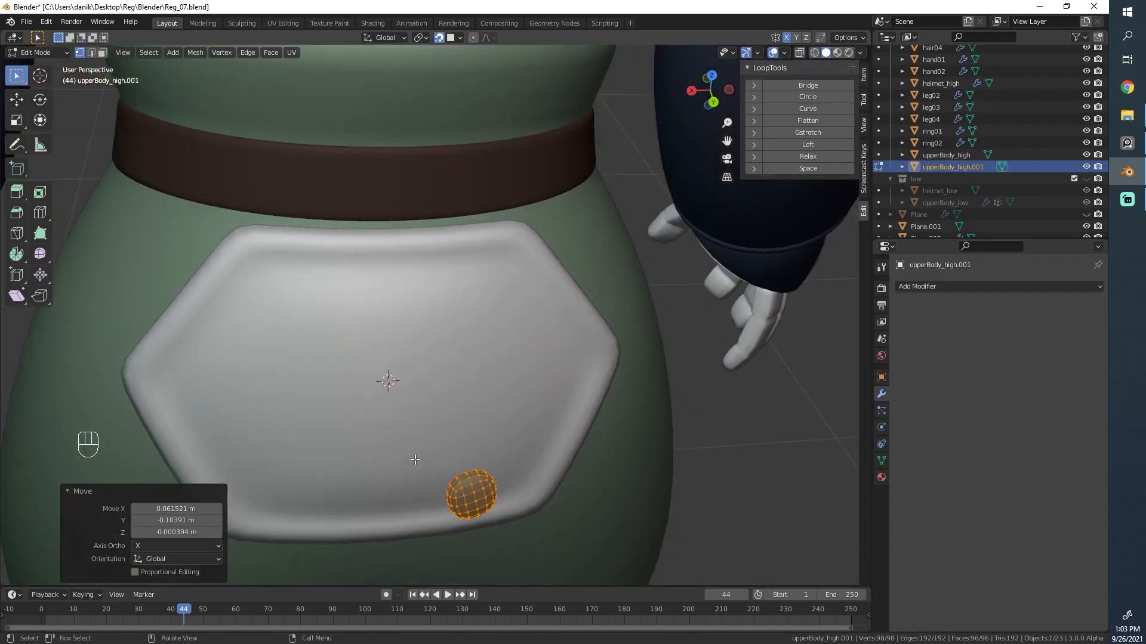
pyautogui.moveTo(418, 460); pyautogui.dragTo(389, 421, button='middle')
pyautogui.press('g')
pyautogui.click(464, 403)
pyautogui.press('r')
pyautogui.press('r')
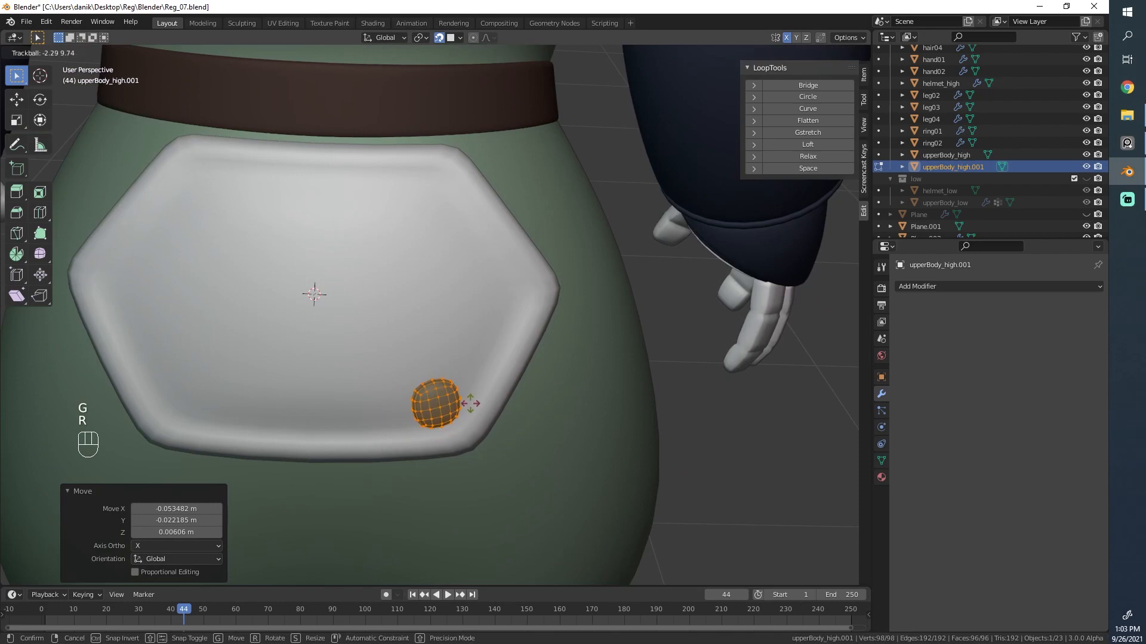
pyautogui.click(465, 403)
# Step: Duplicate the rivet twice, placing one copy at the patch's side corner and one at the upper corner on the same side
pyautogui.hotkey('shift', 'd')
pyautogui.click(486, 274)
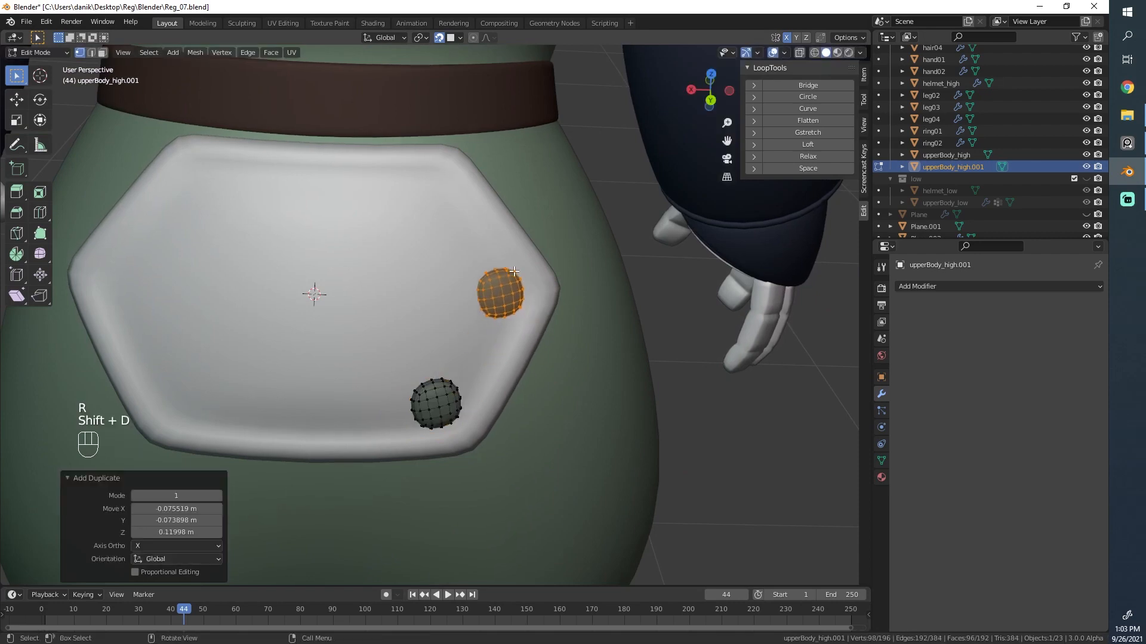
pyautogui.hotkey('shift', 'd')
pyautogui.click(422, 173)
pyautogui.moveTo(421, 173); pyautogui.dragTo(487, 339, button='middle')
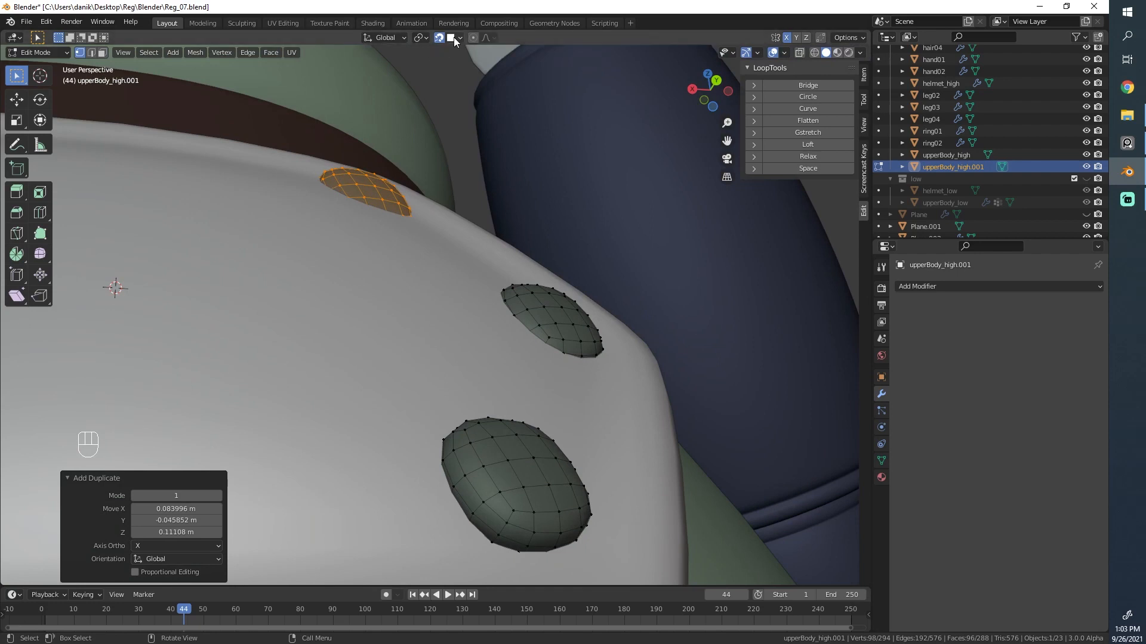
# Step: Turn off snapping, rotate the upper-corner rivet to follow the patch's slope by about 8.57°, and move it against the surface
pyautogui.click(457, 38)
pyautogui.hotkey('shift', 'Tab')
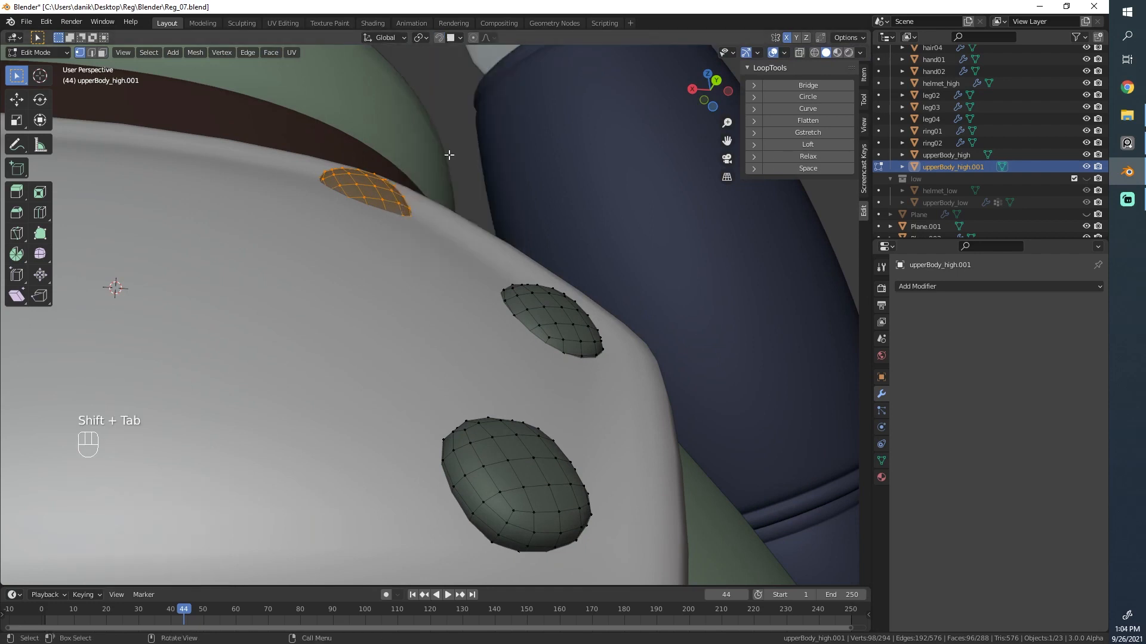
pyautogui.moveTo(450, 153); pyautogui.dragTo(489, 153, button='middle')
pyautogui.press('r')
pyautogui.click(503, 156)
pyautogui.keyDown('shift'); pyautogui.moveTo(456, 249); pyautogui.dragTo(565, 368, button='middle'); pyautogui.keyUp('shift')
pyautogui.press('r')
pyautogui.click(564, 374)
pyautogui.press('g')
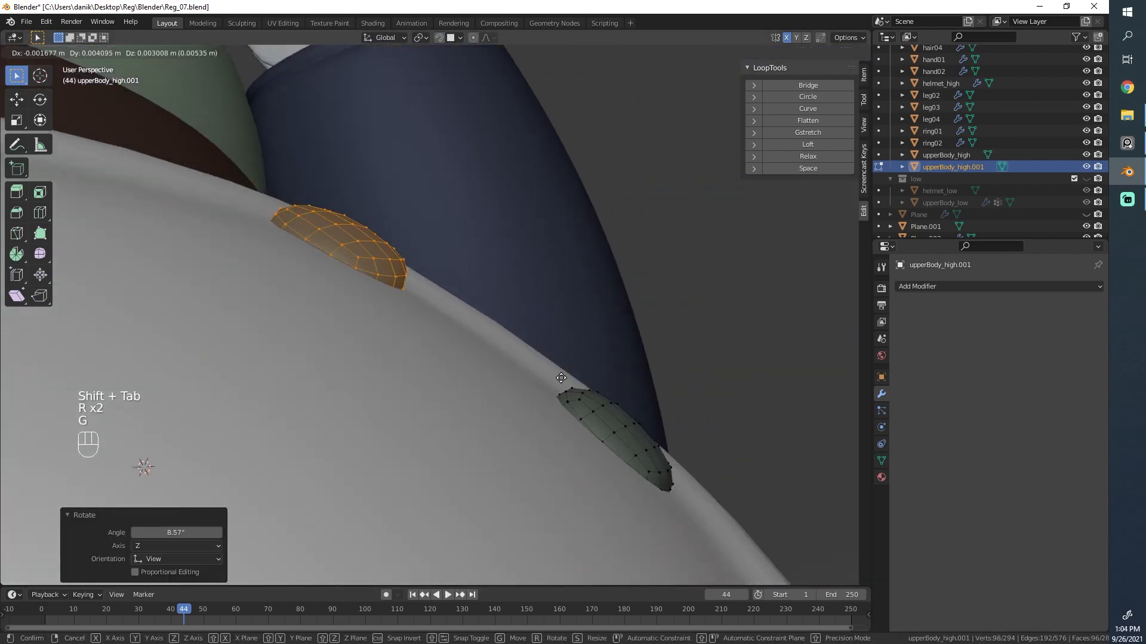
pyautogui.click(562, 353)
# Step: Trackball-rotate the upper-corner rivet in two passes, the first about -25.8° and 8.59°, and move it down onto the patch
pyautogui.press('r')
pyautogui.press('r')
pyautogui.click(575, 297)
pyautogui.press('r')
pyautogui.press('r')
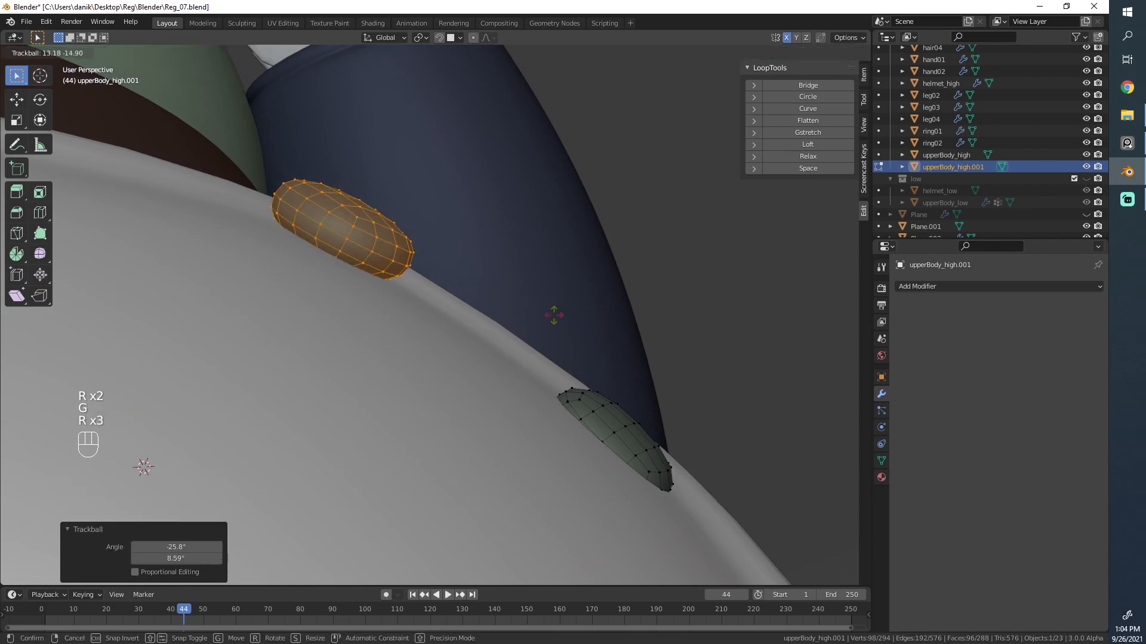
pyautogui.click(555, 317)
pyautogui.moveTo(334, 281); pyautogui.dragTo(614, 274, button='middle')
pyautogui.press('g')
pyautogui.click(636, 317)
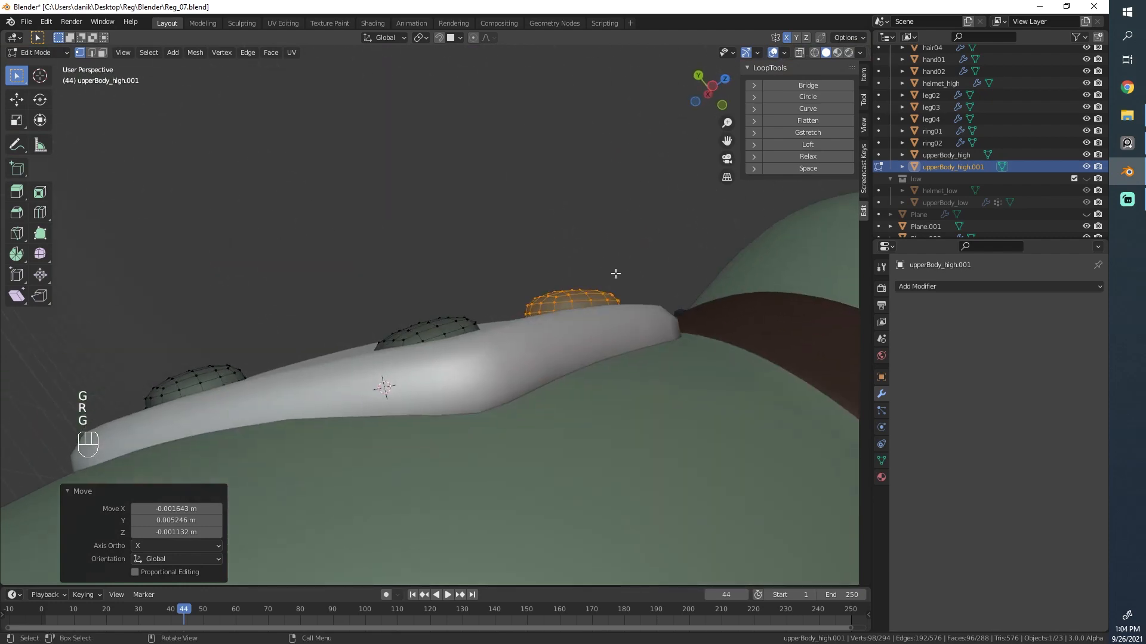
# Step: Refine the upper-corner rivet's seating with small moves and rotations, including a trackball rotation of about -2.86° and 0.573°
pyautogui.press('r')
pyautogui.click(693, 284)
pyautogui.moveTo(693, 284); pyautogui.dragTo(663, 311, button='middle')
pyautogui.press('g')
pyautogui.click(660, 311)
pyautogui.press('r')
pyautogui.press('r')
pyautogui.click(656, 309)
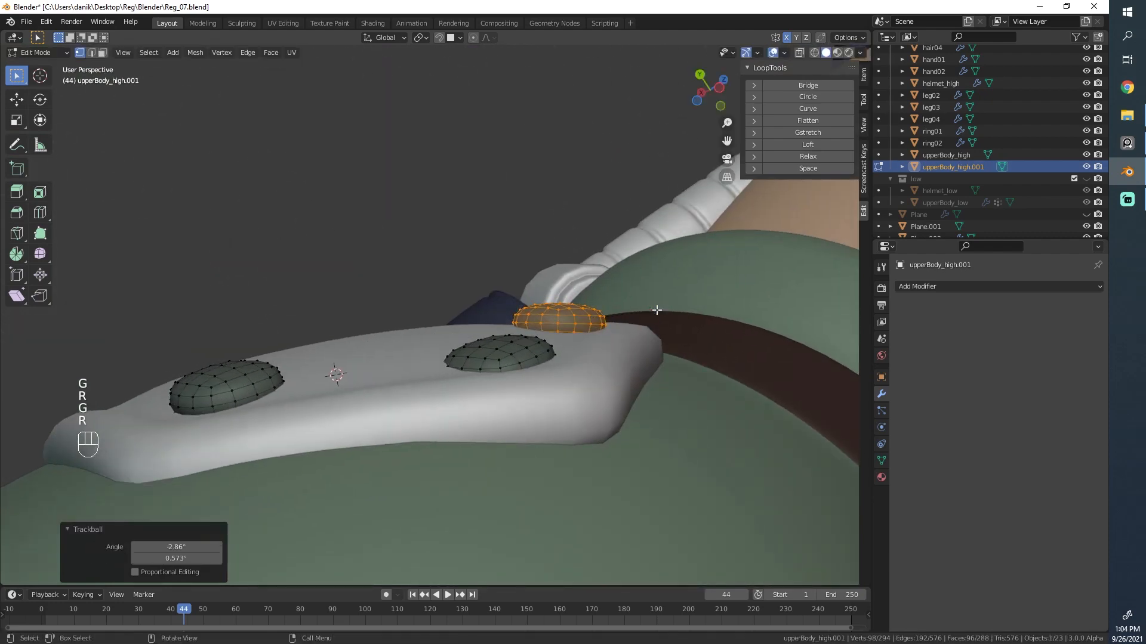
pyautogui.click(656, 316)
pyautogui.hotkey('alt', 'a')
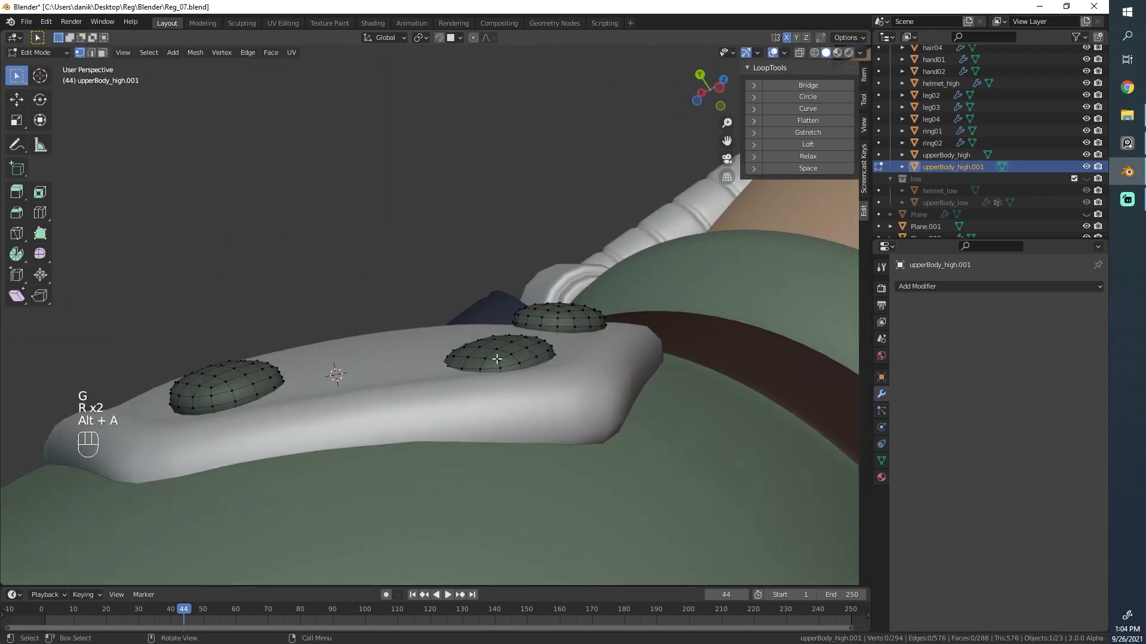
# Step: Select the whole side-corner rivet, raise it out of the patch surface, and tilt it to match the patch's slope
pyautogui.press('l')
pyautogui.moveTo(497, 359); pyautogui.dragTo(519, 331, button='middle')
pyautogui.press('g')
pyautogui.click(527, 327)
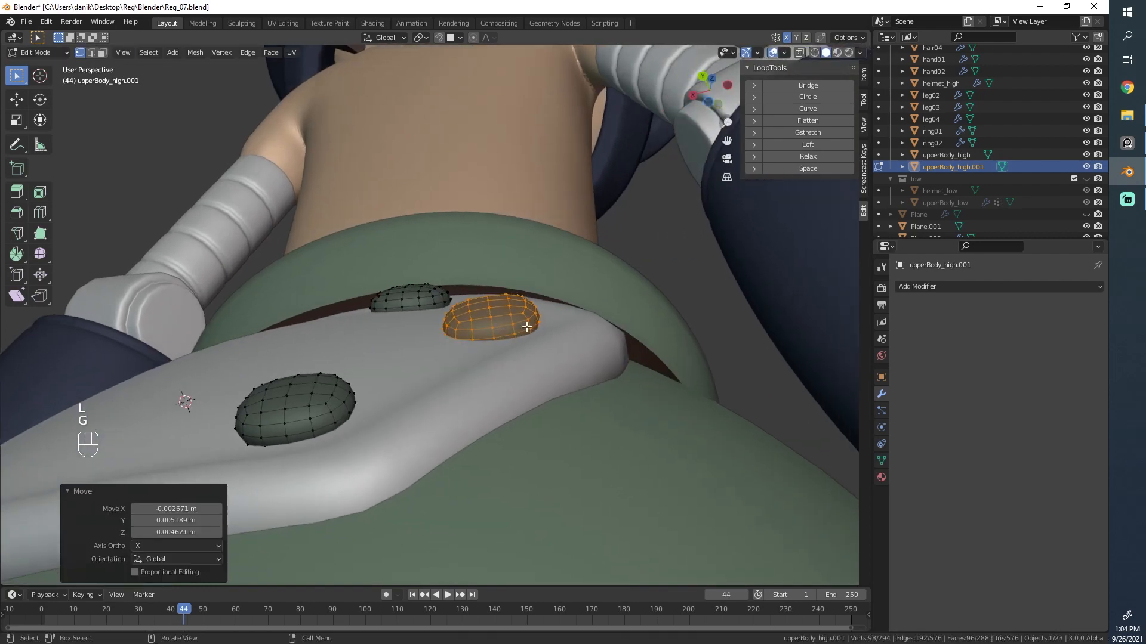
pyautogui.press('r')
pyautogui.press('r')
pyautogui.click(546, 334)
pyautogui.press('r')
pyautogui.click(603, 342)
pyautogui.press('g')
pyautogui.click(543, 343)
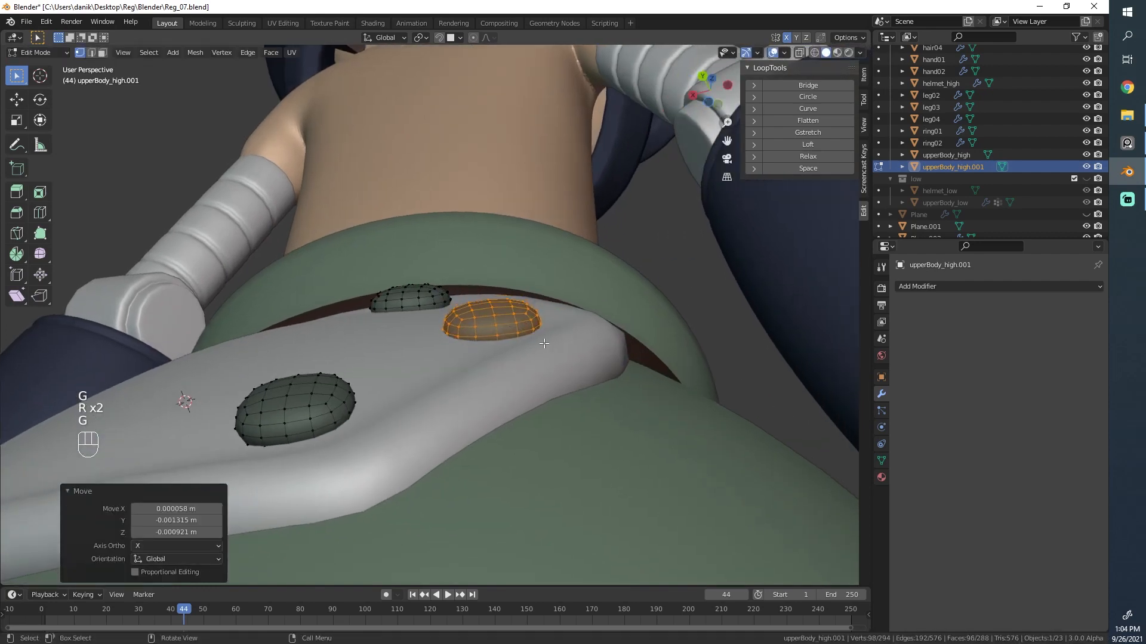
# Step: Rotate and nudge the side-corner rivet from another angle so its base sits against the patch
pyautogui.moveTo(544, 344); pyautogui.dragTo(651, 316, button='middle')
pyautogui.press('r')
pyautogui.click(654, 312)
pyautogui.press('g')
pyautogui.click(642, 358)
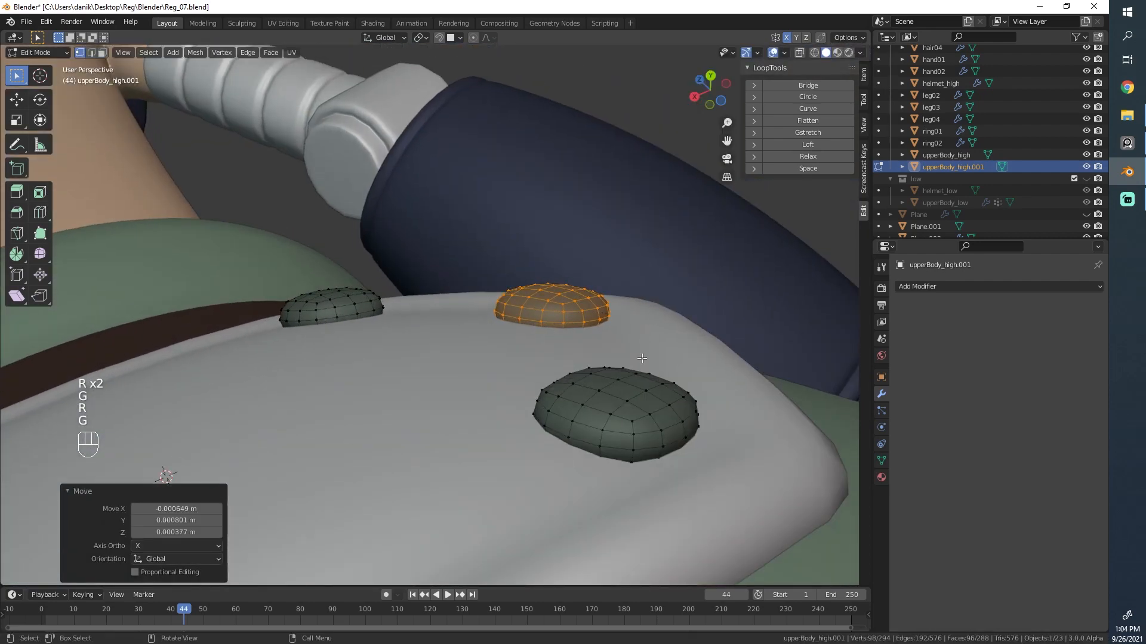
# Step: Select the whole lower-corner rivet, rotate it to match the patch's slope, and move it against the surface
pyautogui.hotkey('alt', 'a')
pyautogui.press('l')
pyautogui.moveTo(611, 415); pyautogui.dragTo(277, 326, button='middle')
pyautogui.press('r')
pyautogui.click(632, 344)
pyautogui.click(631, 348)
pyautogui.press('g')
pyautogui.click(629, 343)
# Step: Fine-tune the lower-corner rivet in side view with small rotations and moves until it is seated in the patch
pyautogui.press('r')
pyautogui.click(437, 320)
pyautogui.press('g')
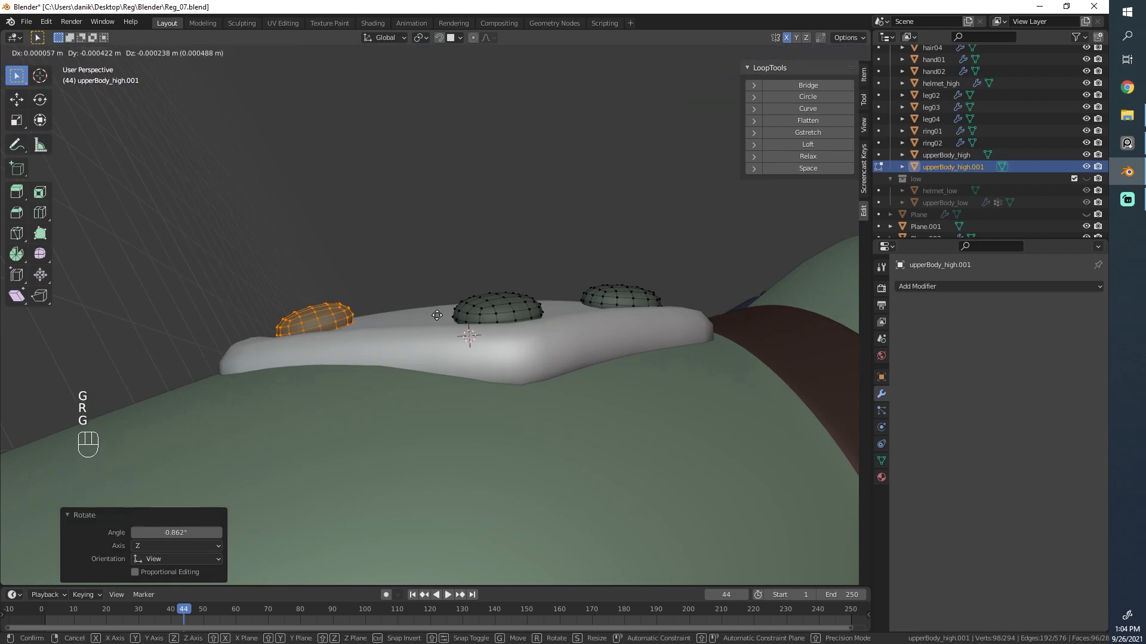
pyautogui.click(435, 320)
pyautogui.press('r')
pyautogui.press('g')
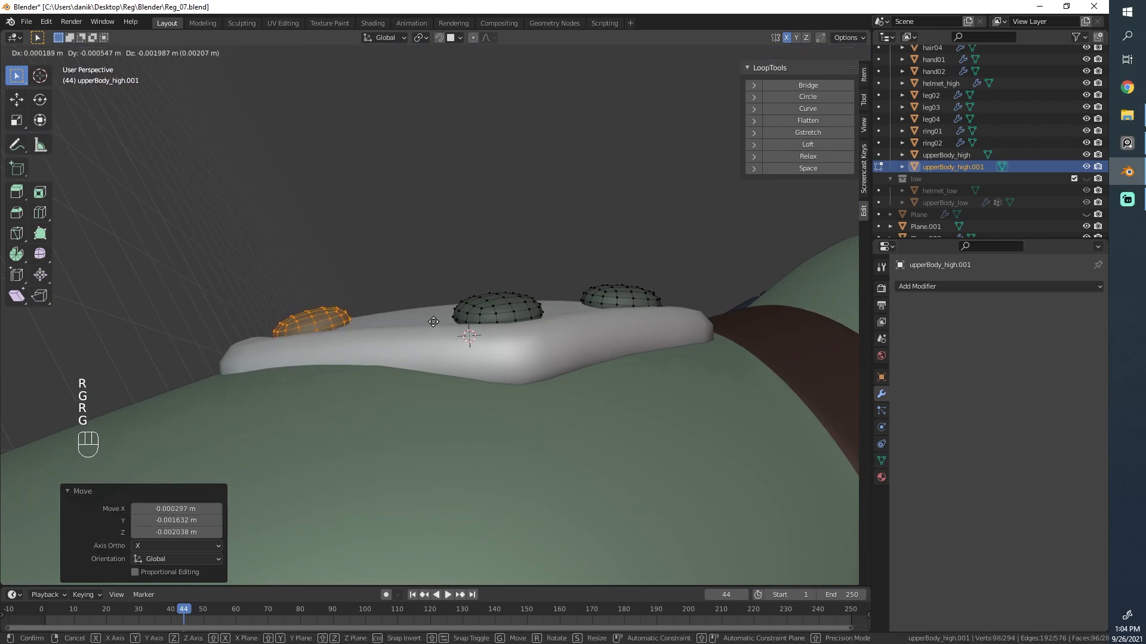
pyautogui.click(433, 321)
pyautogui.moveTo(433, 322); pyautogui.dragTo(391, 391, button='middle')
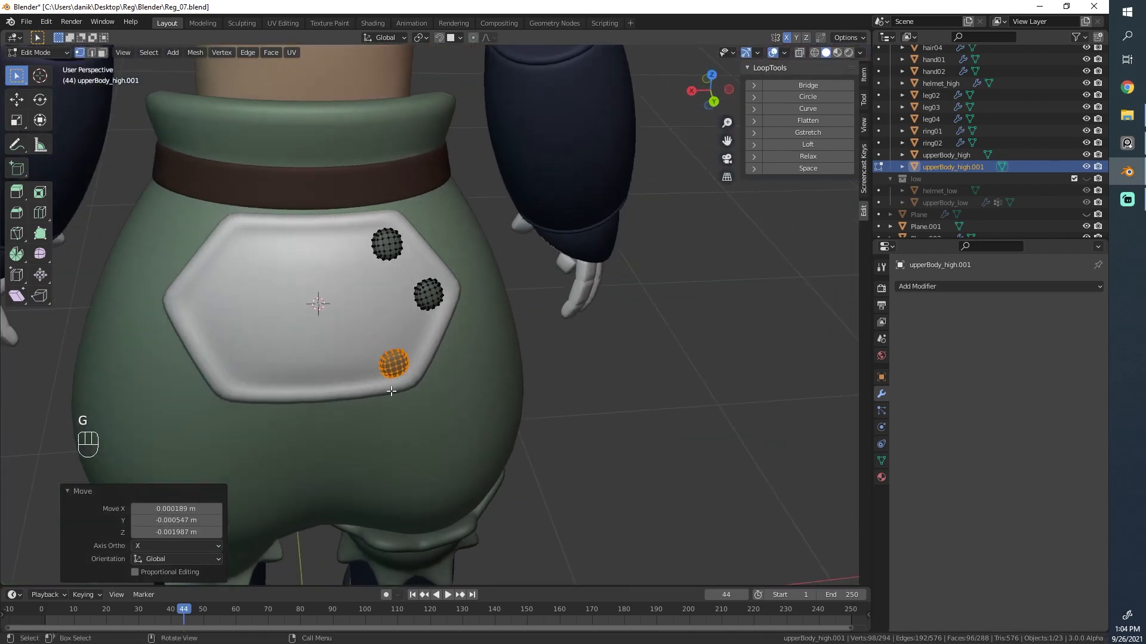
# Step: Select the side-corner rivet, shift it slightly within the patch's corner, and rotate it about 15° in the back view
pyautogui.scroll(3, 392, 391)
pyautogui.hotkey('alt', 'a')
pyautogui.press('l')
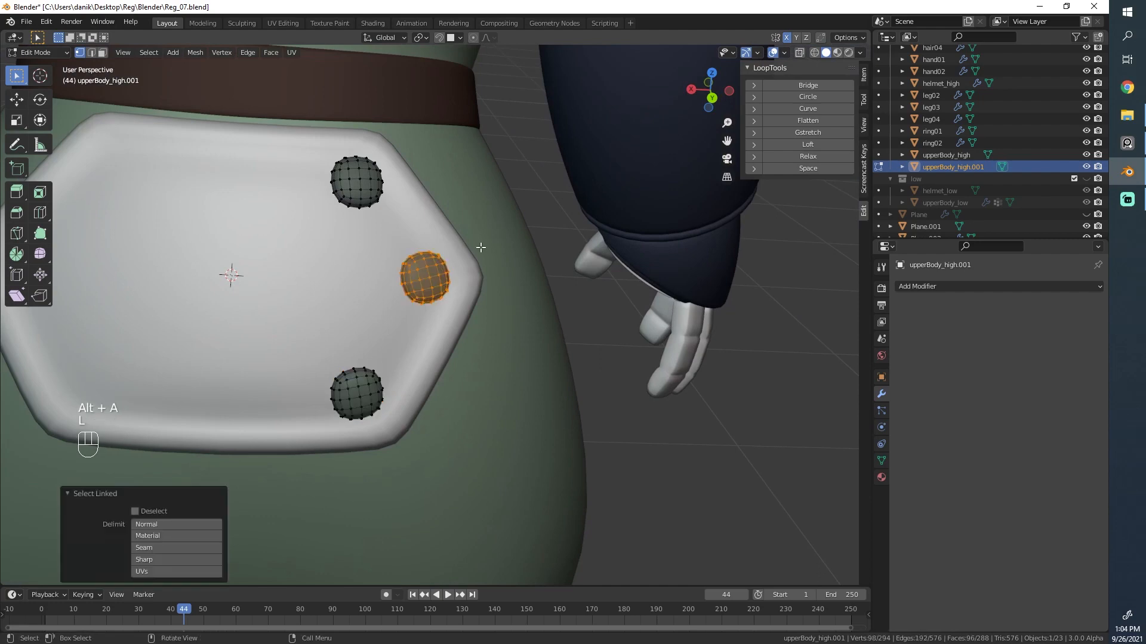
pyautogui.scroll(3, 481, 247)
pyautogui.press('g')
pyautogui.click(507, 286)
pyautogui.press('r')
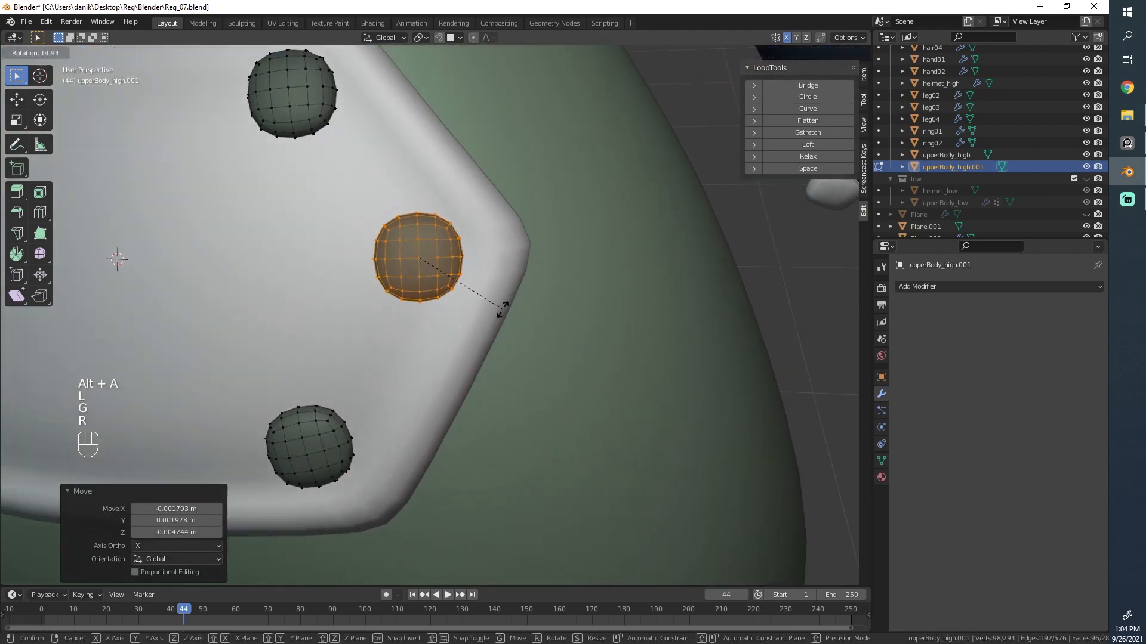
pyautogui.click(503, 309)
# Step: Select the lower-corner rivet alone and rotate it about 8° in the back view to straighten its mesh
pyautogui.press('a')
pyautogui.hotkey('alt', 'a')
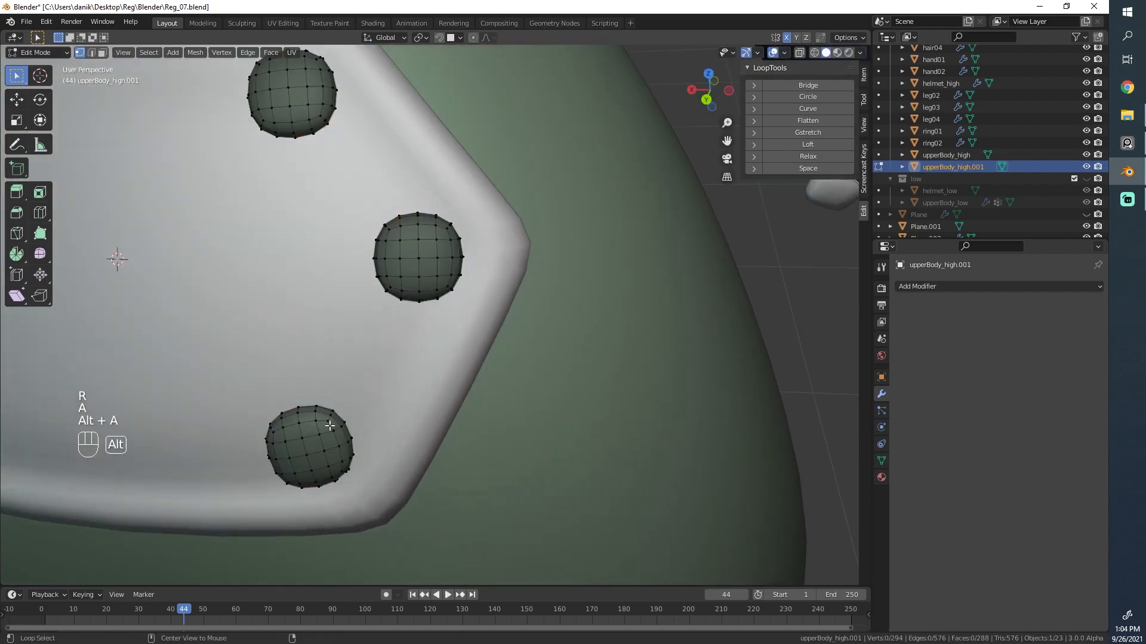
pyautogui.press('l')
pyautogui.moveTo(329, 438); pyautogui.dragTo(562, 374, button='middle')
pyautogui.press('r')
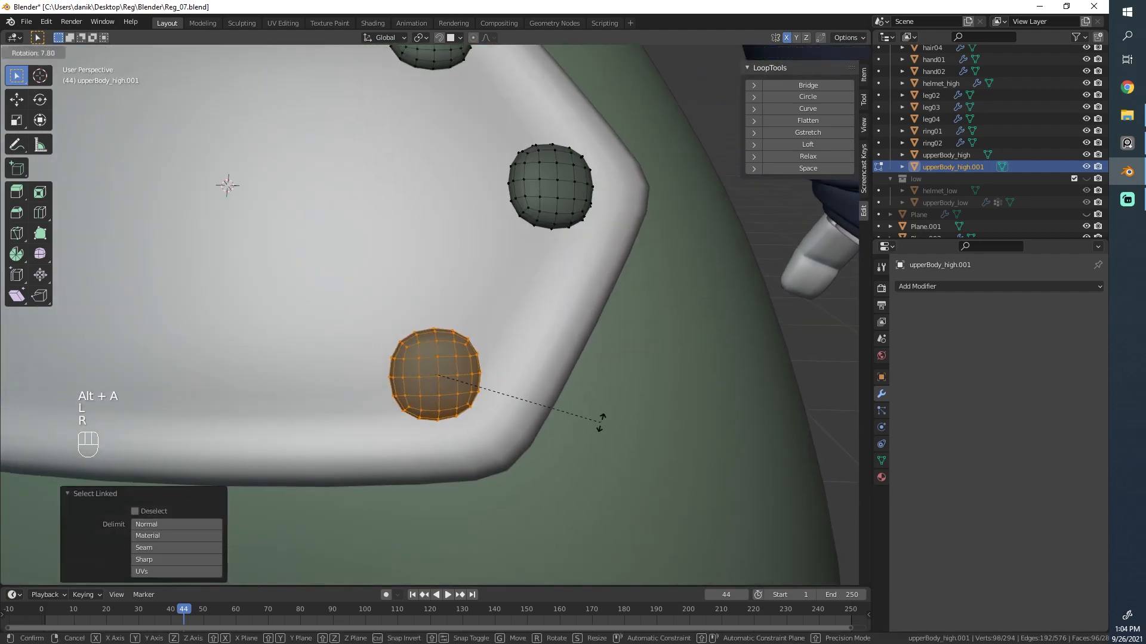
pyautogui.click(604, 421)
pyautogui.scroll(-5, 609, 418)
pyautogui.press('Tab')
pyautogui.press('Tab')
# Step: Nudge the lower-corner rivet into line within the patch's corner, return to Object Mode, and deselect everything
pyautogui.scroll(3, 502, 393)
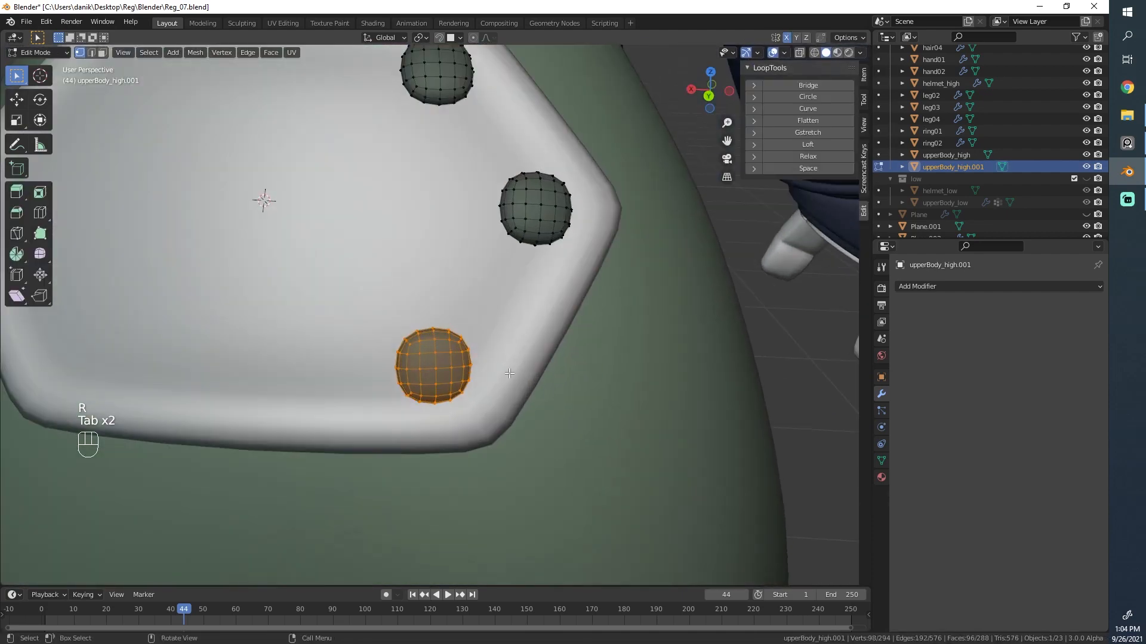
pyautogui.press('g')
pyautogui.click(516, 368)
pyautogui.press('Tab')
pyautogui.scroll(-4, 446, 336)
pyautogui.moveTo(401, 350); pyautogui.dragTo(386, 366, button='middle')
pyautogui.hotkey('alt', 'a')
pyautogui.scroll(-5, 484, 295)
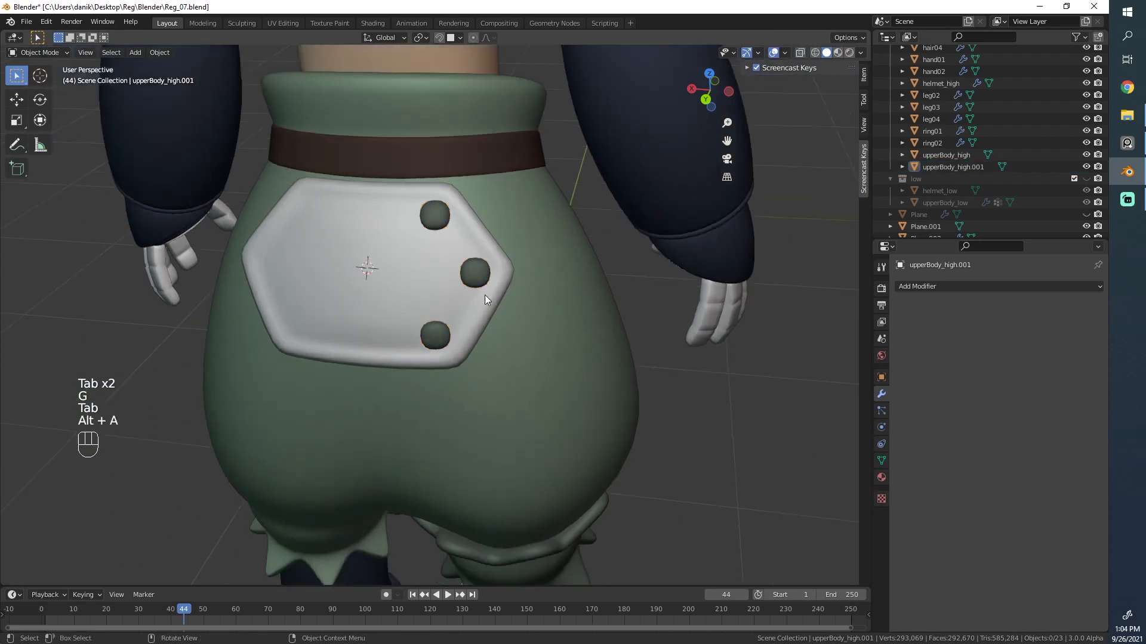
# Step: Add a Mirror modifier on the X axis to the rivets object upperBody_high.001
pyautogui.click(460, 293)
pyautogui.click(1010, 287)
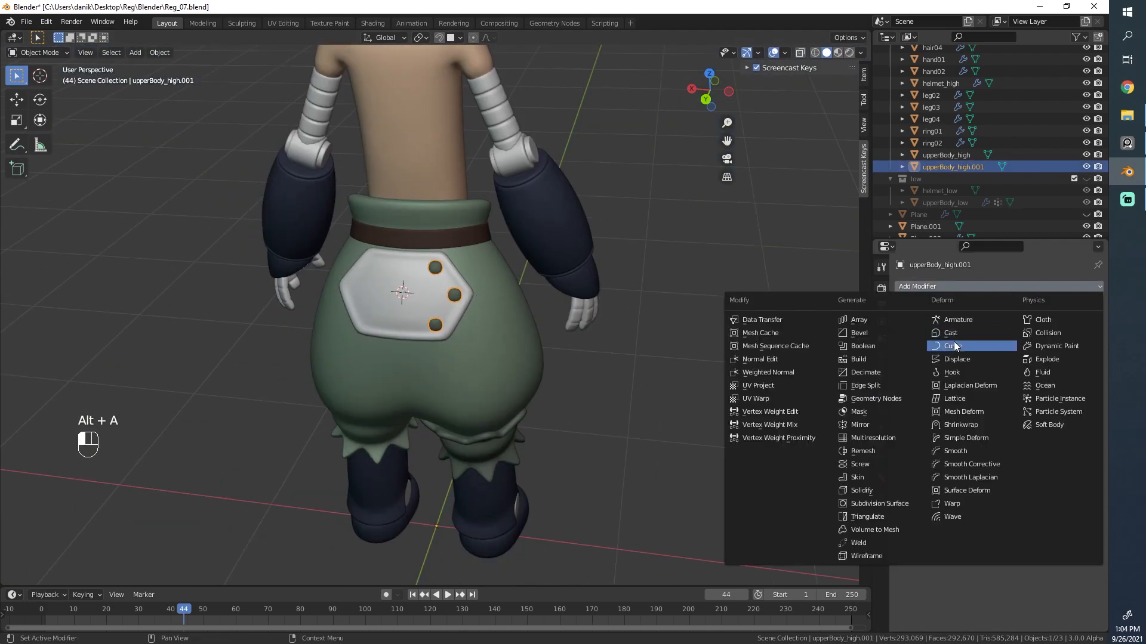
pyautogui.click(890, 425)
pyautogui.hotkey('alt', 'a')
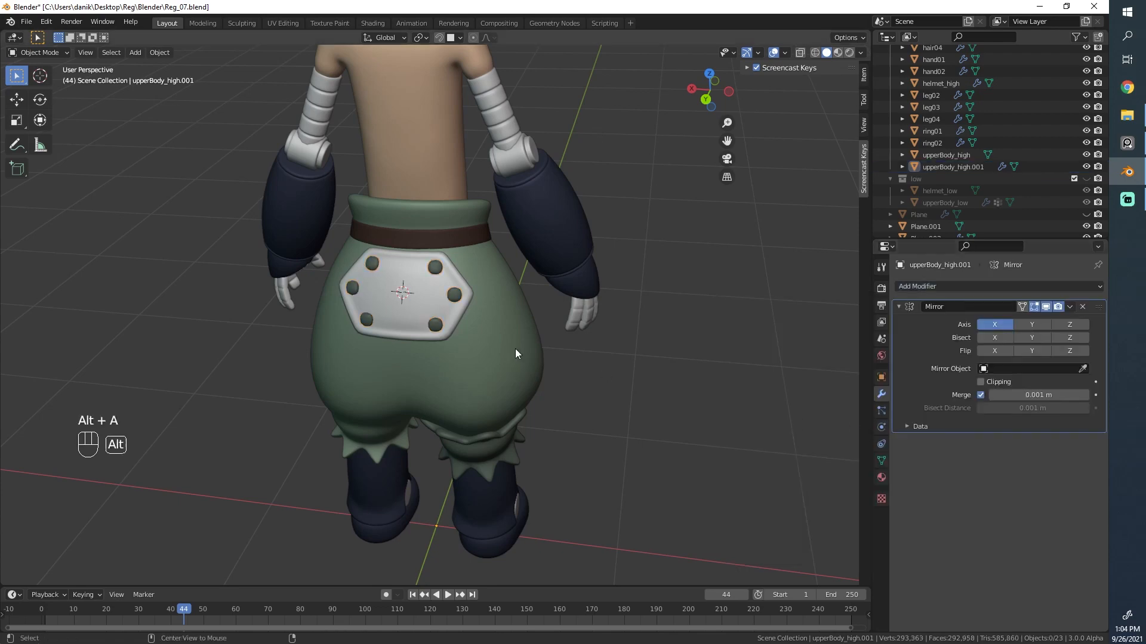
pyautogui.scroll(-4, 514, 349)
pyautogui.moveTo(400, 367); pyautogui.dragTo(443, 335, button='middle')
pyautogui.scroll(2, 443, 315)
pyautogui.scroll(4, 443, 315)
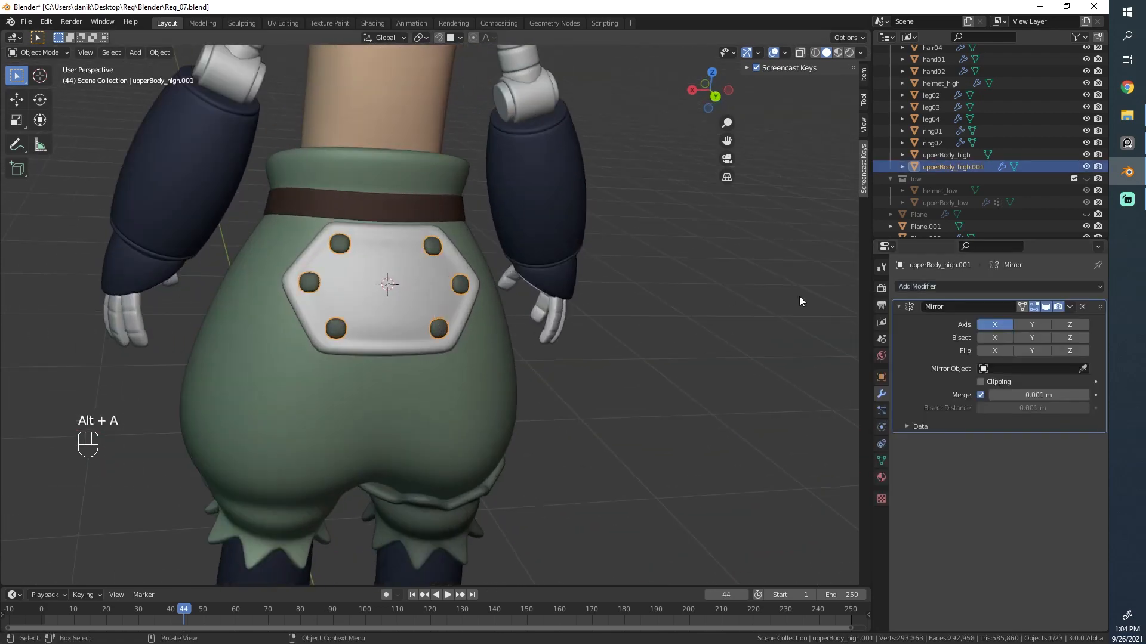
# Step: Remove the other material slots from the rivets object so that only the white Material.004 is left
pyautogui.click(884, 479)
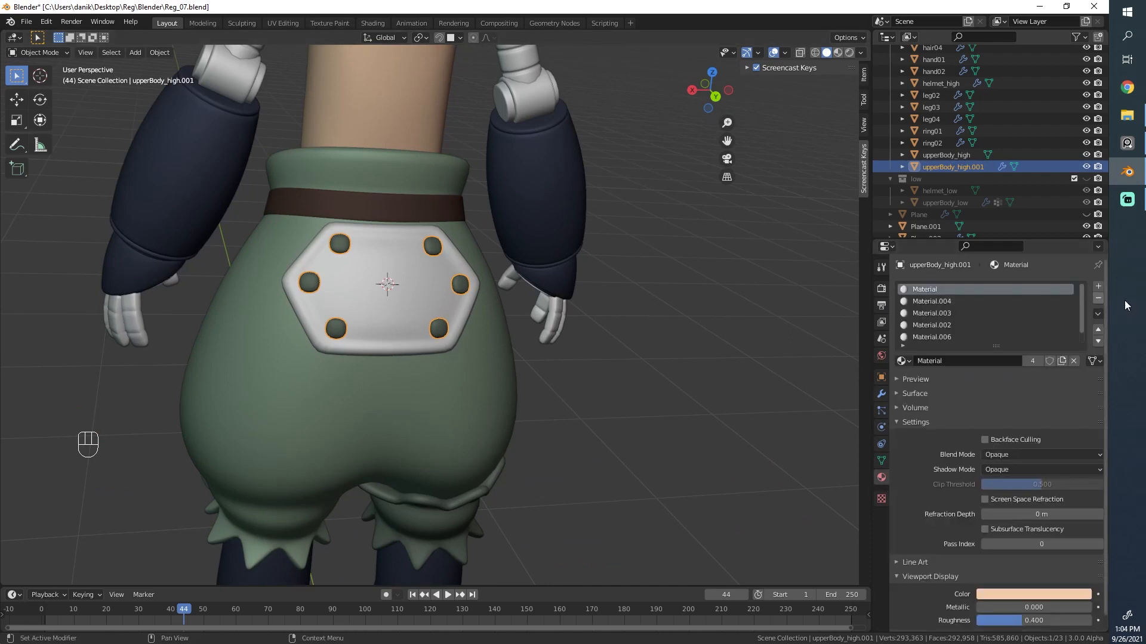
pyautogui.click(1006, 300)
pyautogui.click(991, 311)
pyautogui.click(1014, 289)
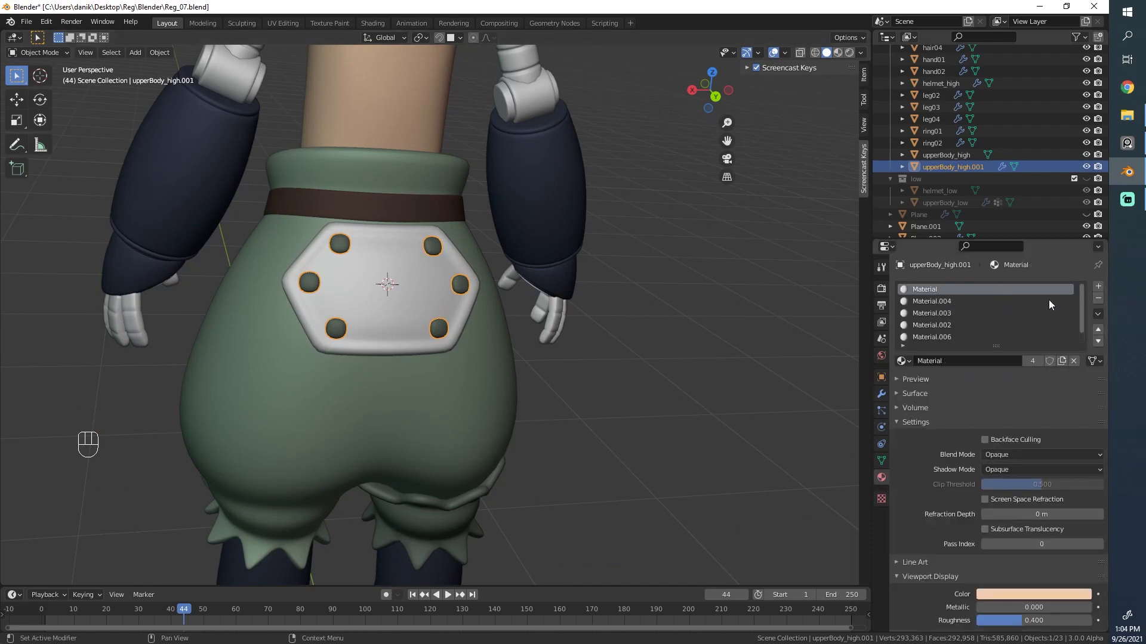
pyautogui.click(1097, 298)
pyautogui.click(976, 303)
pyautogui.click(1097, 298)
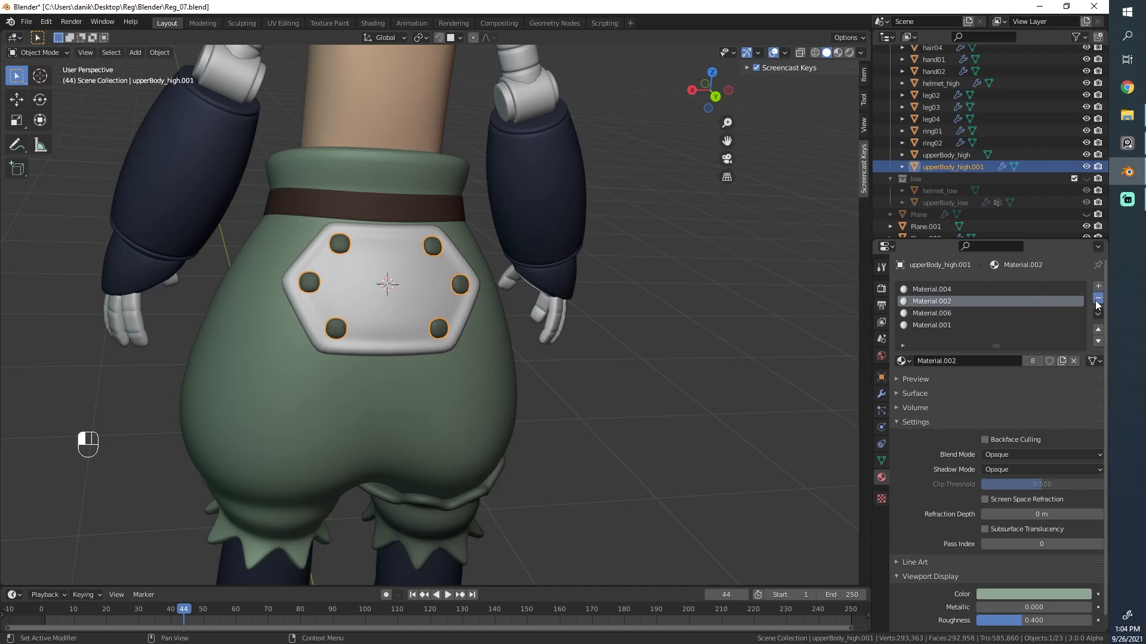
pyautogui.click(1096, 298)
pyautogui.hotkey('alt', 'a')
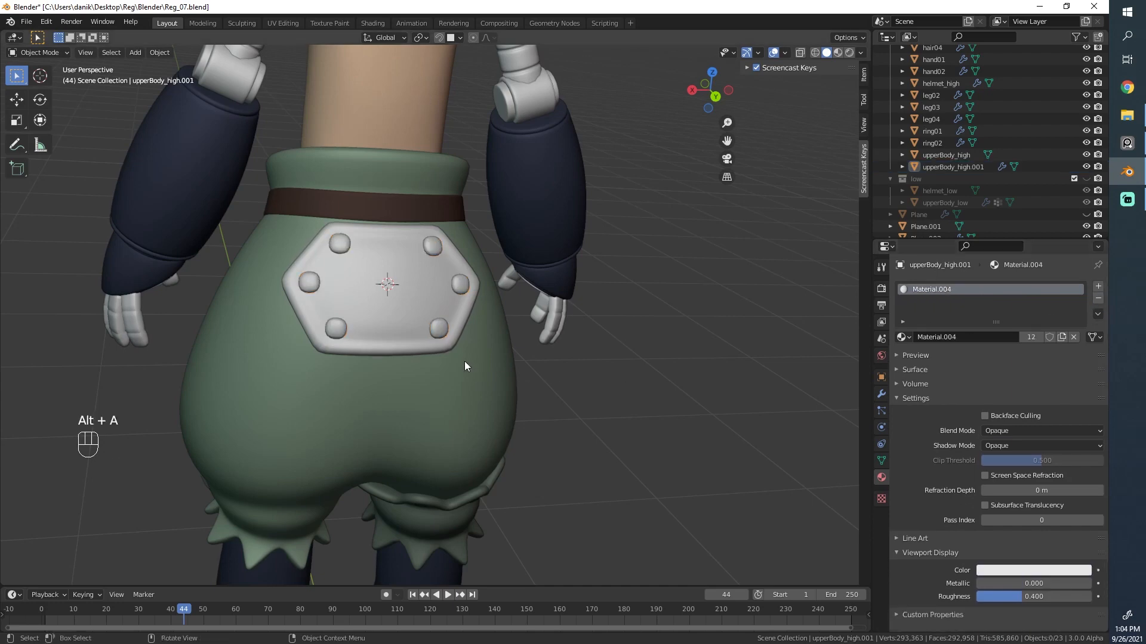
# Step: Review the riveted patch and the whole character from the back, side and front
pyautogui.scroll(-3, 418, 367)
pyautogui.moveTo(289, 376); pyautogui.dragTo(429, 377, button='middle')
pyautogui.scroll(-3, 429, 377)
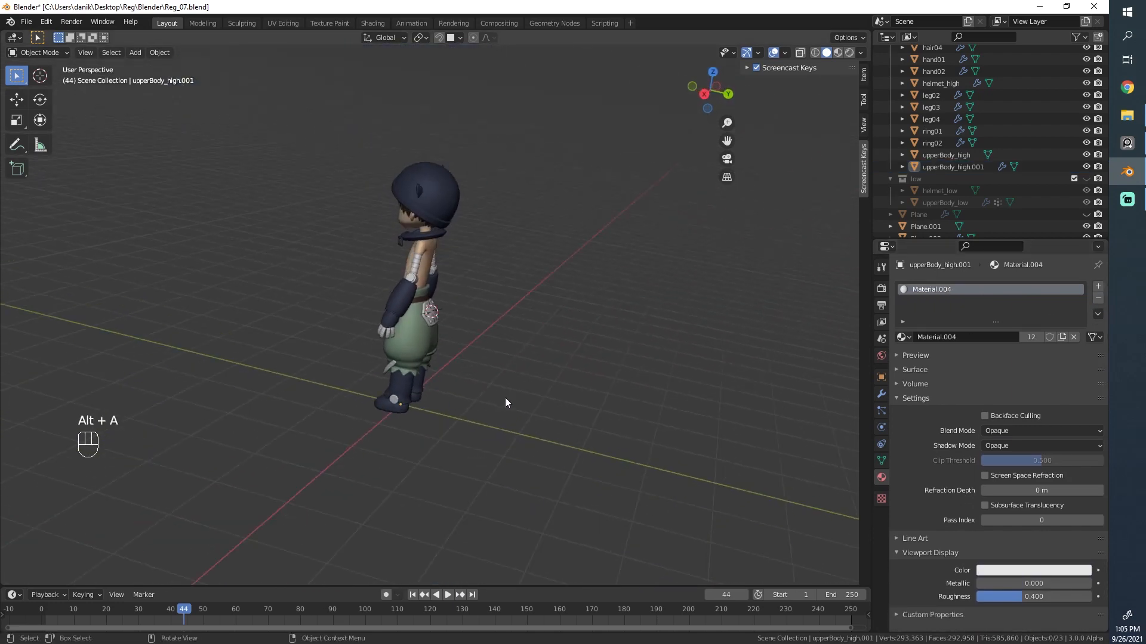
pyautogui.moveTo(505, 397); pyautogui.dragTo(632, 356, button='middle')
pyautogui.scroll(5, 432, 321)
pyautogui.moveTo(432, 321); pyautogui.dragTo(261, 292, button='middle')
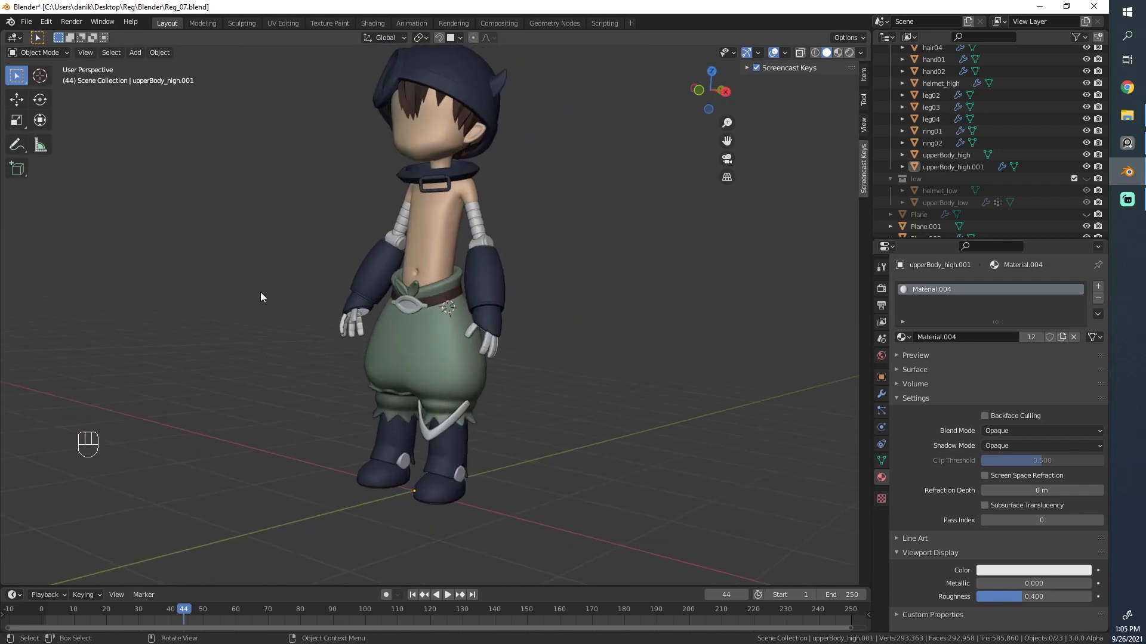
pyautogui.scroll(5, 261, 295)
# Step: Try Material.005 on the V-shaped strip Plane.001 at the shorts' leg hem, and settle on the green Material.002
pyautogui.click(460, 509)
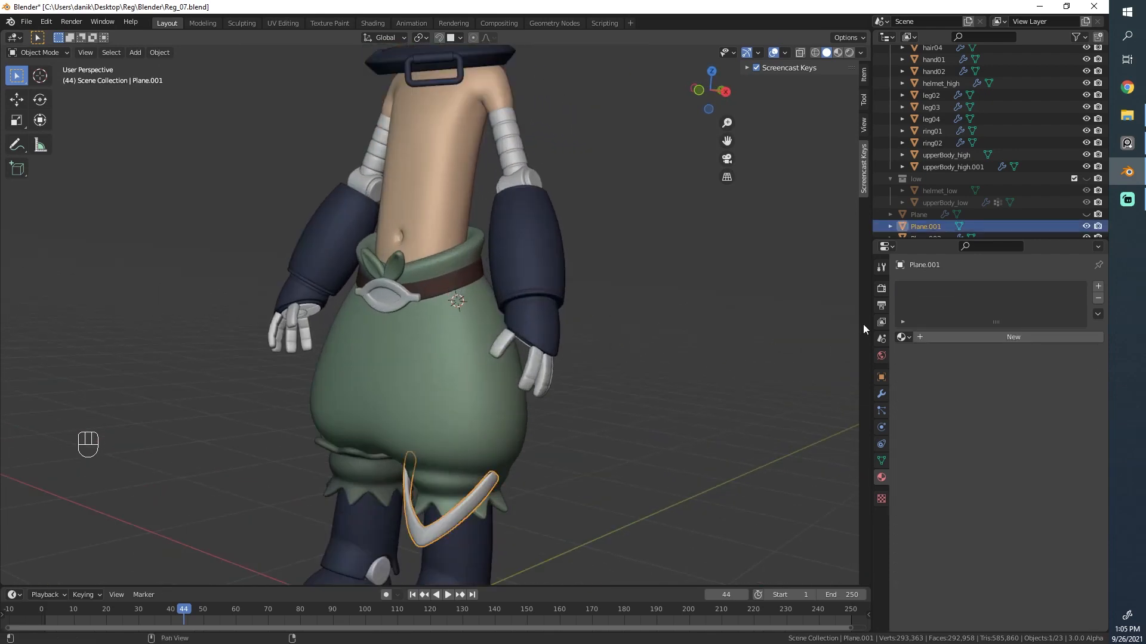
pyautogui.click(903, 338)
pyautogui.click(929, 411)
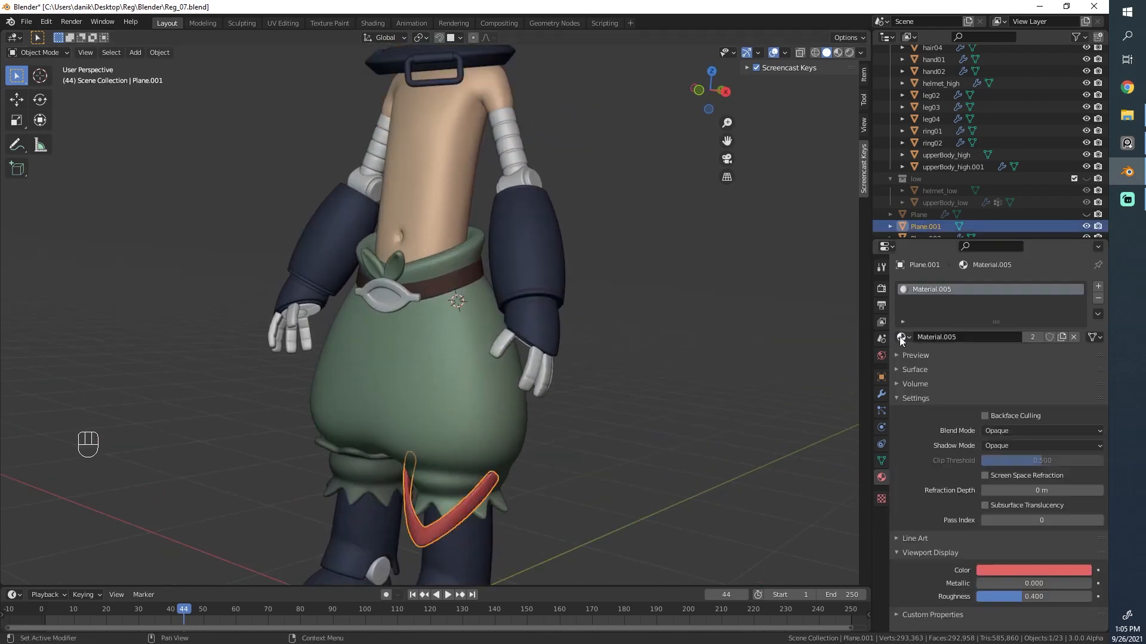
pyautogui.click(901, 337)
pyautogui.click(922, 401)
pyautogui.click(901, 337)
pyautogui.click(920, 382)
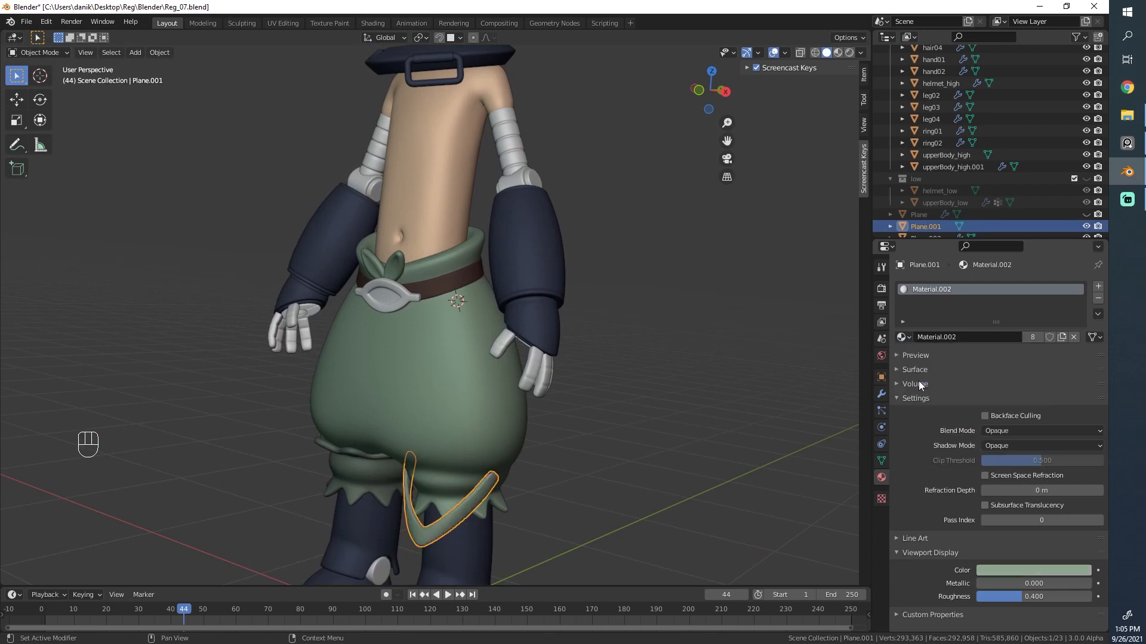
# Step: Assign the dark blue Material.001 to the V-shaped strip Plane.001 at the shorts' leg hem and deselect everything
pyautogui.click(902, 338)
pyautogui.click(911, 366)
pyautogui.hotkey('alt', 'a')
pyautogui.scroll(-4, 417, 367)
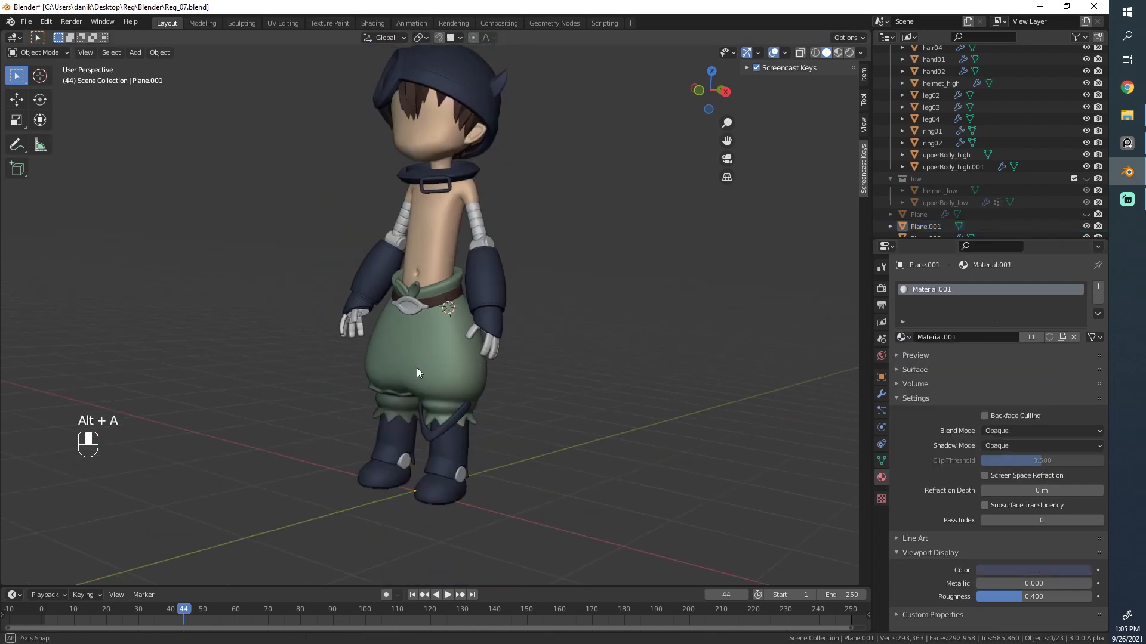
# Step: Review the whole character from the front, side and below, checking the belt buckle, elbow joint, hands and boot soles
pyautogui.keyDown('alt'); pyautogui.moveTo(416, 368); pyautogui.dragTo(551, 369, button='middle'); pyautogui.keyUp('alt')
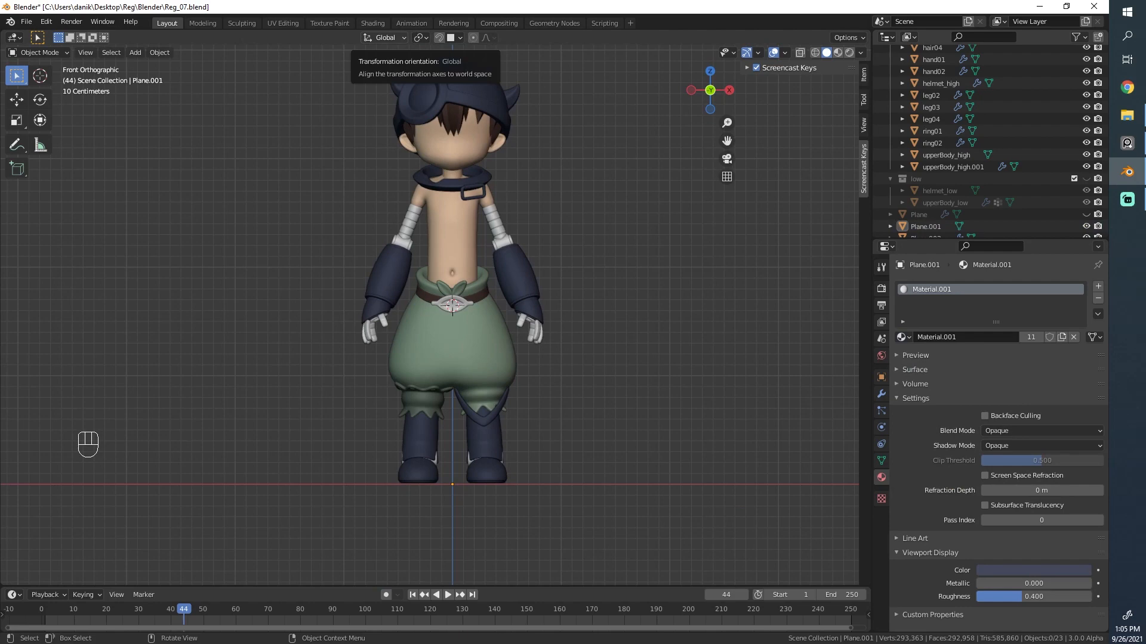
pyautogui.scroll(6, 339, 340)
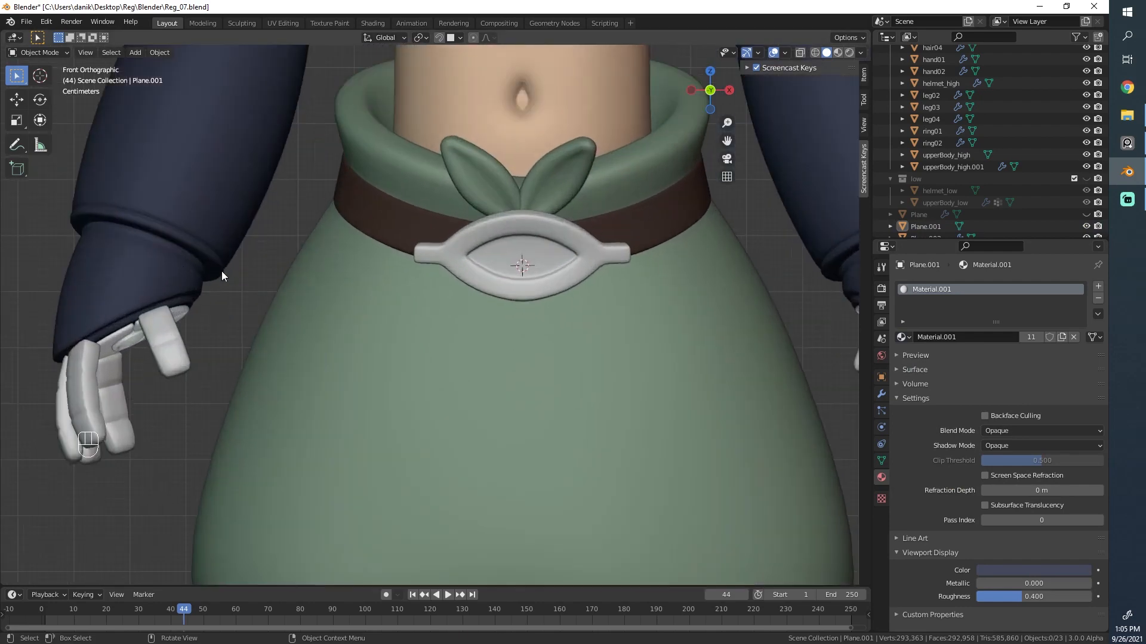
pyautogui.moveTo(221, 271); pyautogui.dragTo(477, 278, button='middle')
pyautogui.scroll(-3, 617, 276)
pyautogui.scroll(2, 570, 248)
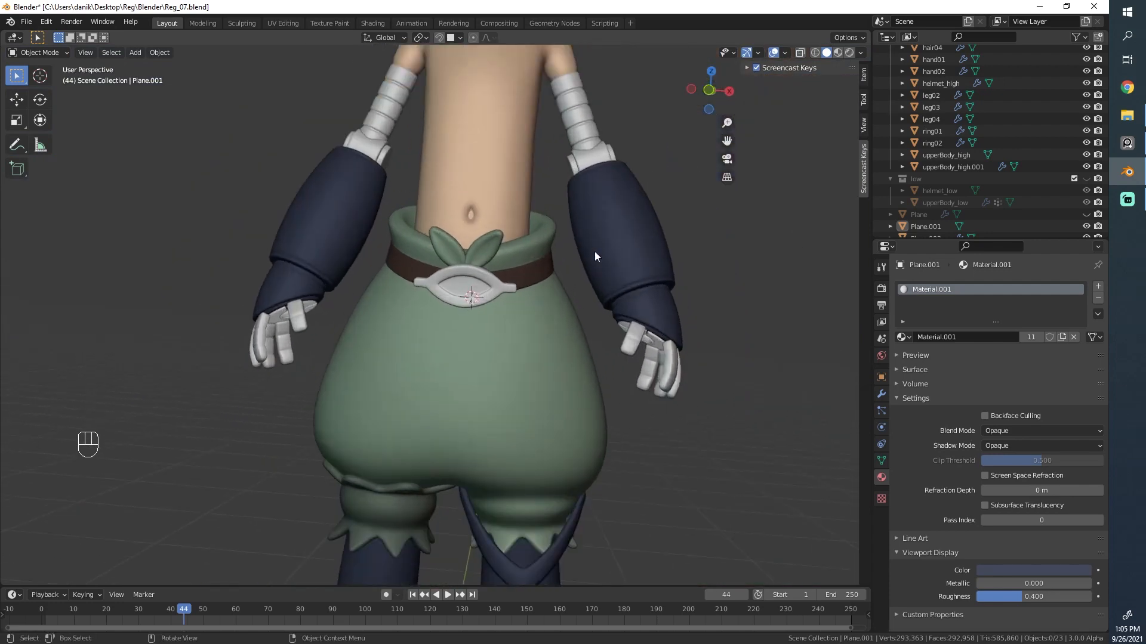
pyautogui.moveTo(238, 249); pyautogui.dragTo(485, 328, button='middle')
pyautogui.scroll(5, 529, 324)
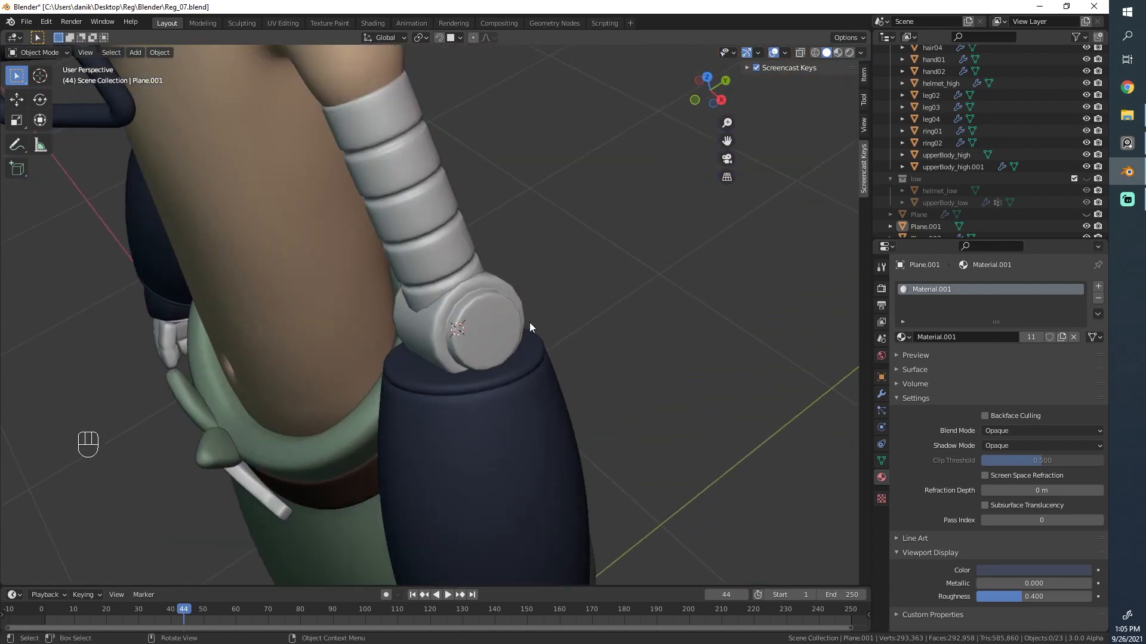
pyautogui.scroll(-5, 518, 319)
pyautogui.moveTo(450, 375); pyautogui.dragTo(634, 397, button='middle')
pyautogui.scroll(4, 556, 288)
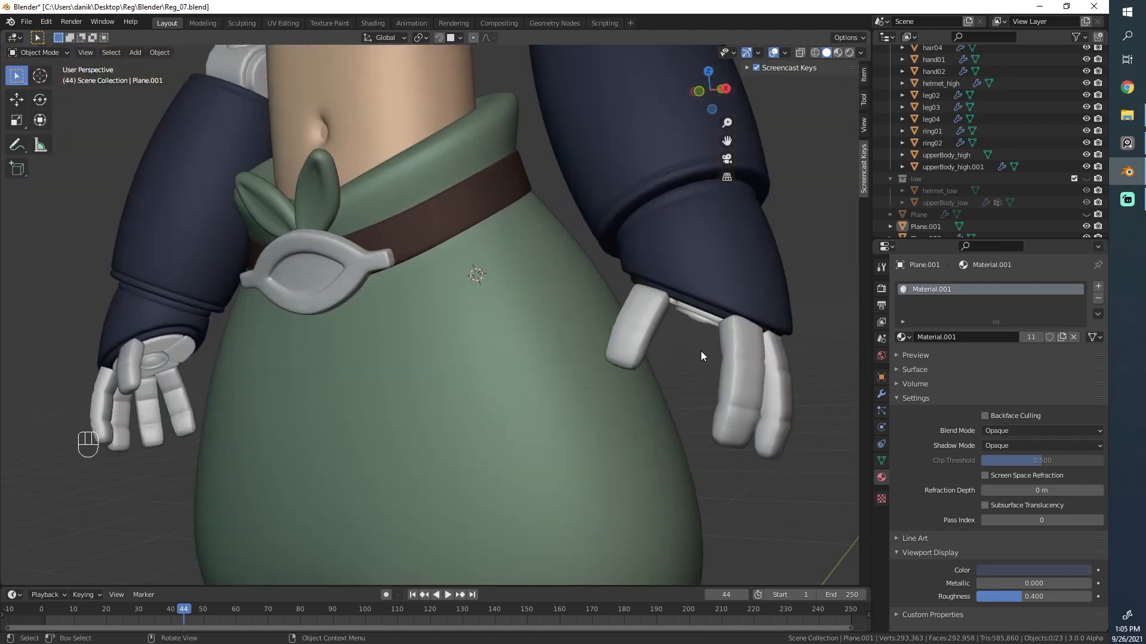
pyautogui.moveTo(500, 314); pyautogui.dragTo(384, 121, button='middle')
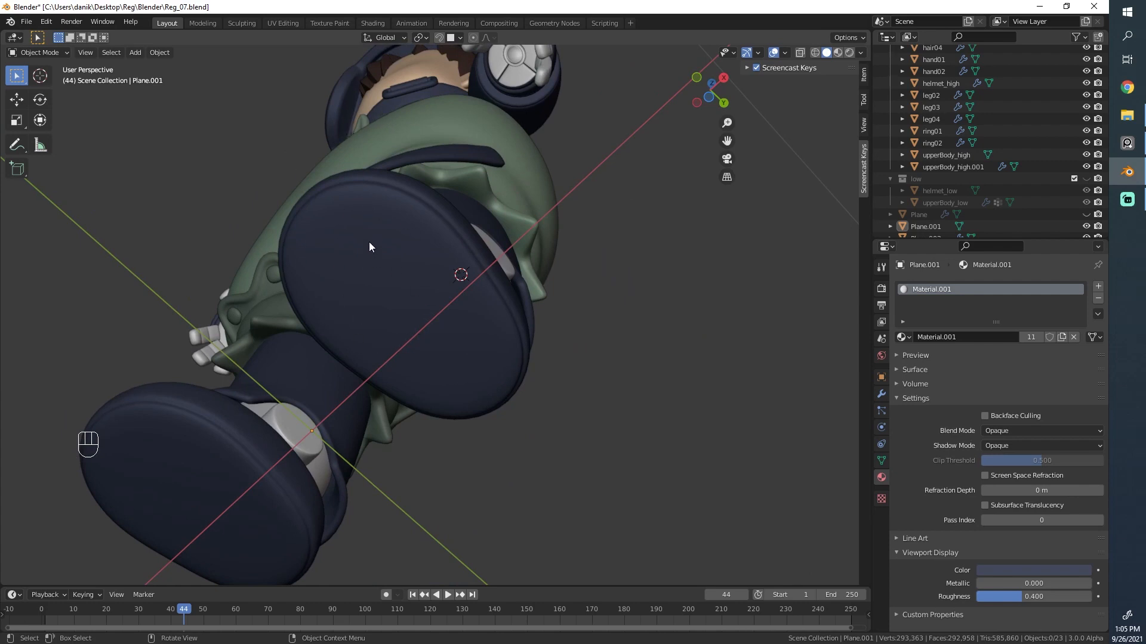
pyautogui.scroll(-2, 370, 236)
pyautogui.moveTo(436, 199); pyautogui.dragTo(489, 275, button='middle')
pyautogui.scroll(-3, 406, 290)
pyautogui.moveTo(406, 290); pyautogui.dragTo(506, 281, button='middle')
pyautogui.scroll(1, 507, 281)
pyautogui.keyDown('shift'); pyautogui.moveTo(676, 273); pyautogui.dragTo(613, 264, button='middle'); pyautogui.keyUp('shift')
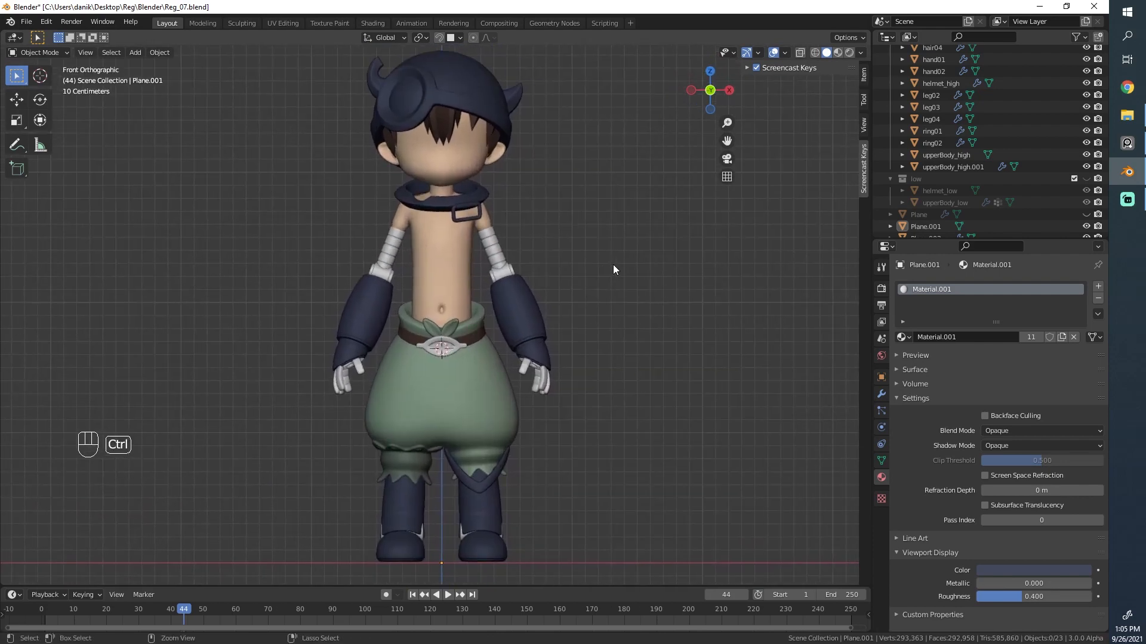
# Step: Save Reg_07.blend and open the recent file Test01.blend
pyautogui.hotkey('ctrl', 's')
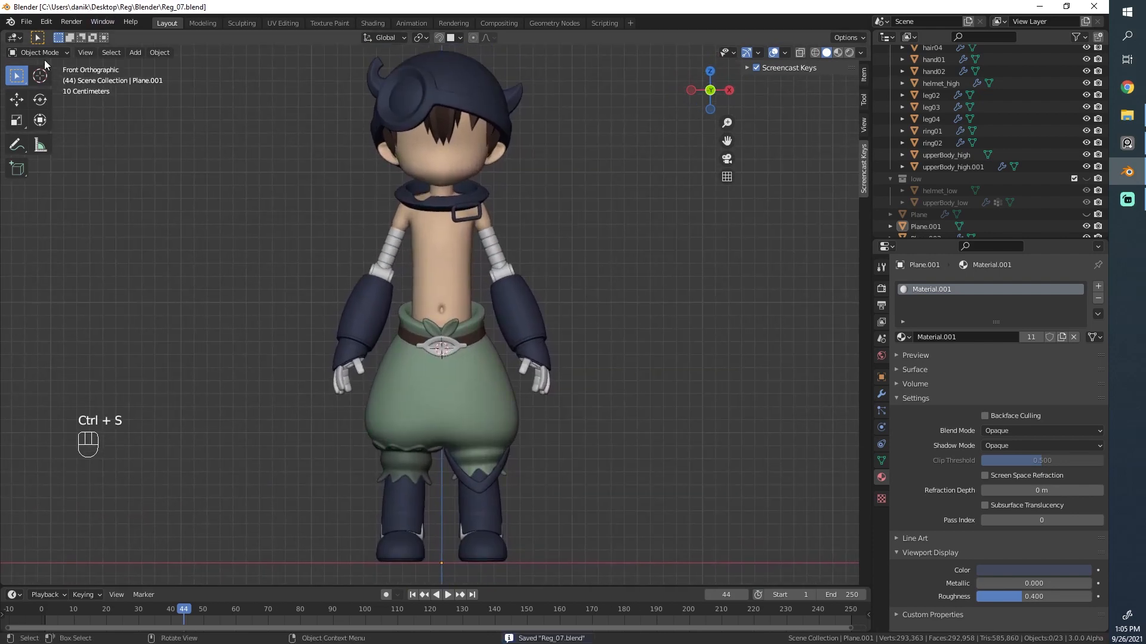
pyautogui.click(34, 22)
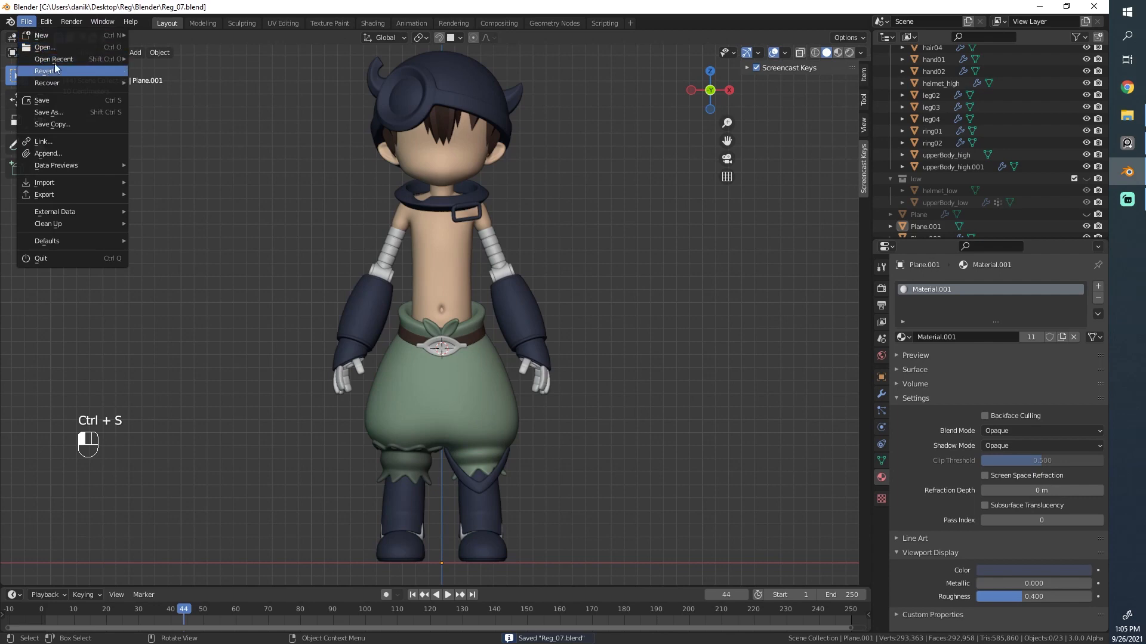
pyautogui.moveTo(58, 59)
pyautogui.click(179, 70)
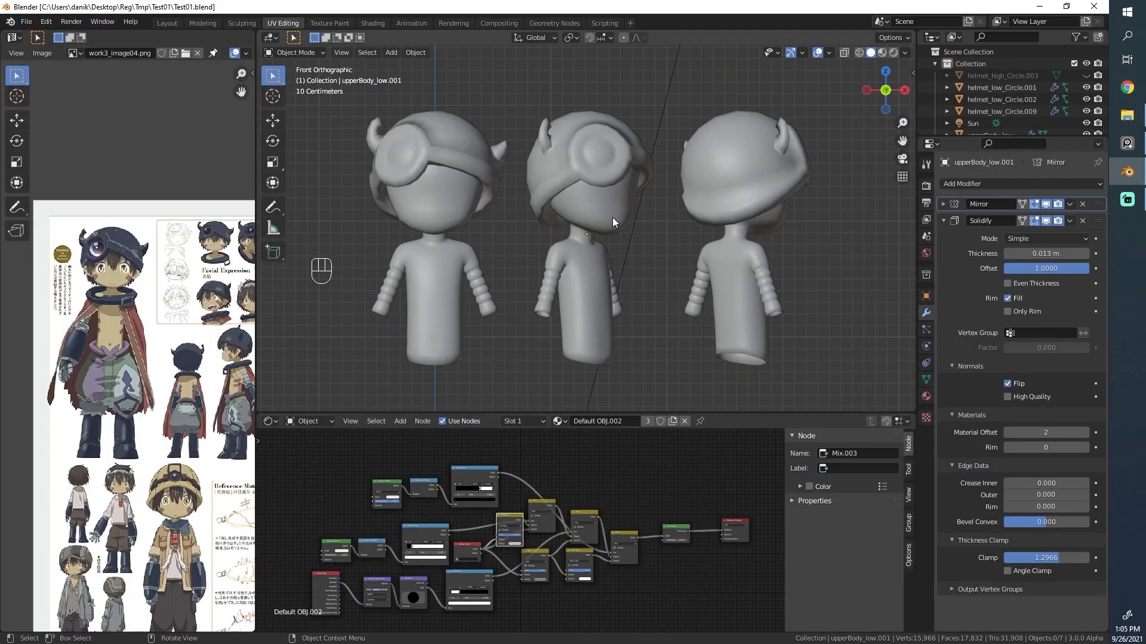
# Step: Switch the 3D viewport to Rendered shading to display the three test figures with their toon materials
pyautogui.press('z')
pyautogui.click(540, 203)
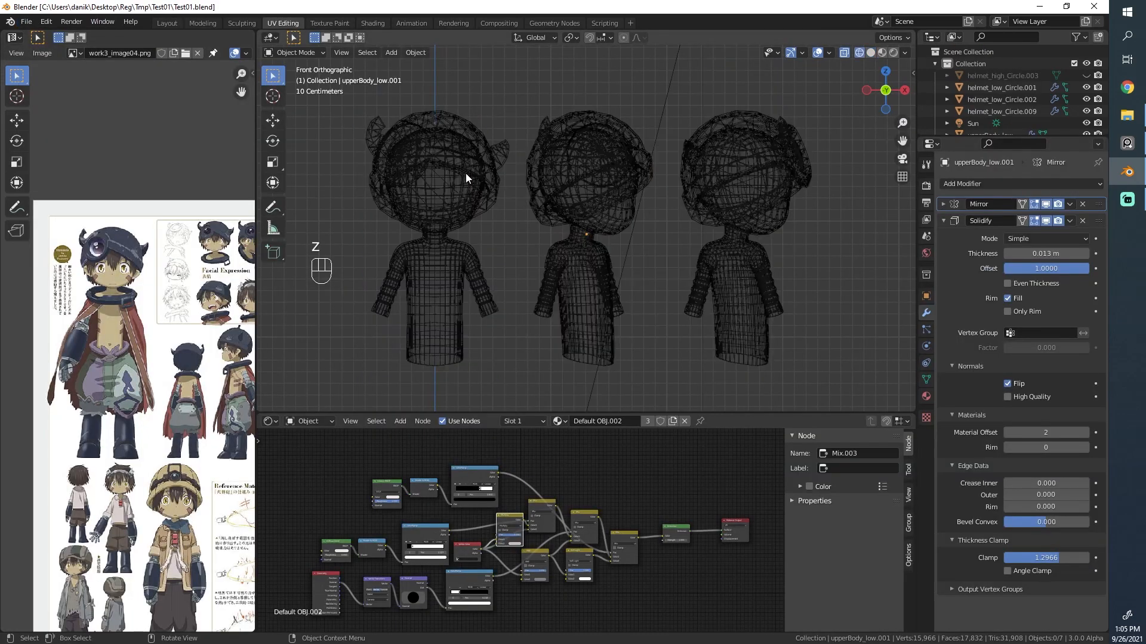
pyautogui.click(894, 52)
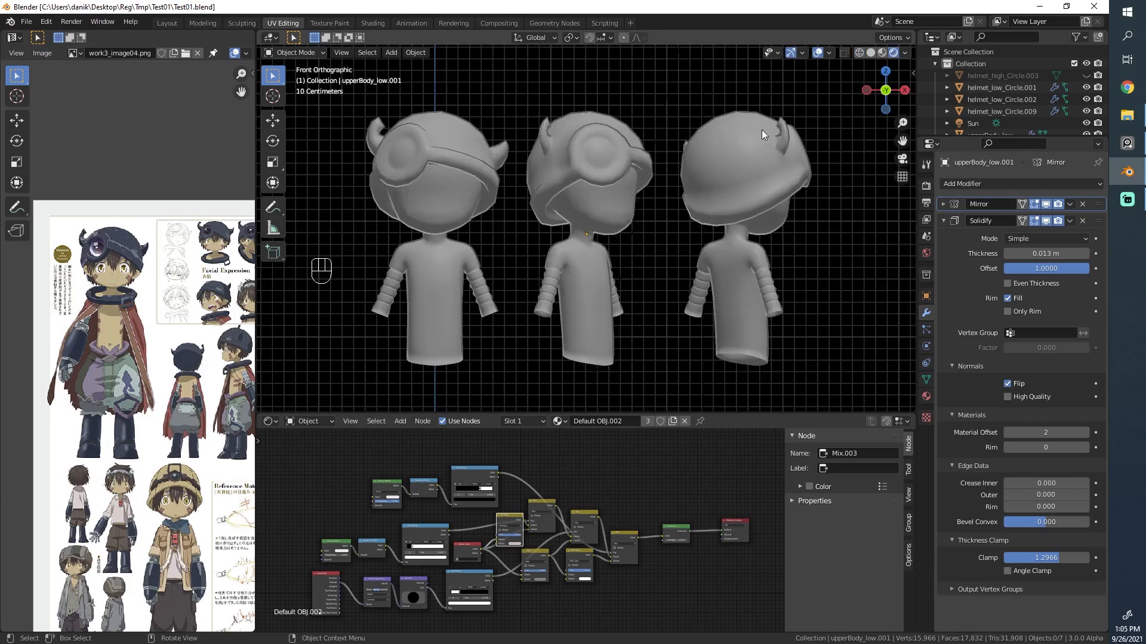
pyautogui.scroll(4, 606, 193)
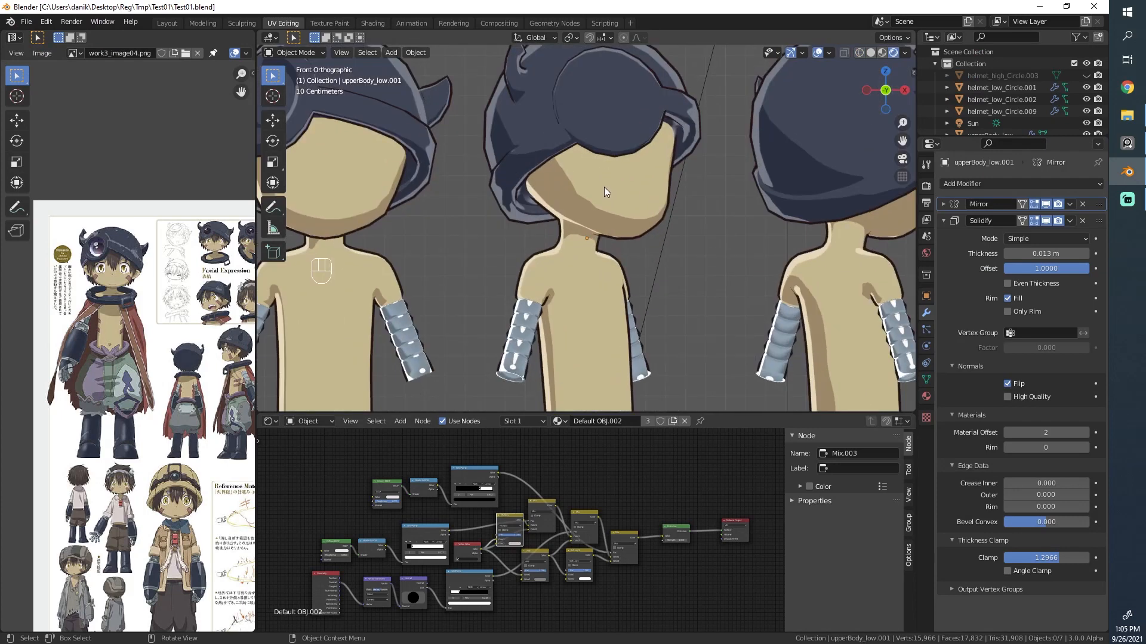
pyautogui.scroll(-3, 560, 253)
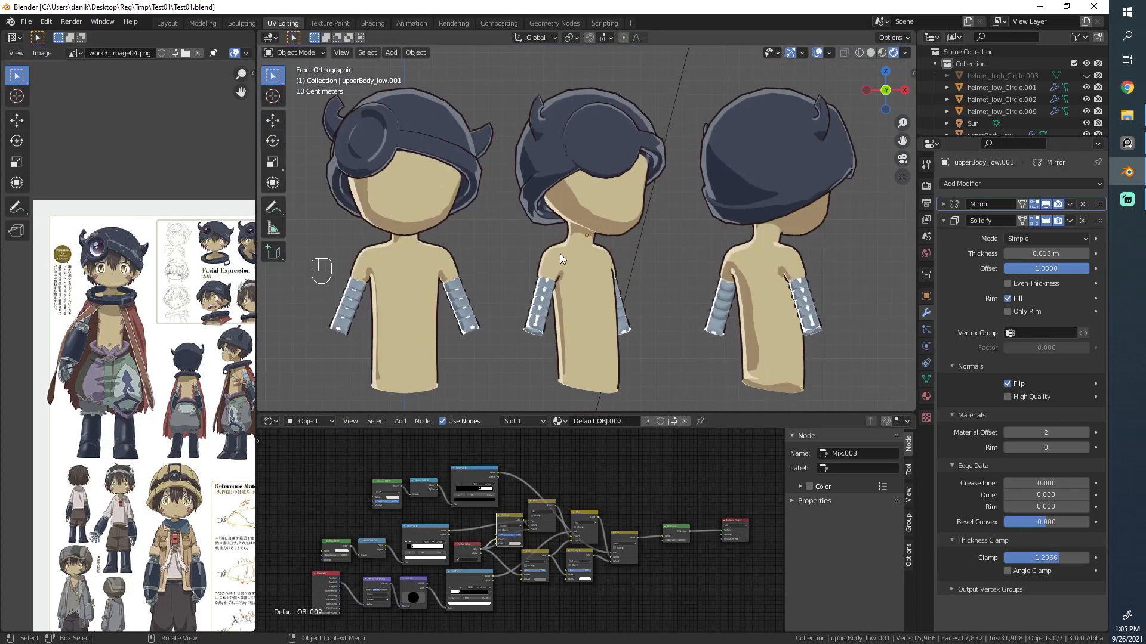
# Step: Examine the toon shading and outlines on the test figures' bodies and segmented arms from several angles
pyautogui.moveTo(501, 260); pyautogui.dragTo(578, 275, button='middle')
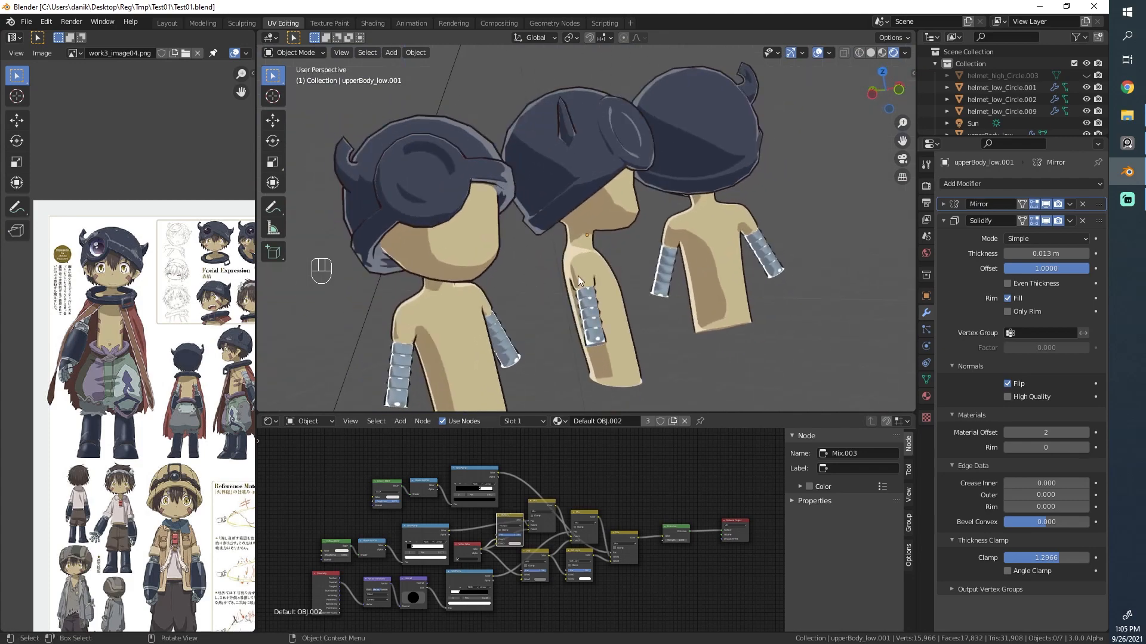
pyautogui.click(497, 271)
pyautogui.scroll(4, 638, 351)
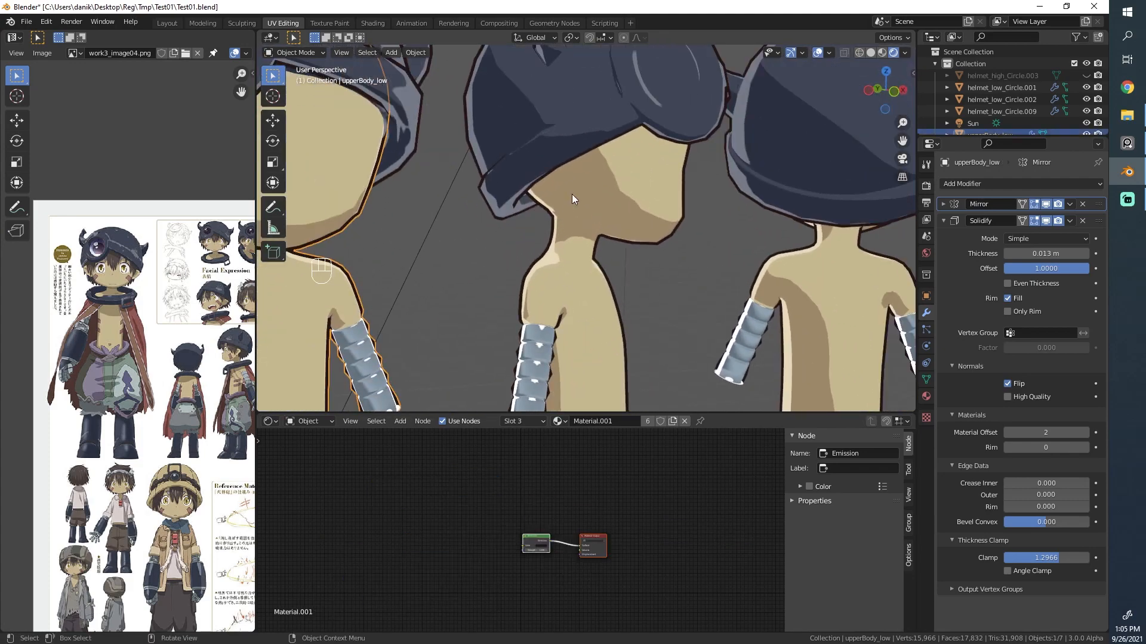
pyautogui.scroll(2, 528, 347)
pyautogui.scroll(2, 553, 206)
pyautogui.moveTo(554, 206); pyautogui.dragTo(536, 260, button='middle')
pyautogui.moveTo(496, 206); pyautogui.dragTo(492, 246, button='middle')
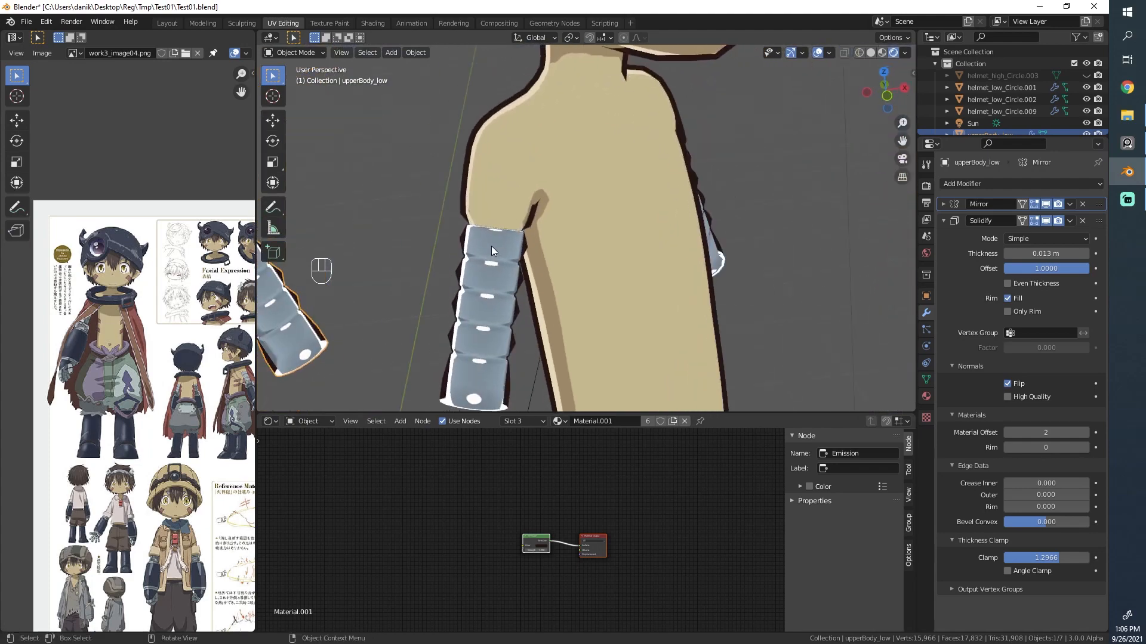
pyautogui.scroll(-5, 492, 246)
pyautogui.moveTo(714, 243); pyautogui.dragTo(646, 312, button='middle')
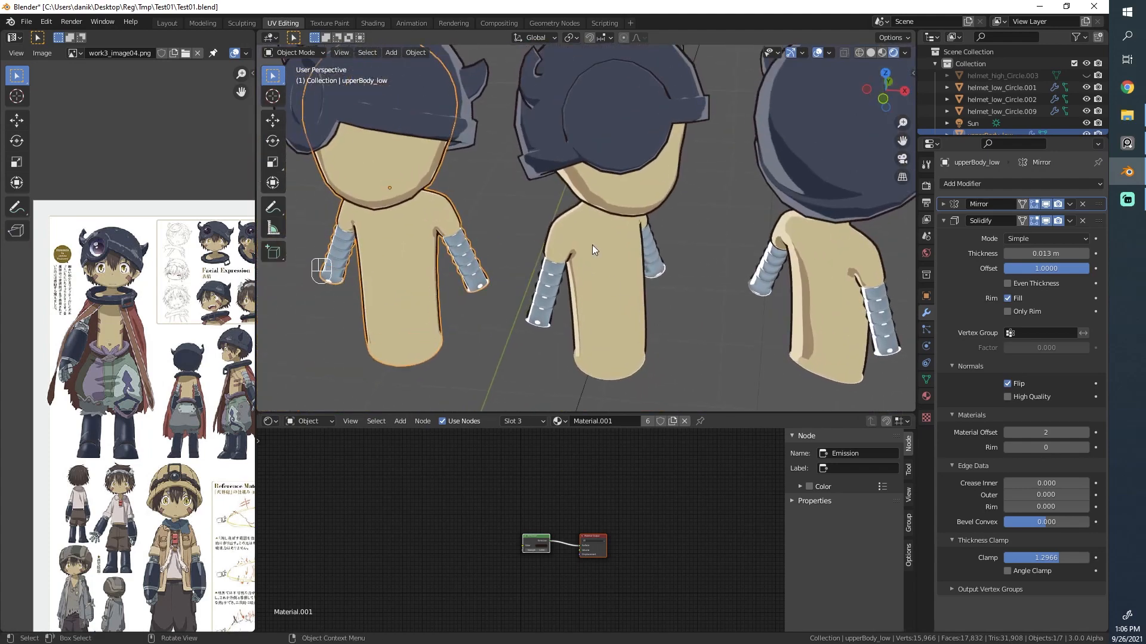
# Step: Examine the toon shading on helmet_low_Circle.001 and the other helmets from below, front and side
pyautogui.click(597, 146)
pyautogui.moveTo(597, 145); pyautogui.dragTo(422, 155, button='middle')
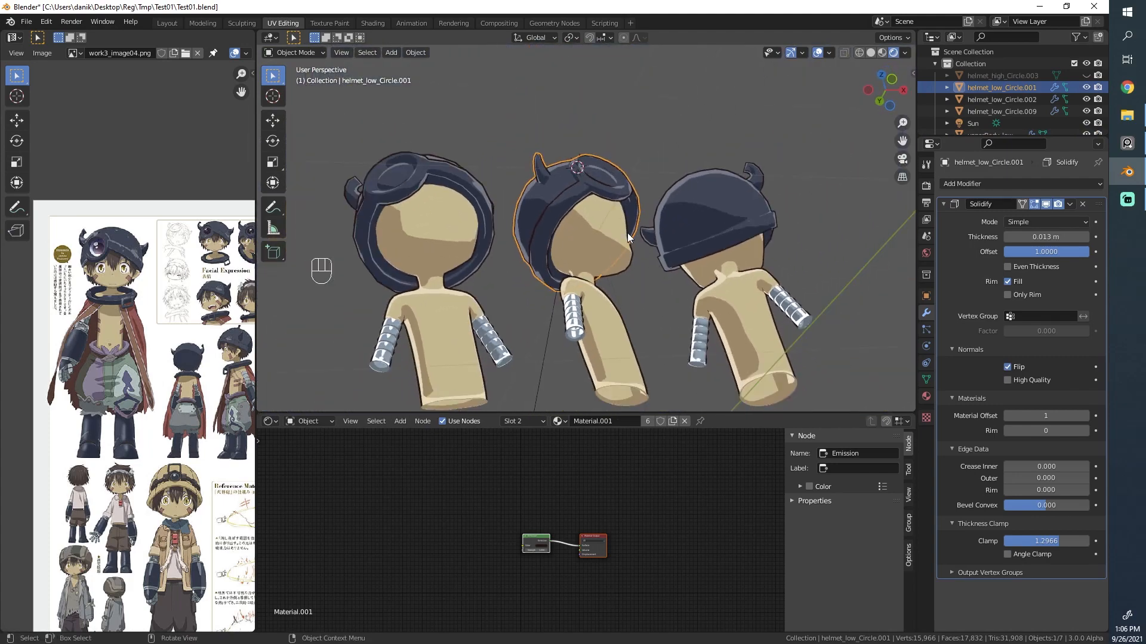
pyautogui.moveTo(628, 233); pyautogui.dragTo(652, 184, button='middle')
pyautogui.hotkey('alt', 'a')
pyautogui.scroll(-3, 525, 291)
pyautogui.moveTo(797, 232); pyautogui.dragTo(568, 181, button='middle')
pyautogui.click(568, 181)
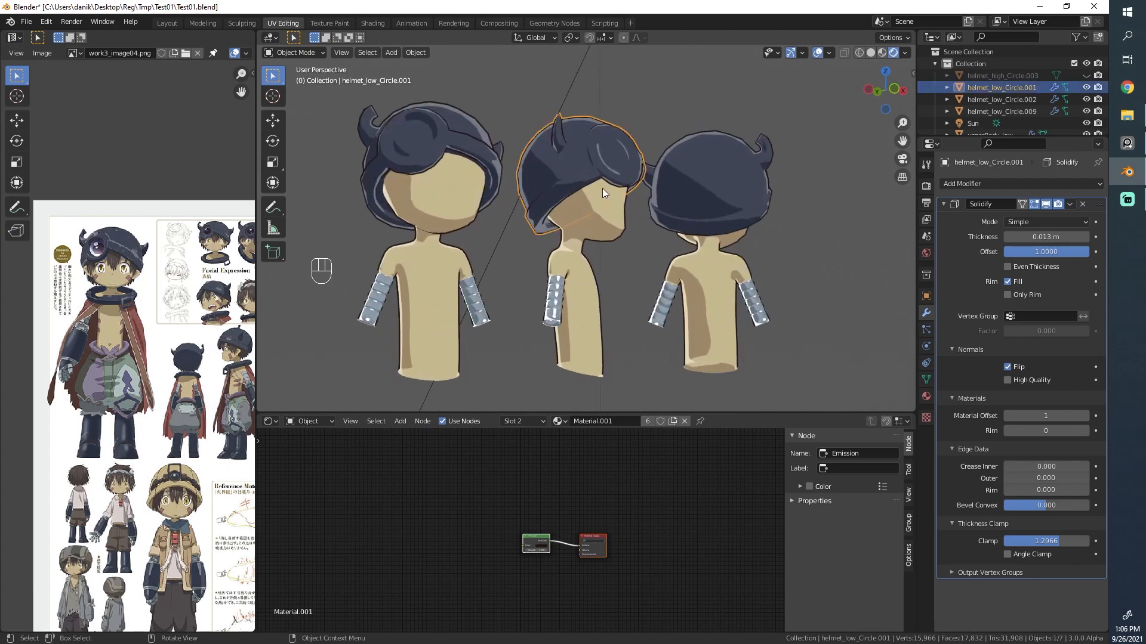
pyautogui.scroll(-2, 681, 204)
pyautogui.moveTo(679, 209); pyautogui.dragTo(639, 217, button='middle')
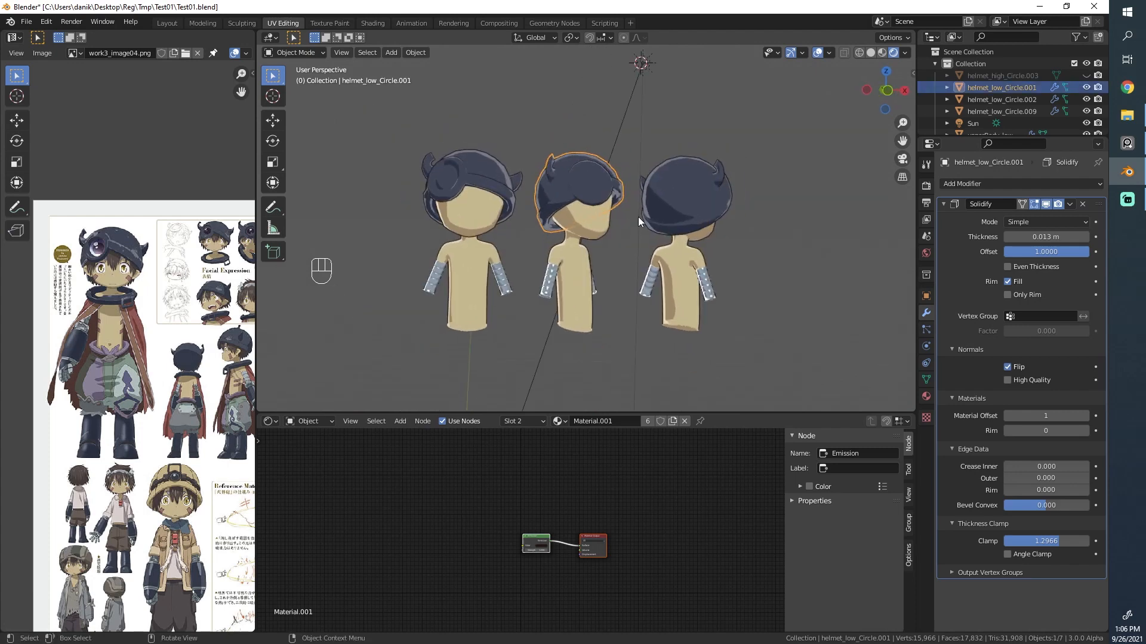
pyautogui.moveTo(542, 229); pyautogui.dragTo(592, 220, button='middle')
# Step: Select the middle body upperBody_low.001 and enlarge the shader node editor showing its Default OBJ.002 material
pyautogui.click(593, 224)
pyautogui.moveTo(477, 535); pyautogui.dragTo(476, 485, button='middle')
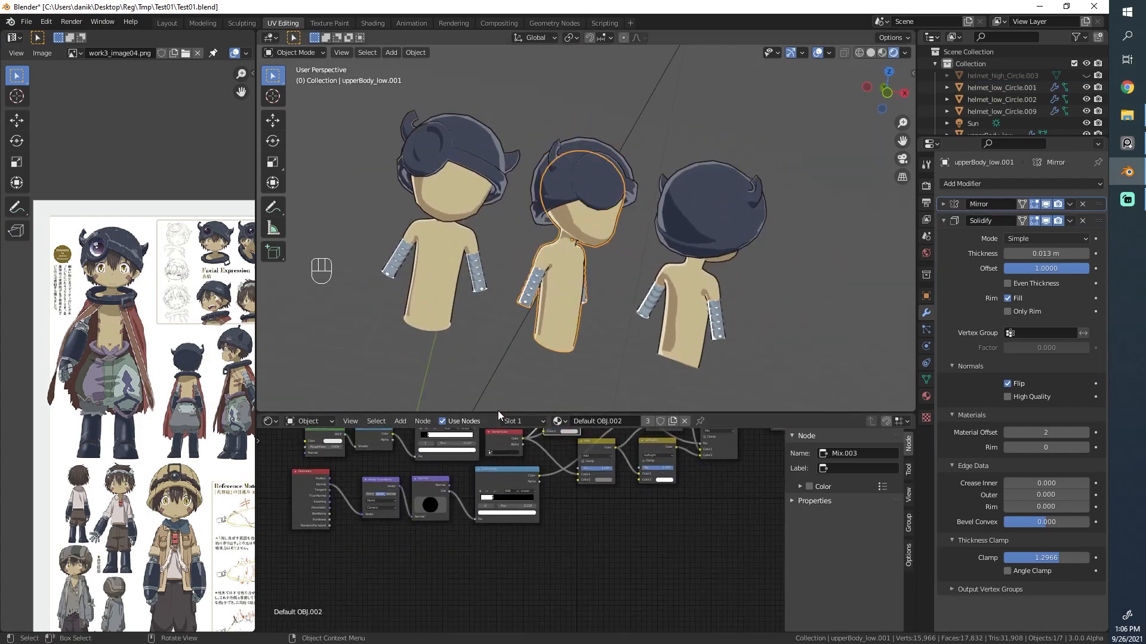
pyautogui.moveTo(497, 412); pyautogui.dragTo(513, 236)
pyautogui.scroll(3, 466, 376)
# Step: Examine the Default OBJ.002 node tree, from the Diffuse BSDF, Geometry and ColorRamp nodes to the Mix and Emission nodes
pyautogui.moveTo(466, 376); pyautogui.dragTo(612, 472, button='middle')
pyautogui.scroll(4, 574, 504)
pyautogui.scroll(1, 676, 488)
pyautogui.moveTo(689, 485); pyautogui.dragTo(424, 503, button='middle')
pyautogui.scroll(-1, 568, 508)
pyautogui.moveTo(669, 552); pyautogui.dragTo(481, 540, button='middle')
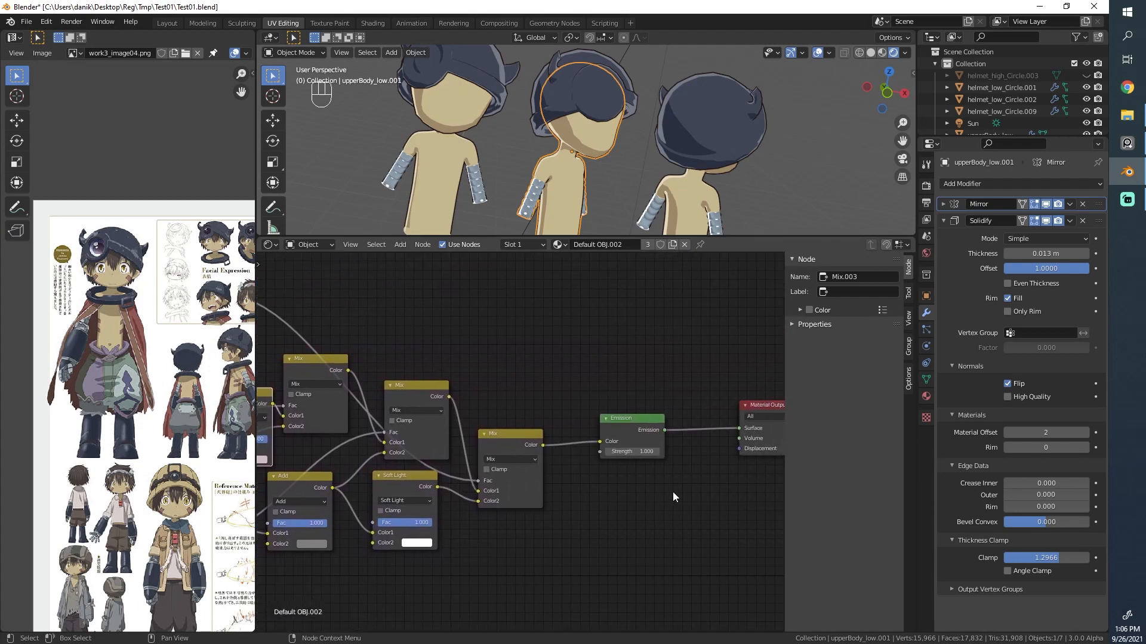
pyautogui.moveTo(672, 492); pyautogui.dragTo(574, 496, button='middle')
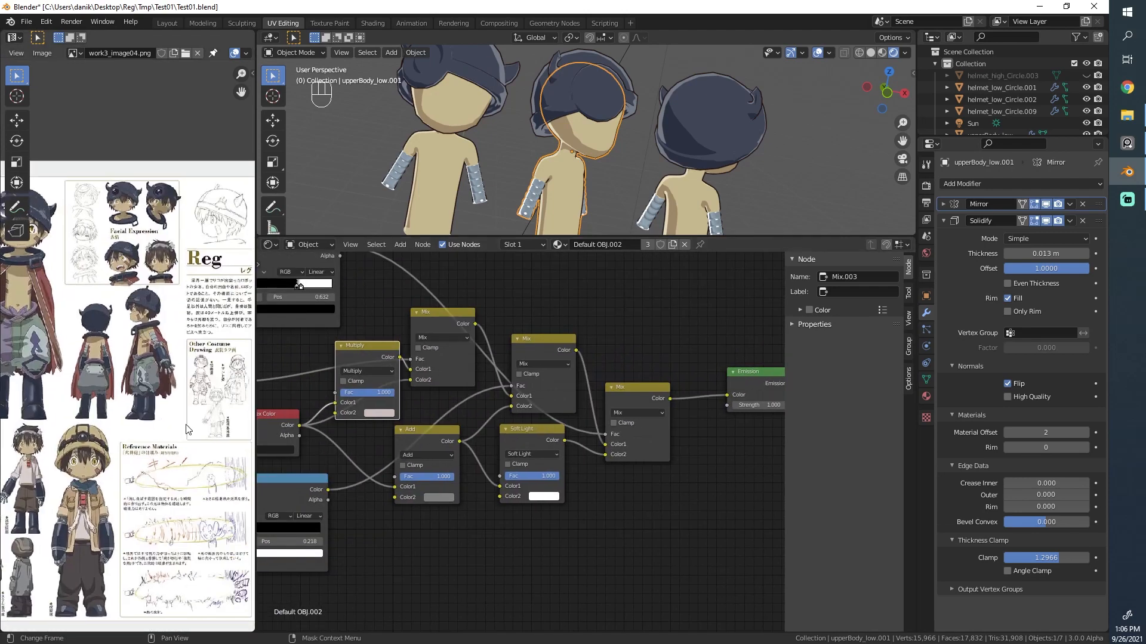
pyautogui.moveTo(592, 502); pyautogui.dragTo(782, 495, button='middle')
pyautogui.moveTo(409, 490); pyautogui.dragTo(531, 481, button='middle')
pyautogui.scroll(1, 531, 481)
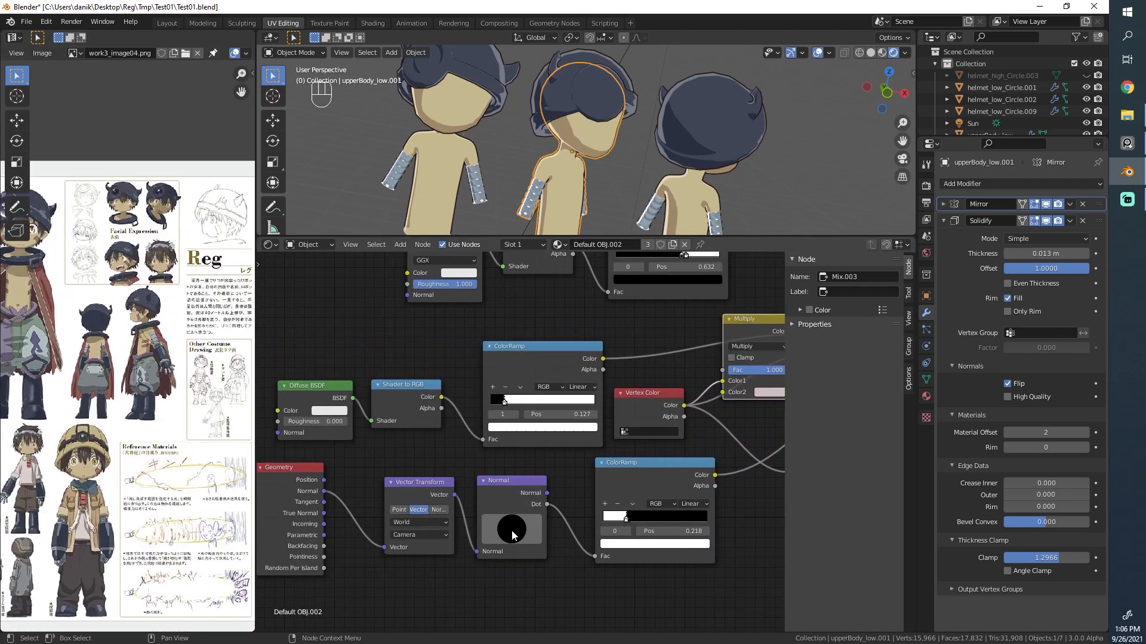
pyautogui.scroll(1, 529, 163)
pyautogui.scroll(2, 530, 162)
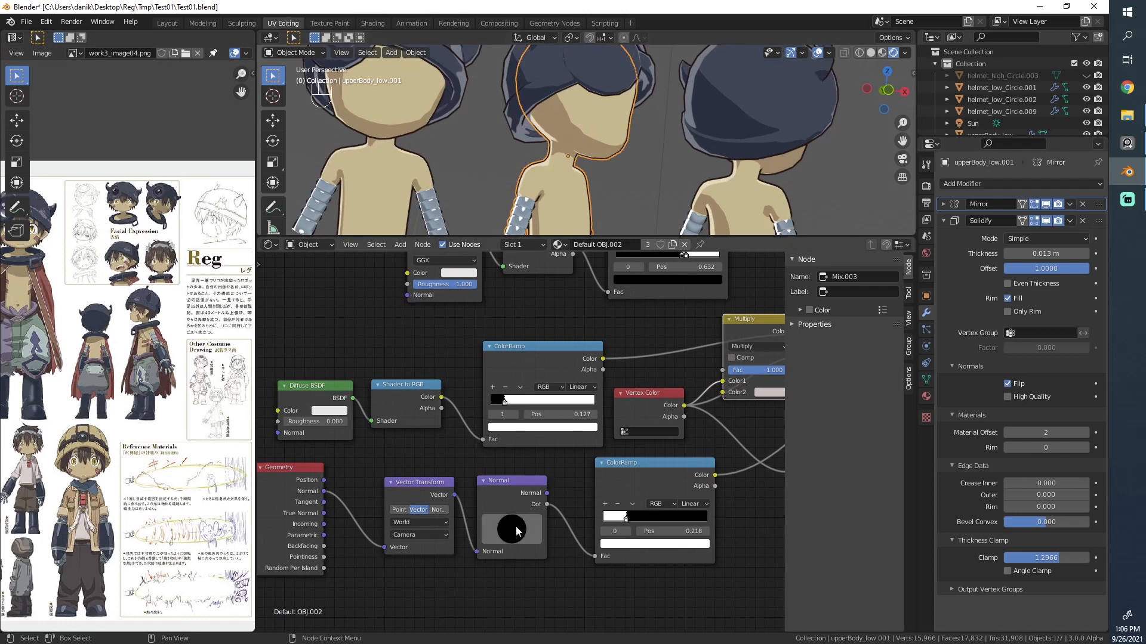
# Step: Try turning the direction sphere of the Normal node in Default OBJ.002 and check the shading on the figures
pyautogui.click(542, 535)
pyautogui.moveTo(542, 535)
pyautogui.mouseDown()
pyautogui.moveTo(511, 525)
pyautogui.moveTo(585, 519)
pyautogui.moveTo(441, 520)
pyautogui.moveTo(480, 518)
pyautogui.moveTo(474, 525)
pyautogui.mouseUp()
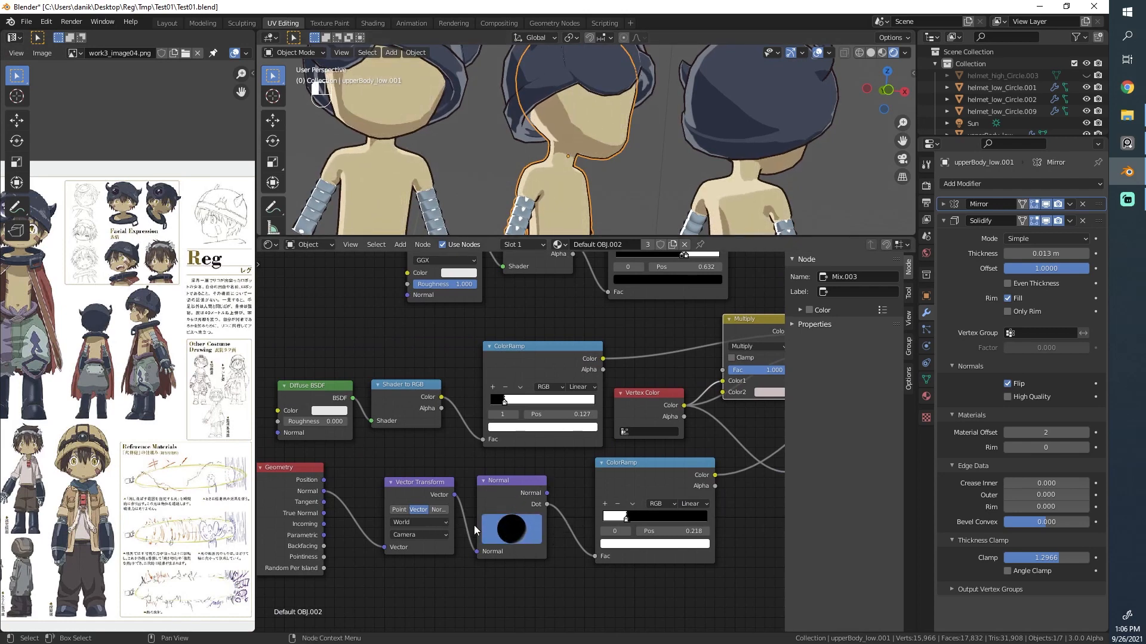
pyautogui.scroll(-3, 536, 136)
pyautogui.moveTo(535, 136)
pyautogui.mouseDown(button='middle')
pyautogui.moveTo(671, 130)
pyautogui.moveTo(480, 146)
pyautogui.mouseUp(button='middle')
pyautogui.moveTo(510, 528)
pyautogui.mouseDown()
pyautogui.moveTo(490, 532)
pyautogui.moveTo(573, 560)
pyautogui.moveTo(541, 553)
pyautogui.mouseUp()
pyautogui.scroll(-3, 610, 159)
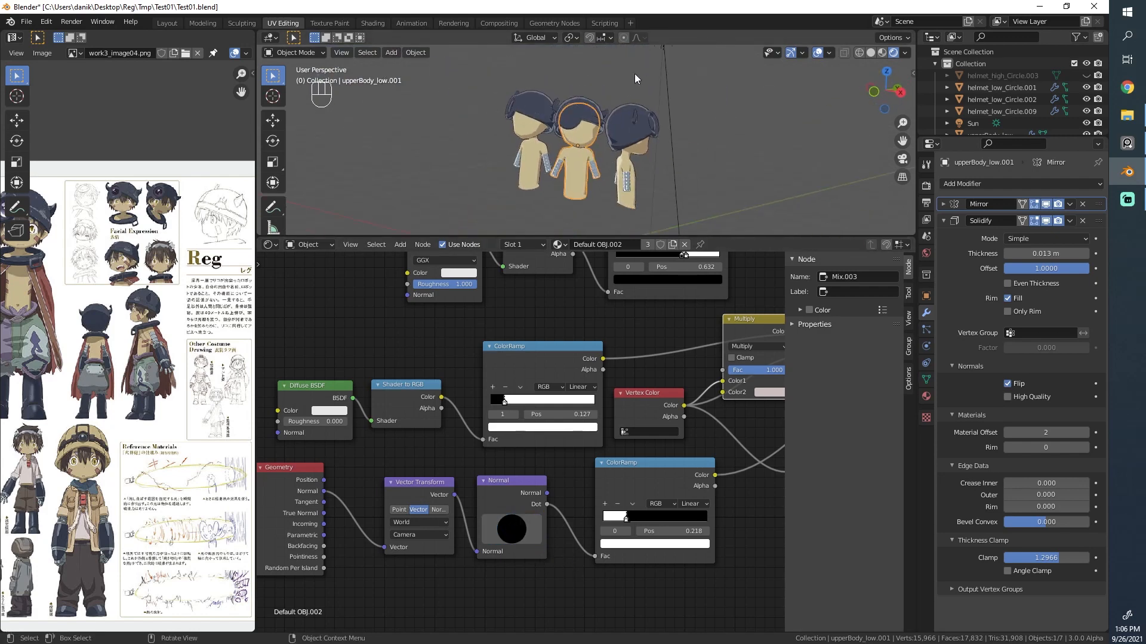
# Step: Rotate the Sun light 84.5° about the view axis to change the light direction on the figures
pyautogui.click(664, 70)
pyautogui.press('r')
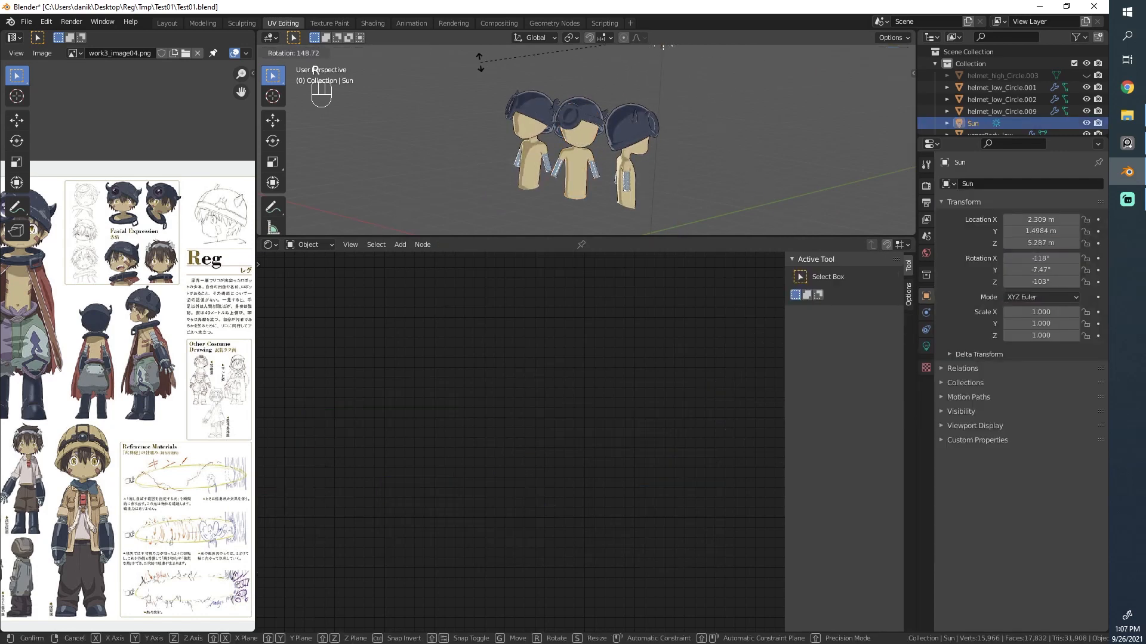
pyautogui.click(543, 137)
pyautogui.scroll(3, 543, 138)
pyautogui.keyDown('alt'); pyautogui.keyDown('shift'); pyautogui.moveTo(543, 139); pyautogui.dragTo(660, 152, button='middle'); pyautogui.keyUp('shift'); pyautogui.keyUp('alt')
# Step: Enlarge the 3D viewport and check the toon shadows on the three figures under the rotated Sun light
pyautogui.moveTo(643, 238); pyautogui.dragTo(664, 449)
pyautogui.scroll(3, 621, 213)
pyautogui.keyDown('alt'); pyautogui.moveTo(622, 214); pyautogui.dragTo(582, 189, button='middle'); pyautogui.keyUp('alt')
pyautogui.scroll(-4, 664, 174)
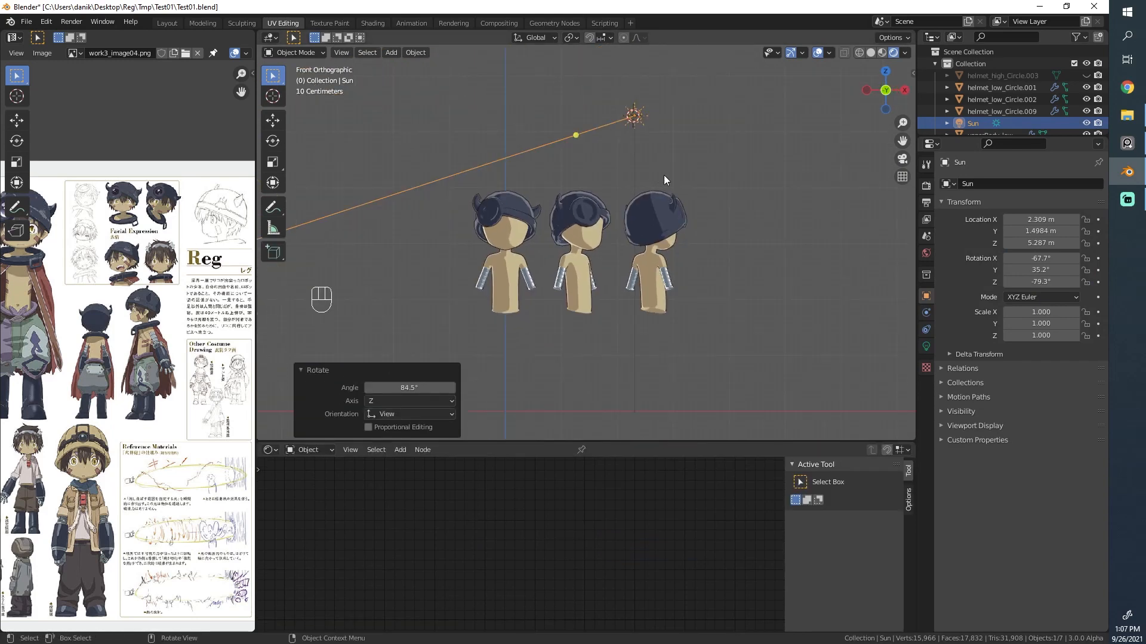
pyautogui.moveTo(664, 175); pyautogui.dragTo(416, 213, button='middle')
pyautogui.scroll(3, 647, 210)
pyautogui.scroll(3, 544, 232)
pyautogui.moveTo(544, 231); pyautogui.dragTo(509, 231, button='middle')
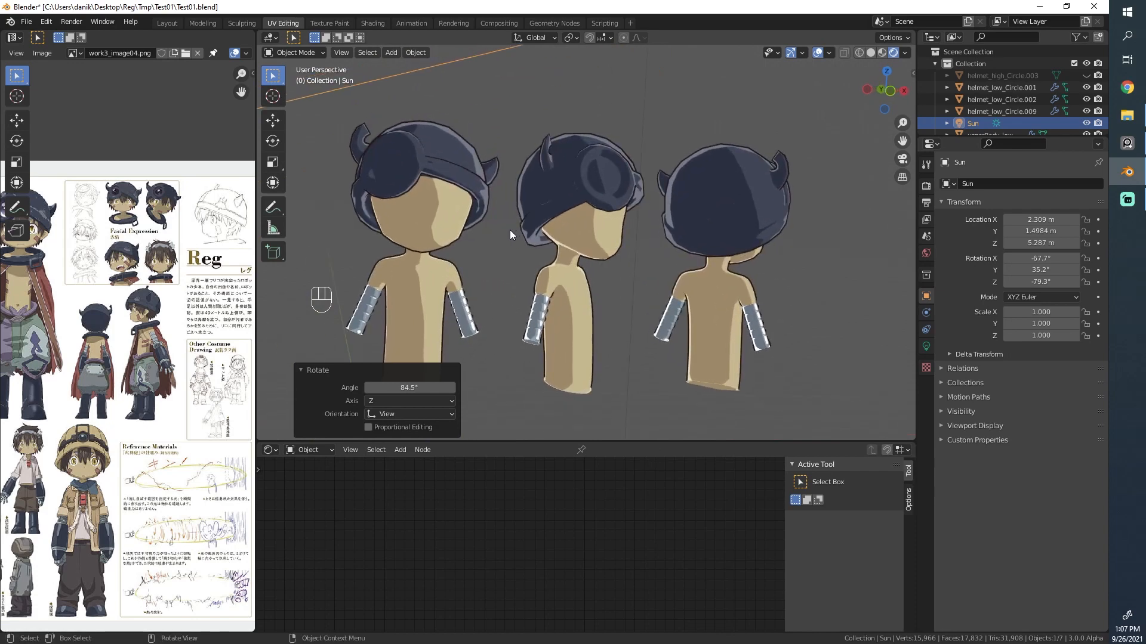
# Step: Reopen the recent file Reg_07.blend, discarding the changes made to Test01.blend
pyautogui.click(27, 21)
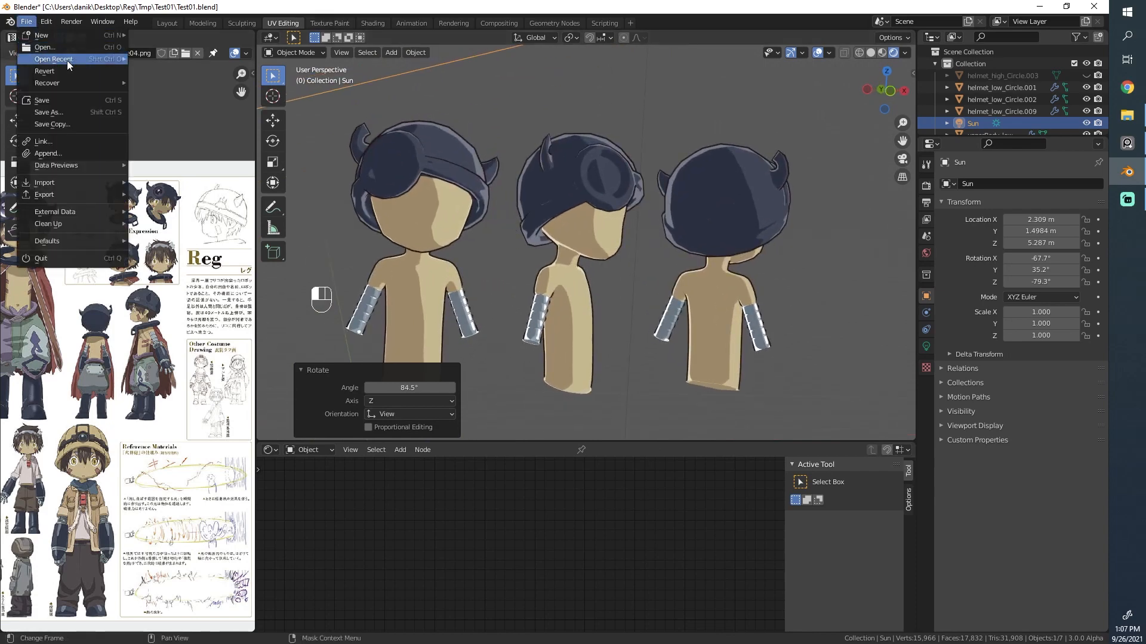
pyautogui.moveTo(67, 59)
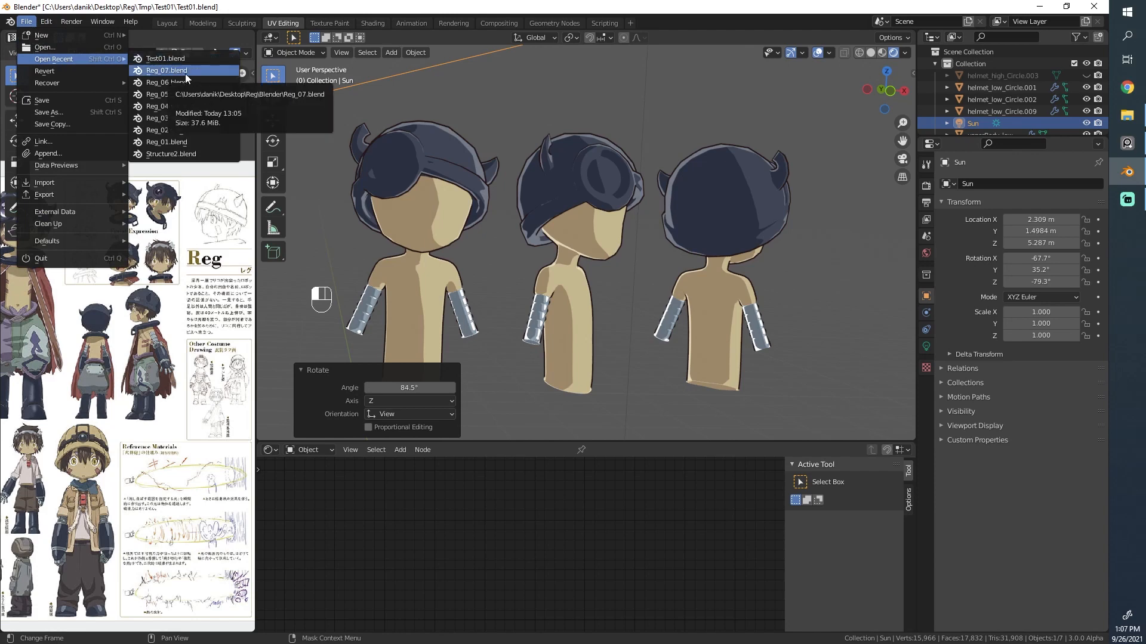
pyautogui.click(185, 72)
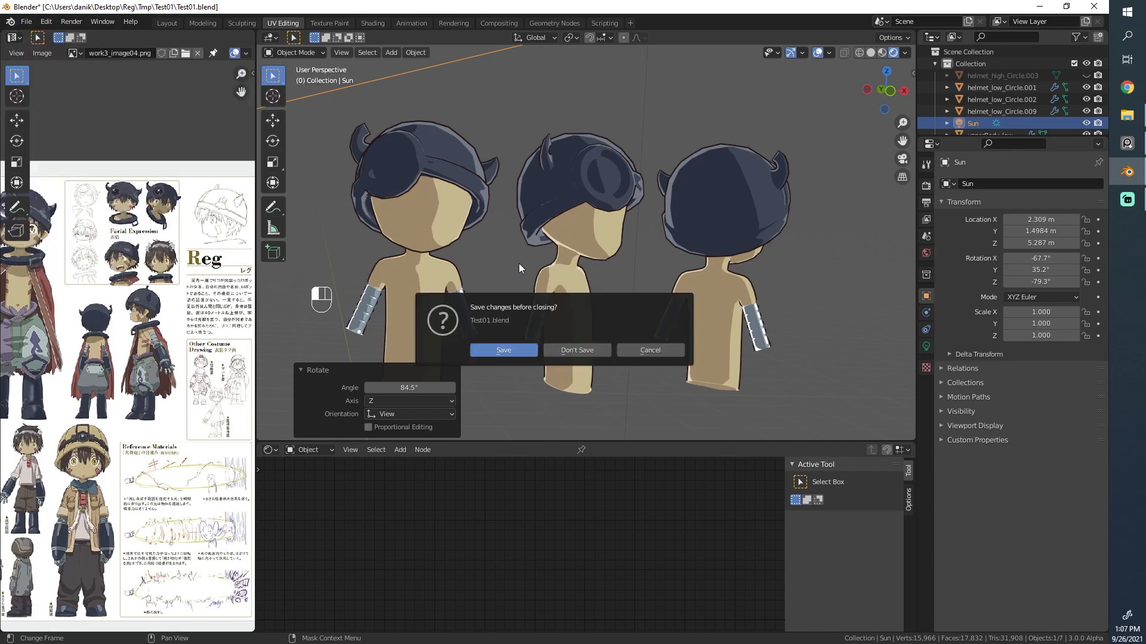
pyautogui.click(560, 344)
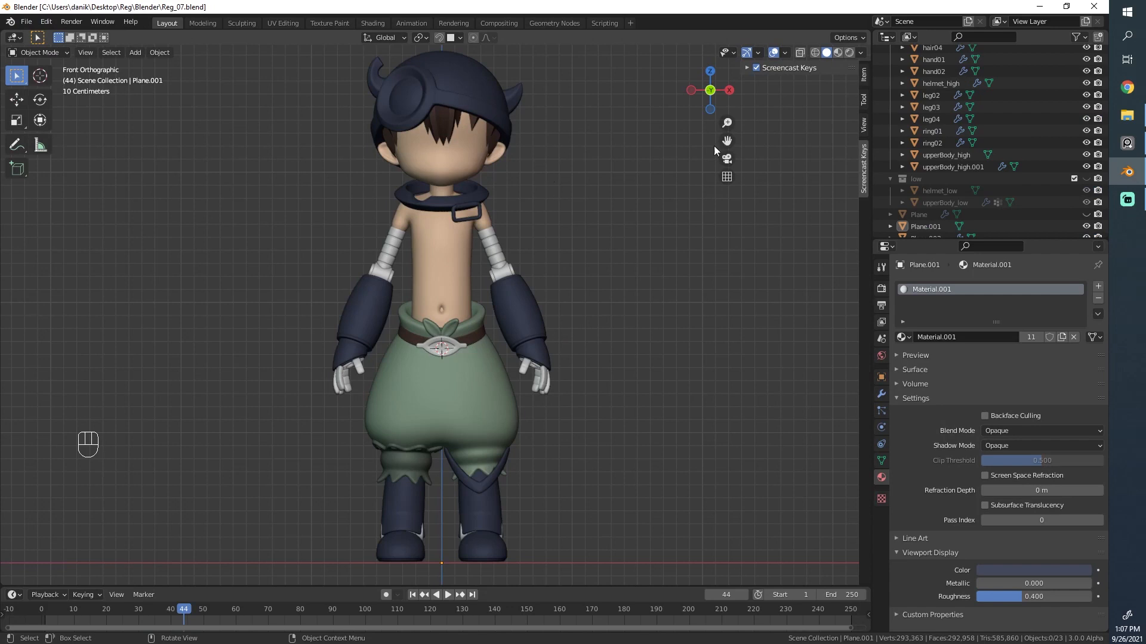
# Step: Make the cape_high object visible, then hide and collapse the whole high collection
pyautogui.scroll(5, 1045, 101)
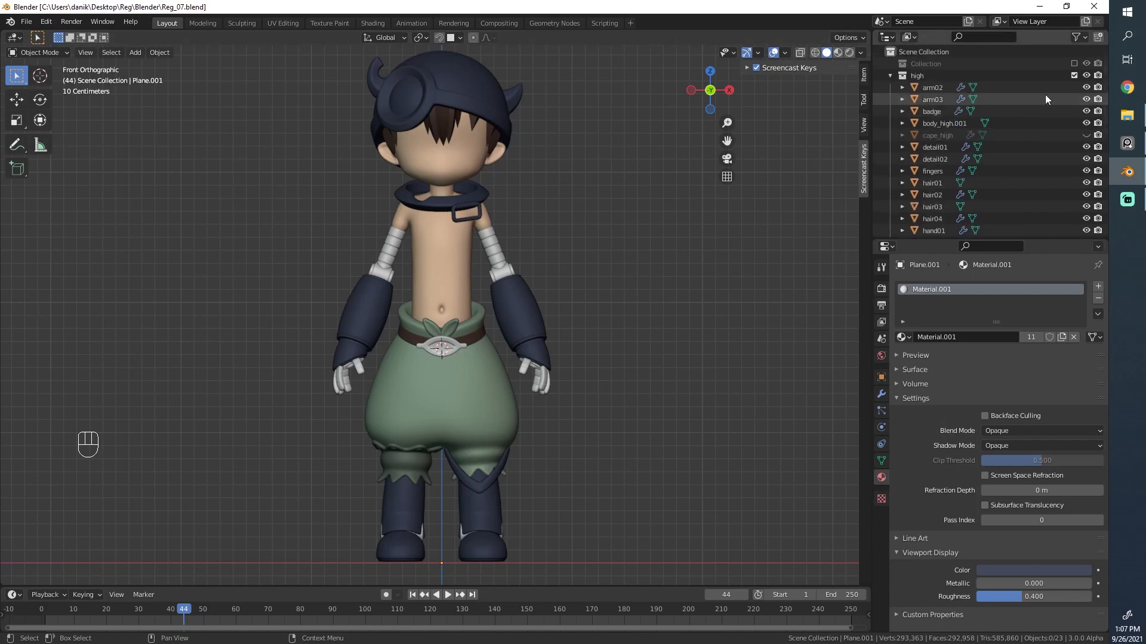
pyautogui.click(1086, 135)
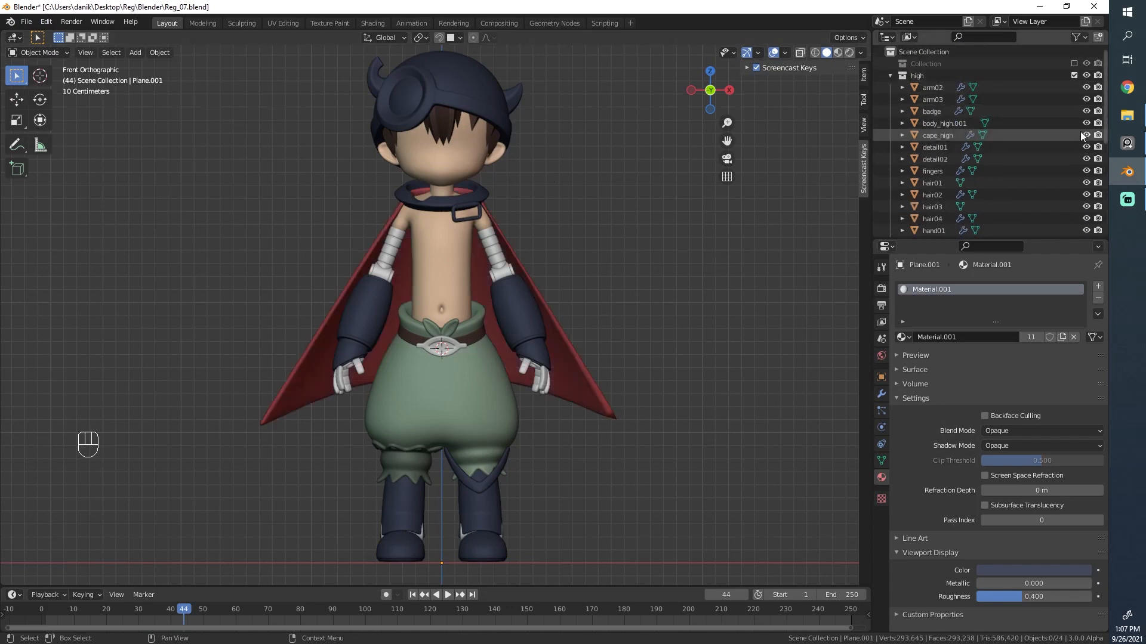
pyautogui.click(1086, 75)
pyautogui.click(890, 76)
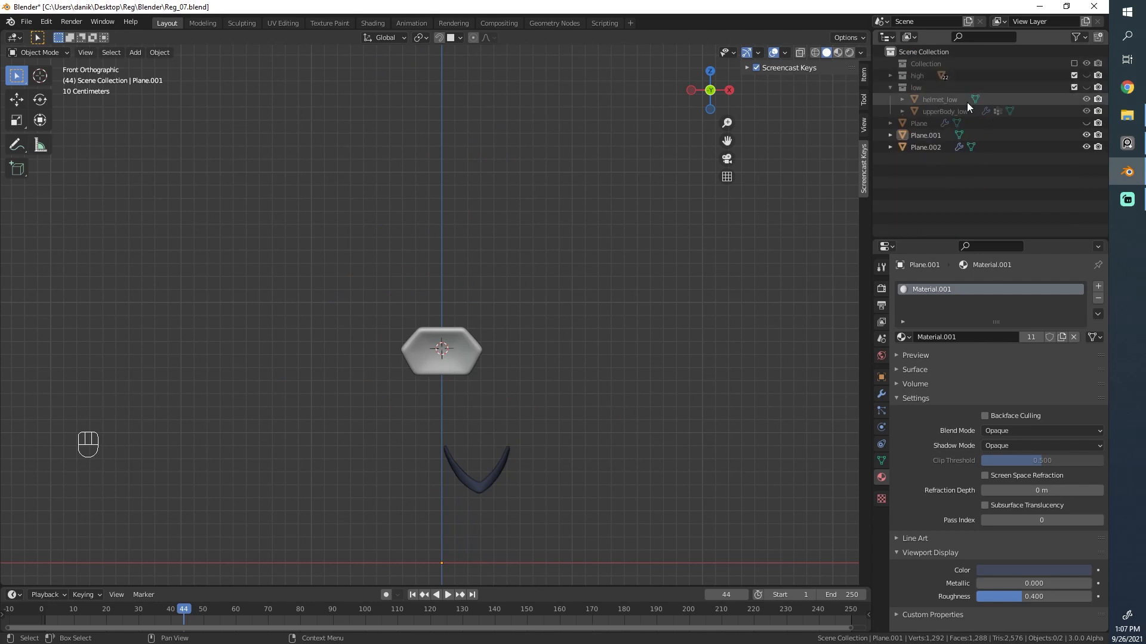
# Step: Unhide the leftover Plane object that has no material and delete it from the scene
pyautogui.click(922, 135)
pyautogui.click(923, 124)
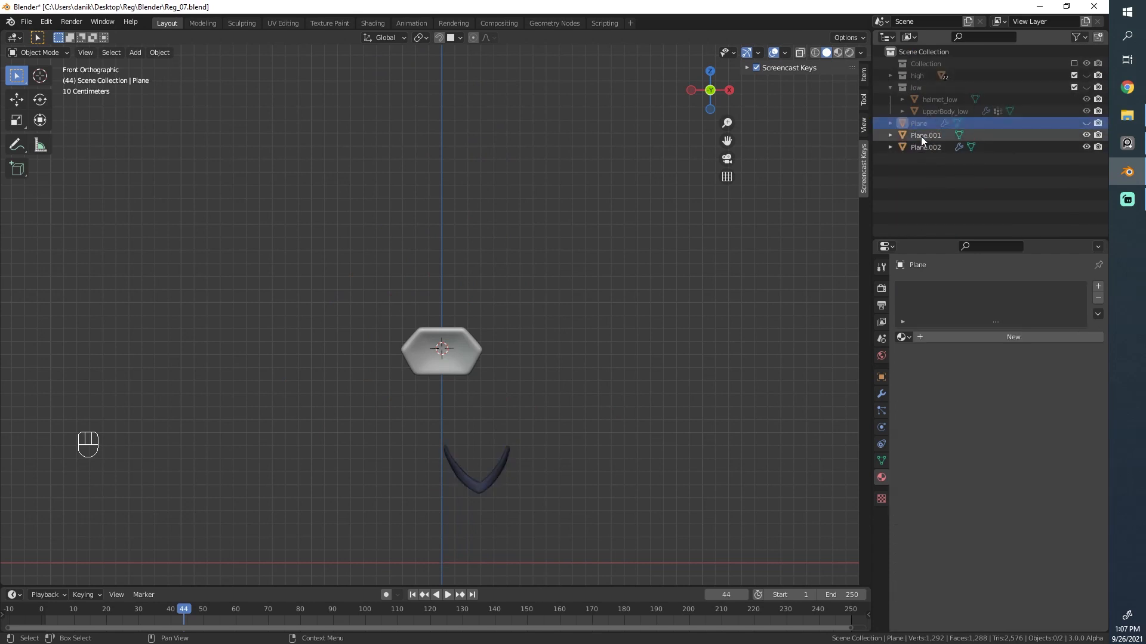
pyautogui.click(922, 136)
pyautogui.keyDown('shift'); pyautogui.click(922, 147); pyautogui.keyUp('shift')
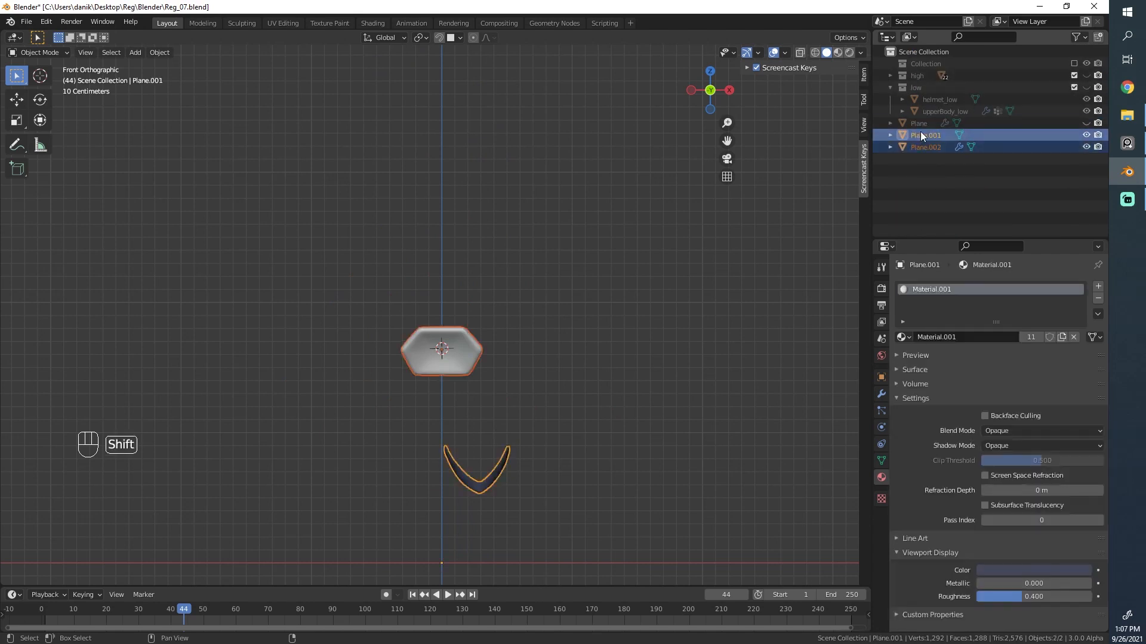
pyautogui.click(1087, 122)
pyautogui.click(1036, 123)
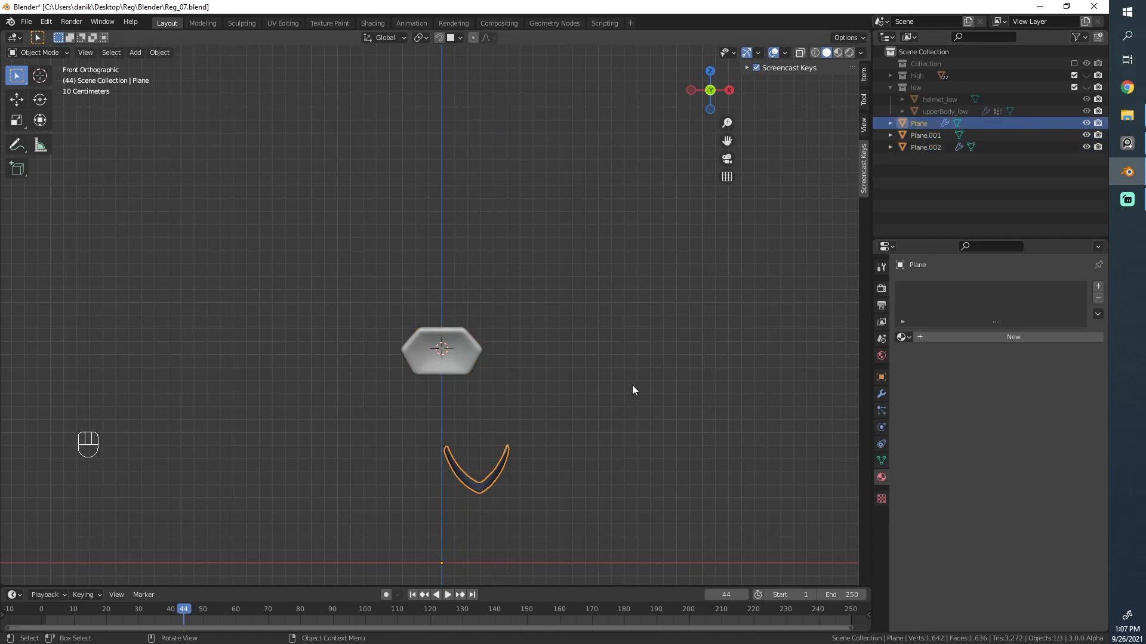
pyautogui.scroll(2, 632, 389)
pyautogui.keyDown('shift'); pyautogui.moveTo(632, 390); pyautogui.dragTo(597, 170, button='middle'); pyautogui.keyUp('shift')
pyautogui.press('x')
pyautogui.click(596, 170)
# Step: Move the Plane.001 and Plane.002 objects into the high collection
pyautogui.click(920, 123)
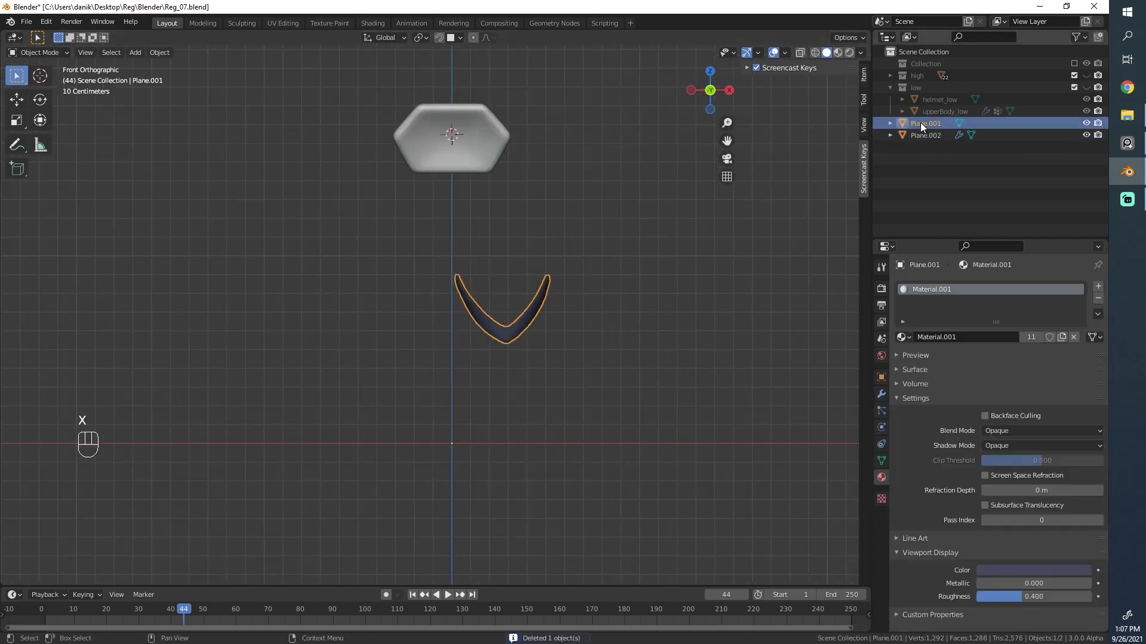
pyautogui.keyDown('shift'); pyautogui.click(924, 135); pyautogui.keyUp('shift')
pyautogui.moveTo(925, 124); pyautogui.dragTo(918, 77)
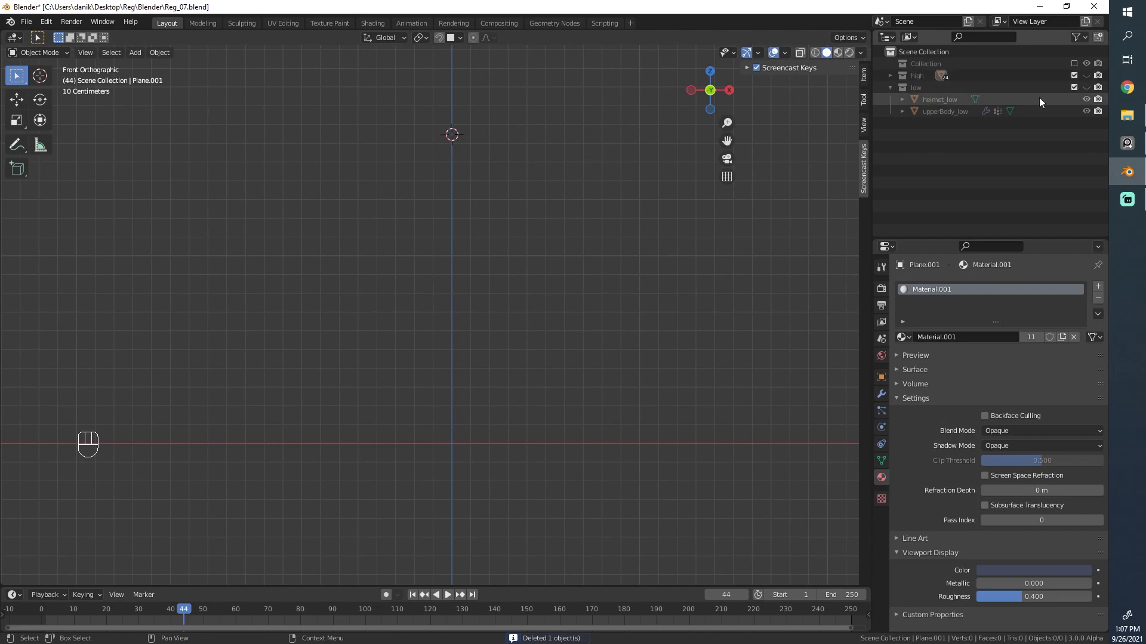
# Step: Show the low collection, collapse its contents and check the low-poly helmet and upper body
pyautogui.click(1086, 86)
pyautogui.click(891, 88)
pyautogui.keyDown('shift'); pyautogui.moveTo(576, 163); pyautogui.dragTo(547, 494, button='middle'); pyautogui.keyUp('shift')
pyautogui.hotkey('alt', 'a')
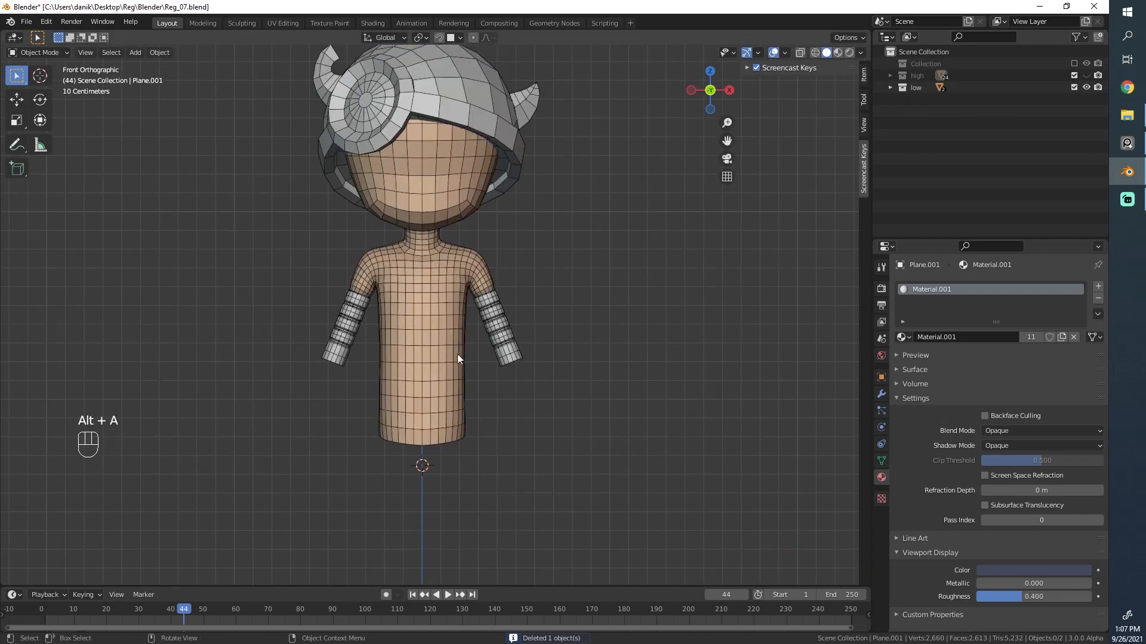
pyautogui.moveTo(457, 353); pyautogui.dragTo(509, 389, button='middle')
# Step: Show the high collection, hide the low collection, and clear the selection to view the complete high-poly character
pyautogui.click(1086, 76)
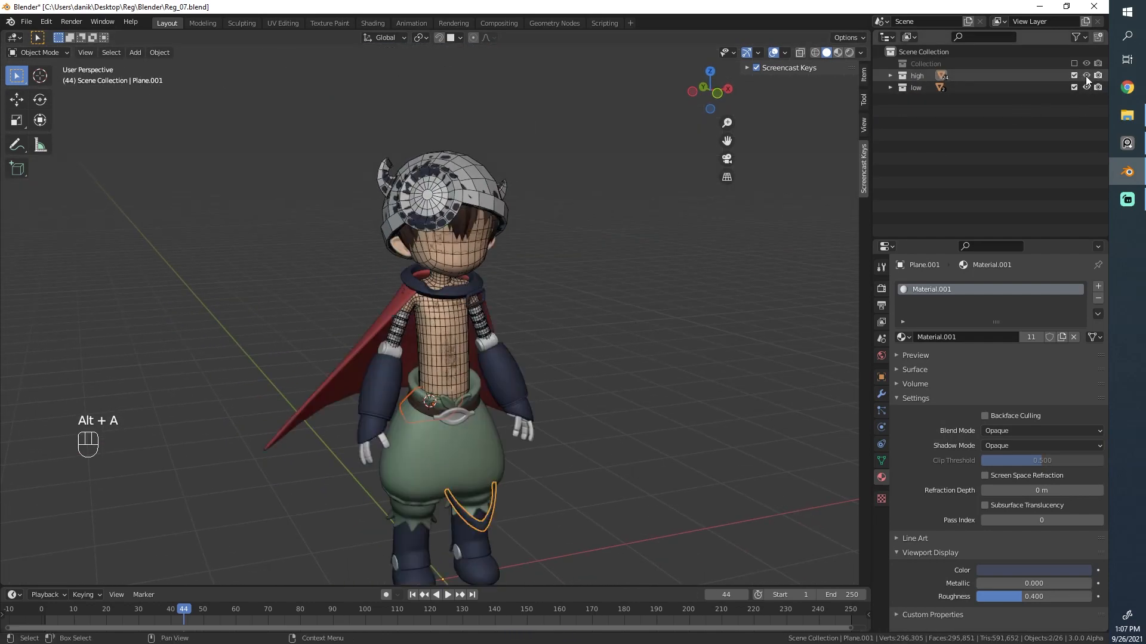
pyautogui.click(1086, 86)
pyautogui.scroll(2, 552, 382)
pyautogui.scroll(-2, 581, 337)
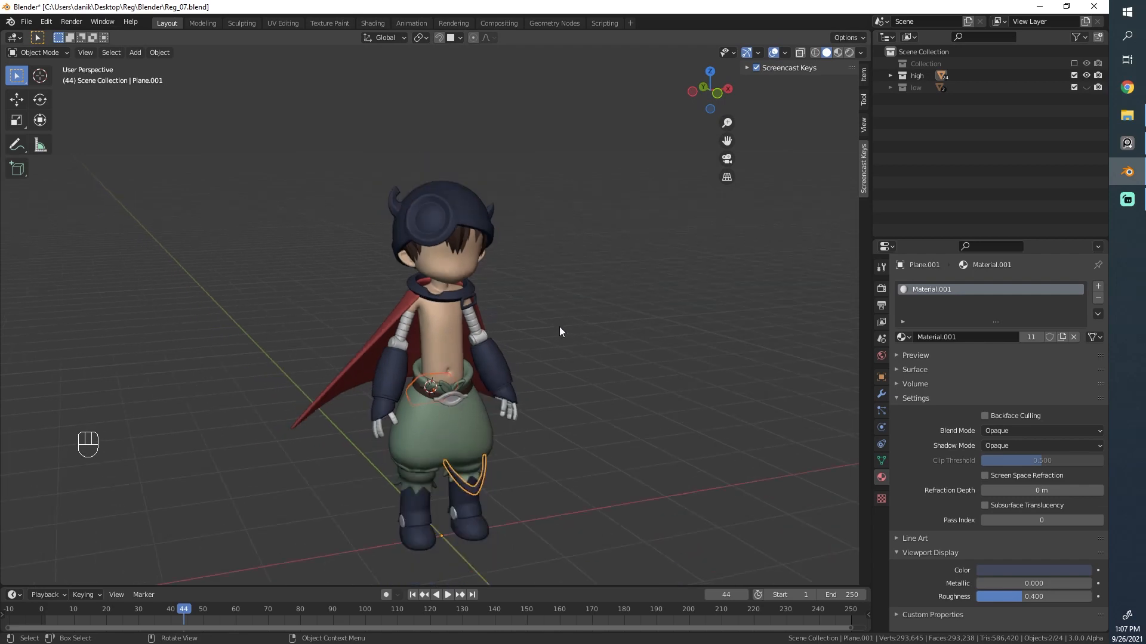
pyautogui.hotkey('alt', 'a')
pyautogui.moveTo(557, 330)
pyautogui.keyDown('shift'); pyautogui.mouseDown(button='middle')
pyautogui.moveTo(553, 370)
pyautogui.moveTo(560, 347)
pyautogui.mouseUp(button='middle'); pyautogui.keyUp('shift')
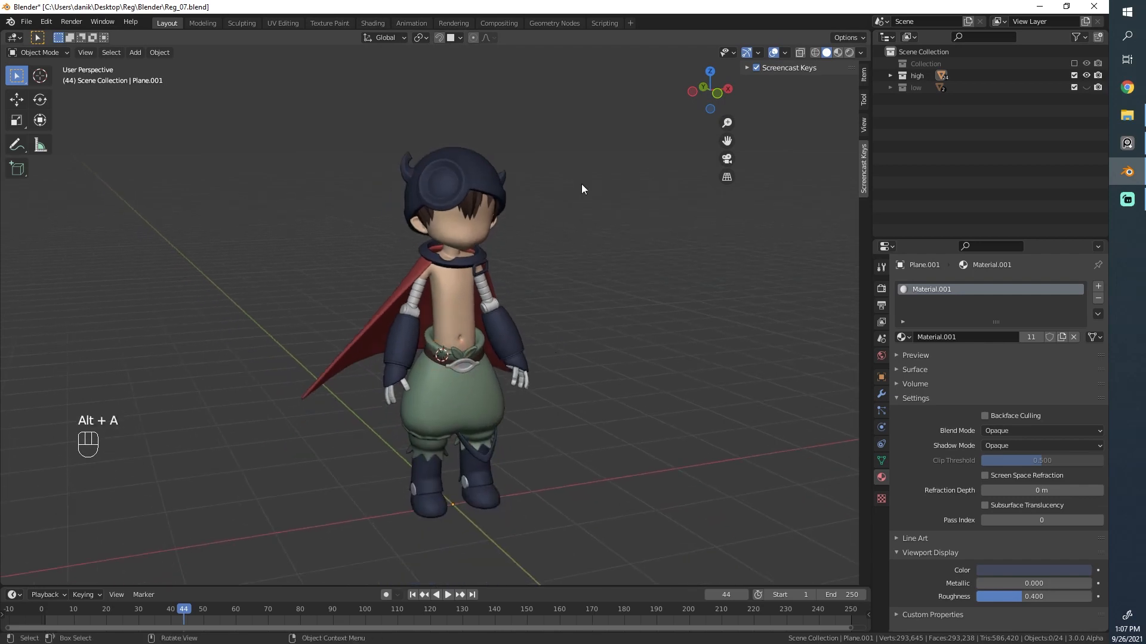
pyautogui.moveTo(607, 397); pyautogui.dragTo(638, 332, button='middle')
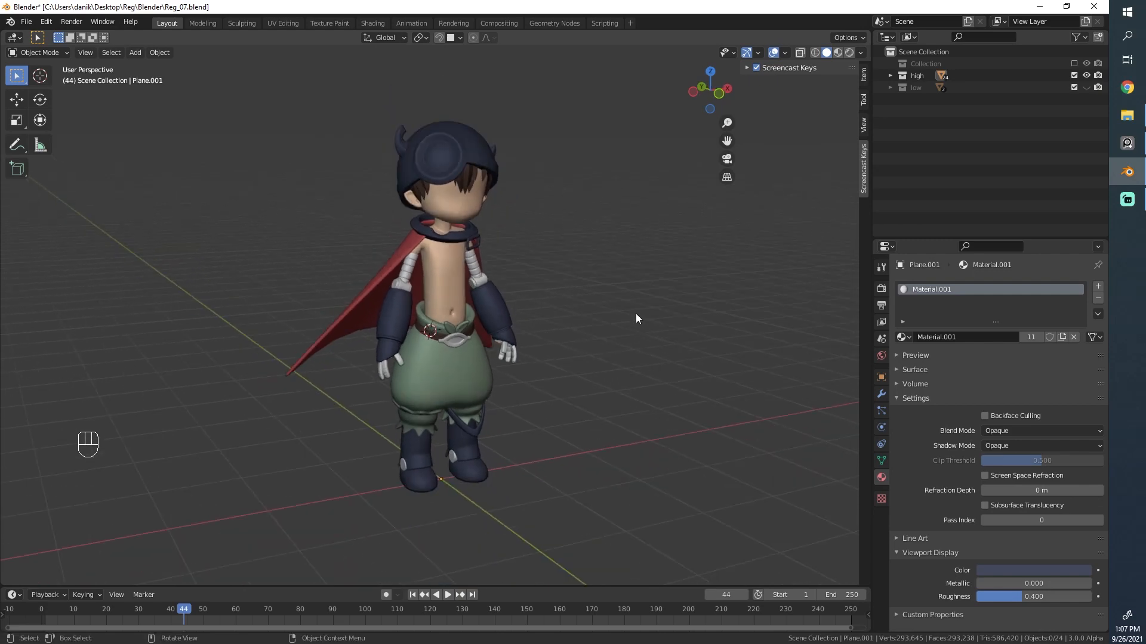